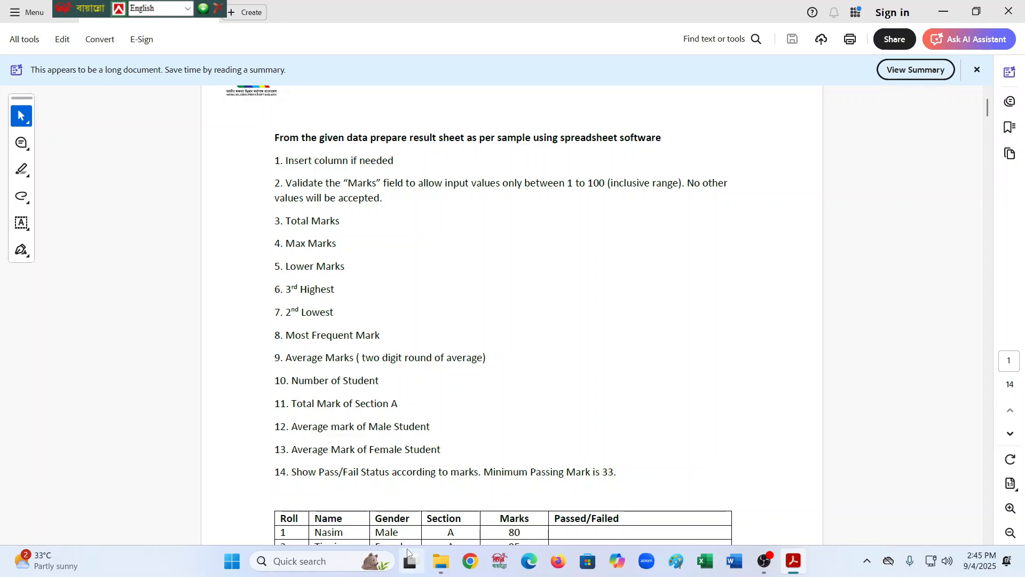
- Minimize the open windows and create a new desktop folder named mehedi
click(943, 13)
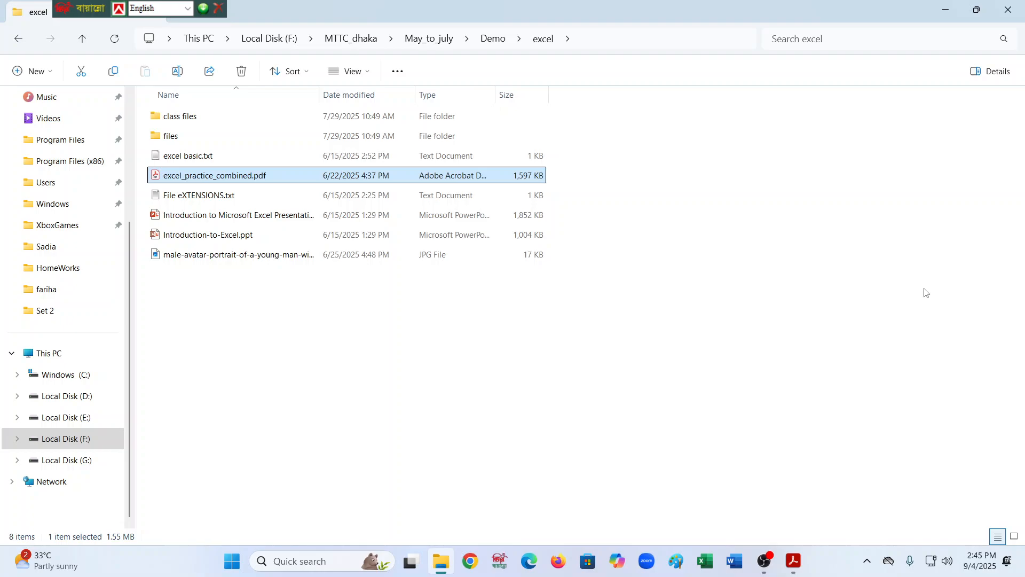
click(950, 10)
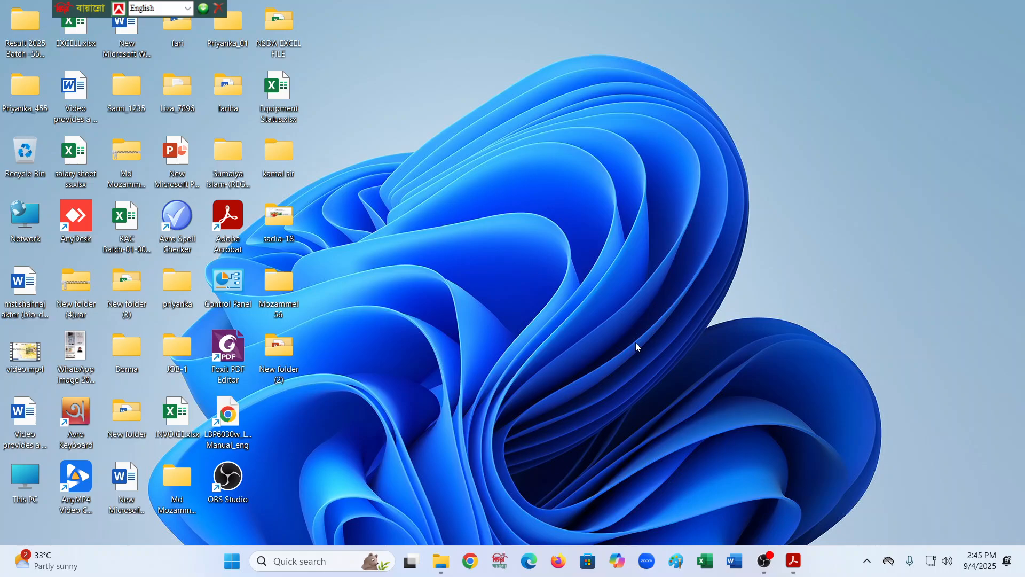
right_click(406, 113)
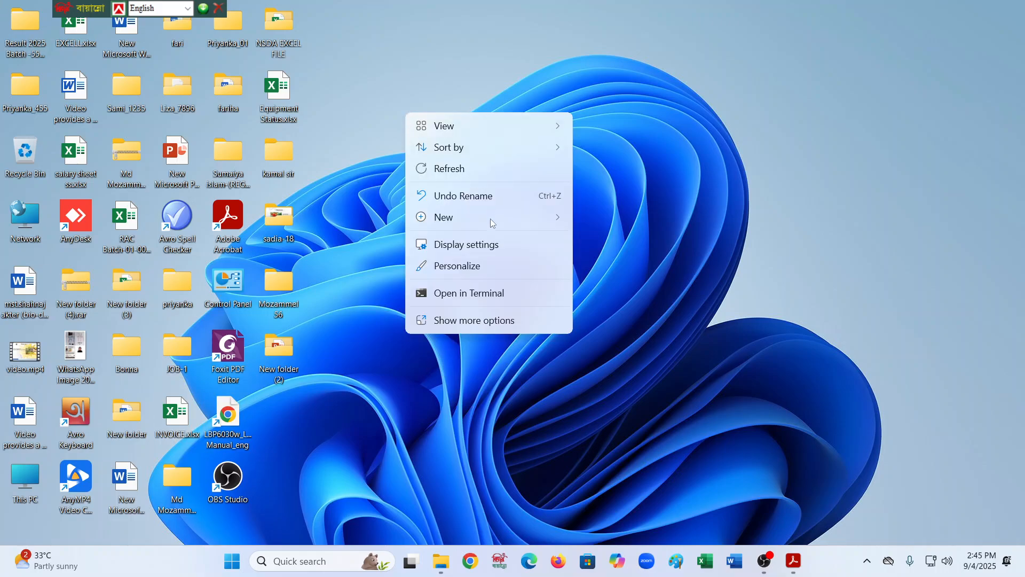
mouse_move(477, 229)
click(599, 222)
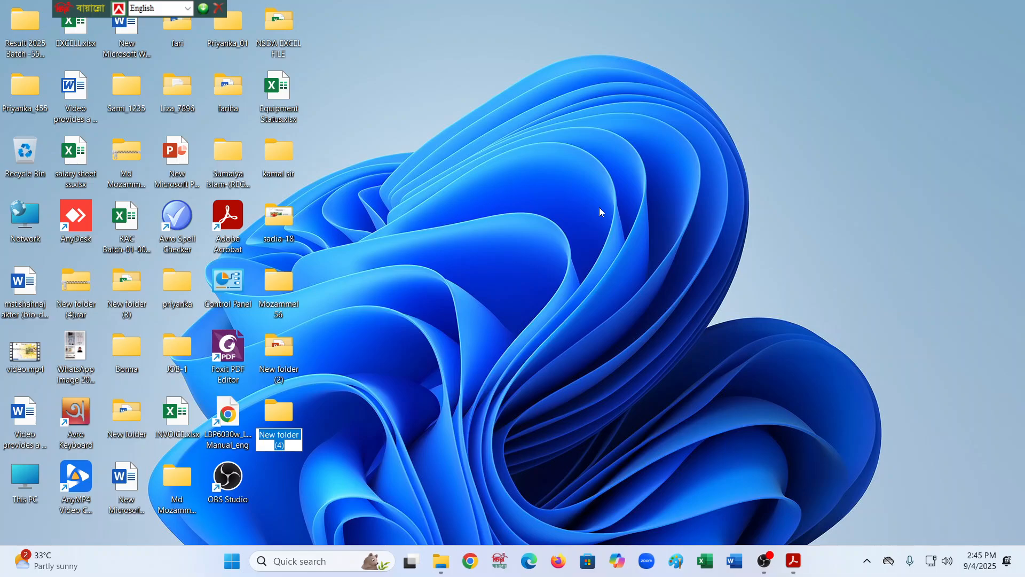
text(me)
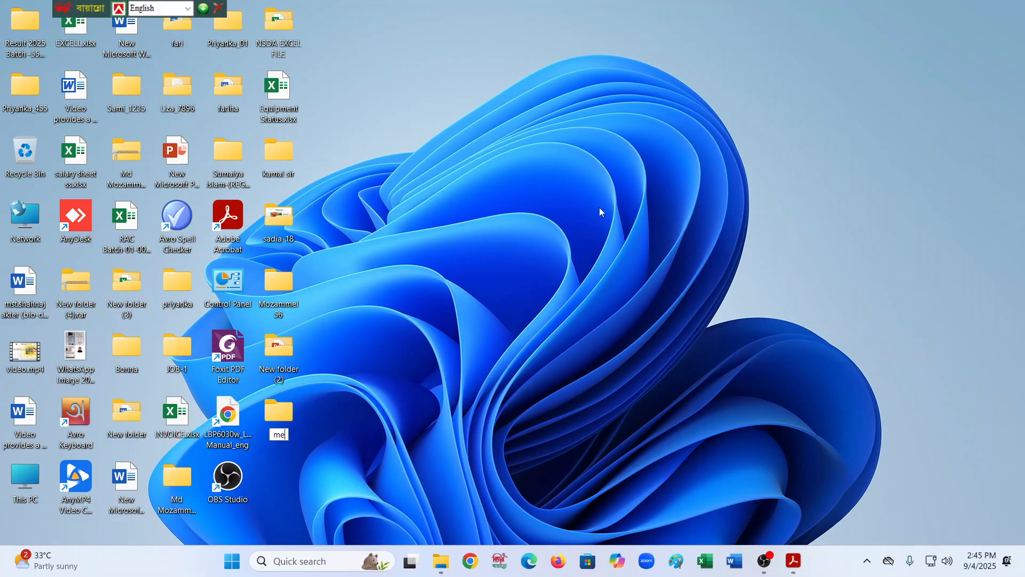
text(hedi)
key(Return)
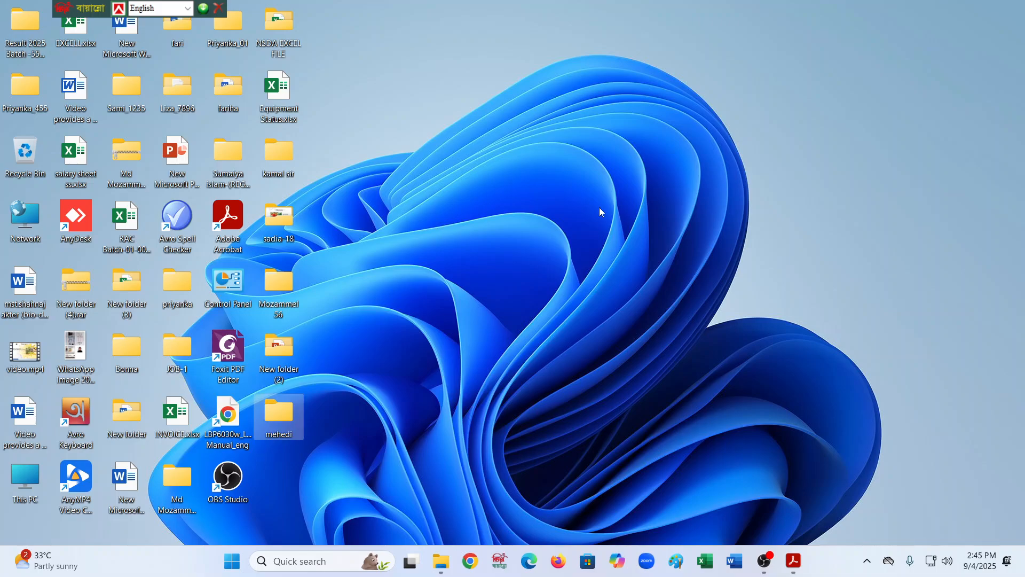
- Open the mehedi folder and create a subfolder named job1
double_click(293, 410)
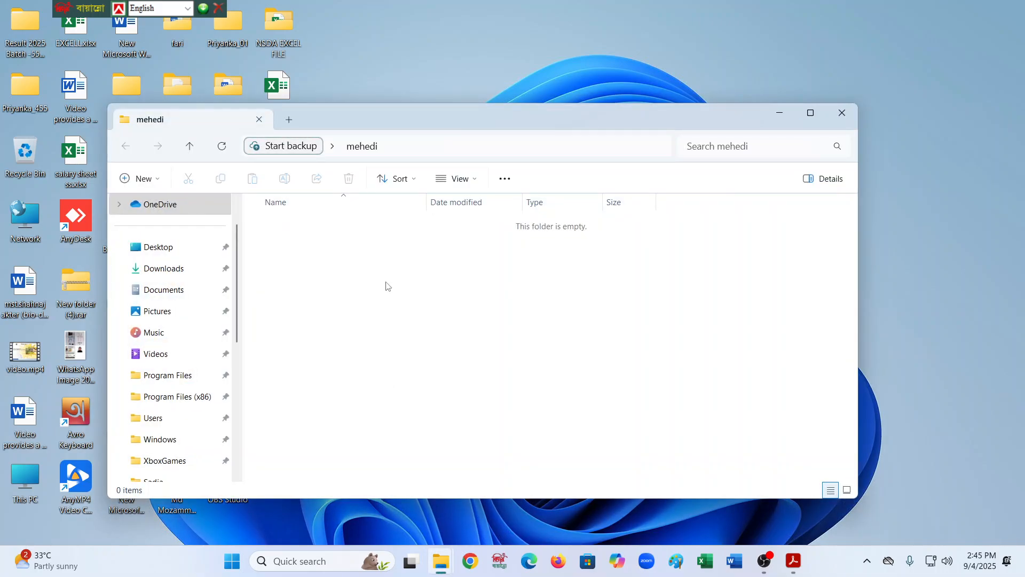
click(140, 179)
click(154, 210)
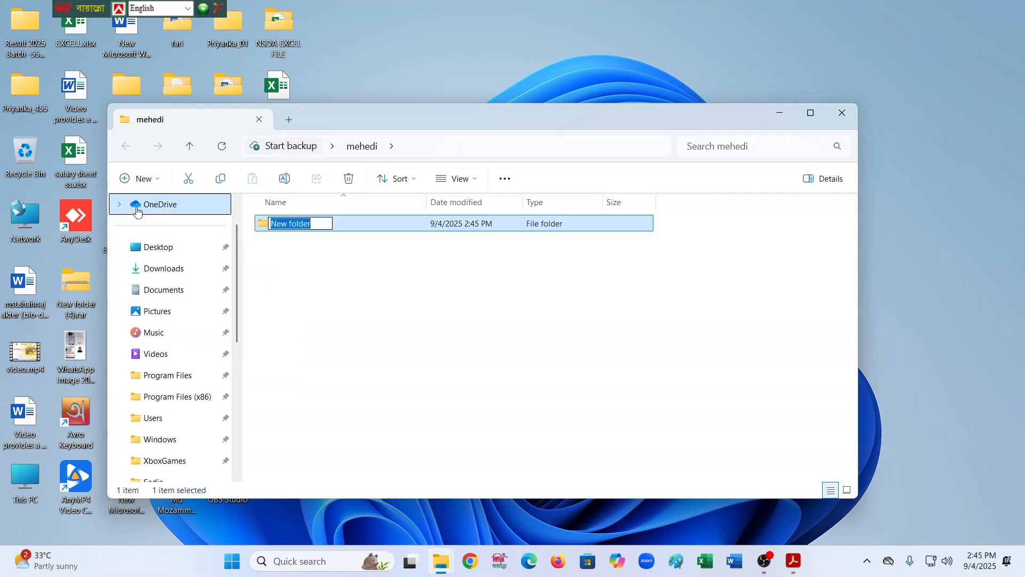
text(job1)
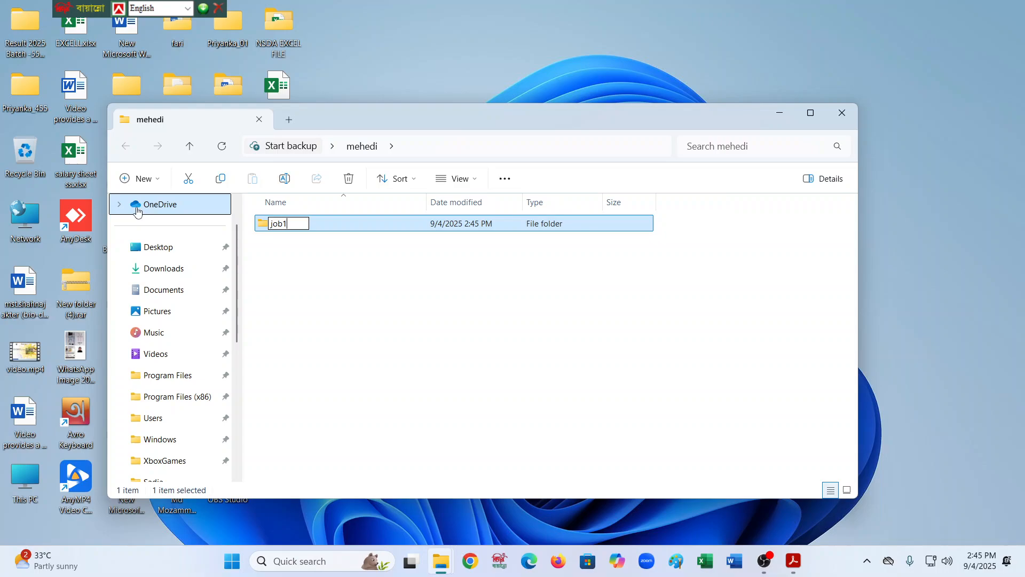
key(Return)
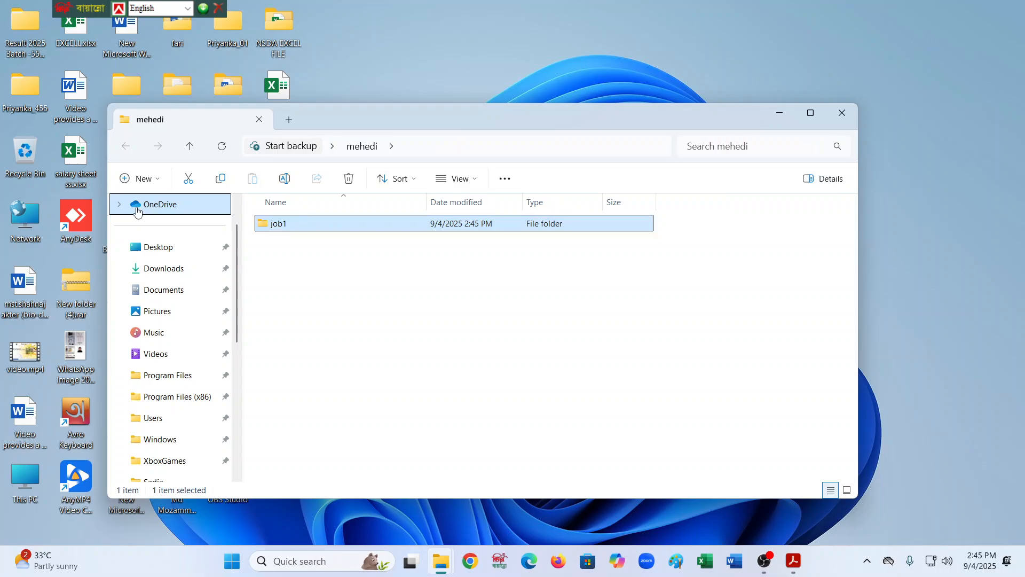
- Create a second subfolder named job2 inside mehedi
click(140, 179)
click(148, 215)
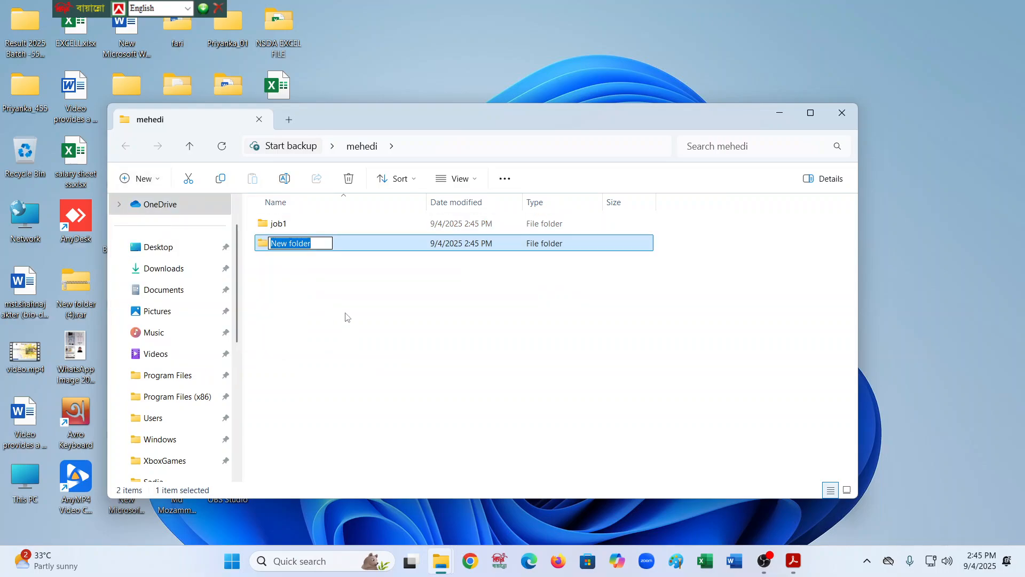
text(job2)
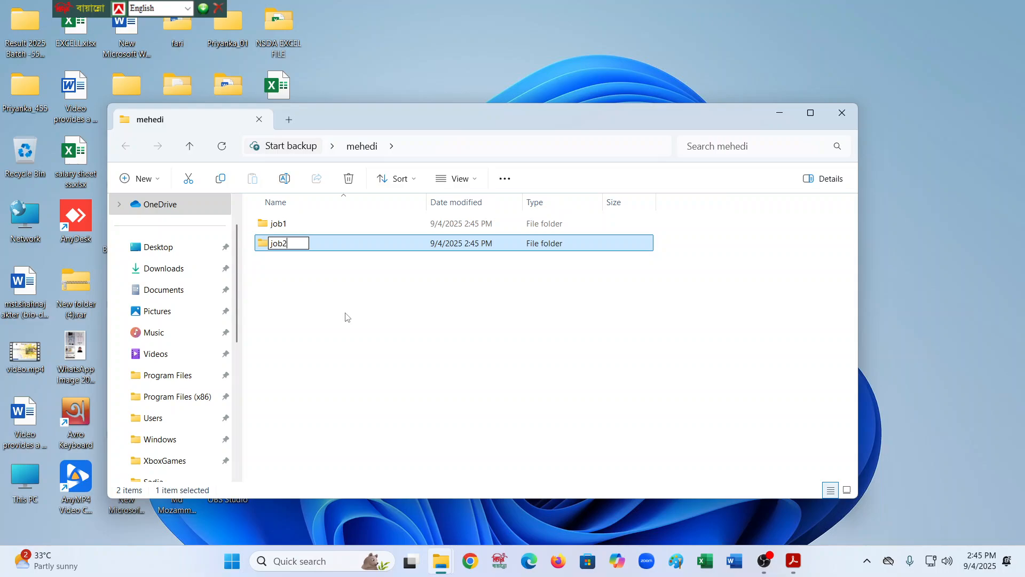
key(Return)
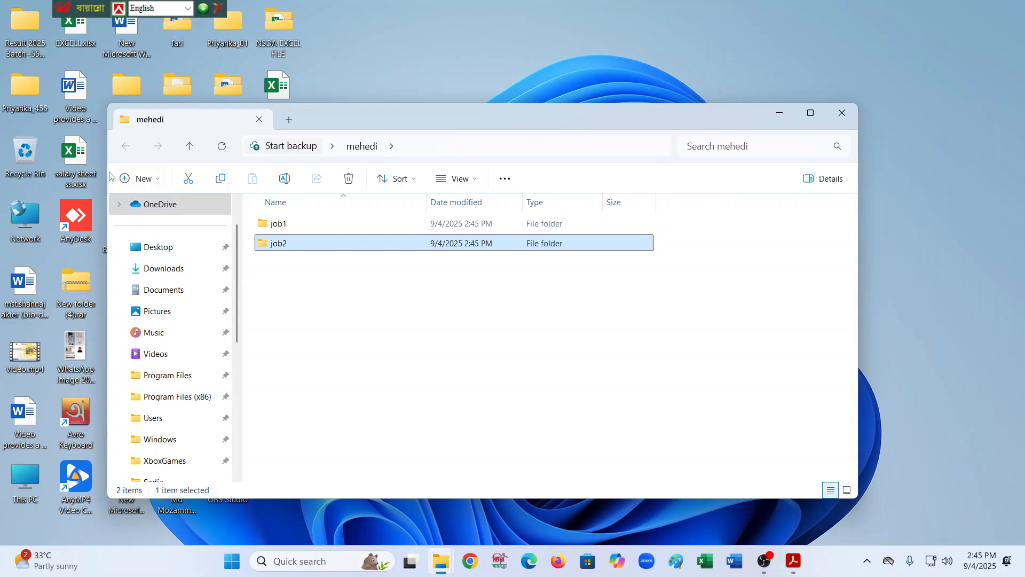
- Create a third subfolder named job3 inside mehedi
click(137, 180)
click(147, 208)
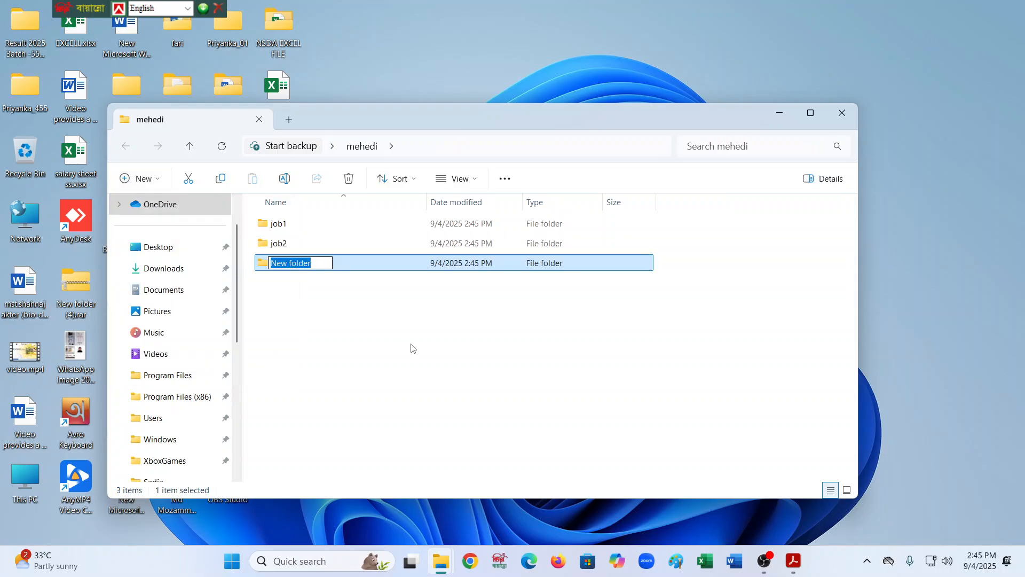
text(job3)
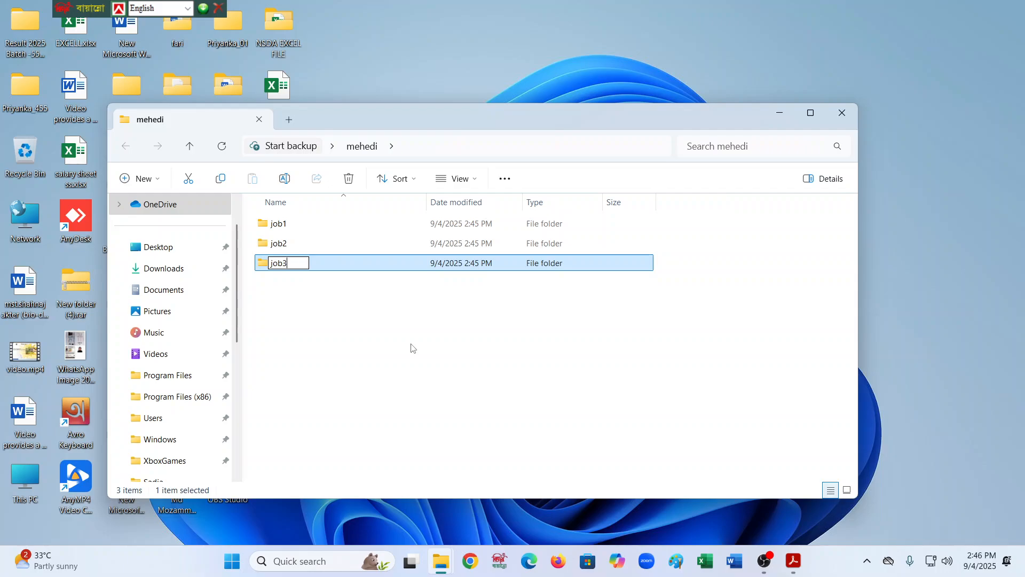
key(Return)
click(416, 310)
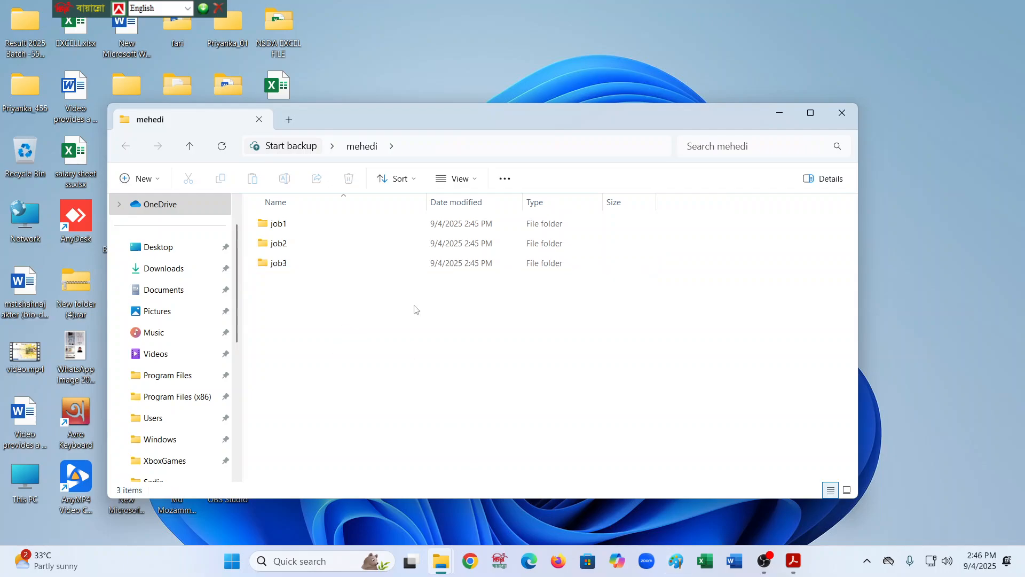
mouse_move(765, 560)
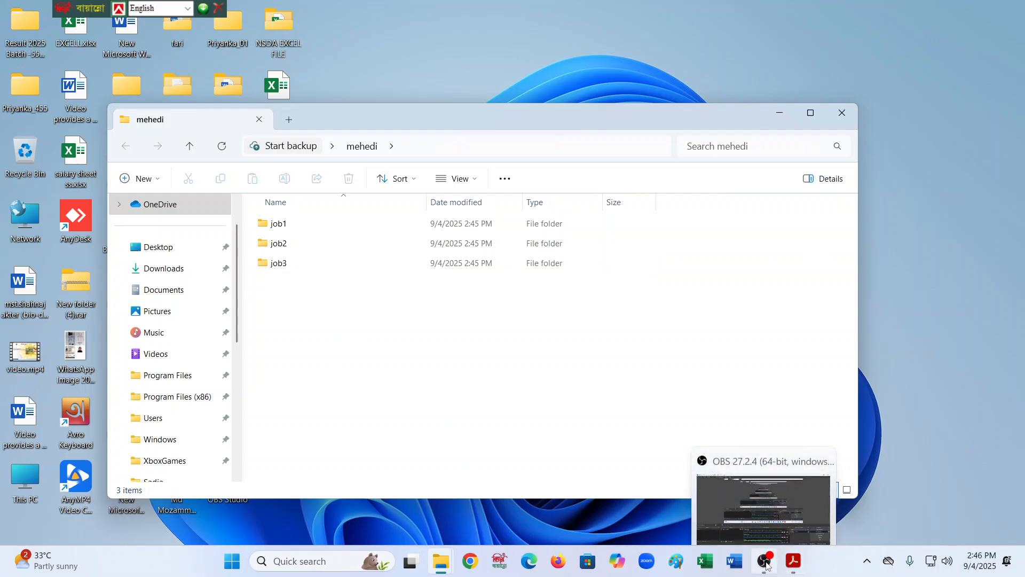
click(780, 533)
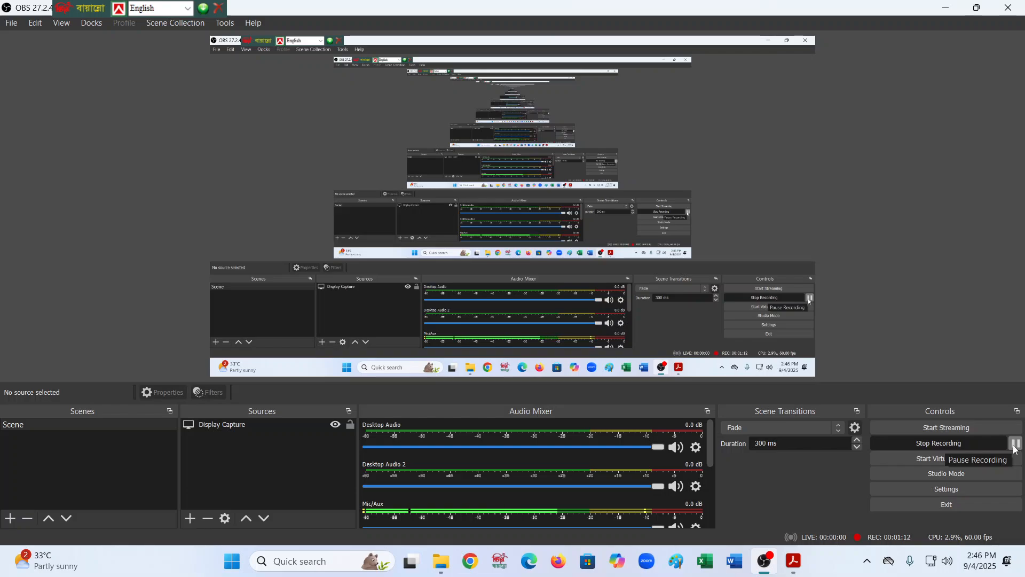
click(1016, 444)
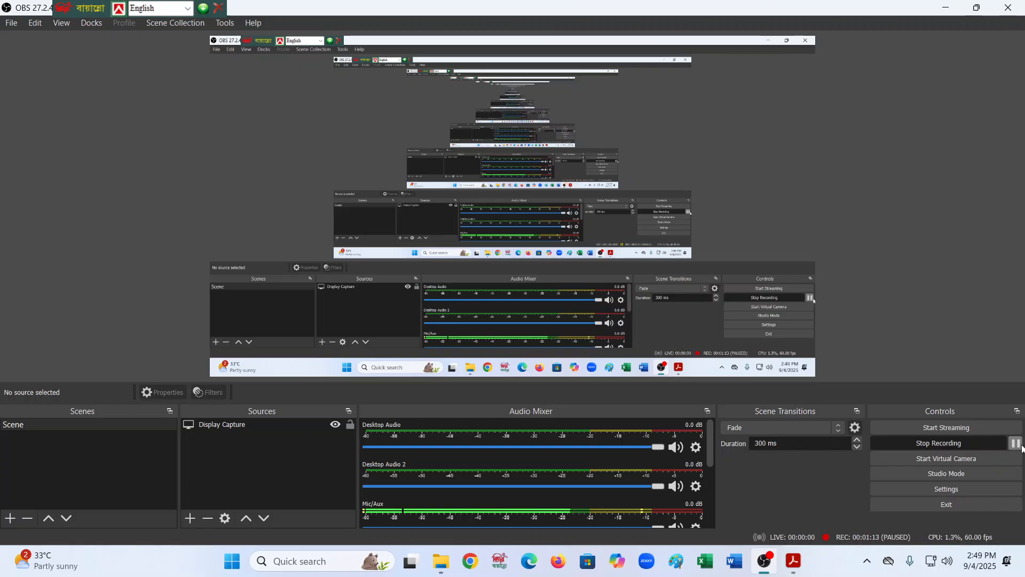
click(949, 7)
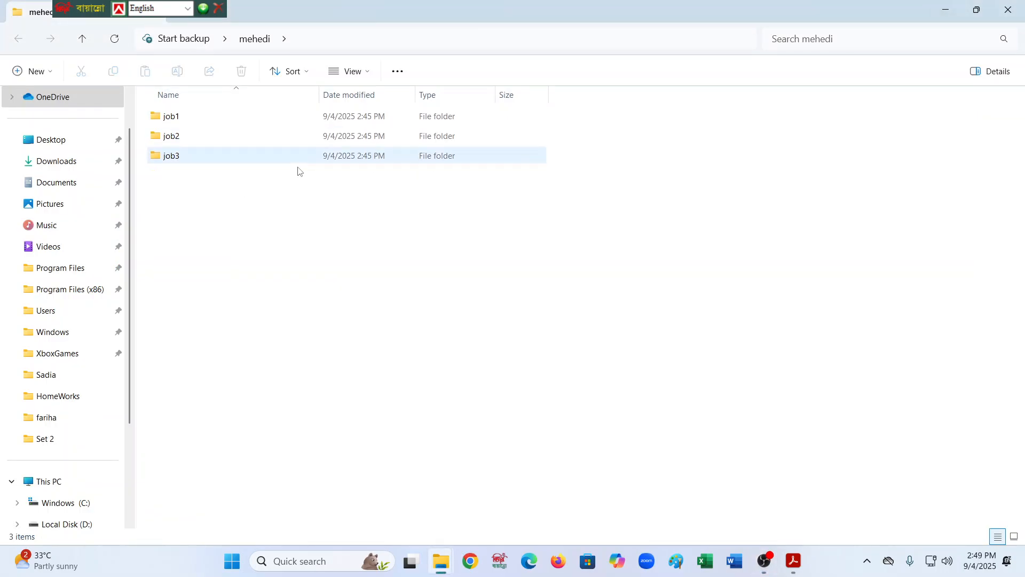
- Open the job2 folder and create a new Excel workbook named job2.xlsx in it
double_click(170, 135)
right_click(164, 132)
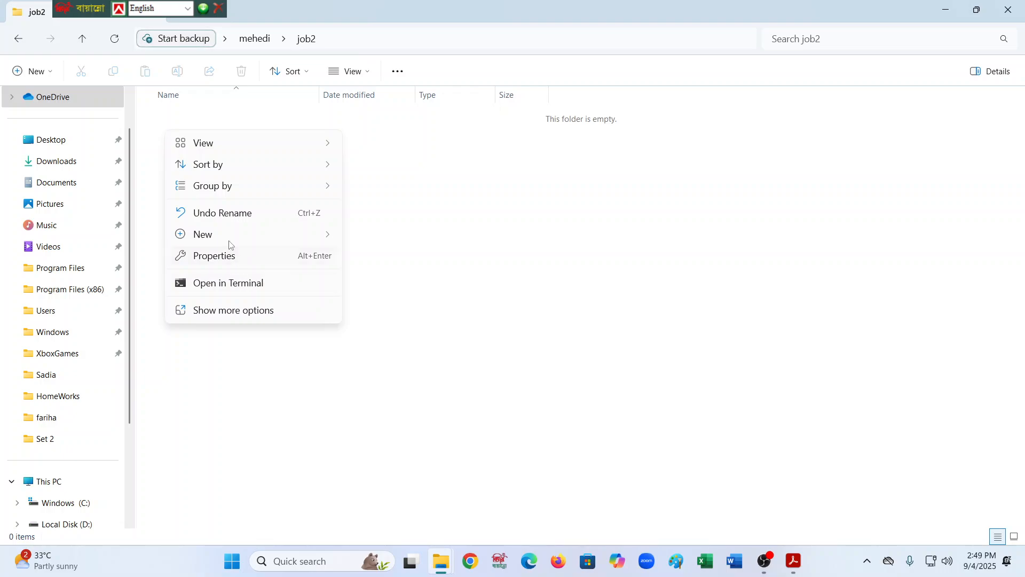
mouse_move(314, 237)
click(400, 365)
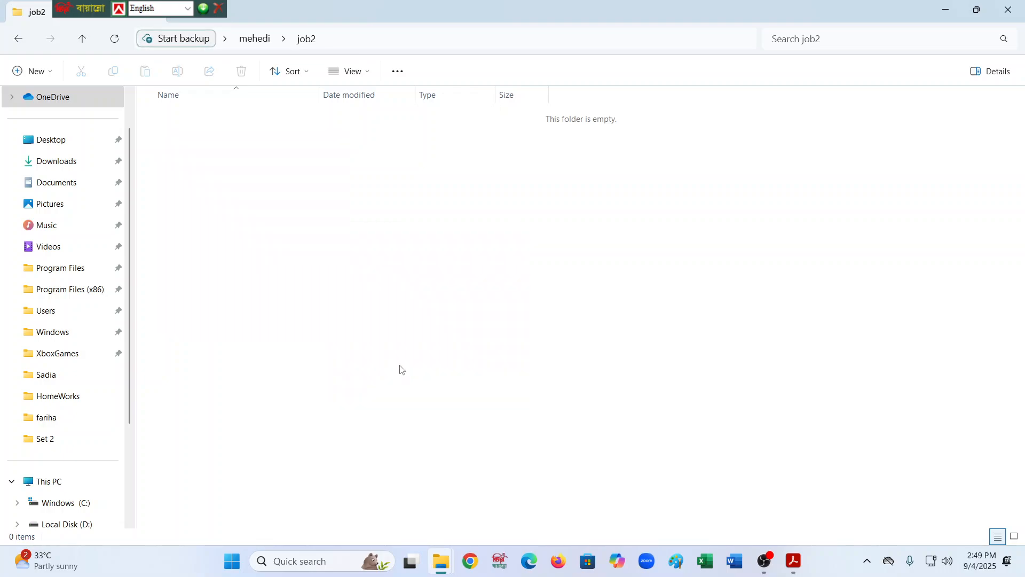
text(job)
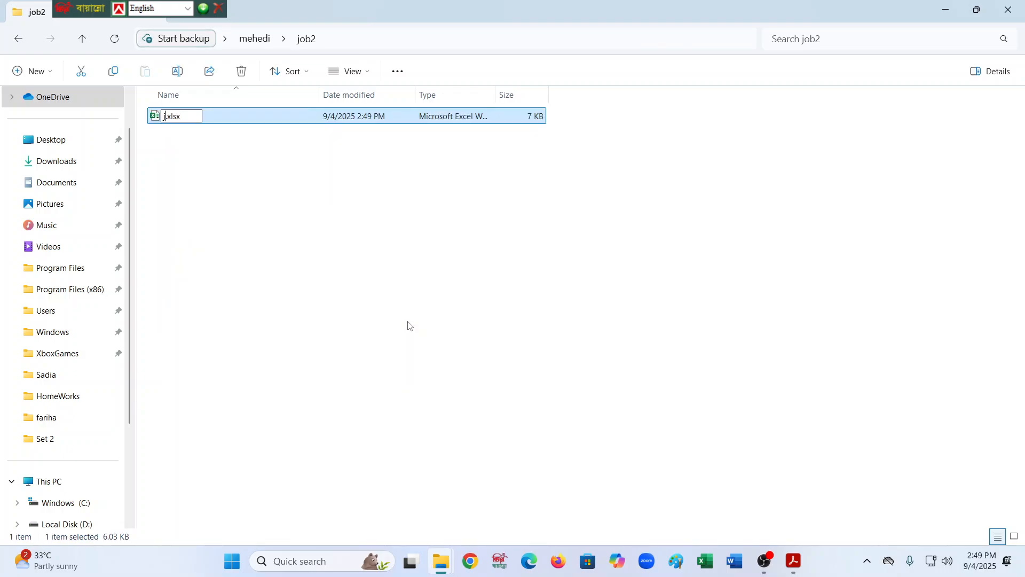
text(2)
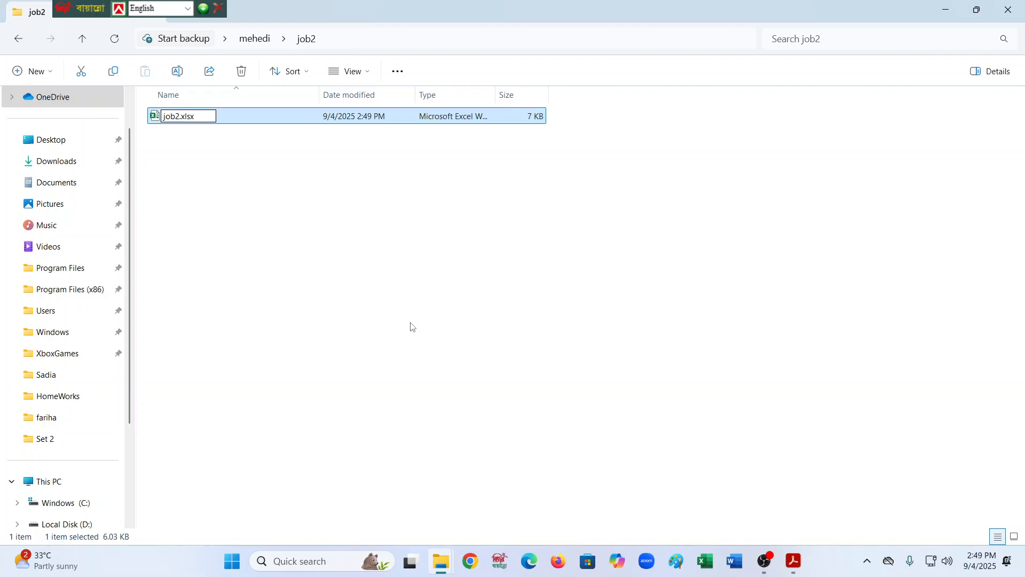
click(411, 327)
- Open job2.xlsx and snap it side by side with the PDF showing the task and student data table
double_click(173, 117)
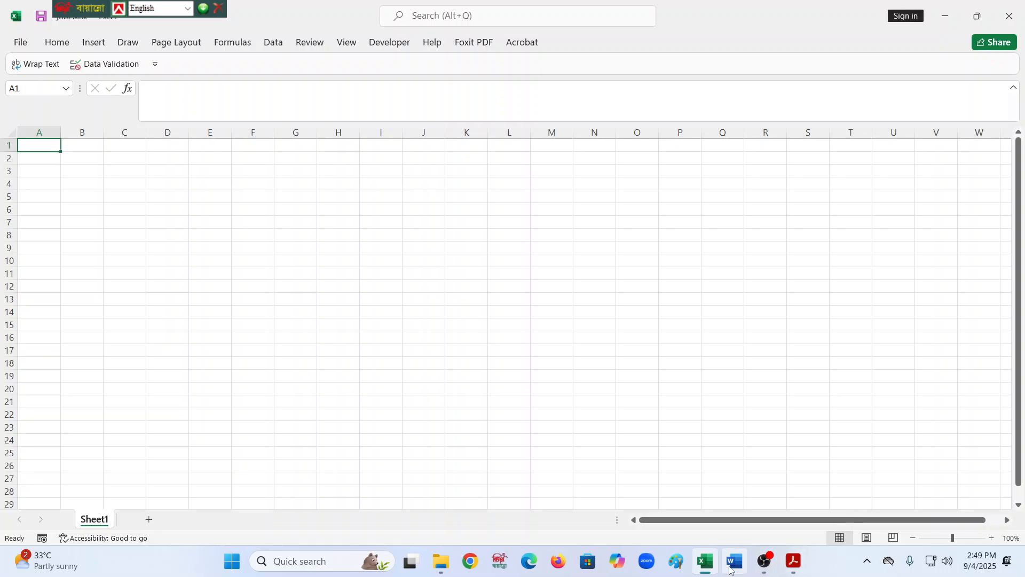
click(792, 570)
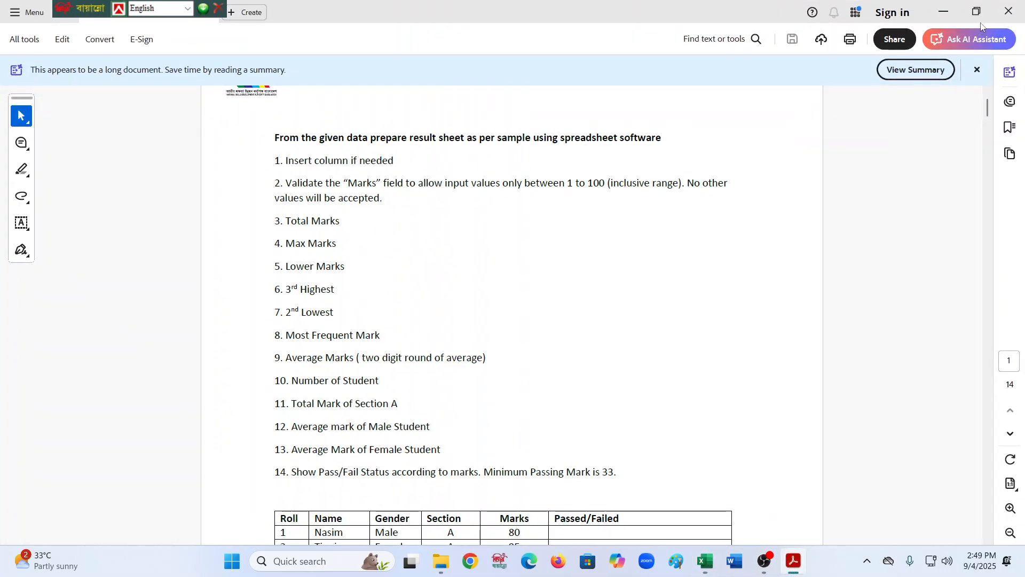
mouse_move(977, 12)
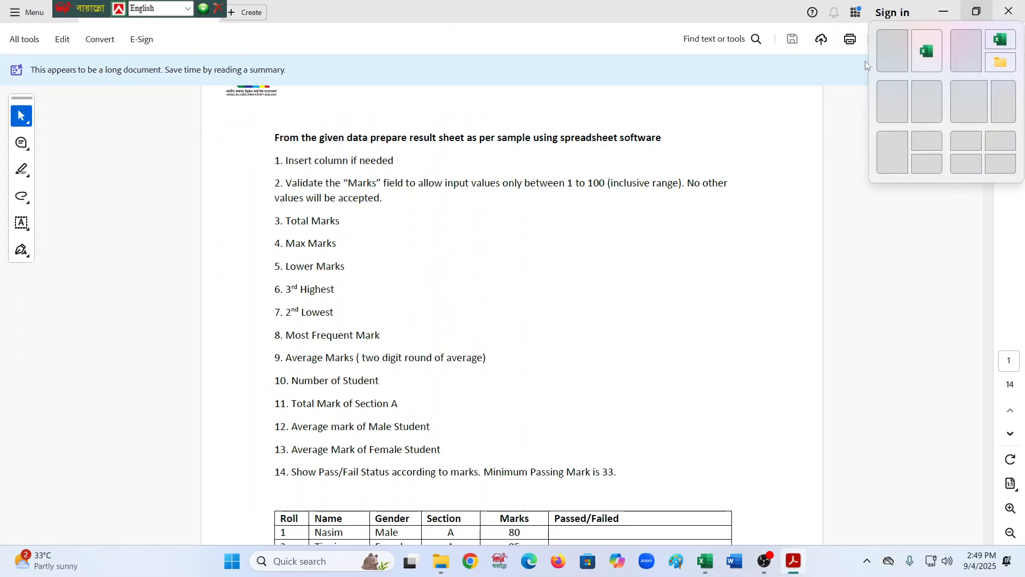
click(892, 51)
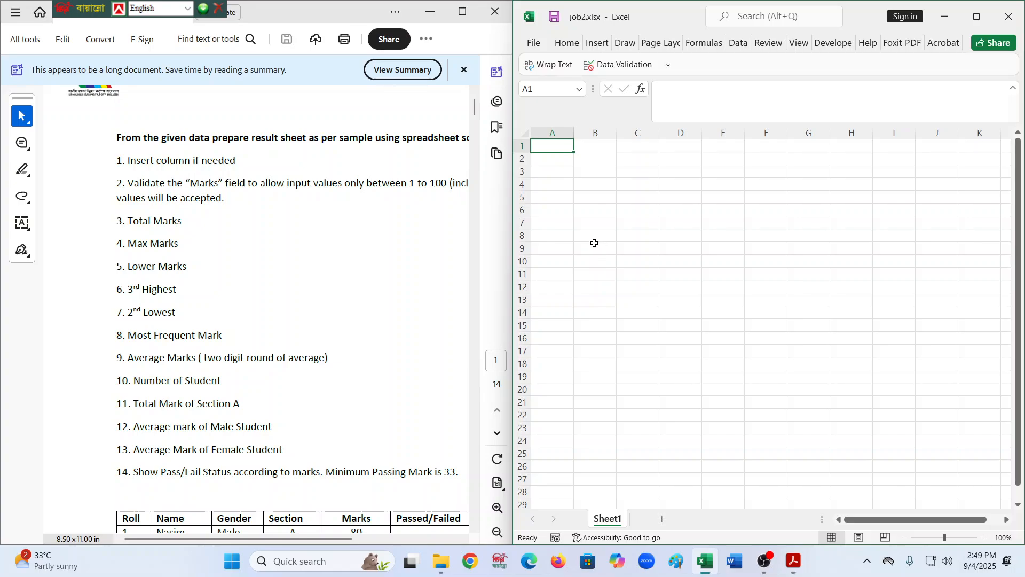
scroll(222, 323, down, 3)
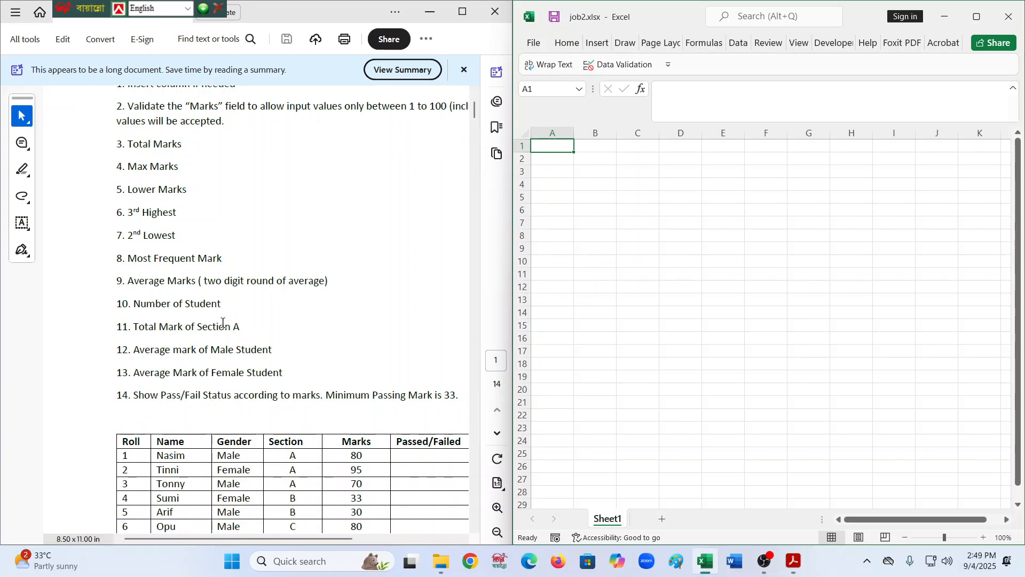
- Enter the column headers Roll and Name in cells A1 and B1
click(652, 171)
click(591, 153)
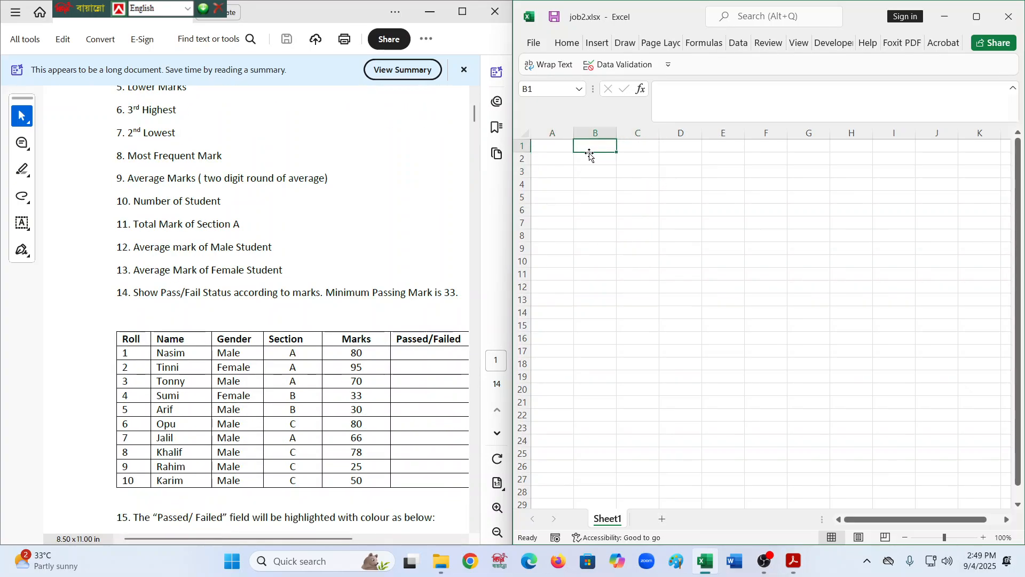
click(556, 146)
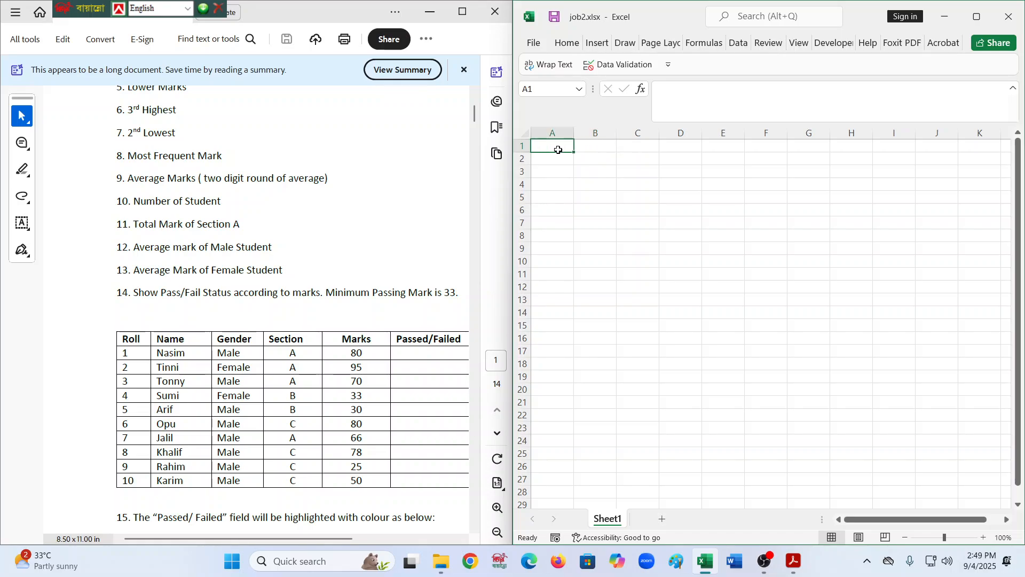
text(R)
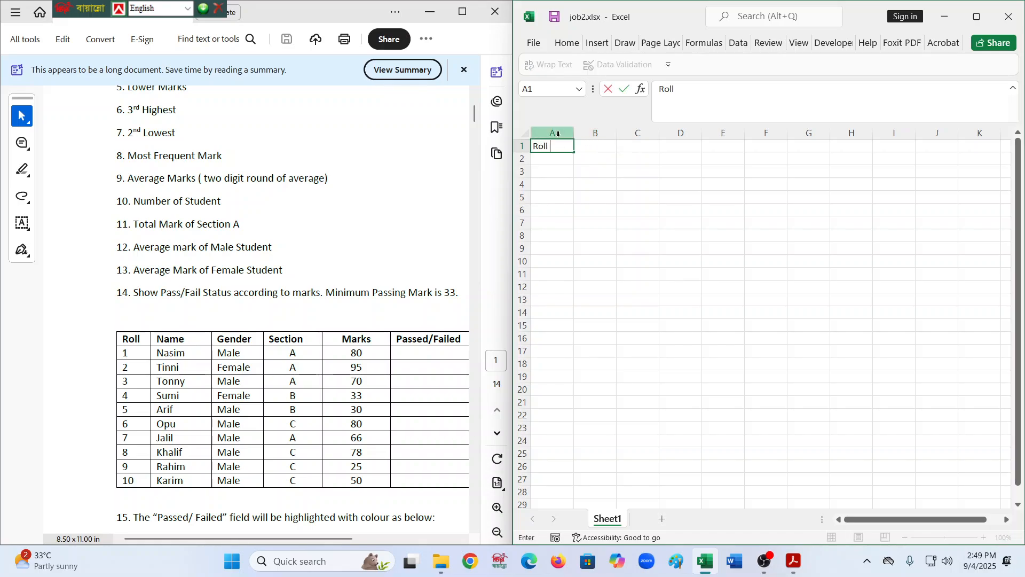
text(oll)
key(Tab)
text(Namwe)
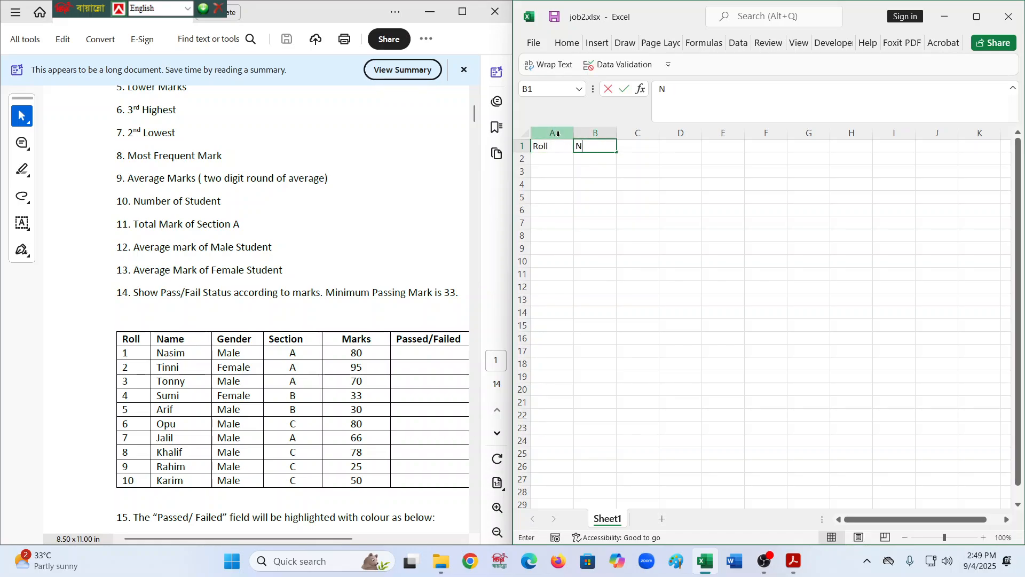
key(BackSpace)
key(BackSpace)
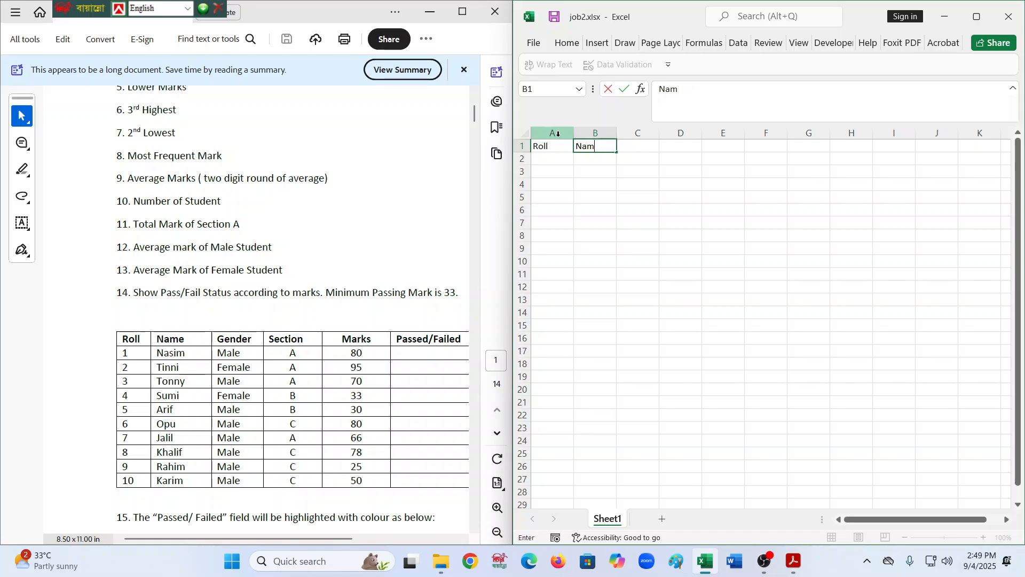
key(Tab)
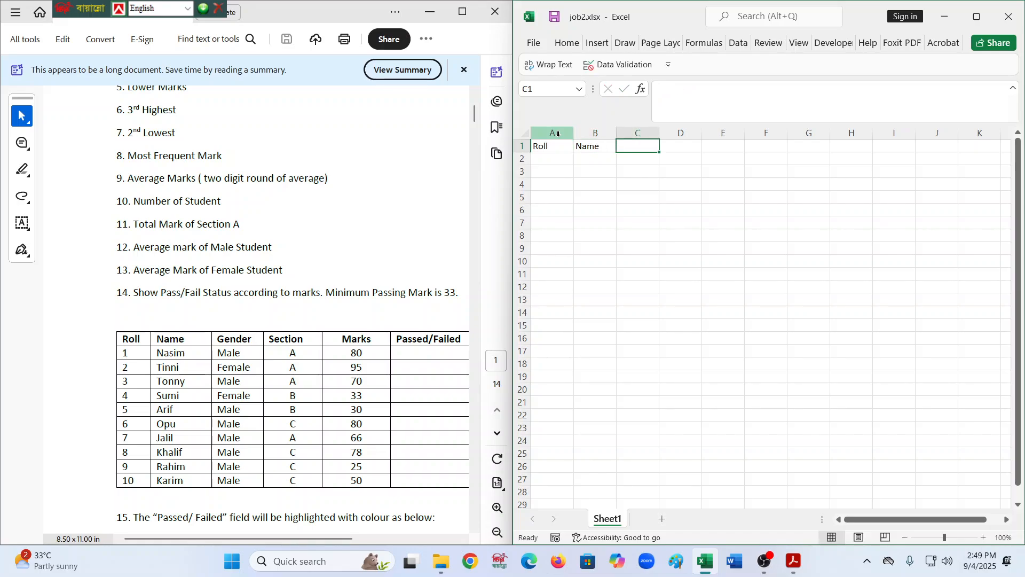
- Add the column headers Gender, Section and Marks in cells C1 to E1
text(Gender)
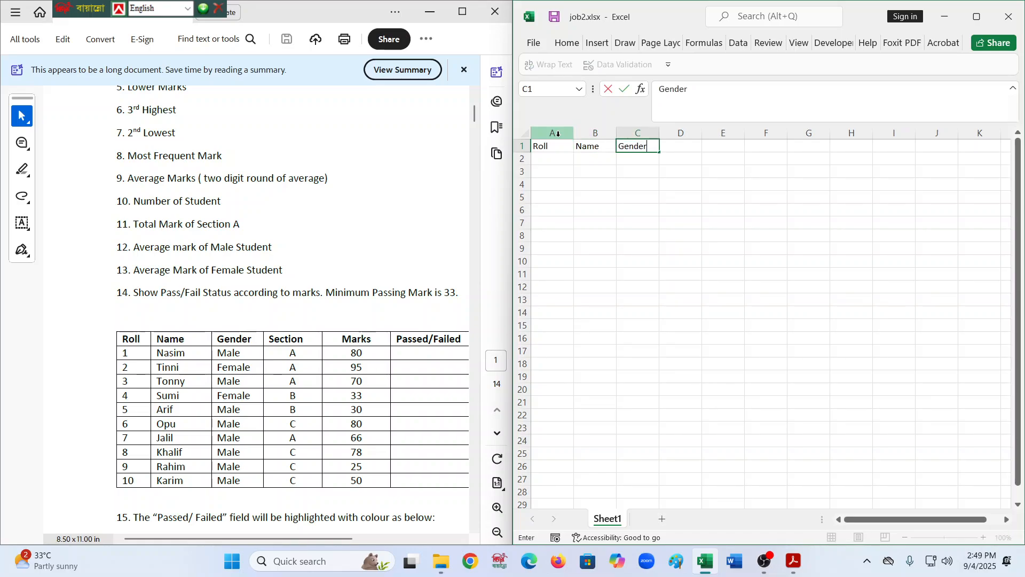
key(Tab)
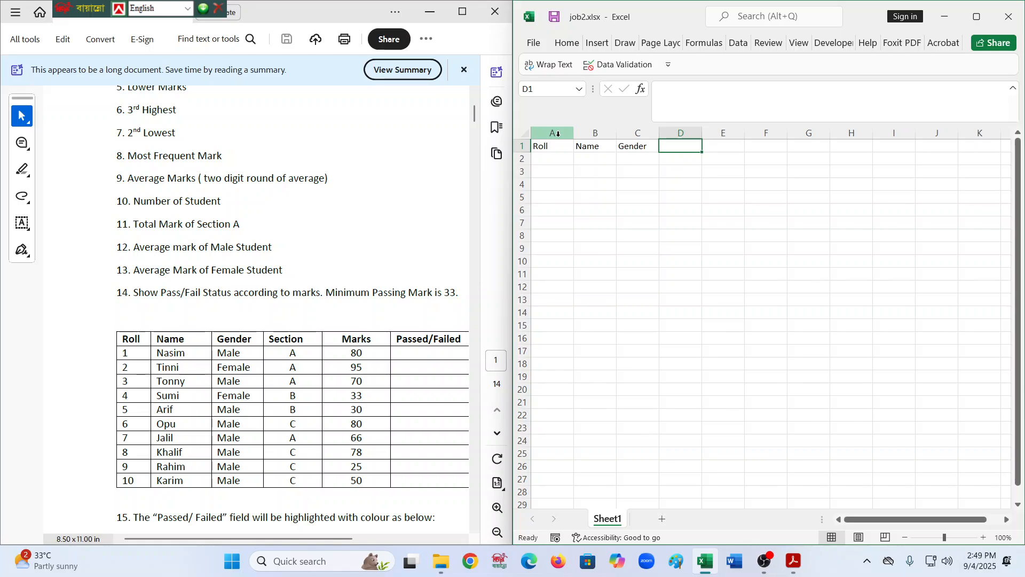
text(Sectio)
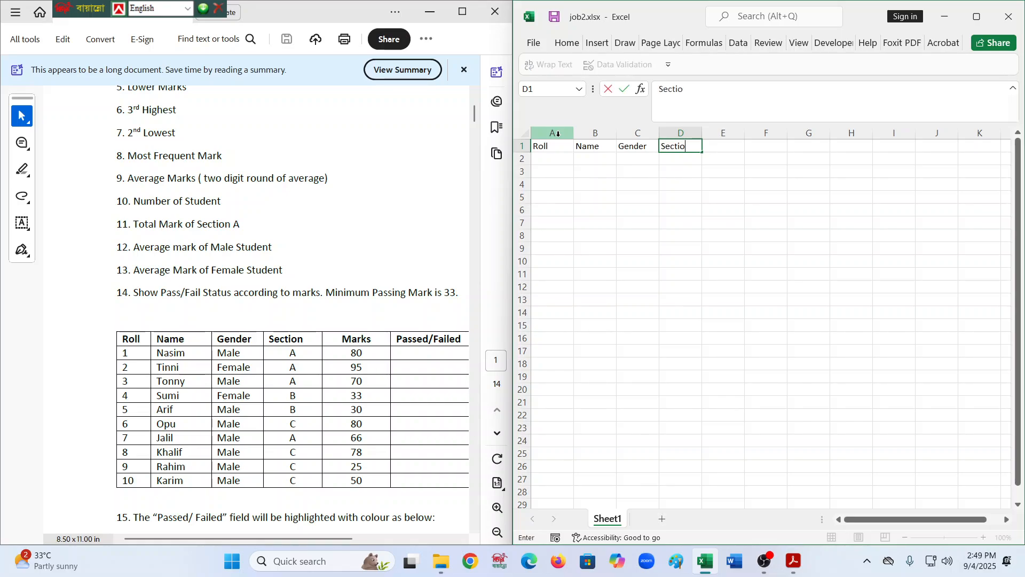
text(n)
key(Tab)
text(Ma)
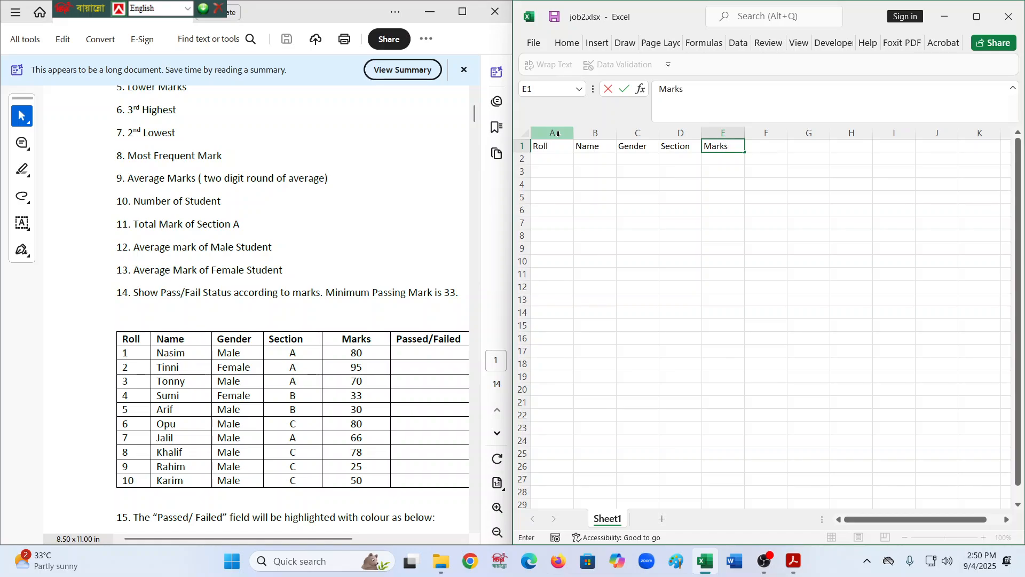
text(rks)
key(Tab)
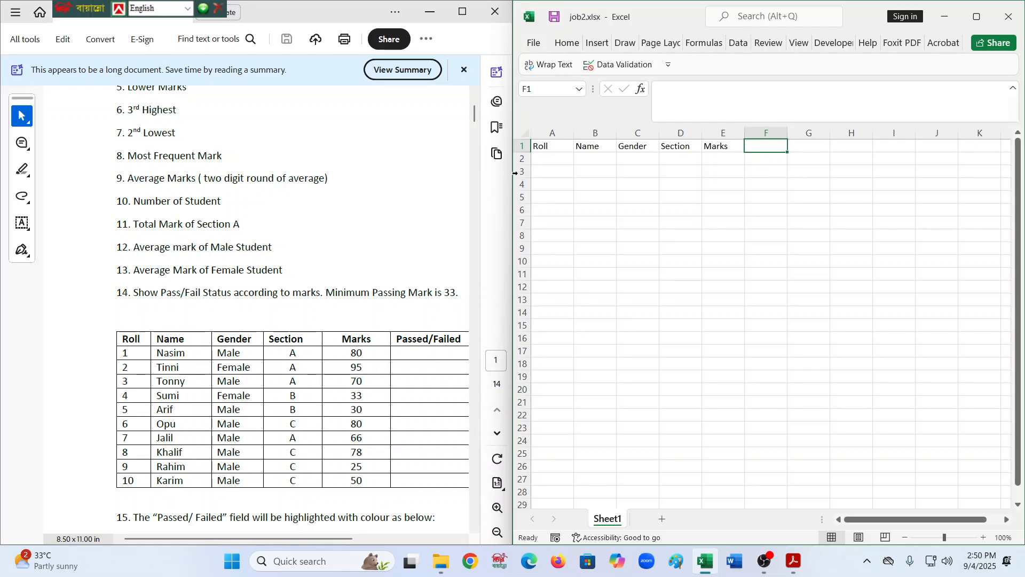
scroll(334, 161, up, 2)
scroll(334, 162, up, 6)
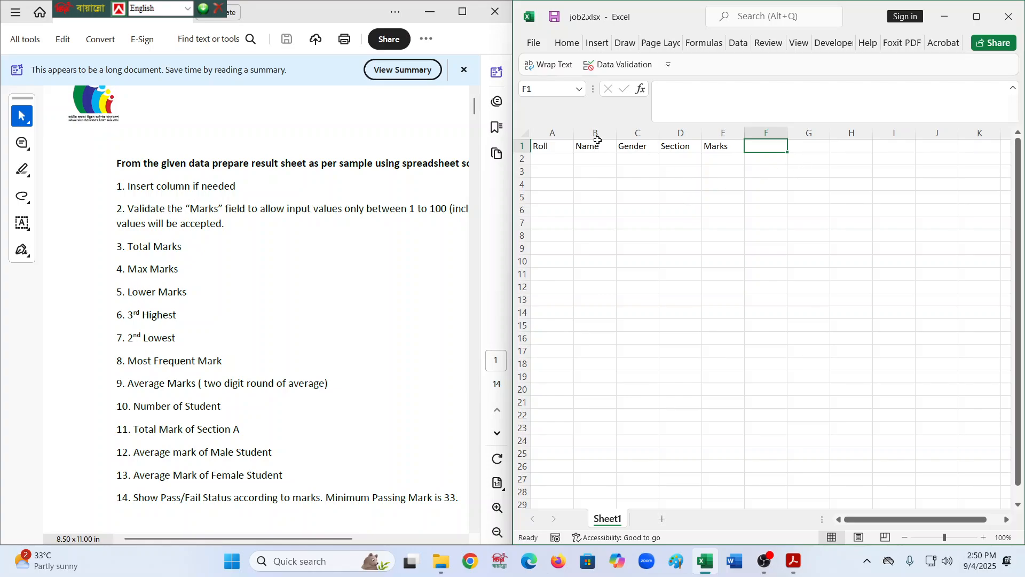
drag(537, 145, 648, 315)
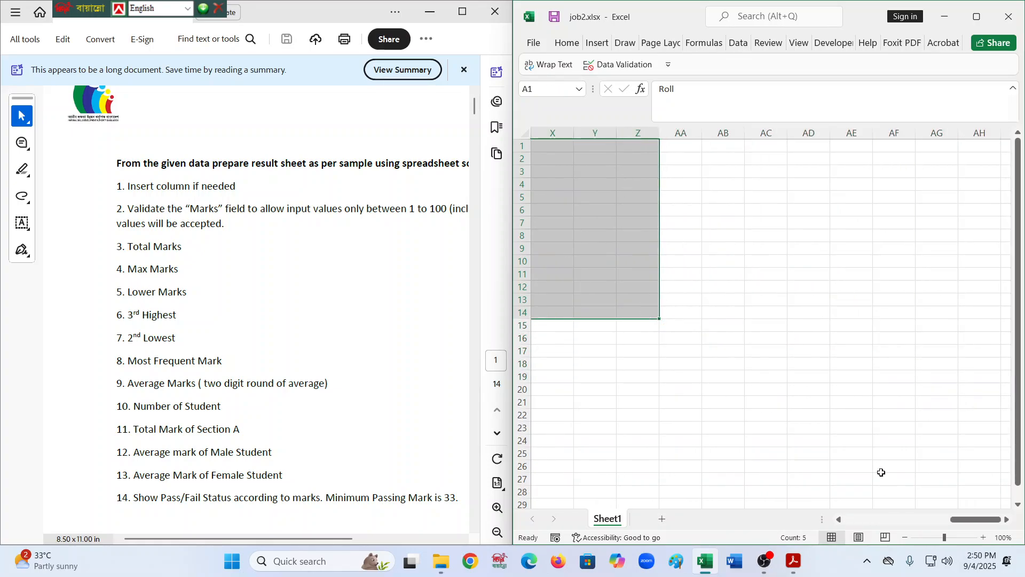
drag(973, 521, 854, 520)
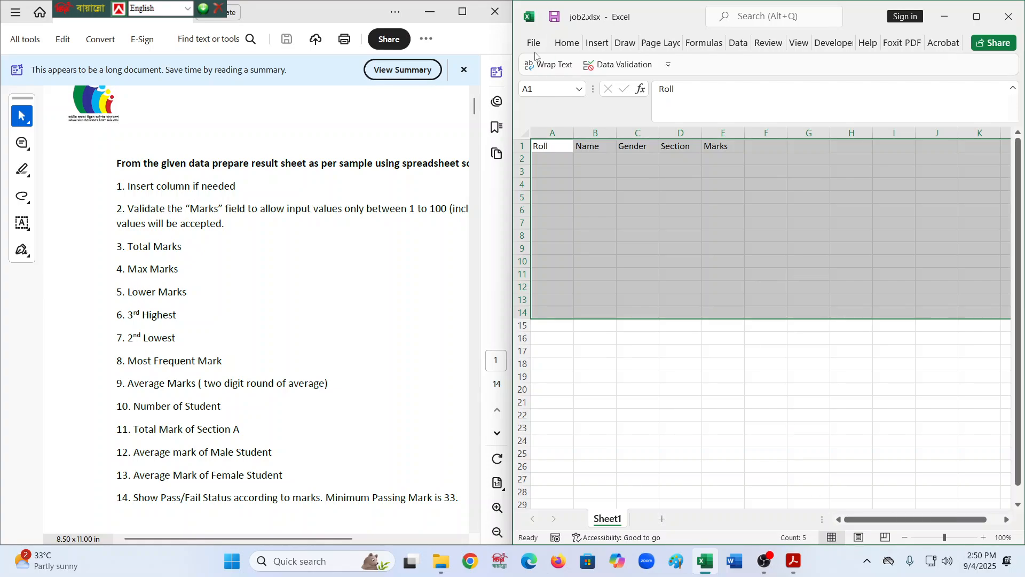
click(561, 44)
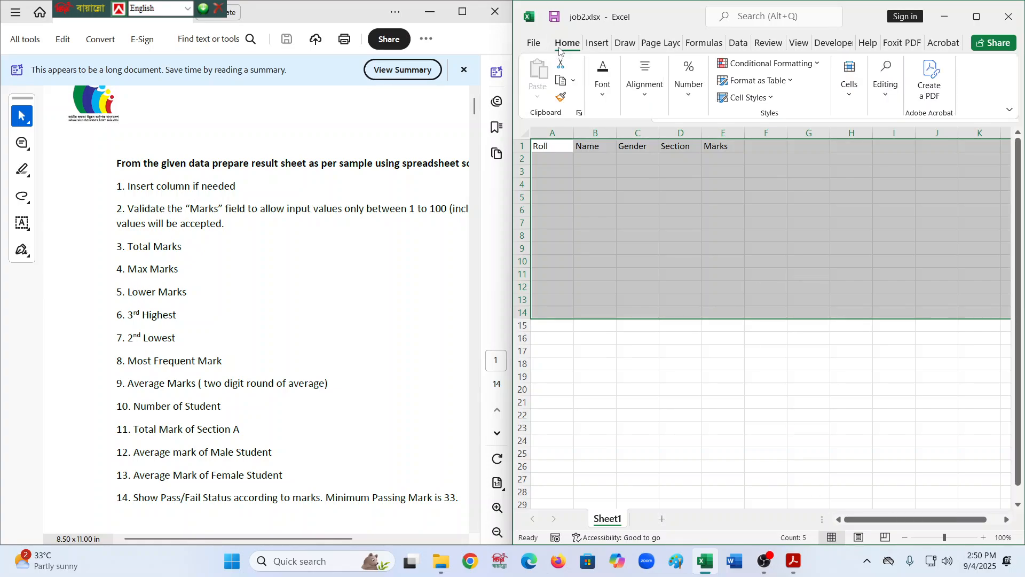
click(851, 99)
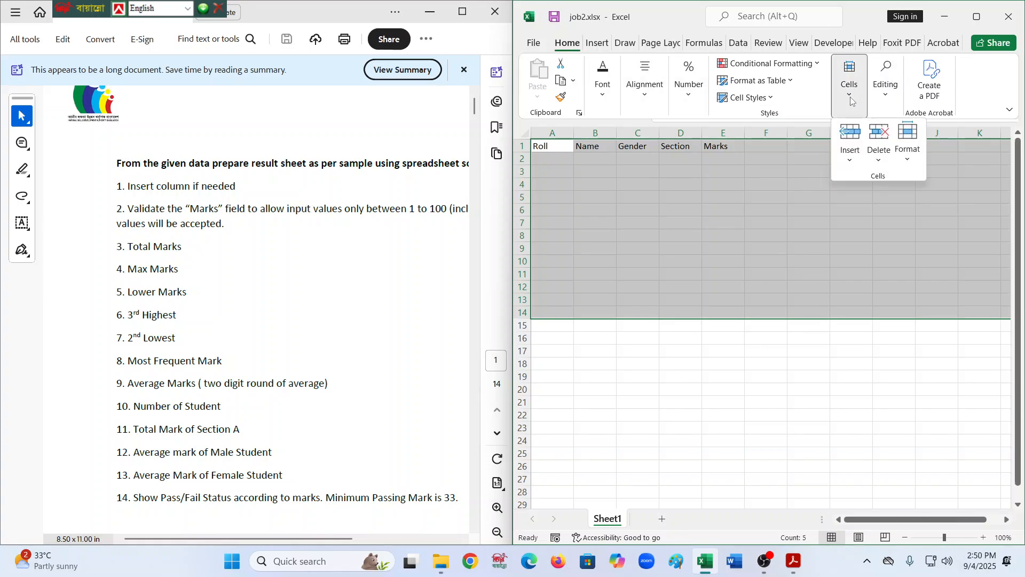
click(851, 100)
click(875, 99)
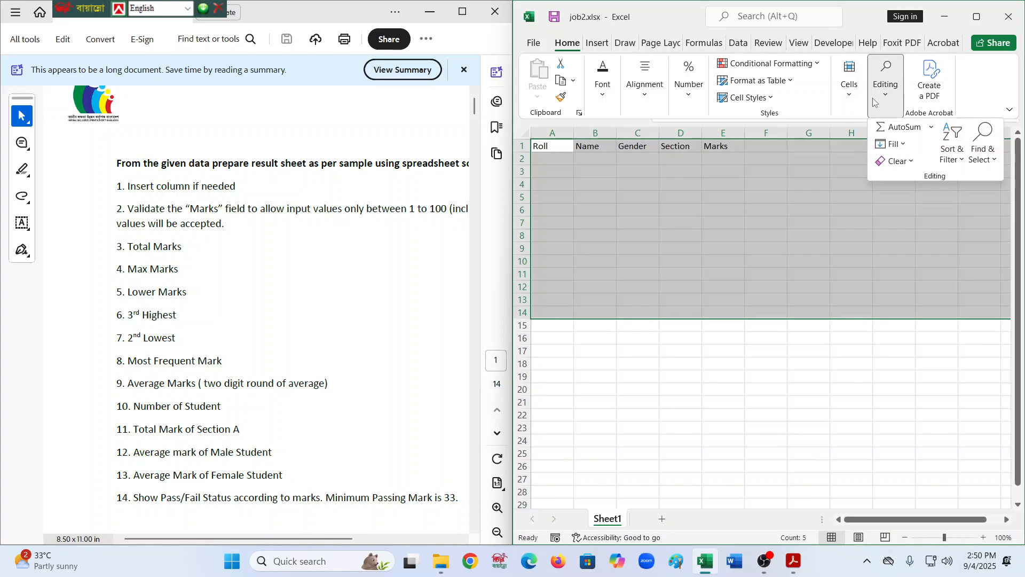
click(873, 99)
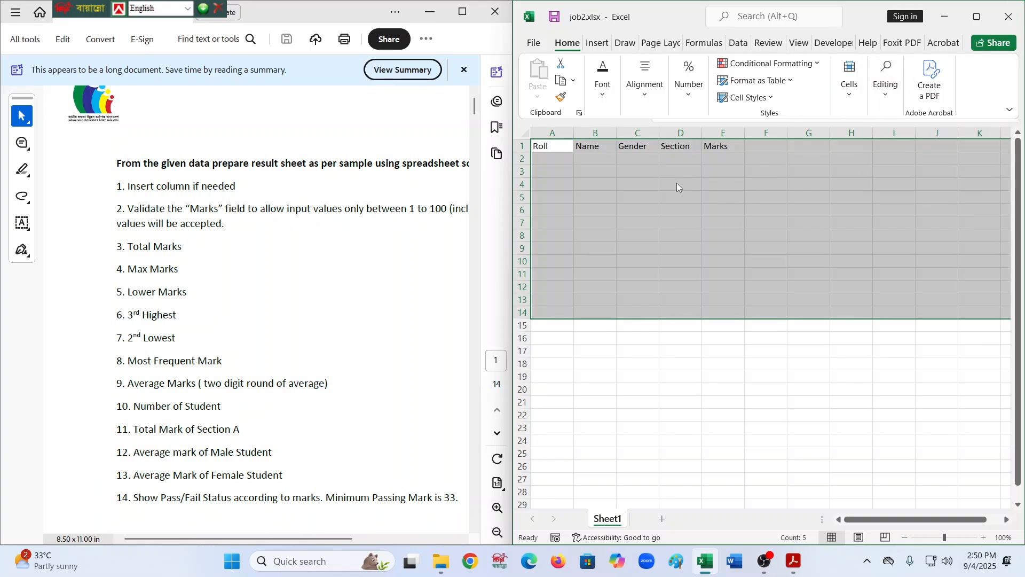
key(ctrl+F1)
- Fill the Roll column with the numbers 1 to 11 in cells A2 to A12
click(553, 161)
scroll(298, 291, down, 4)
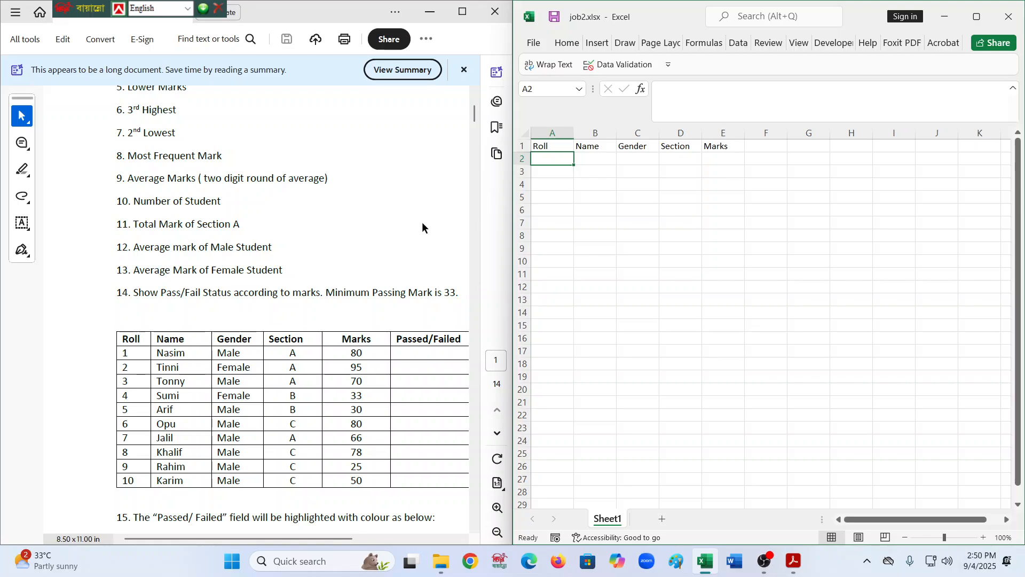
text(1)
key(Return)
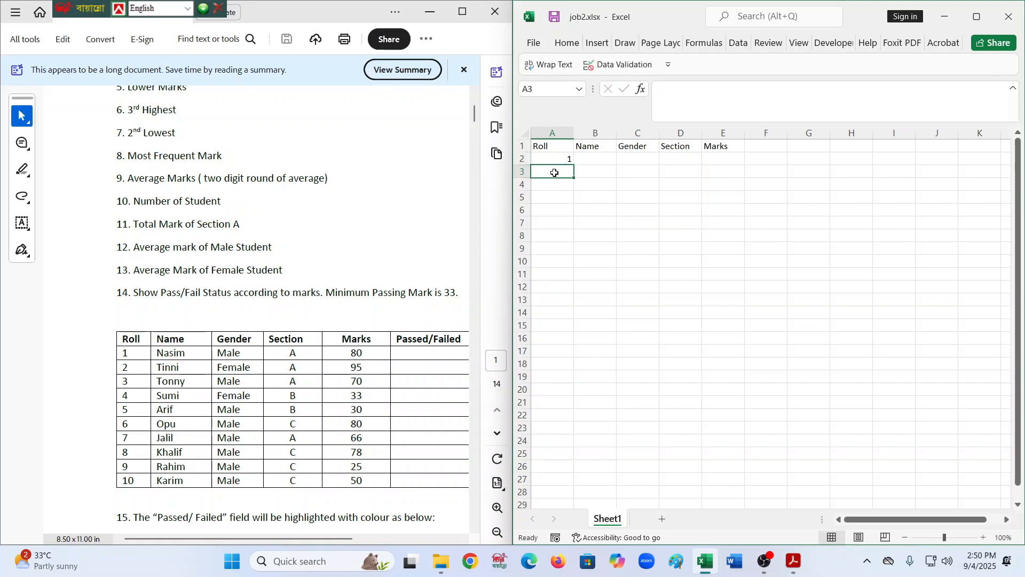
text(2)
key(Return)
click(563, 159)
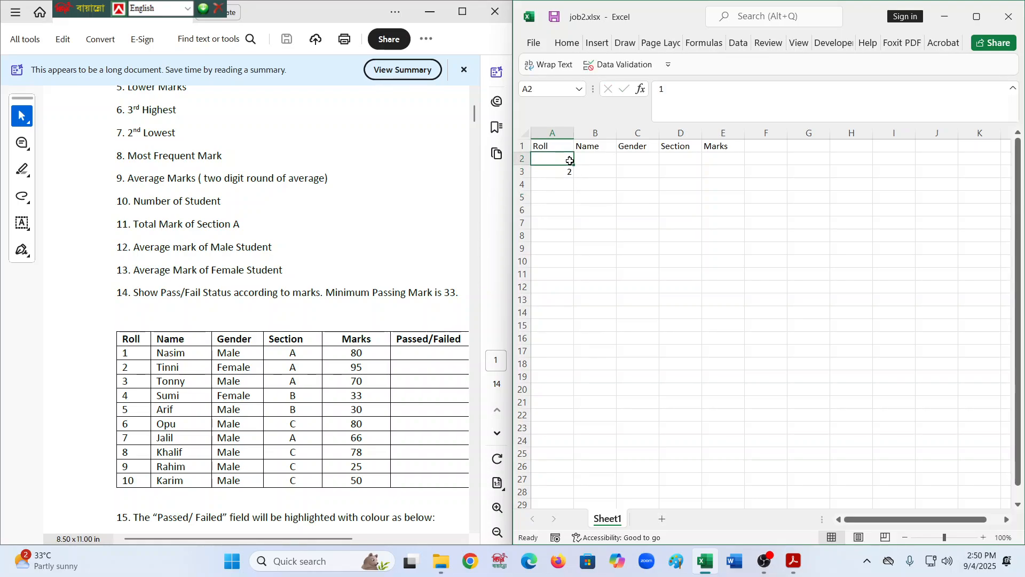
drag(570, 161, 576, 289)
click(716, 298)
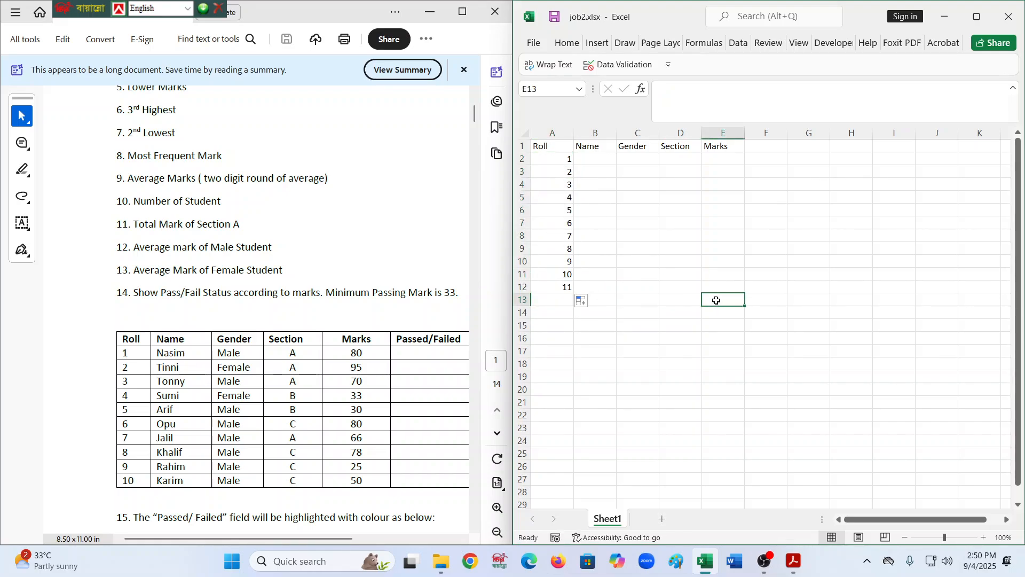
- Enter 1 and 2 in cells B2 and B3 and select both cells
click(597, 159)
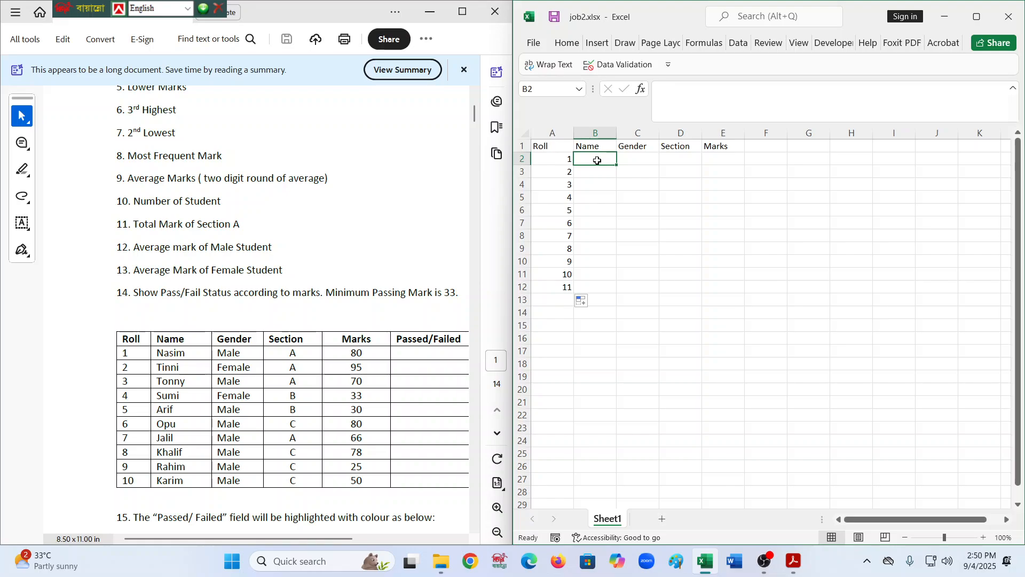
text(1)
double_click(597, 171)
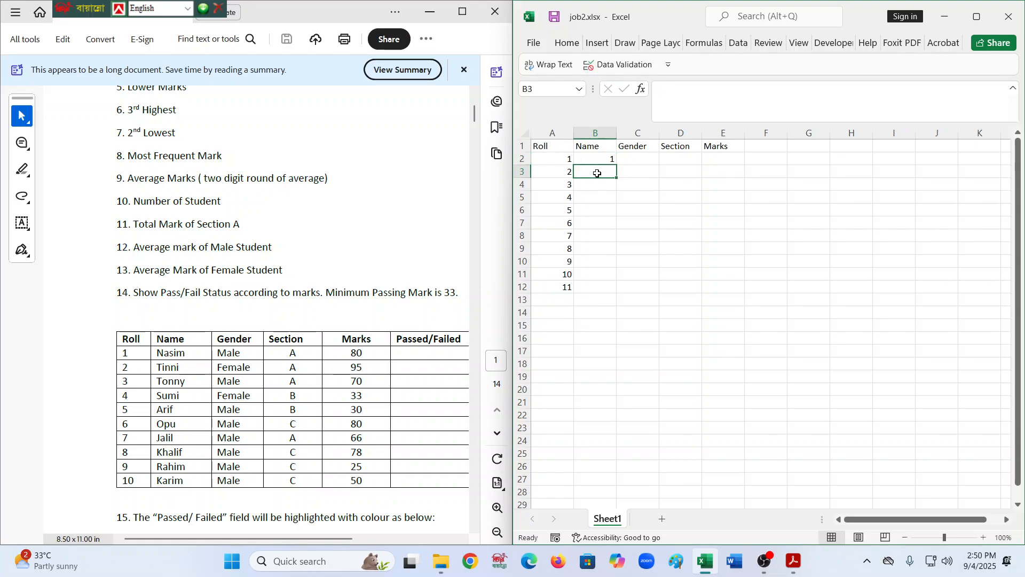
text(2)
key(Return)
click(612, 158)
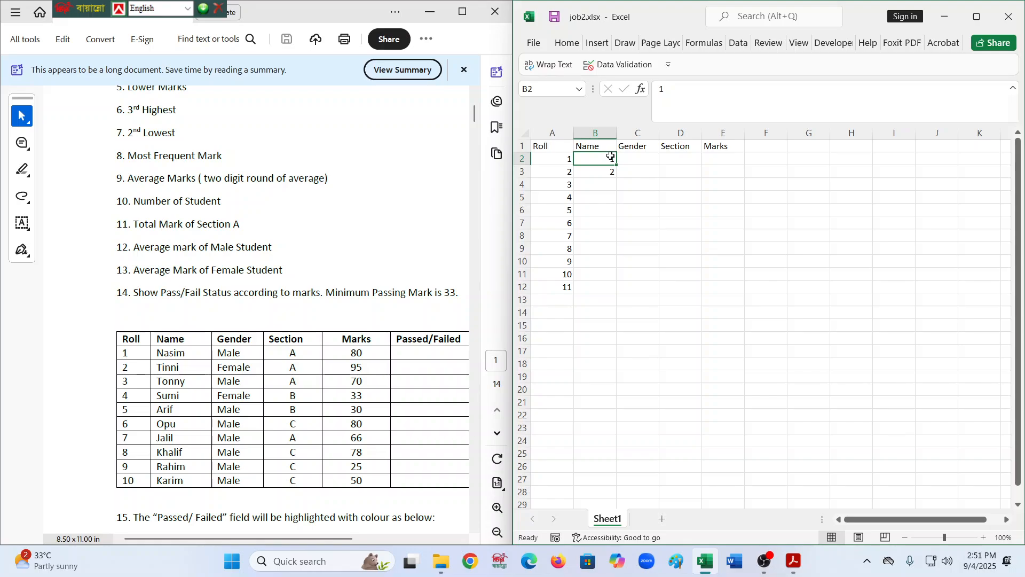
key(shift+Down)
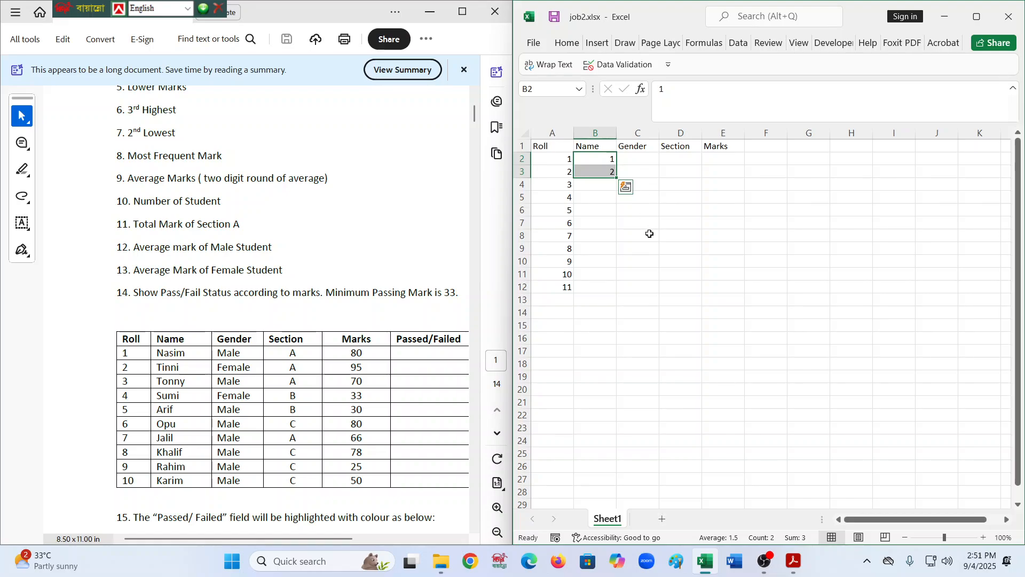
- Extend the Roll series with 12 in A13 and fill it down to 18 in cell A19
click(566, 288)
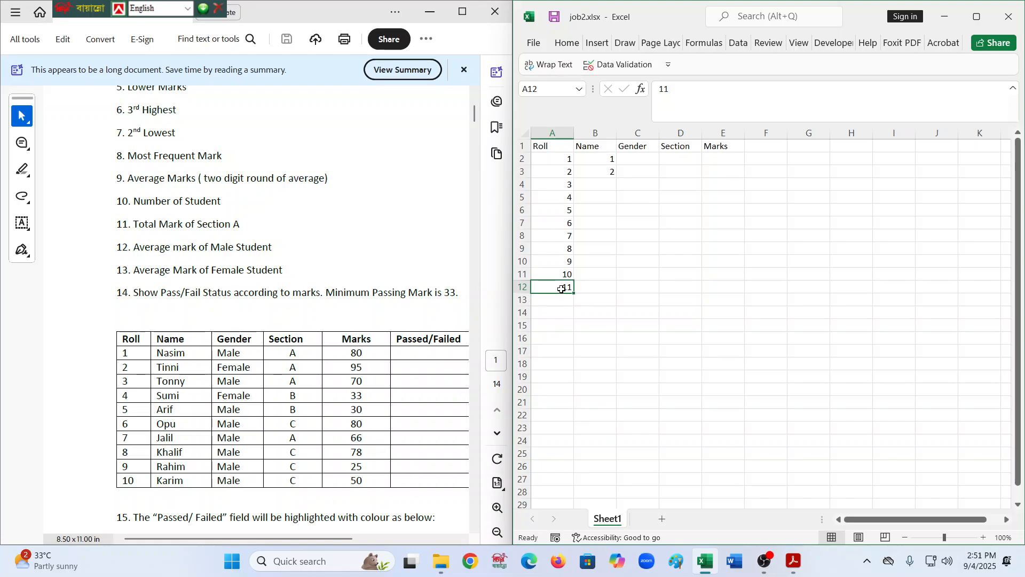
click(565, 315)
click(565, 290)
click(563, 298)
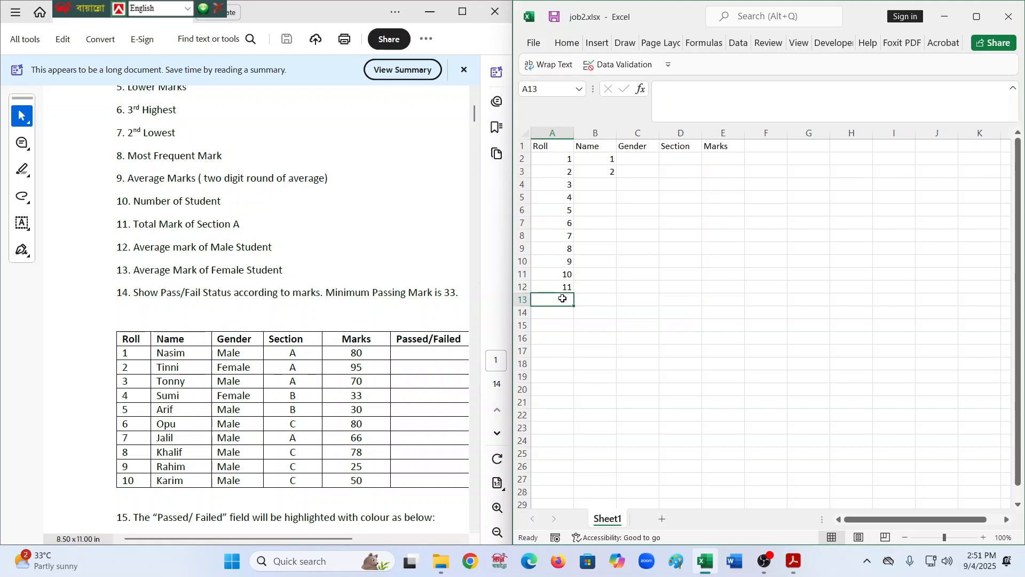
text(12)
key(Return)
click(565, 287)
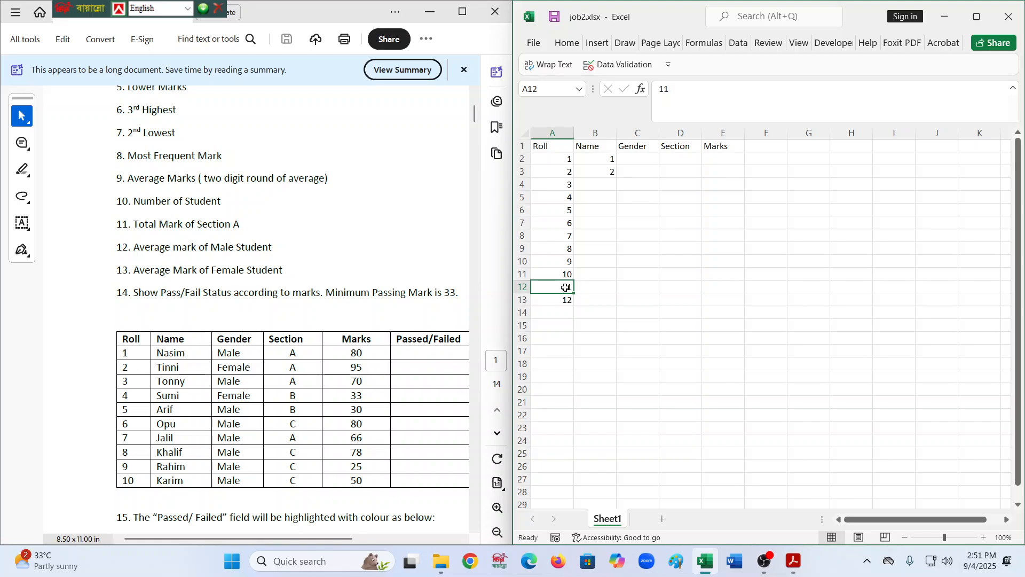
key(shift+Down)
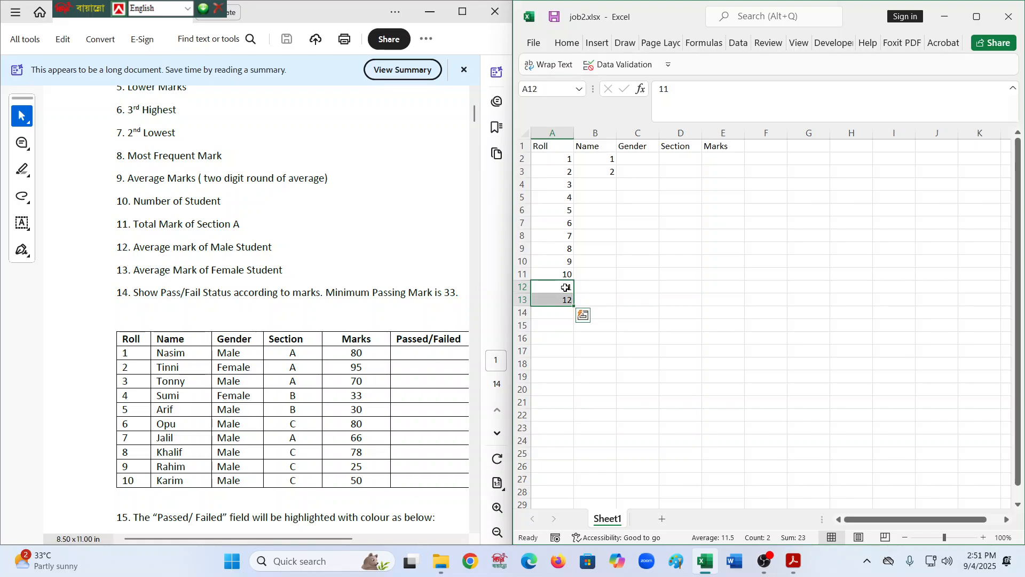
drag(574, 306, 573, 390)
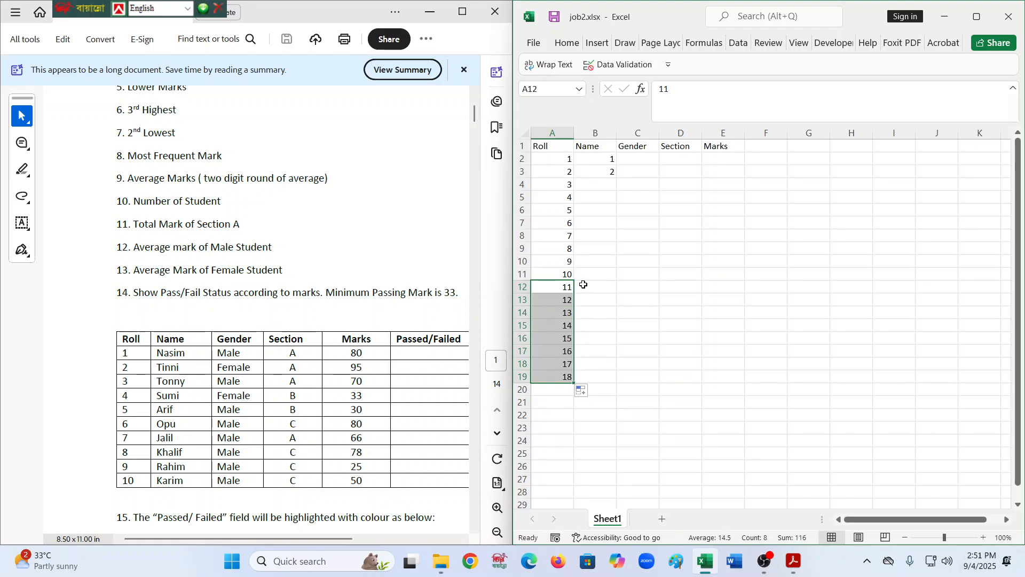
- Clear the numbers from cells B2 and B3
click(602, 158)
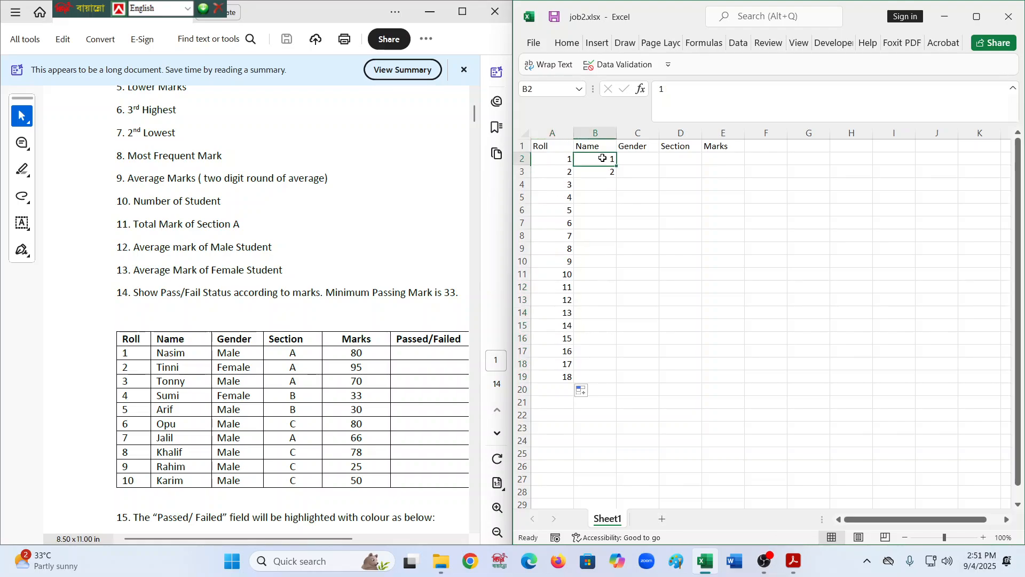
key(Delete)
click(602, 172)
key(Delete)
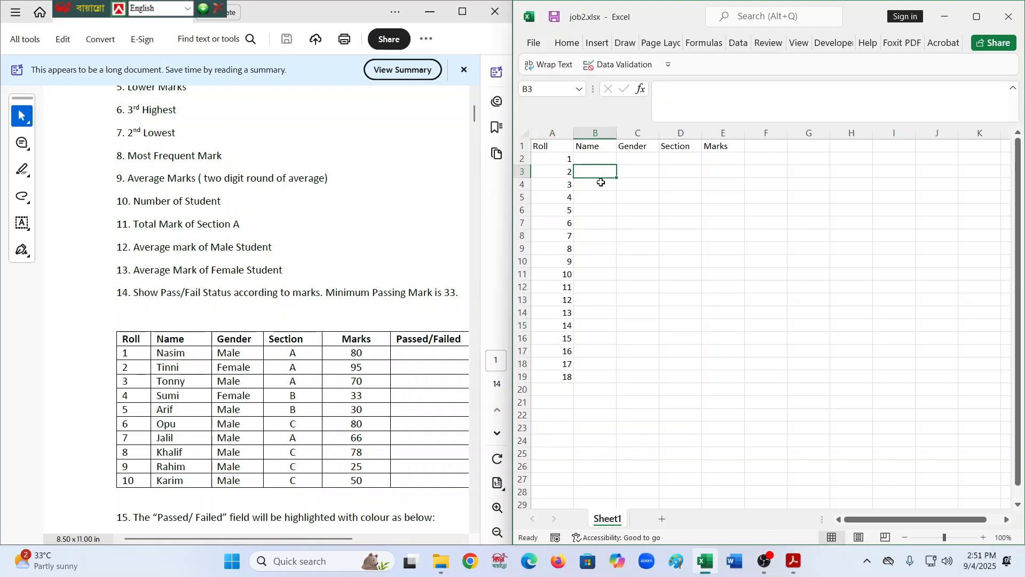
- Enter the student names Nasim and Tinni in cells B2 and B3
click(602, 148)
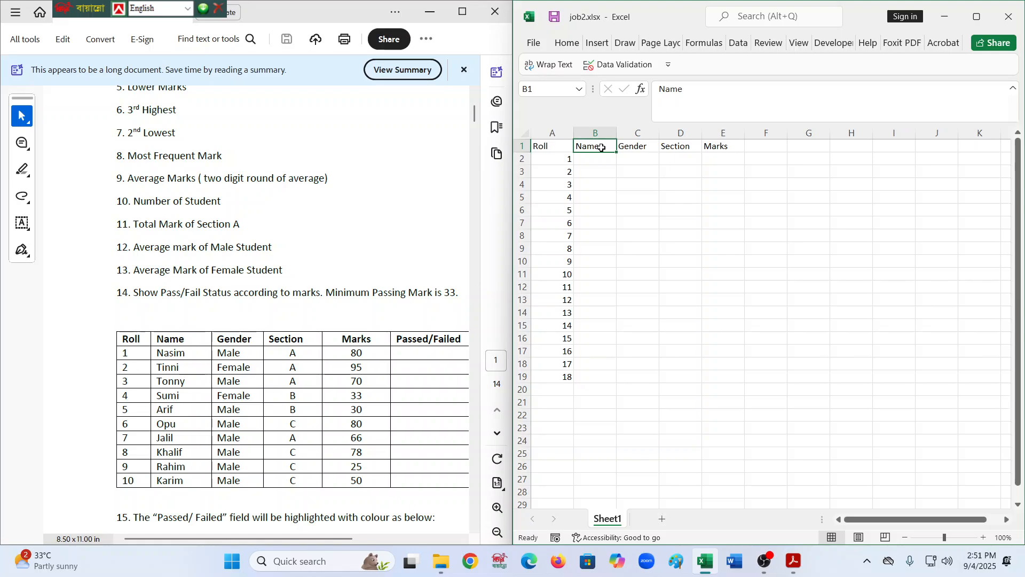
key(Down)
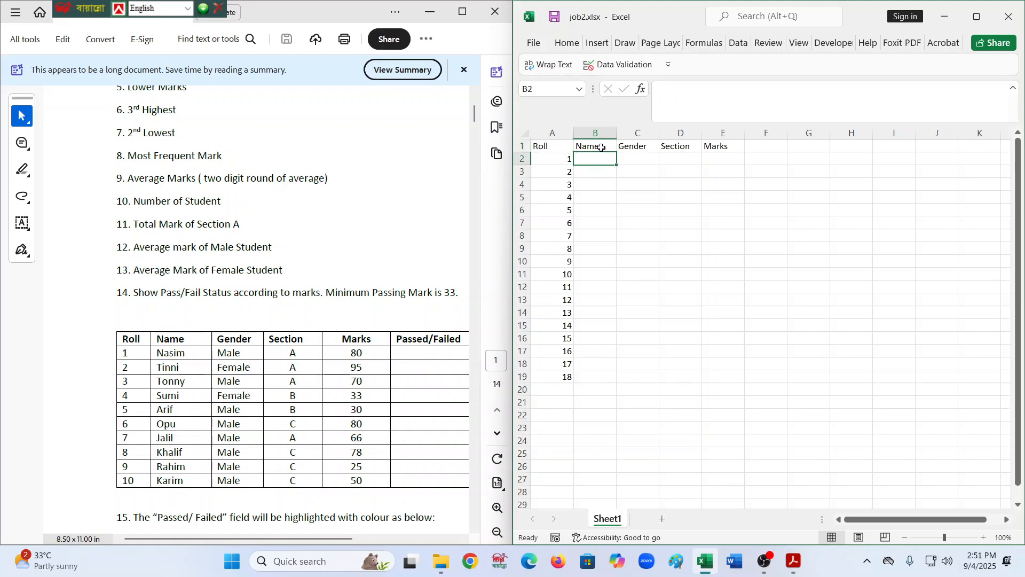
text(B)
key(BackSpace)
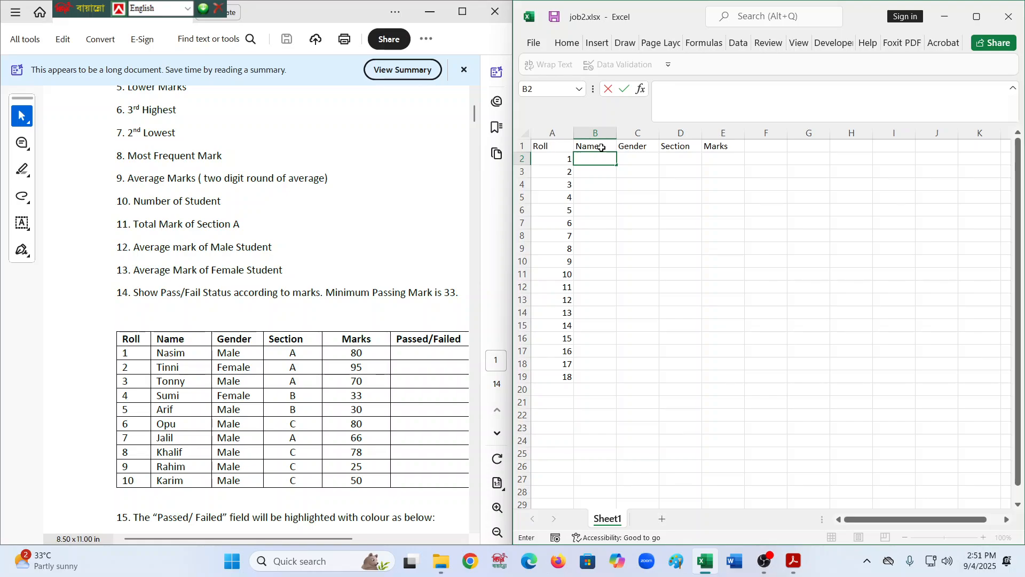
text(Nasim)
key(Return)
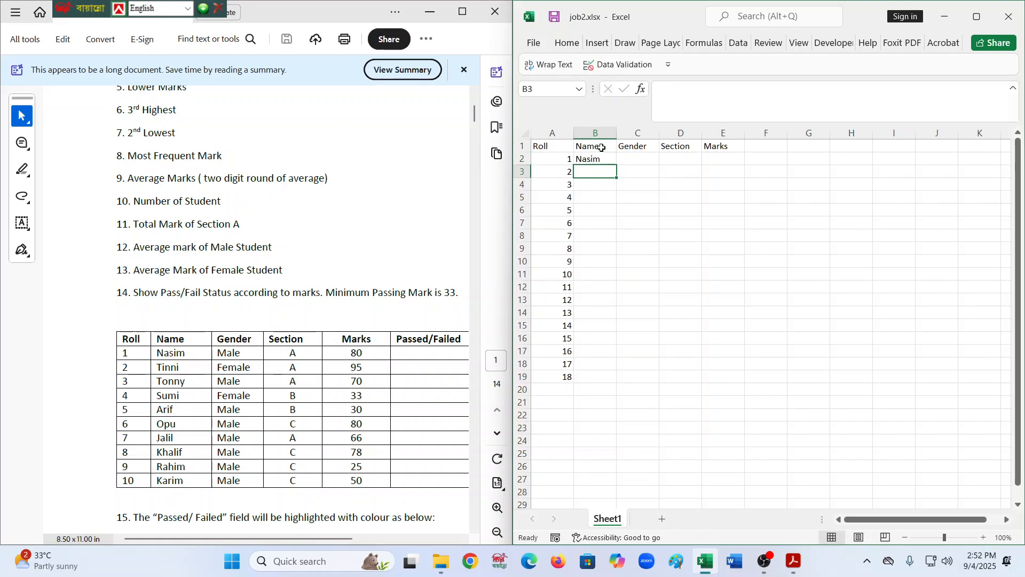
text(Timm)
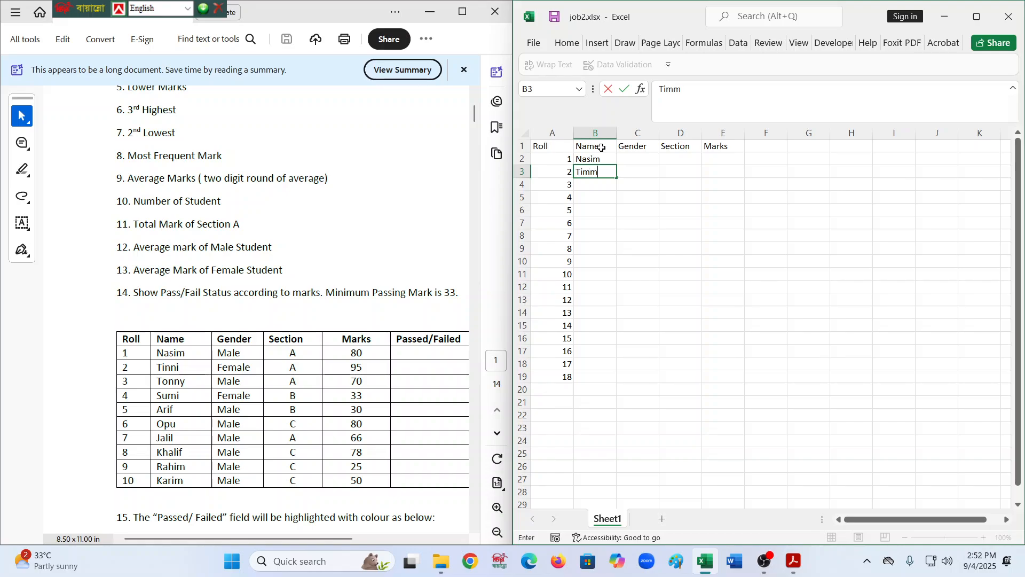
text(i)
key(BackSpace)
key(BackSpace)
key(BackSpace)
text(nni)
key(Return)
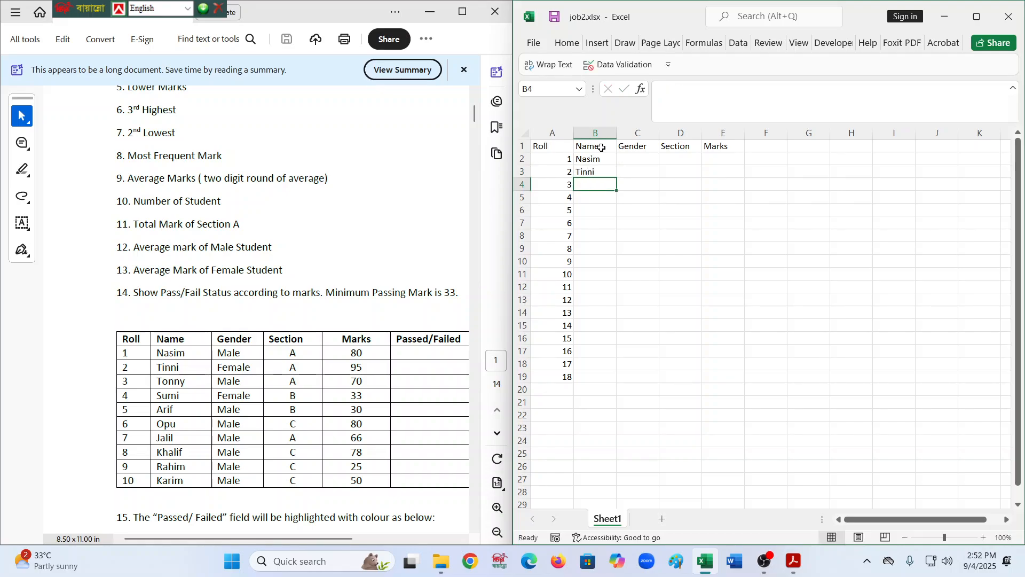
- Enter the student name Tonny in cell B4
text(Tomm)
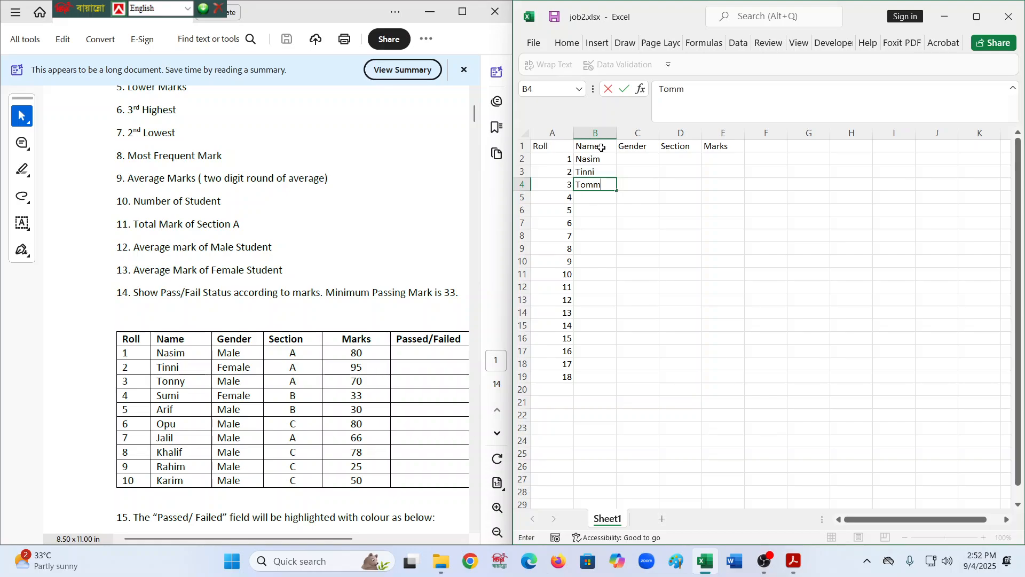
key(BackSpace)
key(BackSpace)
text(nny)
key(Return)
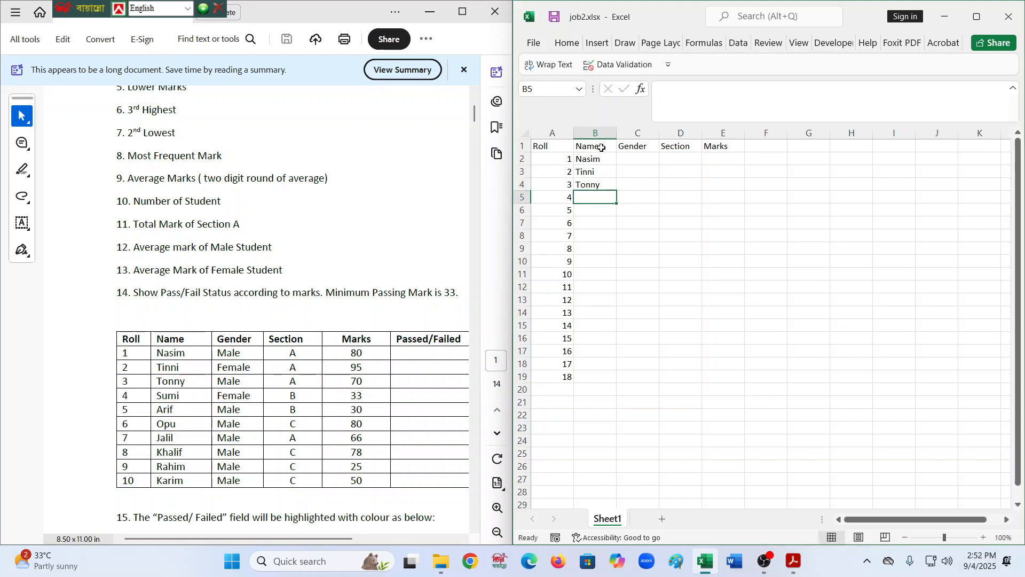
- Enter the student names Sumi, Arif and Opu in cells B5 to B7
text(Sumi)
key(Return)
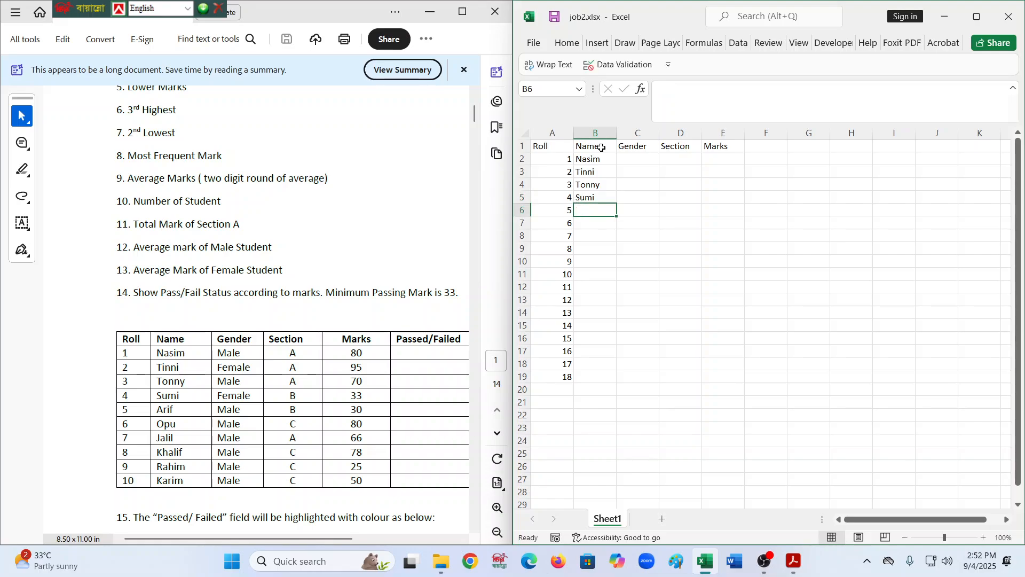
text(Ari)
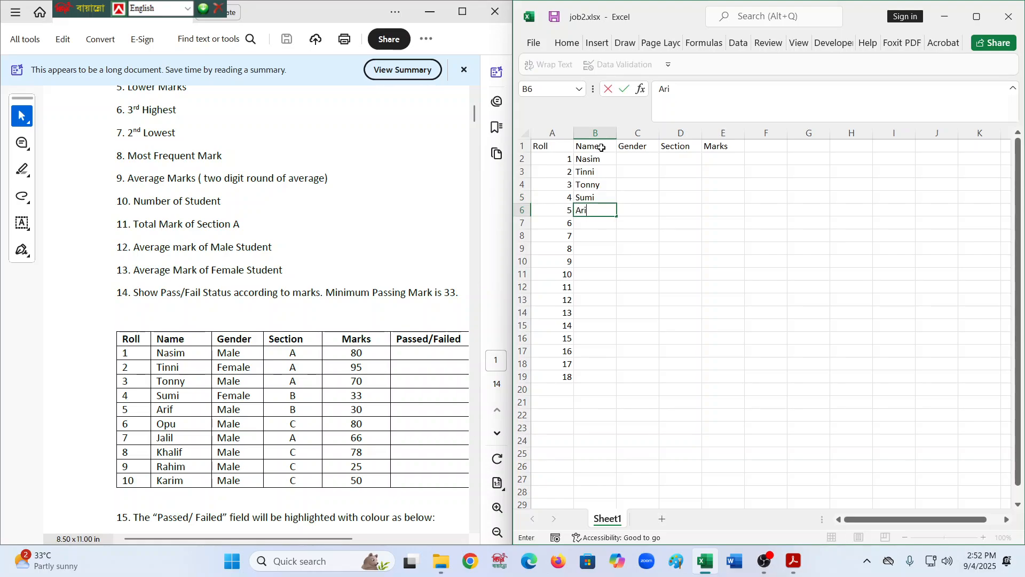
text(f)
key(Return)
text(Opu)
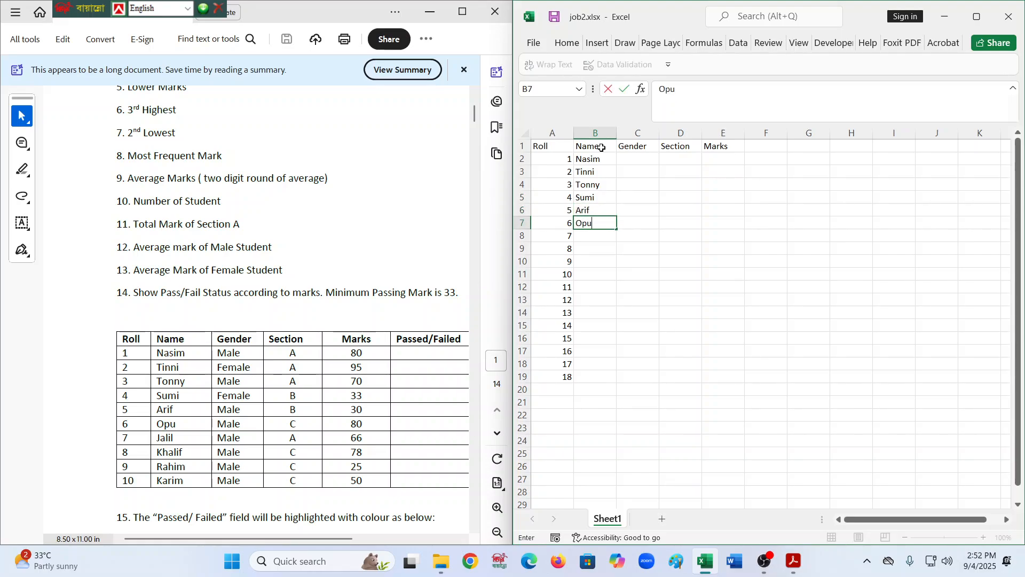
key(Return)
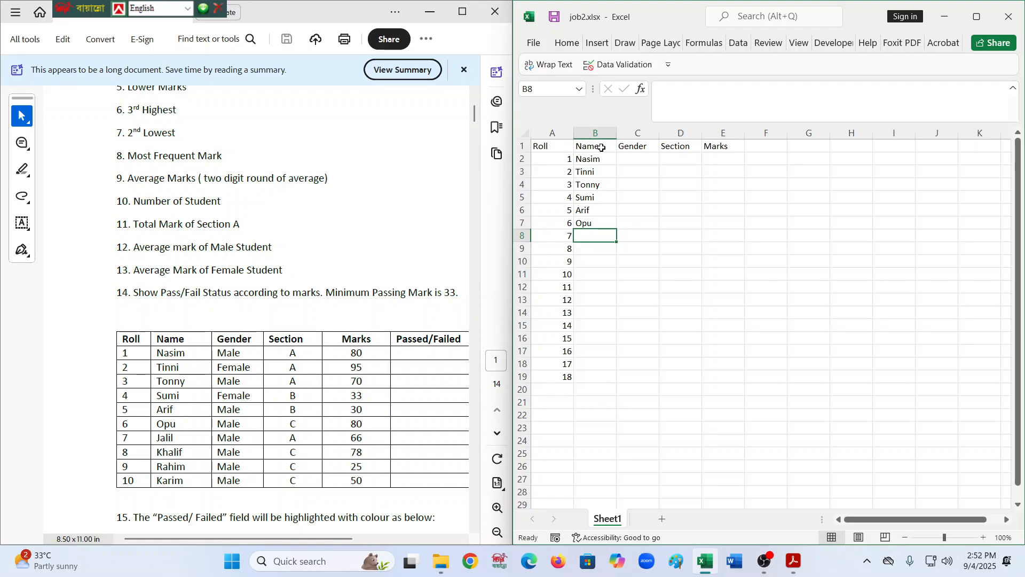
- Enter the student names Jalil, Khalif, Rahim and Karim in cells B8 to B11
text(Ja)
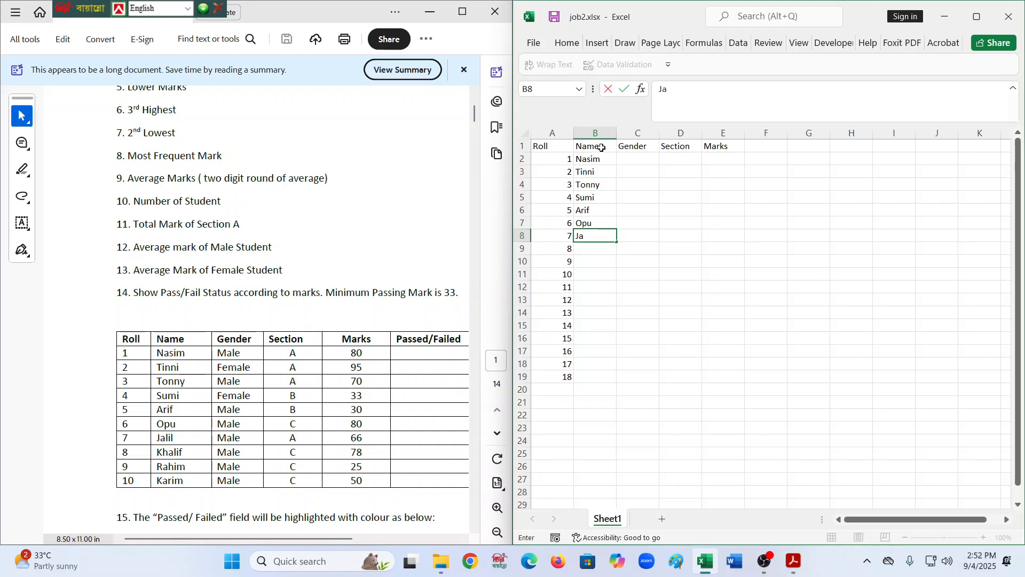
text(lil)
key(Return)
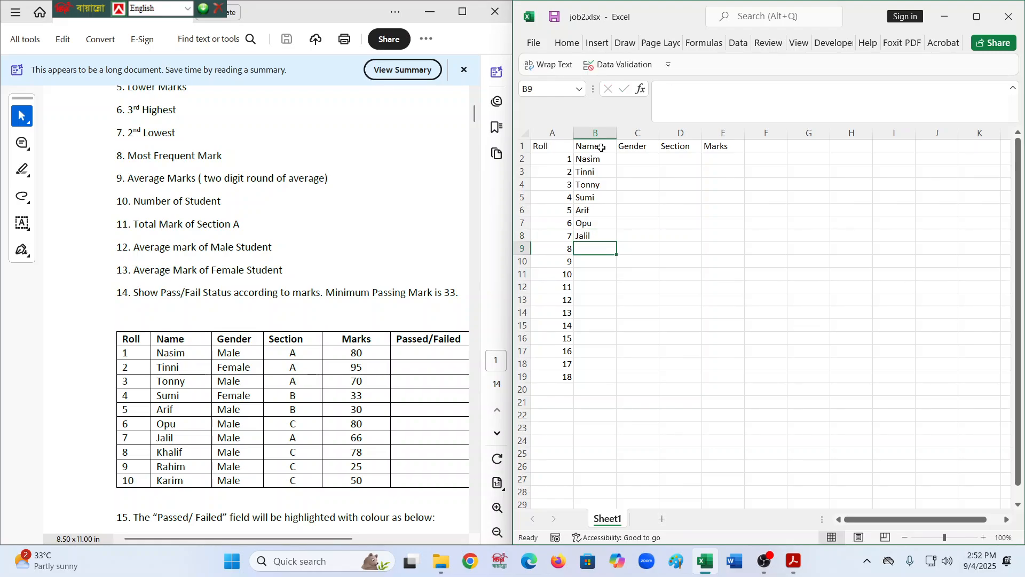
text(Khalif)
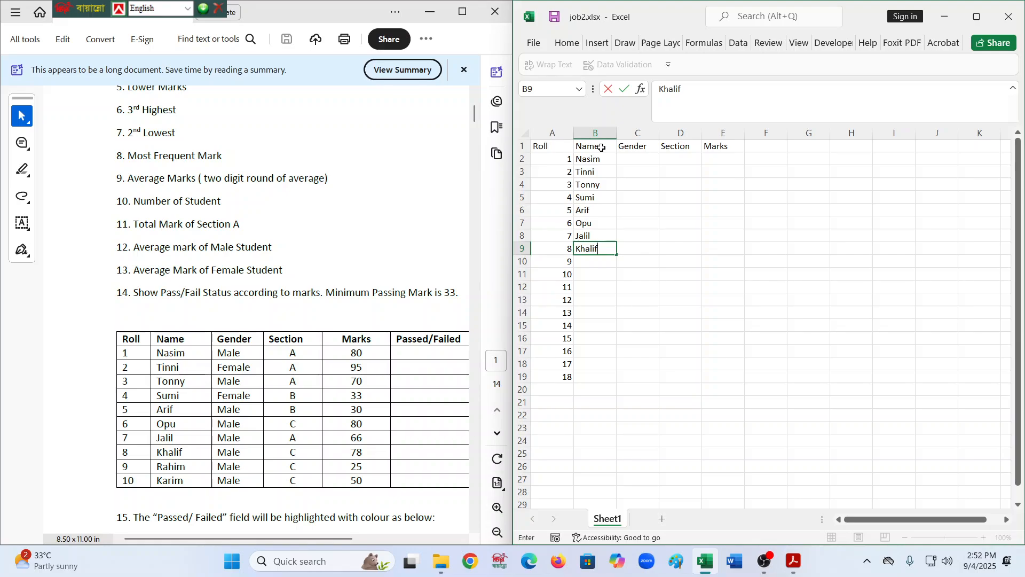
key(Return)
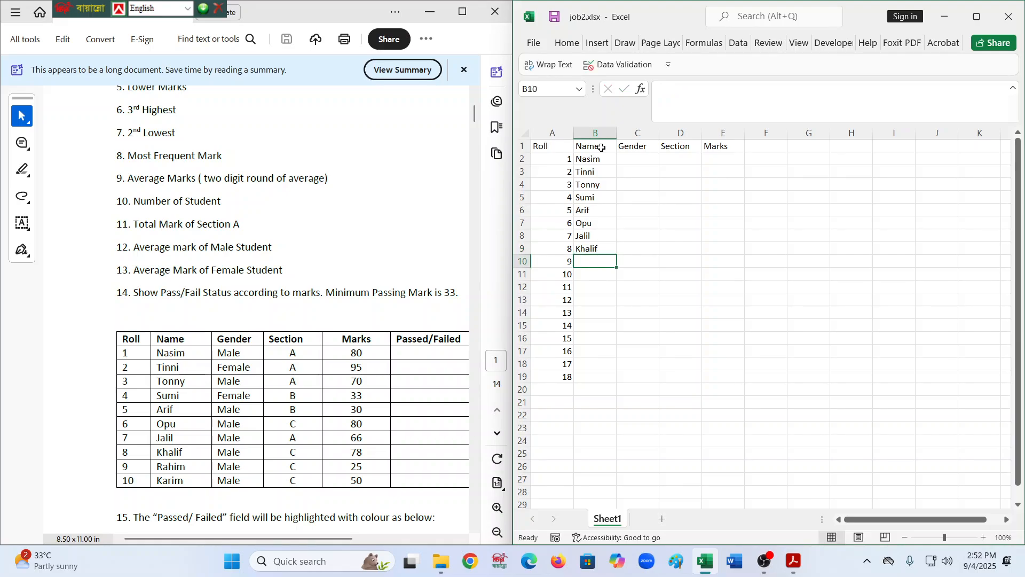
text(Rahim)
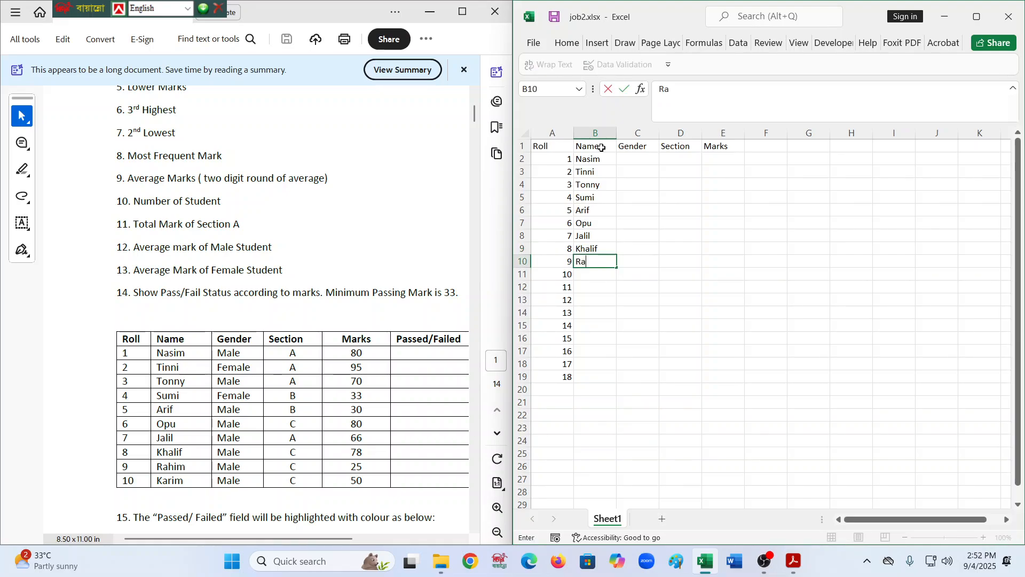
key(Return)
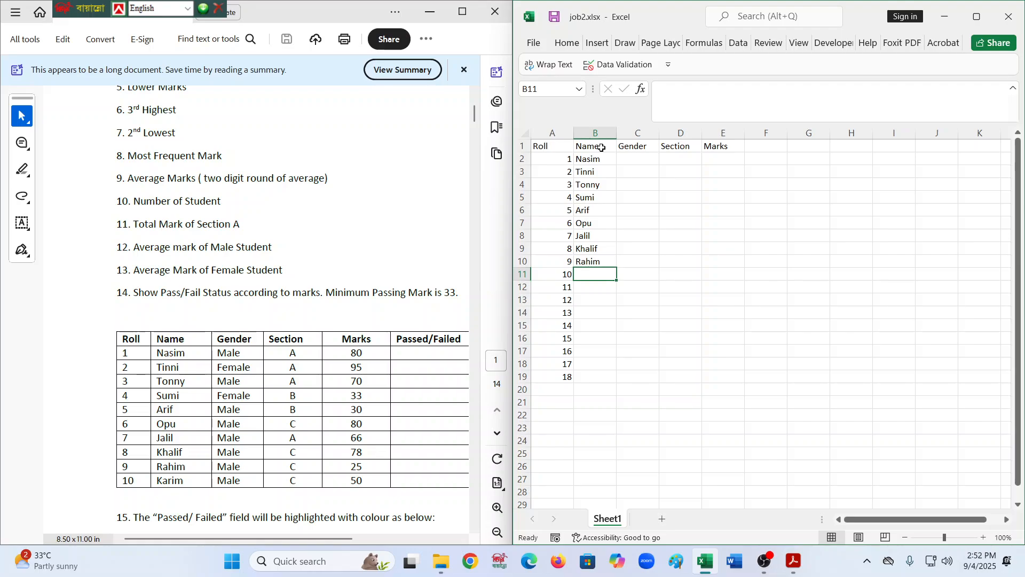
text(Karim)
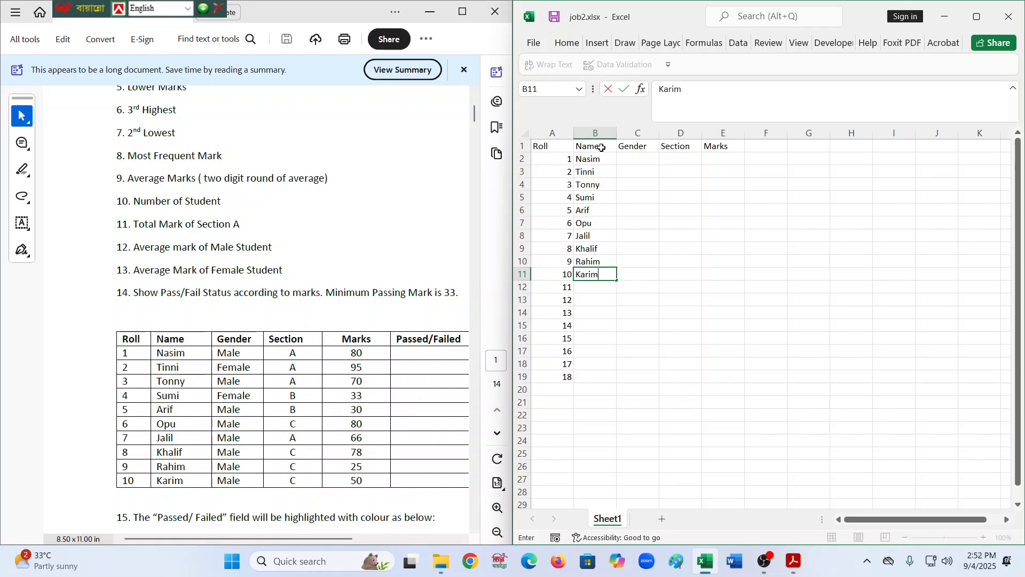
- Enter the gender Male for Nasim in cell C2
key(Up)
key(Up)
key(Up)
key(Up)
key(Up)
key(Up)
key(Up)
key(Up)
key(Up)
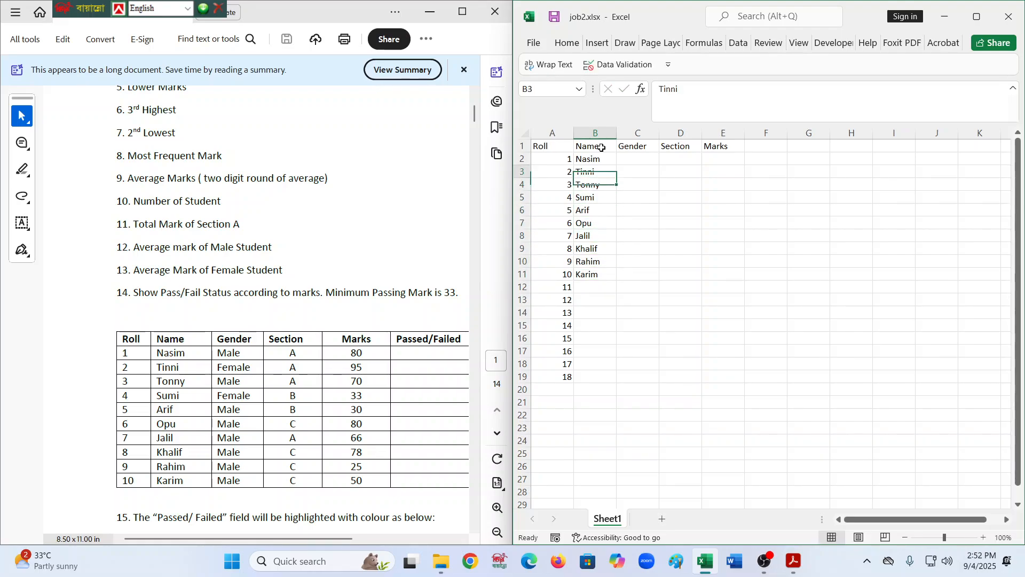
key(Right)
text(M)
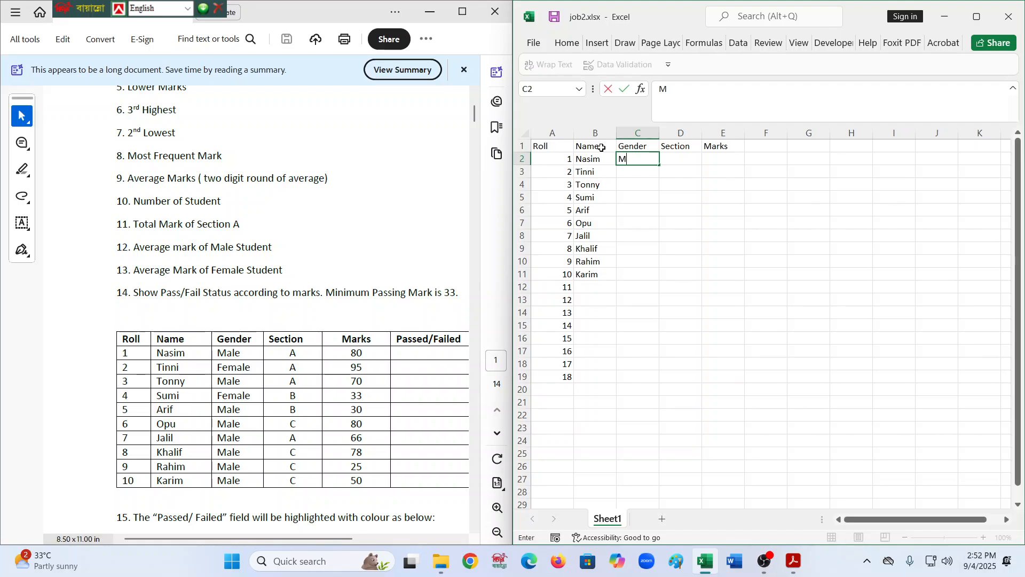
text(ale)
key(Return)
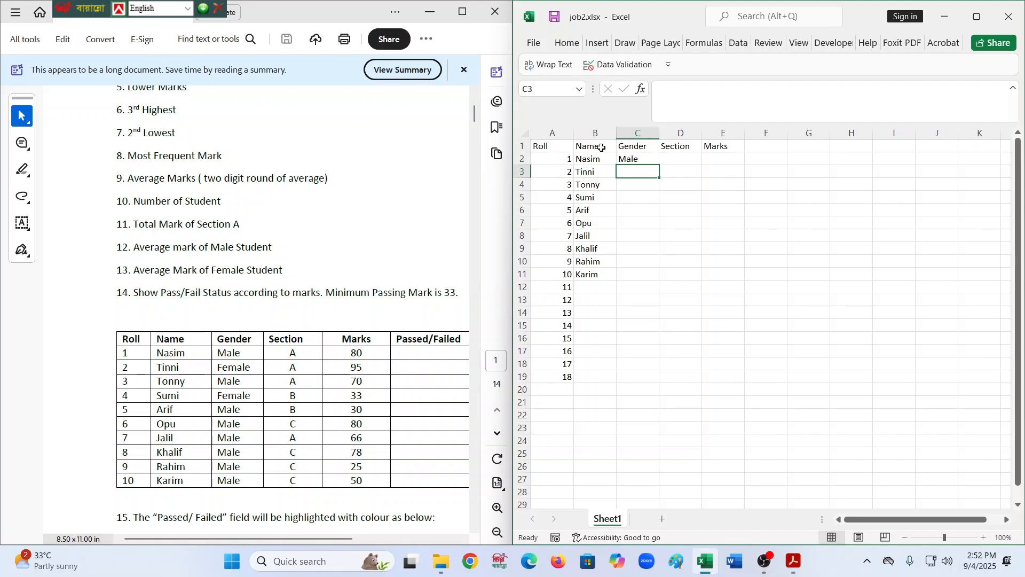
- Enter the genders Femal in cell C3 and Male in cell C4
text(D)
key(BackSpace)
text(Femal)
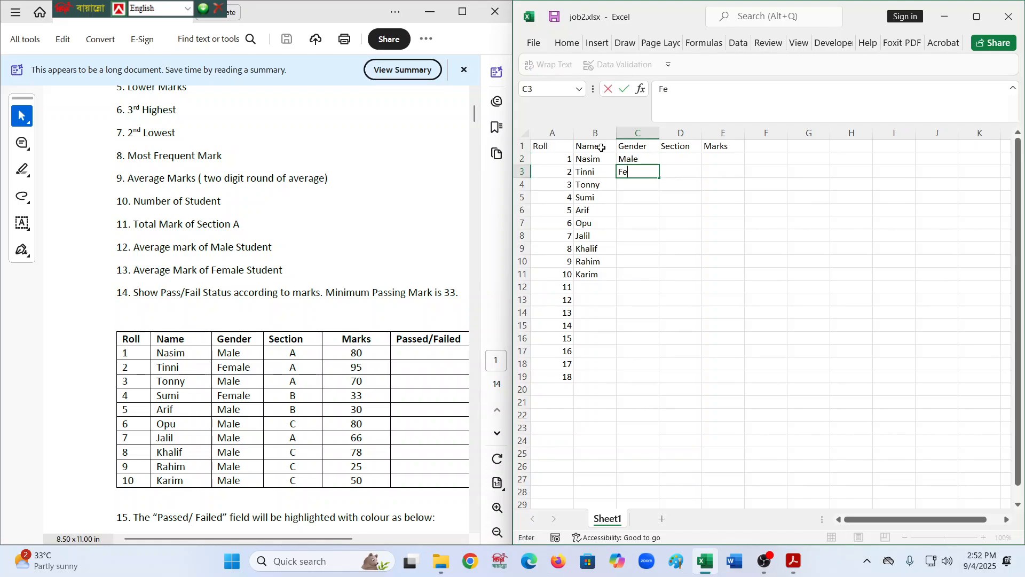
key(Return)
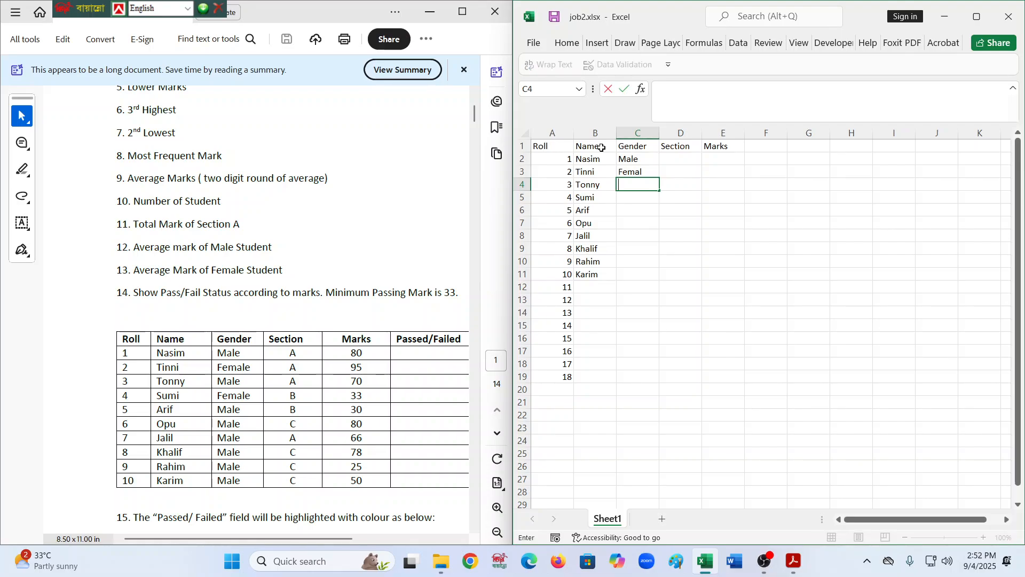
key(Up)
key(Right)
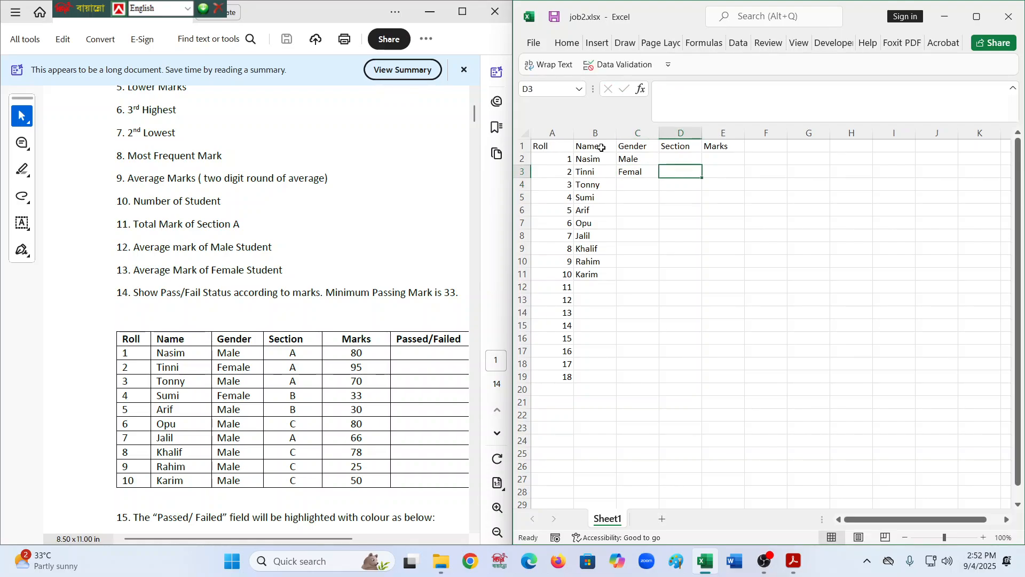
click(650, 184)
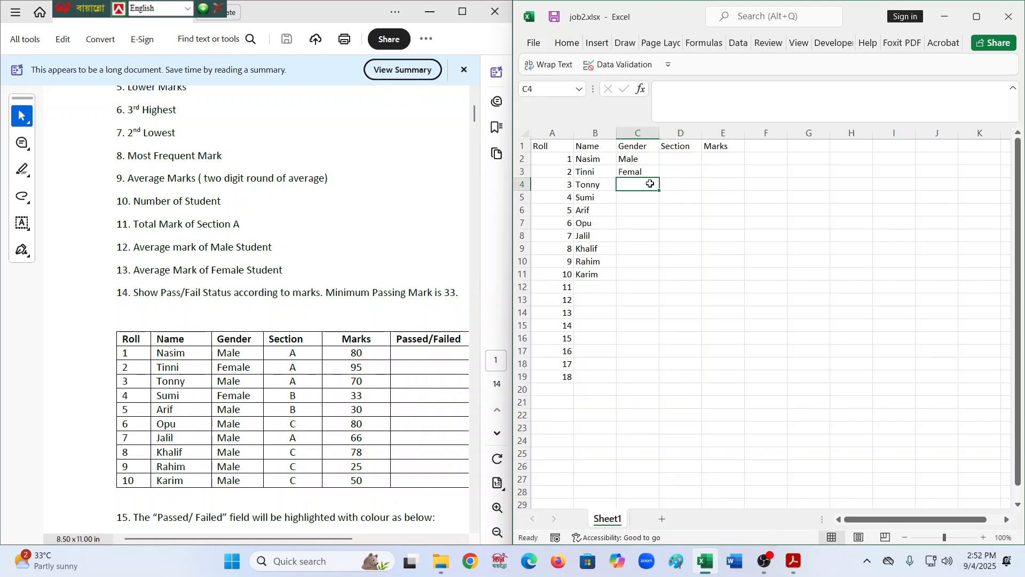
text(Male)
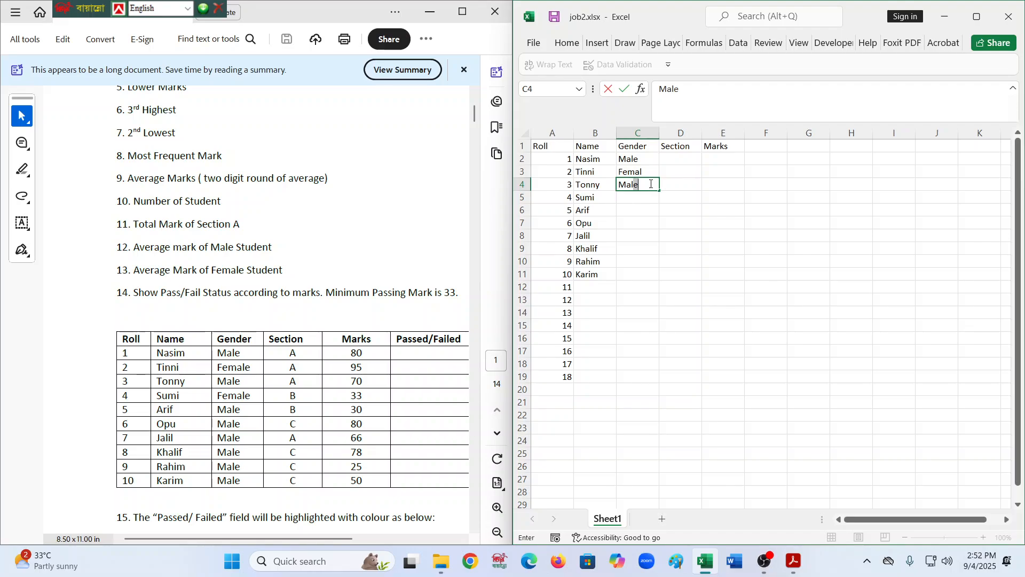
key(Return)
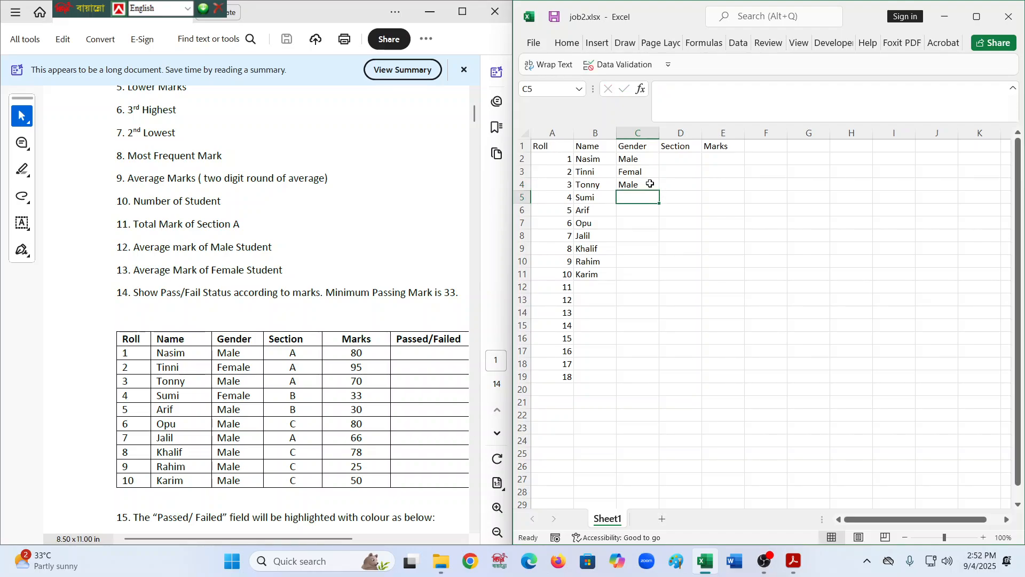
- Enter the gender Female for Sumi in cell C5
text(F)
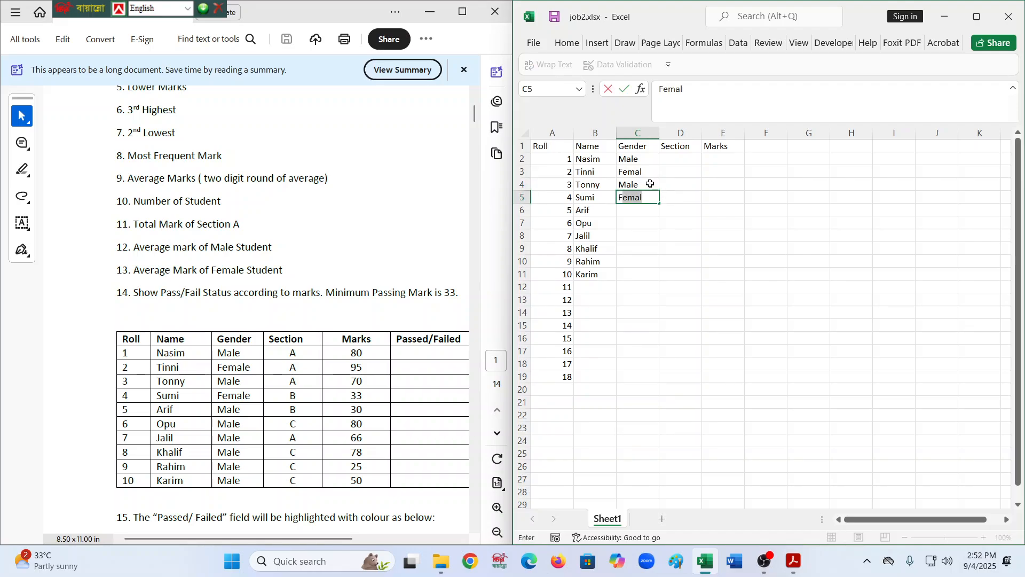
key(BackSpace)
key(BackSpace)
text(Femal)
text(w)
key(BackSpace)
text(e)
key(Return)
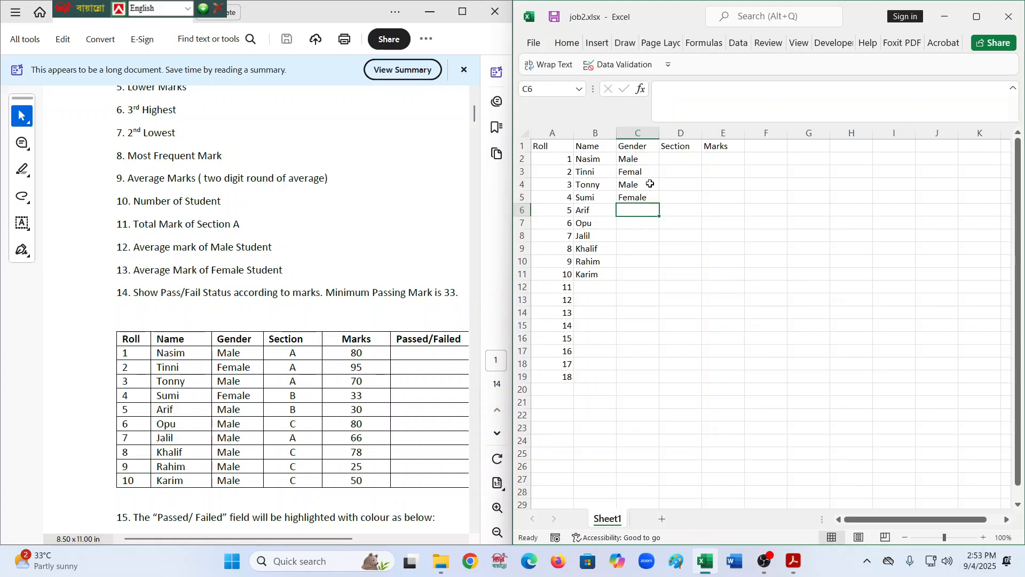
- Enter Male in cell C6 and fill it down through cell C11
text(Male)
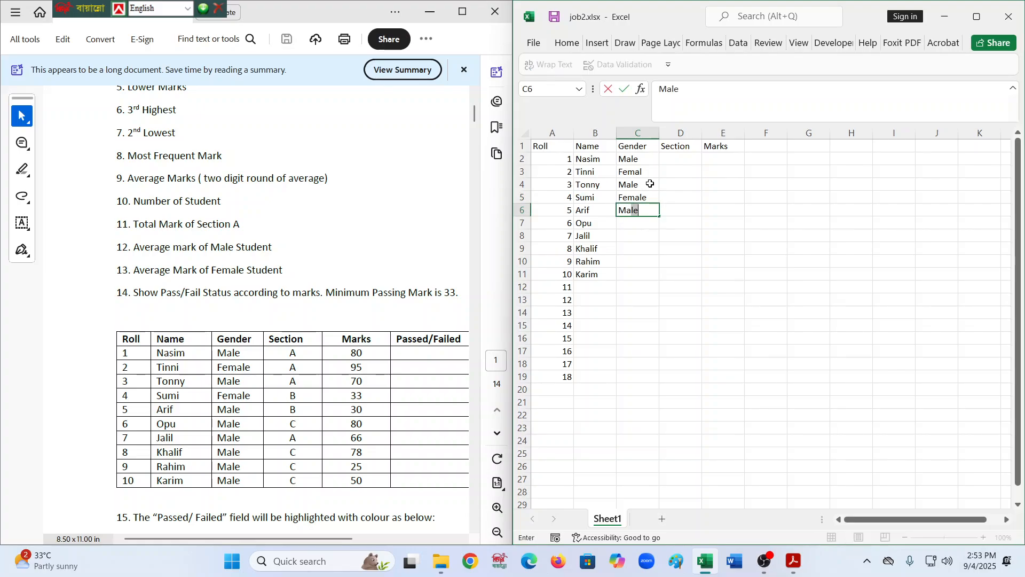
key(Return)
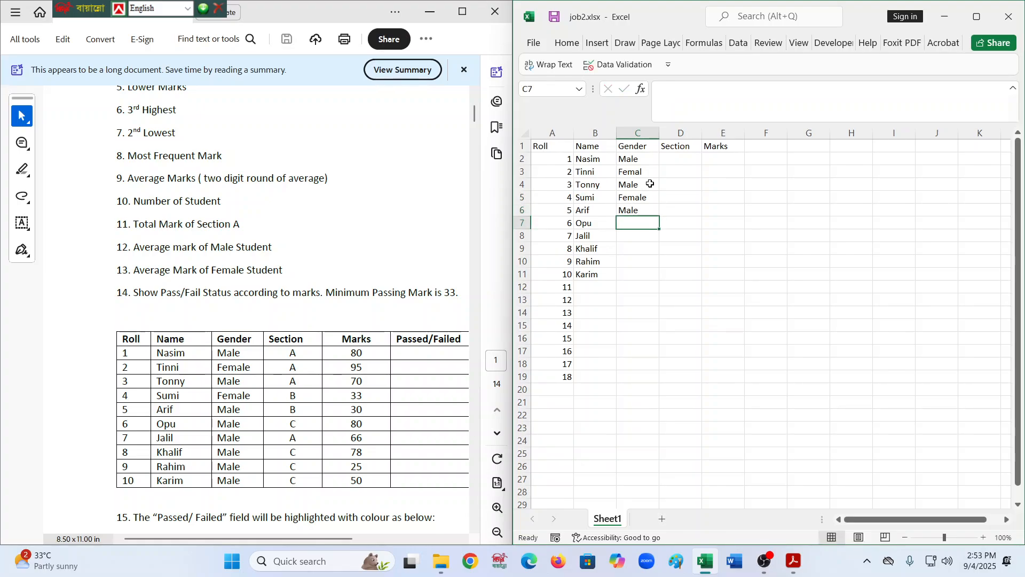
click(648, 210)
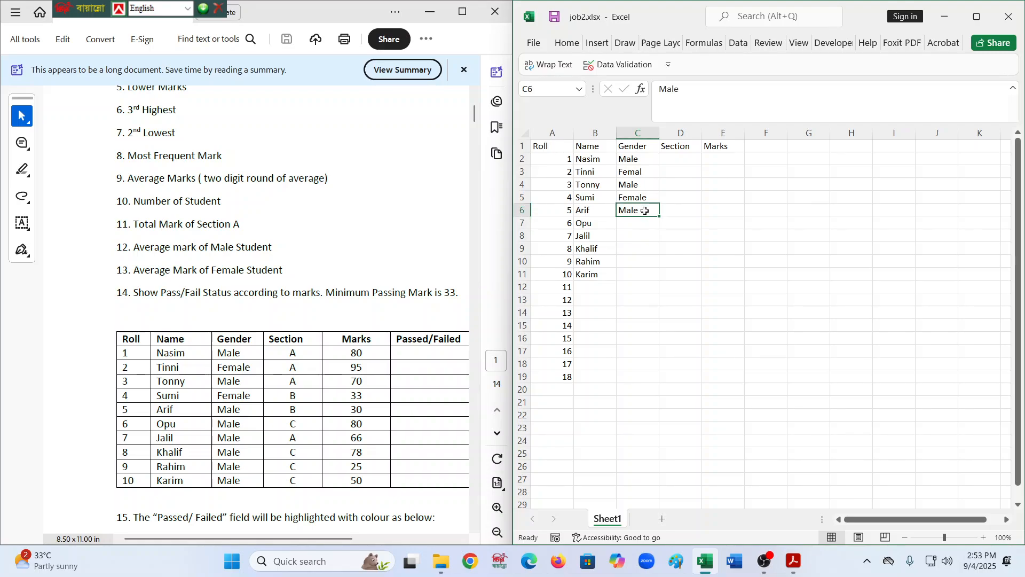
drag(659, 216, 662, 281)
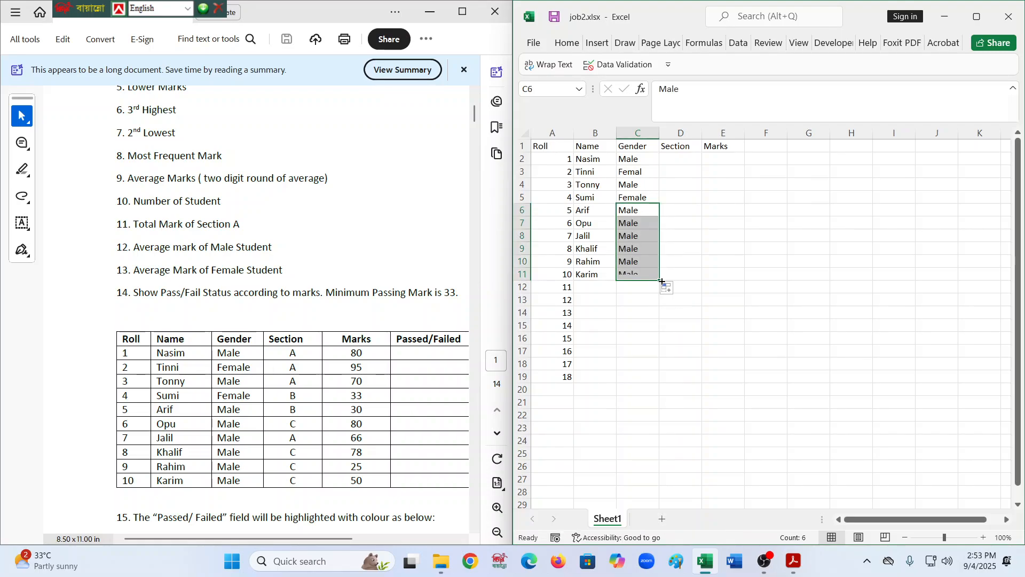
- Correct the gender in cell C3 to Female
click(643, 199)
click(651, 157)
click(649, 168)
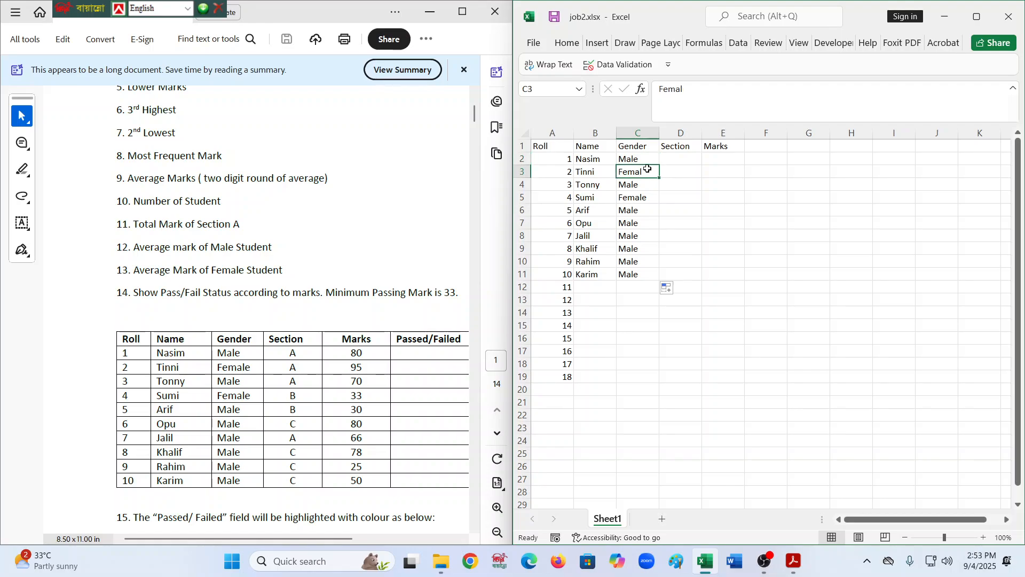
double_click(649, 169)
text(e)
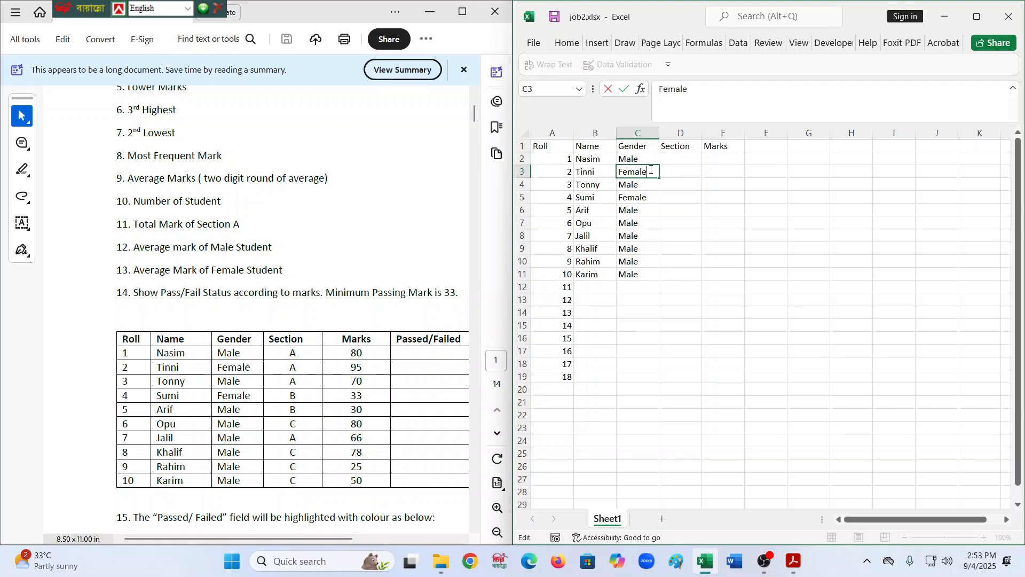
- Enter section A in cell D2 and fill it down to cell D4
click(690, 173)
click(689, 156)
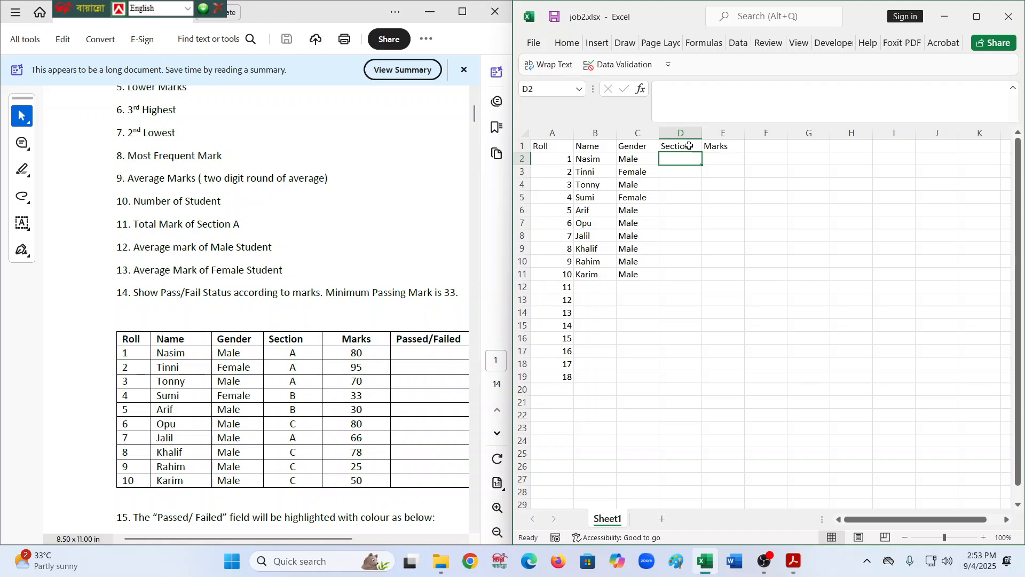
text(A)
click(683, 175)
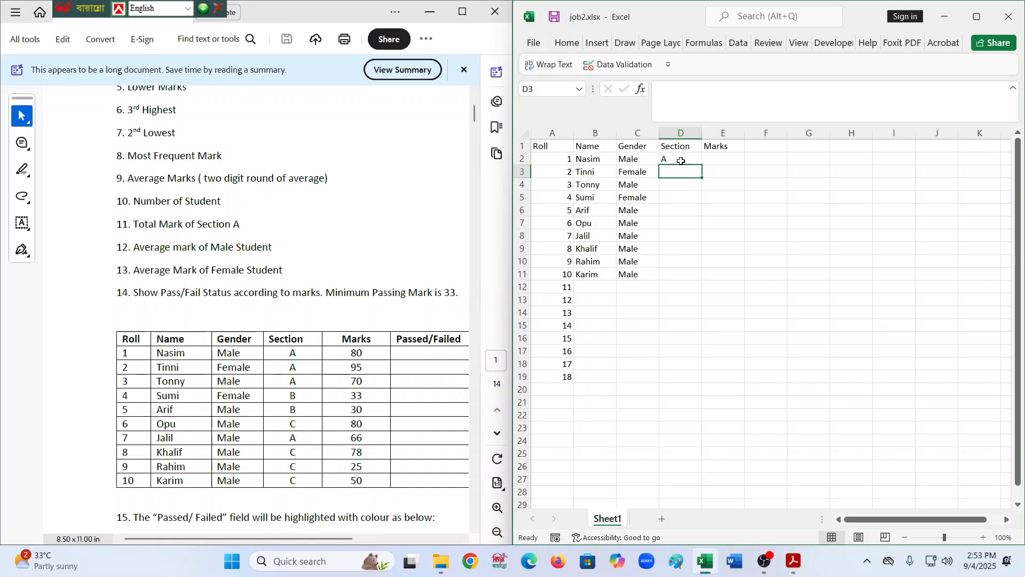
click(683, 158)
drag(702, 165, 703, 191)
- Enter the sections B, B, C and A in cells D5 to D8
click(655, 201)
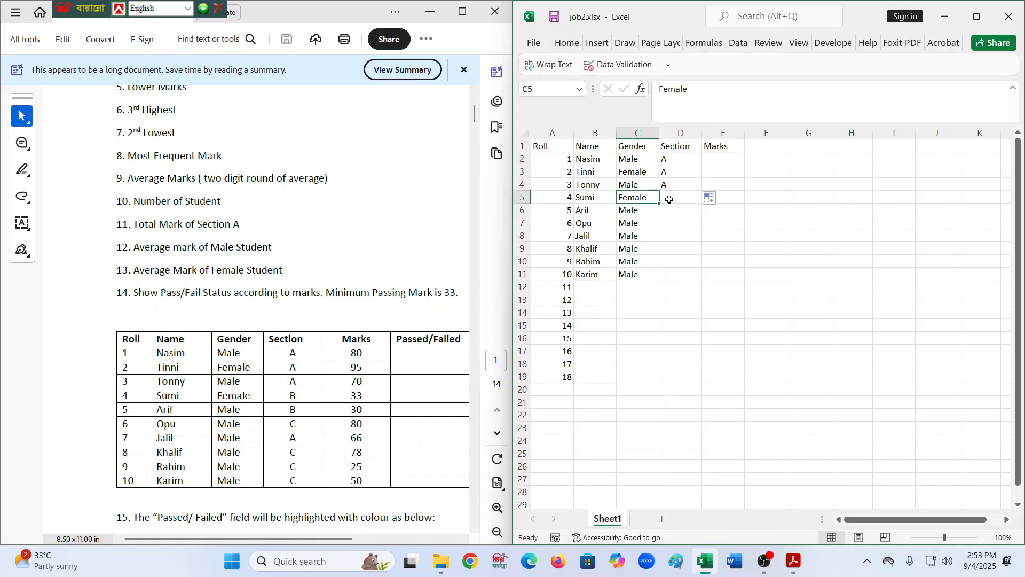
click(669, 199)
text(B)
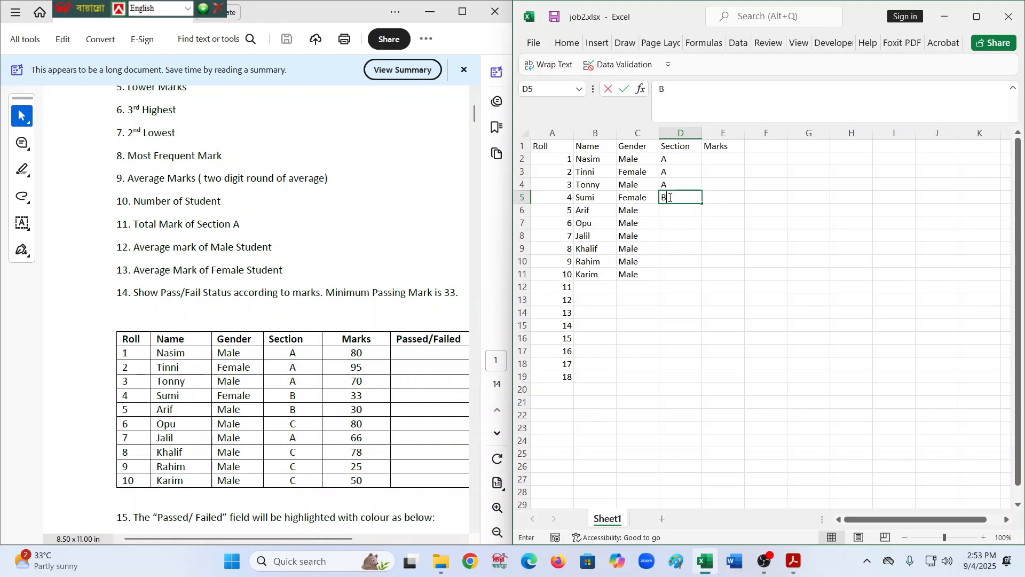
key(Return)
text(B)
key(Return)
text(C)
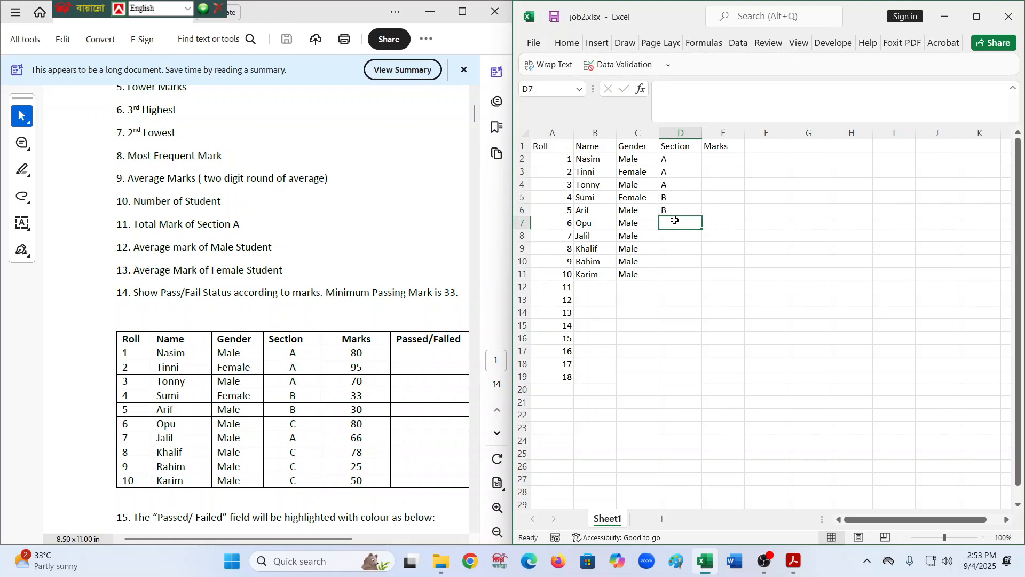
key(Return)
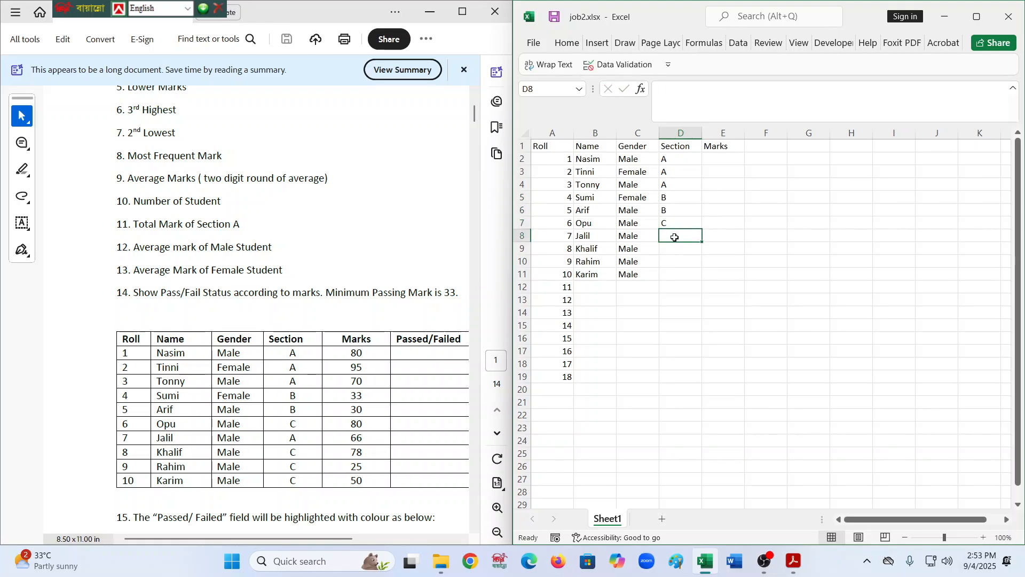
text(A)
key(Return)
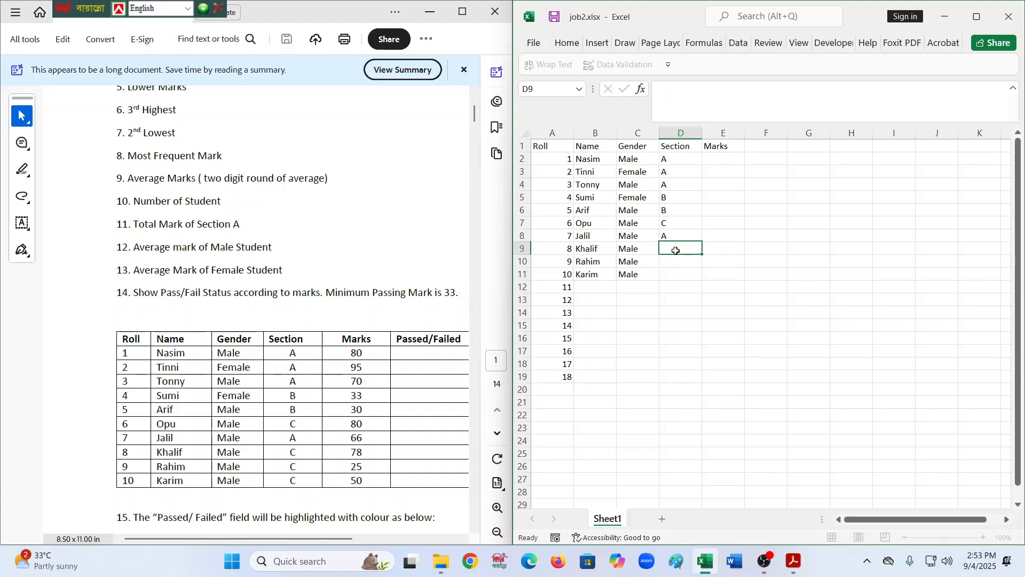
- Enter section C in cell D9 and fill it down through cell D11
text(C)
key(Return)
click(677, 249)
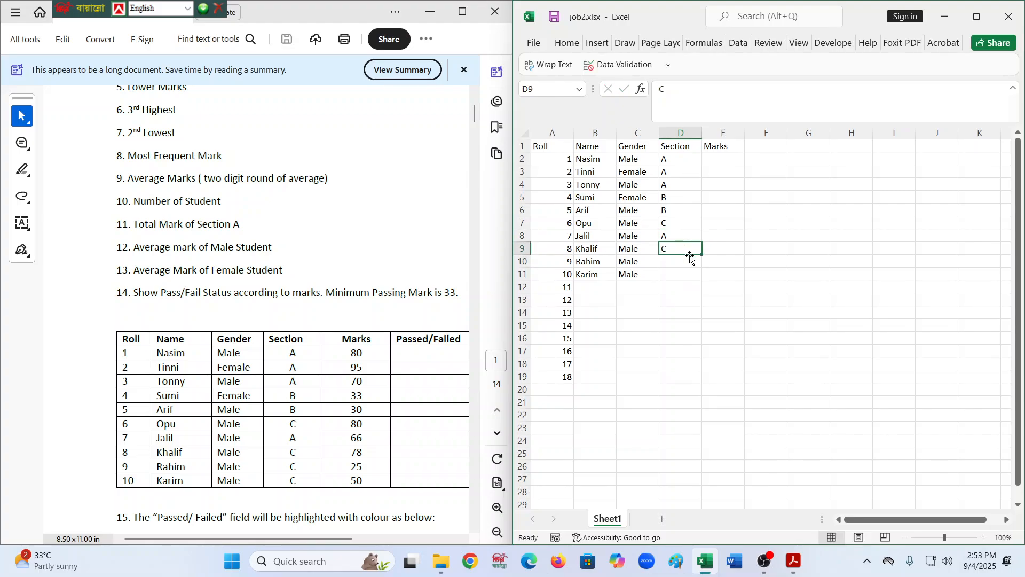
drag(702, 255, 702, 278)
- Enter the marks 80, 95, 70, 33, 30, 80, 66, 78, 25 and 50 in cells E2 to E11
click(719, 159)
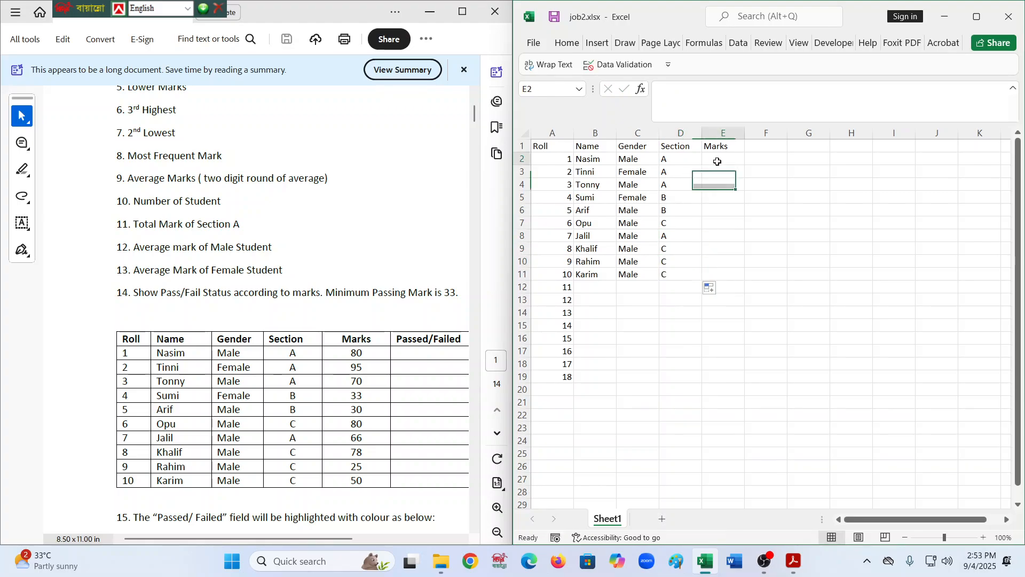
text(80)
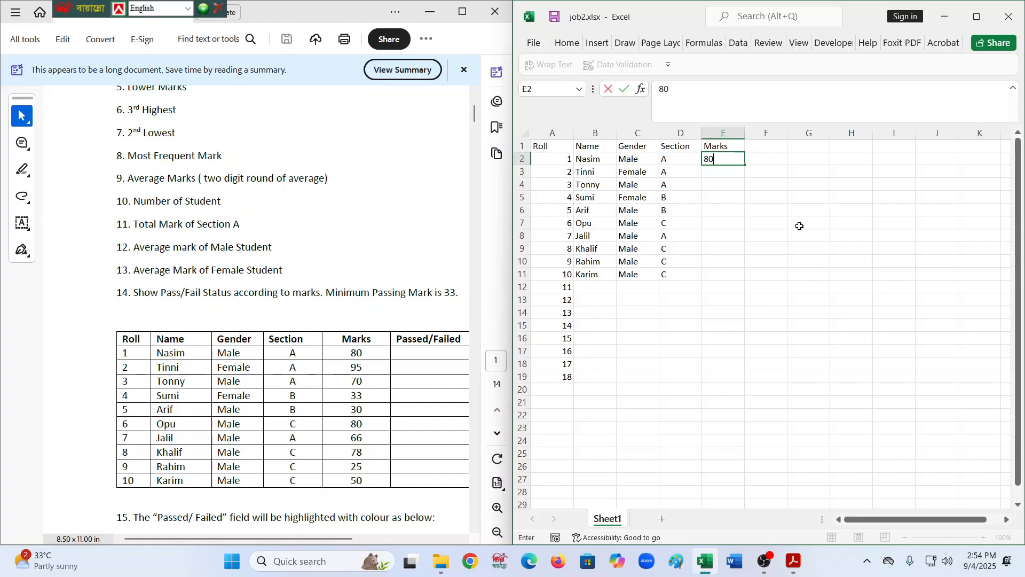
key(ctrl+Home)
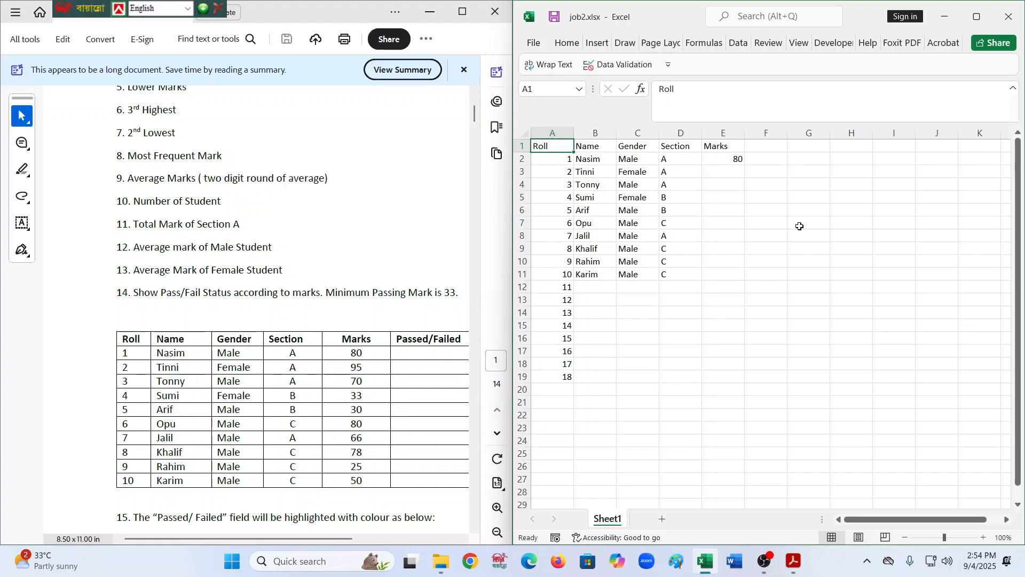
click(732, 156)
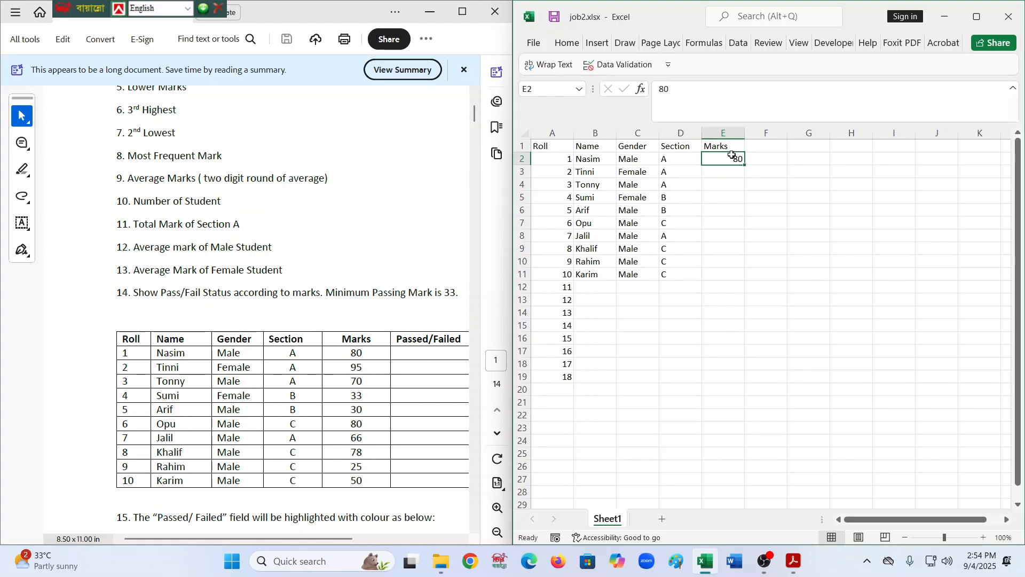
key(Down)
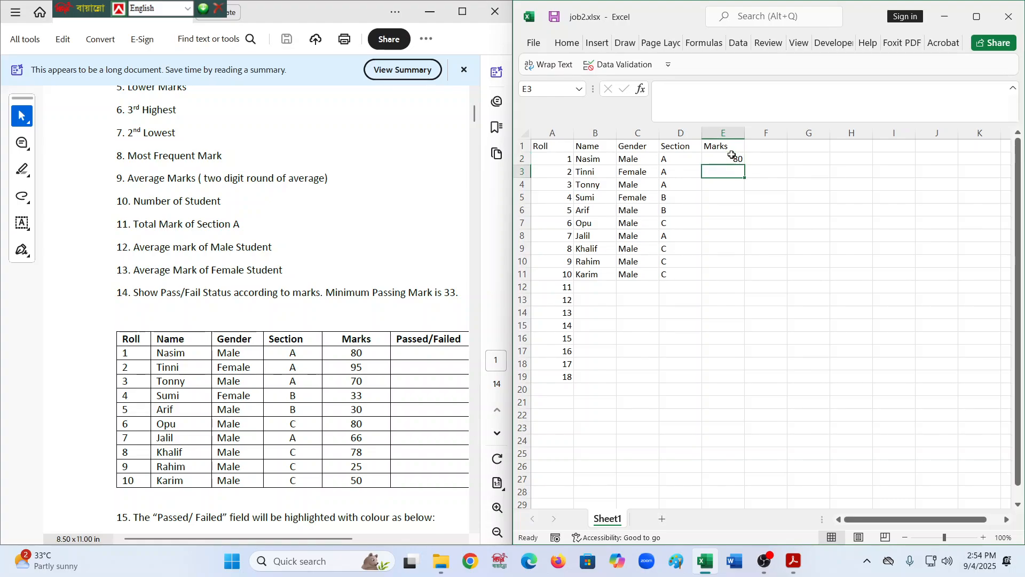
text(95)
key(Return)
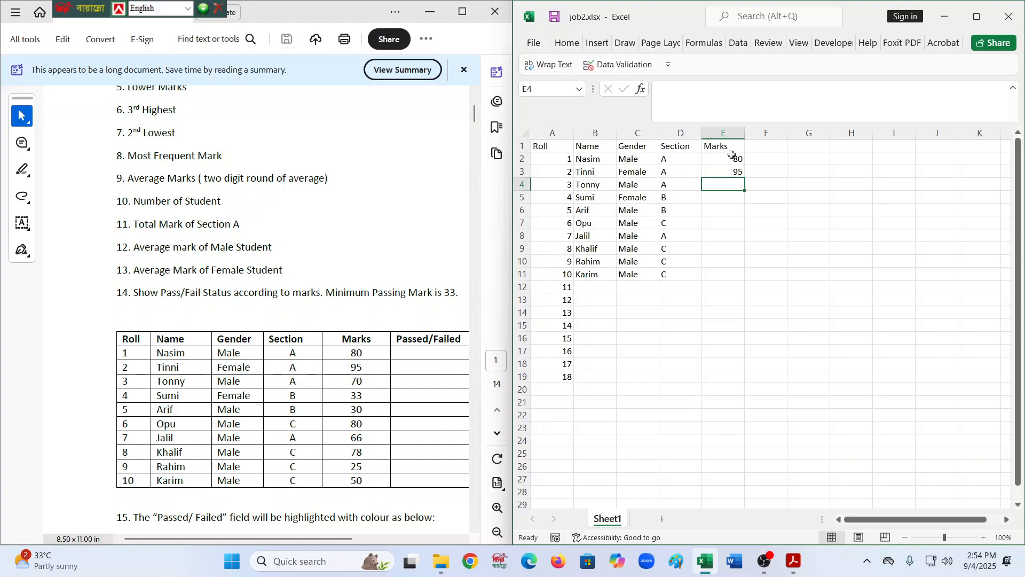
text(70)
key(Return)
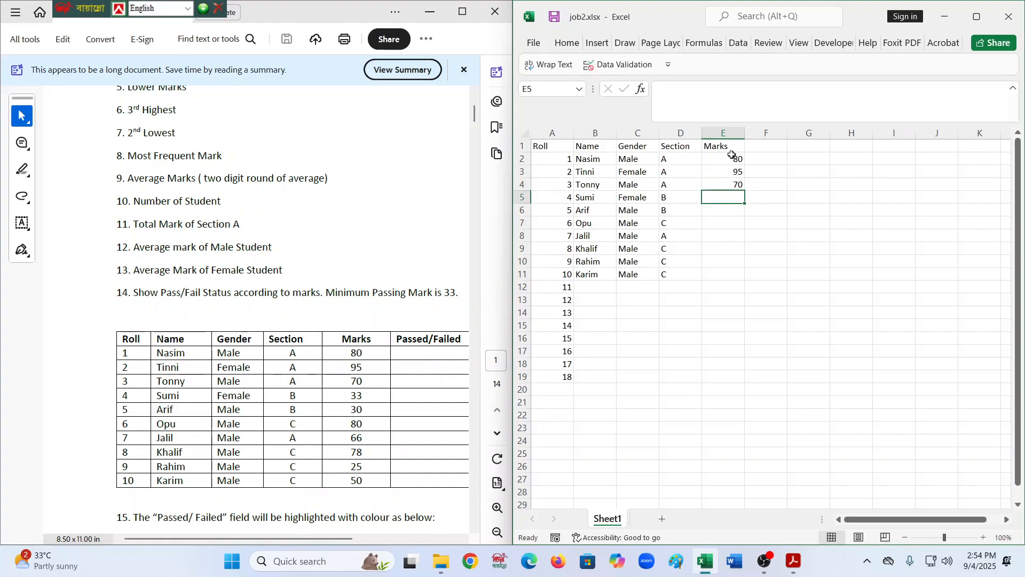
text(33)
key(Return)
text(30)
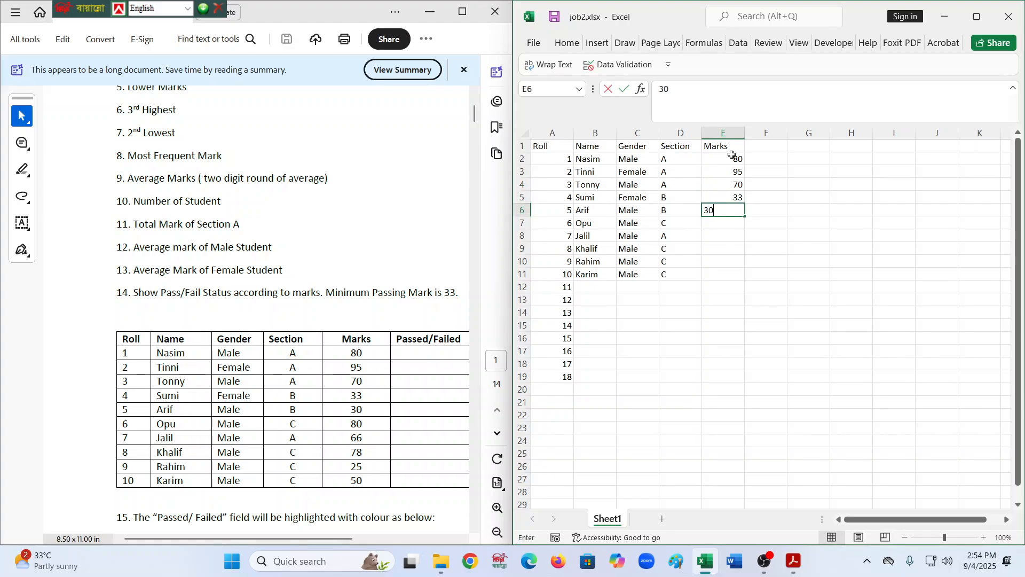
key(Return)
text(80)
key(Return)
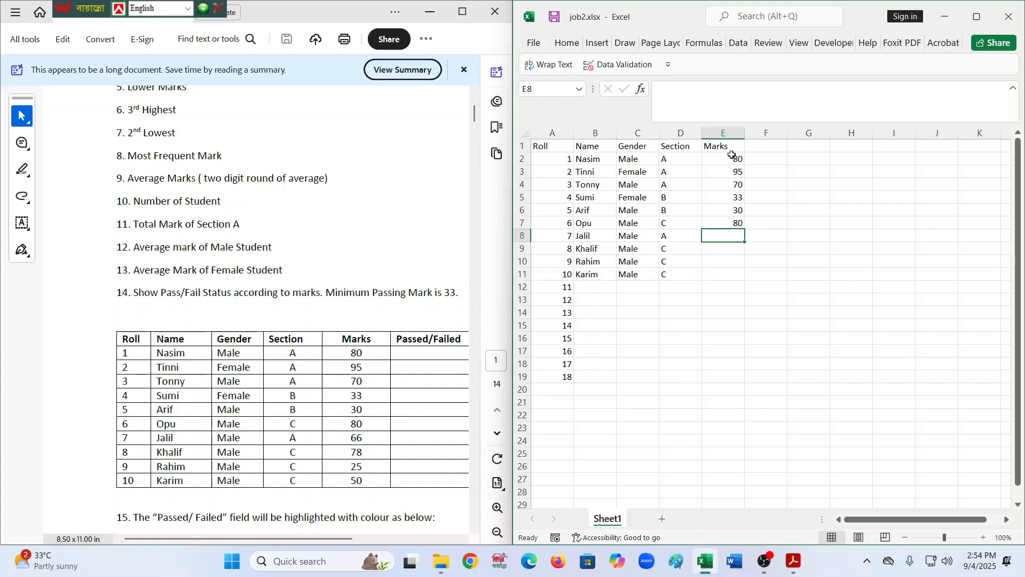
text(66)
key(Return)
text(78)
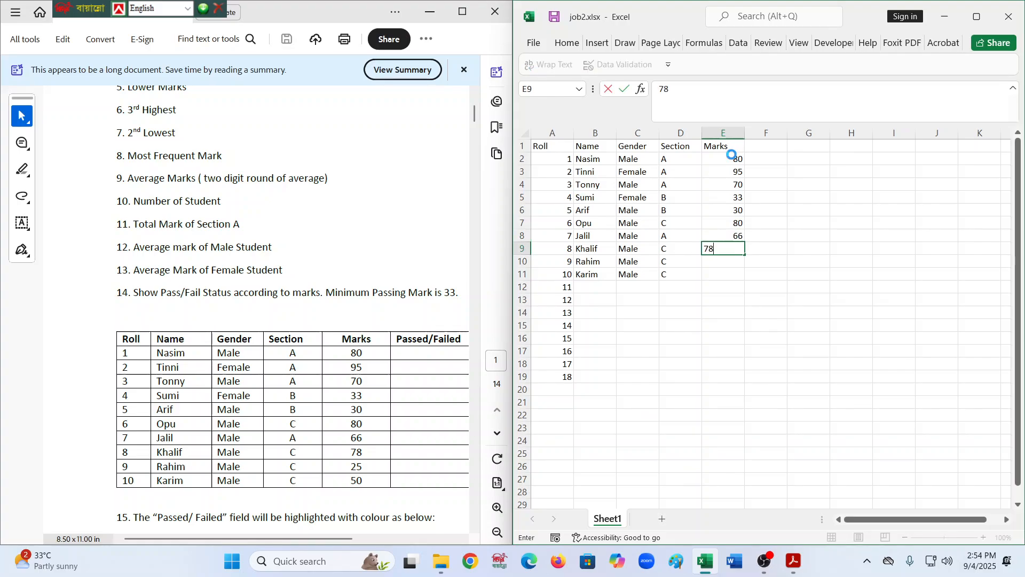
key(Return)
text(25)
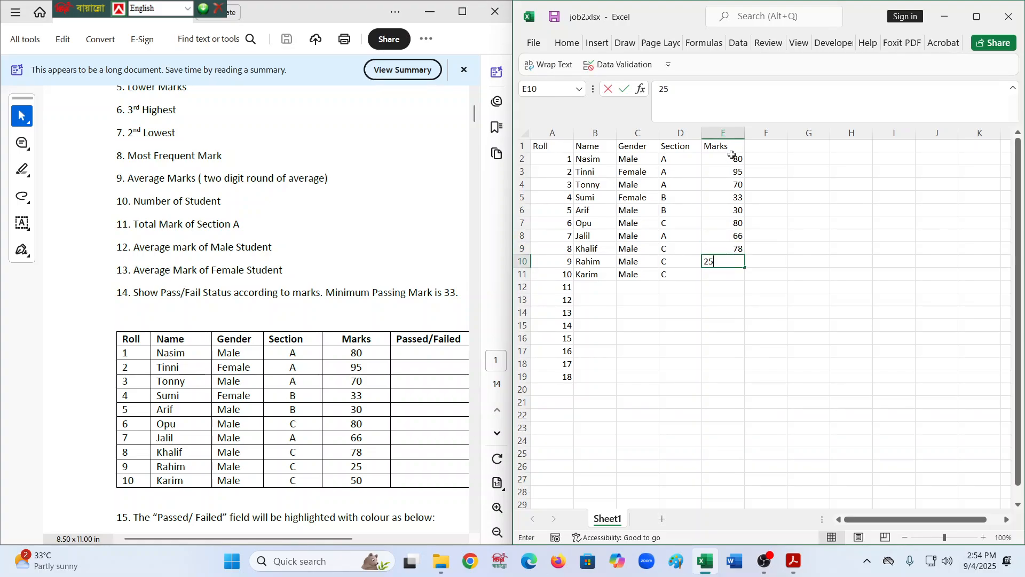
key(Return)
text(50)
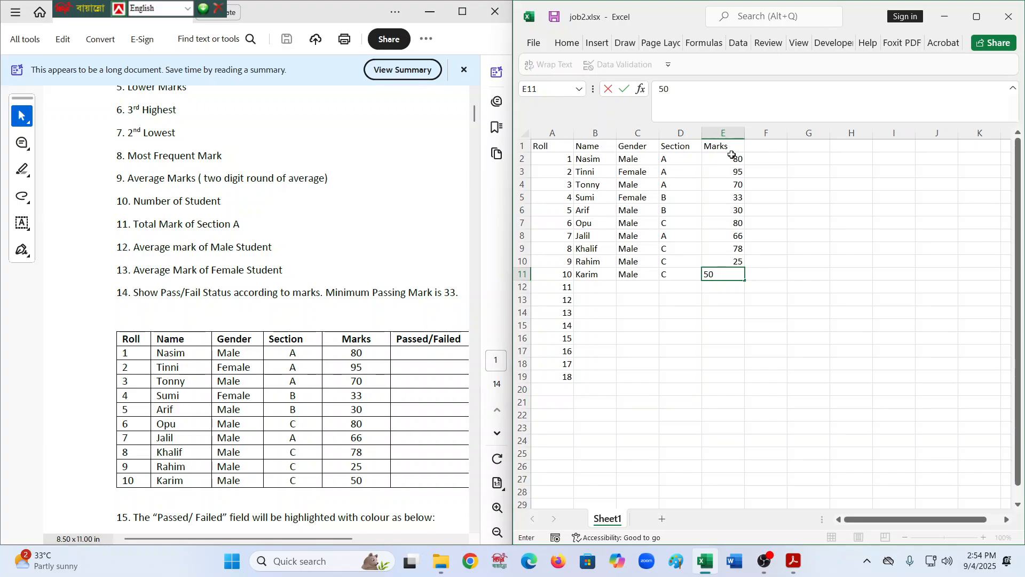
key(Tab)
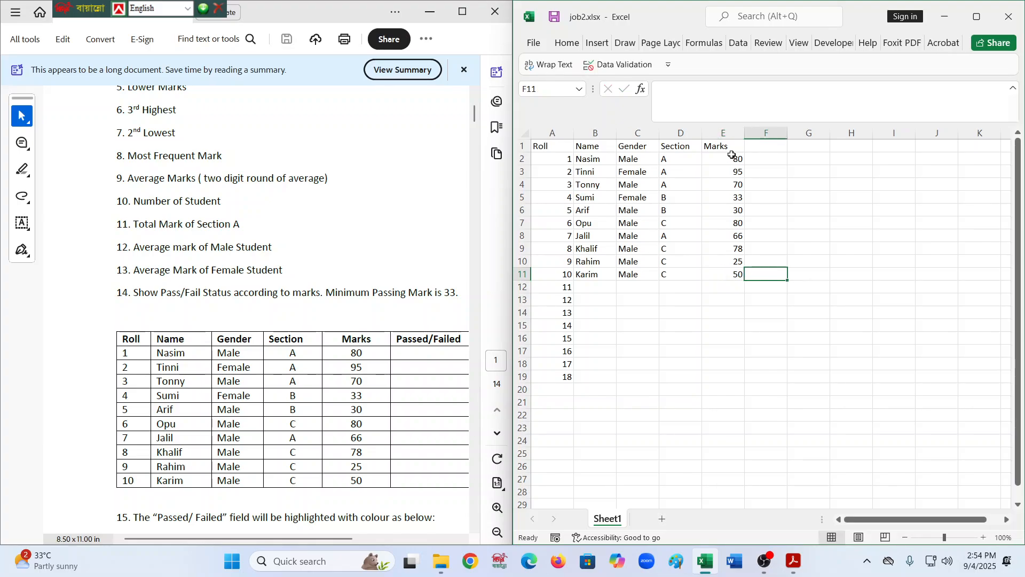
- Delete the extra roll numbers below row 11 in column A
click(563, 158)
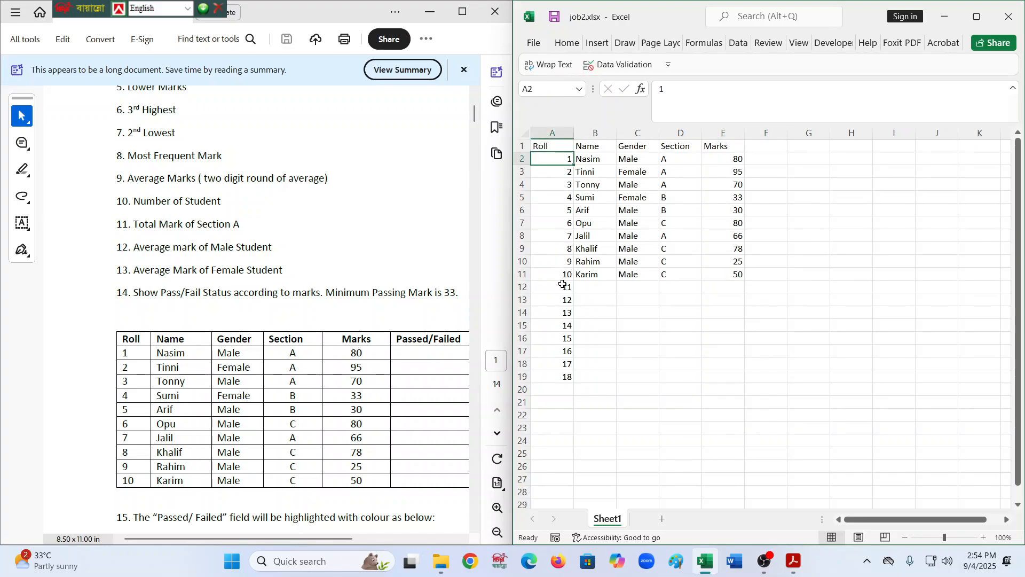
drag(563, 285, 566, 390)
key(Delete)
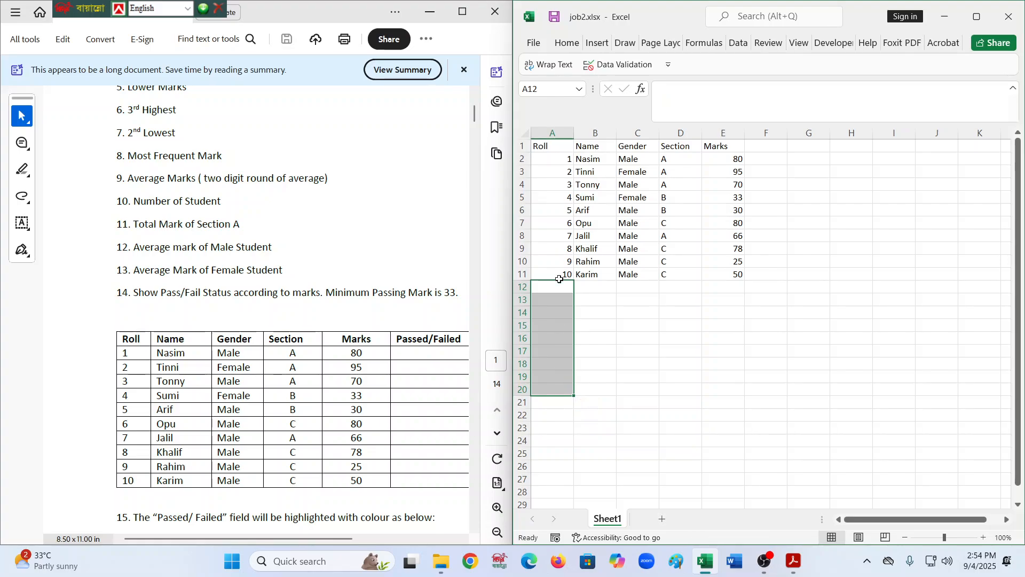
drag(543, 145, 885, 260)
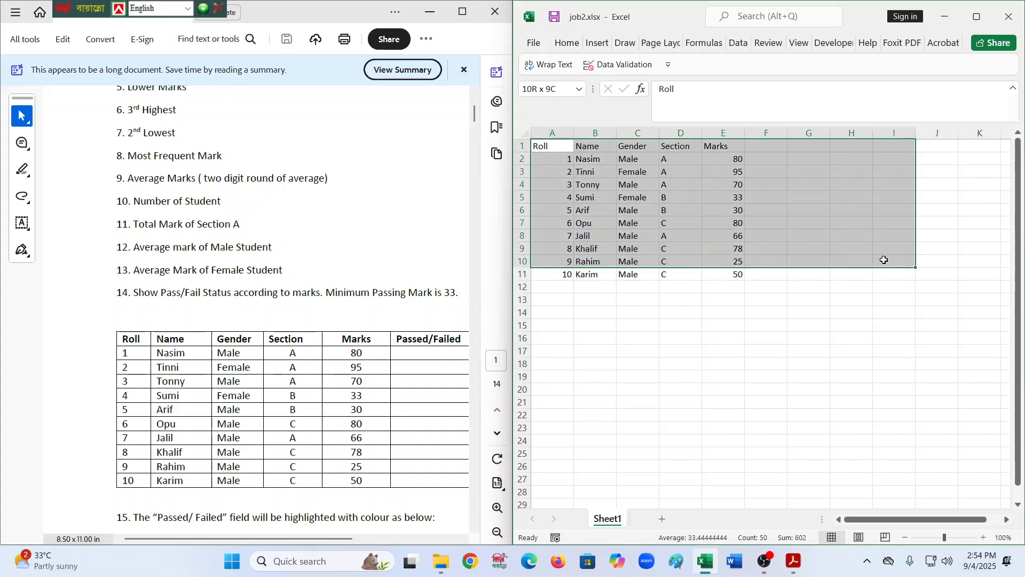
click(637, 261)
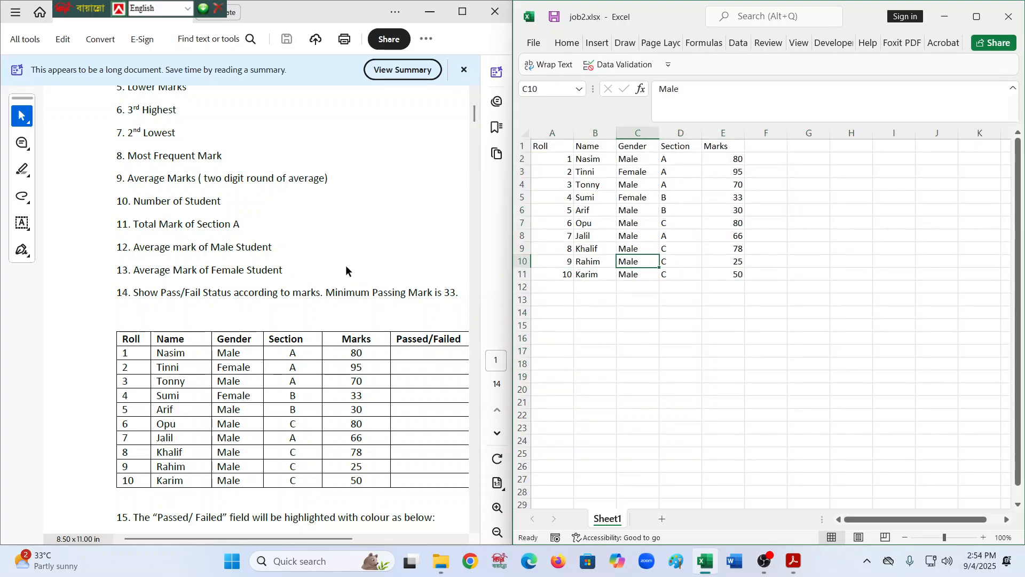
scroll(345, 265, up, 2)
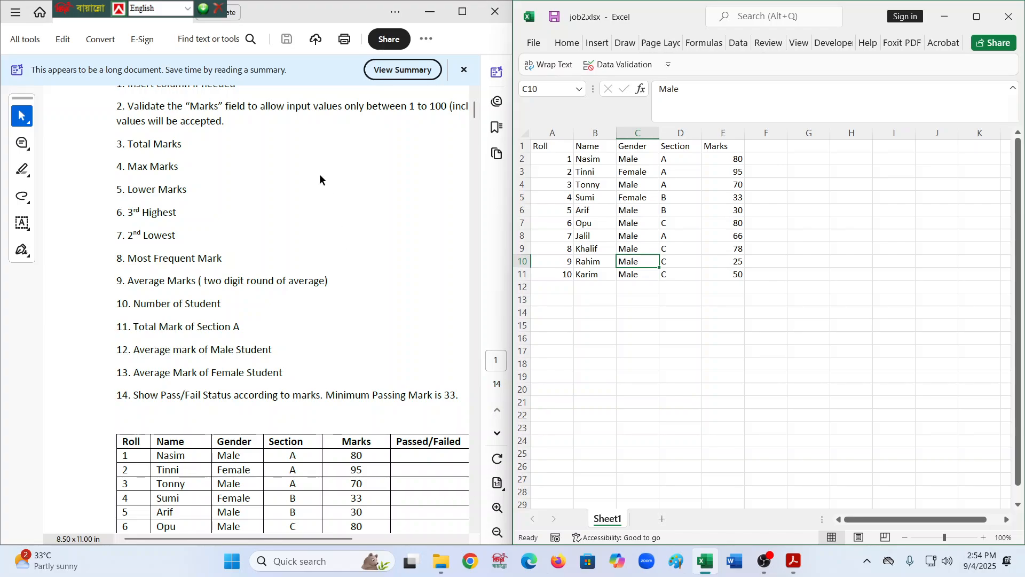
scroll(325, 174, up, 1)
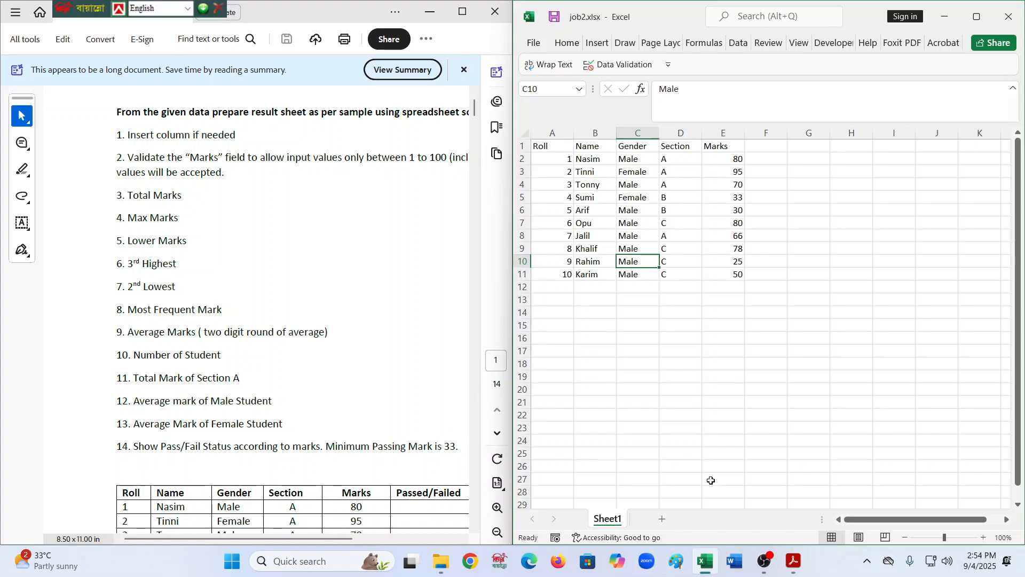
mouse_move(443, 572)
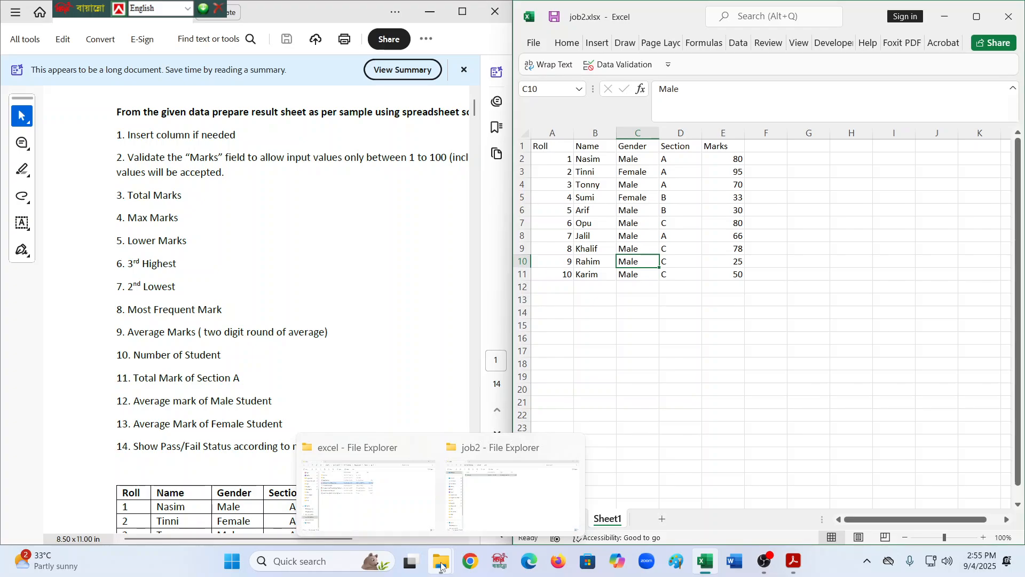
click(801, 415)
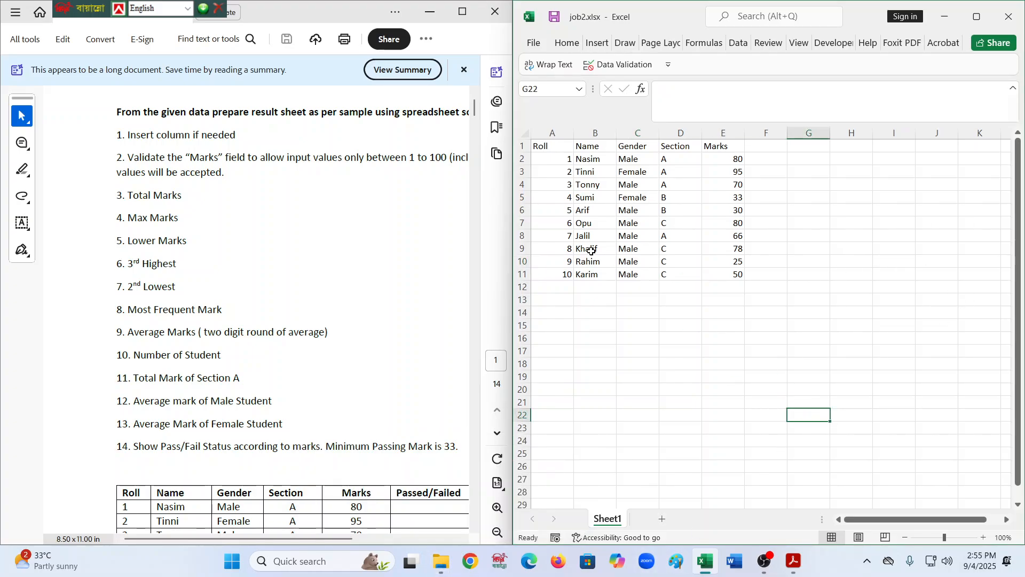
- Open Notepad and review the notes in the New Text Document tab before minimizing it
click(292, 567)
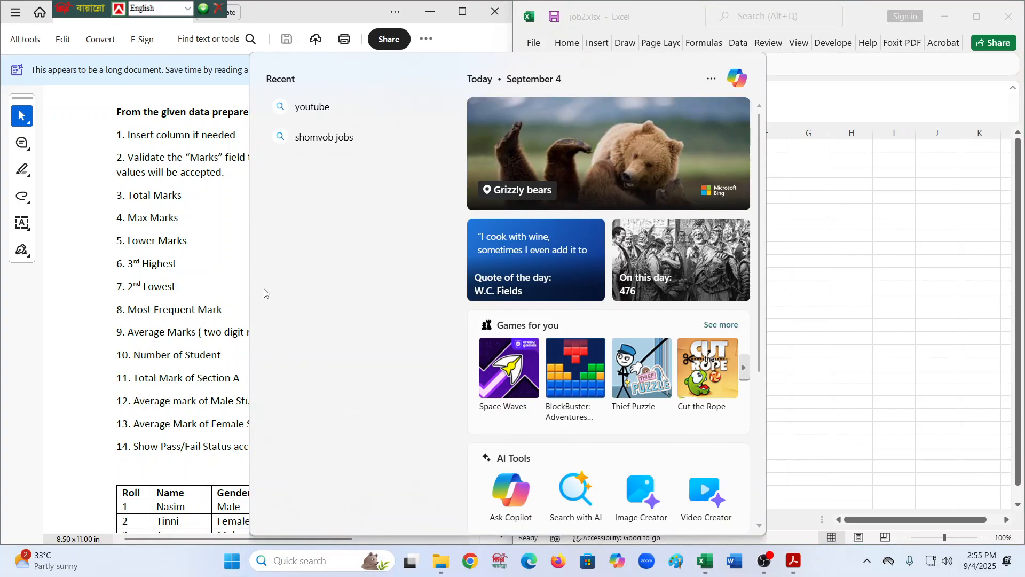
text(NOT)
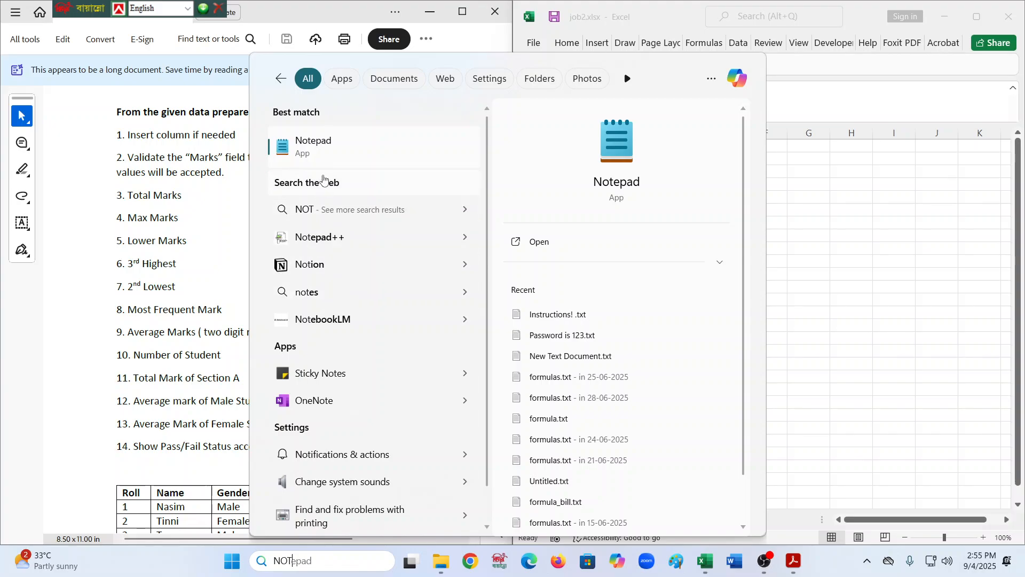
key(Return)
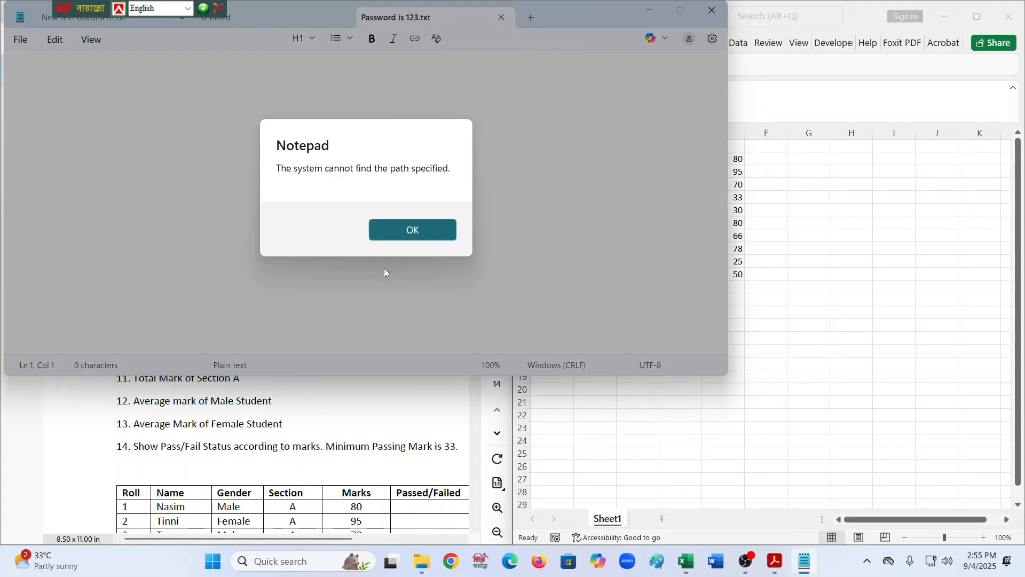
click(422, 234)
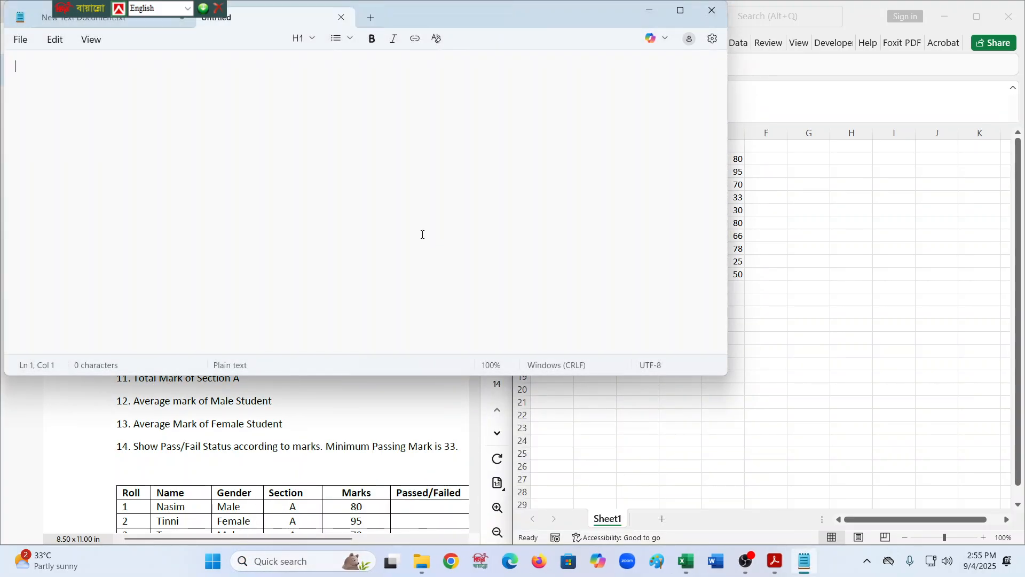
click(225, 9)
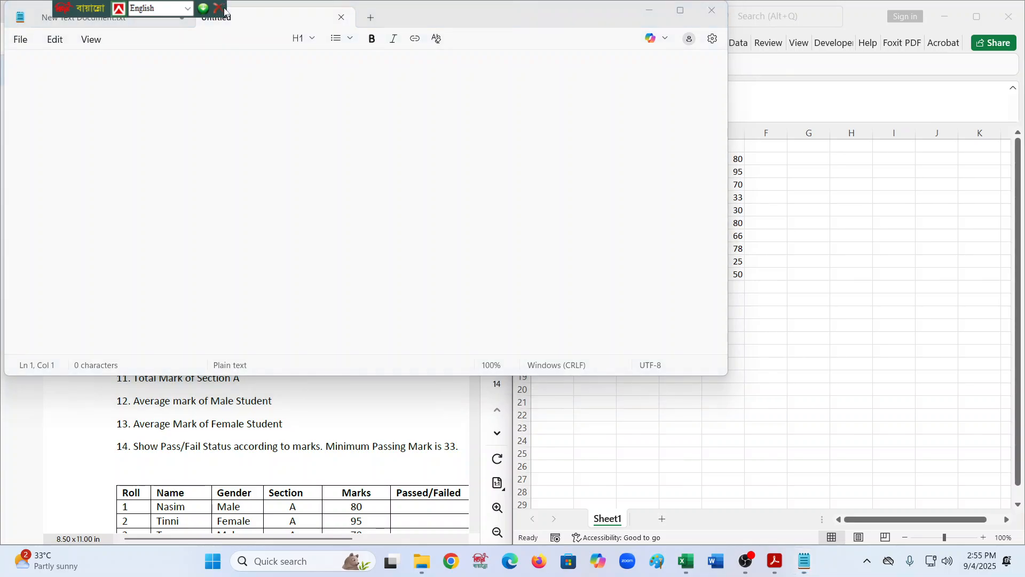
click(155, 20)
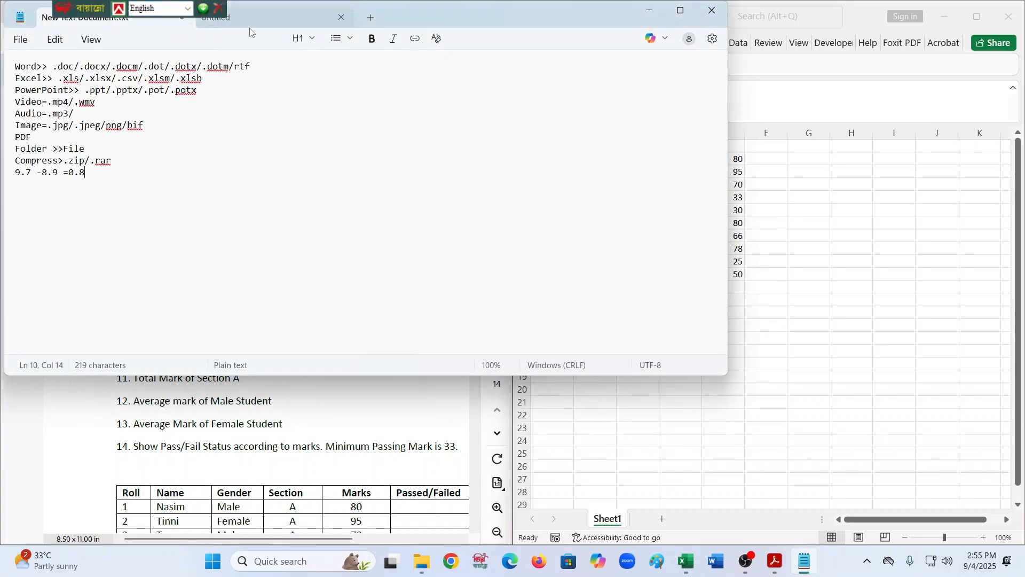
click(680, 10)
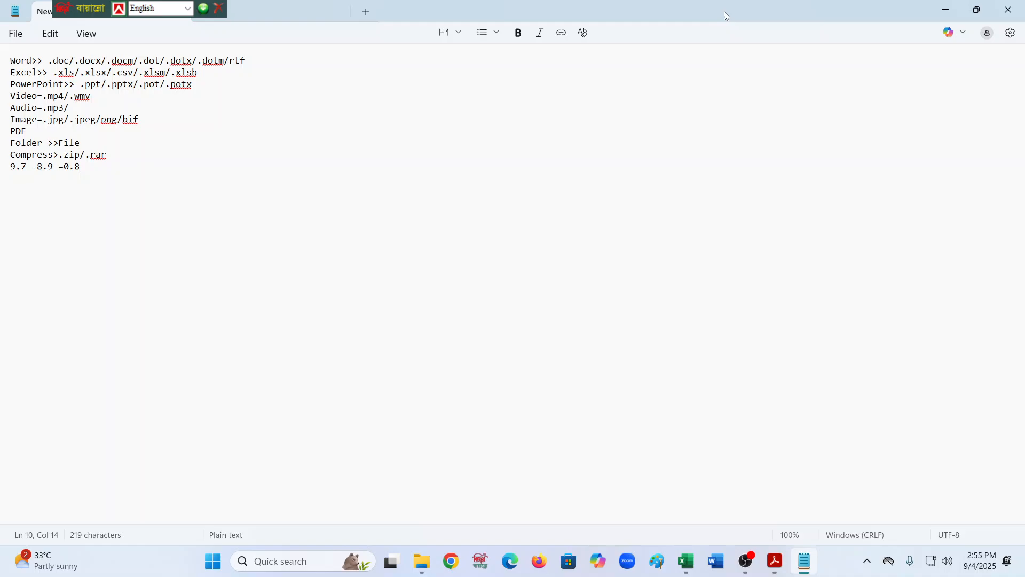
click(280, 15)
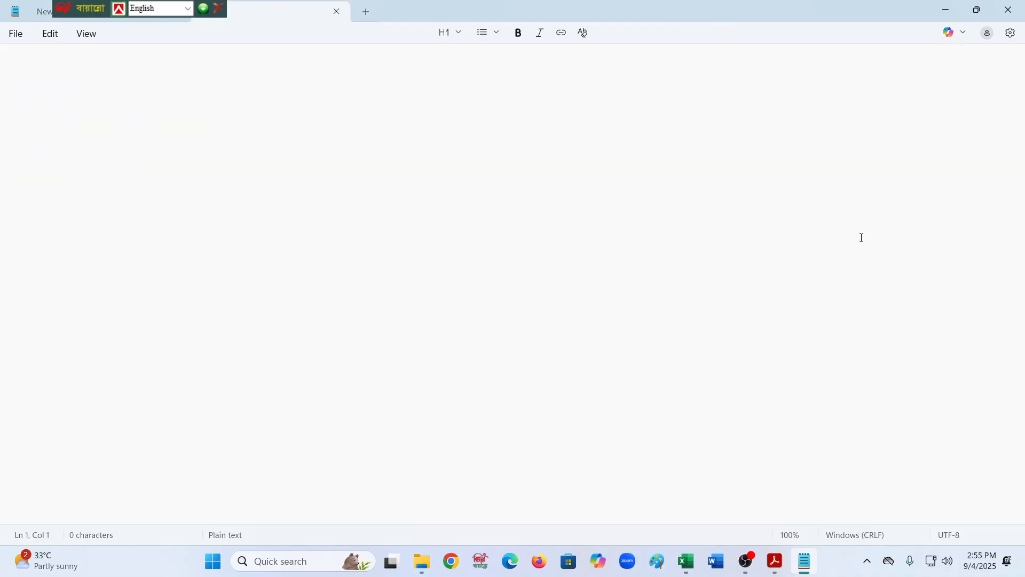
scroll(727, 257, up, 18)
click(945, 7)
- Review the task's validation requirement for the Marks field against the marks in column E
click(724, 158)
key(Down)
key(Down)
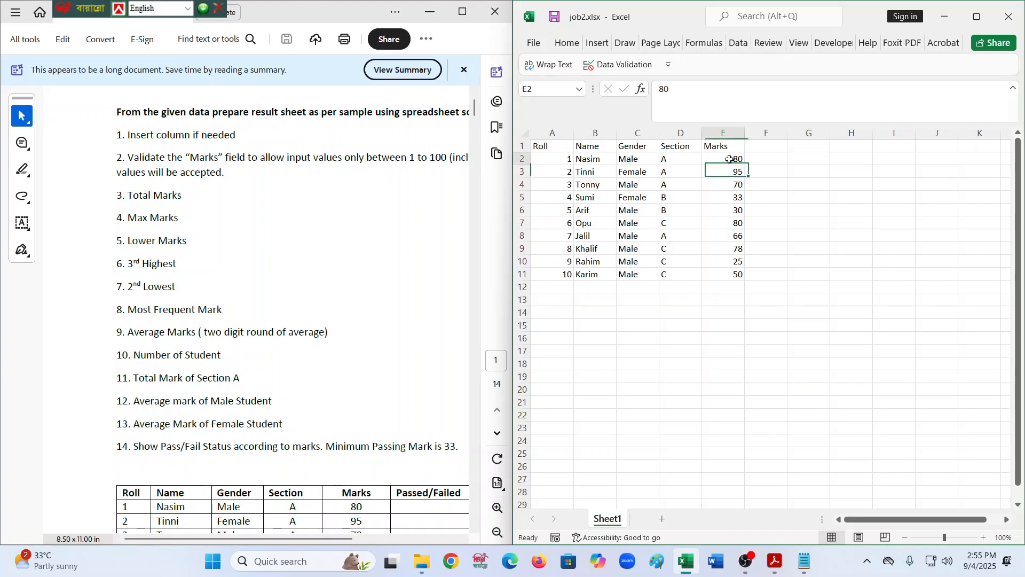
drag(728, 228, 730, 237)
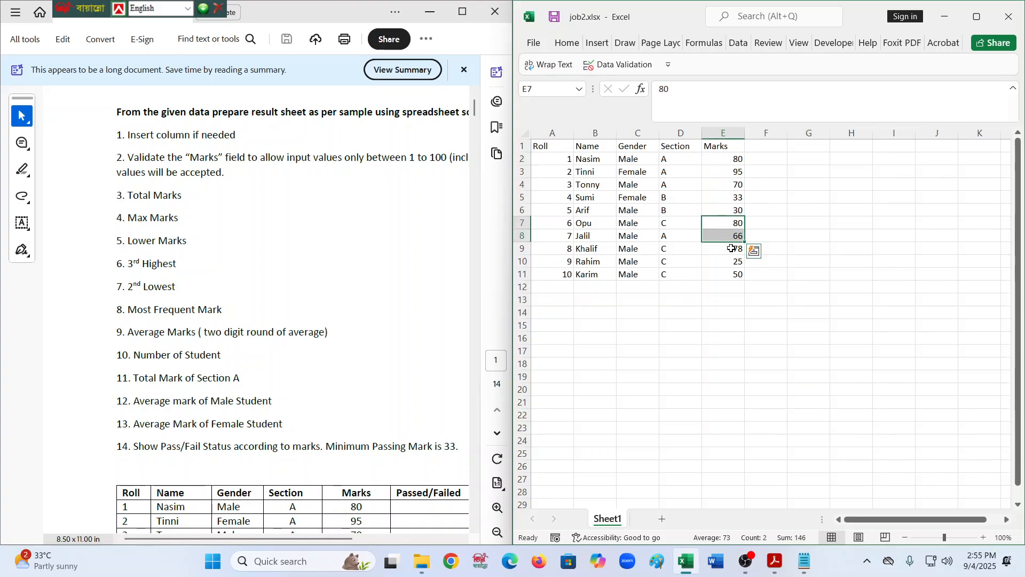
drag(250, 540, 288, 541)
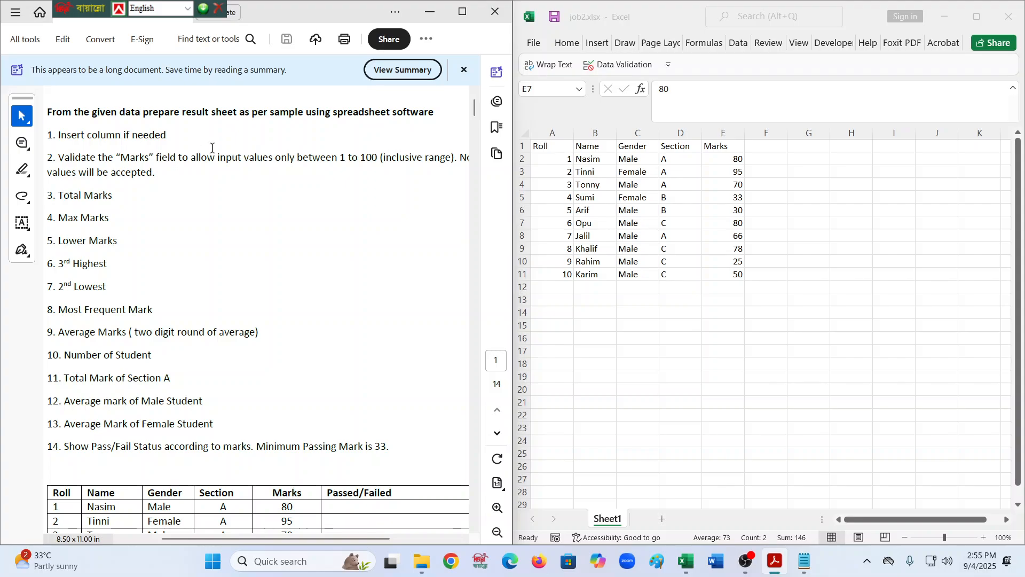
drag(340, 158, 377, 156)
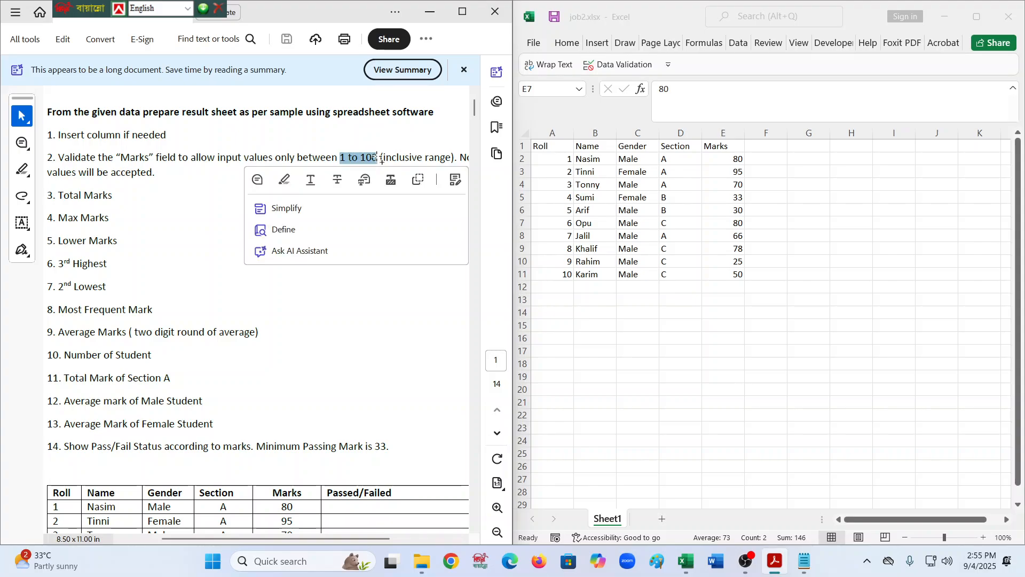
click(843, 249)
click(729, 249)
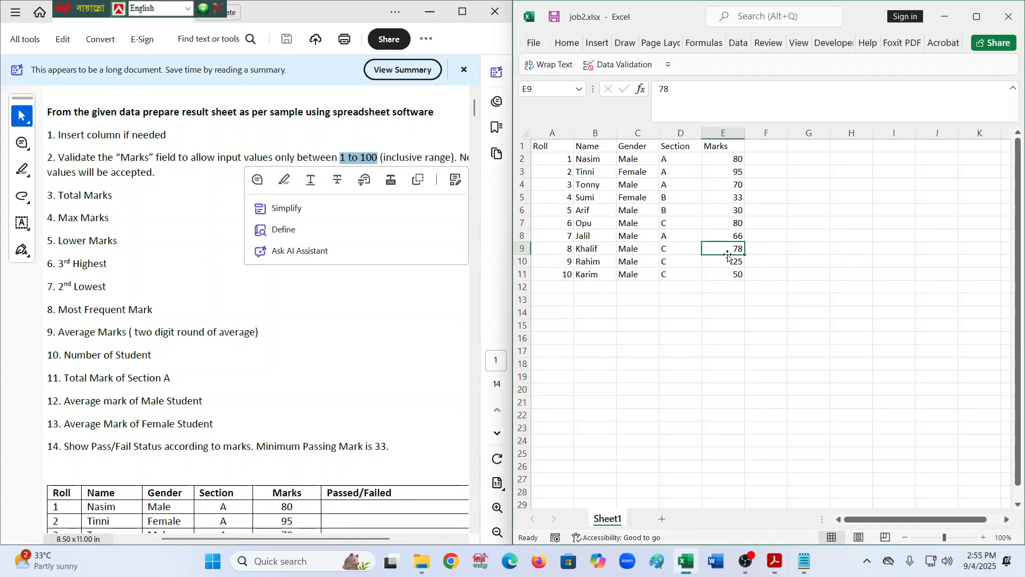
- Enter 110 in cell E11 to try an out-of-range mark
click(731, 271)
text(11)
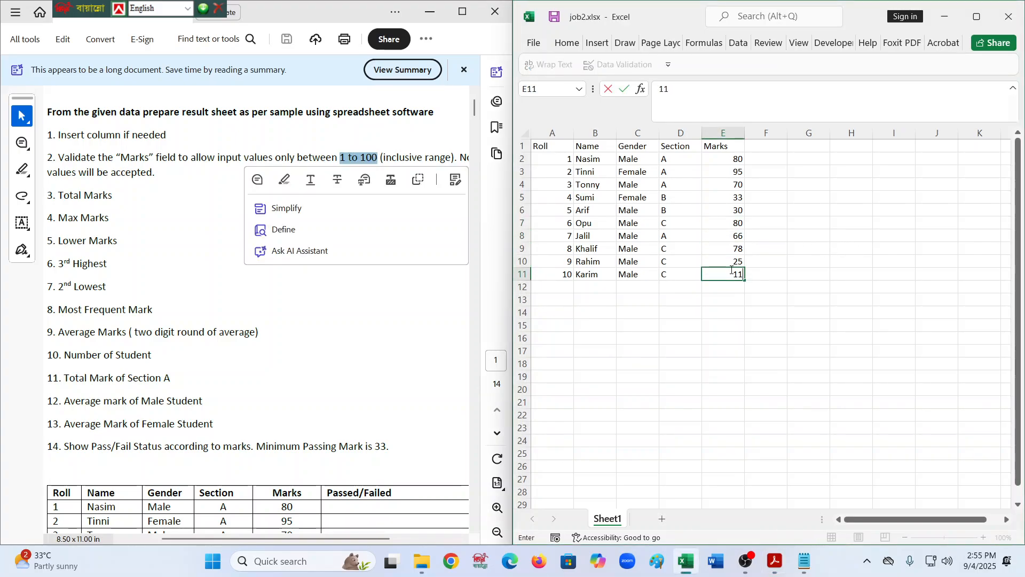
text(0)
key(Return)
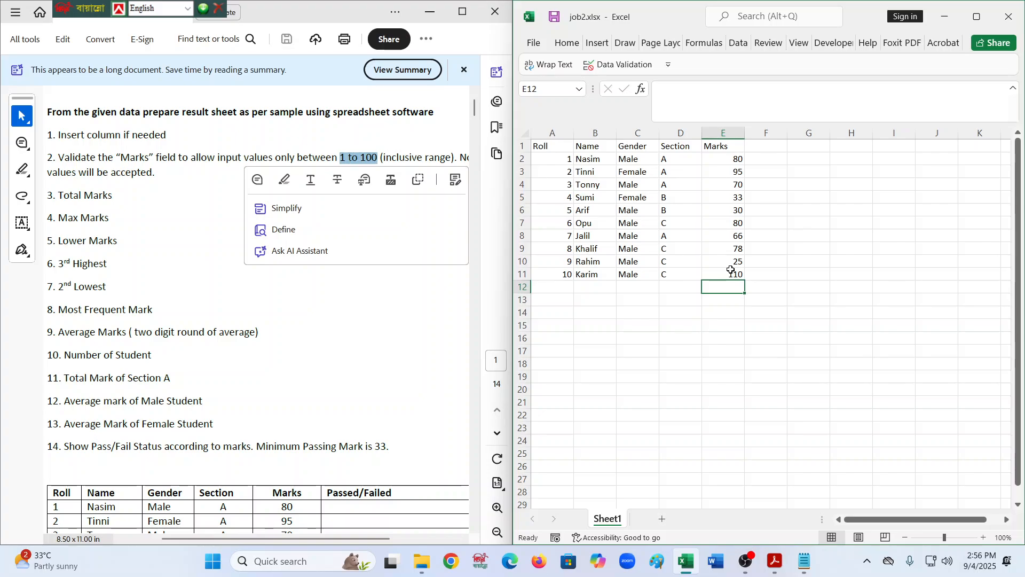
- Check Karim's mark in the PDF's marks table and set cell E11 back to 50
click(731, 271)
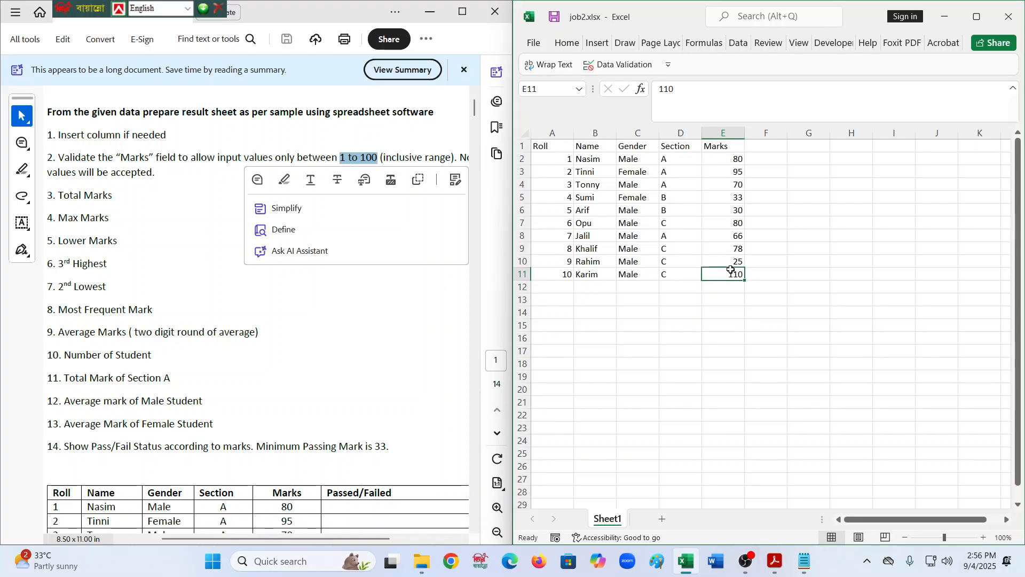
click(382, 360)
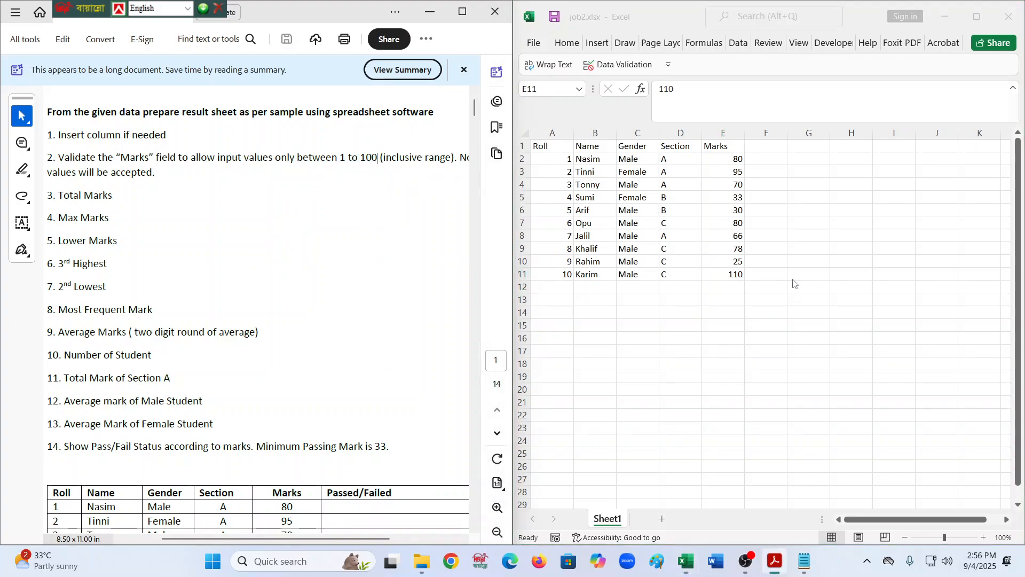
click(741, 276)
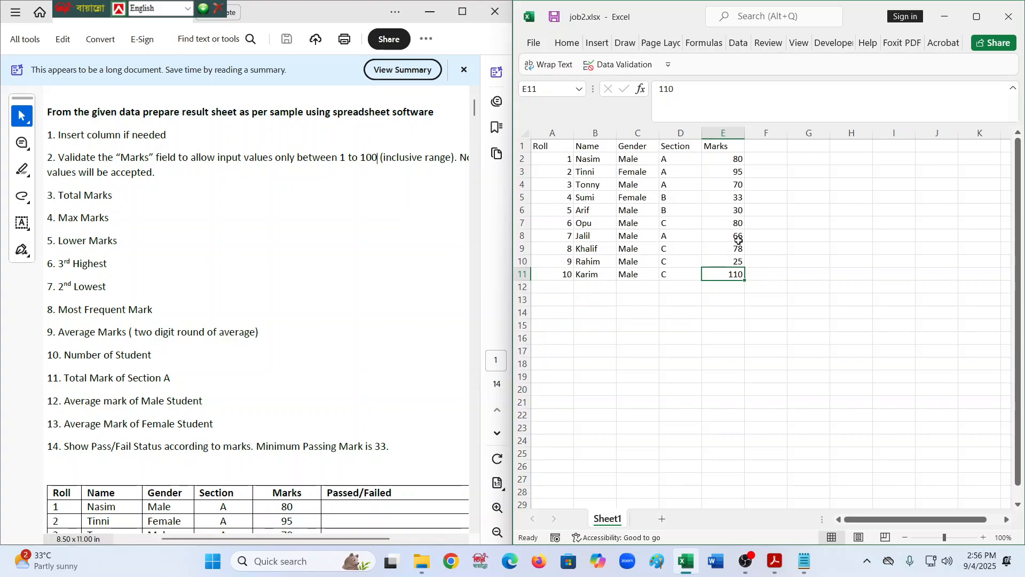
scroll(413, 354, down, 5)
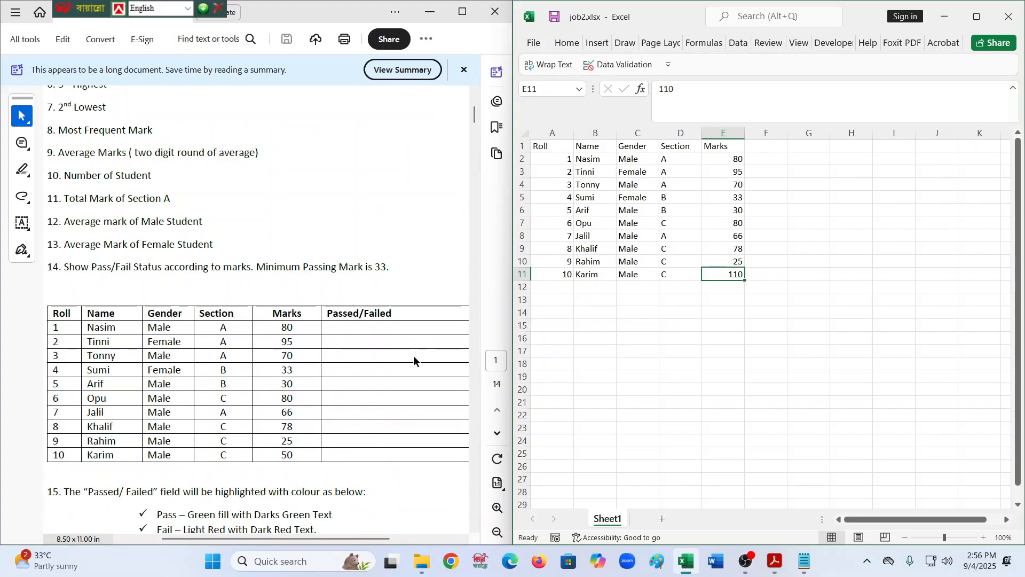
text(50)
click(766, 363)
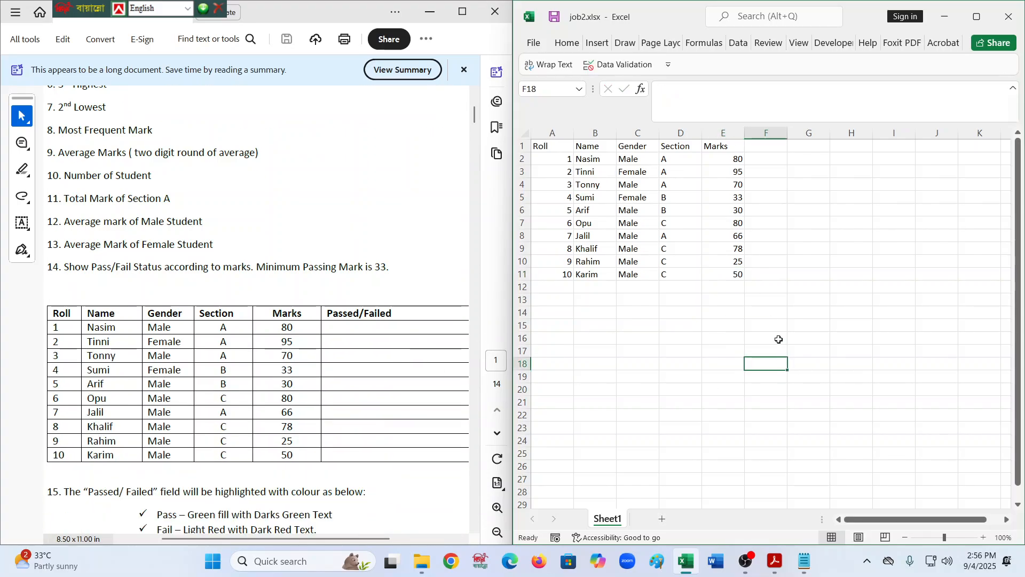
- Maximize the Excel window
click(977, 19)
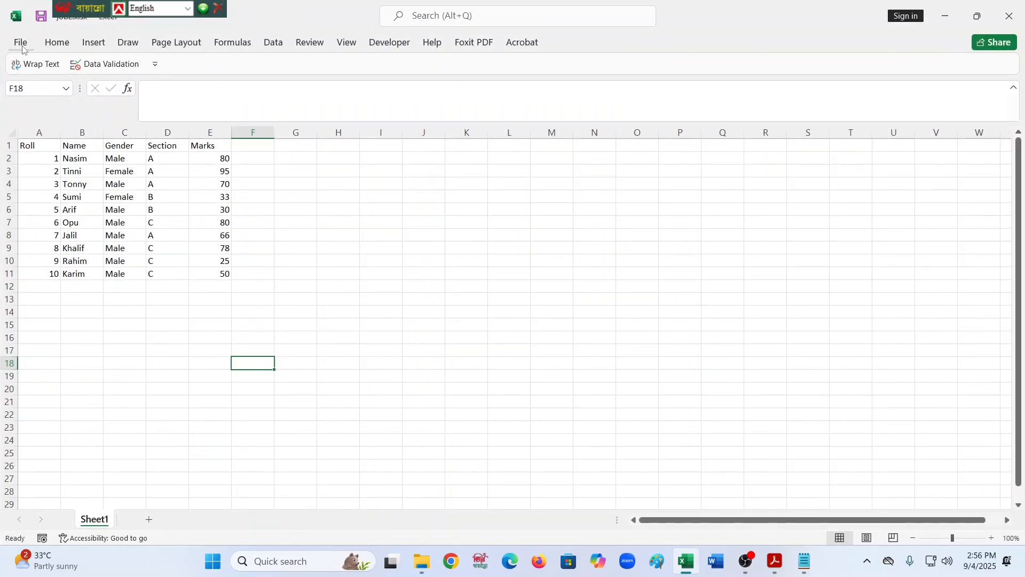
click(218, 11)
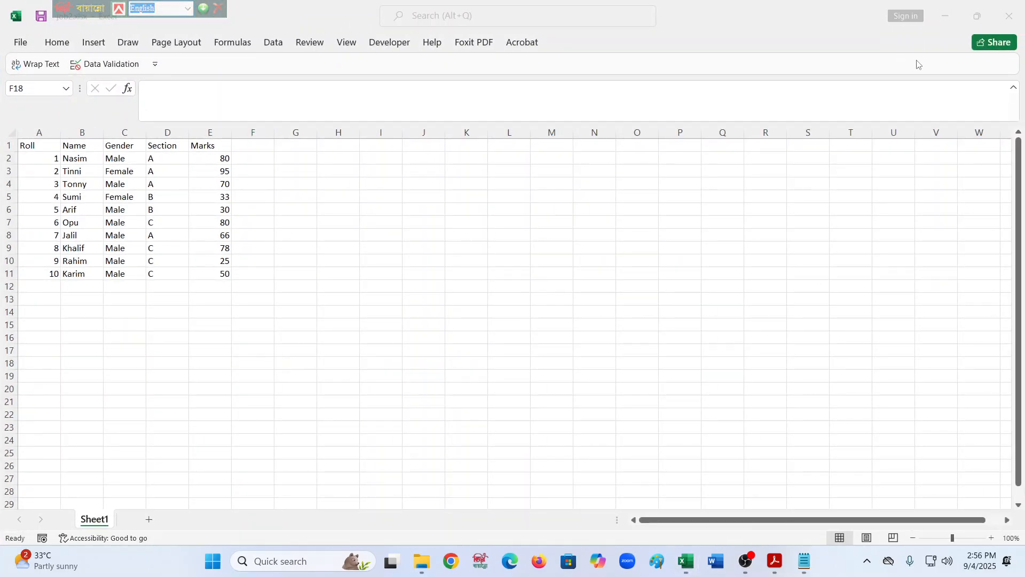
double_click(874, 26)
click(836, 136)
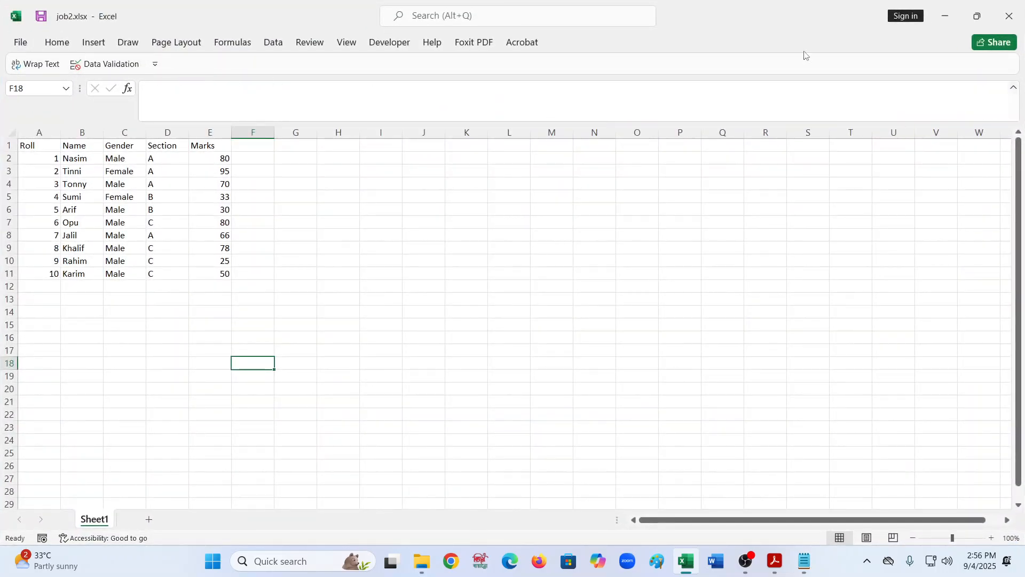
click(154, 67)
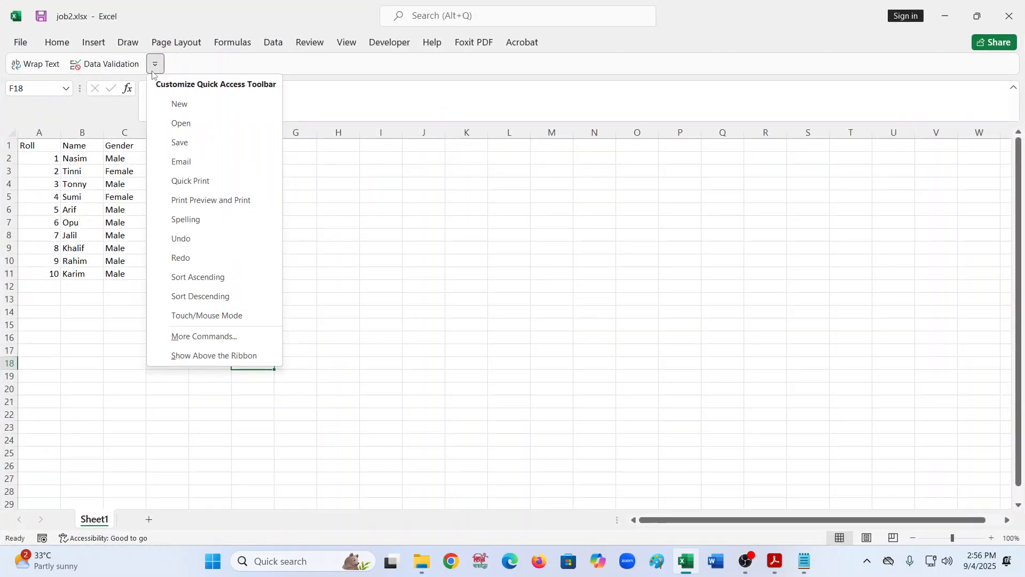
click(230, 356)
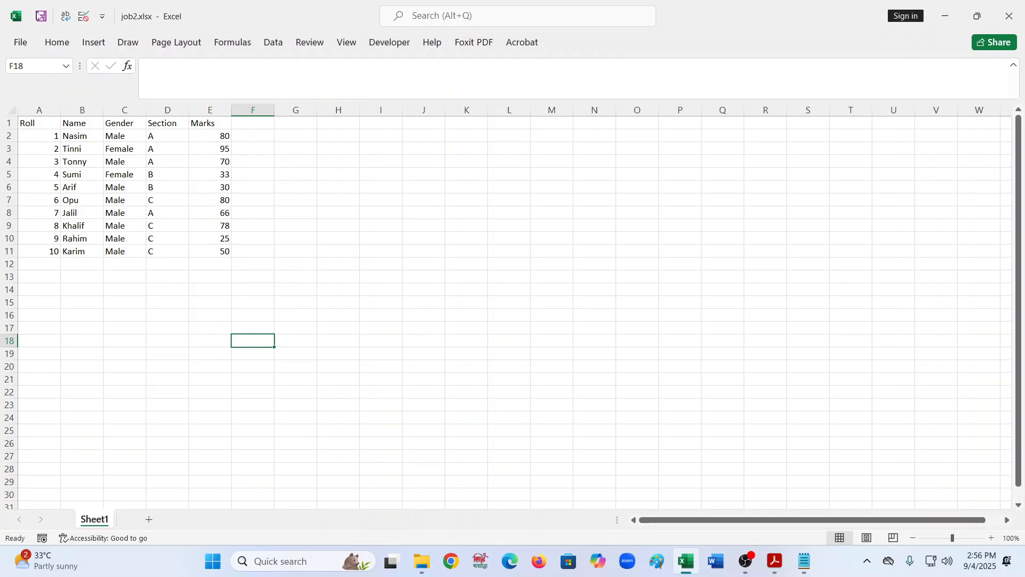
click(102, 17)
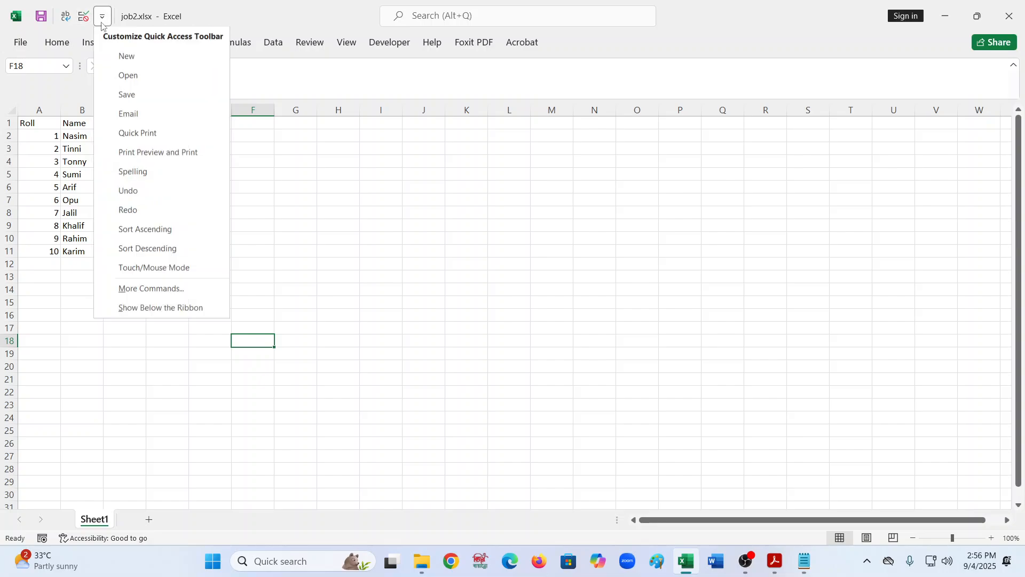
click(172, 310)
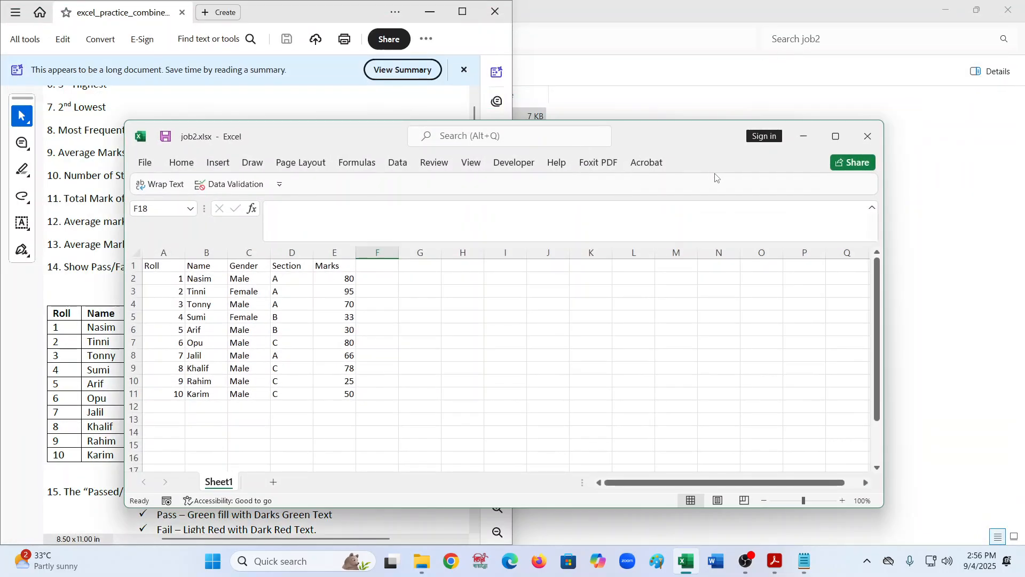
right_click(717, 171)
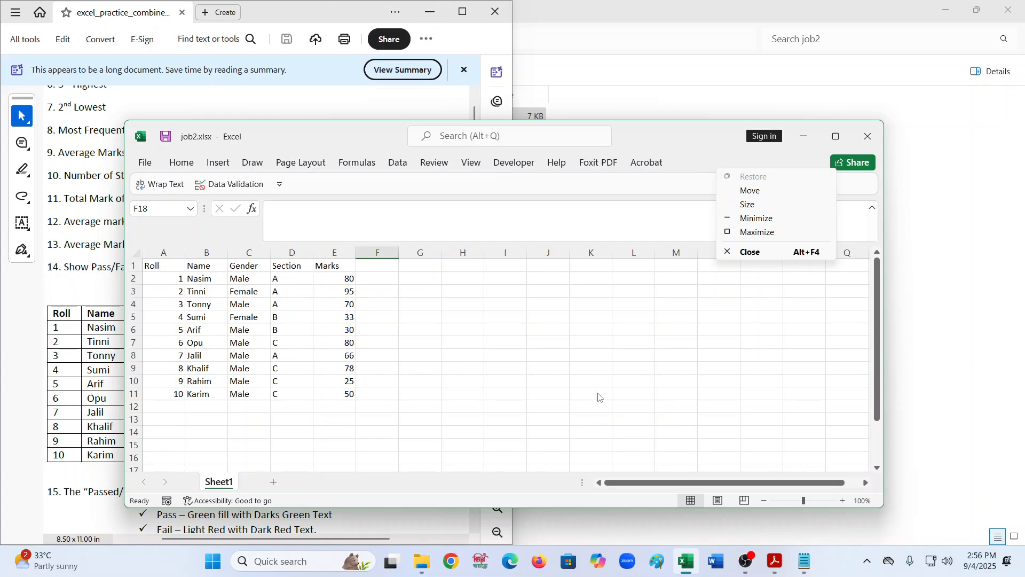
click(505, 368)
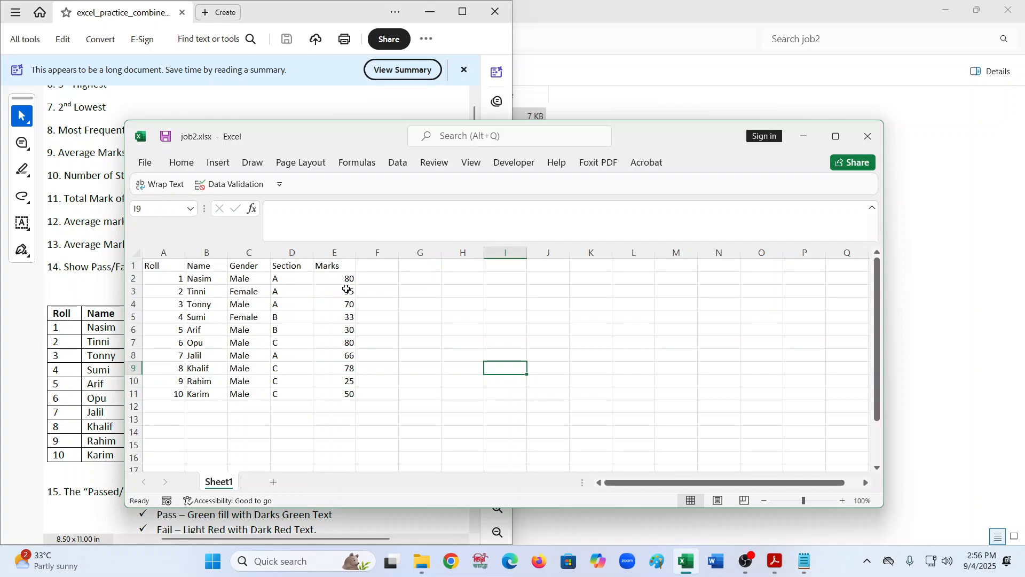
- Select the marks in cells E2 to E11, briefly opening and closing Data Validation
click(345, 267)
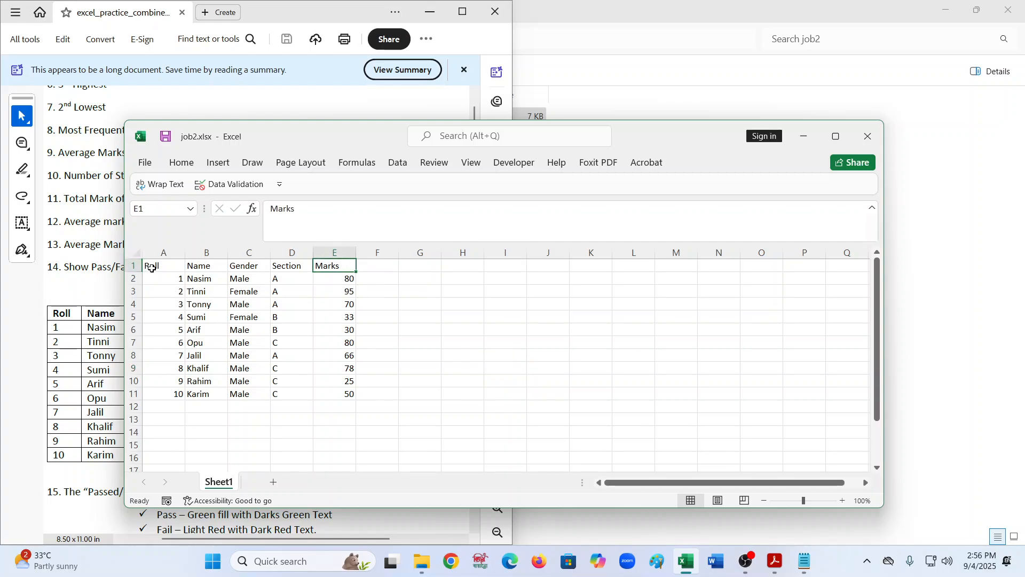
drag(151, 266, 353, 391)
click(347, 303)
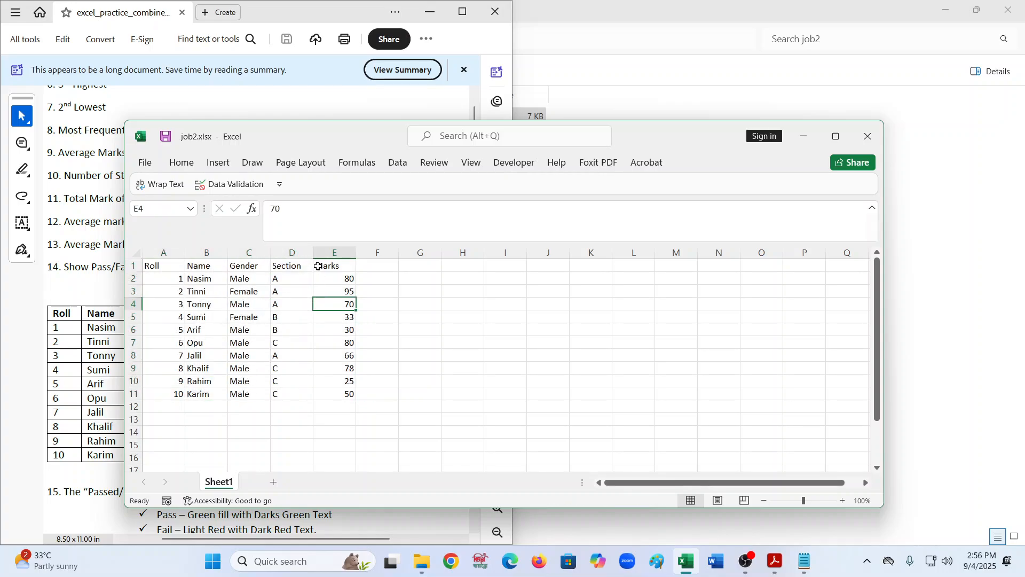
key(ctrl+Up)
click(325, 279)
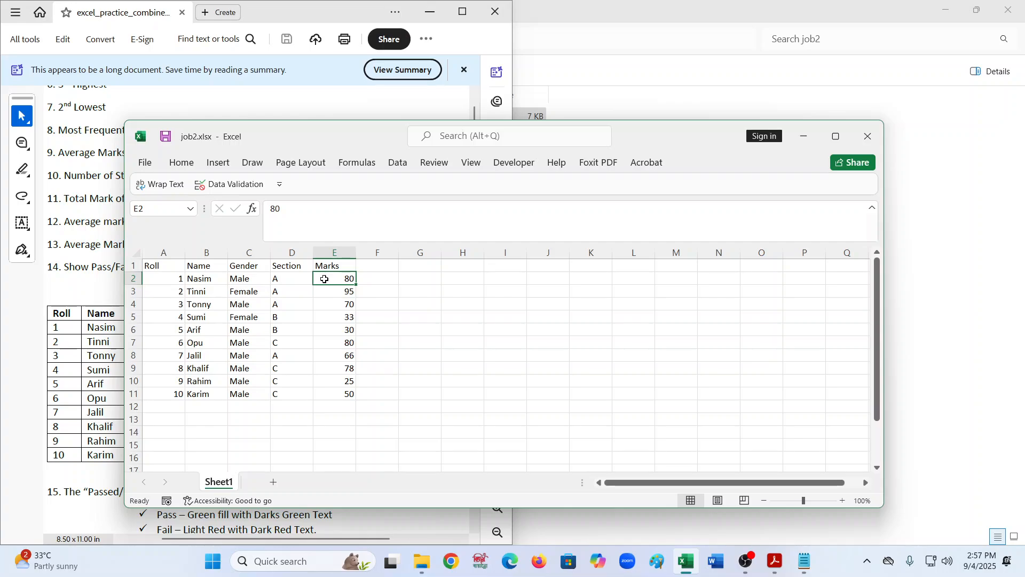
key(shift+Down)
key(shift+Down)
key(shift+Down)
key(shift+Down)
key(shift+Down)
key(shift+Down)
key(shift+Down)
key(shift+Down)
key(shift+Down)
key(shift+Down)
key(shift+Up)
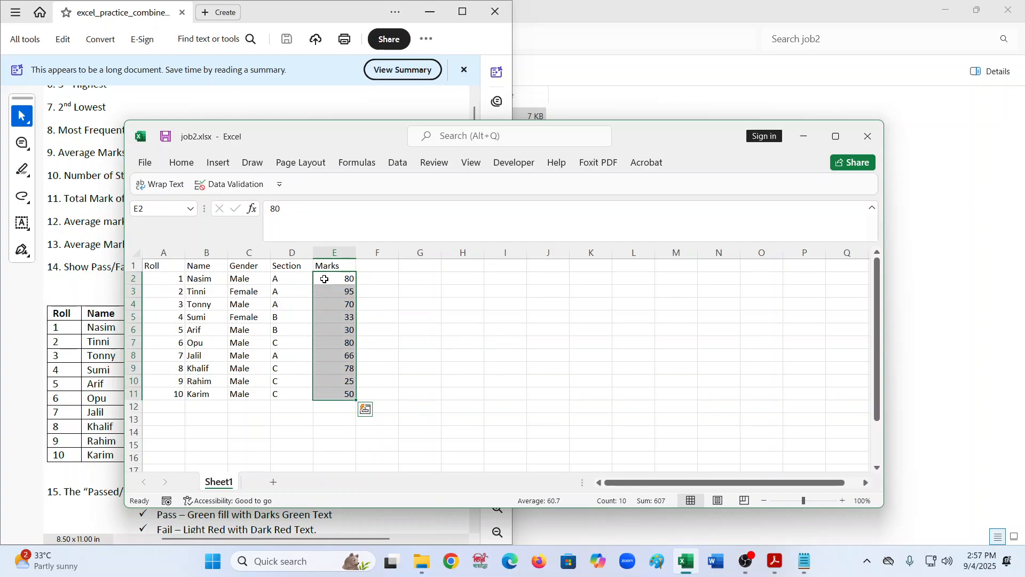
click(241, 184)
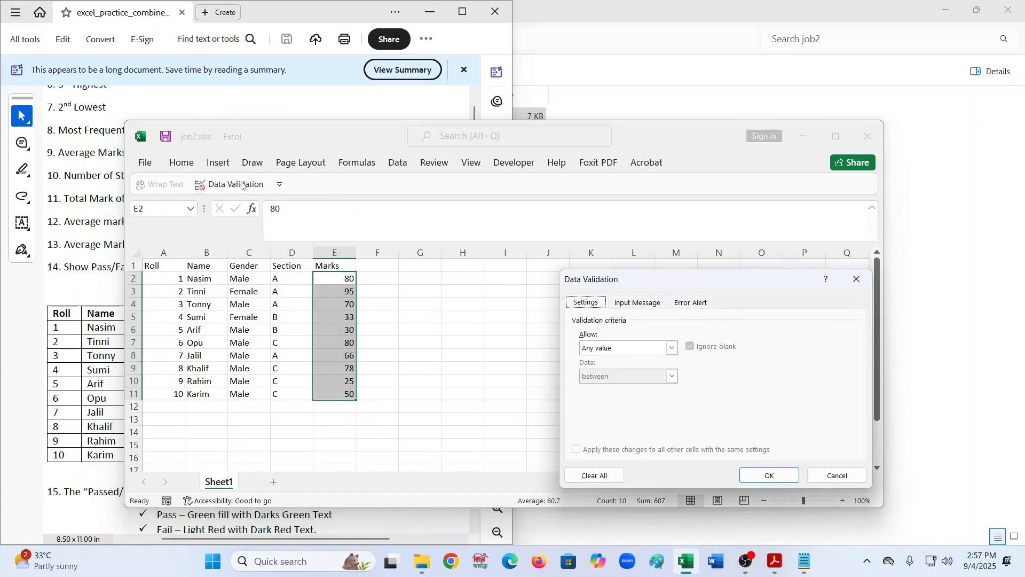
click(857, 280)
- Open the Data Validation dialog for the selected marks from the Data tab
click(394, 162)
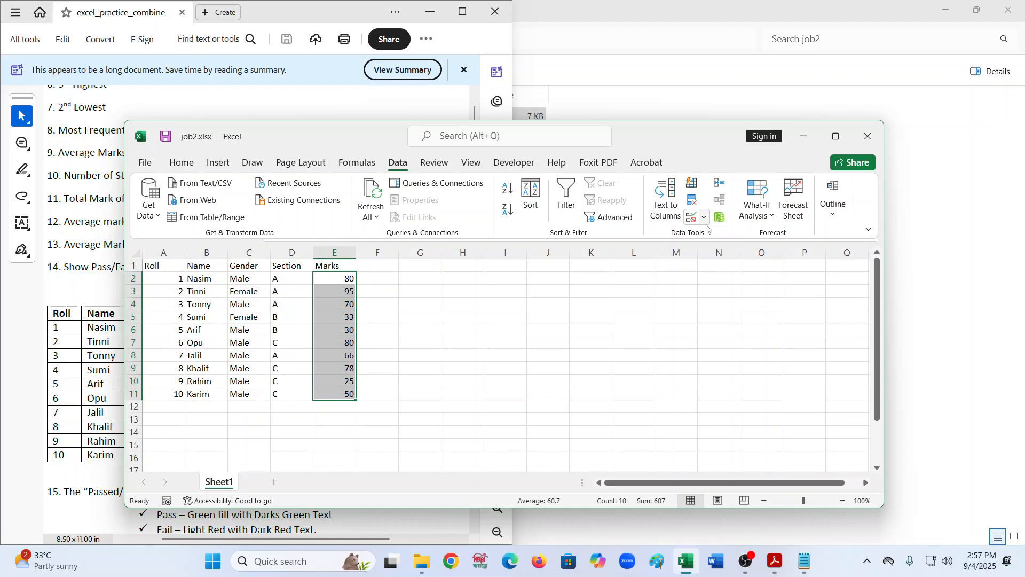
click(705, 217)
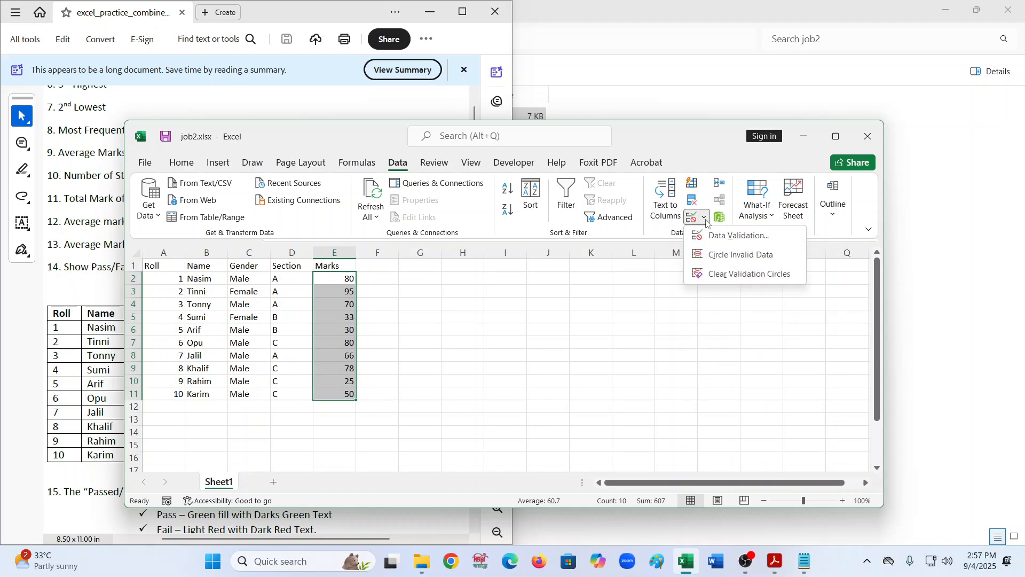
click(666, 232)
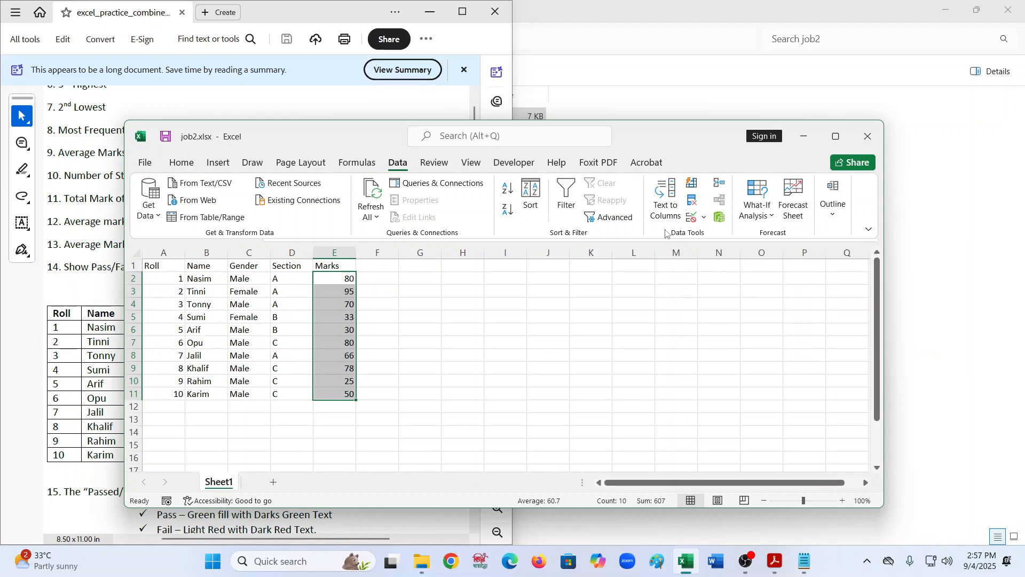
click(704, 220)
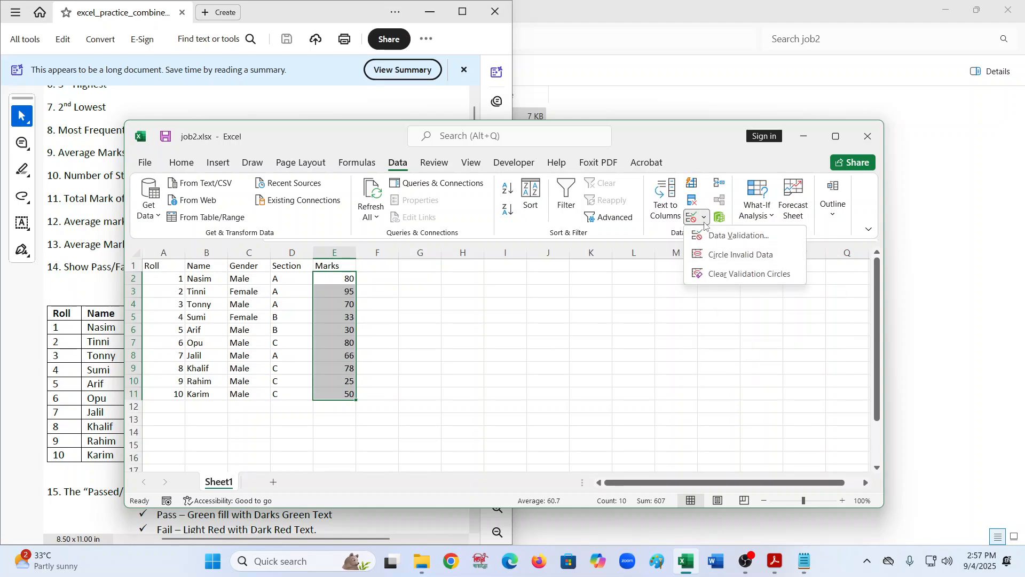
click(738, 236)
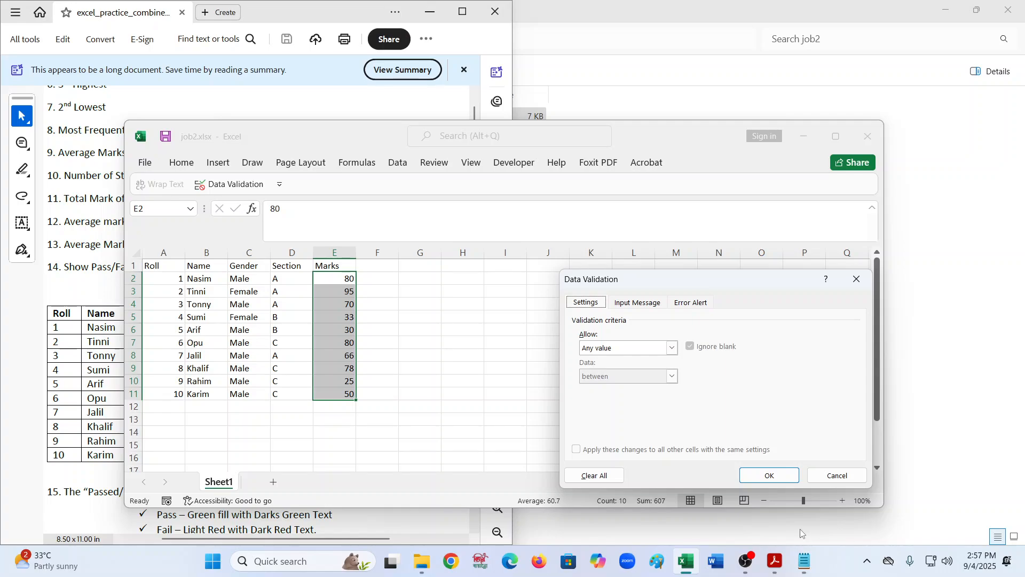
- Switch to Notepad and type a ##mARKS heading note in the untitled tab
mouse_move(808, 562)
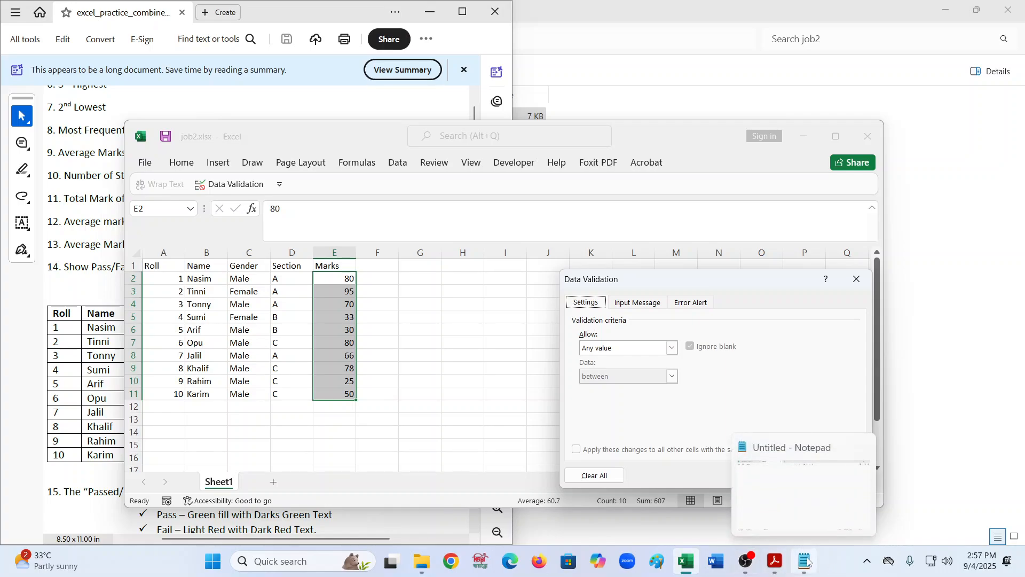
scroll(66, 188, up, 5)
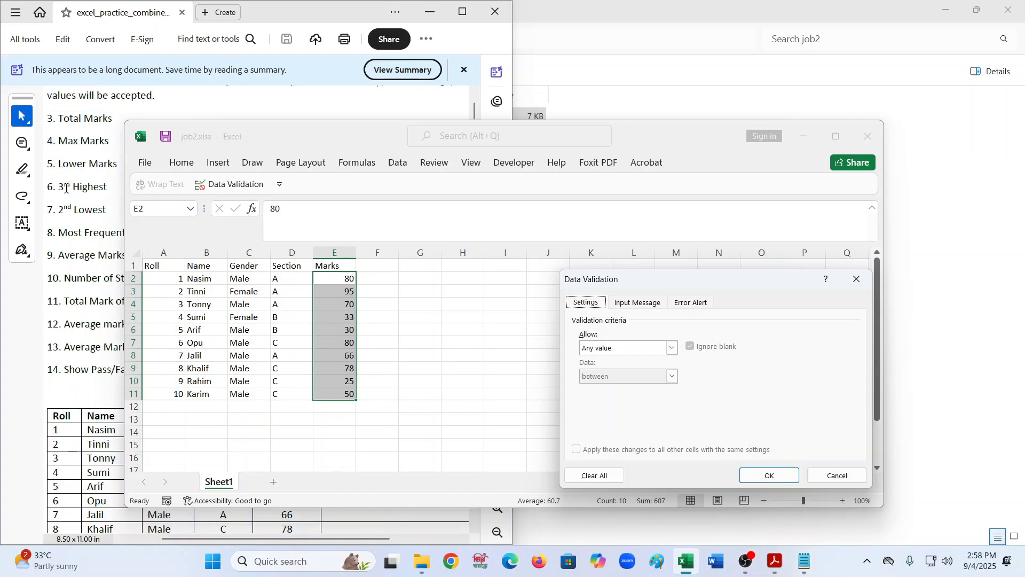
click(805, 562)
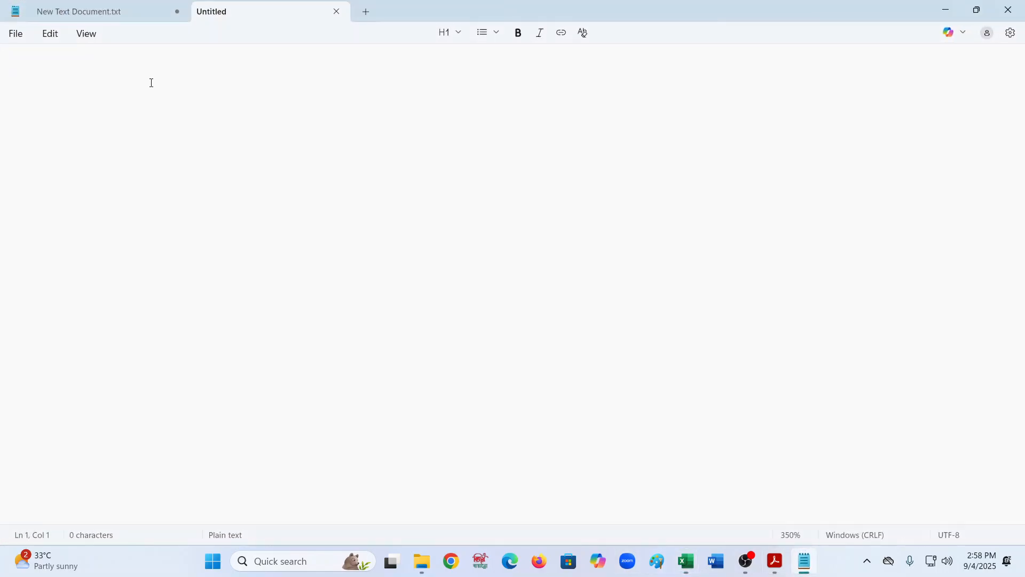
text(-)
key(BackSpace)
key(BackSpace)
text(m)
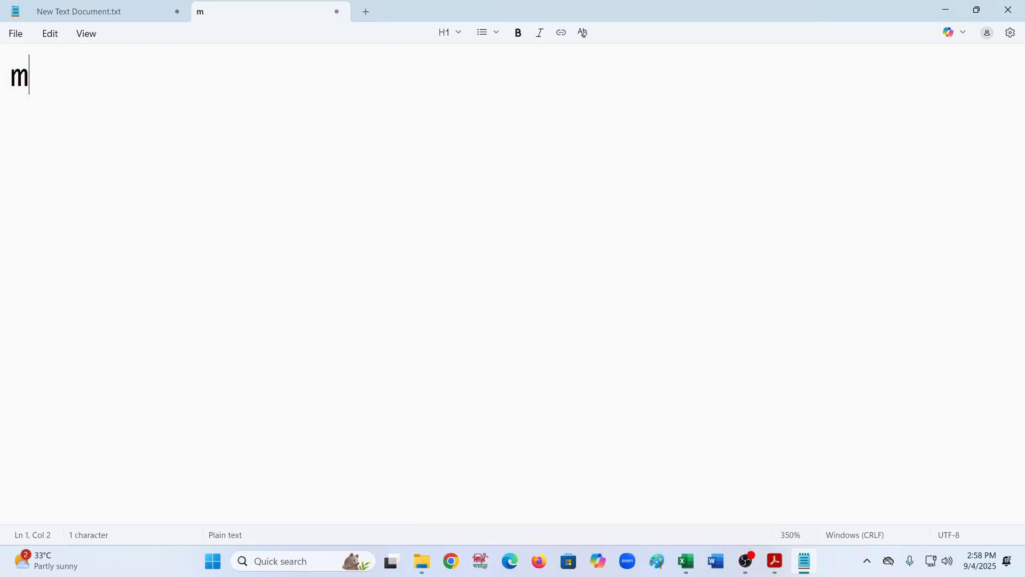
key(BackSpace)
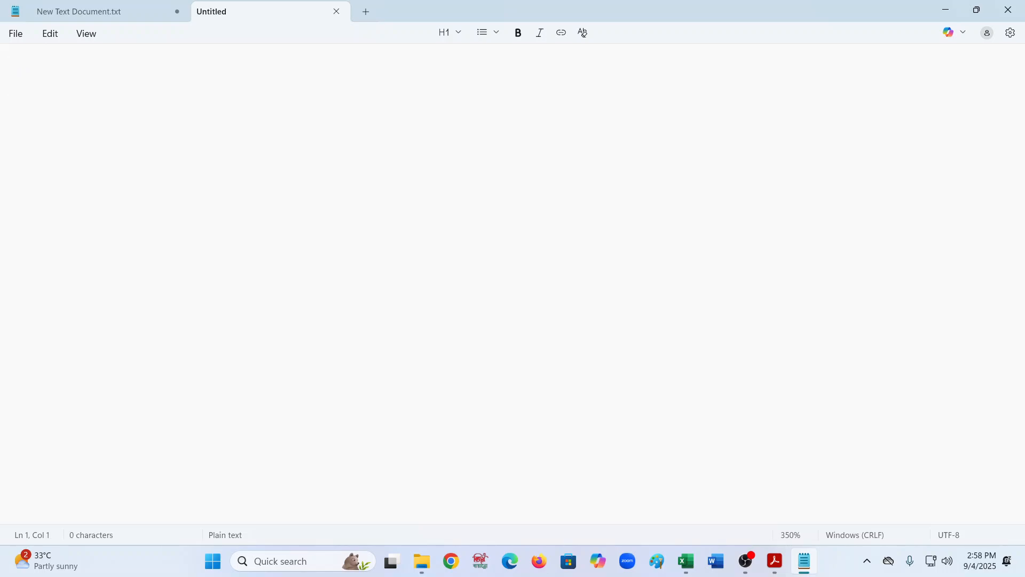
text(##)
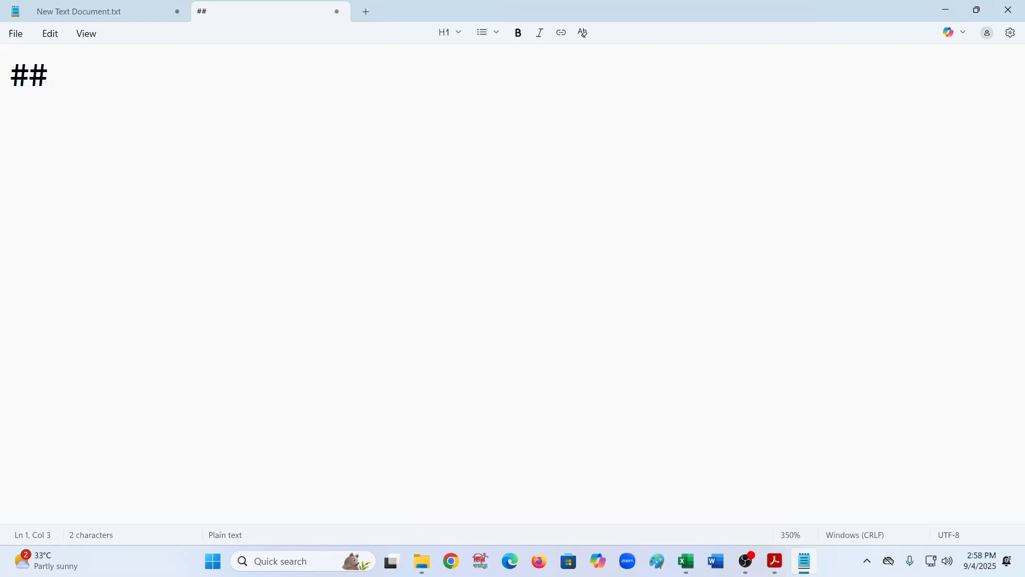
text(m)
text(KS)
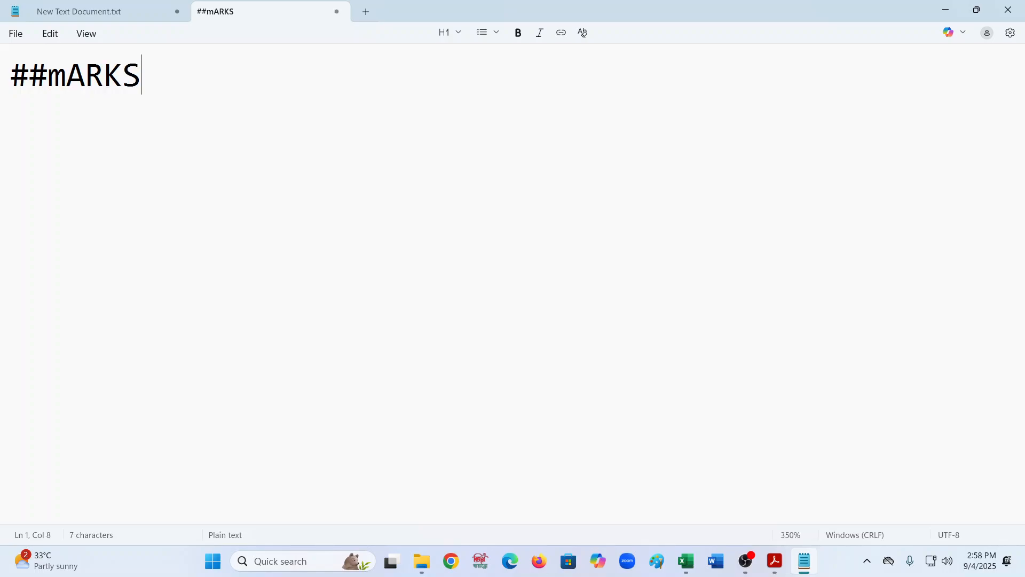
key(BackSpace)
key(BackSpace)
key(BackSpace)
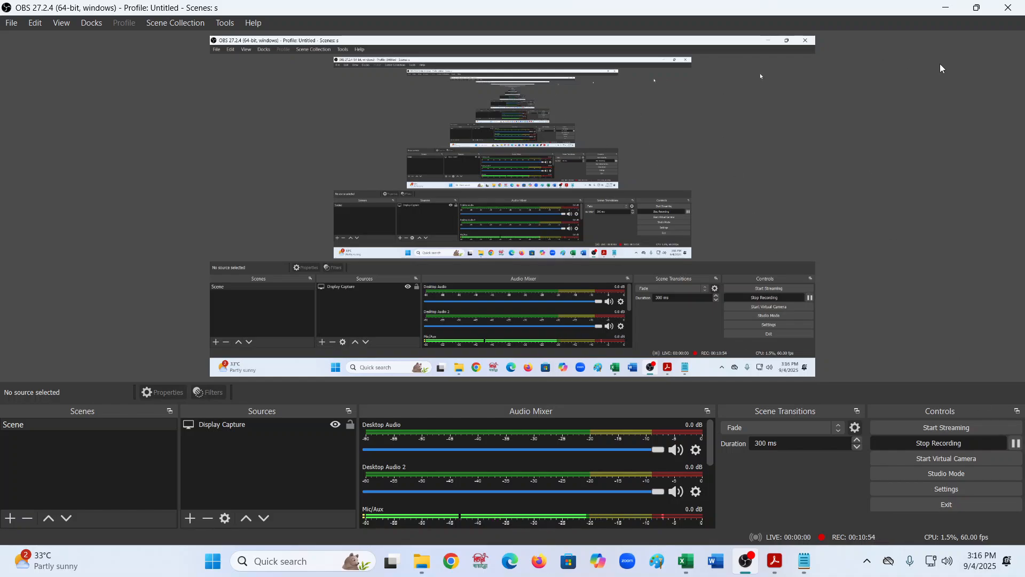
click(947, 12)
click(201, 157)
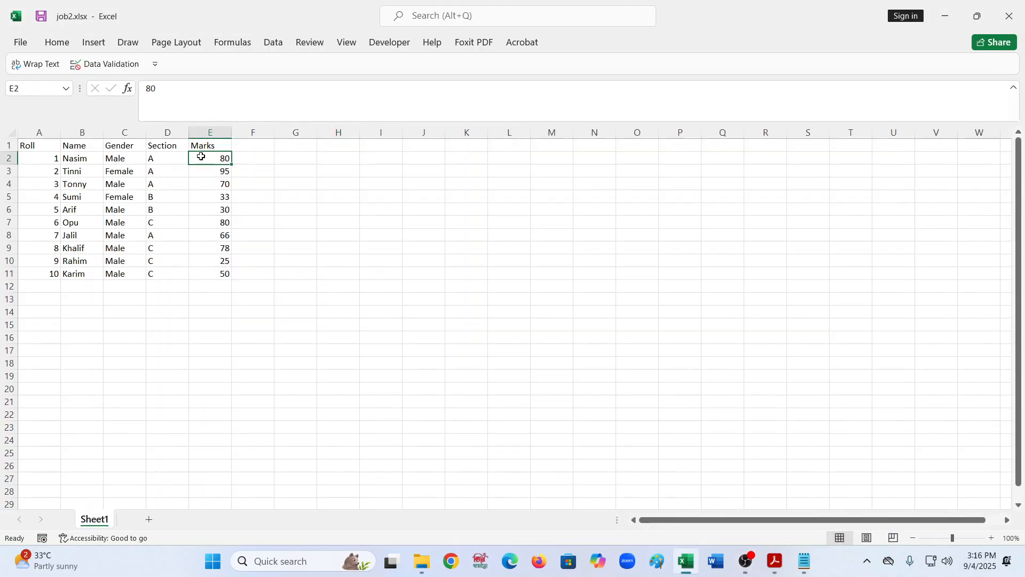
- Select the marks in E2 to E11 and open the Data Validation dialog
key(shift+Down)
key(shift+Down)
key(shift+Down)
key(shift+Down)
key(shift+Down)
key(shift+Down)
key(shift+Down)
key(shift+Down)
key(shift+Down)
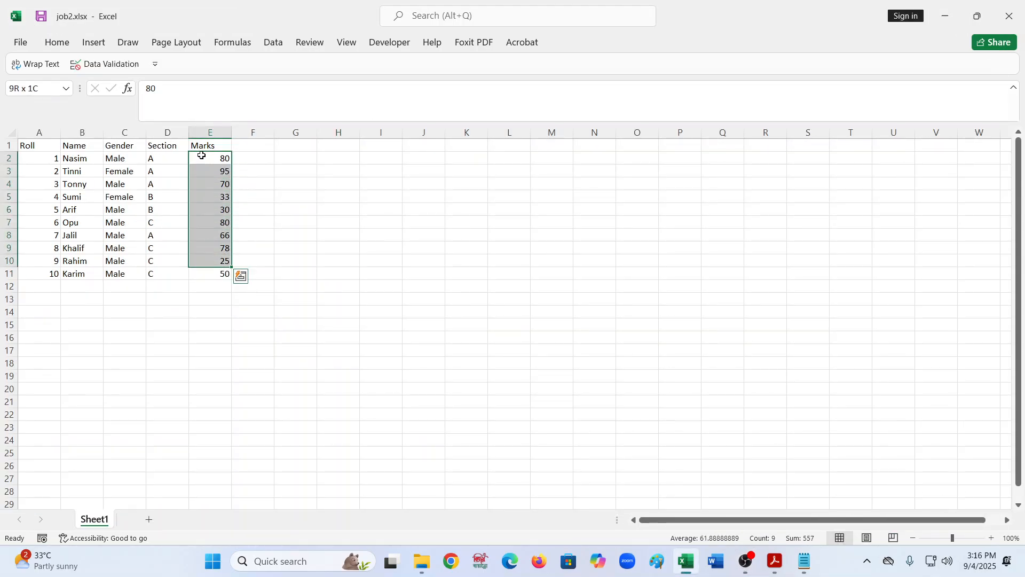
click(273, 42)
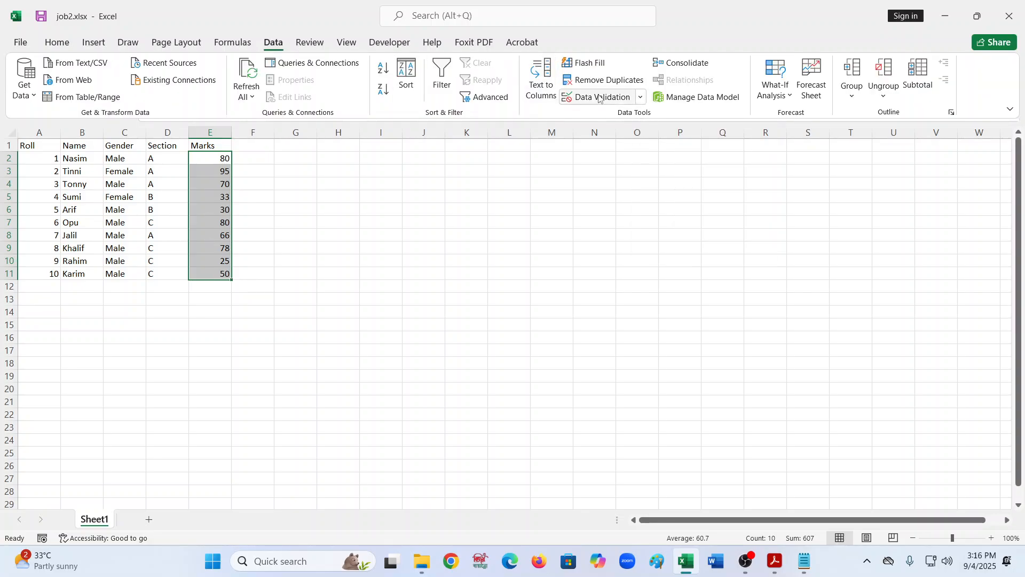
click(643, 98)
click(614, 115)
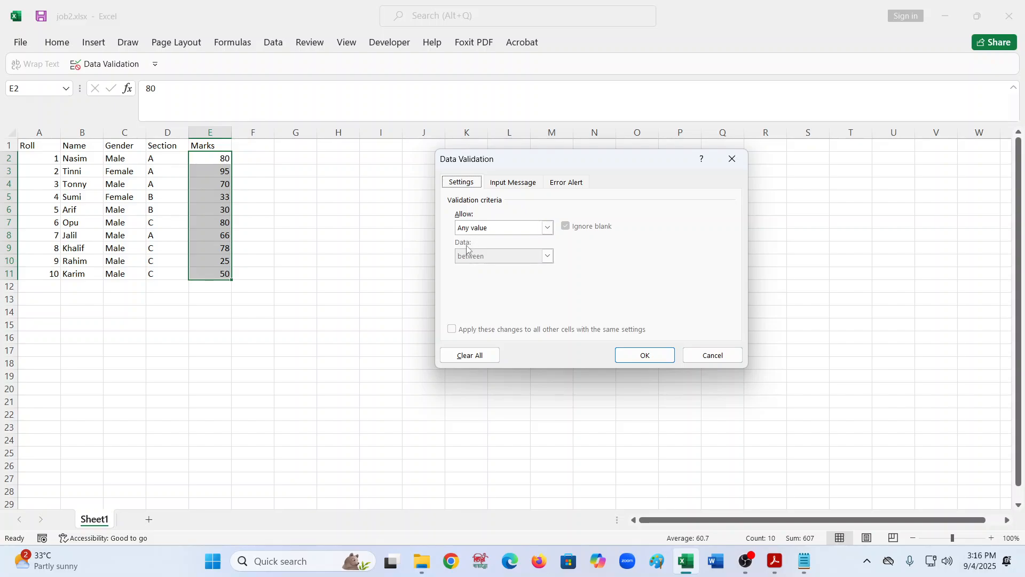
- Set the validation to allow Whole number values between limits
click(547, 228)
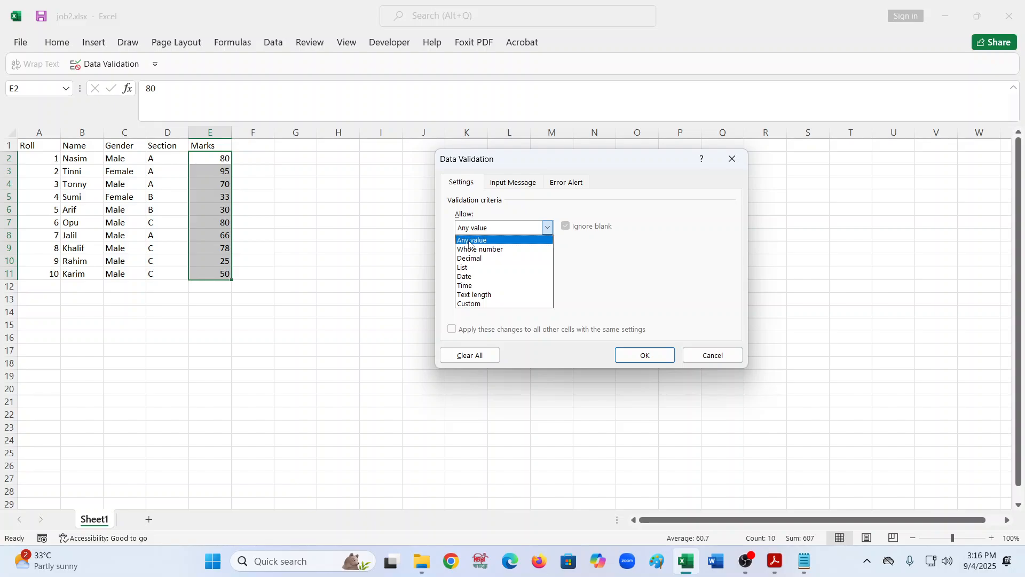
click(483, 258)
click(547, 228)
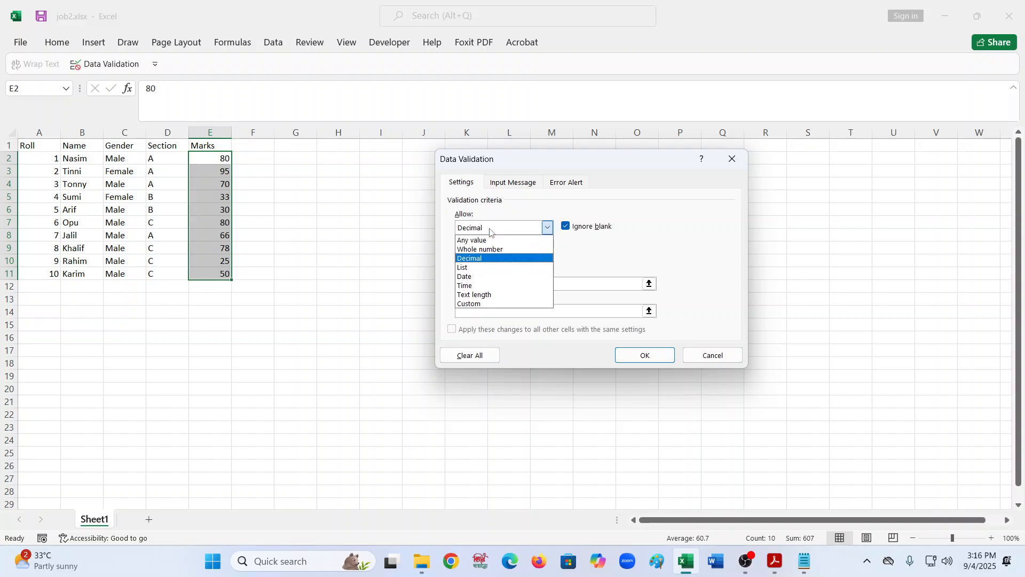
click(480, 249)
click(474, 283)
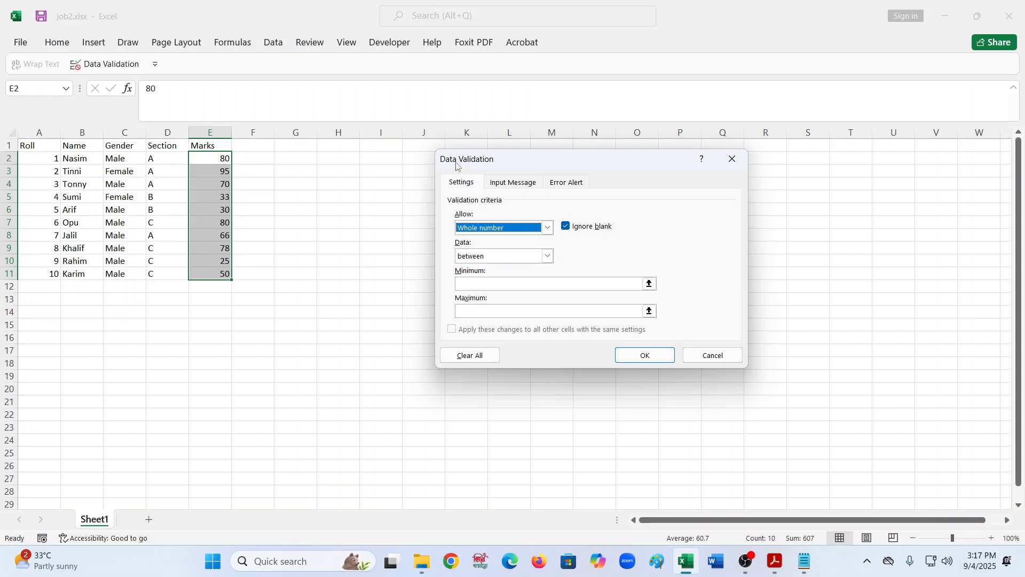
- Open Windows Settings and change the display scale to 150%, then minimize Settings
click(287, 562)
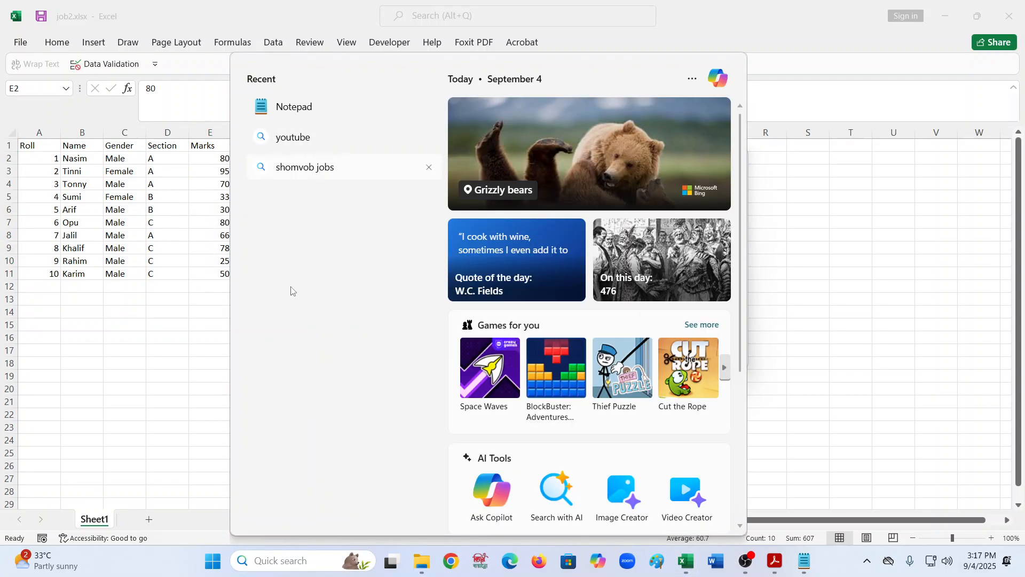
text(se)
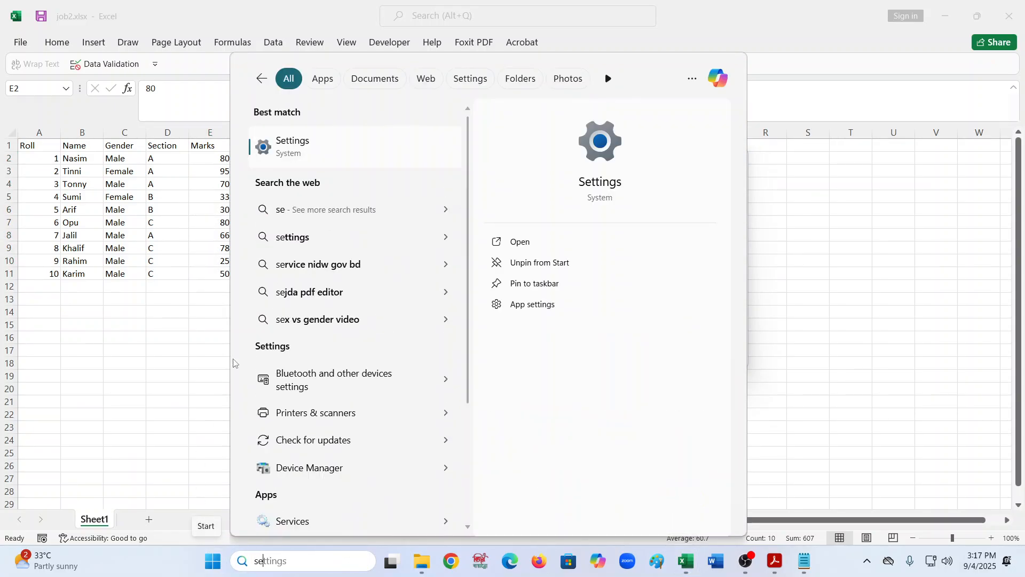
click(368, 147)
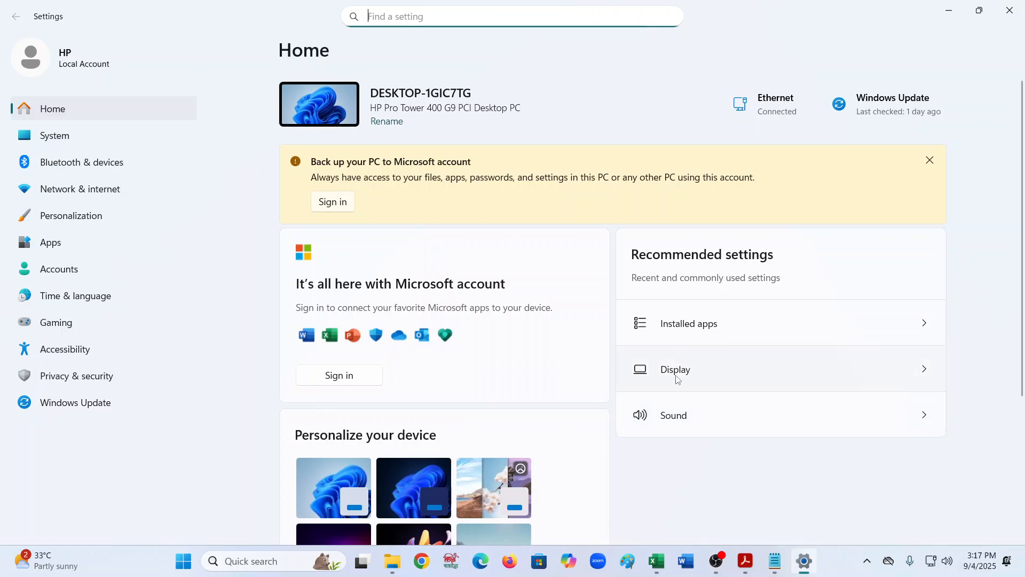
click(676, 383)
click(870, 297)
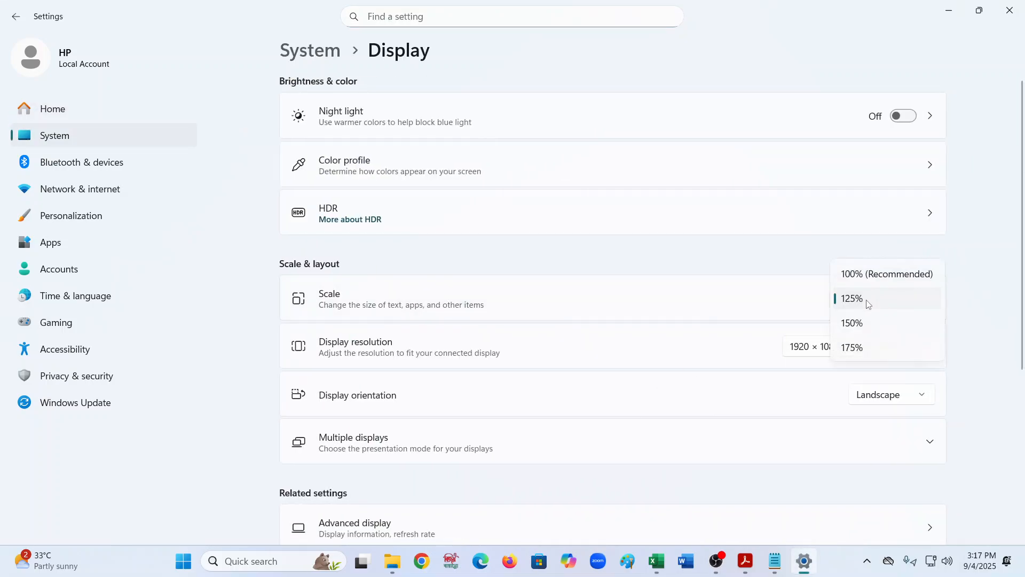
click(854, 323)
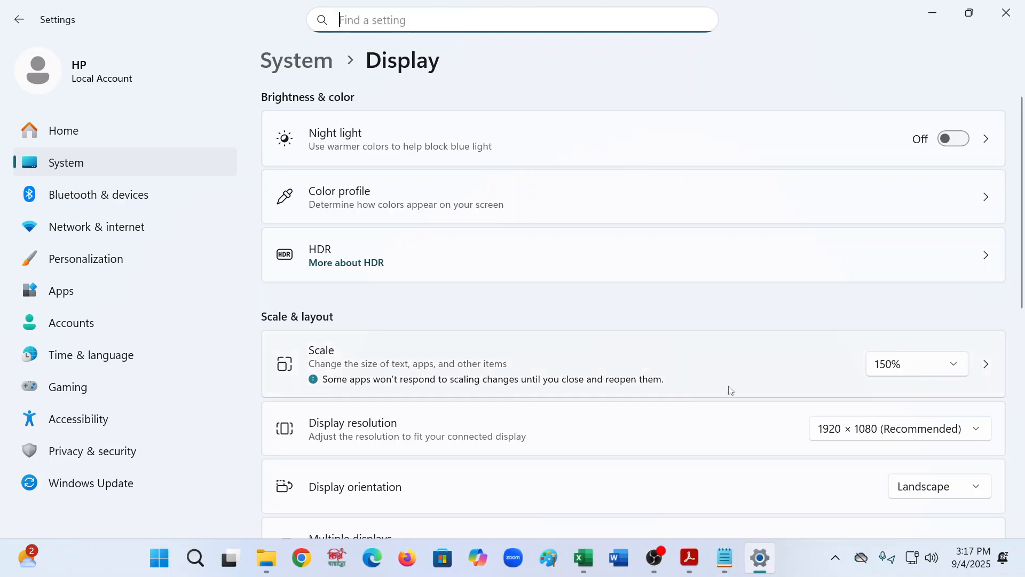
click(933, 12)
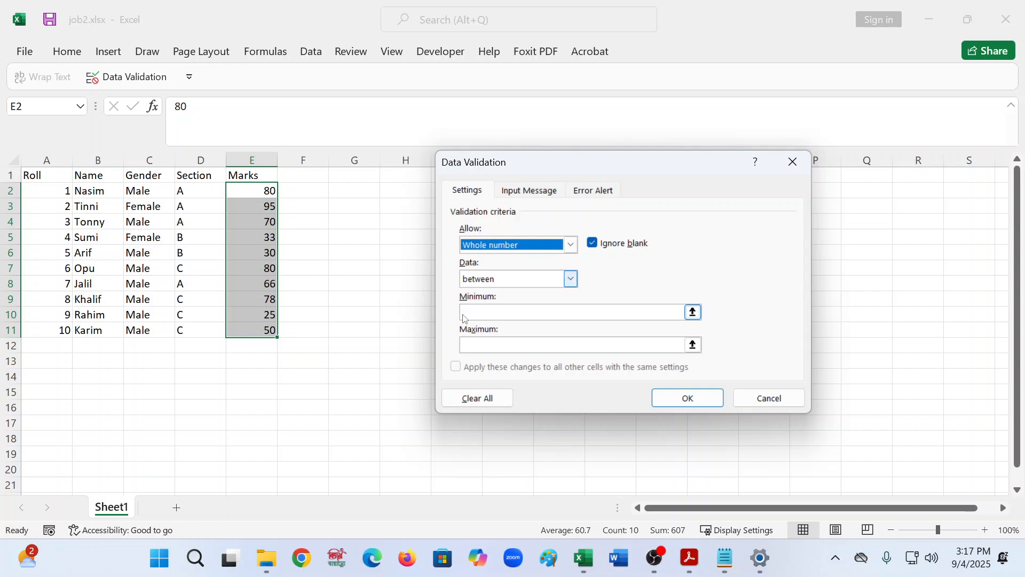
- Enter a minimum of 1 and a maximum of 100 for the marks validation
click(479, 316)
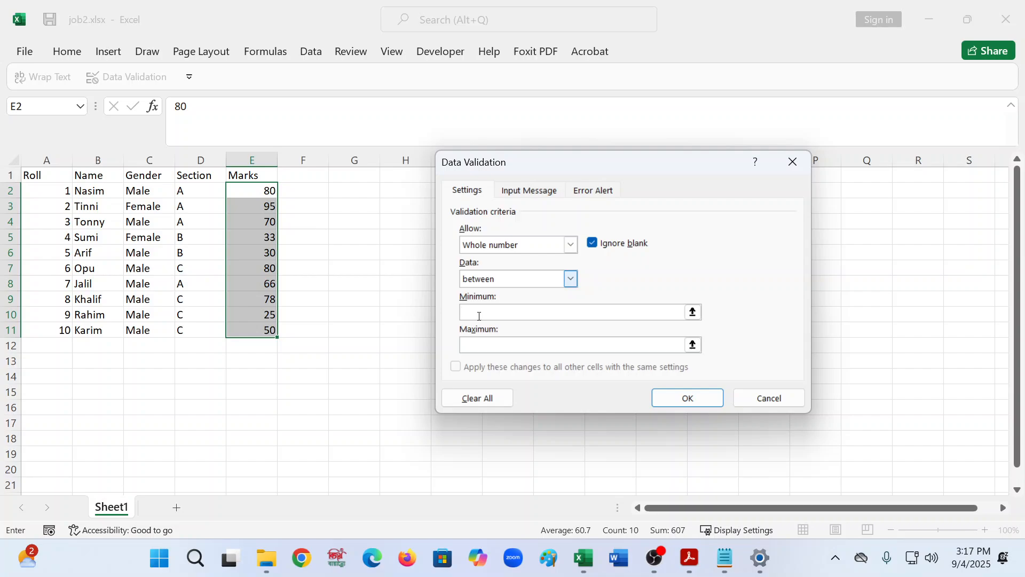
text(1)
click(488, 346)
text(100)
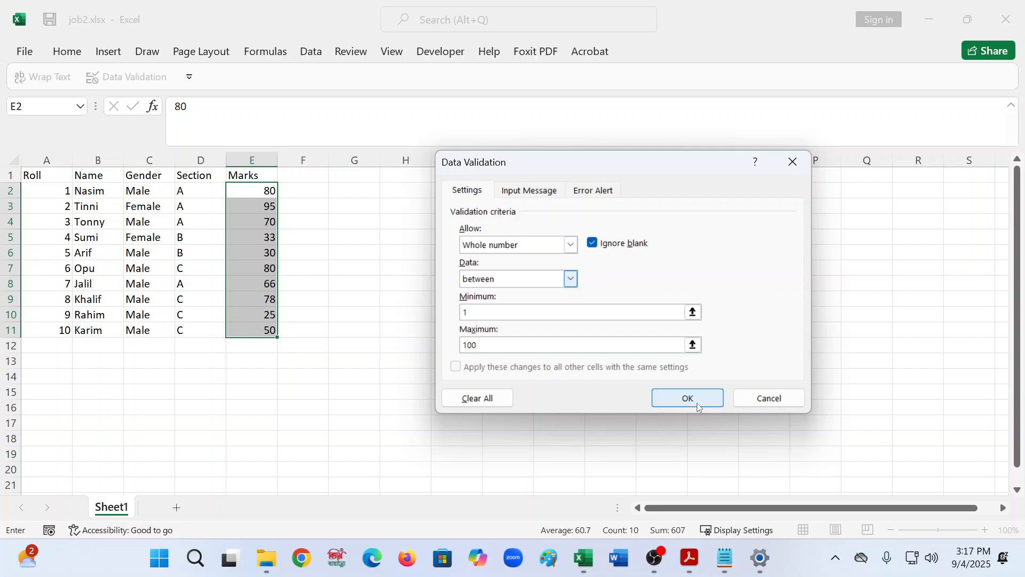
- Switch to Notepad and type the note line "1st choose the marks cell >>" under the heading
click(725, 557)
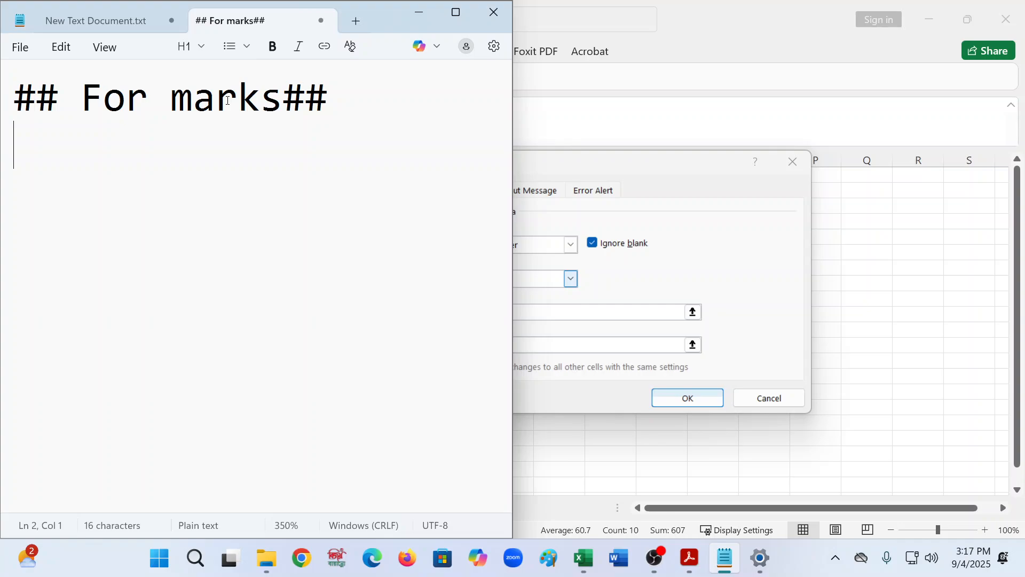
text(!st)
key(BackSpace)
key(BackSpace)
key(BackSpace)
key(BackSpace)
text(1s)
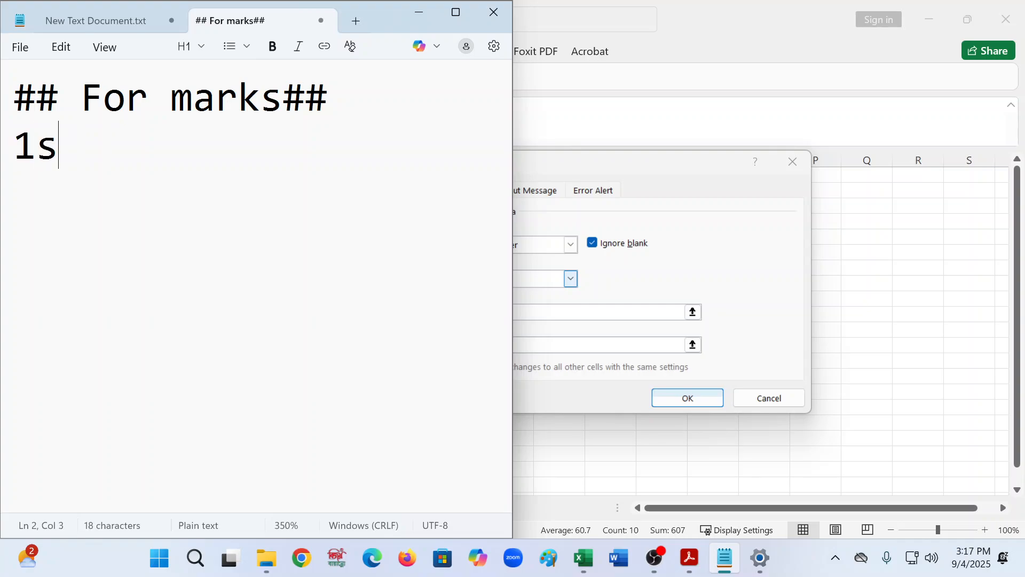
text(t choo)
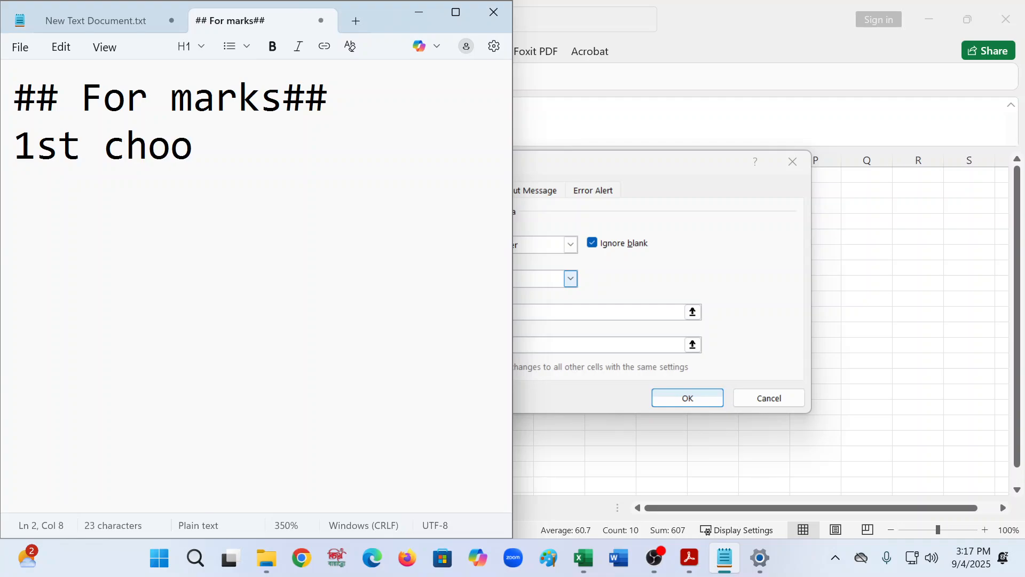
text(se the mak)
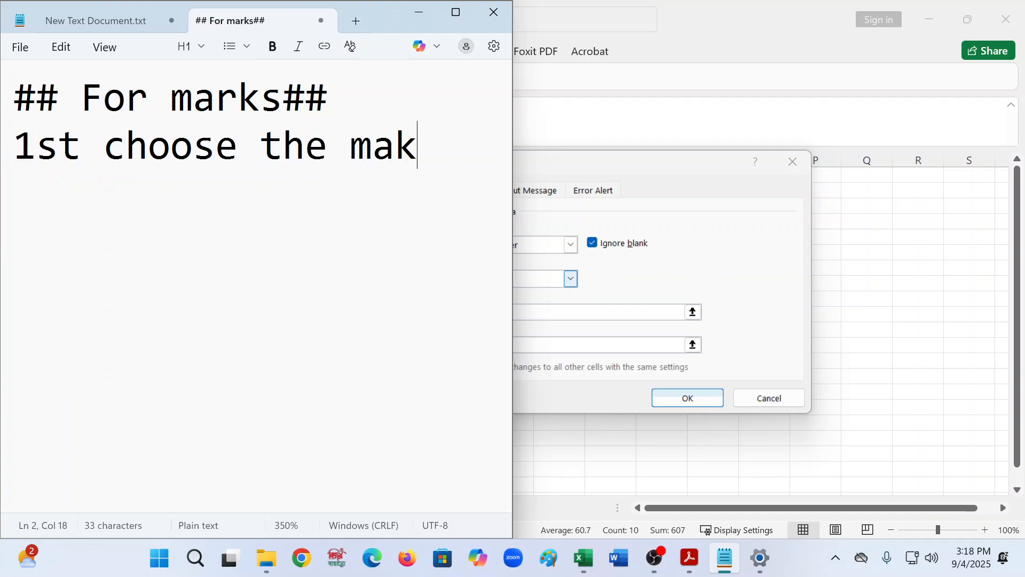
text(rs)
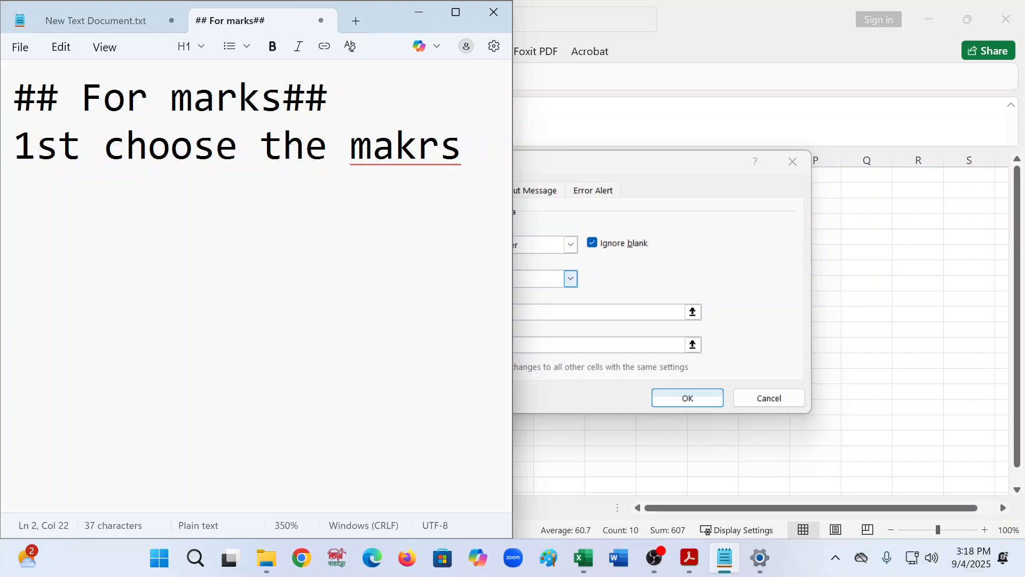
key(BackSpace)
key(BackSpace)
key(BackSpace)
key(BackSpace)
text(r)
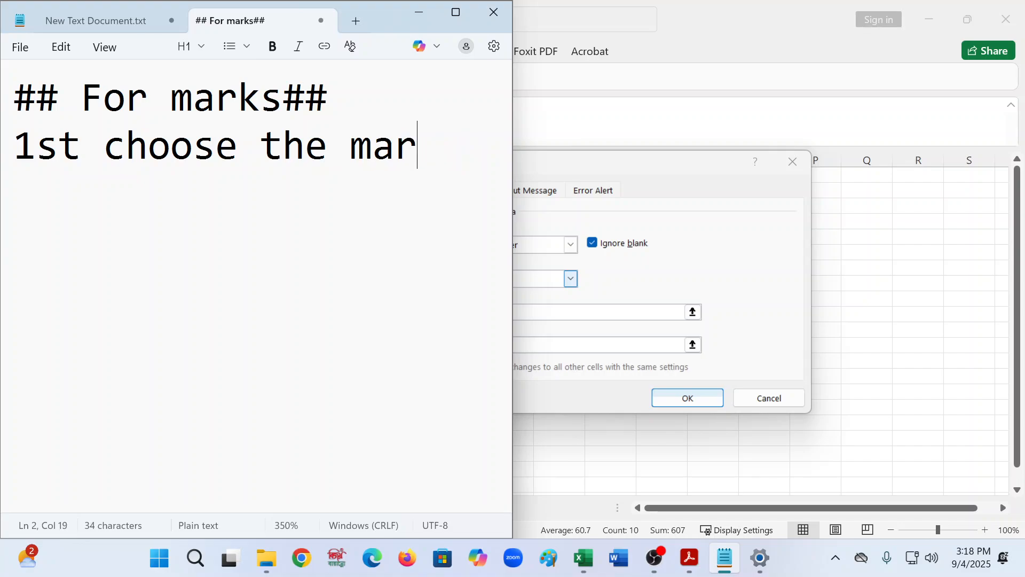
text(ks cel)
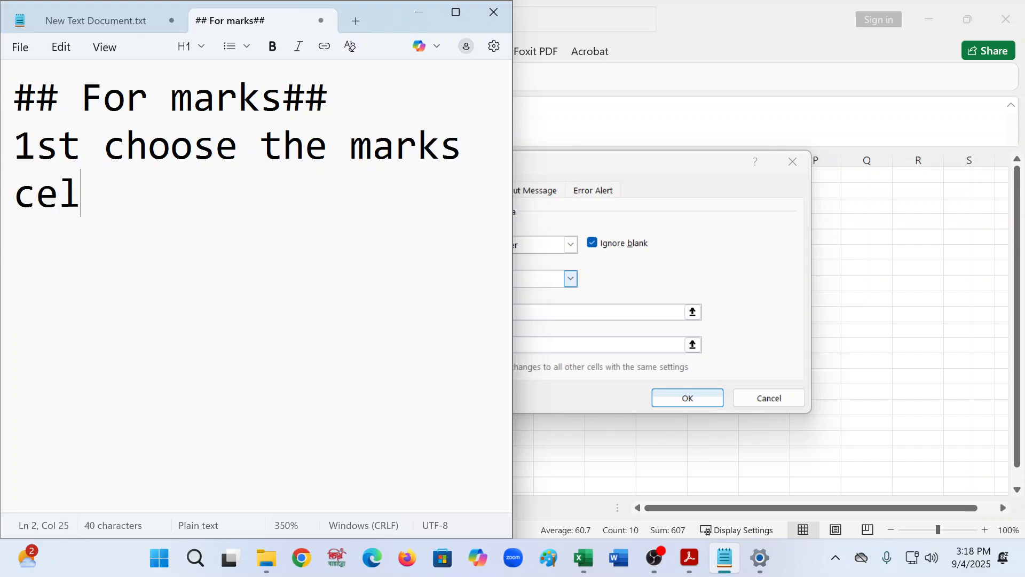
text(l >> )
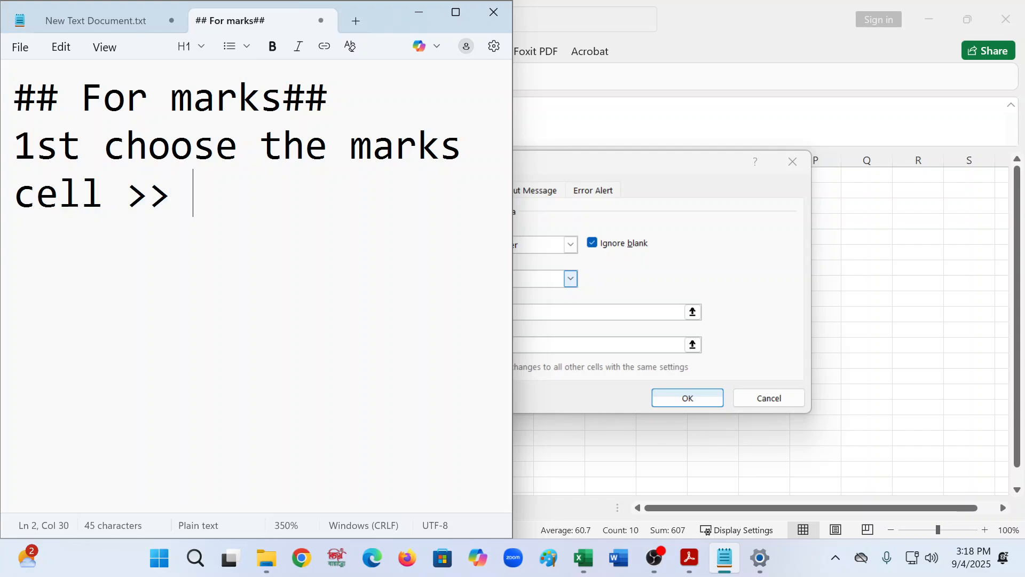
text(Go to )
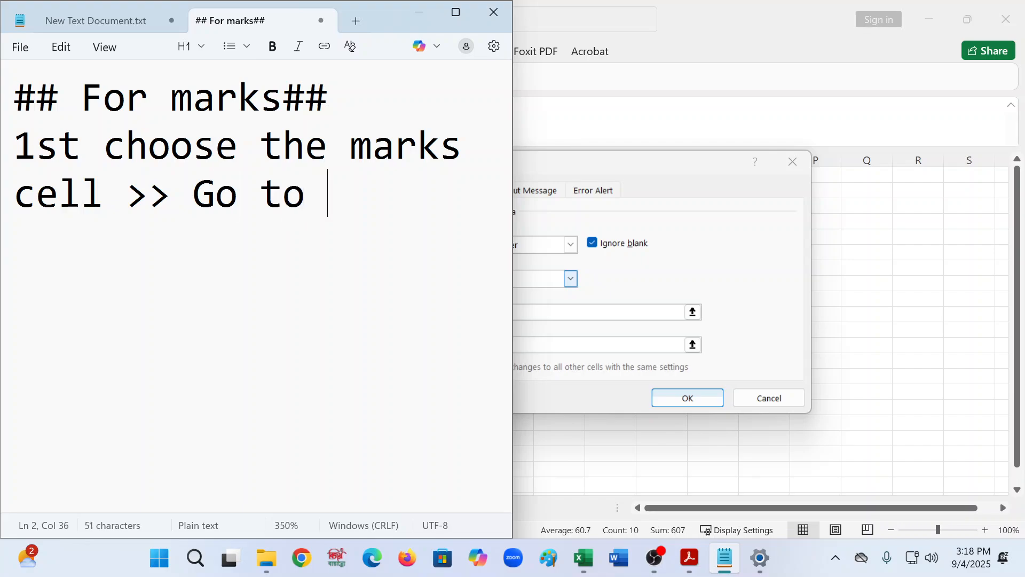
text(D)
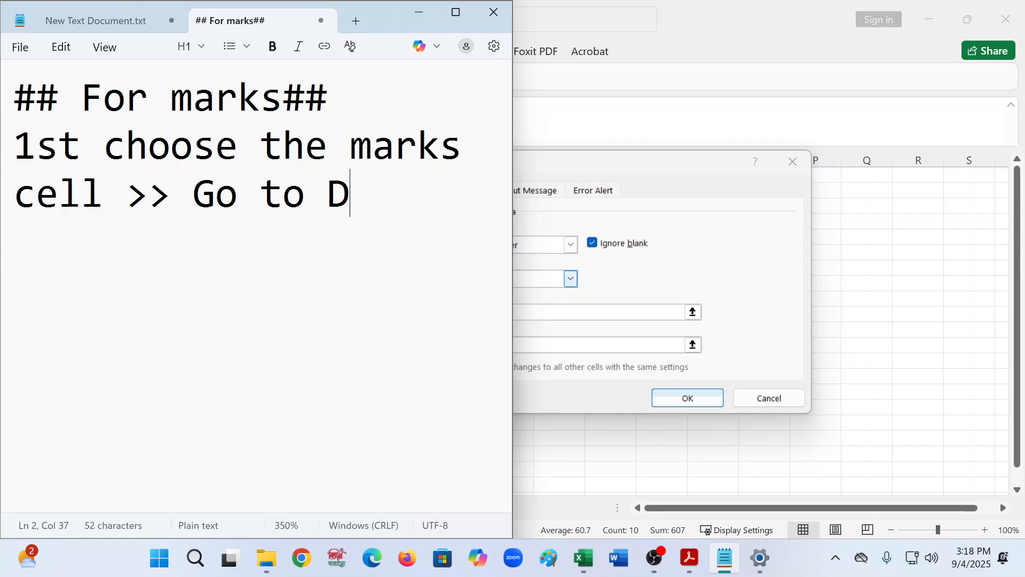
text(at)
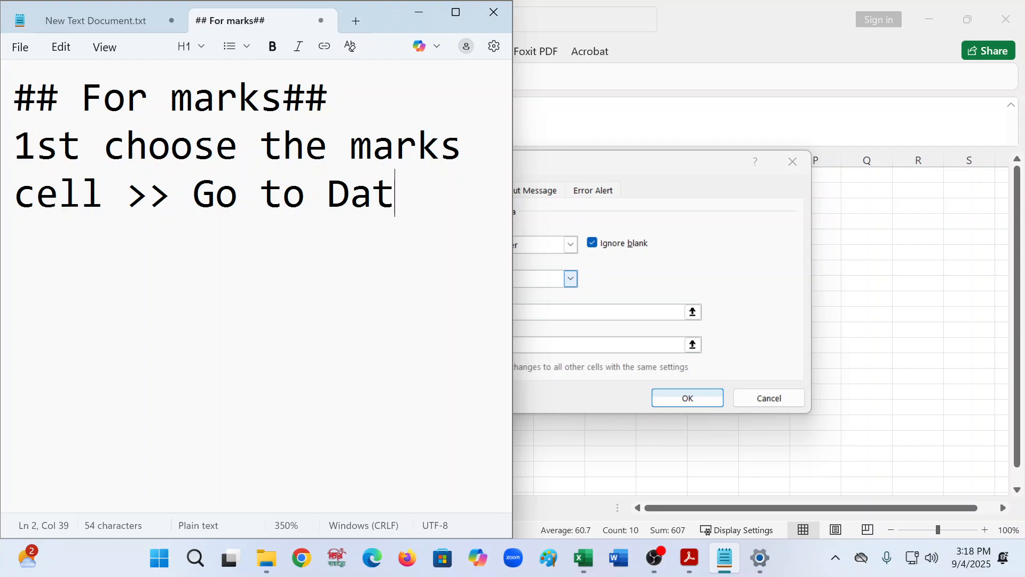
text(a t)
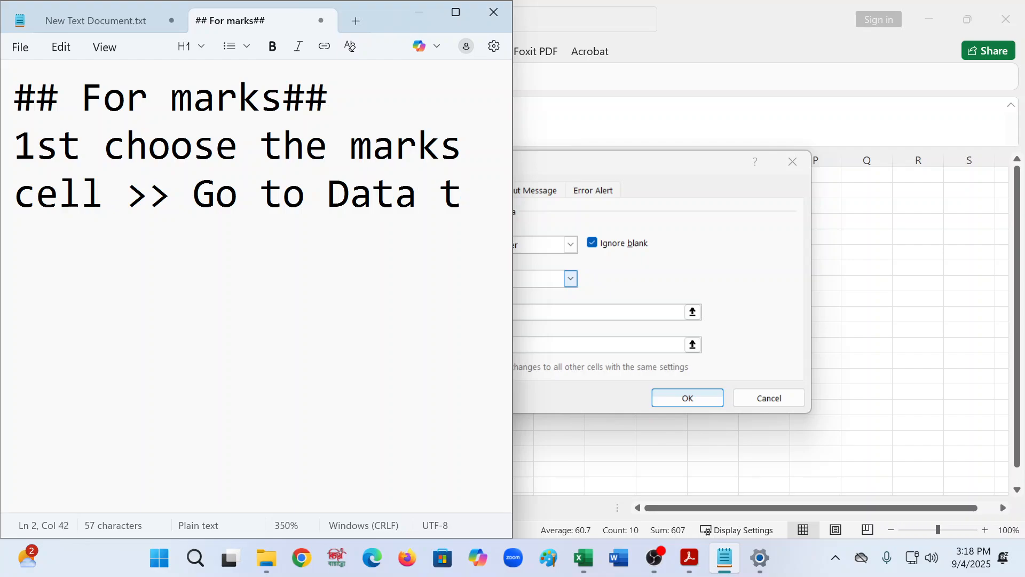
text(a)
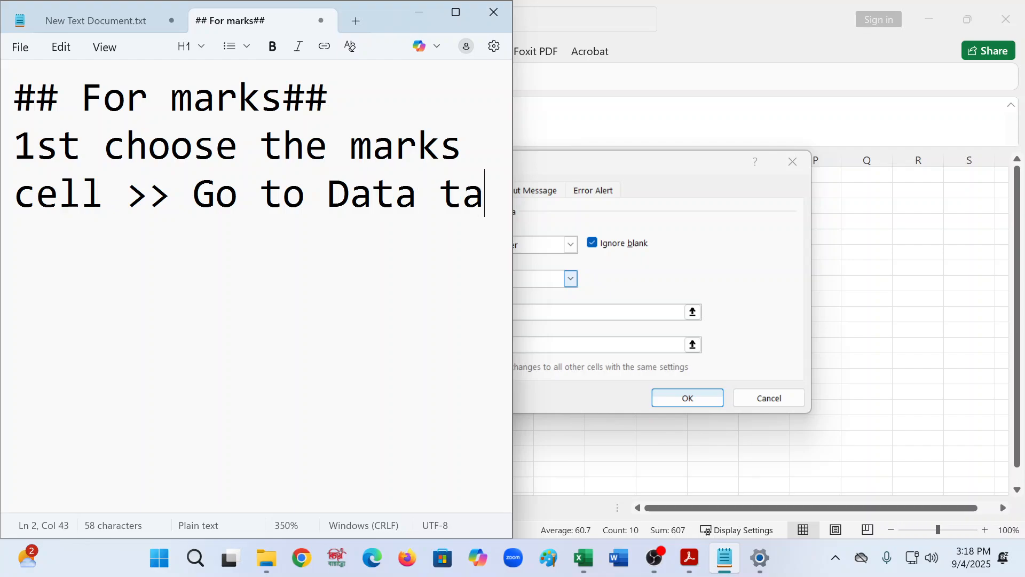
text(b>>)
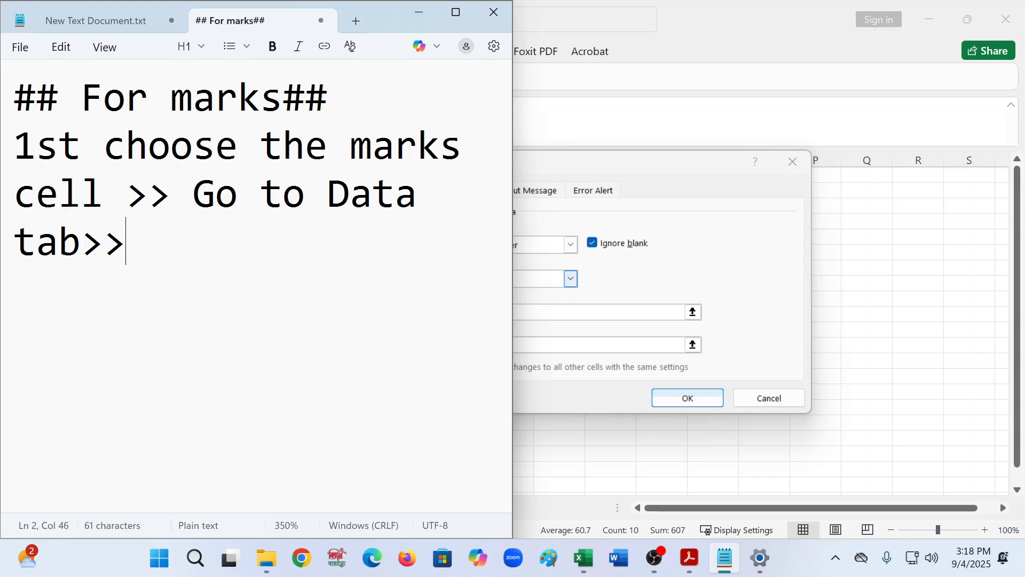
text(Dal)
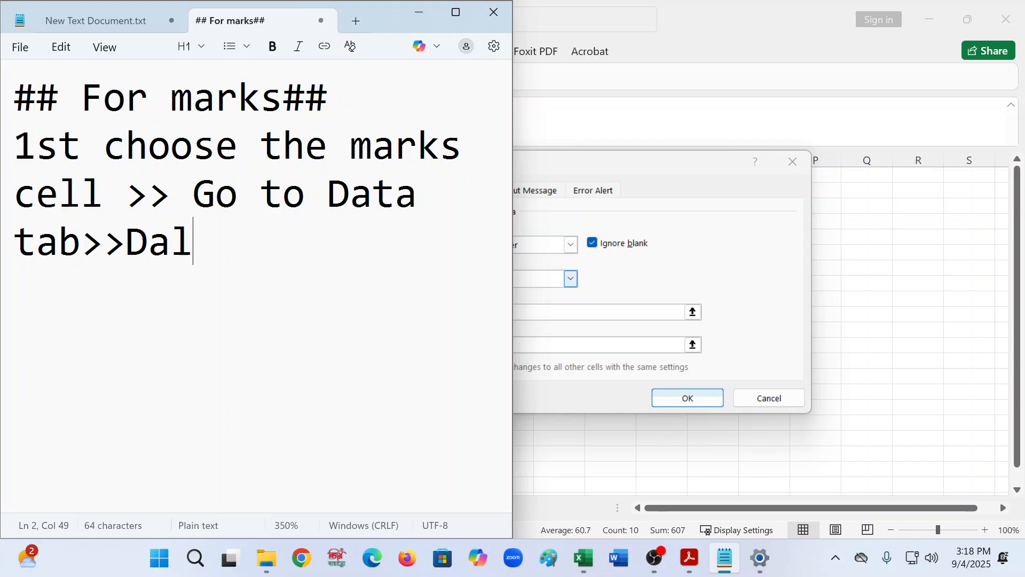
- Continue the note line with "Go to Data tab>>Data Tools option>> Data Validation Option>>"
key(BackSpace)
text(tal)
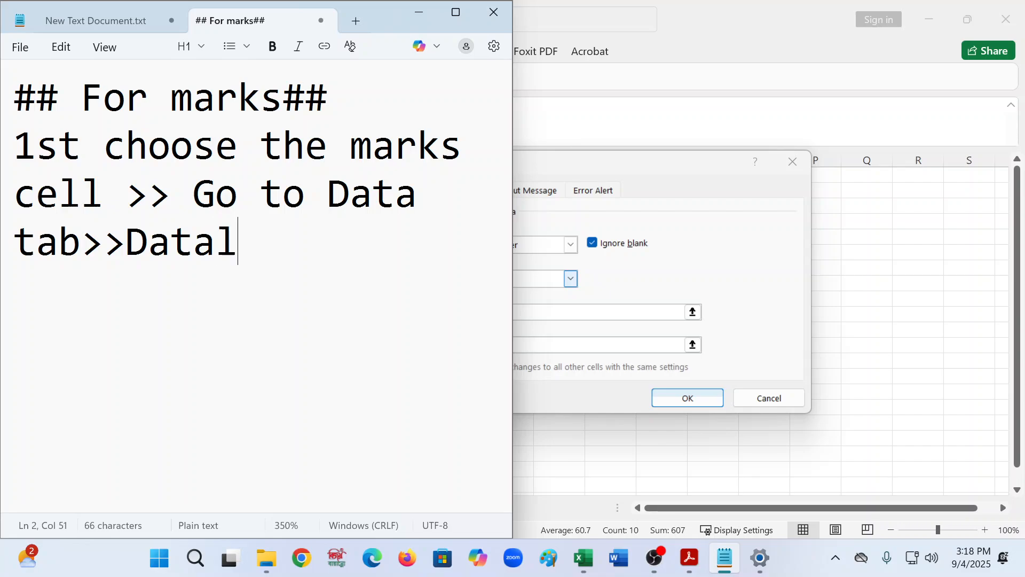
key(BackSpace)
text(To)
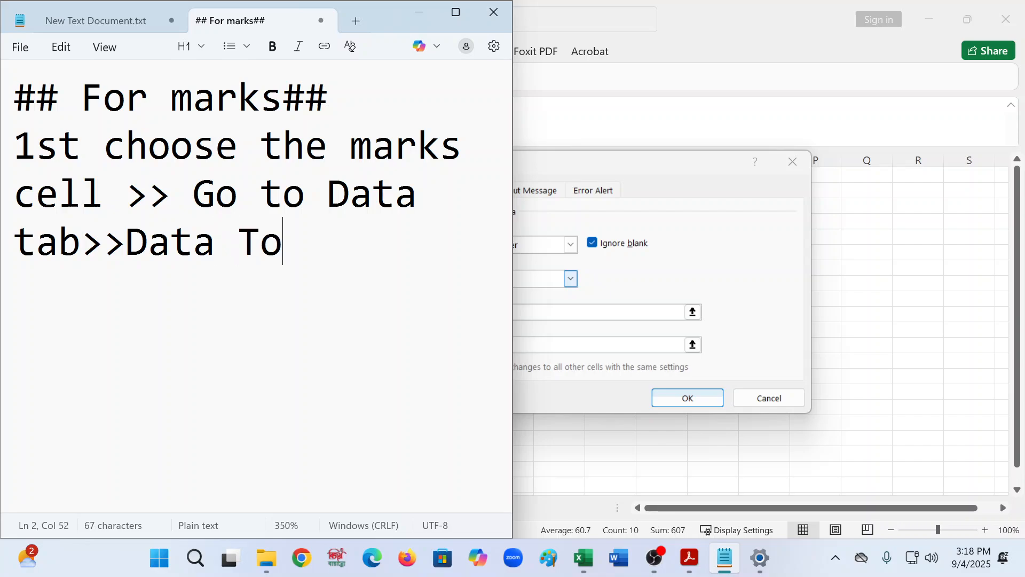
text(ols o)
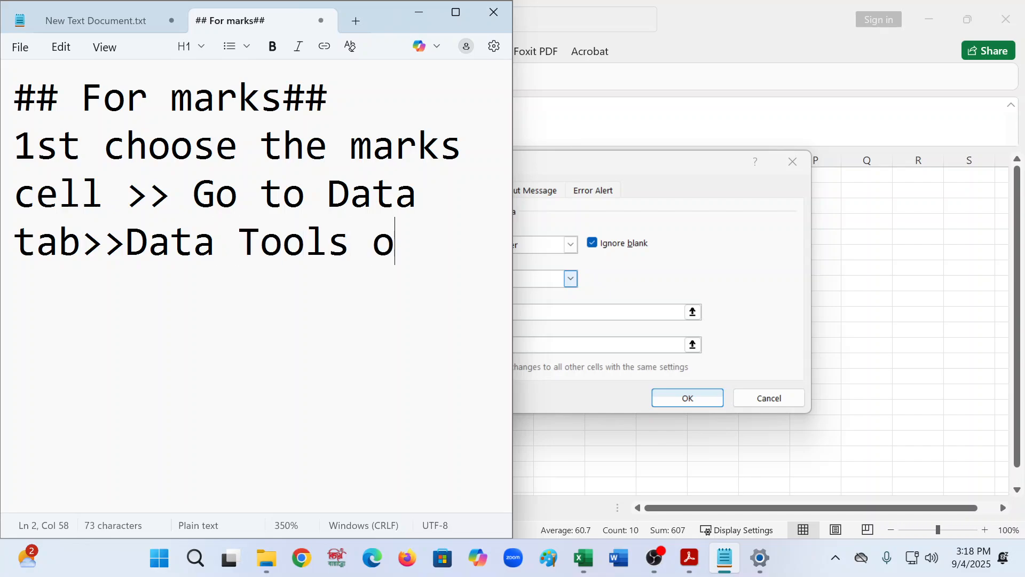
text(ption)
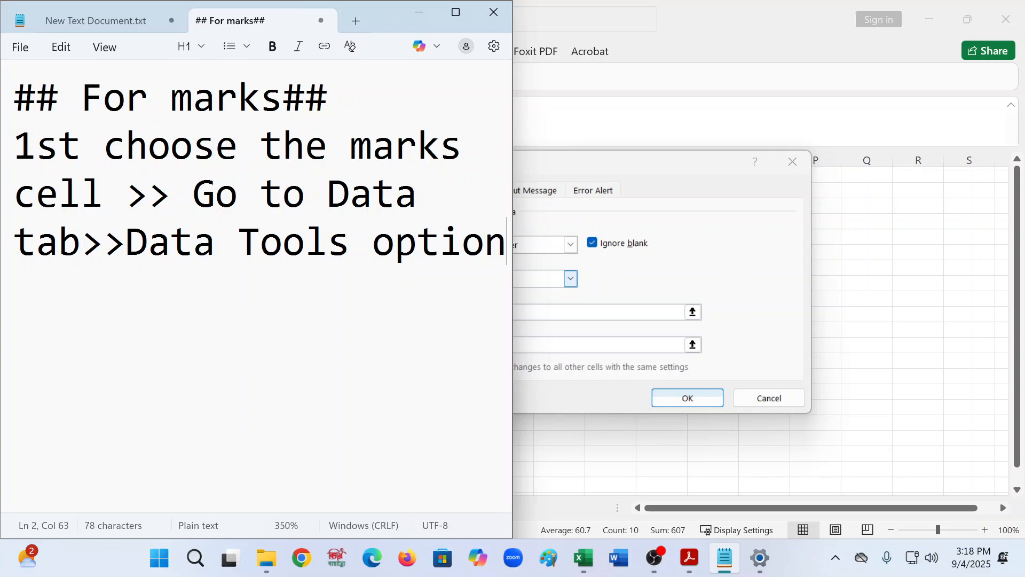
text(>> Da)
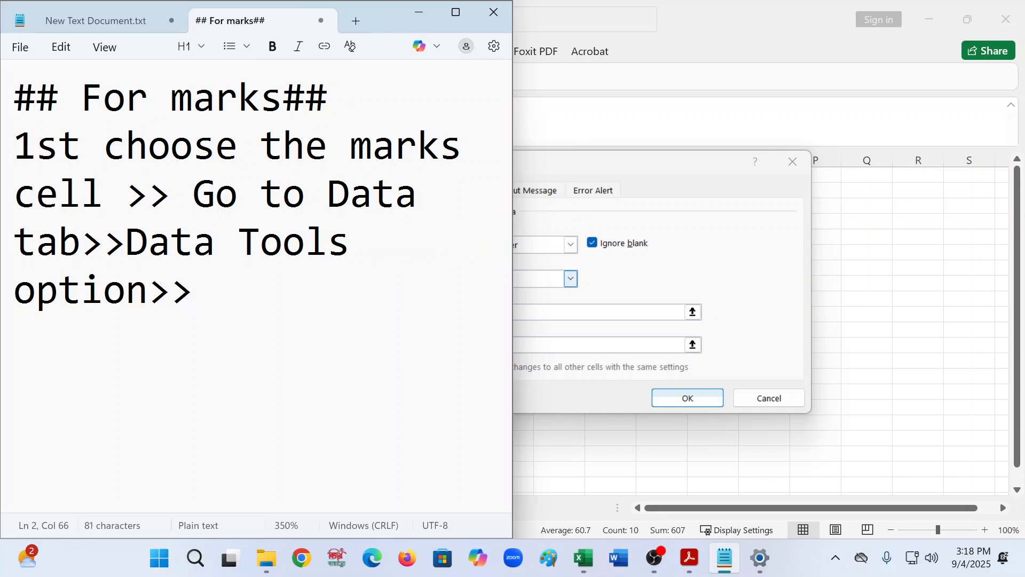
text(ta )
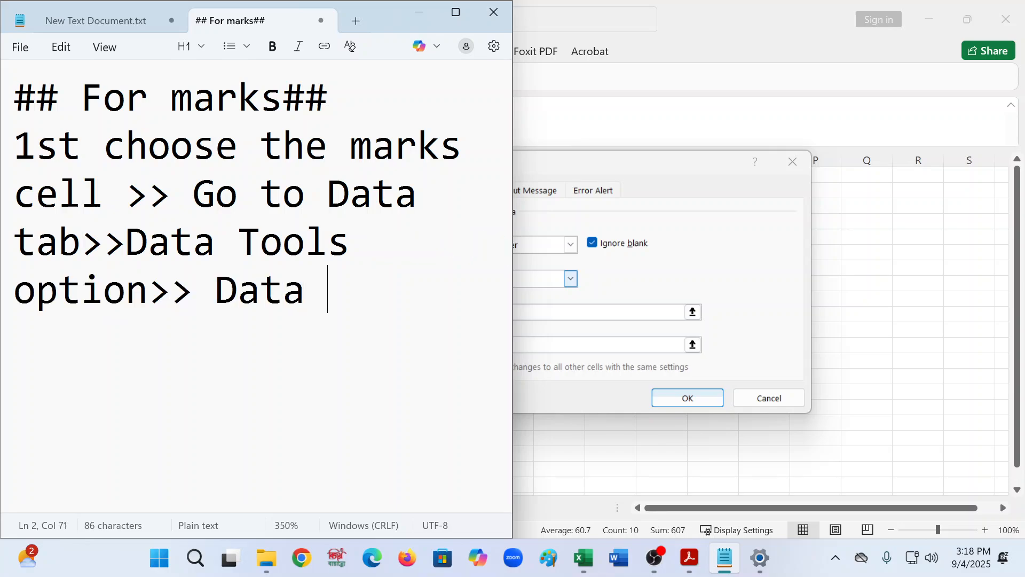
text(Val)
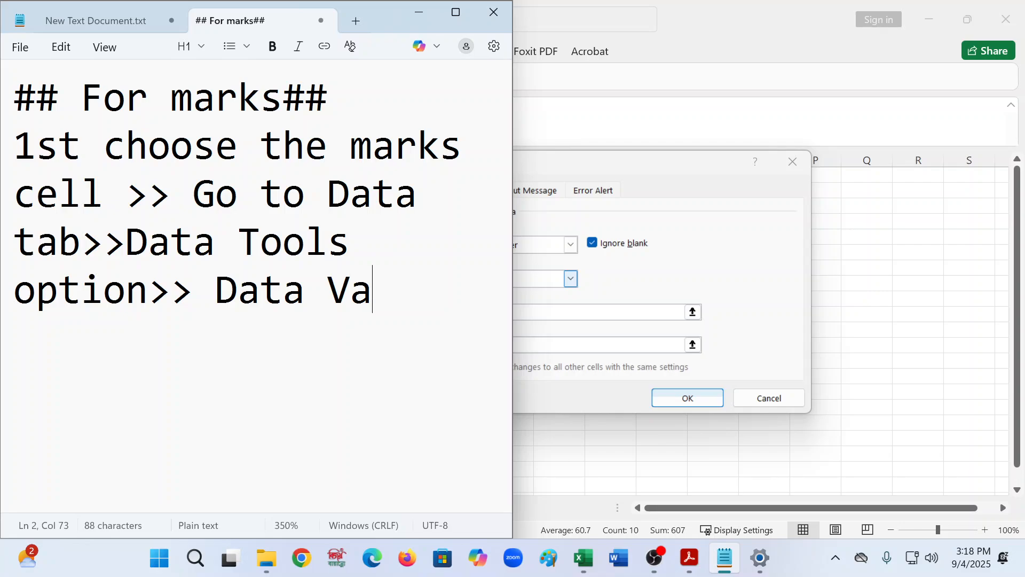
text(i)
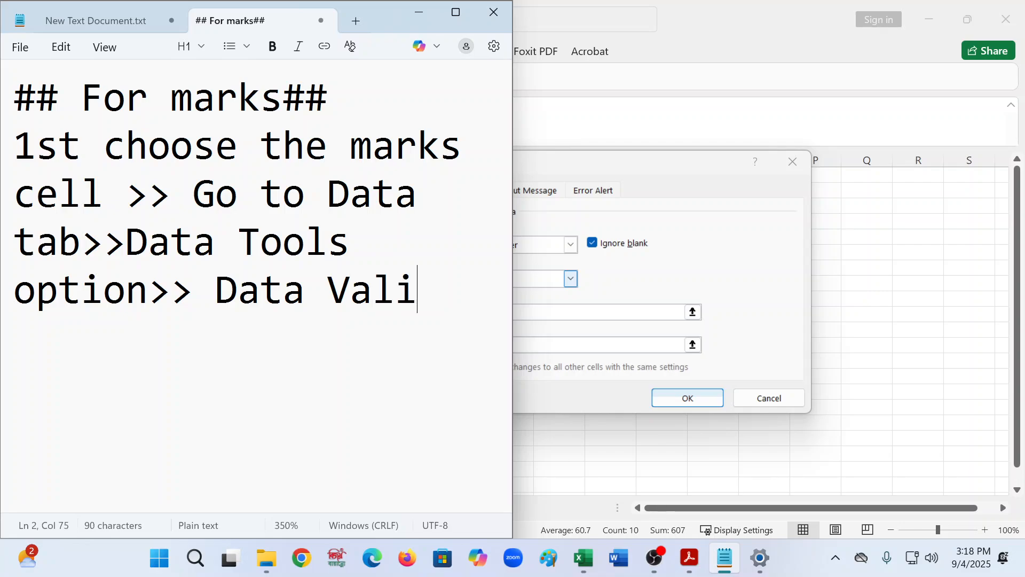
text(dation )
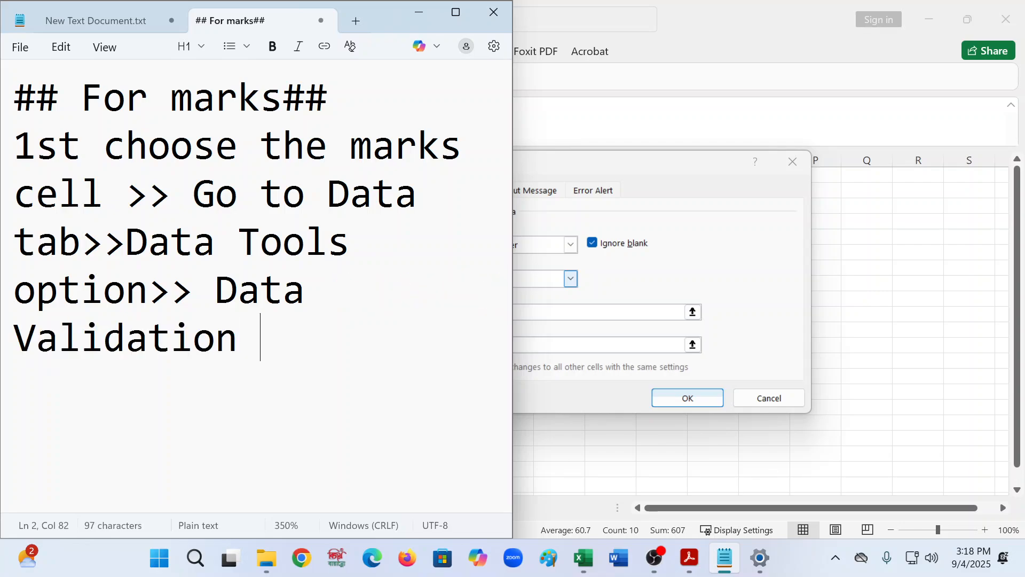
text(Option>> )
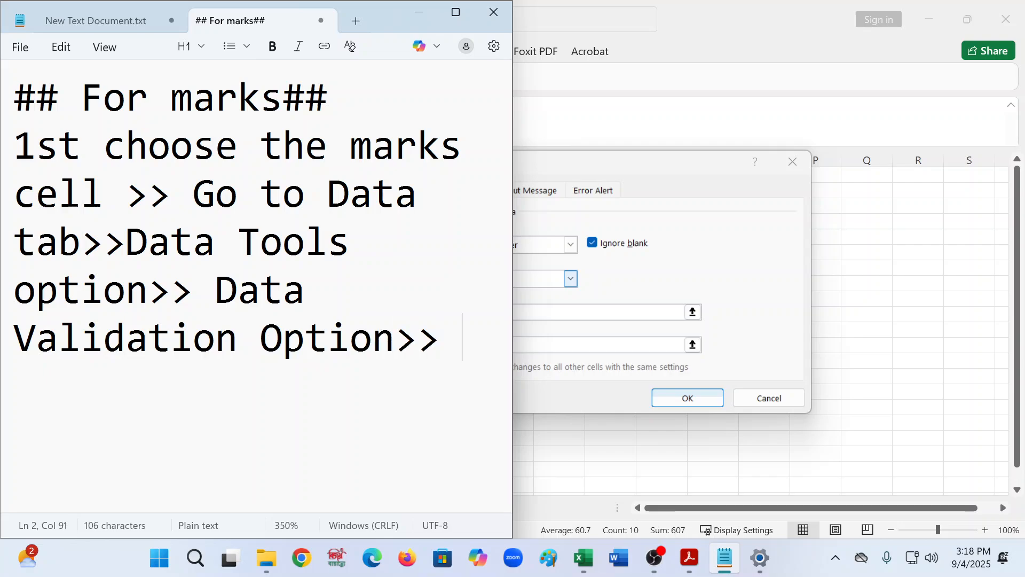
text(Data )
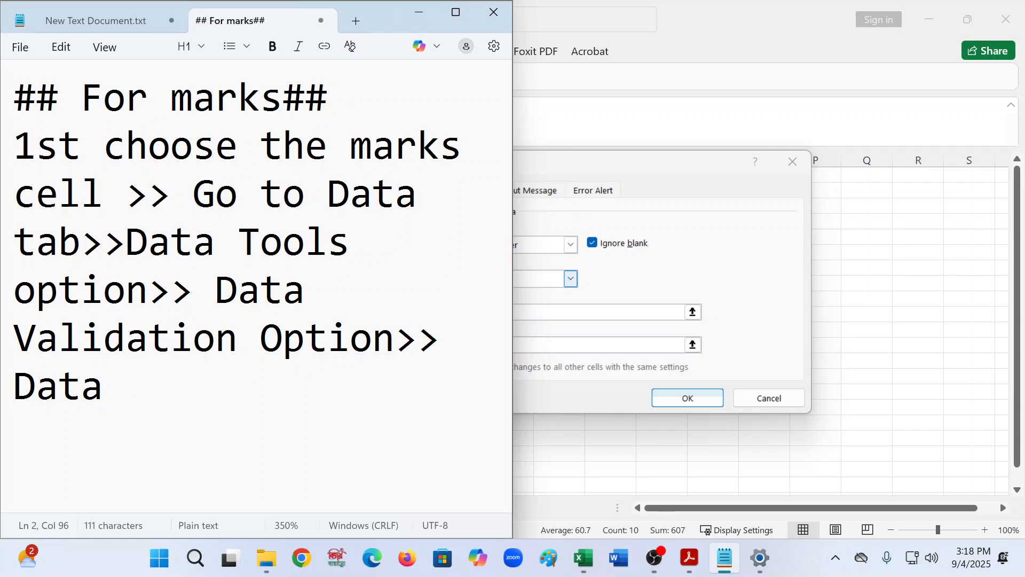
text(Val)
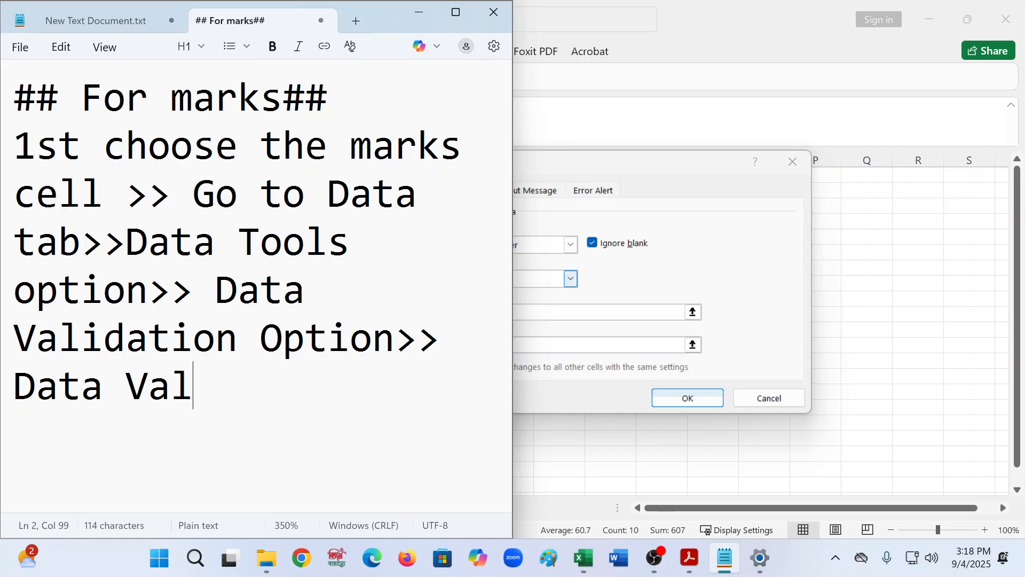
text(idat)
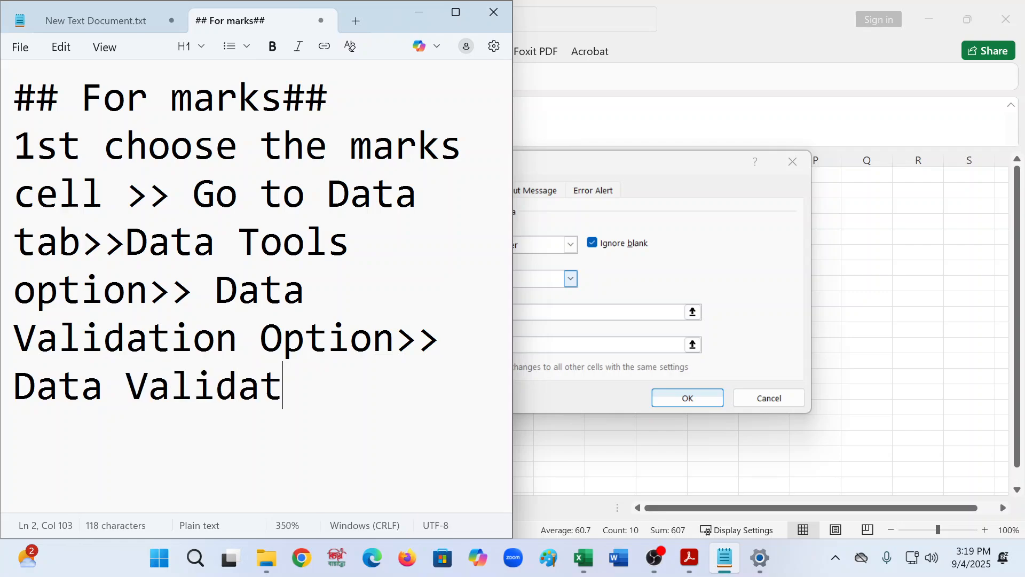
text(ion po)
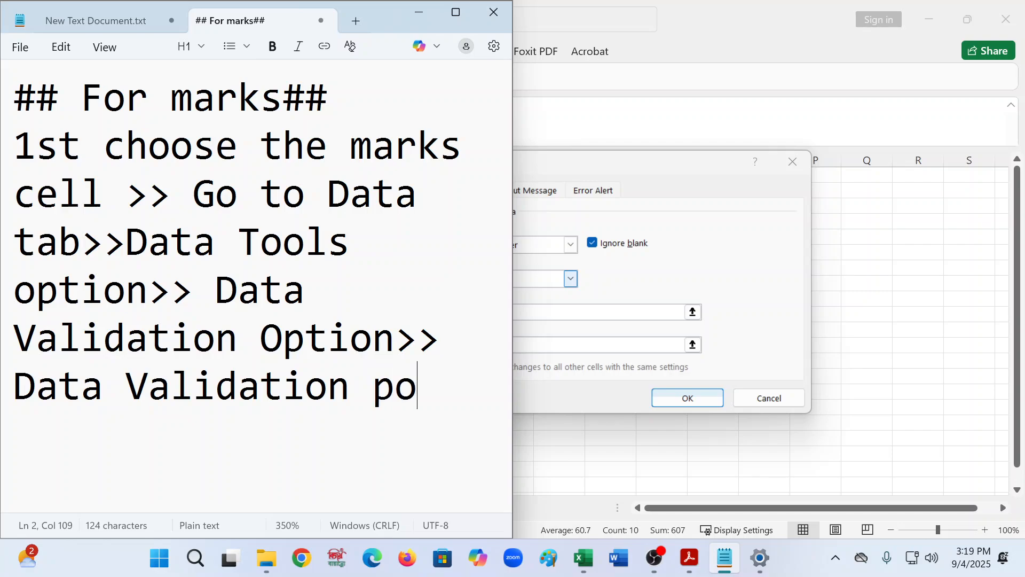
text(p up )
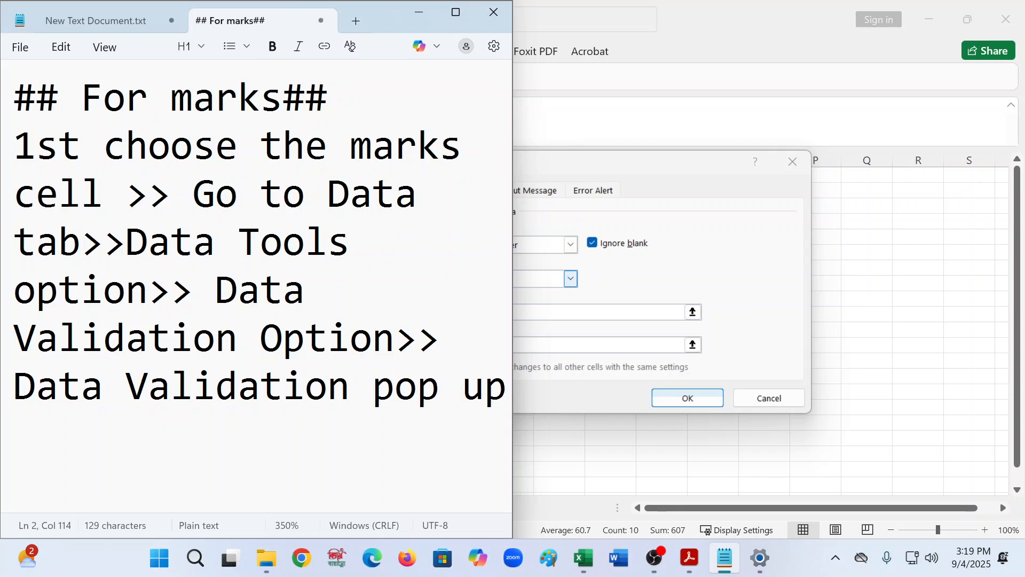
text(box)
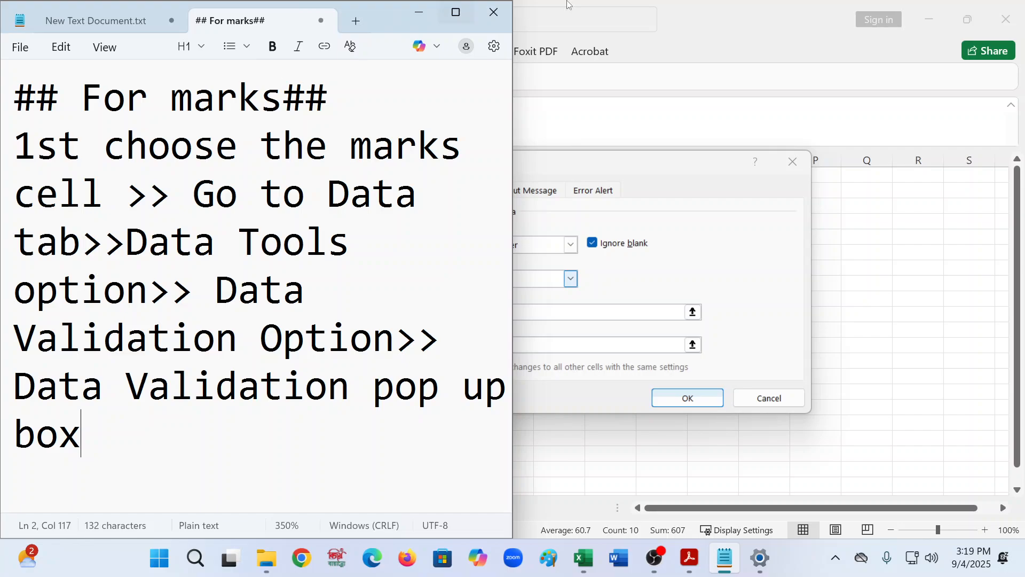
- Maximize Notepad and add a new note line reading "Allow Field>> Whole Number"
click(455, 13)
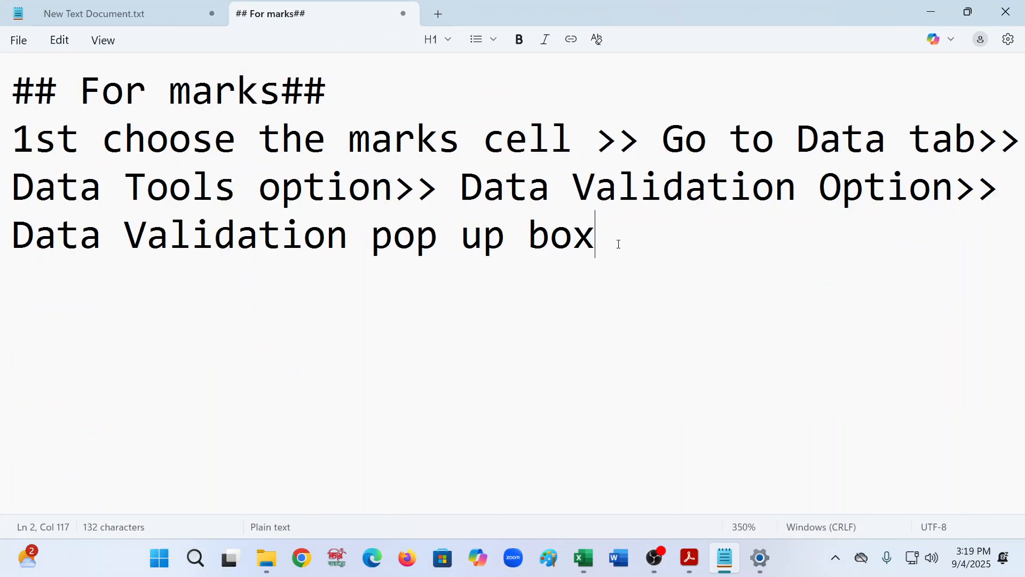
key(Return)
text(Allo)
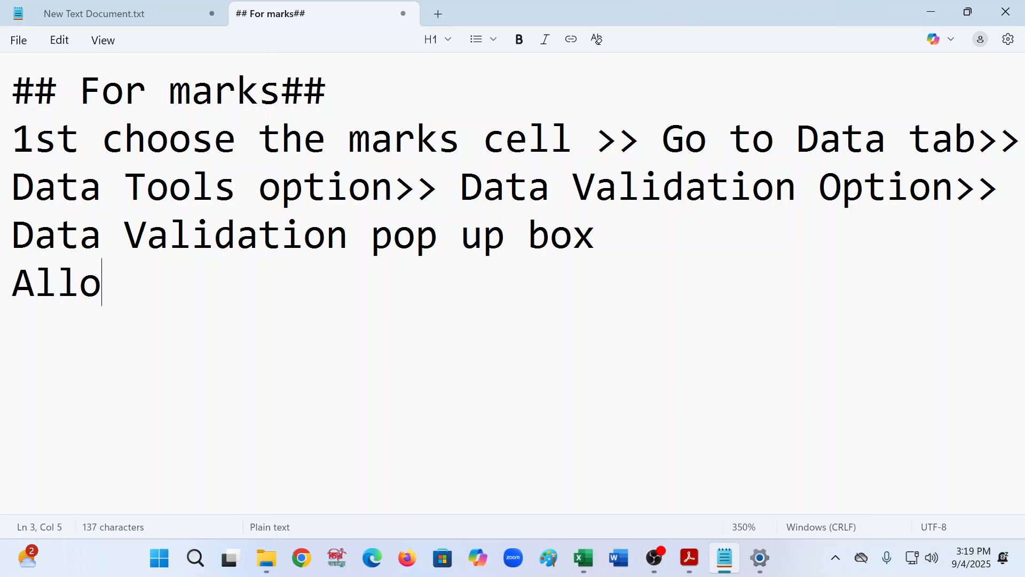
text(w Fi)
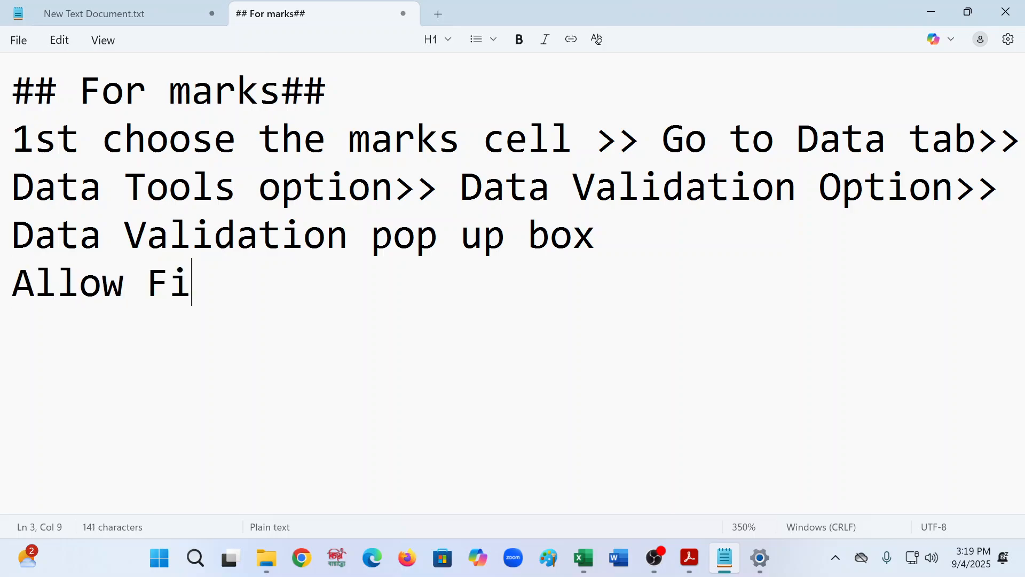
text(eld)
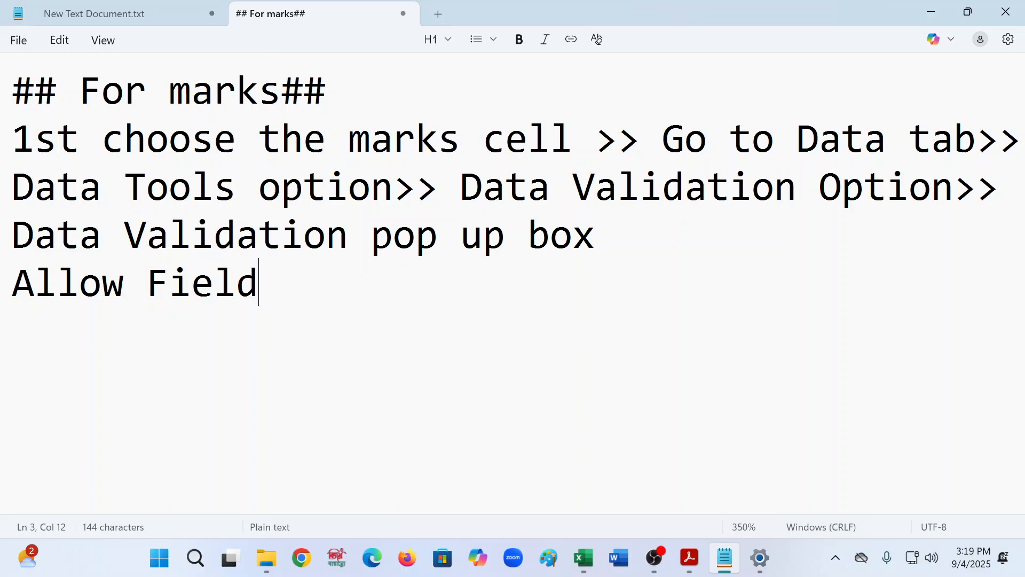
text(>> Wh)
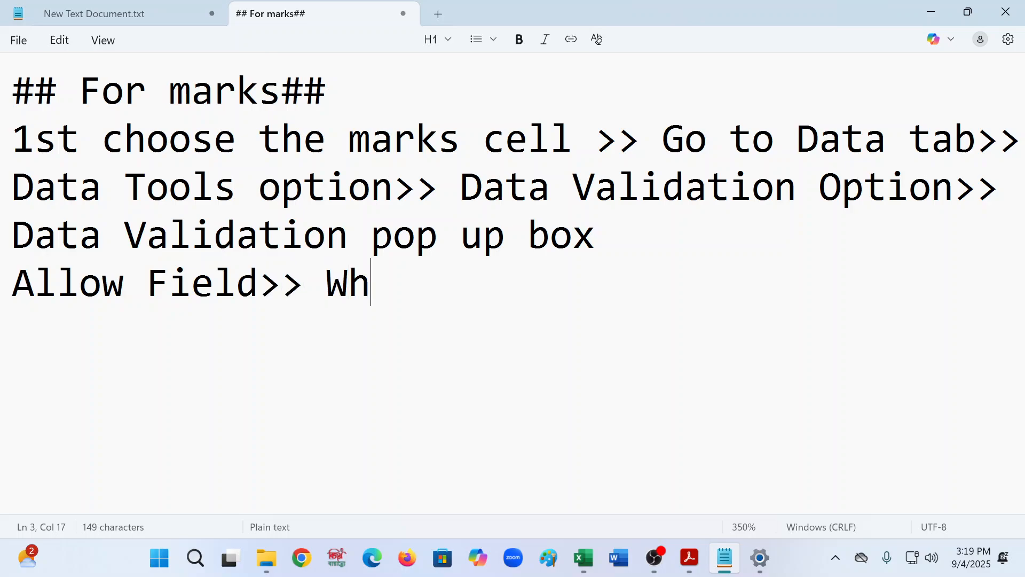
text(ole Number)
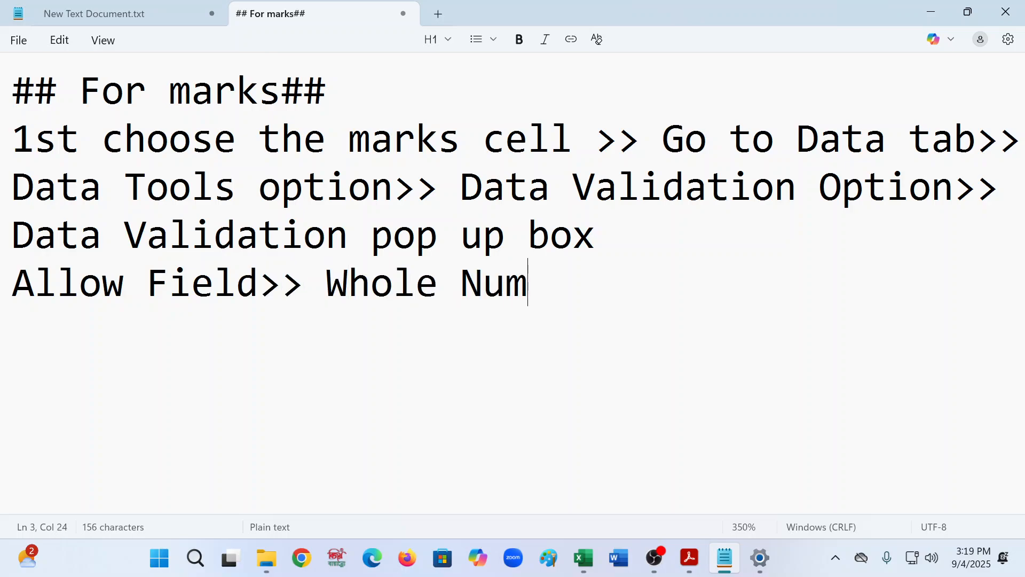
key(Return)
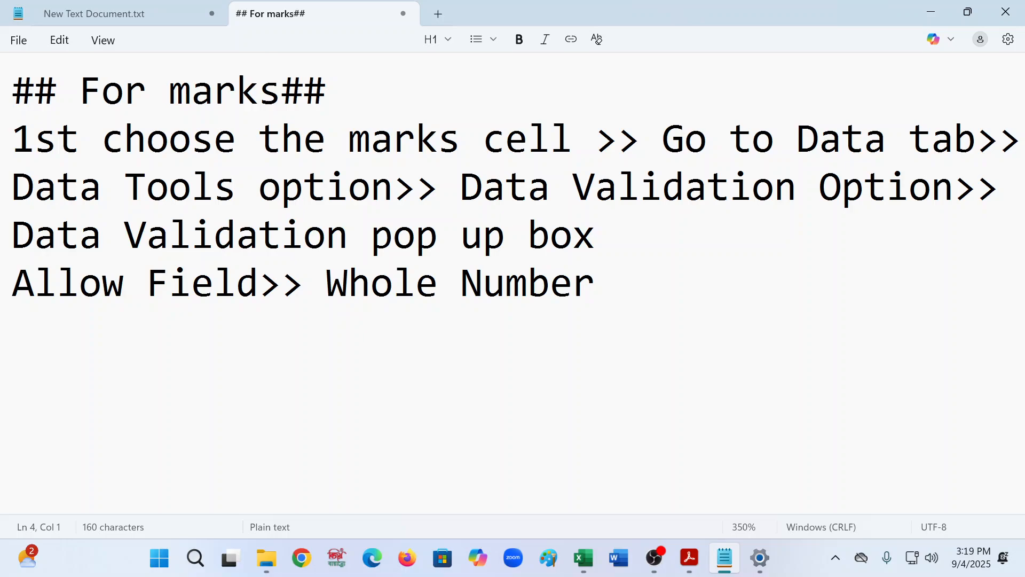
- Add the next note line reading "Data Field>> Between"
text(Da)
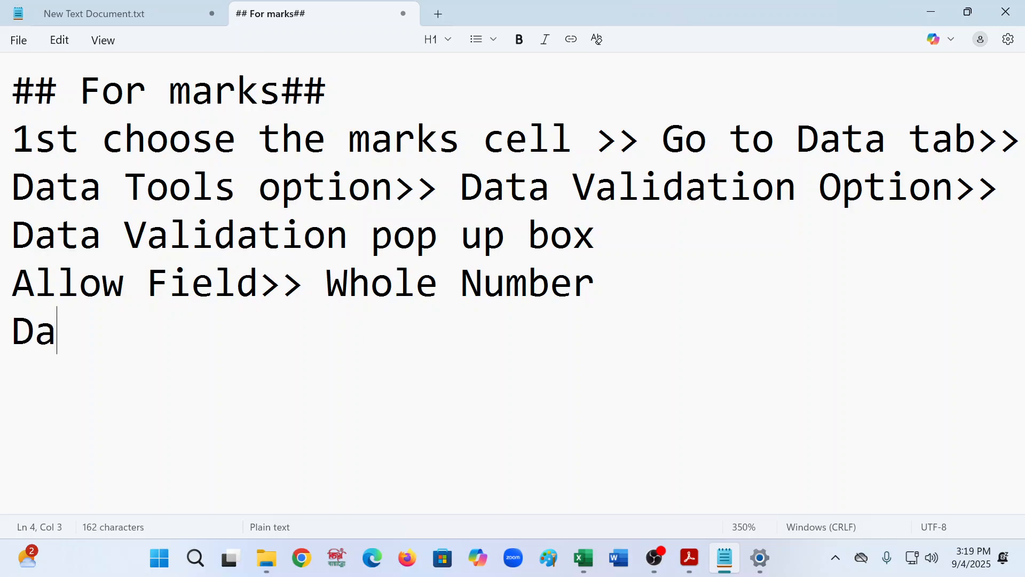
text(ta Fi)
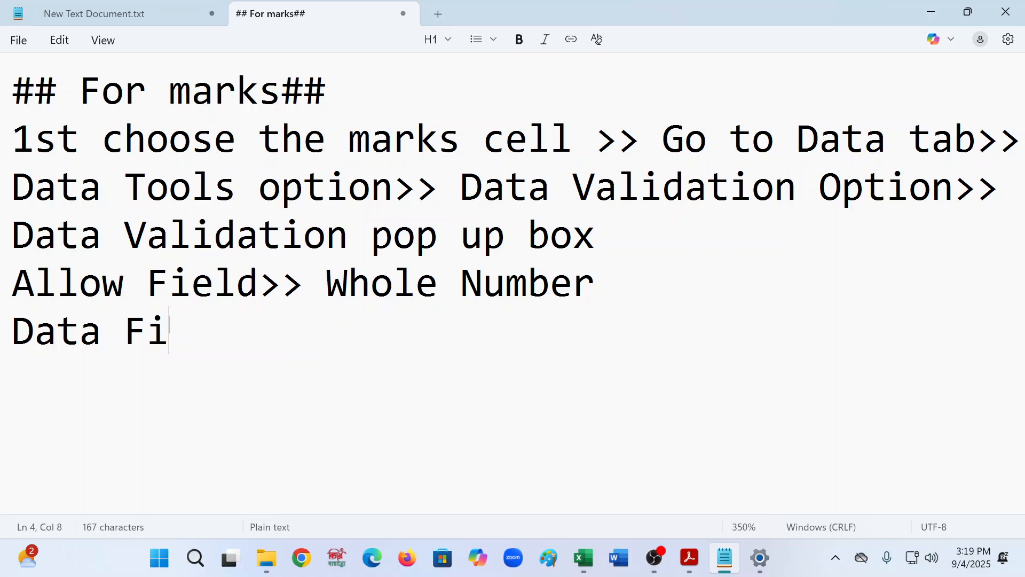
text(eld>> Be)
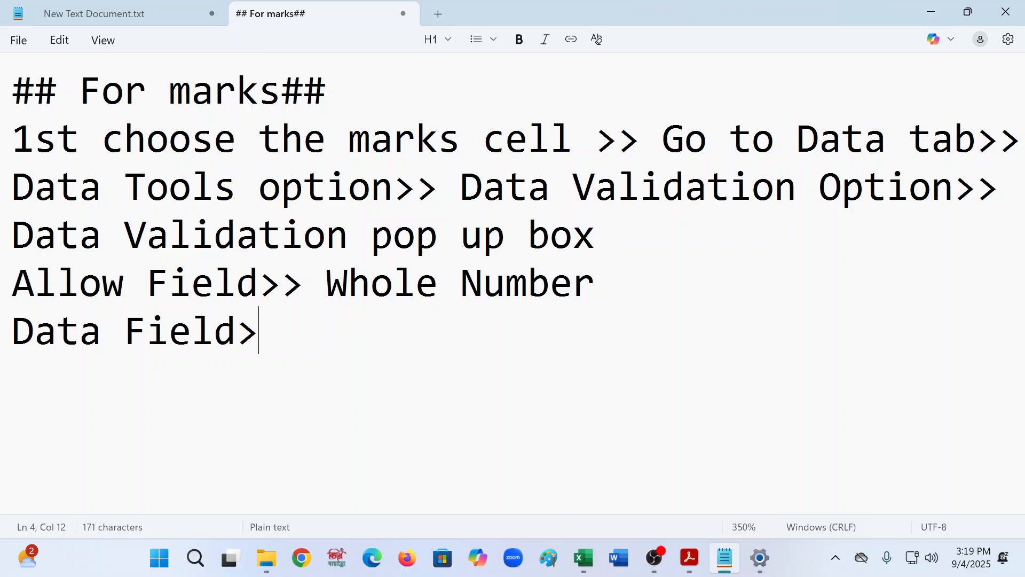
text(tweem)
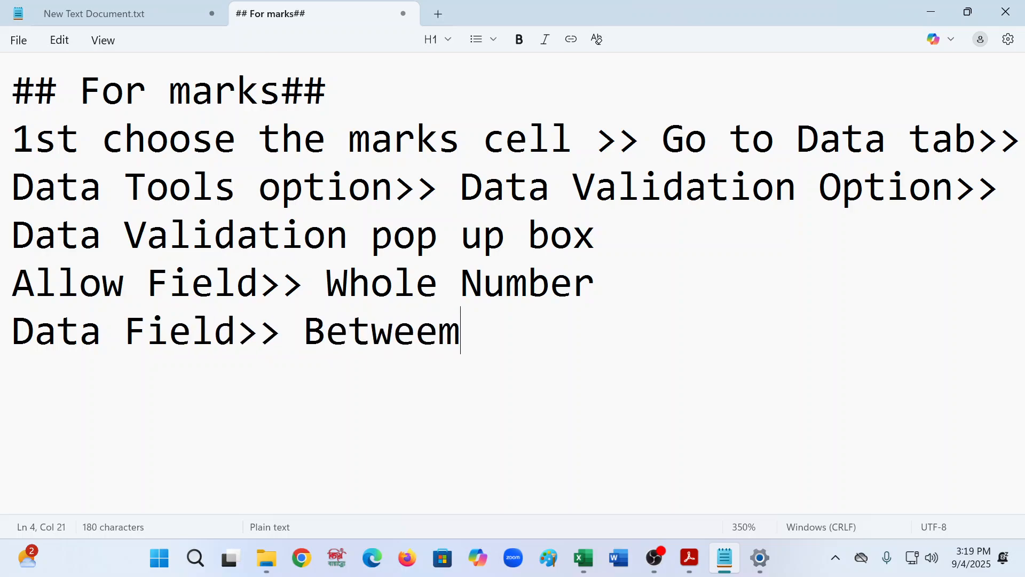
key(BackSpace)
text(n)
- Add a new note line reading "Minmum>>1"
key(Return)
text(M)
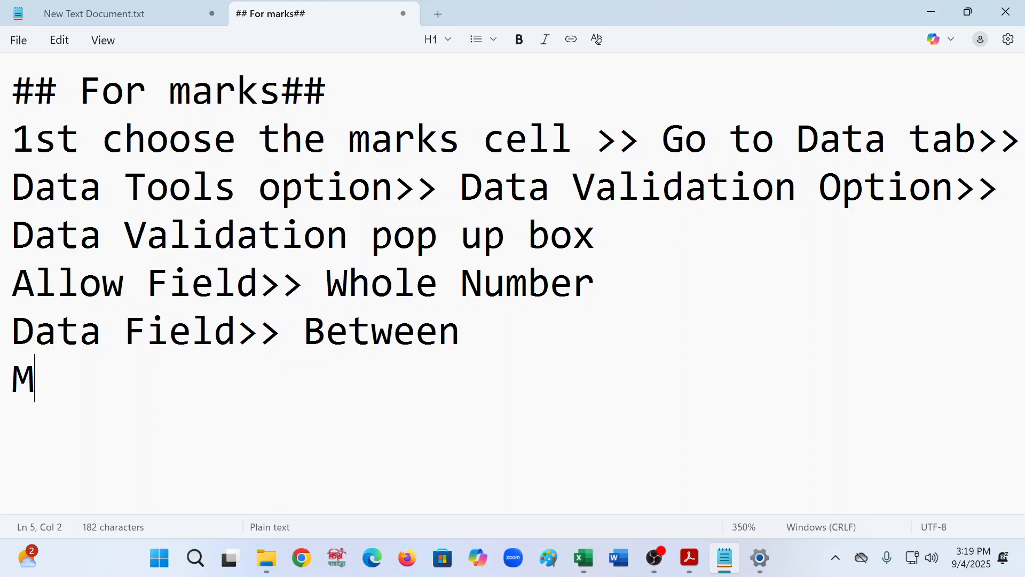
text(inm)
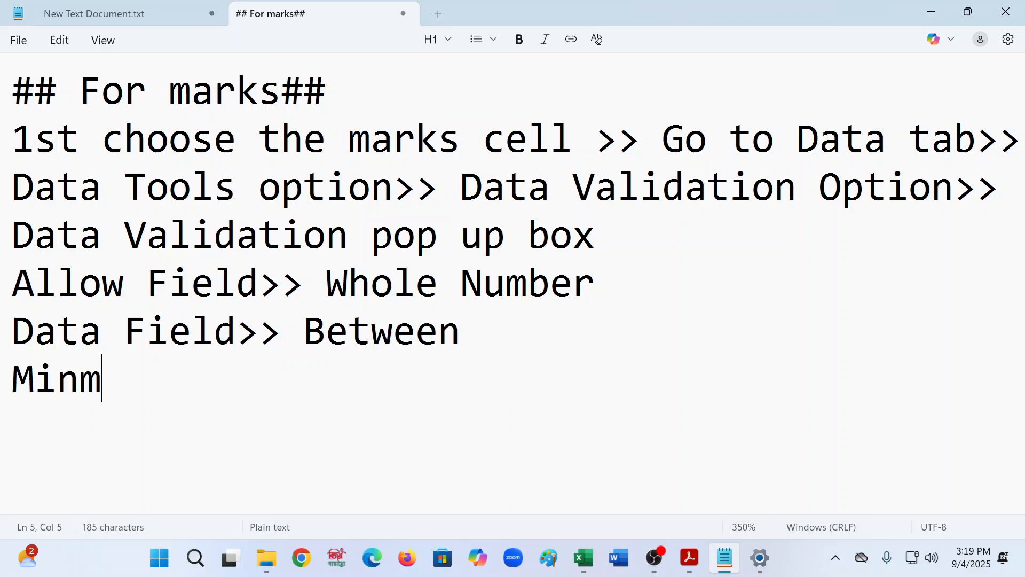
text(um)
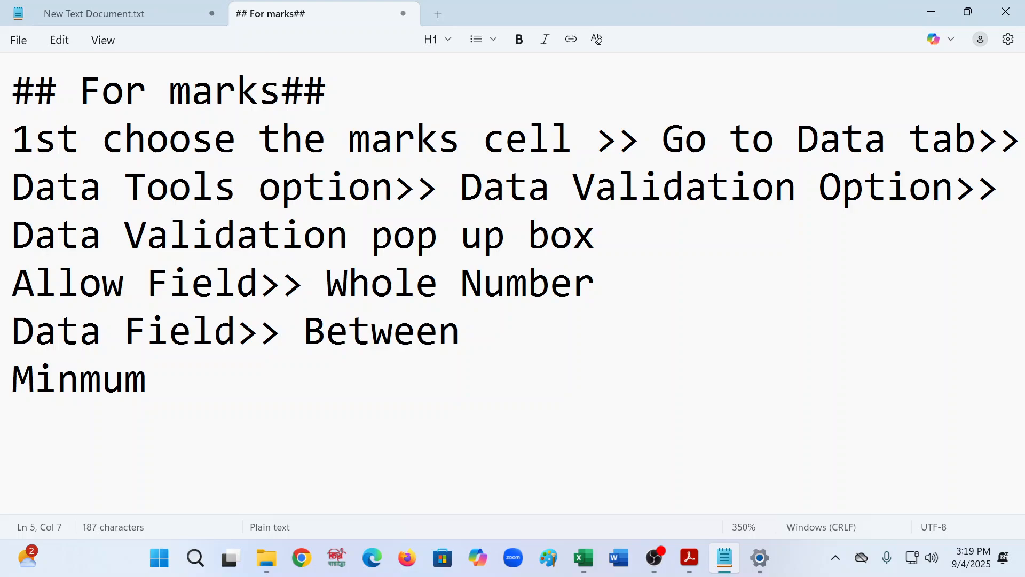
text(>>1)
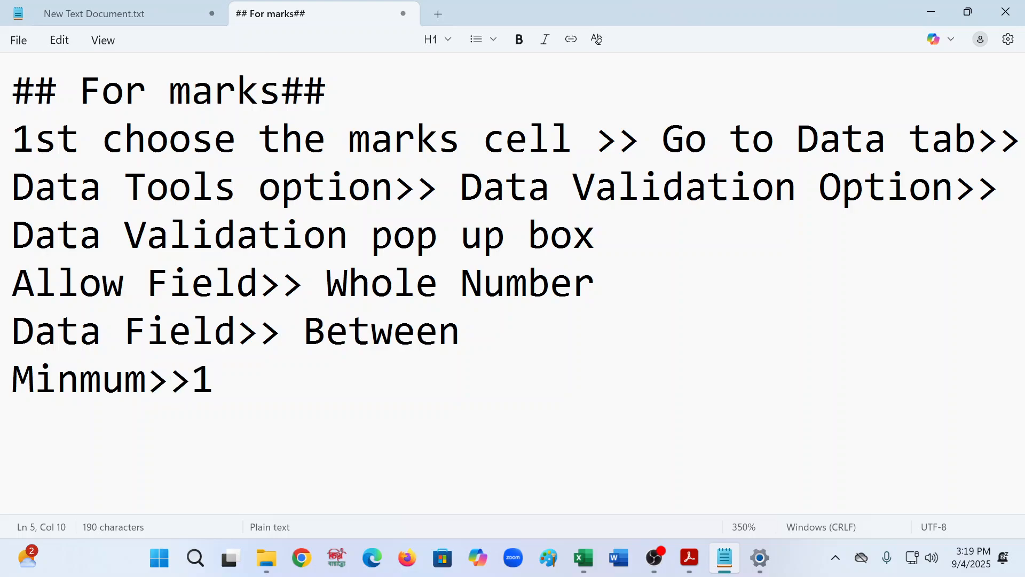
- Add the next note line reading "Maxmum>10" and start a new line
key(Return)
text(Ma)
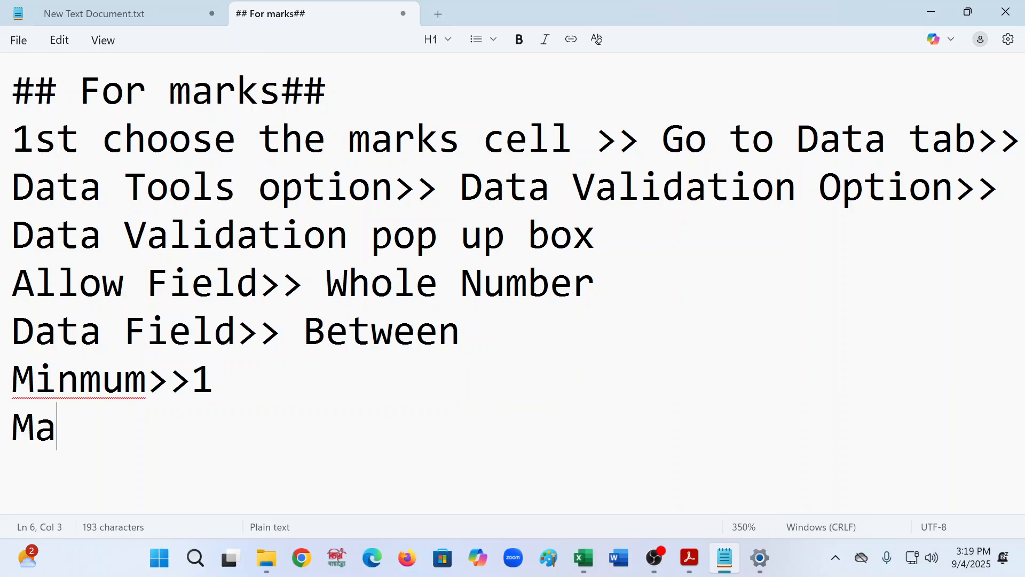
text(xmum)
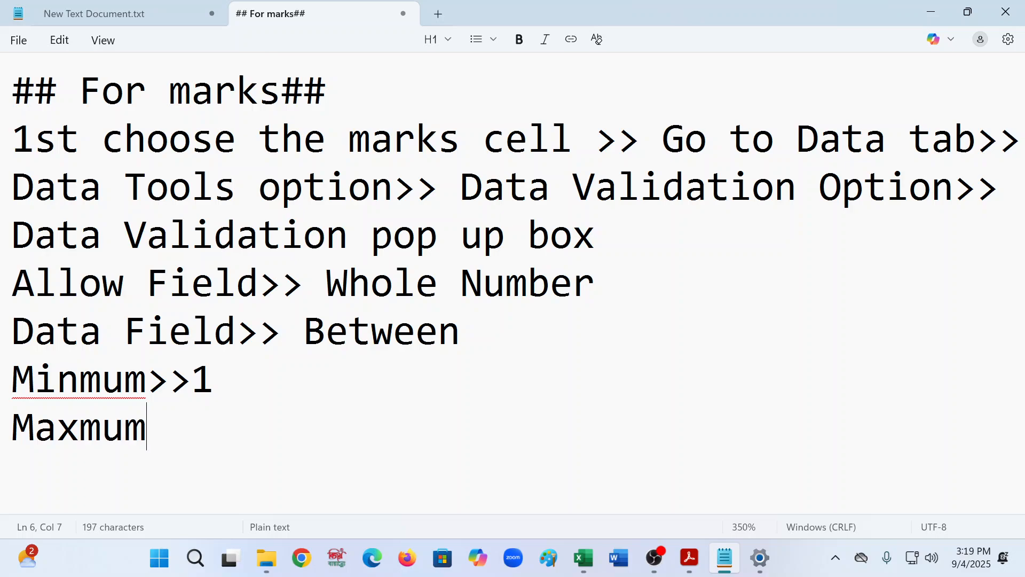
text(>10)
key(Return)
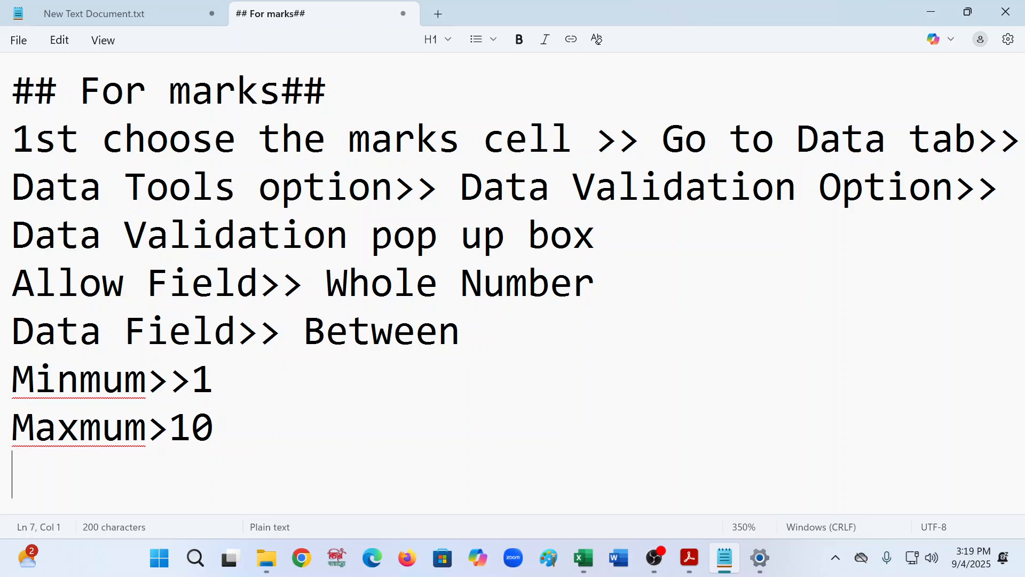
- Correct the spellings to "Maximum" and "Minimum" and change the maximum note value to 100
click(80, 425)
right_click(81, 426)
click(37, 470)
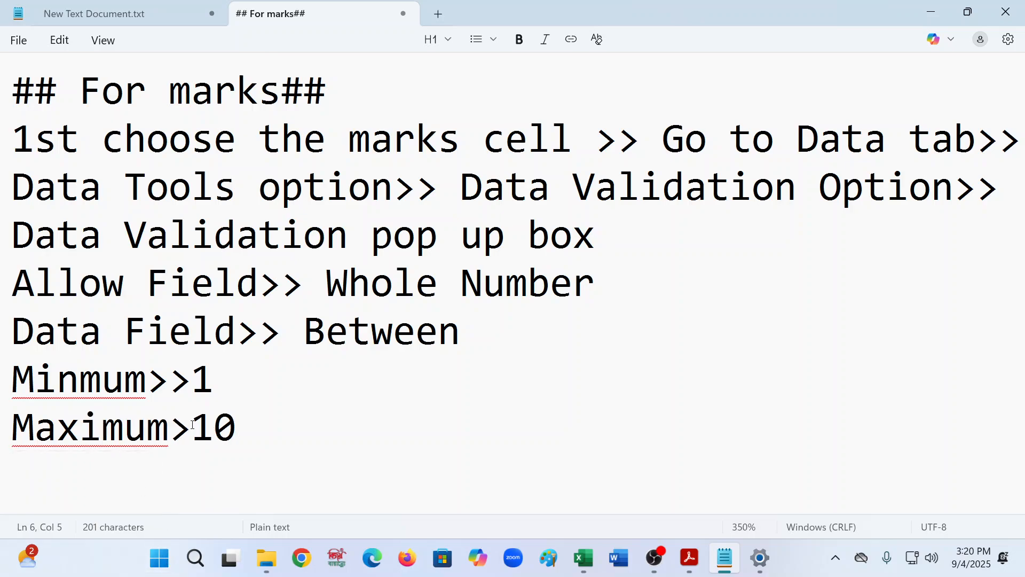
click(79, 378)
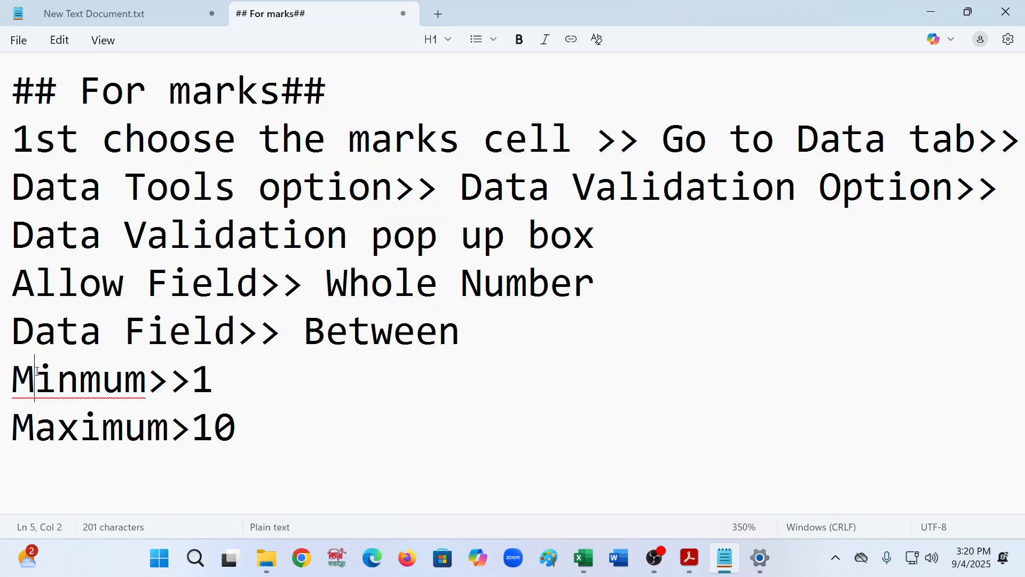
right_click(79, 378)
click(27, 421)
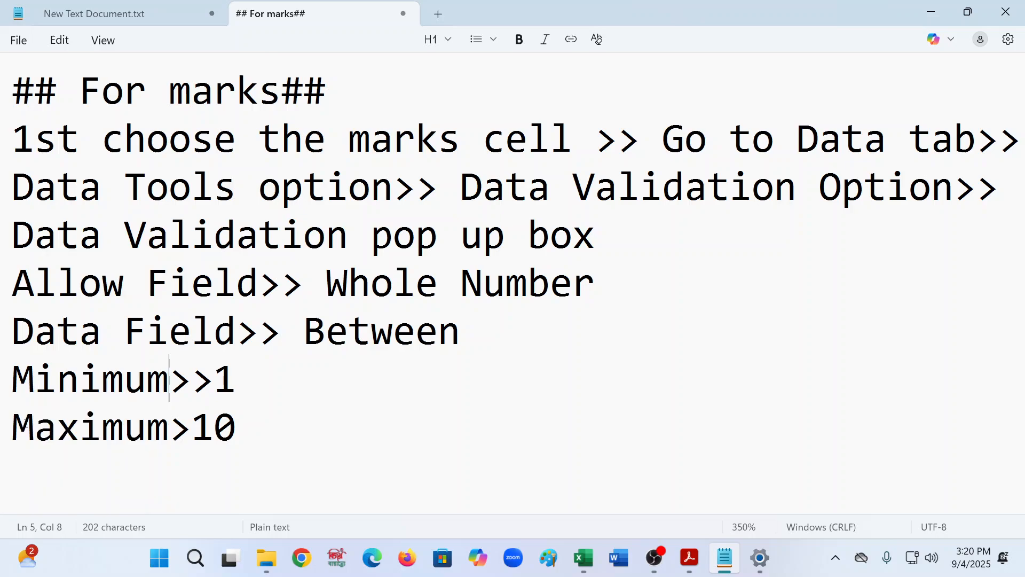
click(240, 429)
text(0)
- Review the marks validation requirement in the PDF task sheet
mouse_move(689, 558)
click(688, 516)
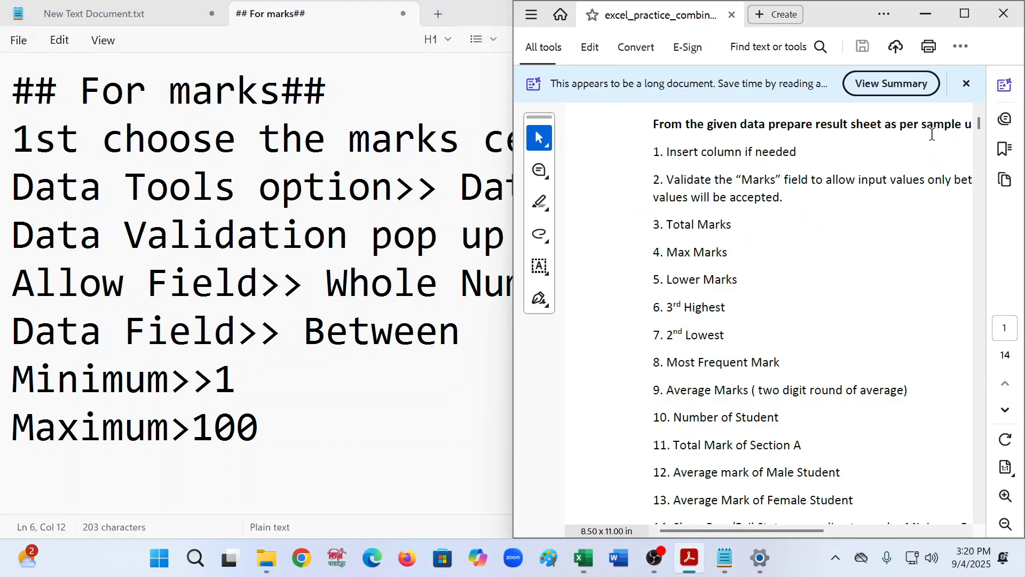
click(966, 84)
drag(719, 530, 809, 531)
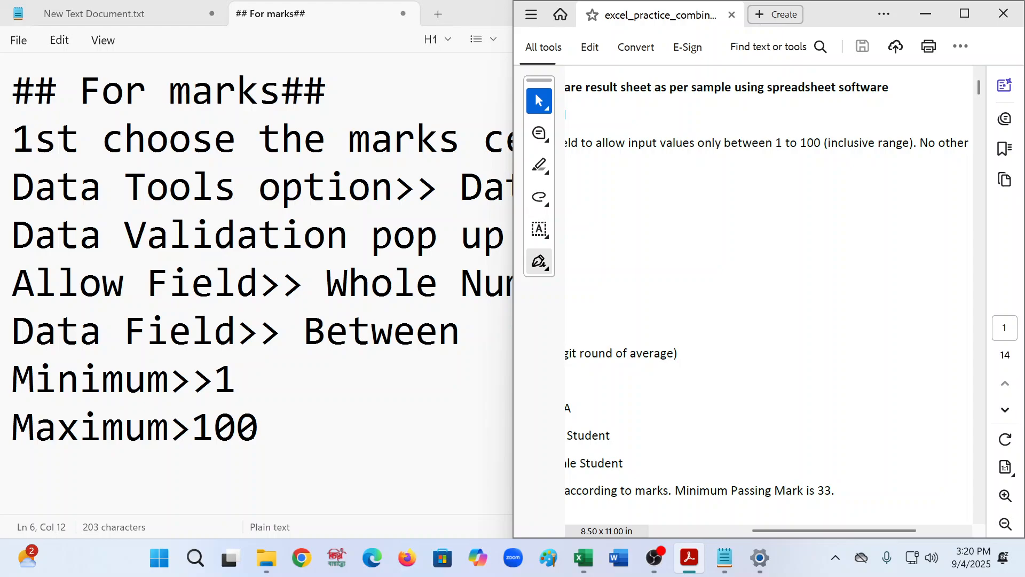
- Start a new line in the notes, then confirm the Data Validation dialog for the marks cells in Excel
click(315, 433)
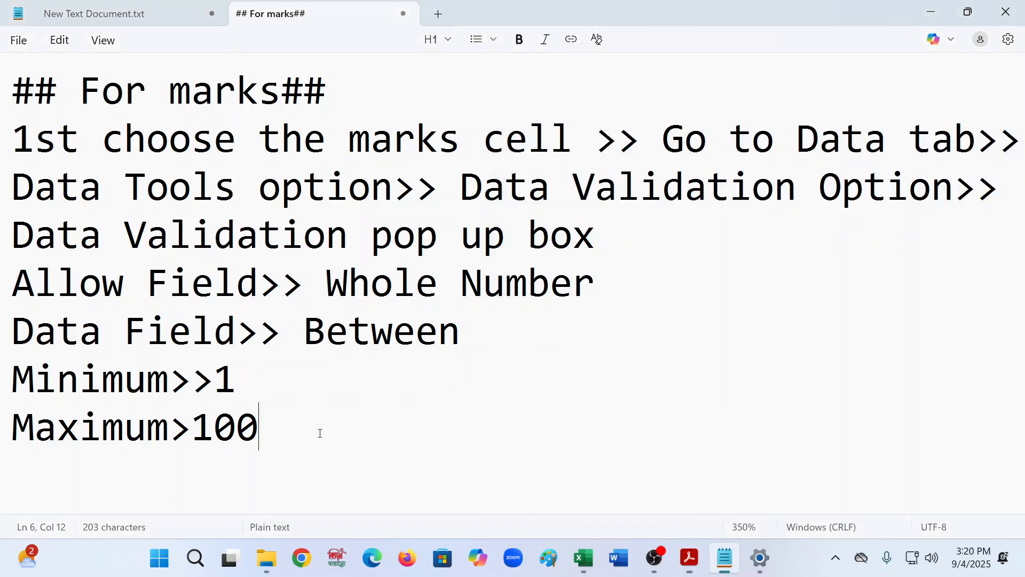
key(Return)
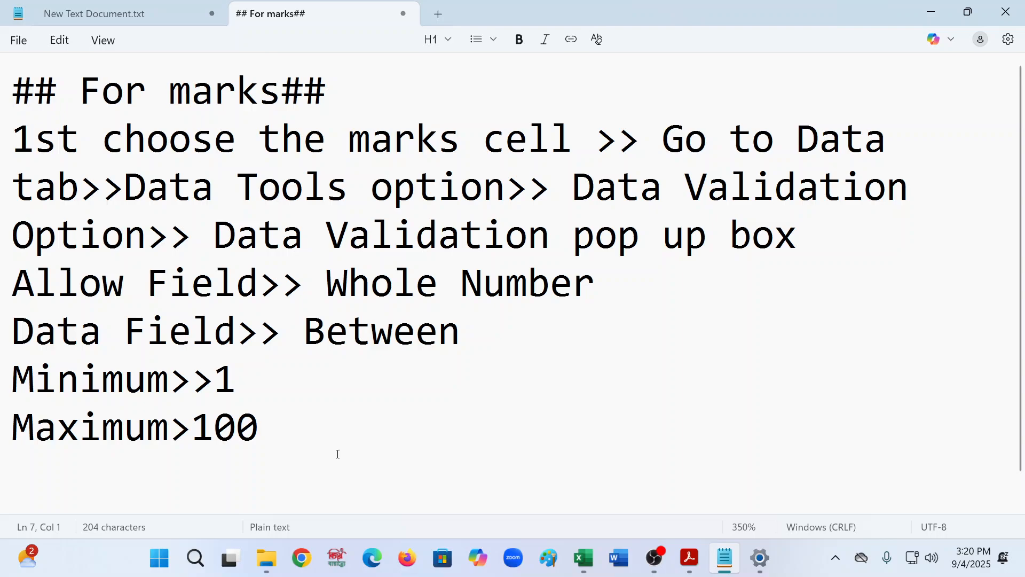
mouse_move(676, 565)
click(583, 558)
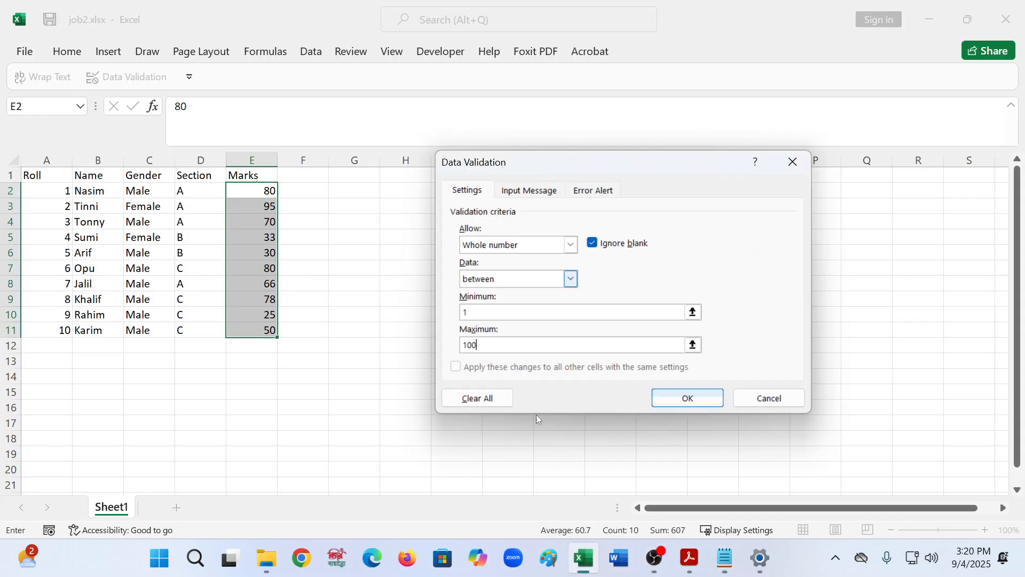
click(661, 406)
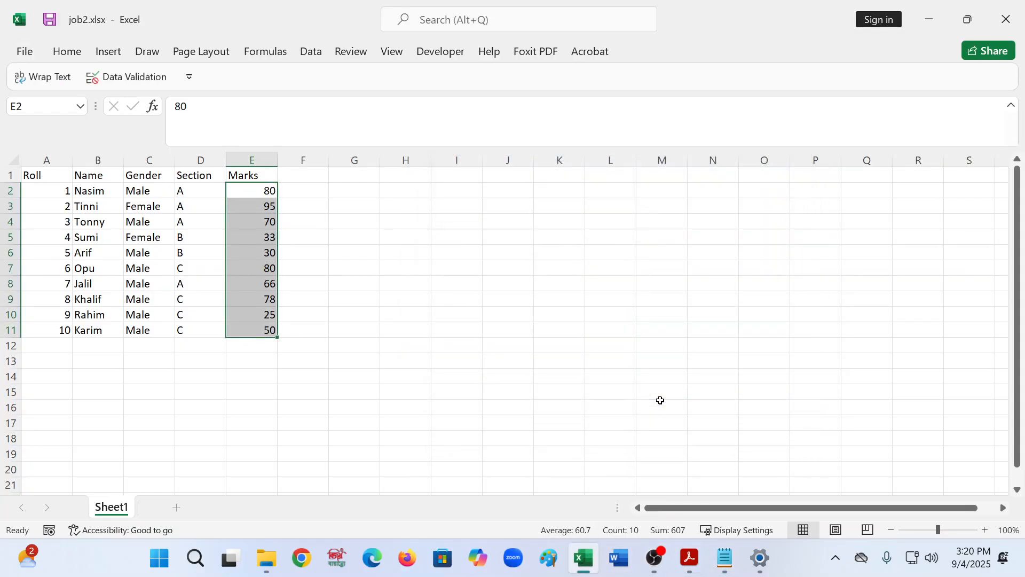
- Examine the validated marks cells in column E
click(350, 358)
click(247, 279)
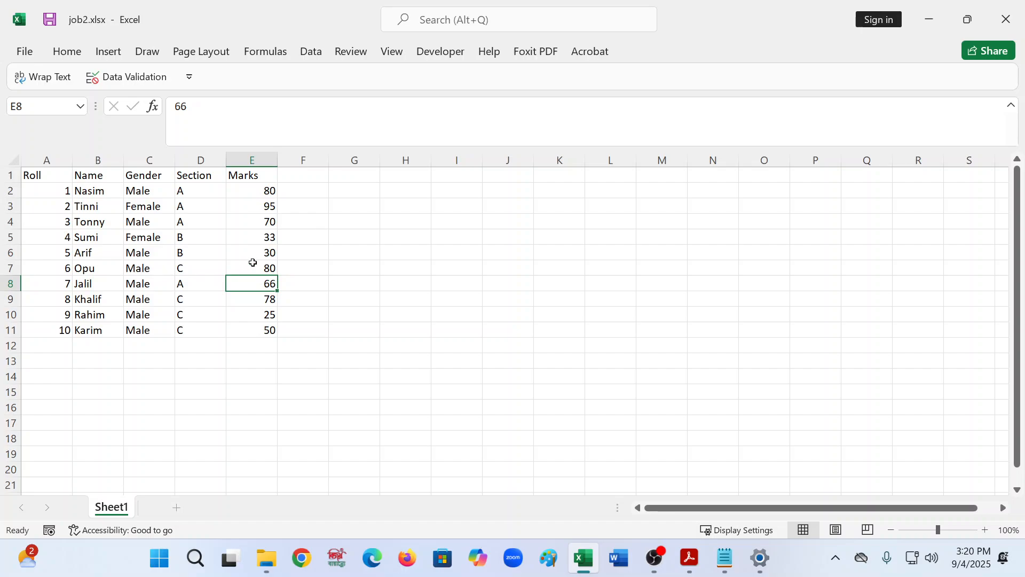
click(254, 264)
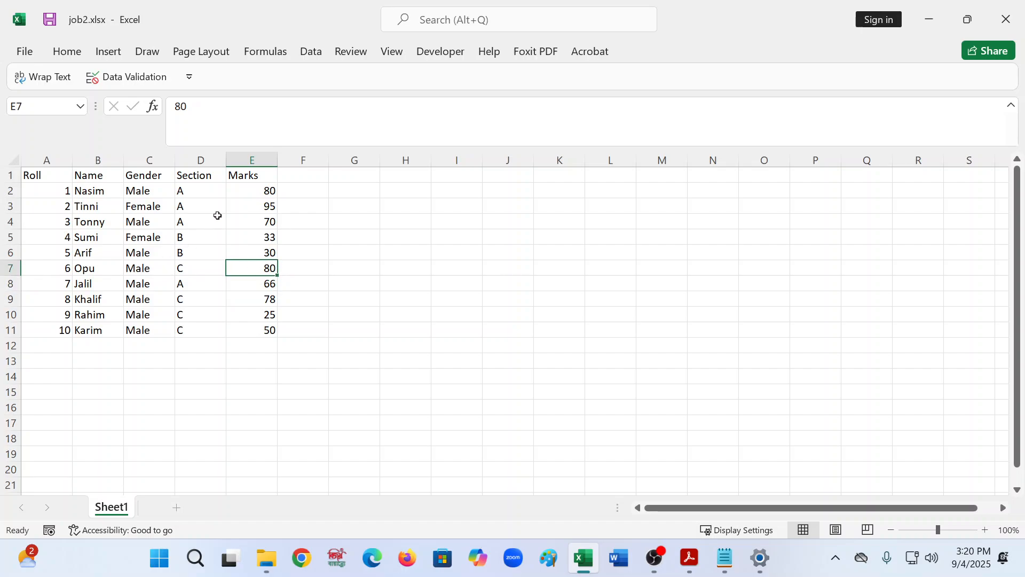
drag(258, 176, 260, 192)
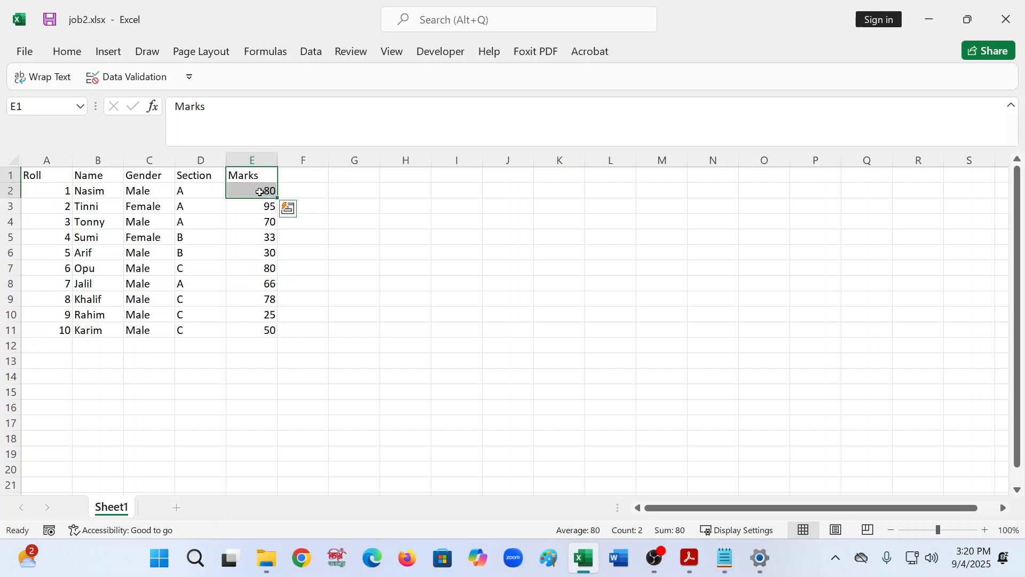
click(260, 194)
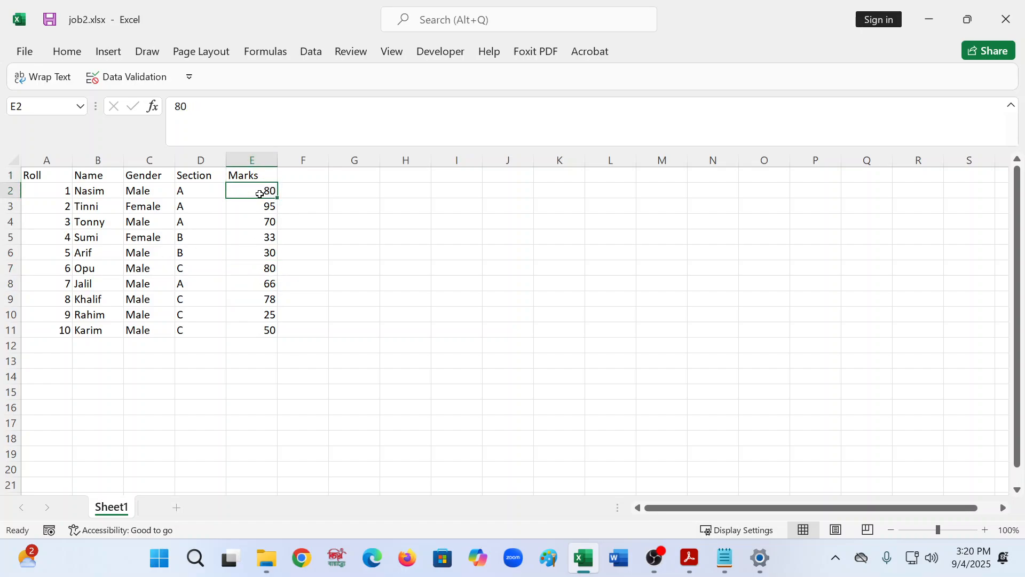
click(250, 263)
drag(262, 196, 270, 337)
click(256, 268)
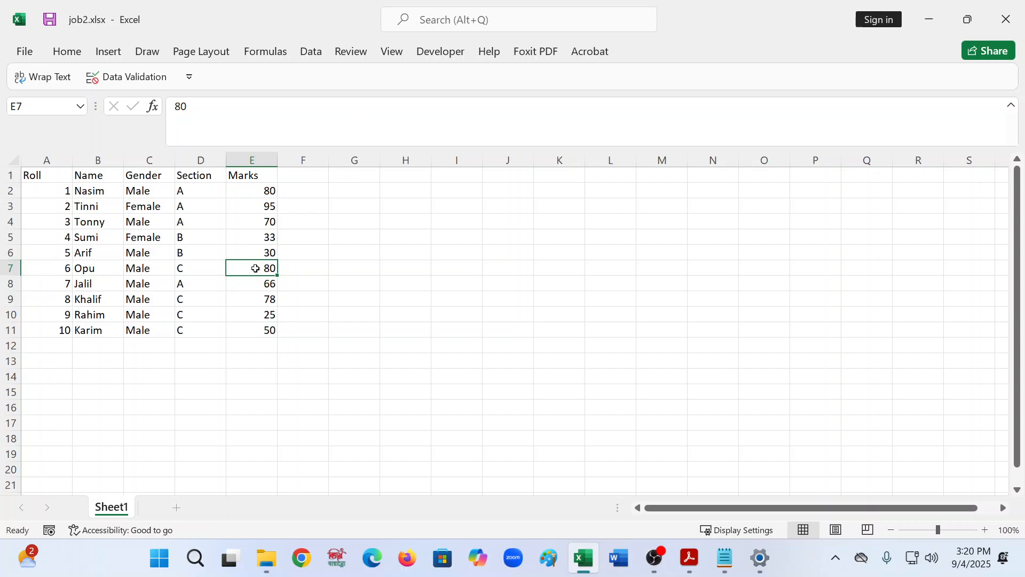
- Test the validation by trying to enter -200 and then 108 in cell E7, cancelling each rejection
text(-)
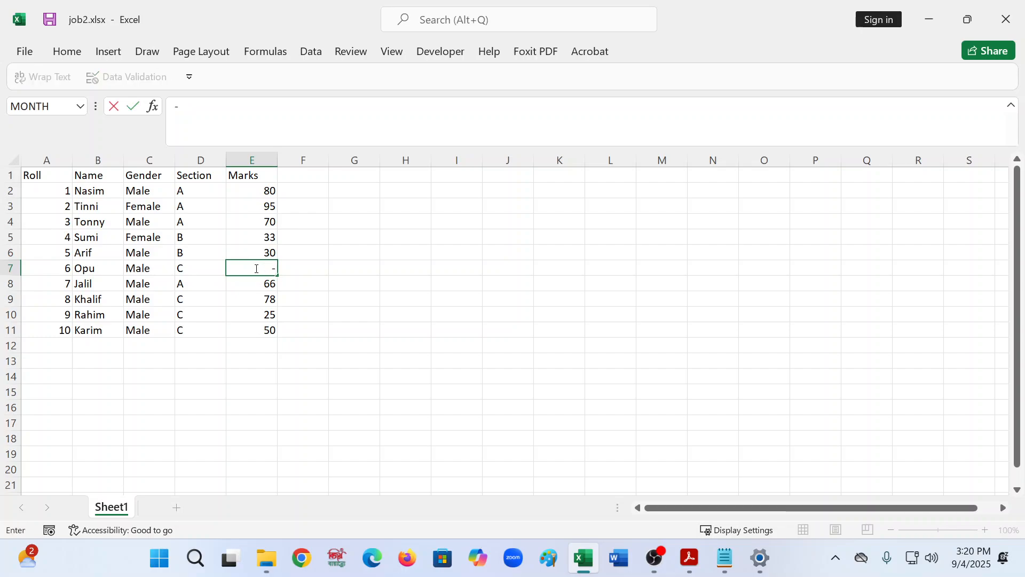
text(200)
key(Return)
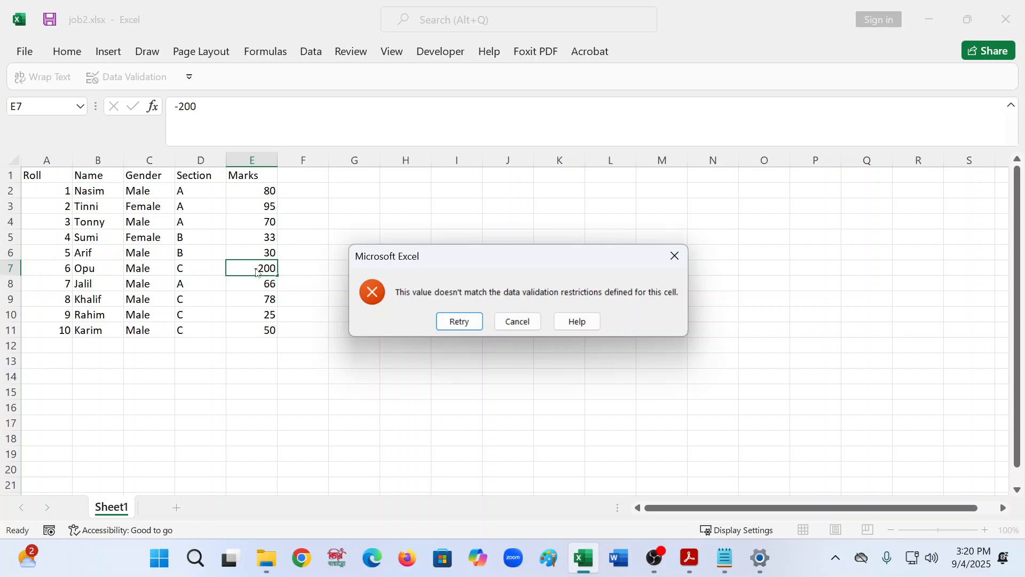
click(496, 325)
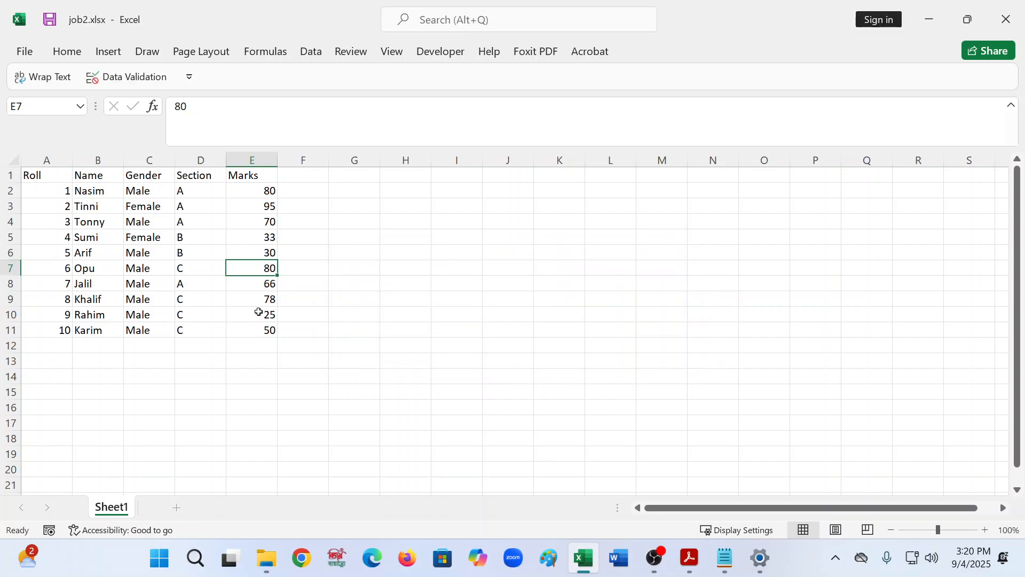
text(108)
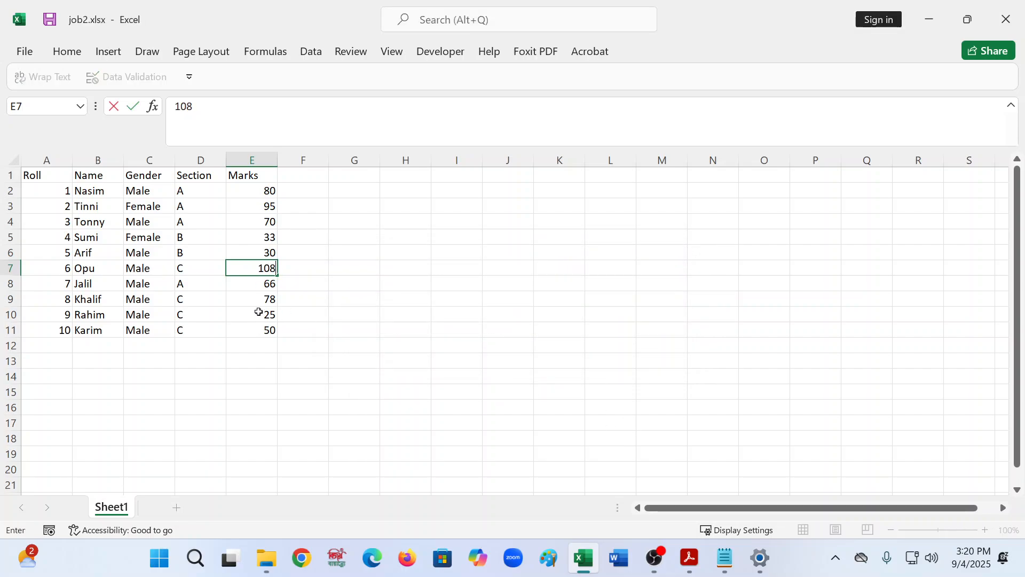
key(Return)
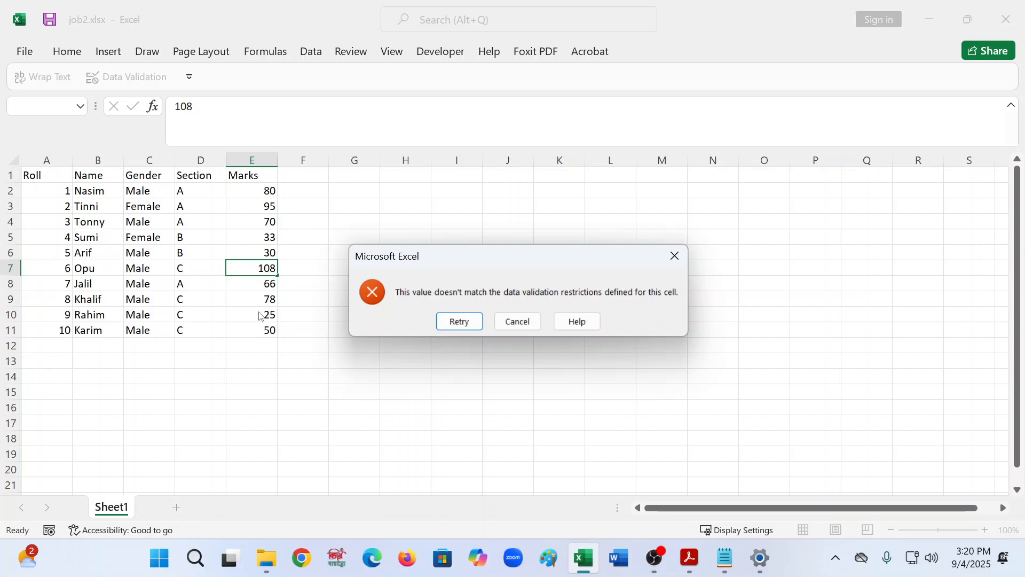
click(517, 320)
click(257, 324)
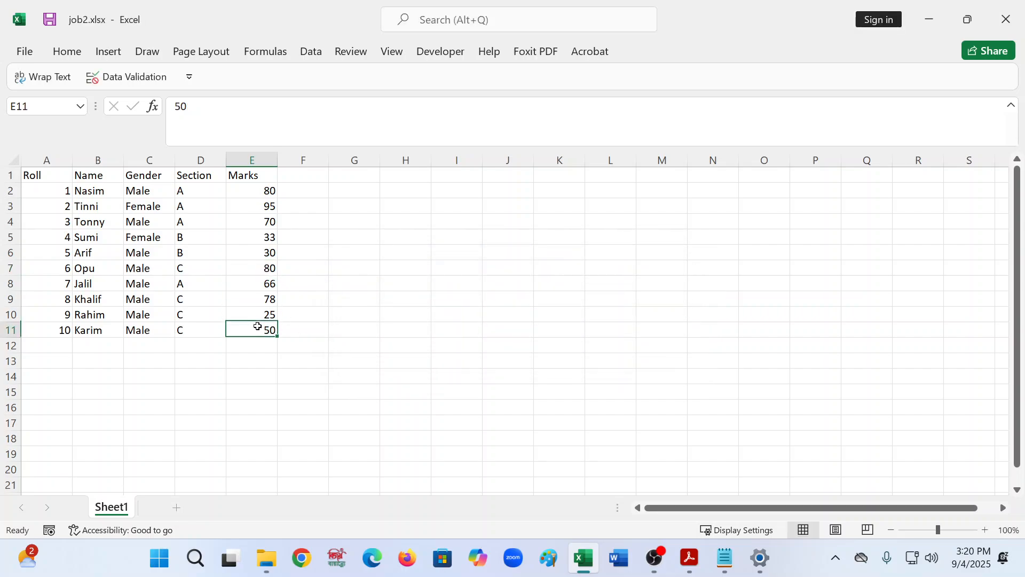
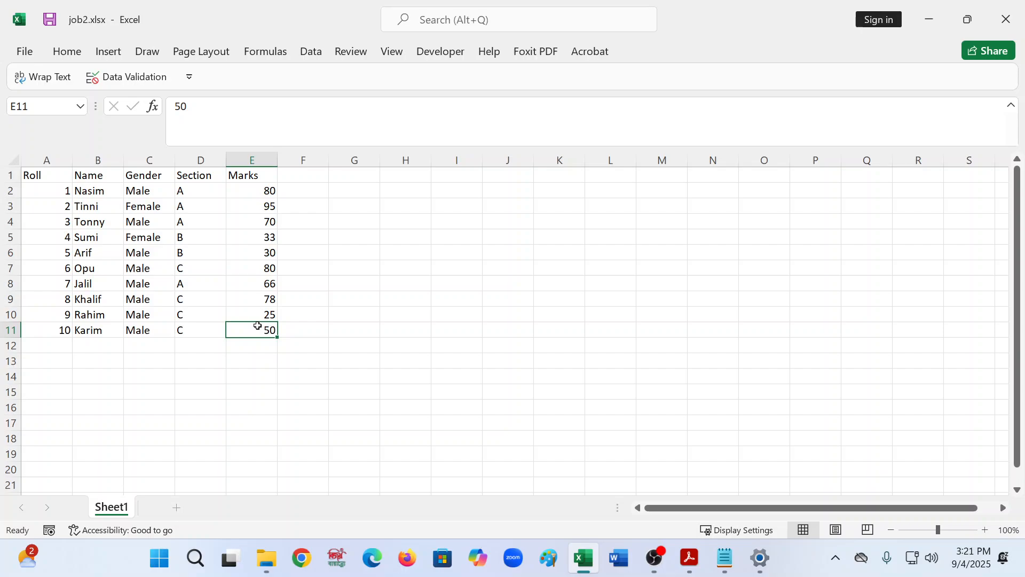
- Test the marks validation by entering a valid mark of 78 in cell E2
click(252, 191)
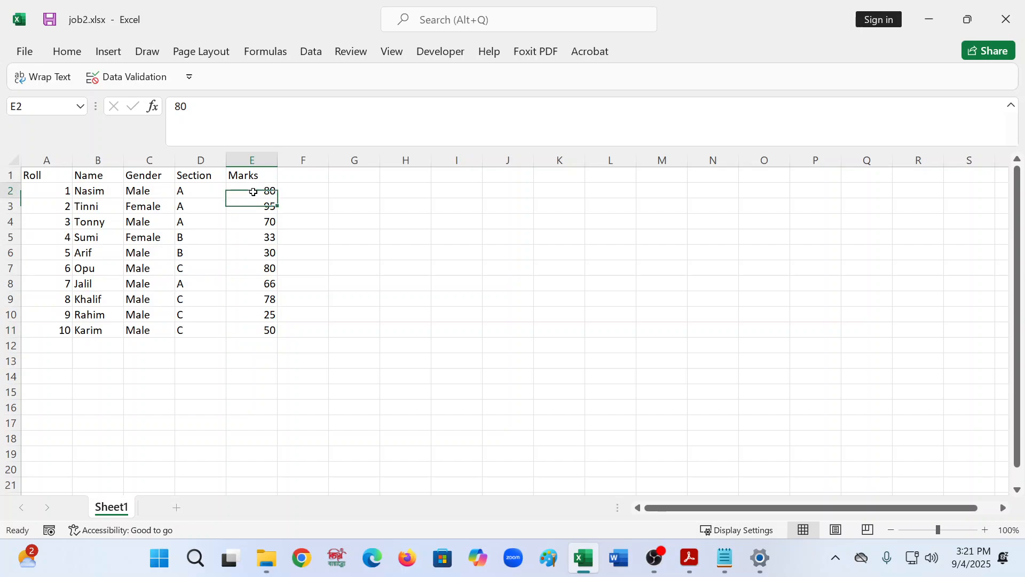
click(253, 249)
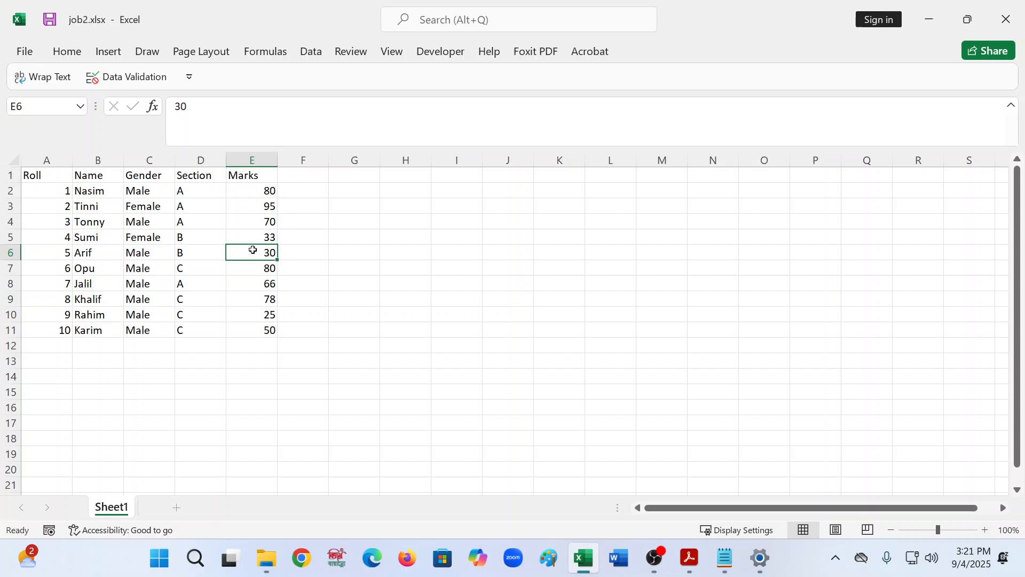
click(251, 188)
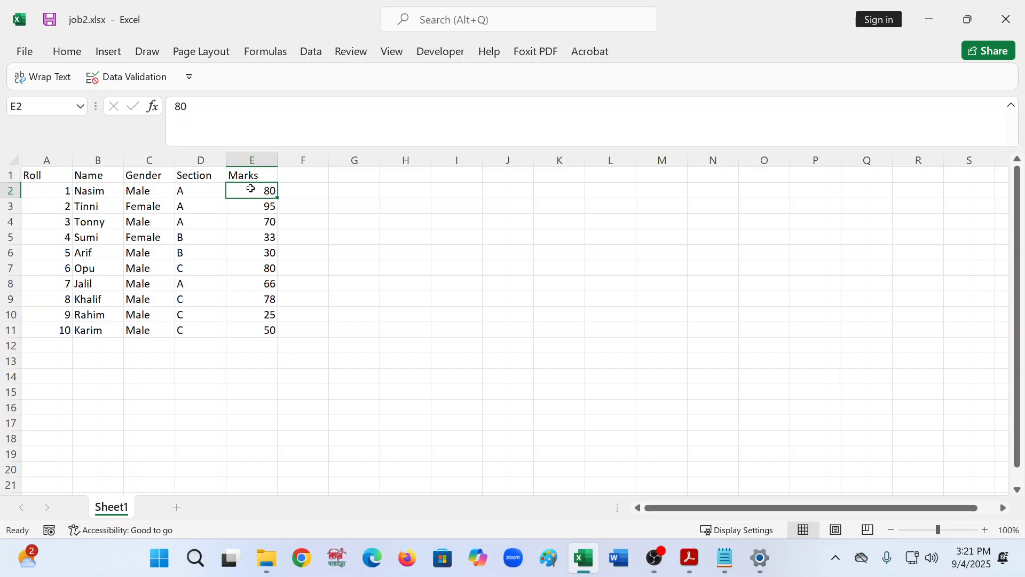
text(78)
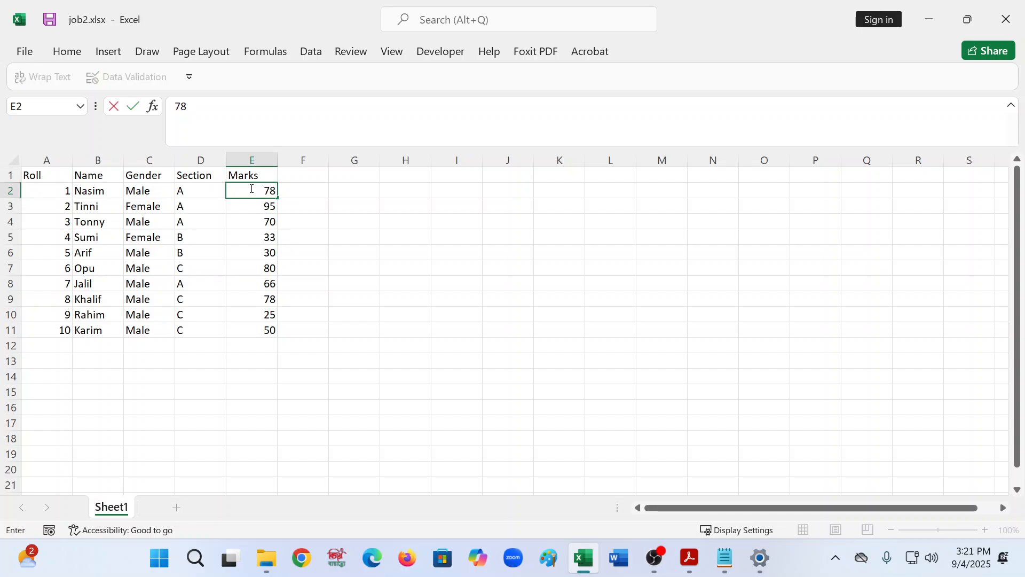
key(Return)
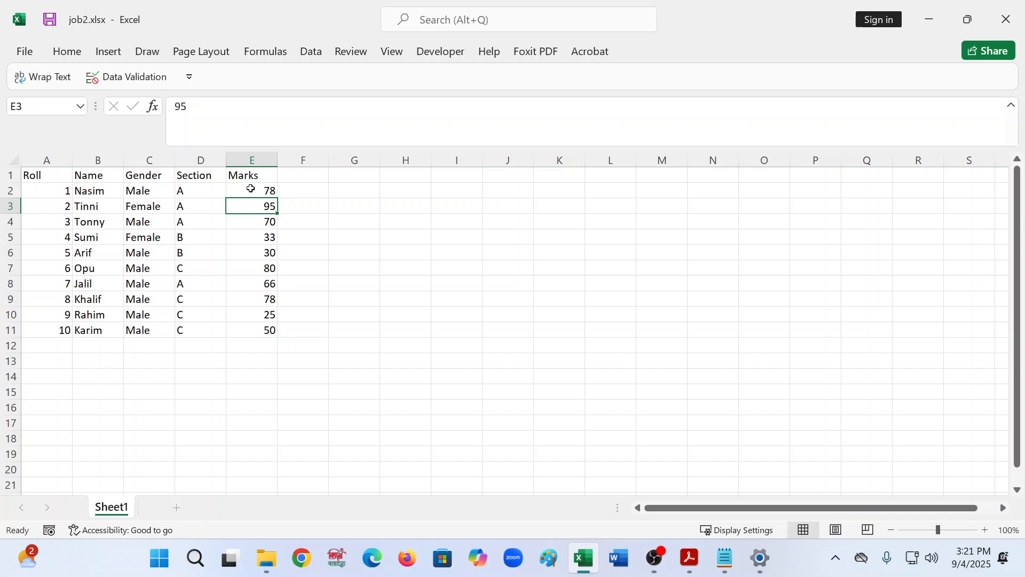
- Try to enter 450 in cell E3 and dismiss the validation error
text(450)
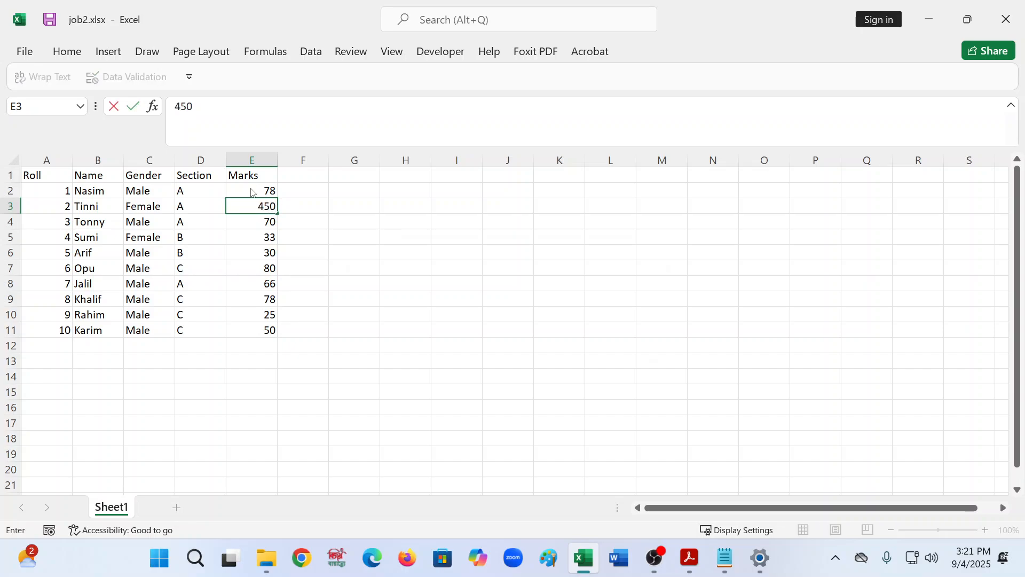
key(Return)
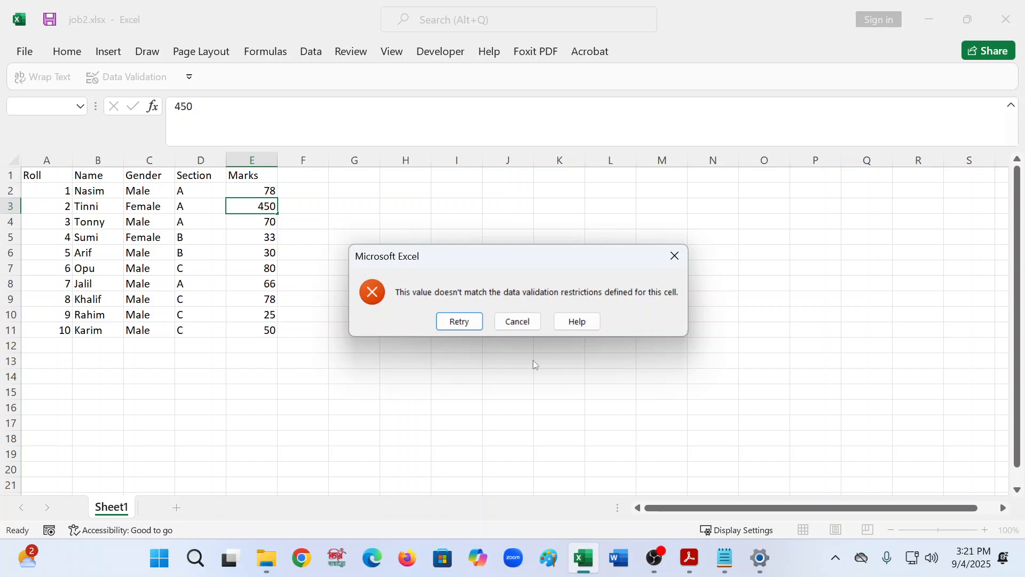
click(682, 264)
click(371, 331)
- Restore cell E2's mark to 80
click(235, 187)
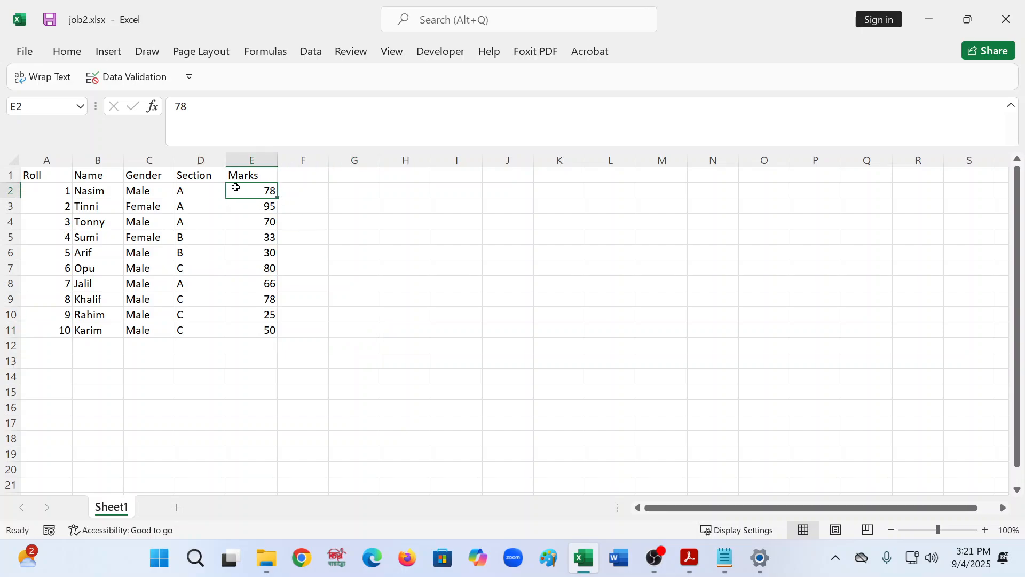
text(80)
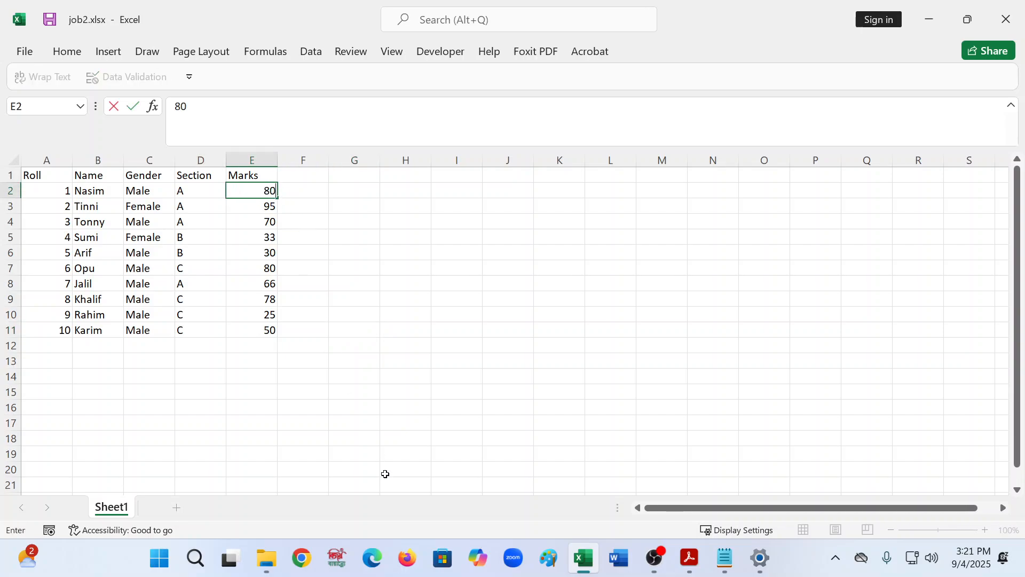
click(384, 474)
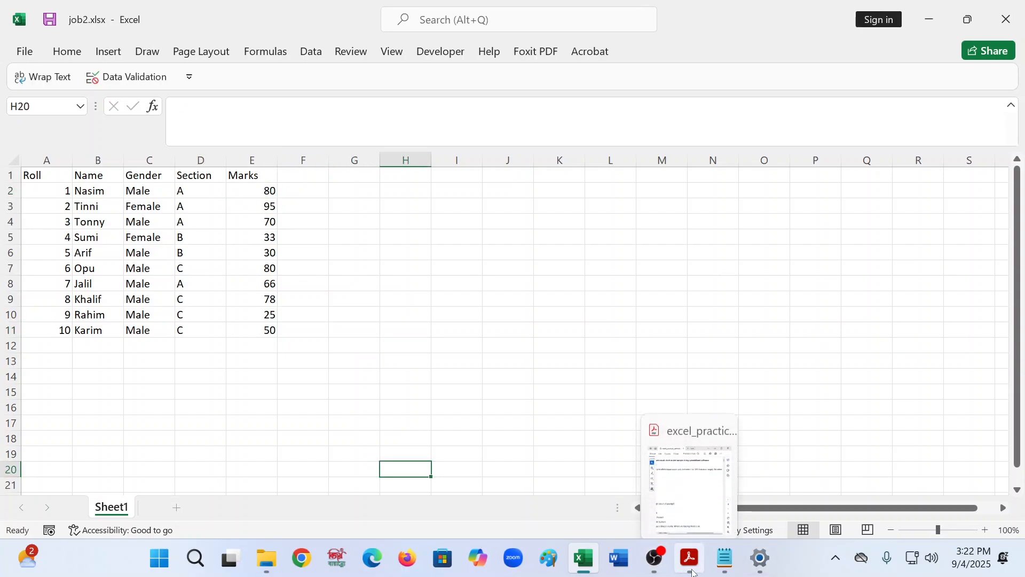
- Switch to the PDF task sheet and highlight the item 2 requirement about validating the Marks field
click(688, 470)
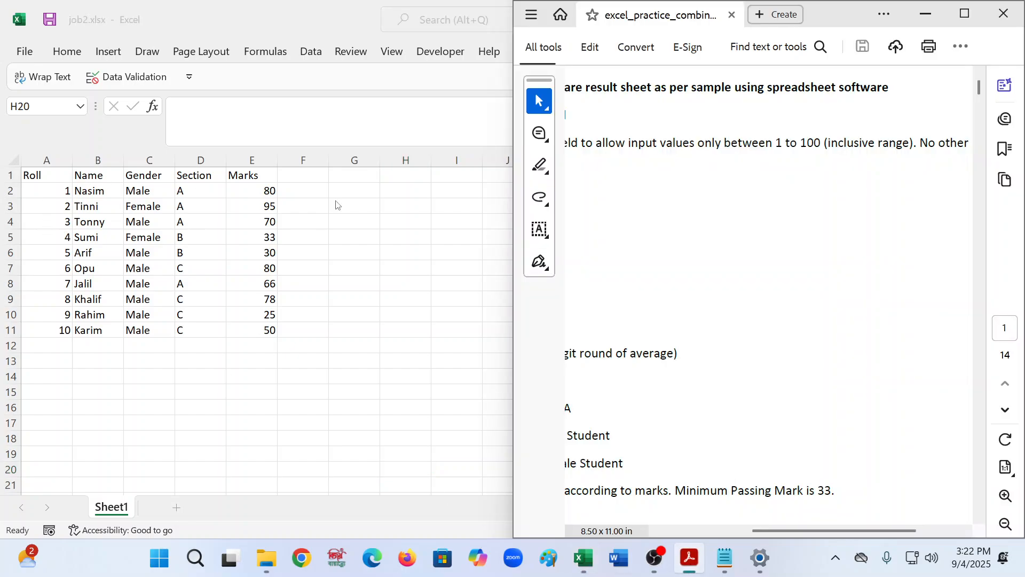
scroll(659, 384, down, 4)
drag(819, 530, 648, 525)
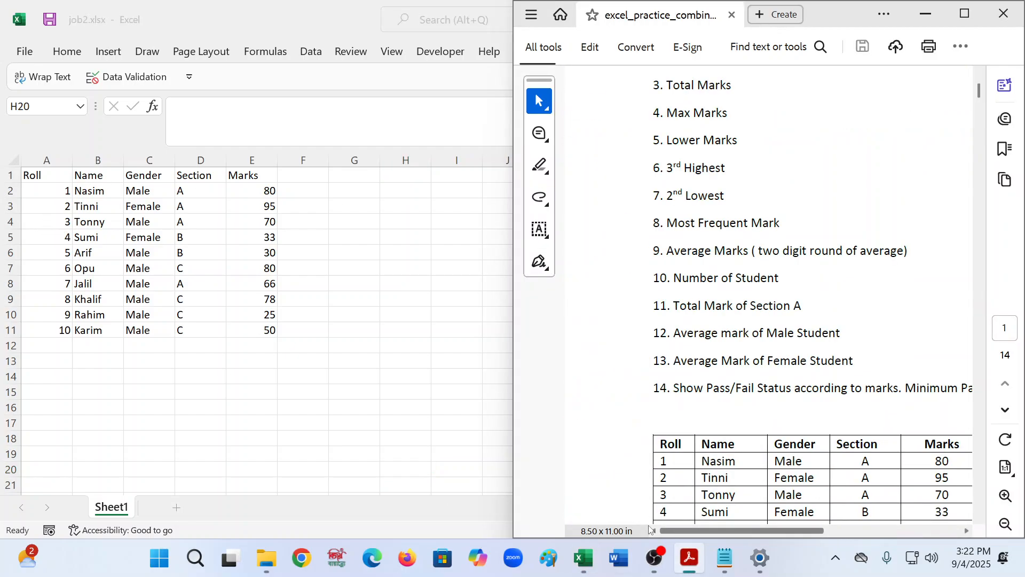
scroll(680, 158, up, 3)
scroll(673, 176, up, 1)
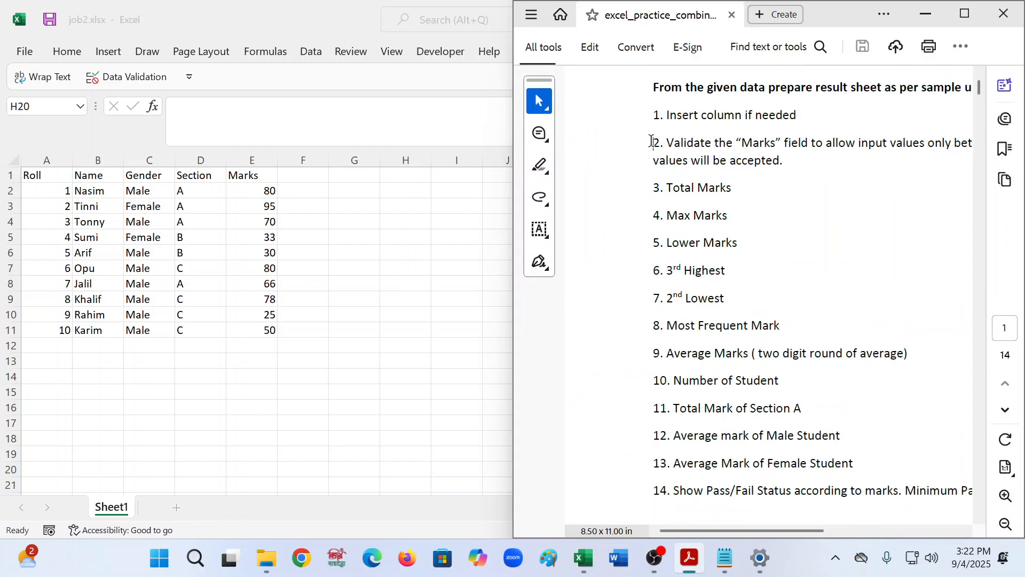
drag(652, 140, 783, 163)
click(543, 174)
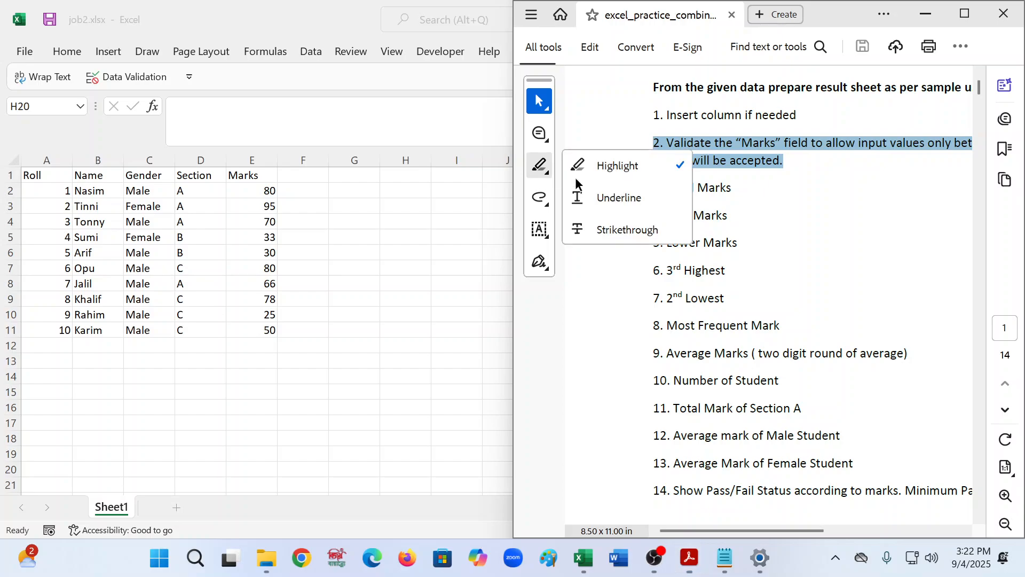
click(619, 163)
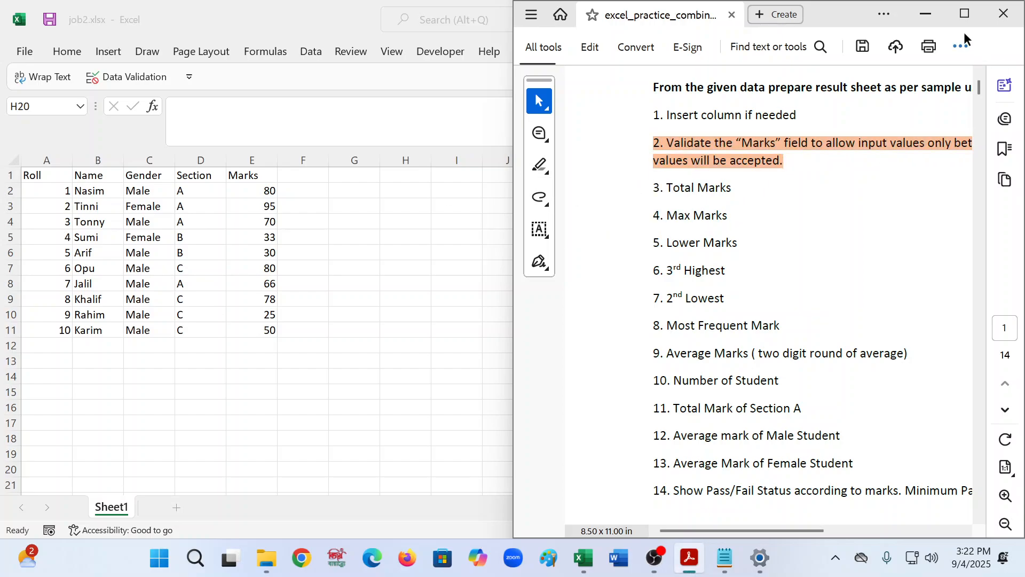
- Add the header Total Marks in cell F1
click(927, 14)
click(322, 176)
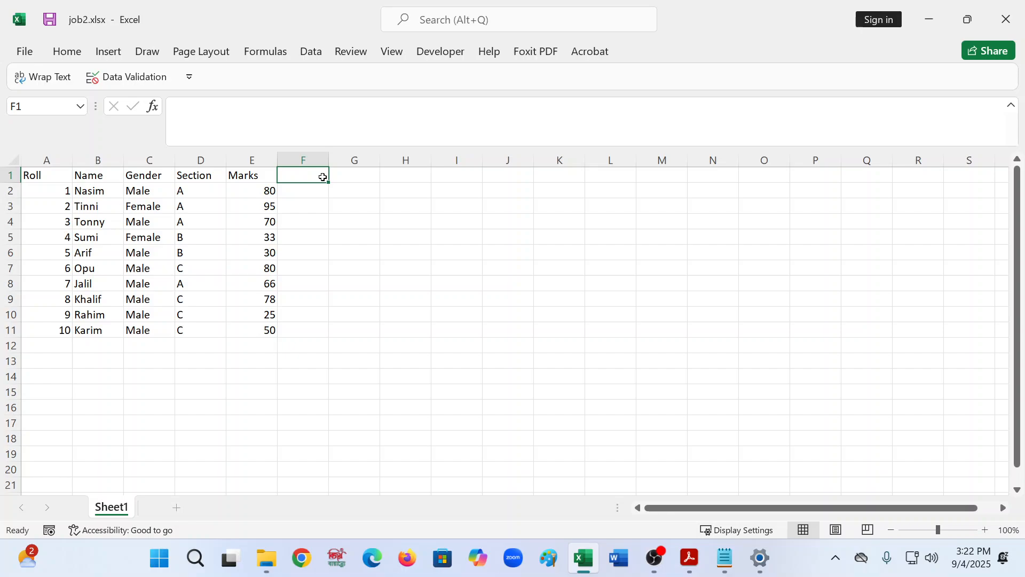
text(Total)
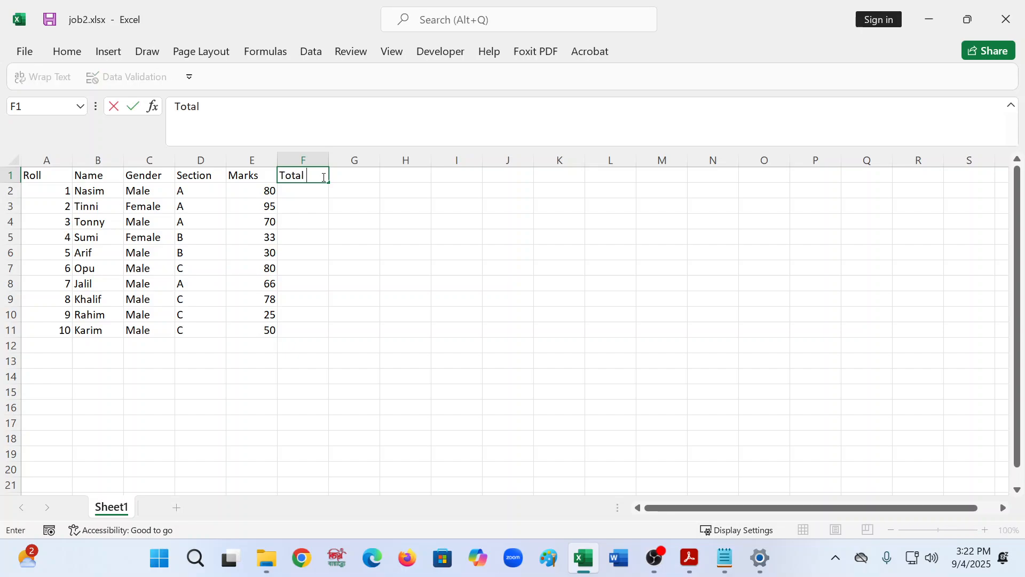
text( Marks)
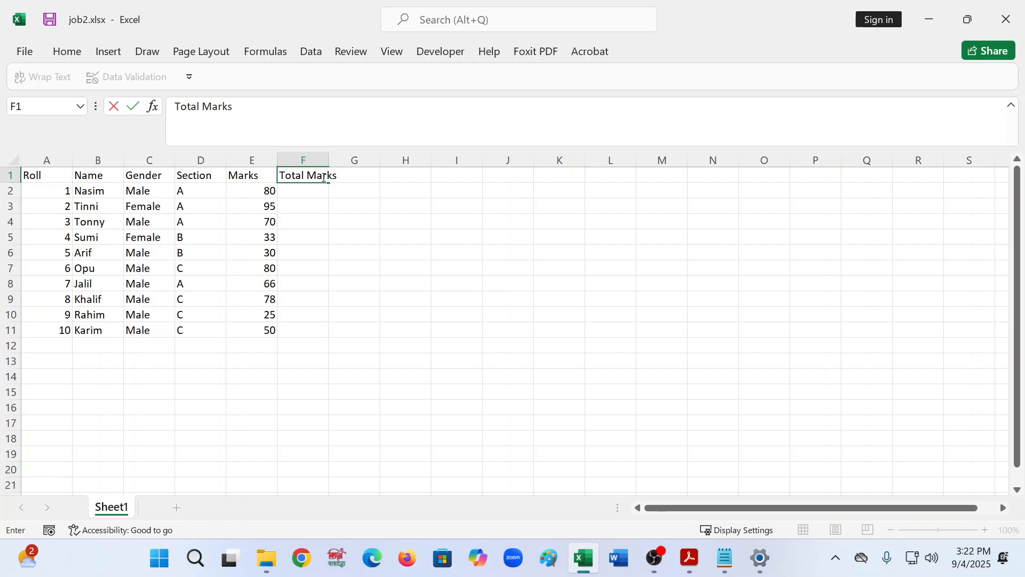
click(321, 268)
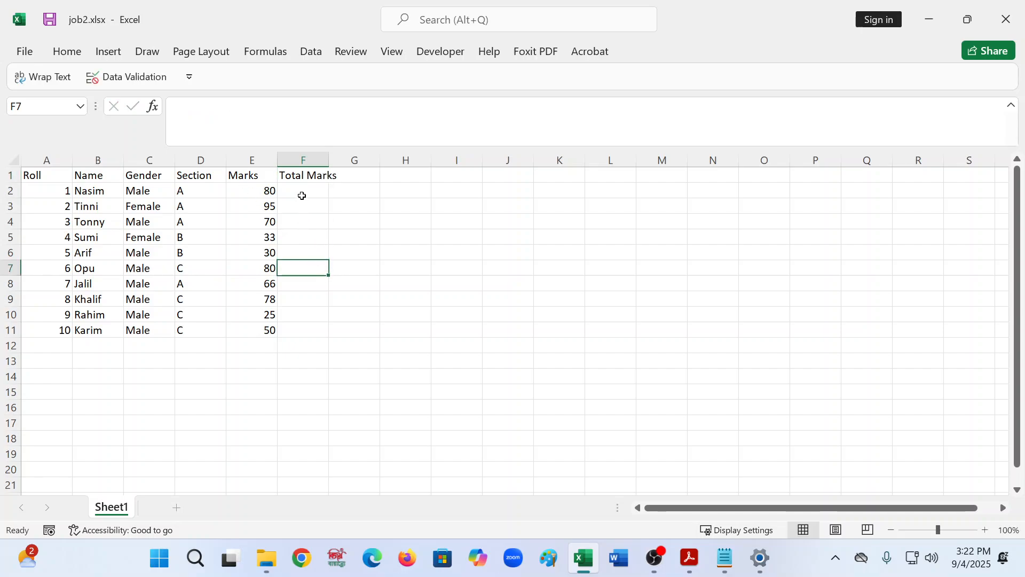
- Make the header row 1 bold
click(2, 176)
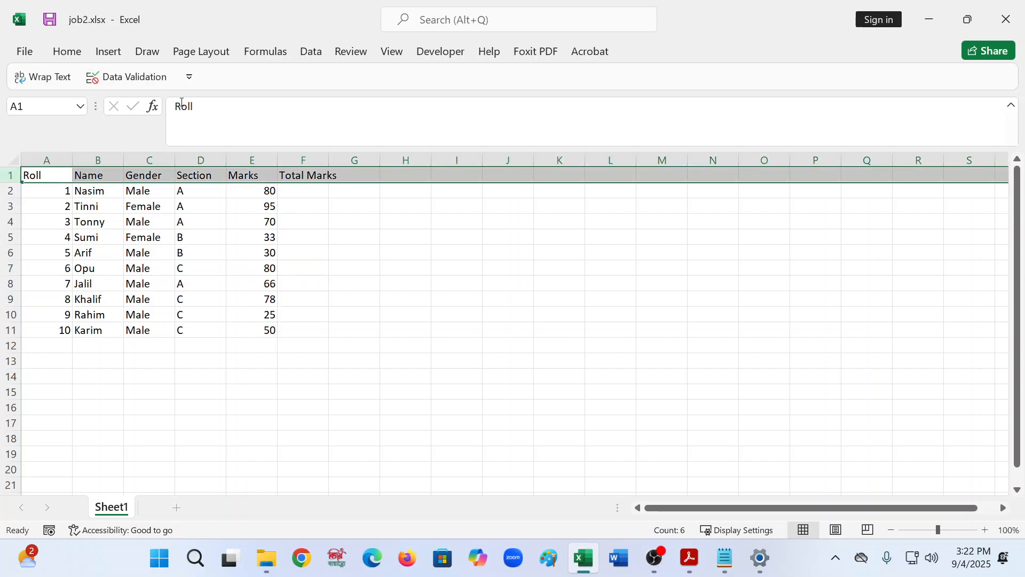
click(353, 177)
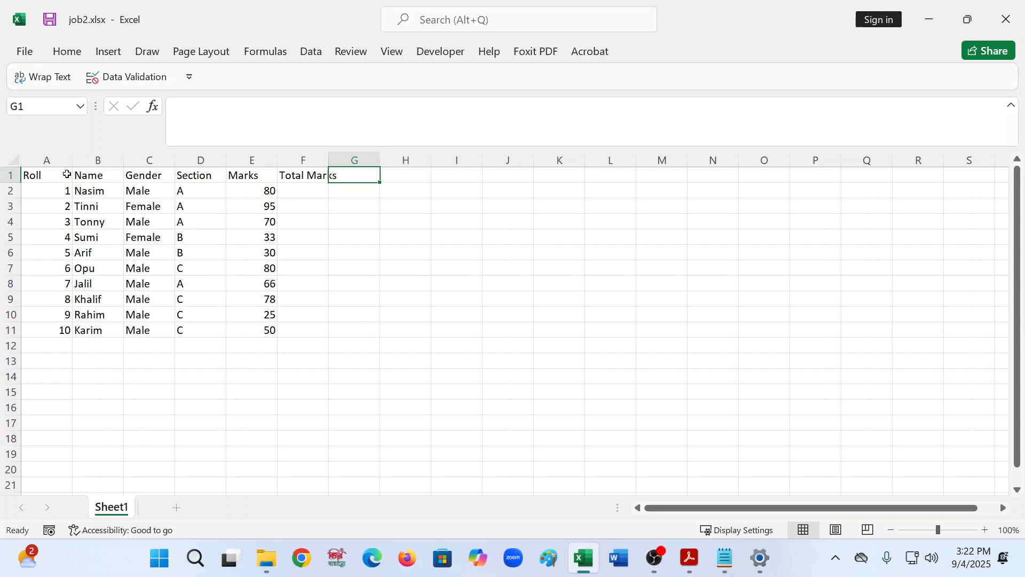
click(39, 174)
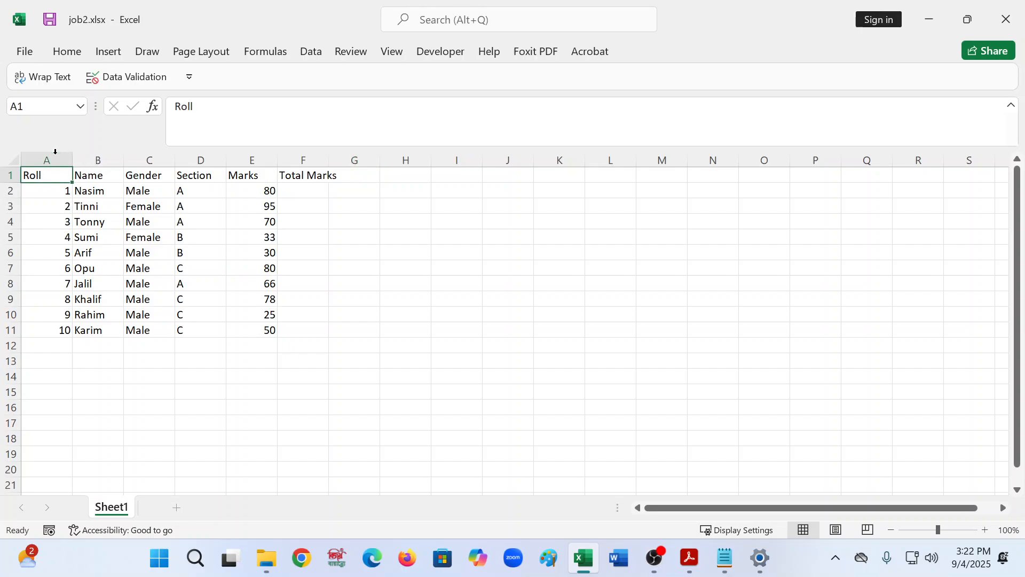
click(58, 159)
click(110, 158)
click(150, 159)
click(304, 173)
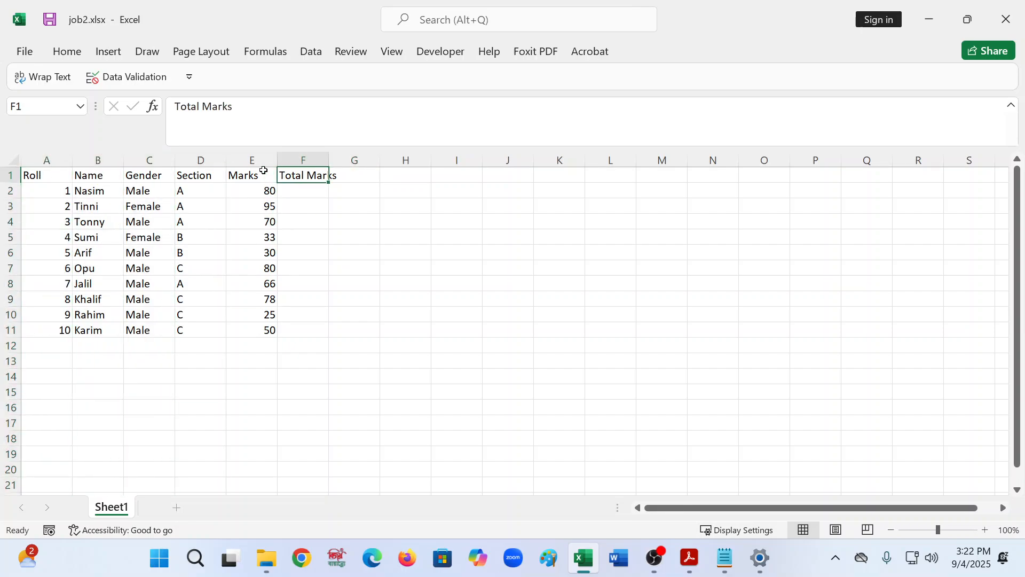
click(10, 175)
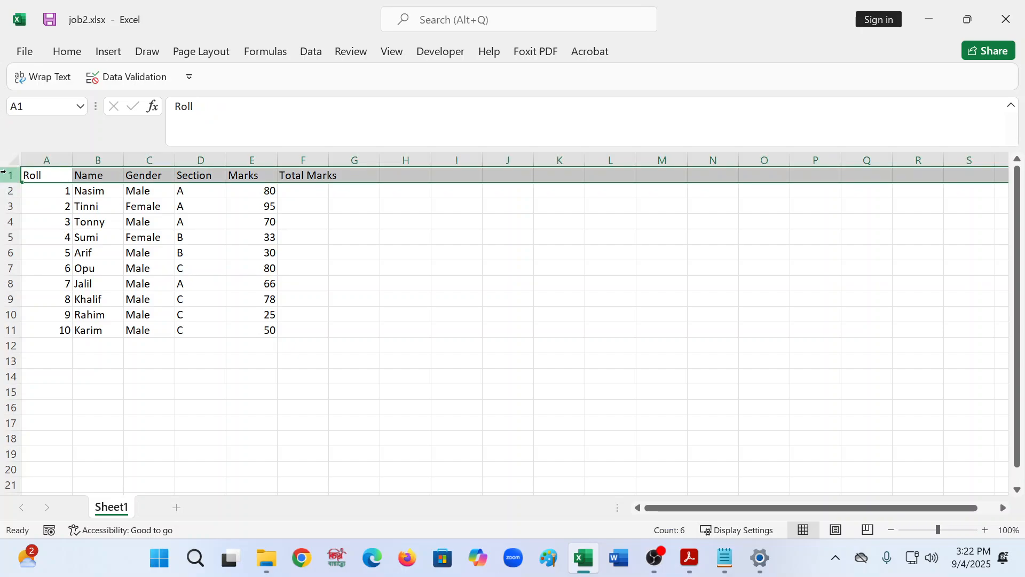
click(66, 52)
click(104, 107)
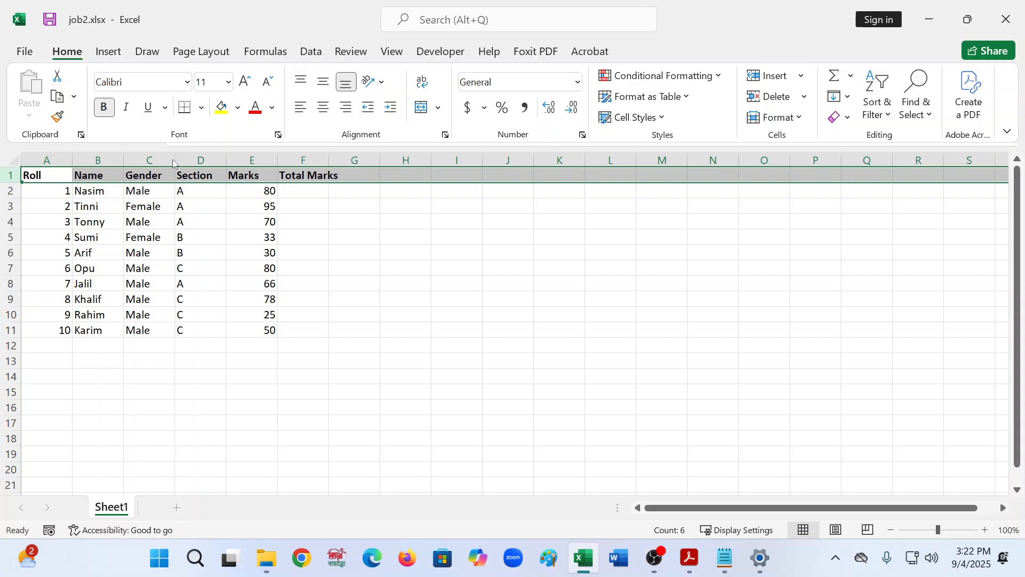
click(343, 240)
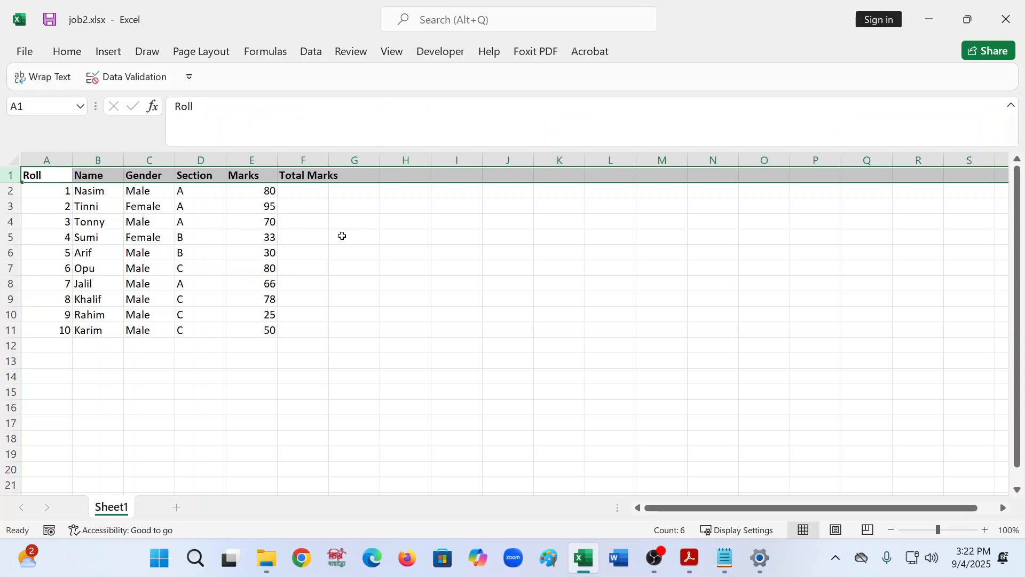
- Center-align the Section column D
click(44, 175)
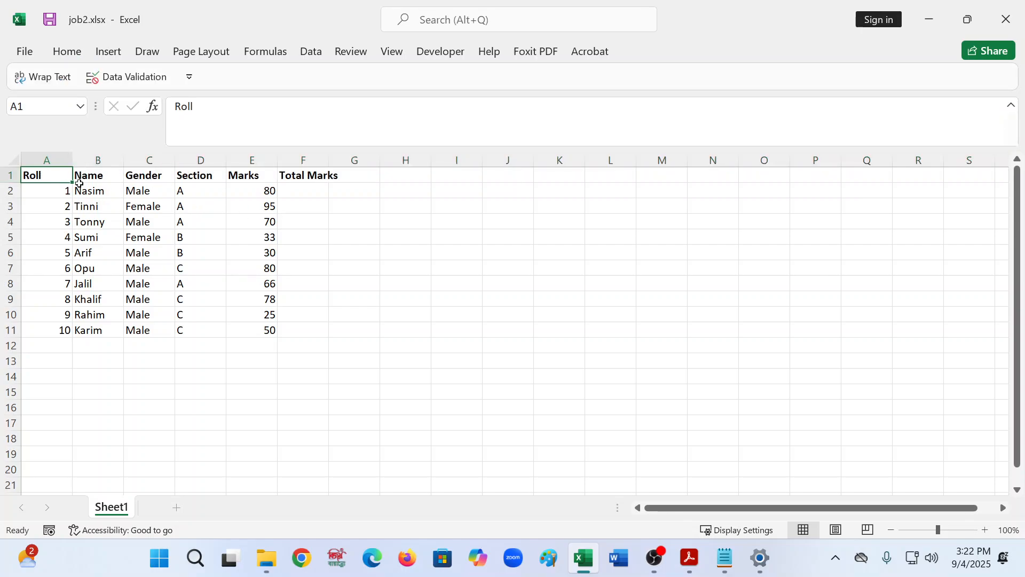
click(201, 159)
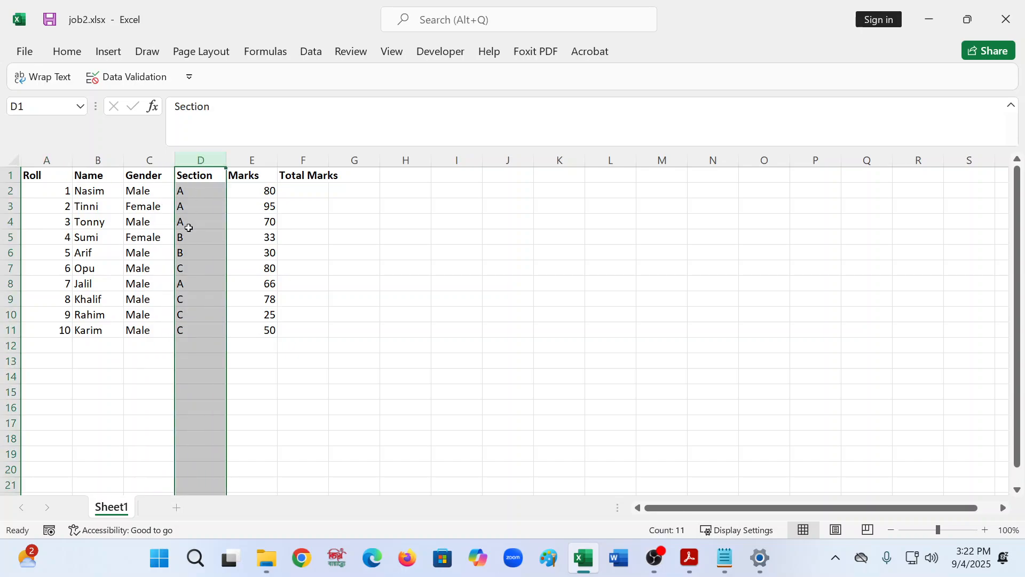
click(287, 294)
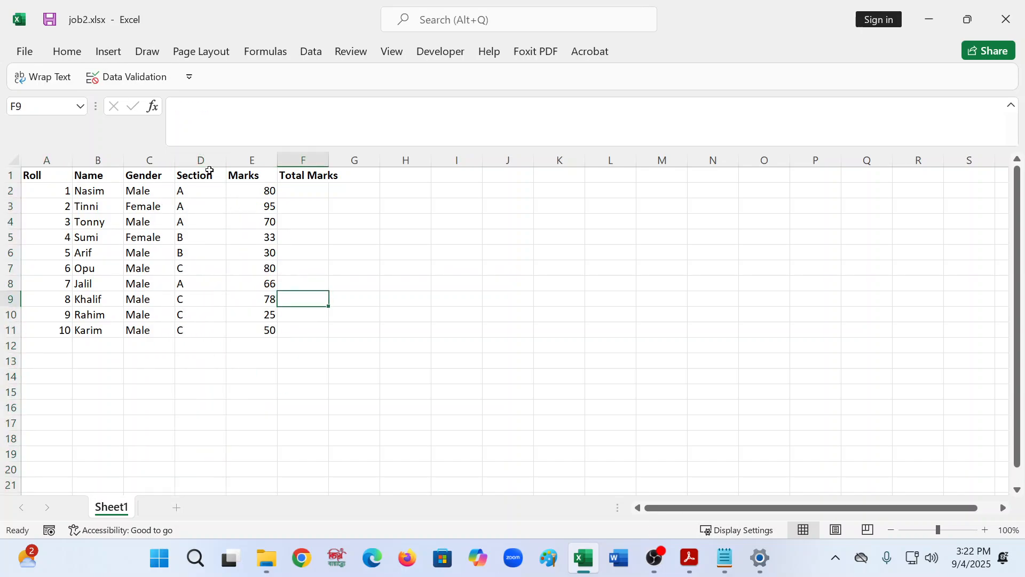
click(205, 161)
click(67, 52)
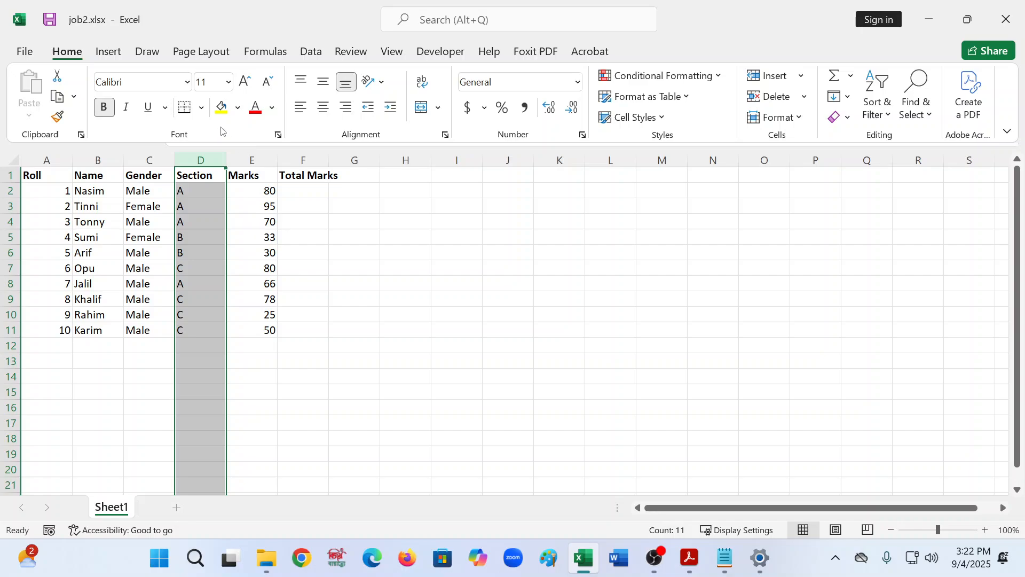
click(324, 107)
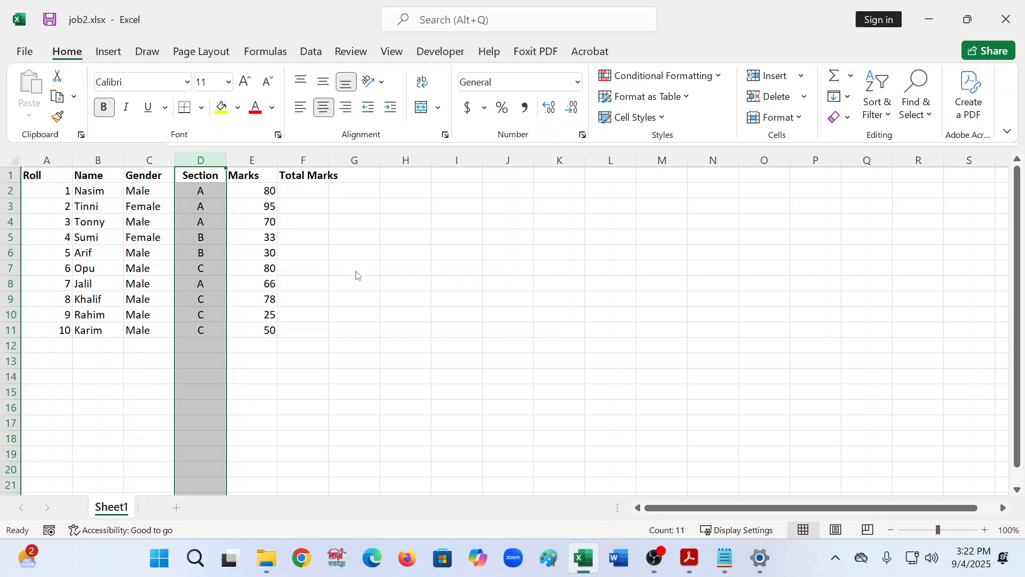
- Left-align the Marks cells E1 to E11
click(233, 175)
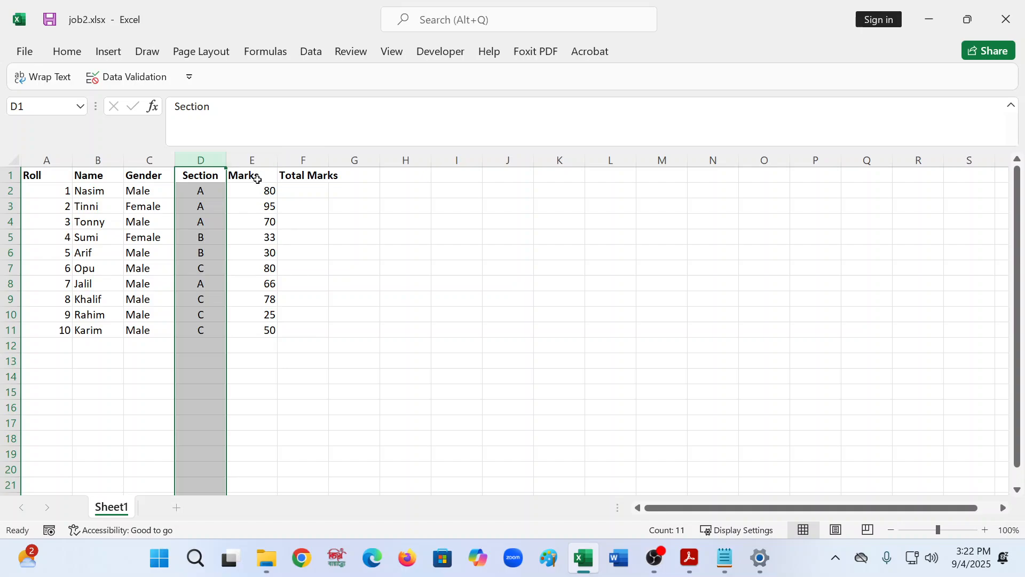
click(257, 180)
drag(257, 179, 287, 345)
click(66, 52)
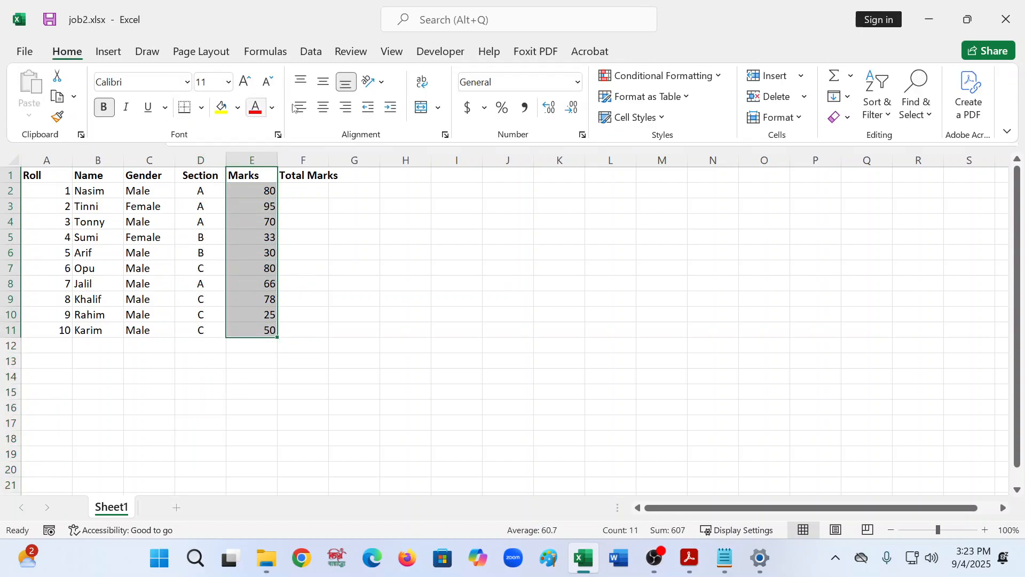
click(301, 108)
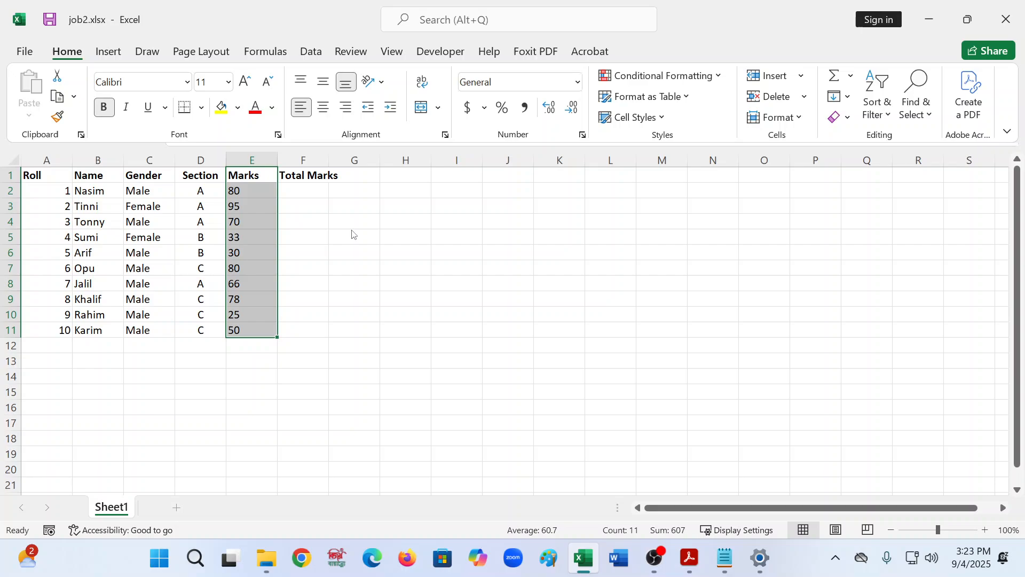
click(253, 158)
click(254, 158)
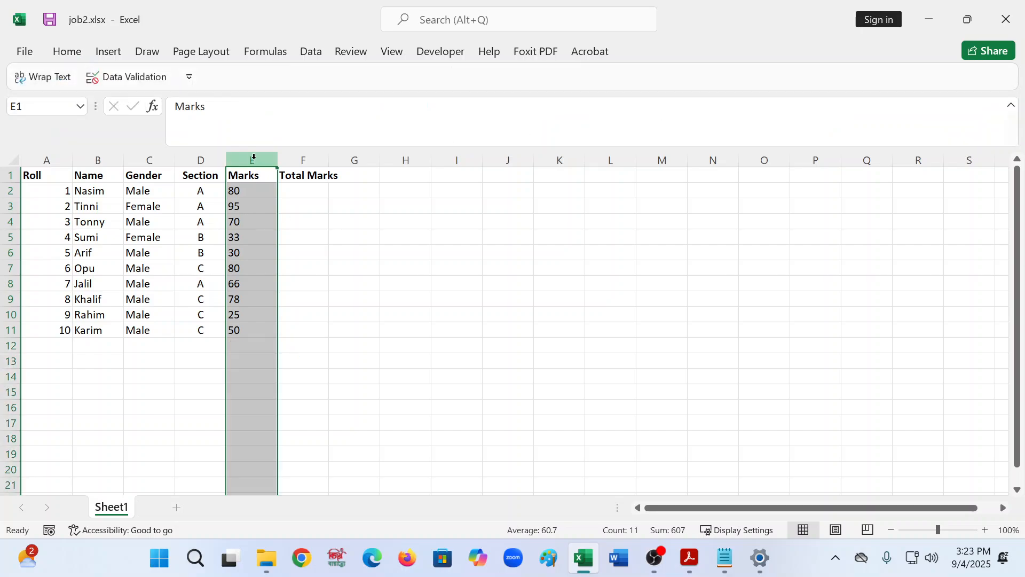
- Center-align the Marks column E and widen column F to fit the Total Marks header
click(67, 52)
click(323, 110)
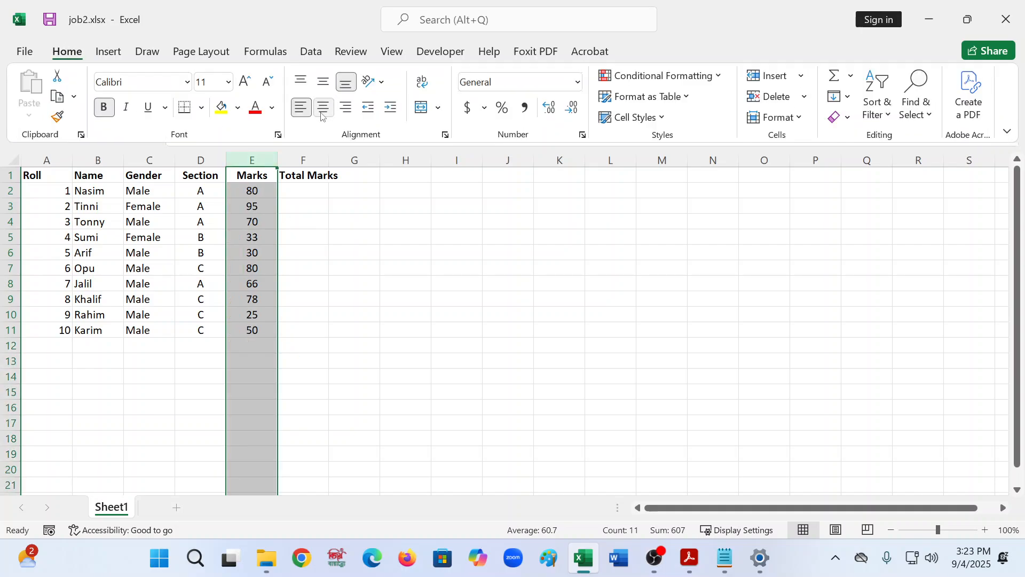
click(326, 250)
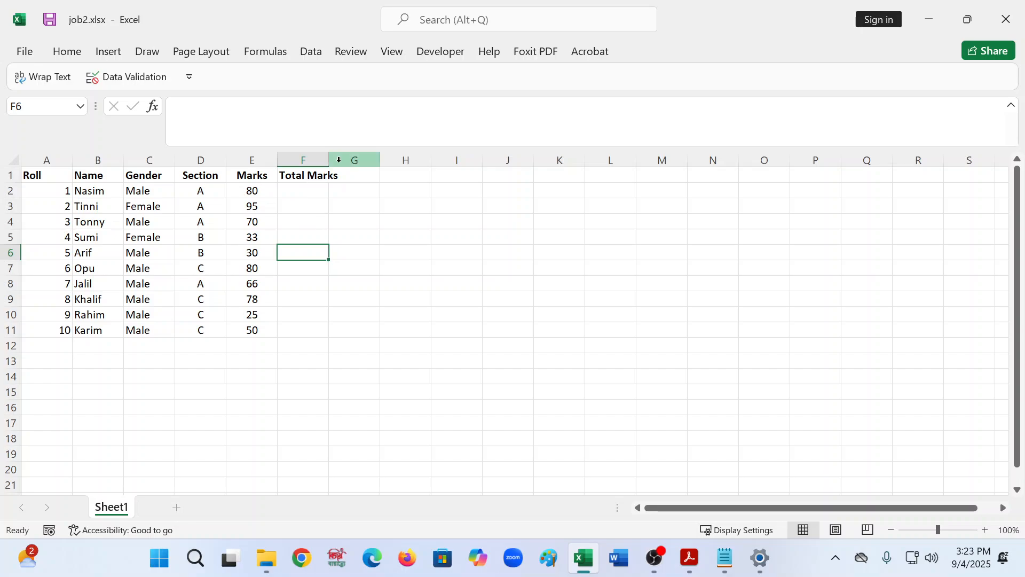
drag(329, 159, 348, 163)
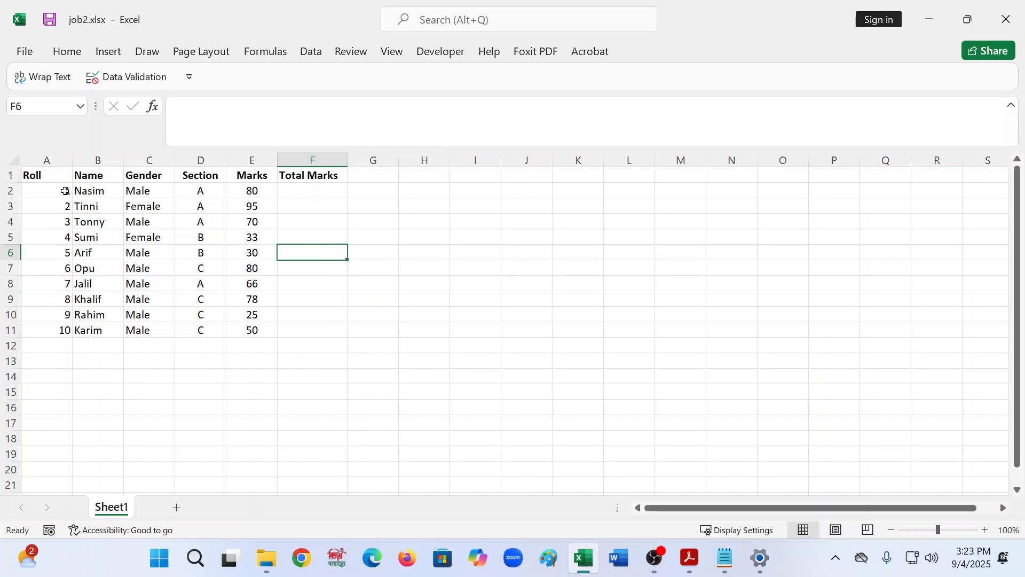
- Review the task list in the practice instructions PDF
drag(253, 191, 259, 325)
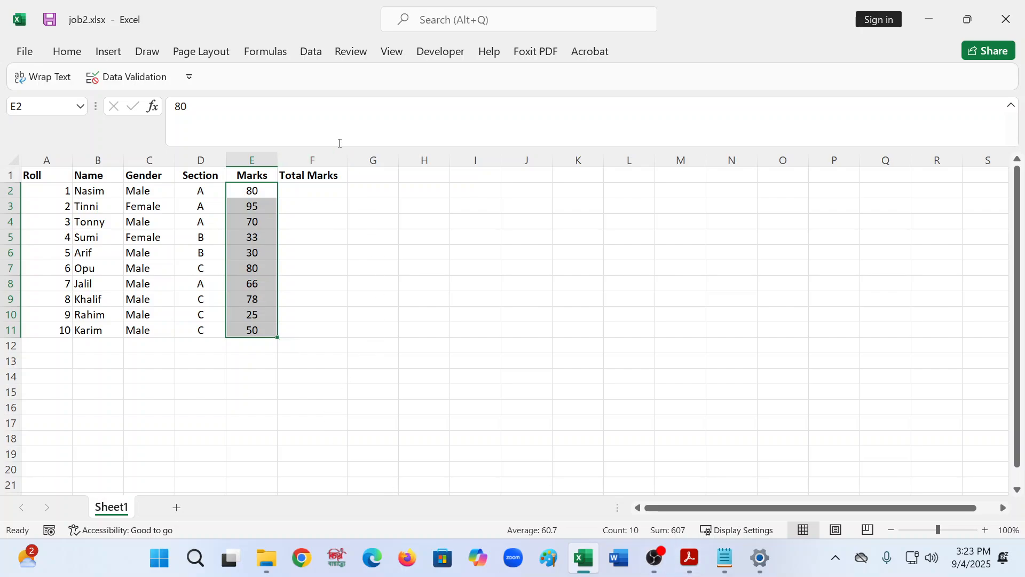
click(367, 357)
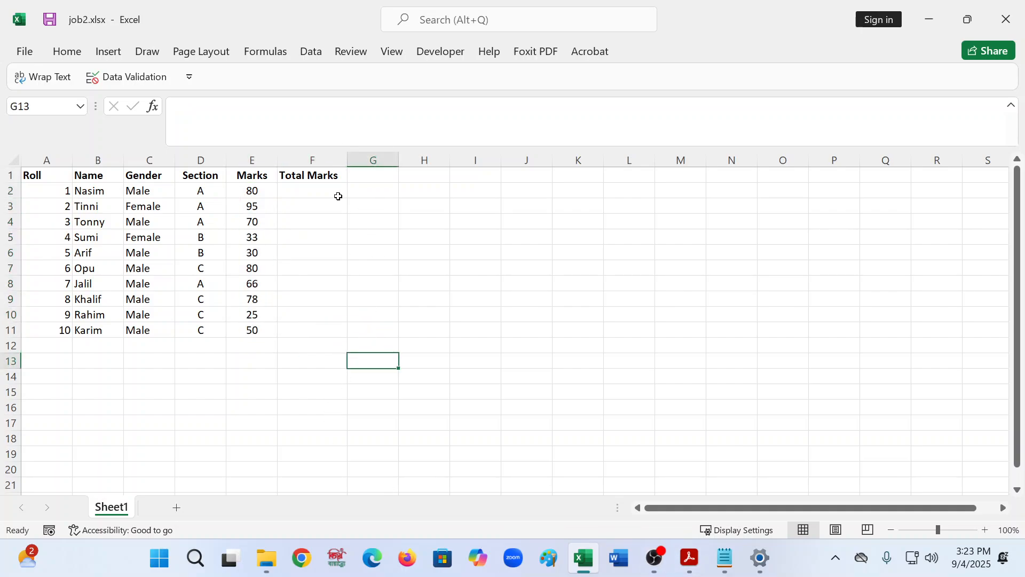
click(690, 558)
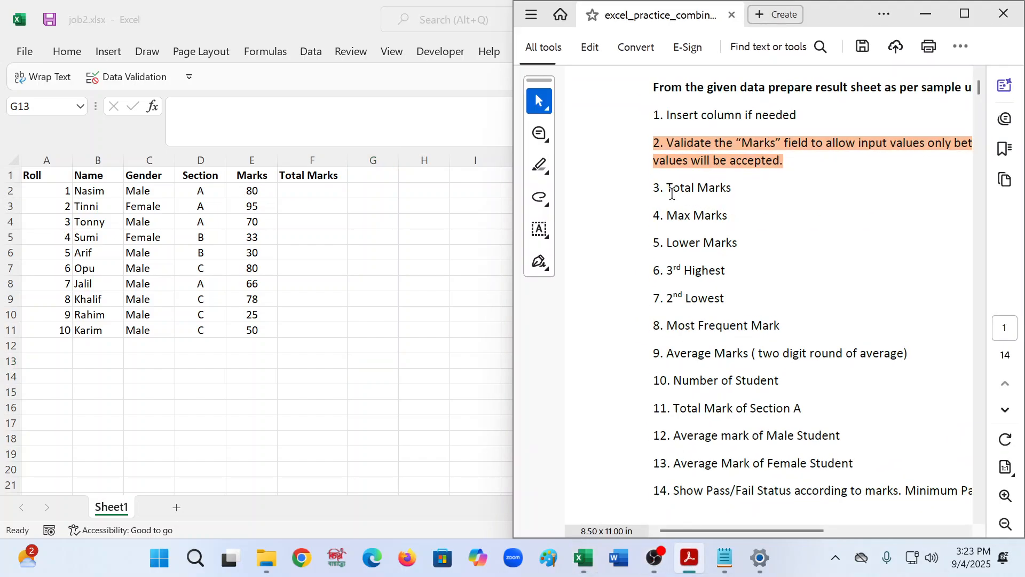
- Merge cells F2 to F11 under Total Marks into a single cell
click(336, 184)
click(313, 194)
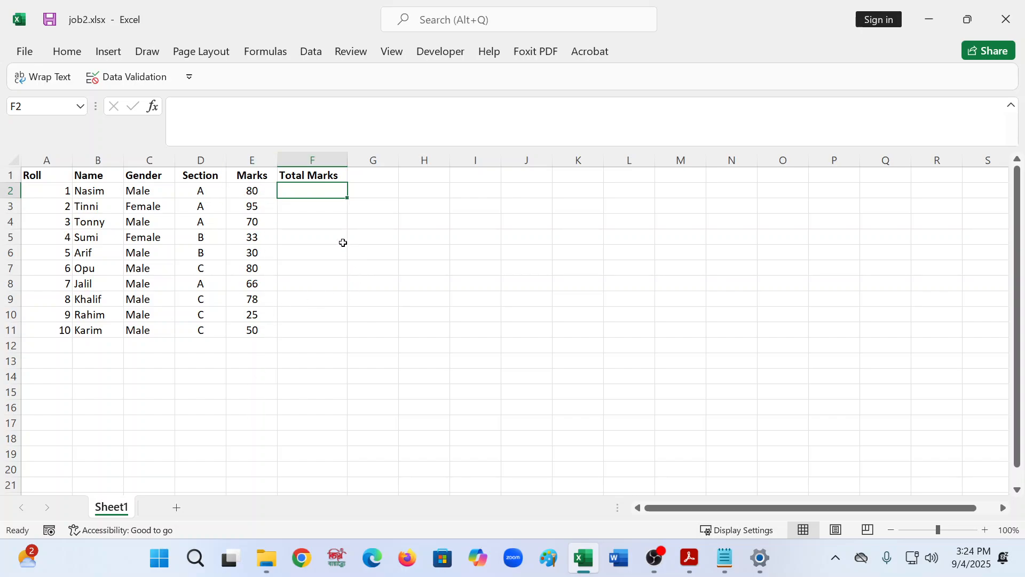
key(shift+Down)
key(shift+Down)
key(shift+Down)
key(shift+Down)
key(shift+Down)
key(shift+Down)
key(shift+Down)
key(shift+Down)
key(shift+Down)
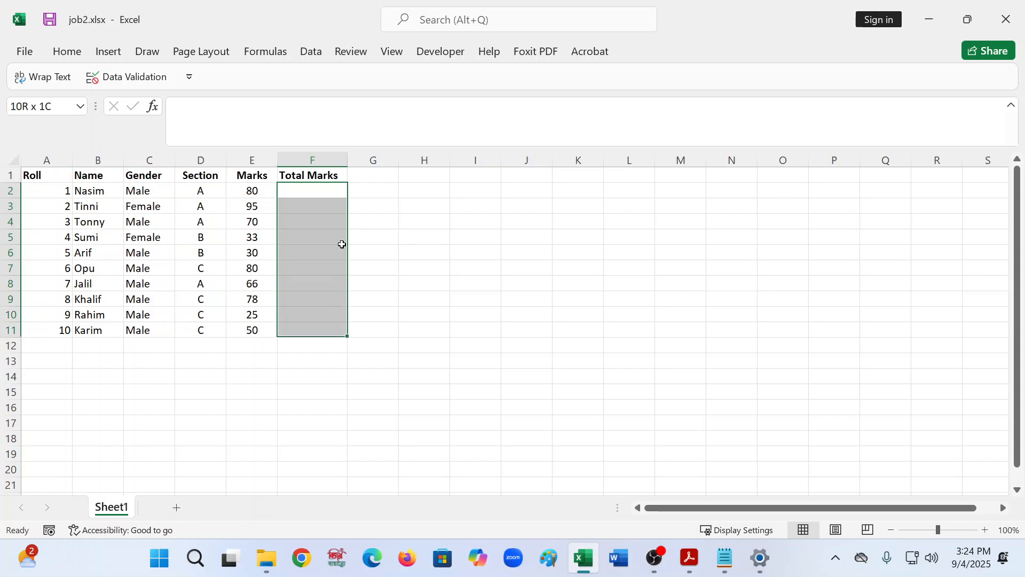
click(67, 52)
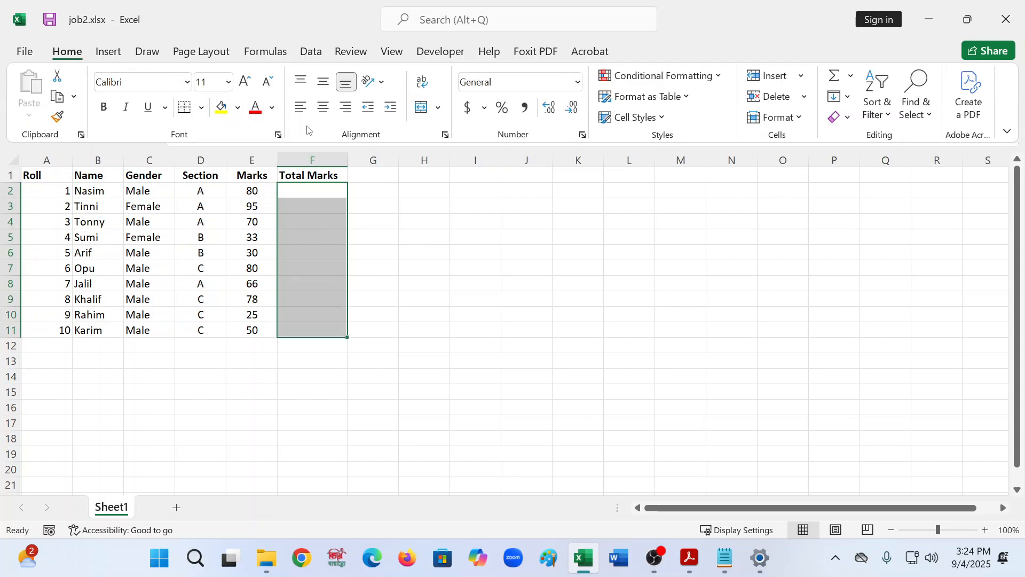
click(422, 107)
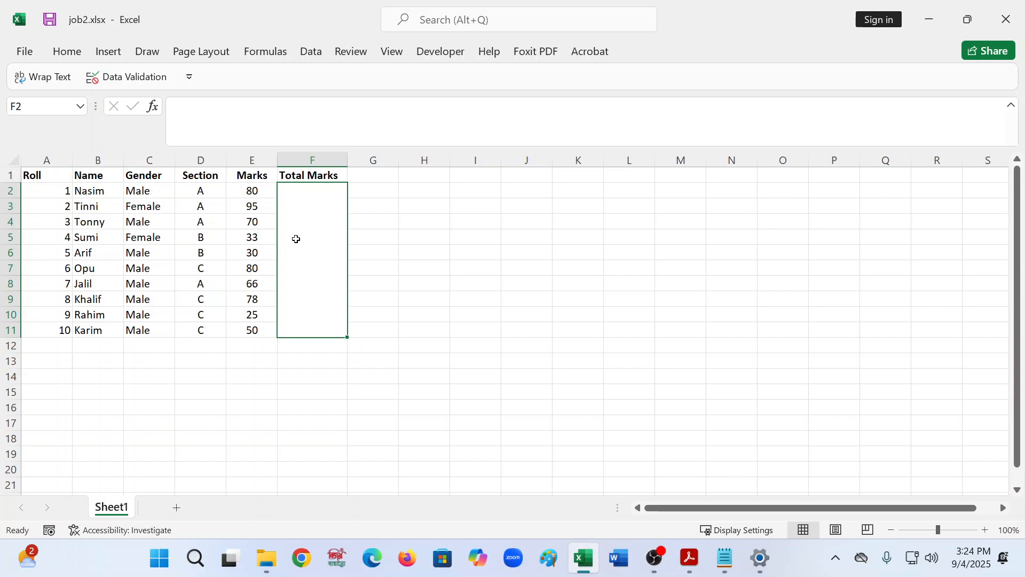
double_click(325, 245)
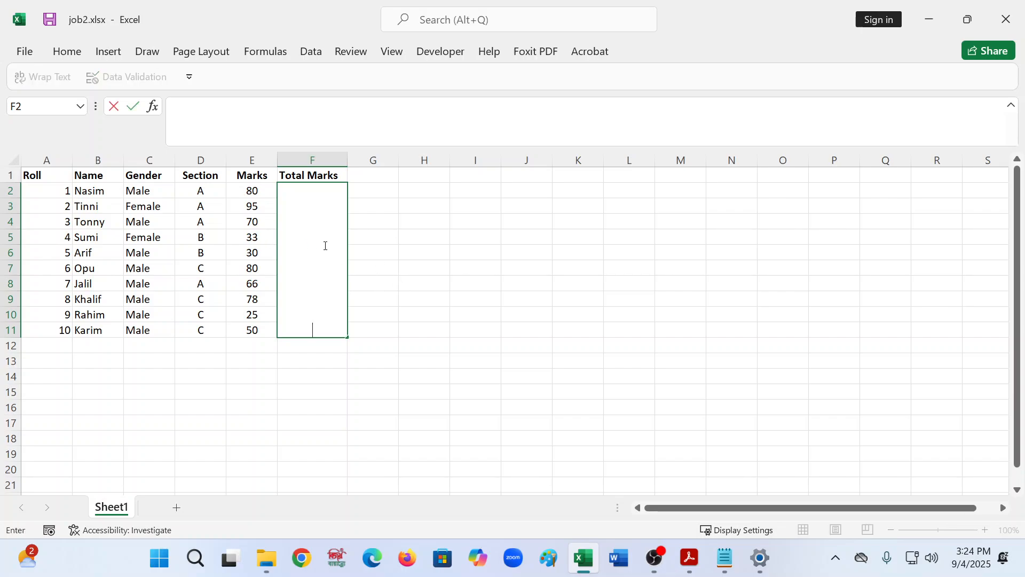
text(ii)
click(650, 372)
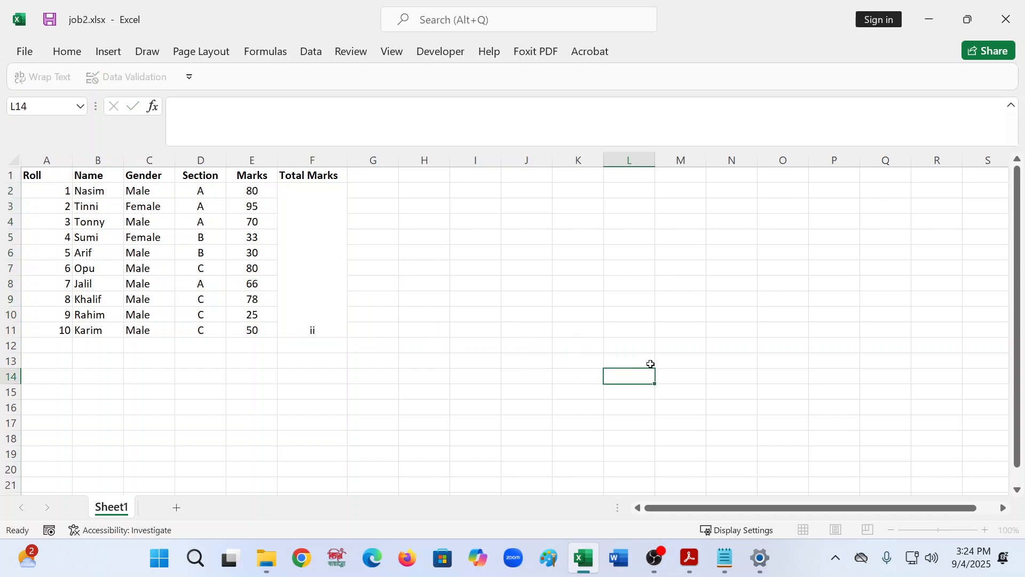
click(338, 272)
key(Delete)
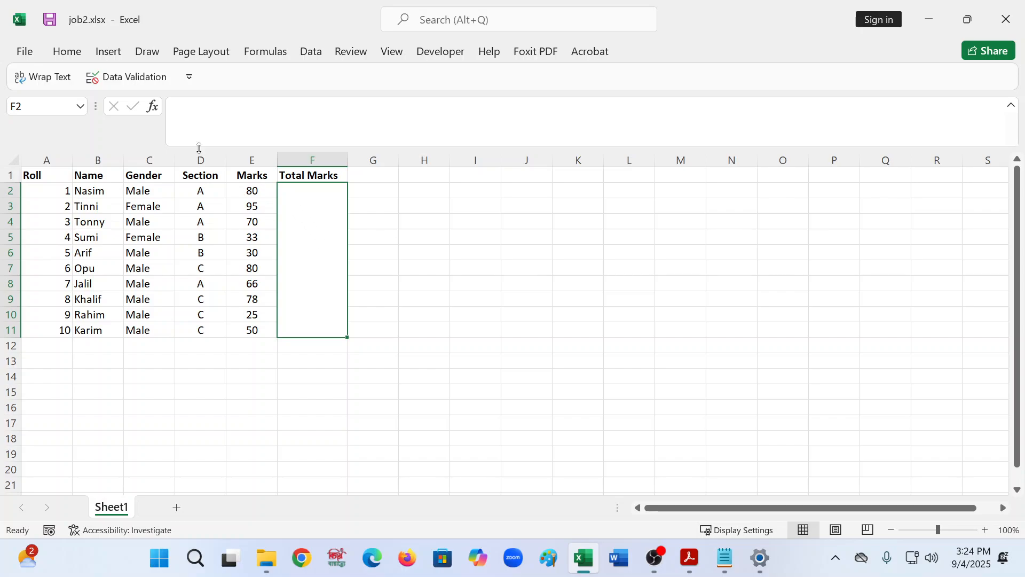
click(75, 56)
click(408, 262)
click(67, 53)
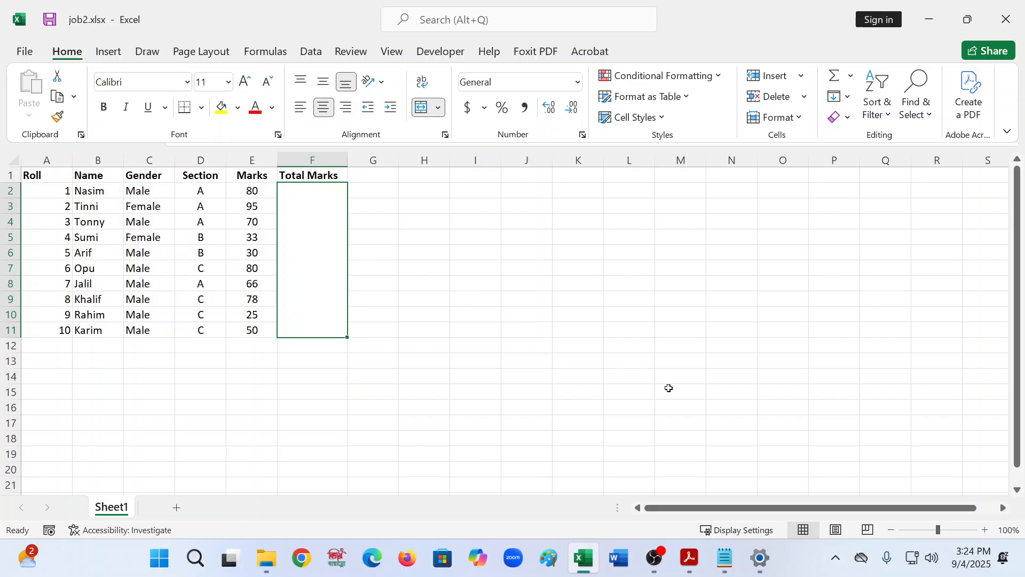
click(891, 530)
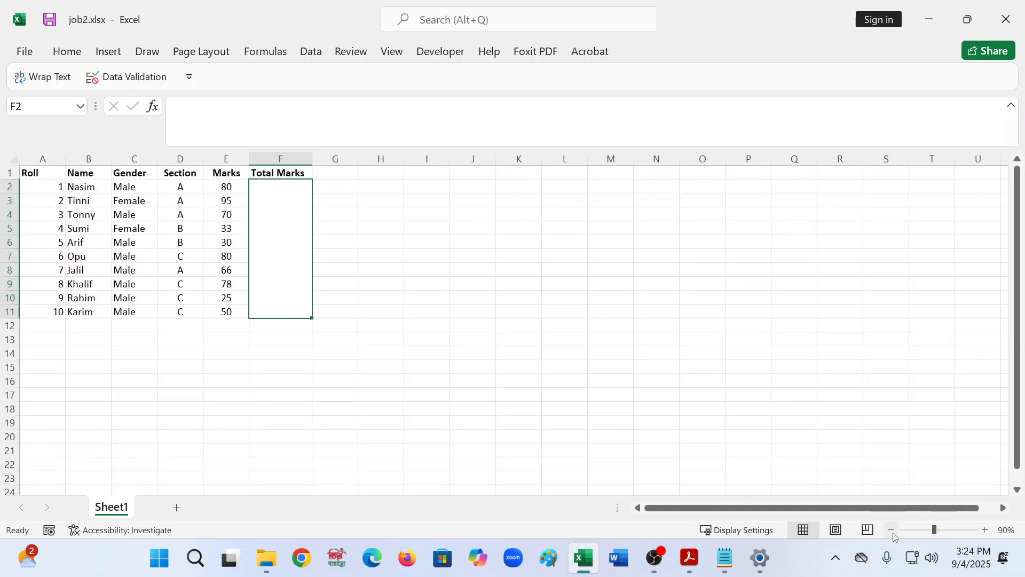
click(203, 330)
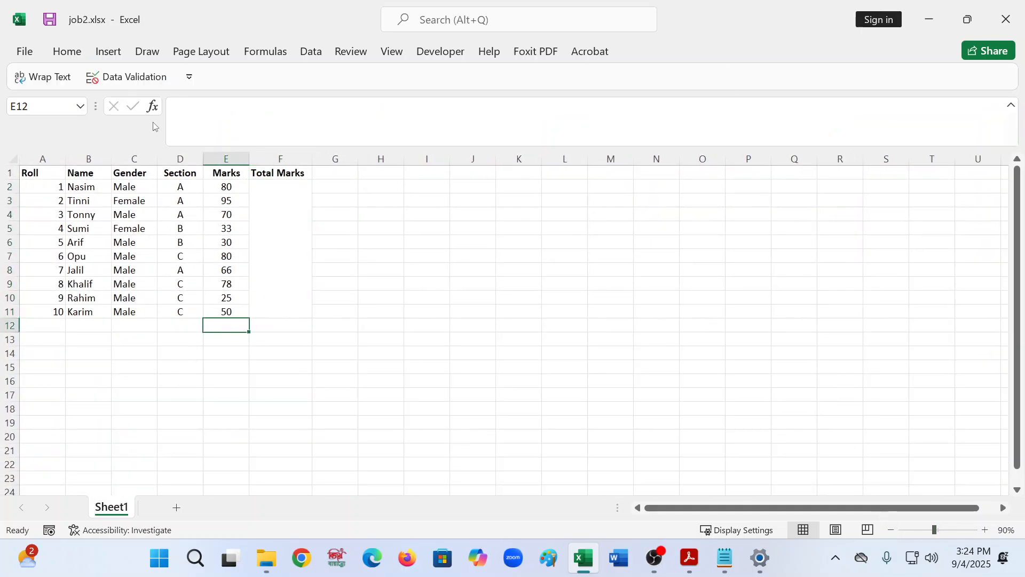
click(178, 106)
click(308, 224)
click(241, 130)
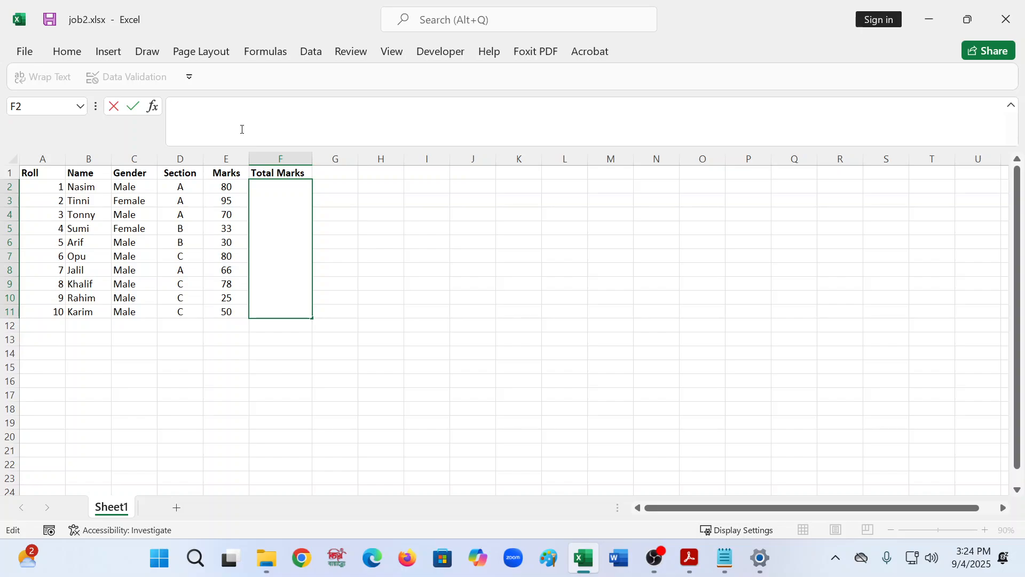
text(=)
click(236, 192)
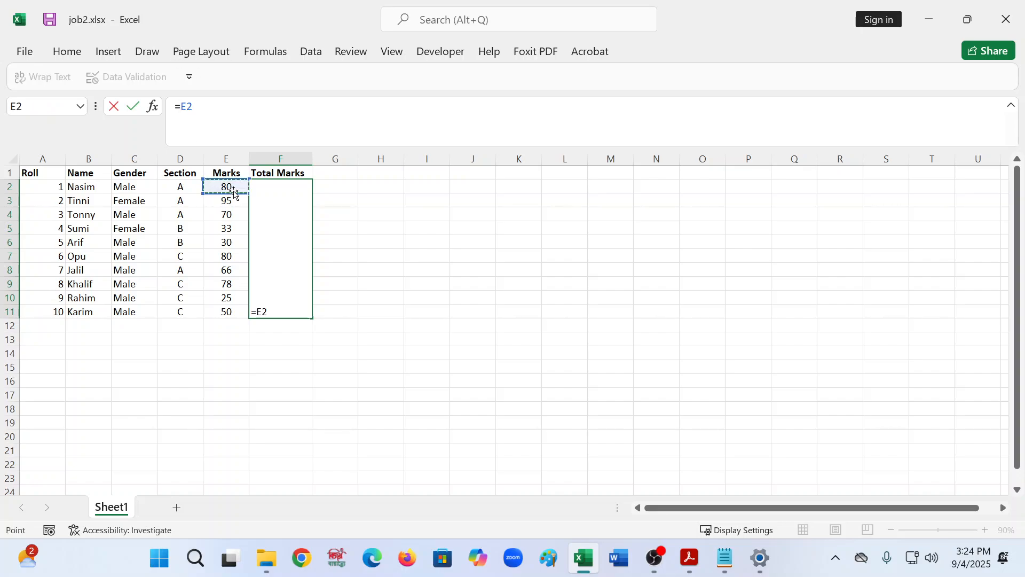
key(Return)
click(274, 277)
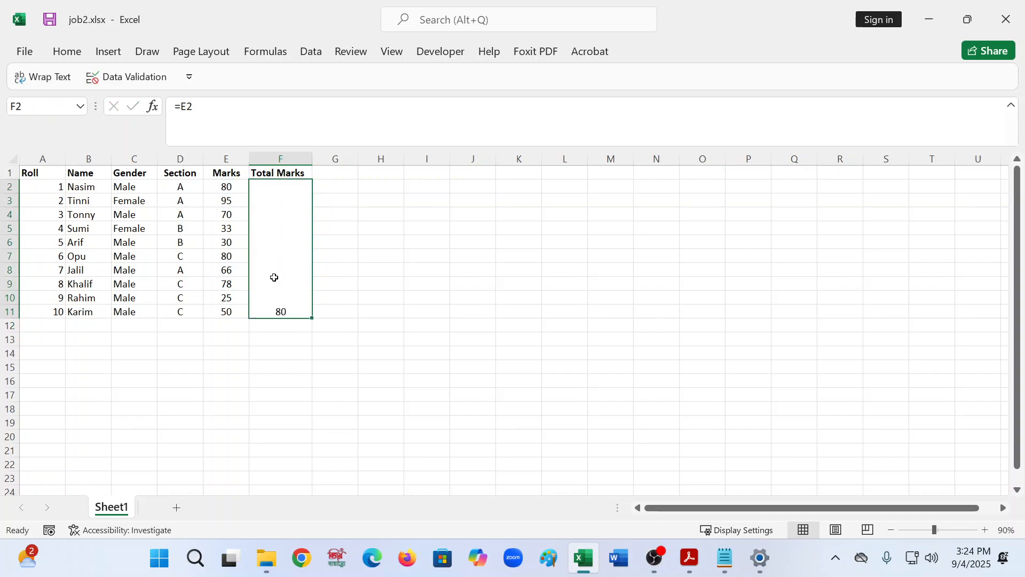
key(Delete)
- Enter the formula =SUM(E2,E3,E4) in the merged Total Marks cell F2
click(222, 109)
text(=)
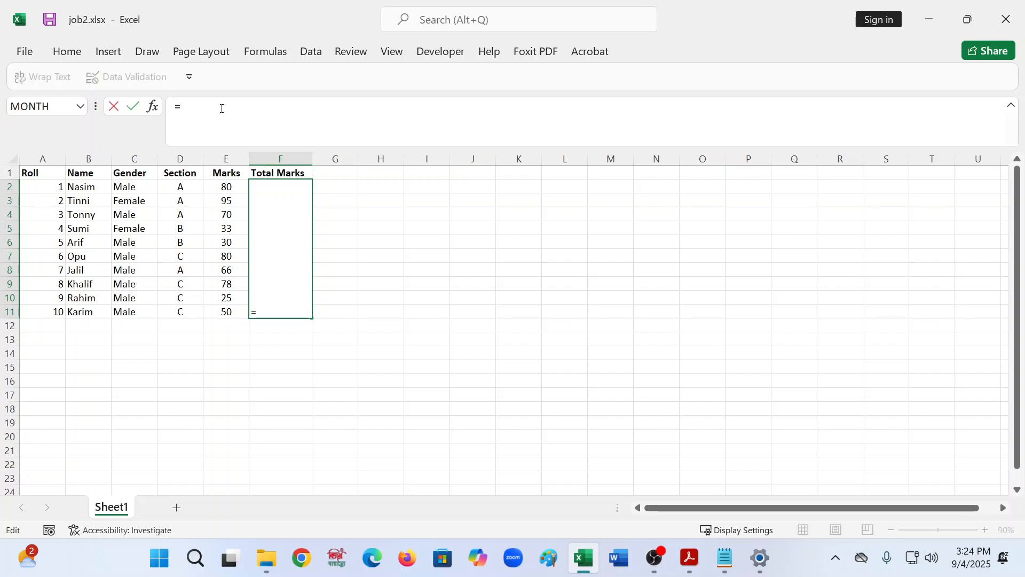
click(229, 188)
text(+)
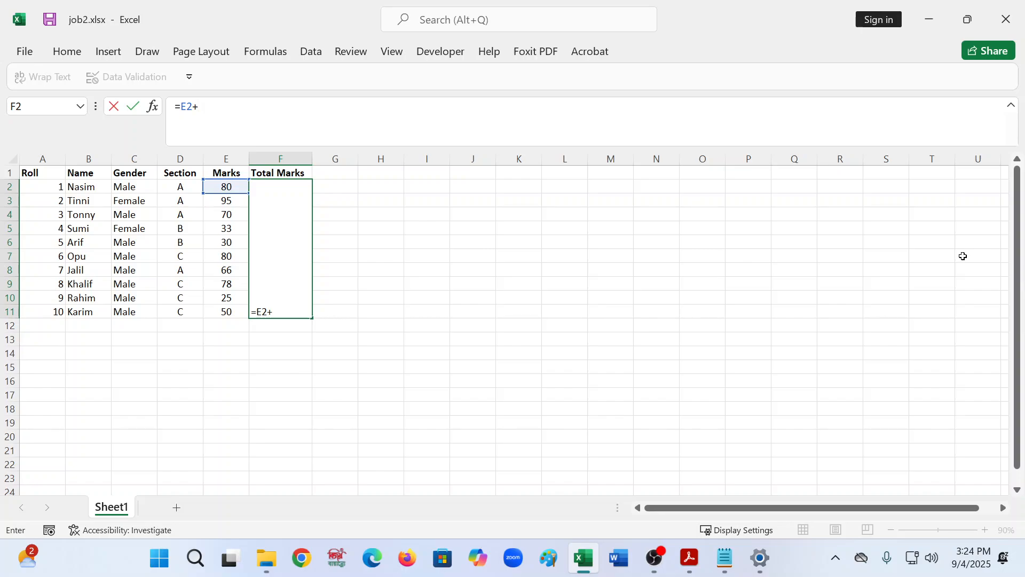
click(236, 202)
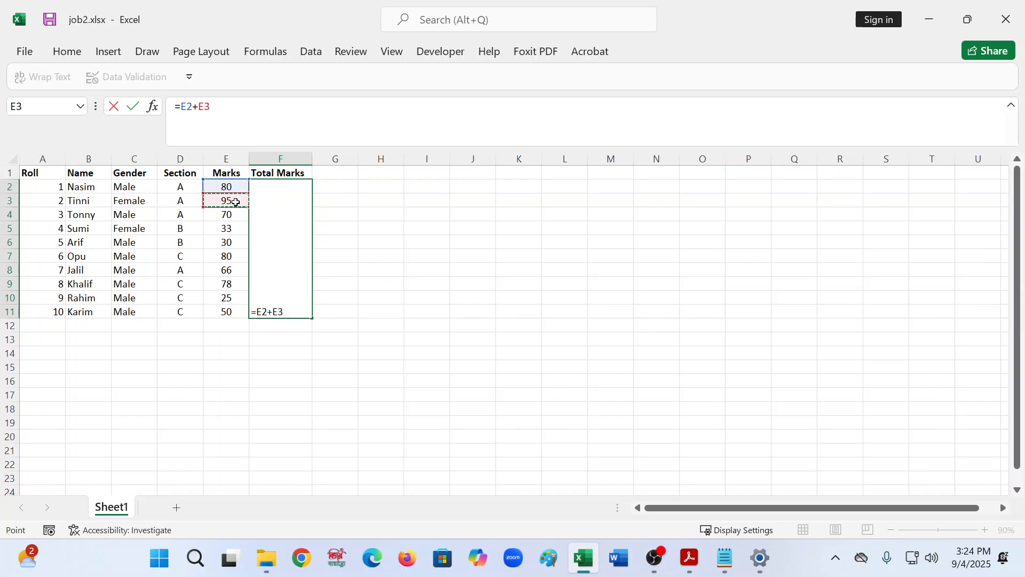
text(+)
text(+)
key(BackSpace)
key(BackSpace)
key(BackSpace)
key(BackSpace)
key(BackSpace)
key(BackSpace)
key(BackSpace)
key(BackSpace)
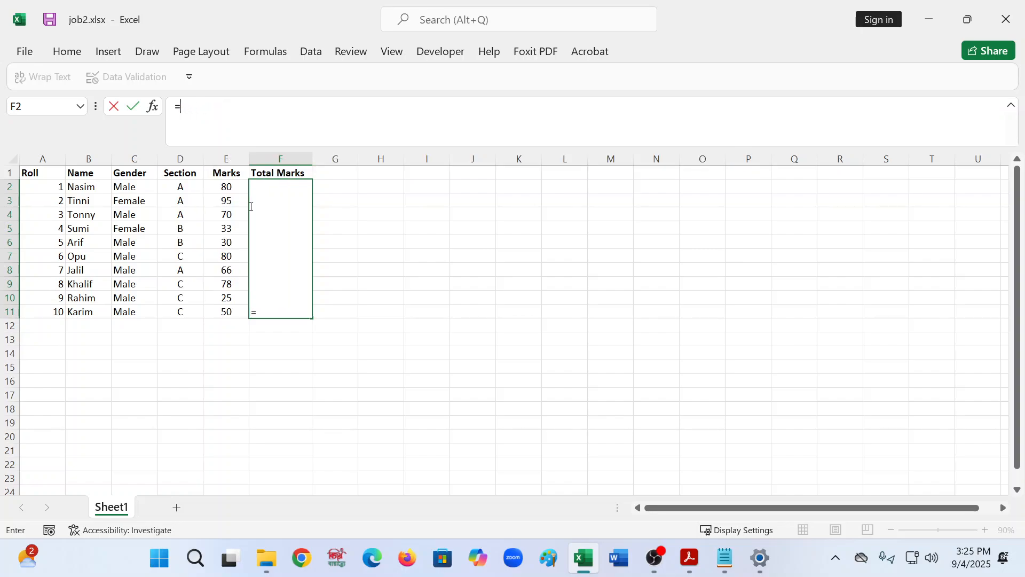
text(sum)
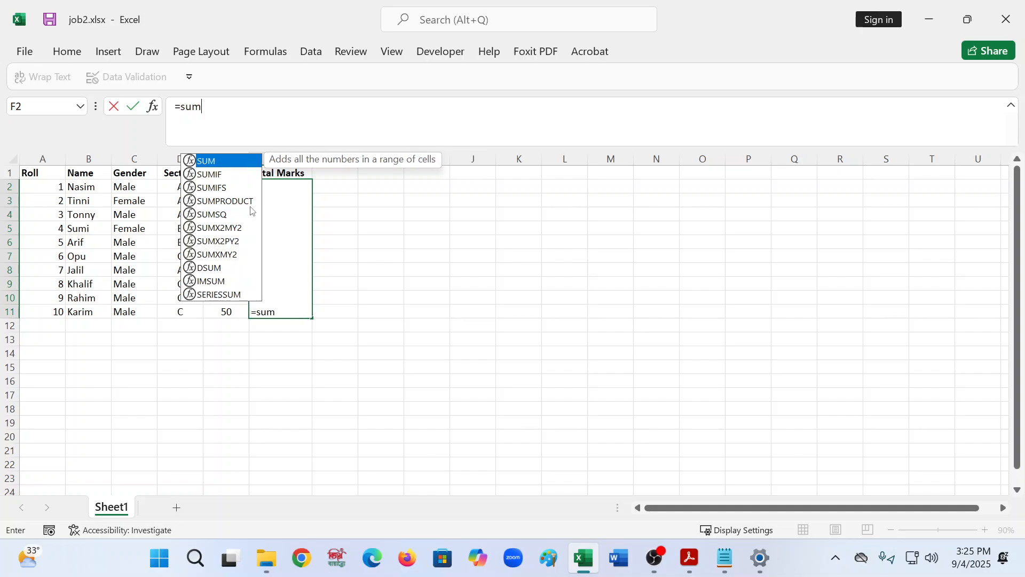
text(()
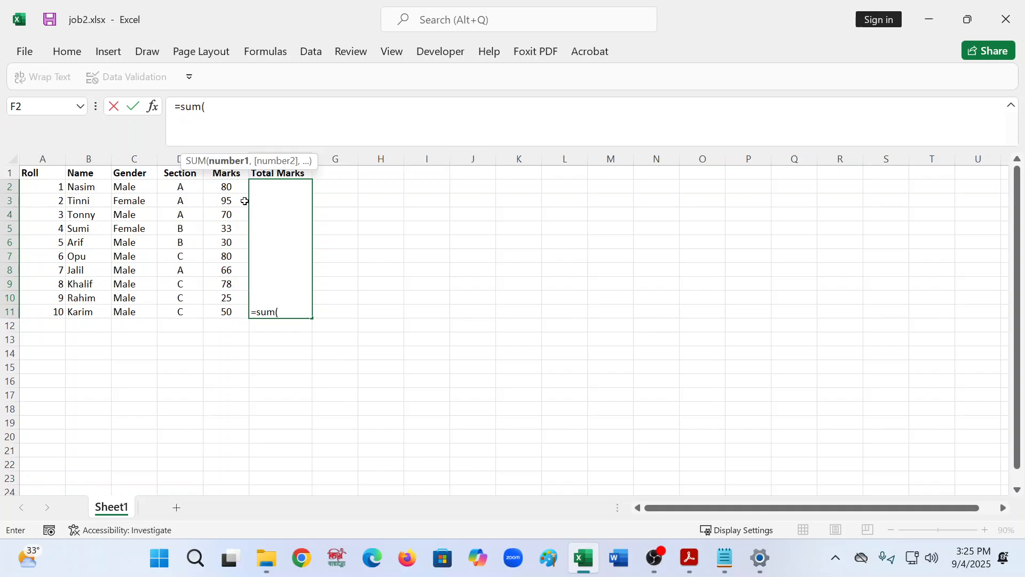
click(218, 184)
text(,)
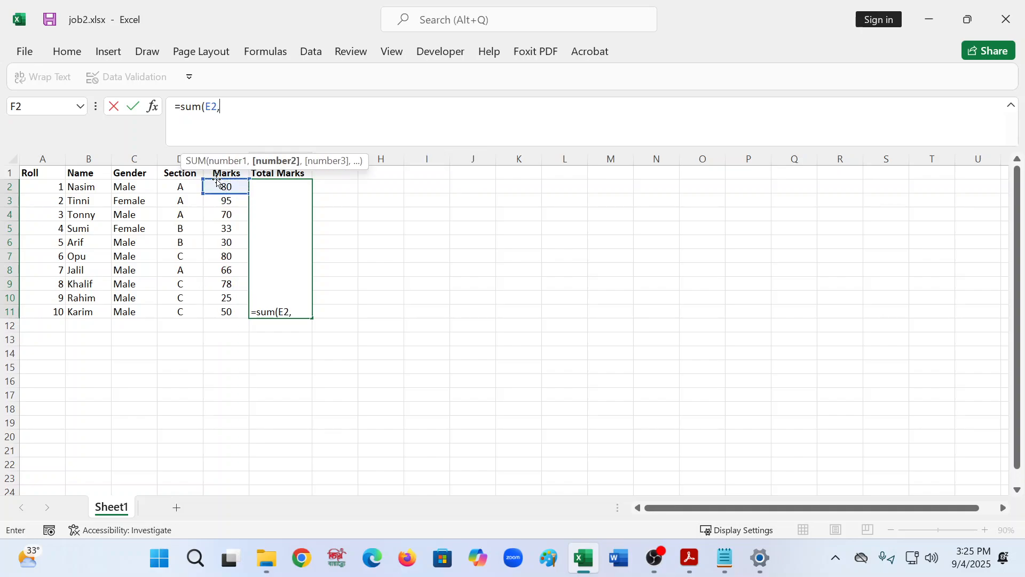
click(221, 200)
text(,)
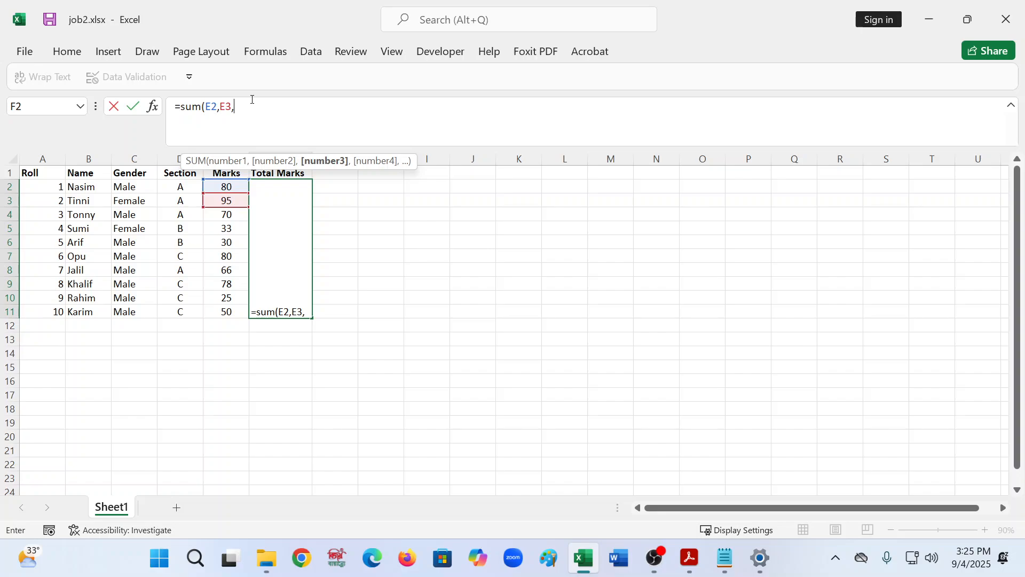
click(226, 214)
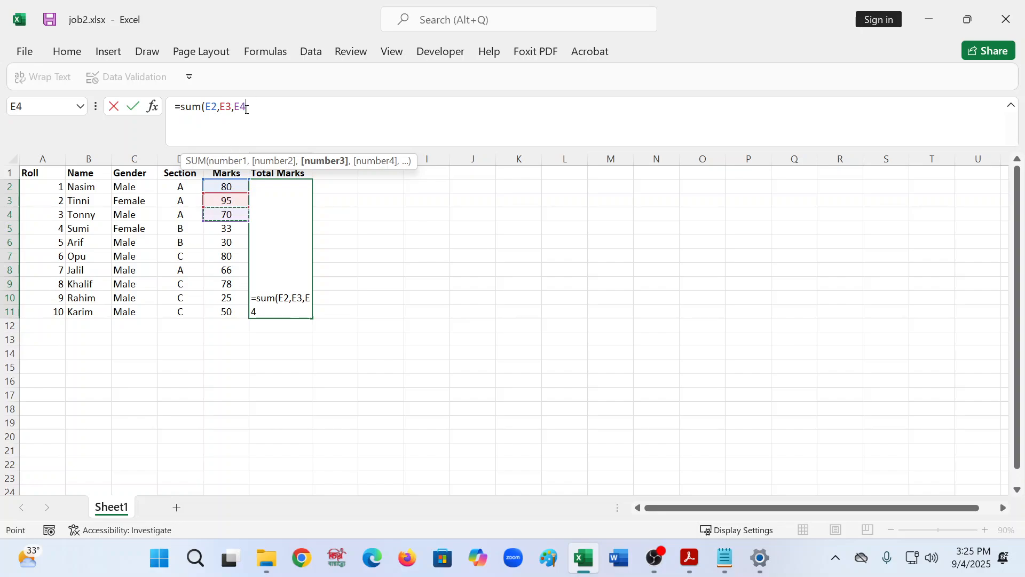
text())
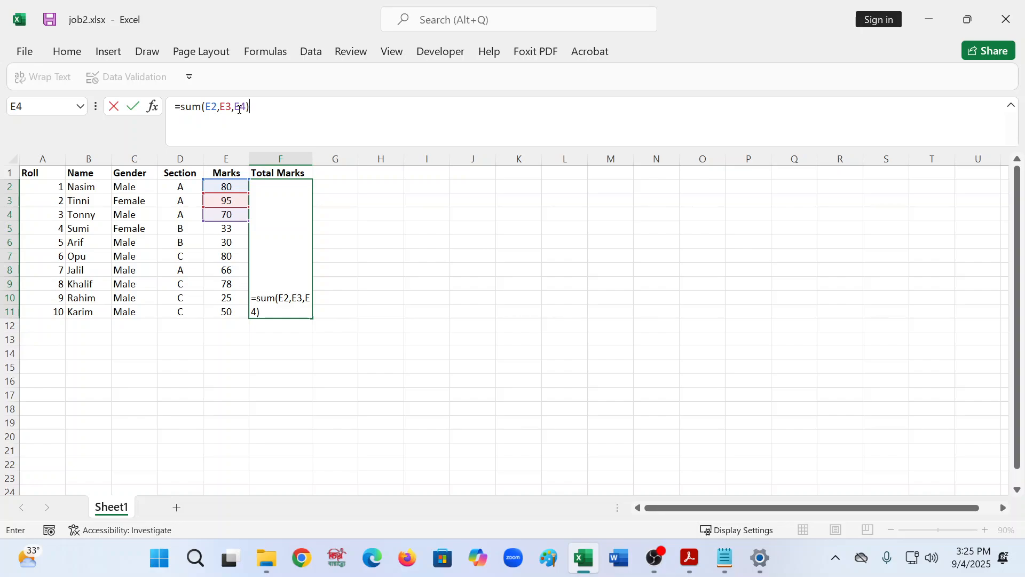
key(Return)
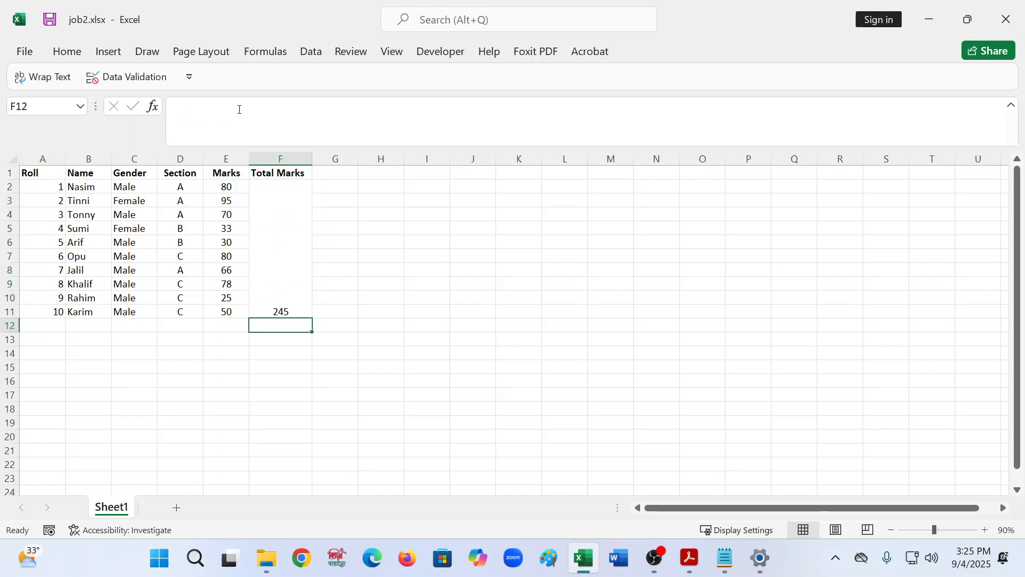
- Delete the SUM formula from the merged Total Marks cell
click(213, 123)
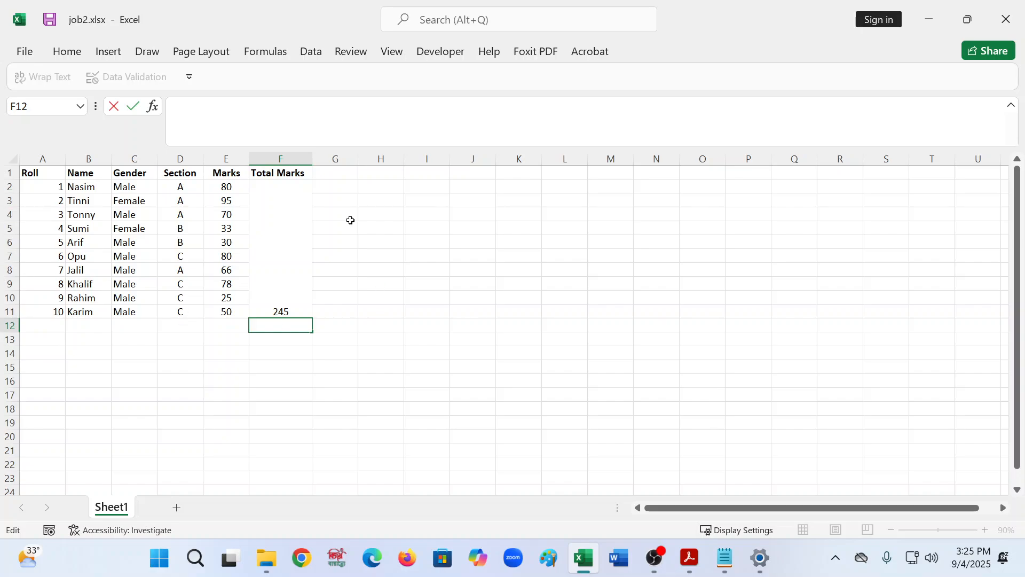
click(291, 227)
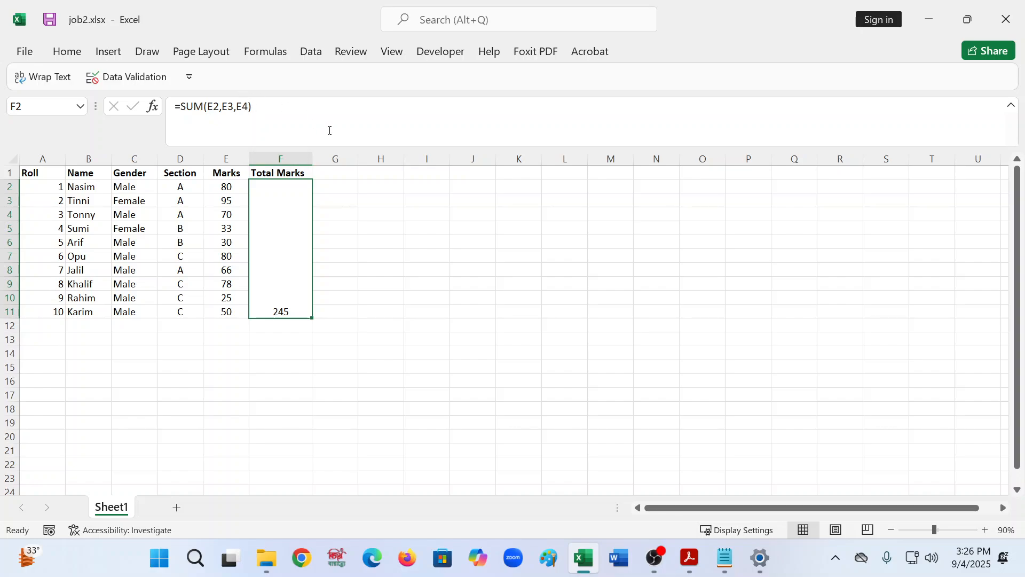
click(315, 115)
key(BackSpace)
key(BackSpace)
key(BackSpace)
key(BackSpace)
key(BackSpace)
key(BackSpace)
key(BackSpace)
key(BackSpace)
key(BackSpace)
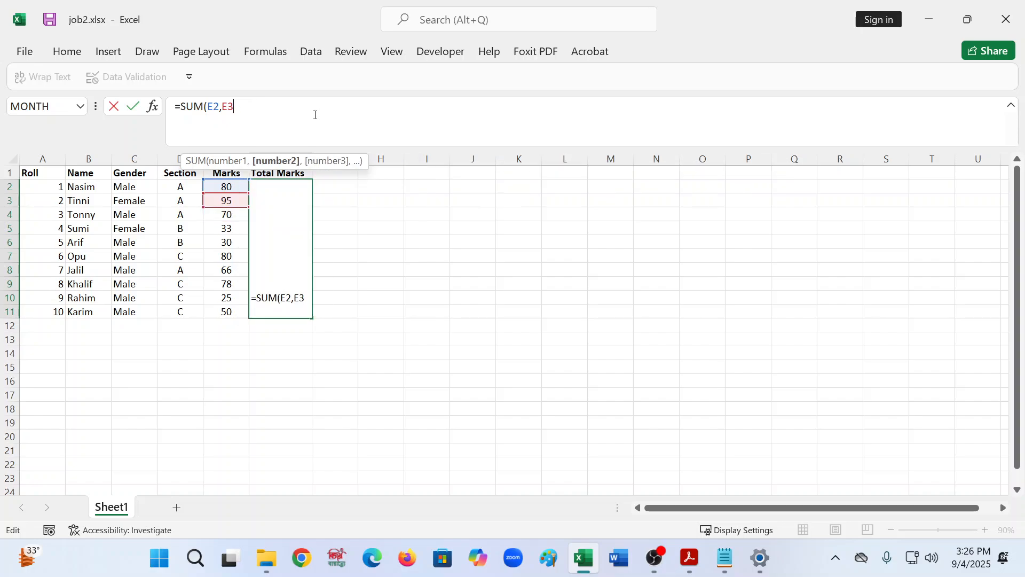
key(BackSpace)
key(BackSpace)
key(BackSpace)
key(BackSpace)
key(BackSpace)
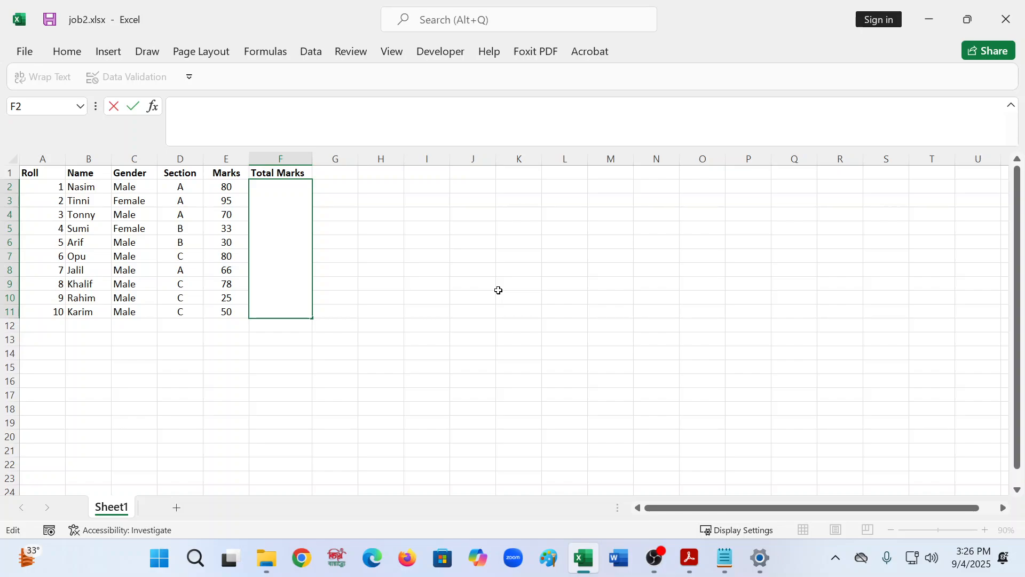
click(182, 135)
text(=sum)
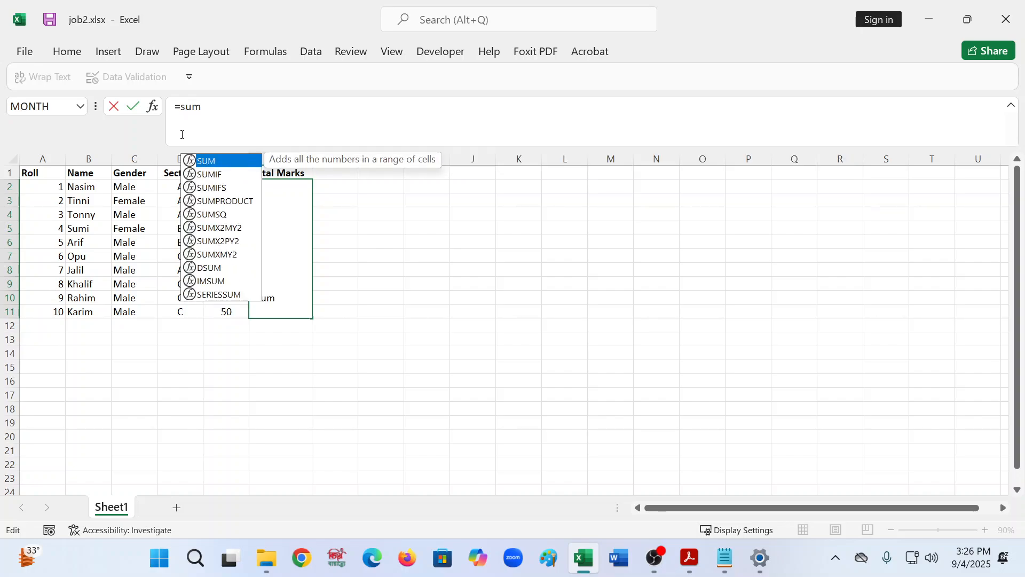
text(())
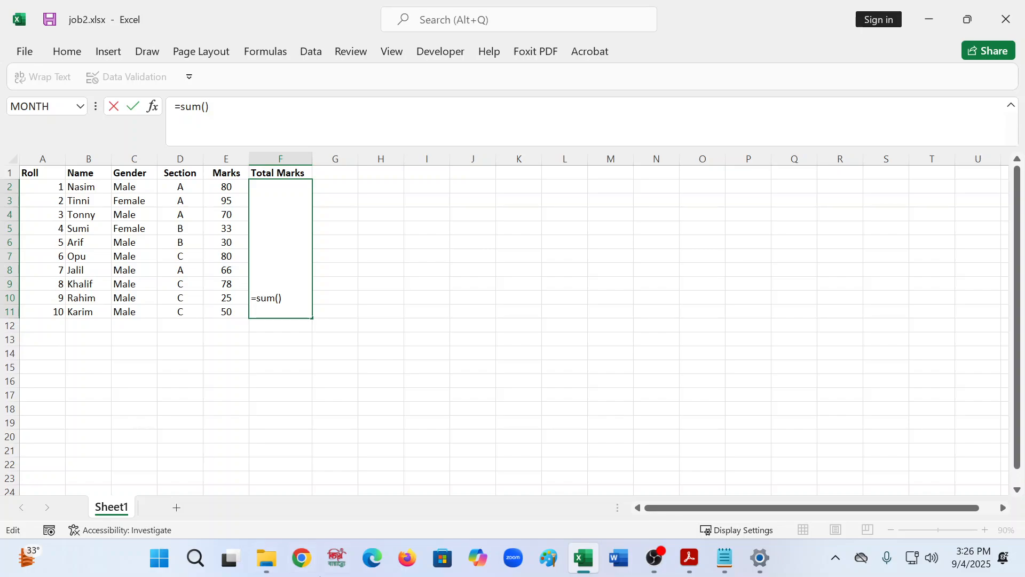
click(229, 184)
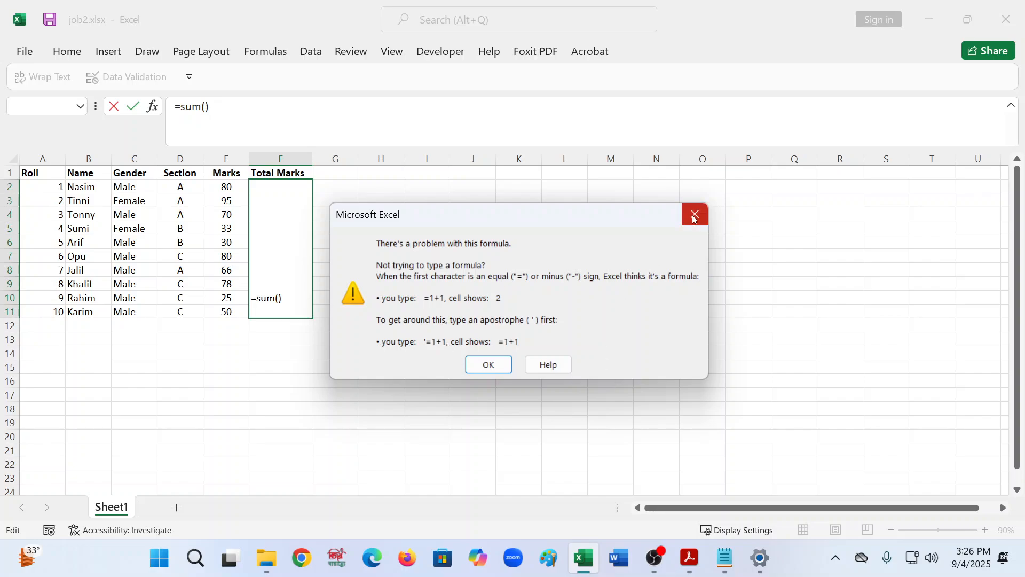
click(695, 215)
key(BackSpace)
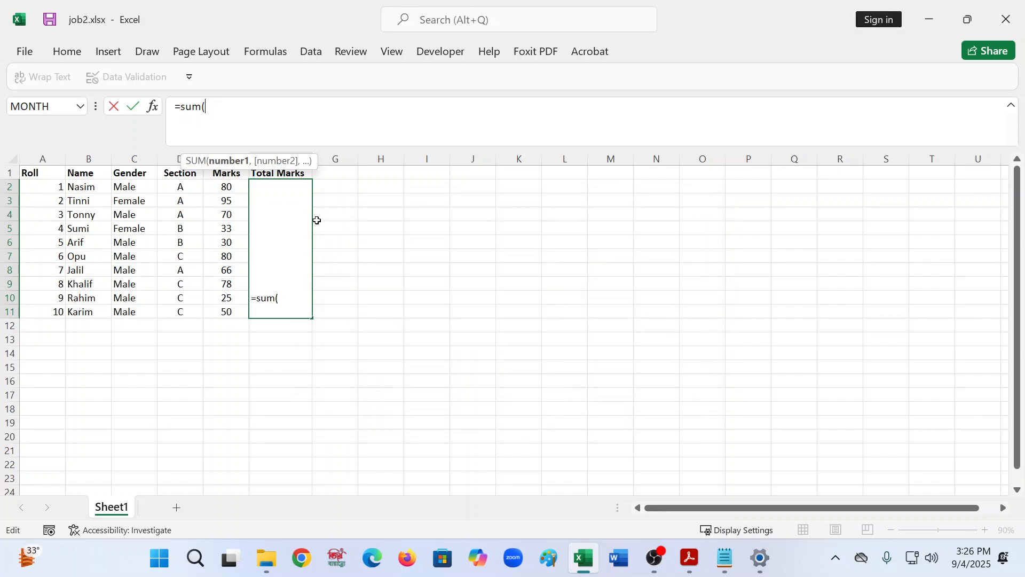
key(BackSpace)
key(BackSpace)
key(BackSpace)
key(BackSpace)
key(BackSpace)
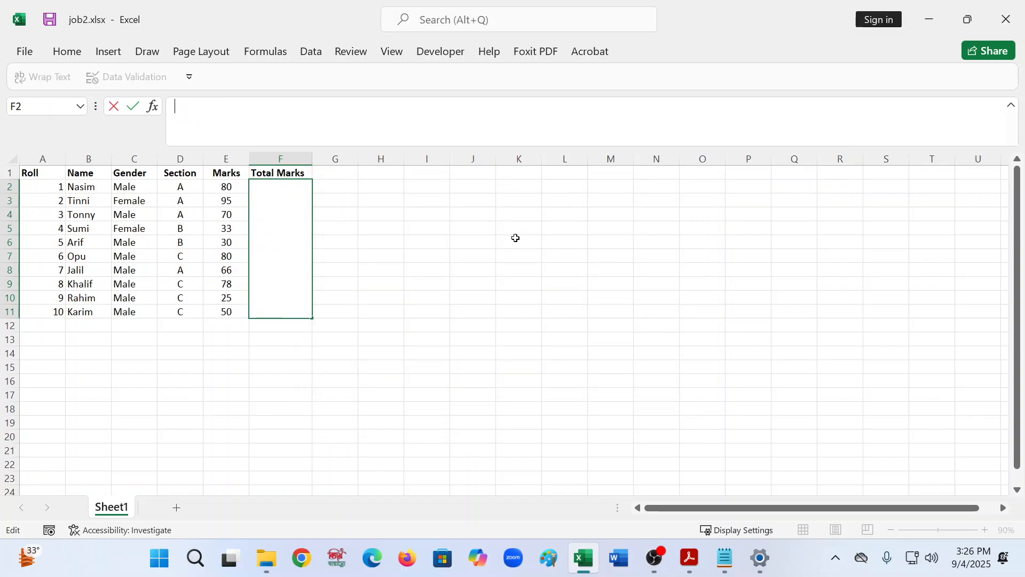
- Select the Marks values E2 to E11 to check their total
click(575, 284)
drag(223, 186, 246, 311)
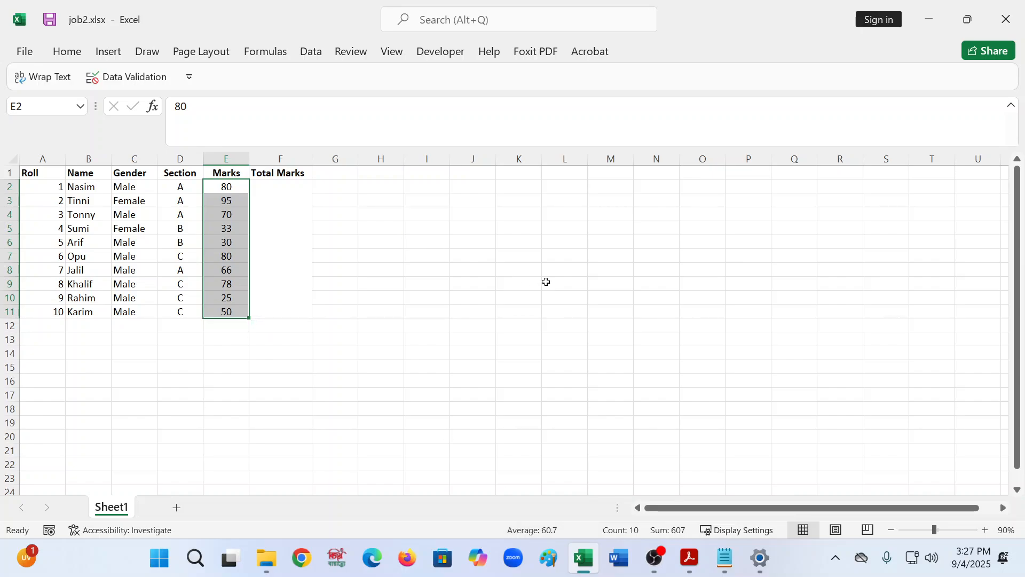
- Enter the formula =(E2+E3+E4)/3 in the merged Total Marks cell F2
click(286, 255)
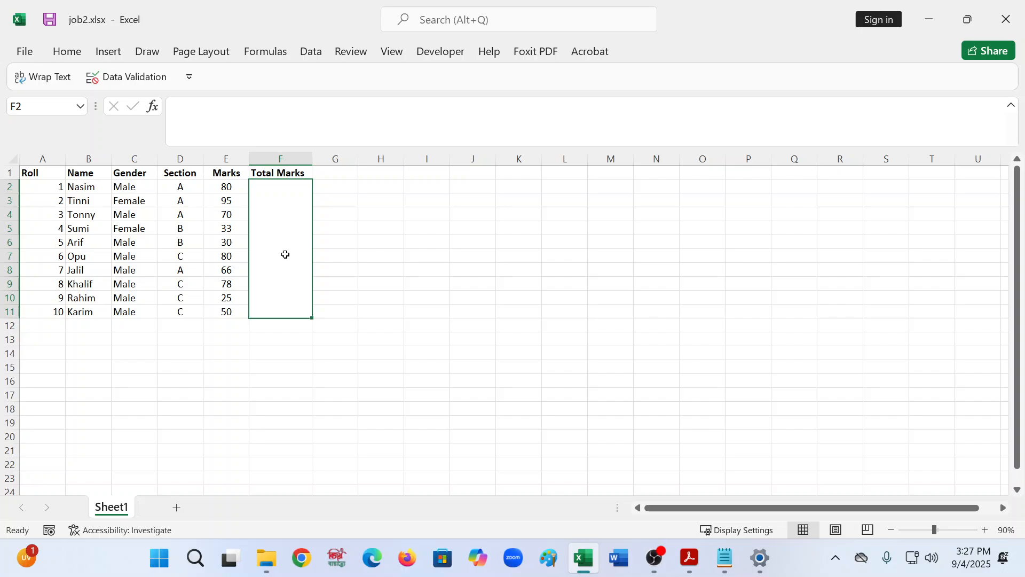
click(198, 126)
text(=)
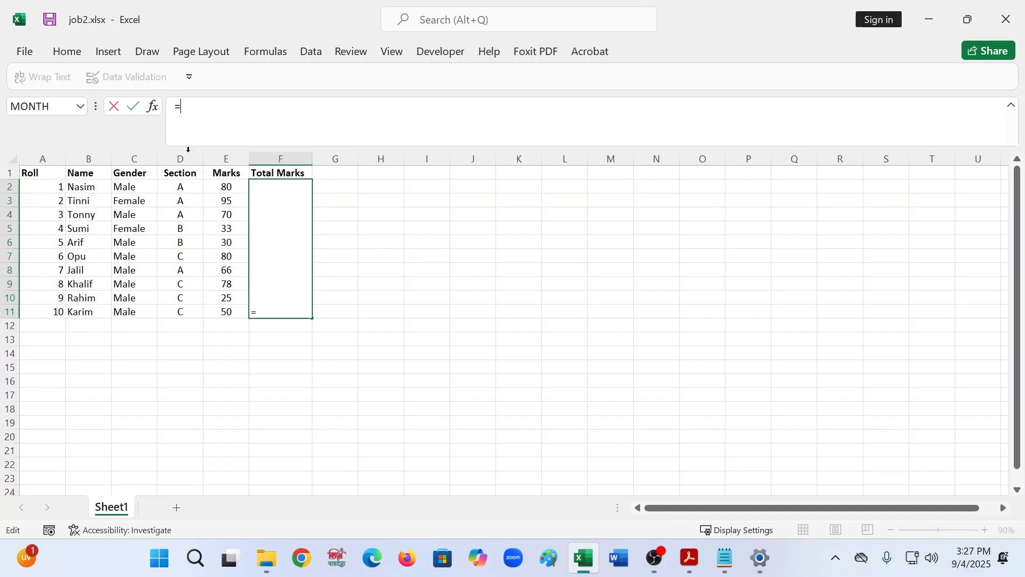
click(232, 191)
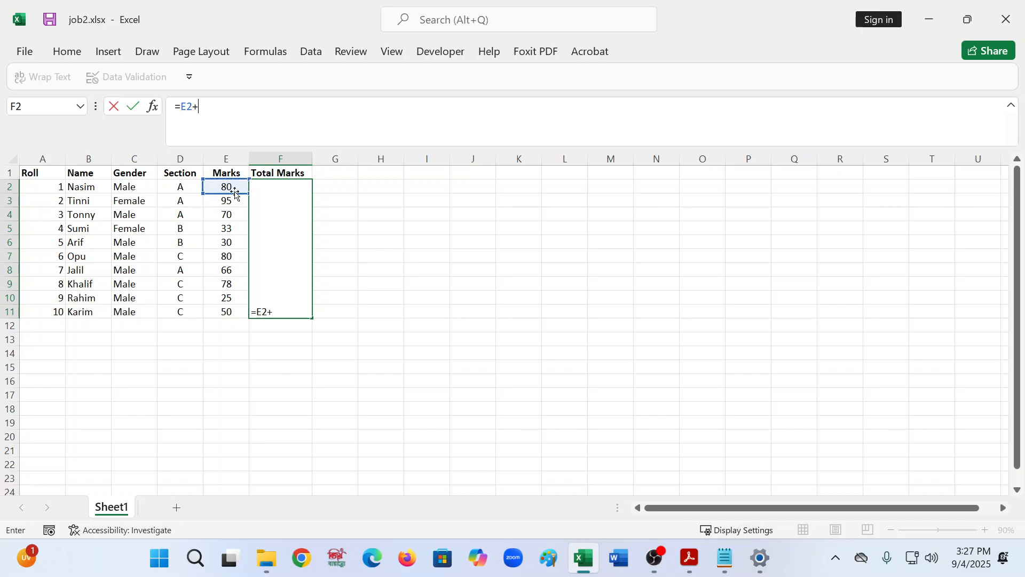
text(+)
click(226, 202)
text(+)
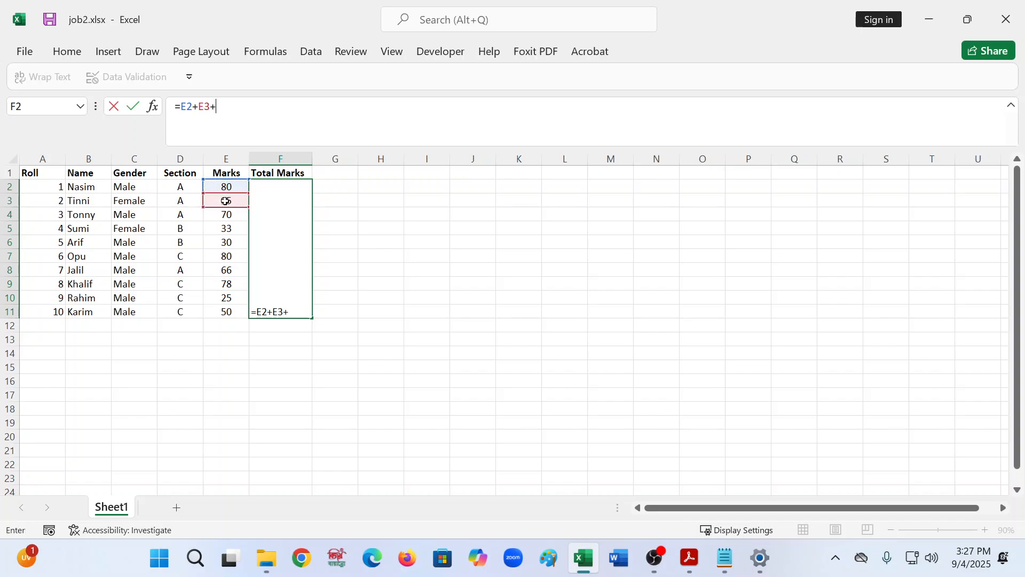
click(226, 215)
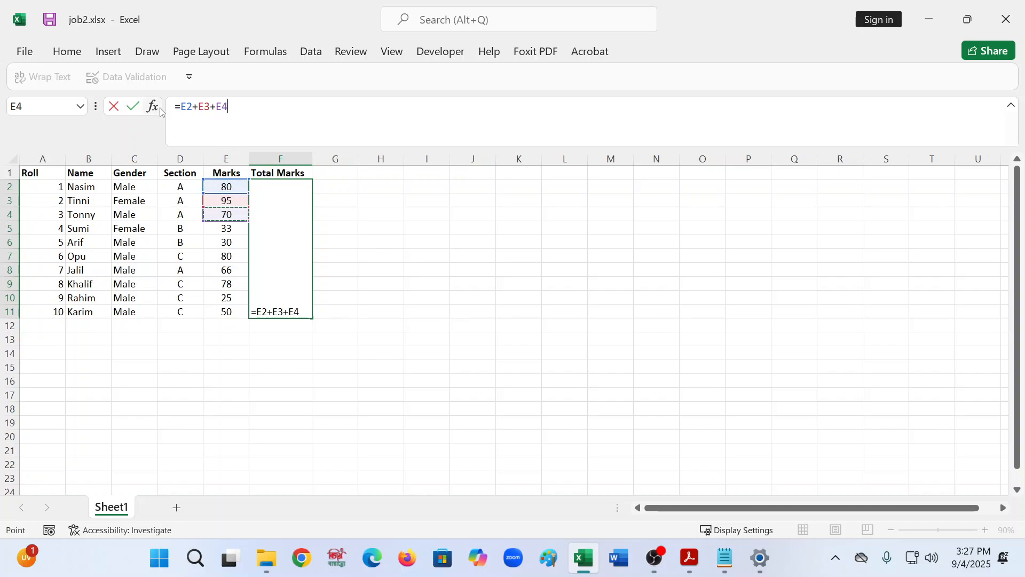
click(180, 108)
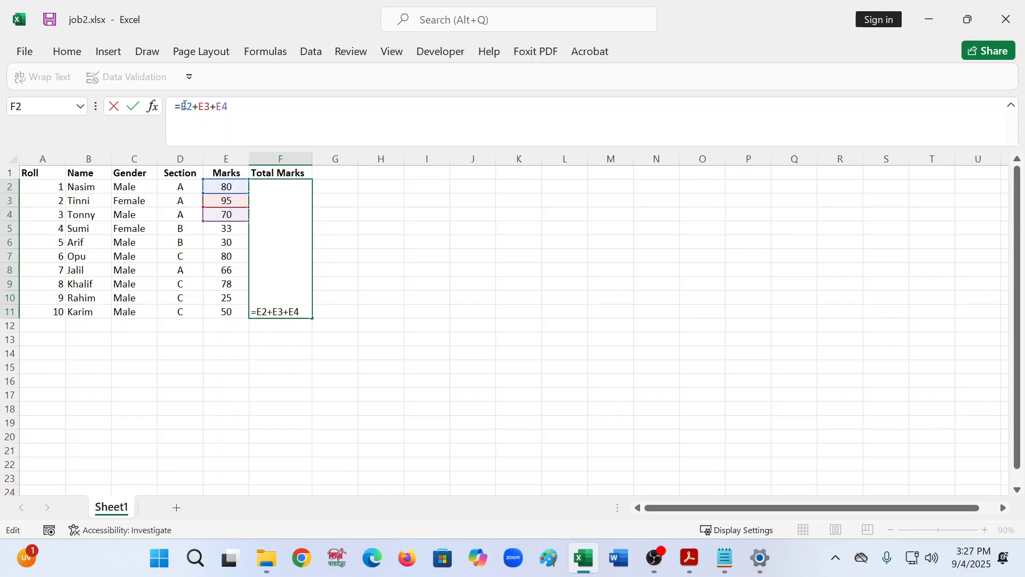
text(()
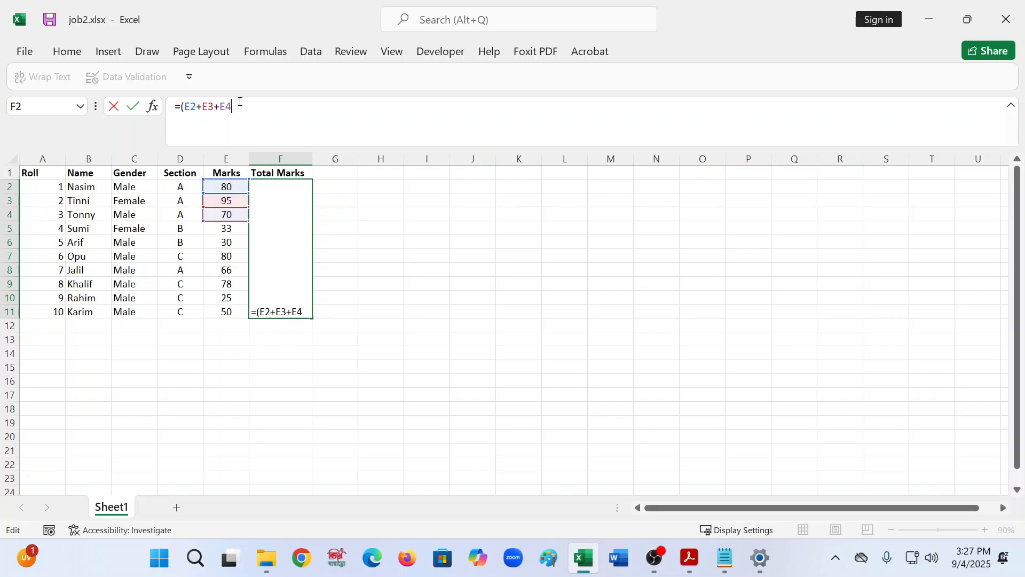
text(_)
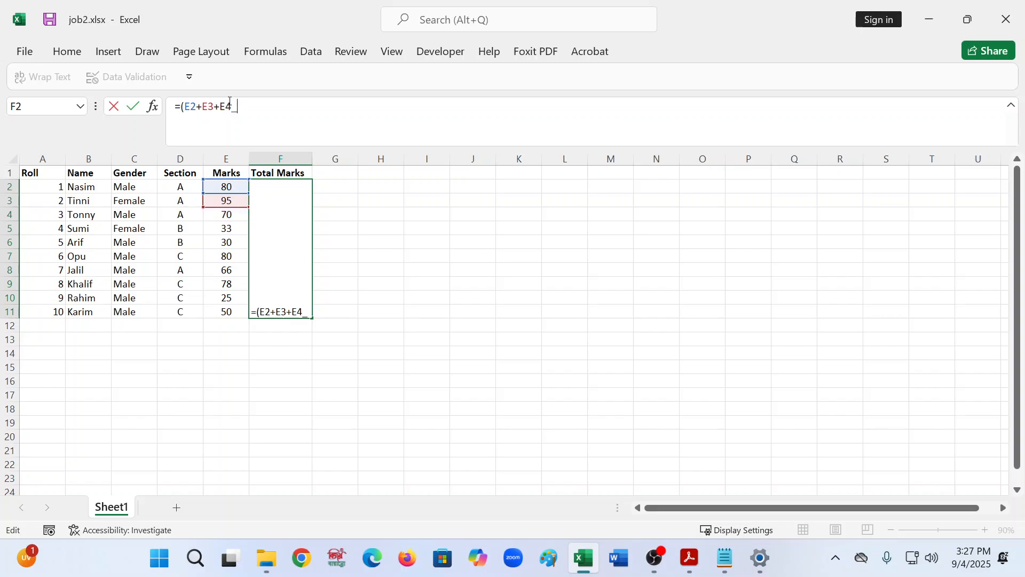
key(BackSpace)
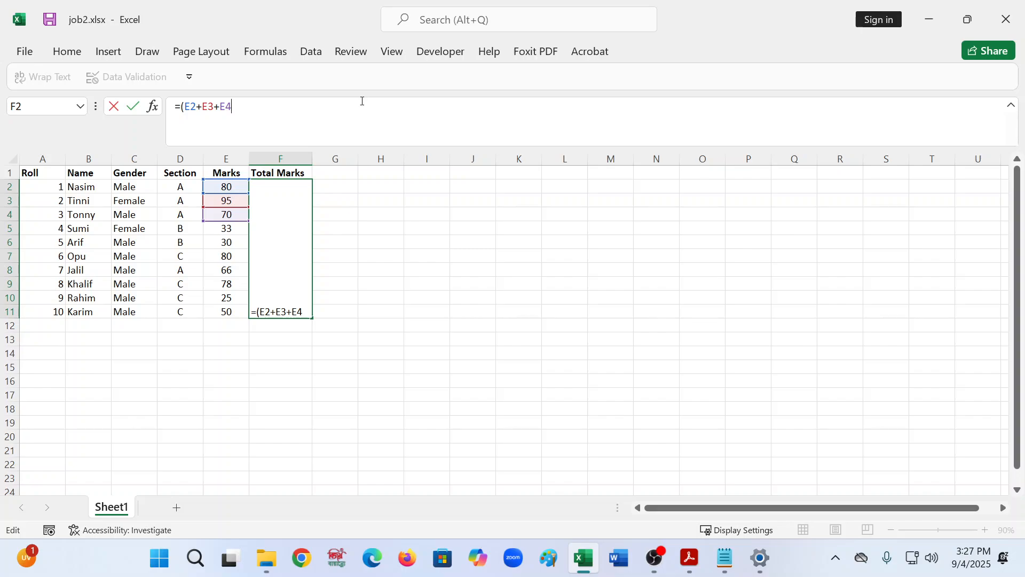
text()/3)
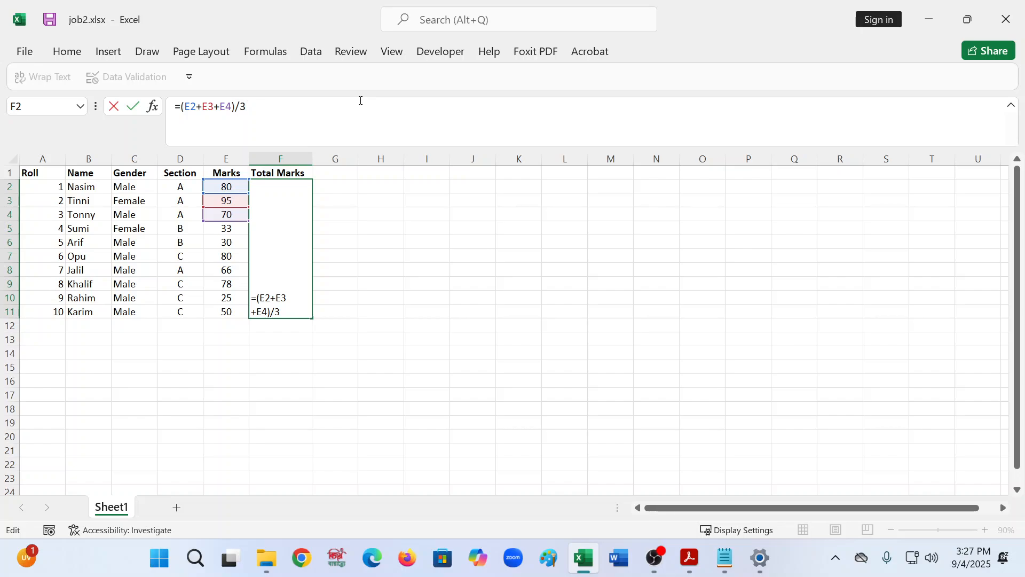
key(Return)
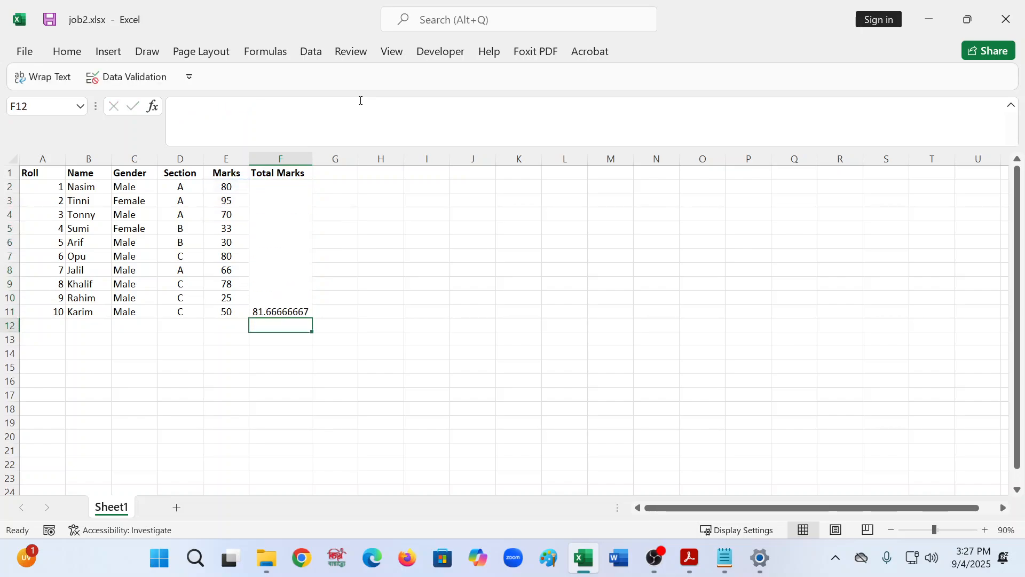
- Replace the Total Marks formula with =AVERAGE(E2:E4), then delete it from the merged cell
click(268, 278)
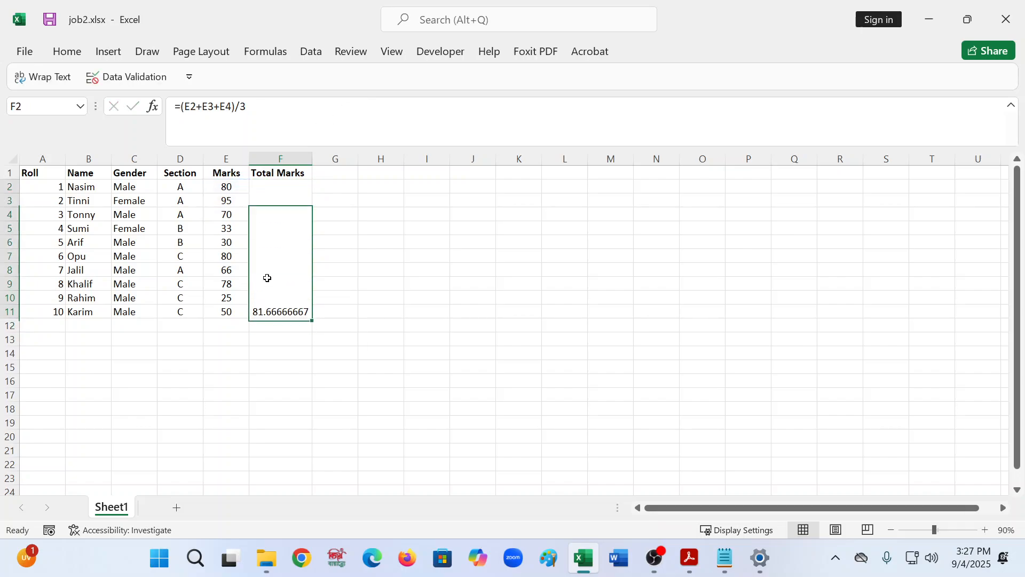
click(258, 108)
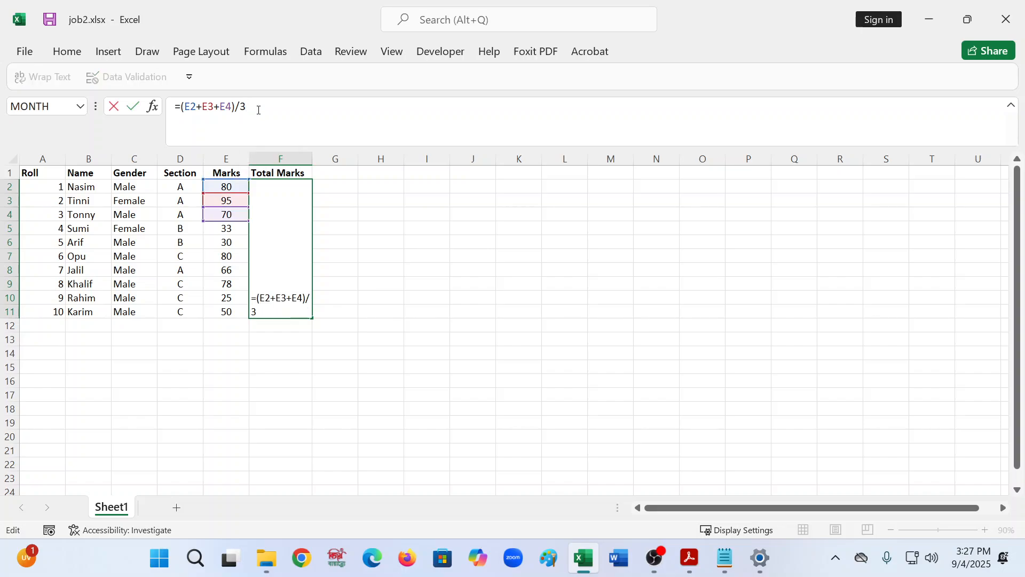
key(BackSpace)
key(BackSpace)
key(BackSpace)
key(BackSpace)
key(BackSpace)
key(BackSpace)
key(BackSpace)
key(BackSpace)
key(BackSpace)
key(BackSpace)
key(BackSpace)
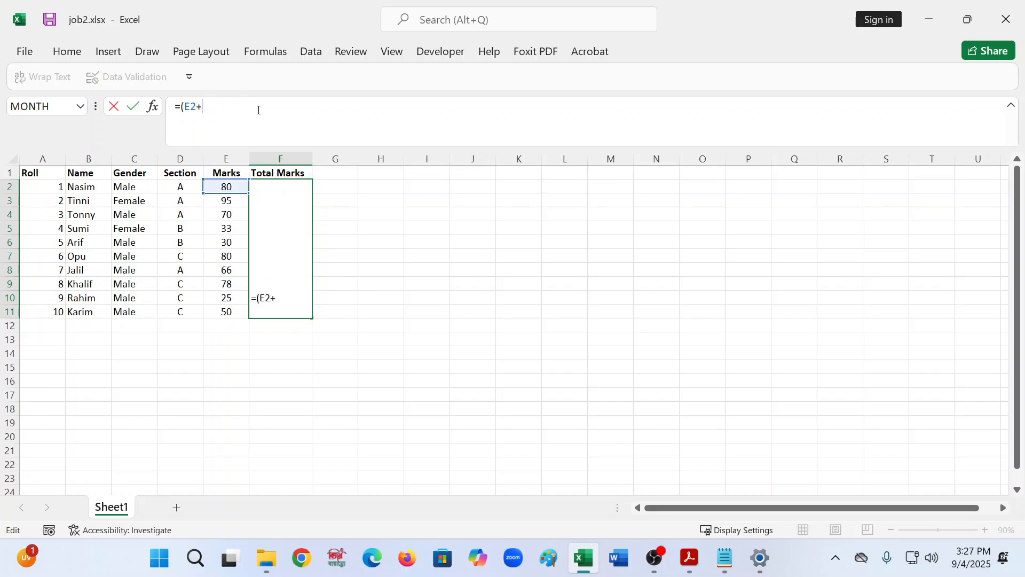
key(BackSpace)
text(a)
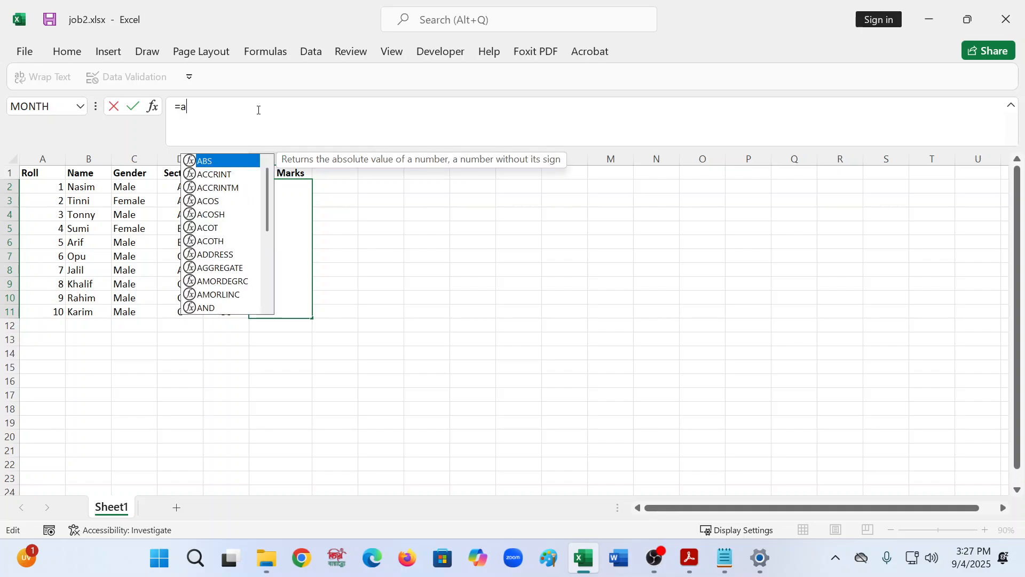
text(v)
key(Down)
key(Down)
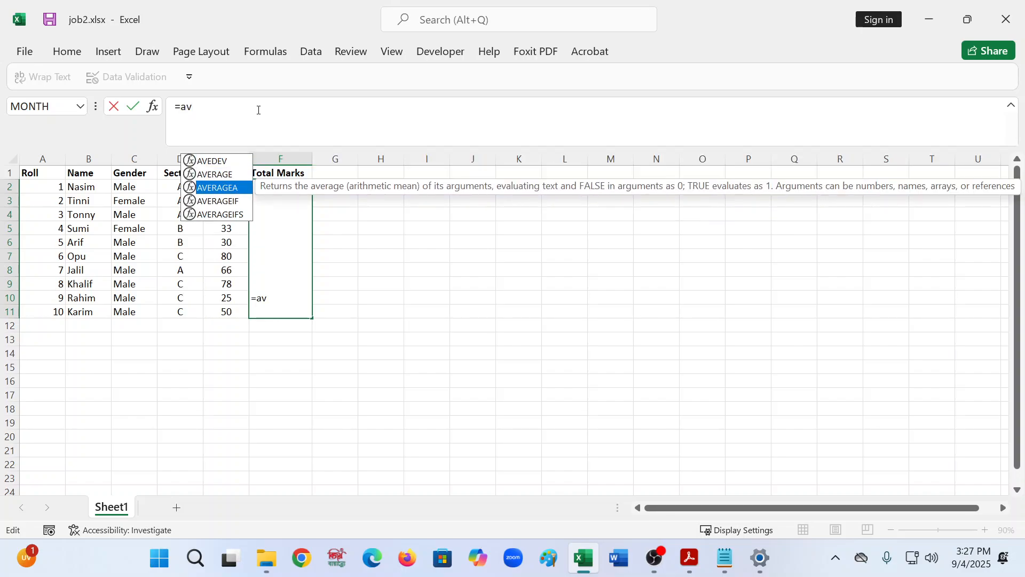
key(Up)
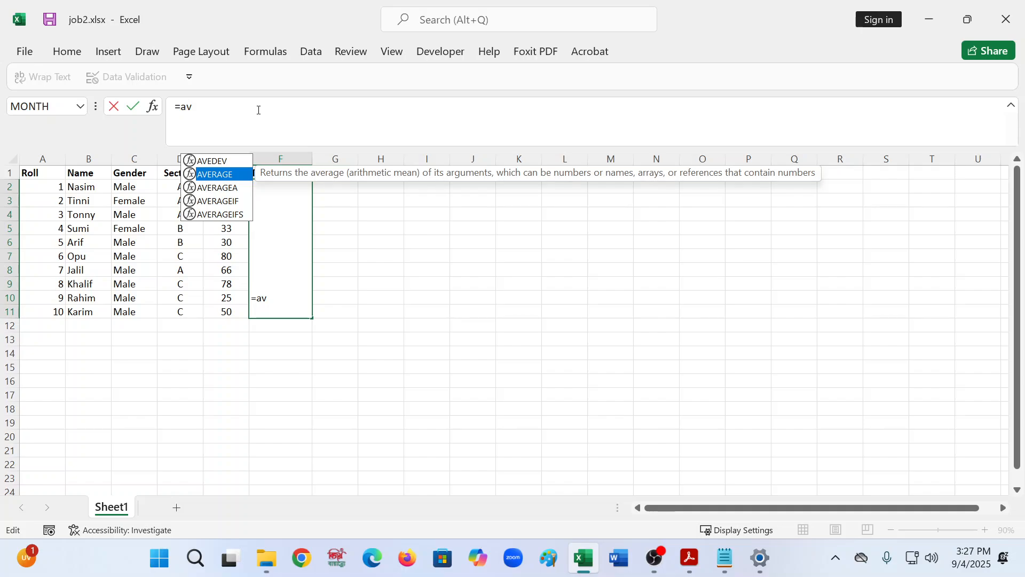
key(Tab)
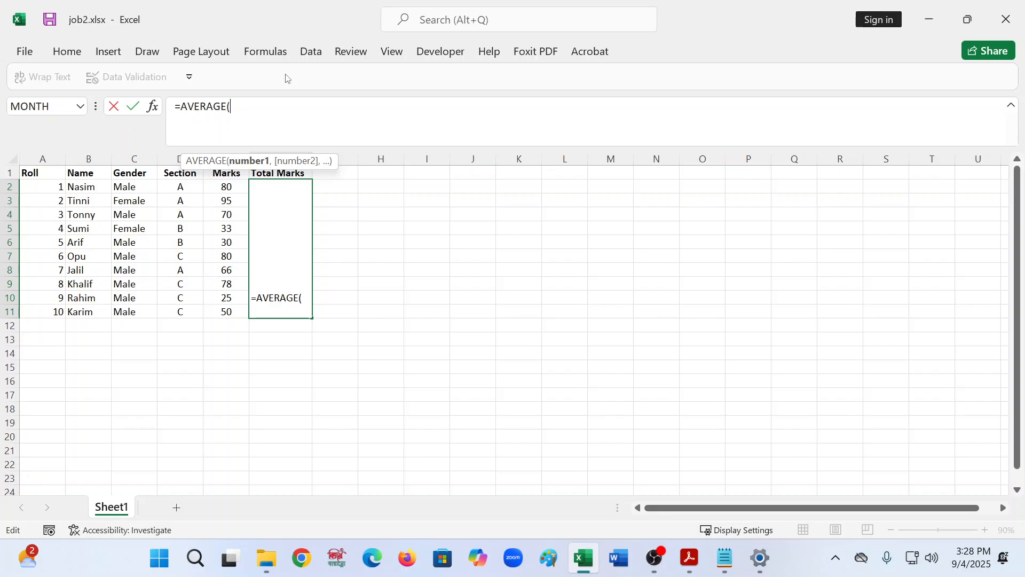
click(232, 185)
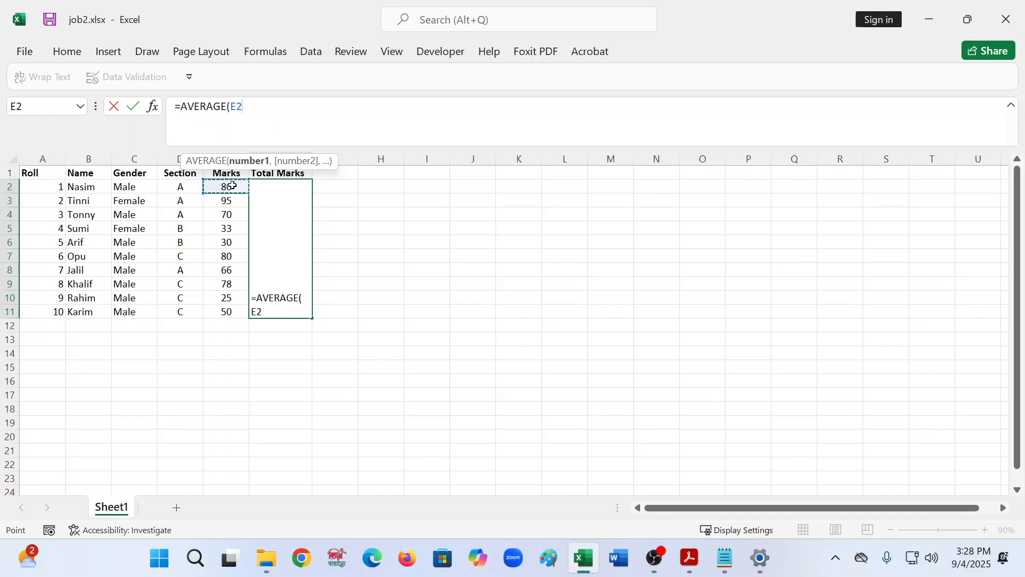
key(shift+Down)
key(shift+Down)
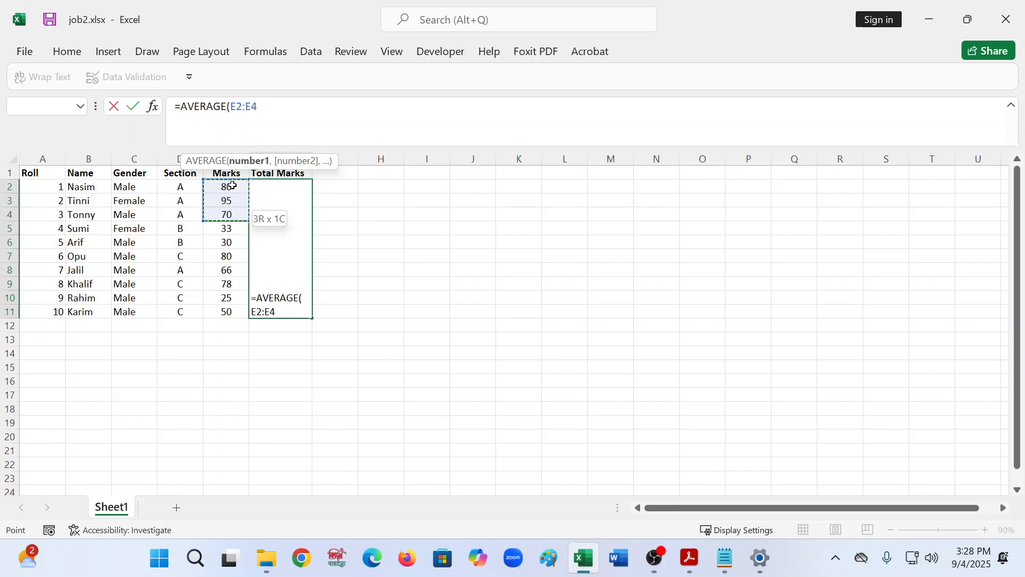
text())
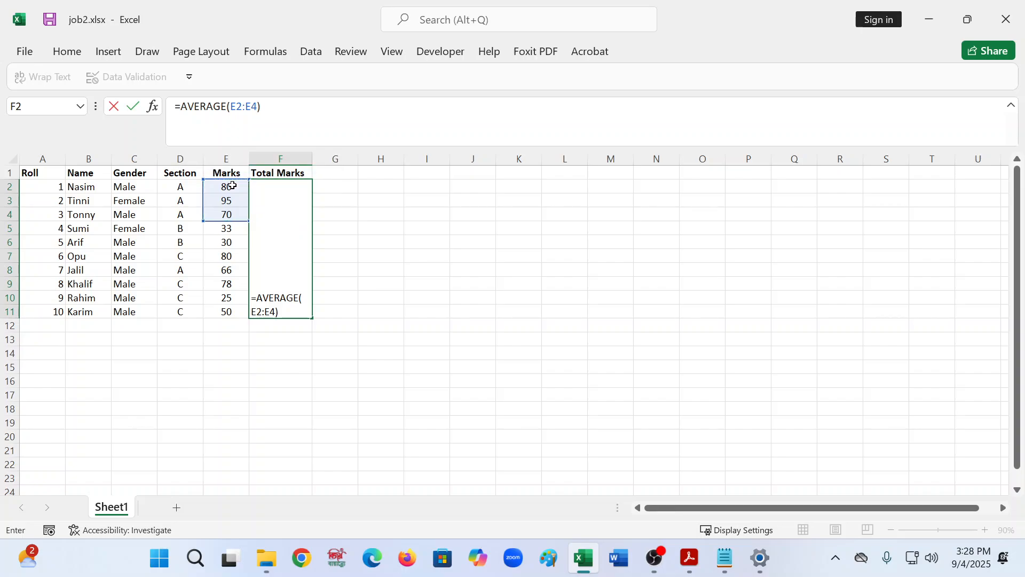
key(Return)
click(282, 288)
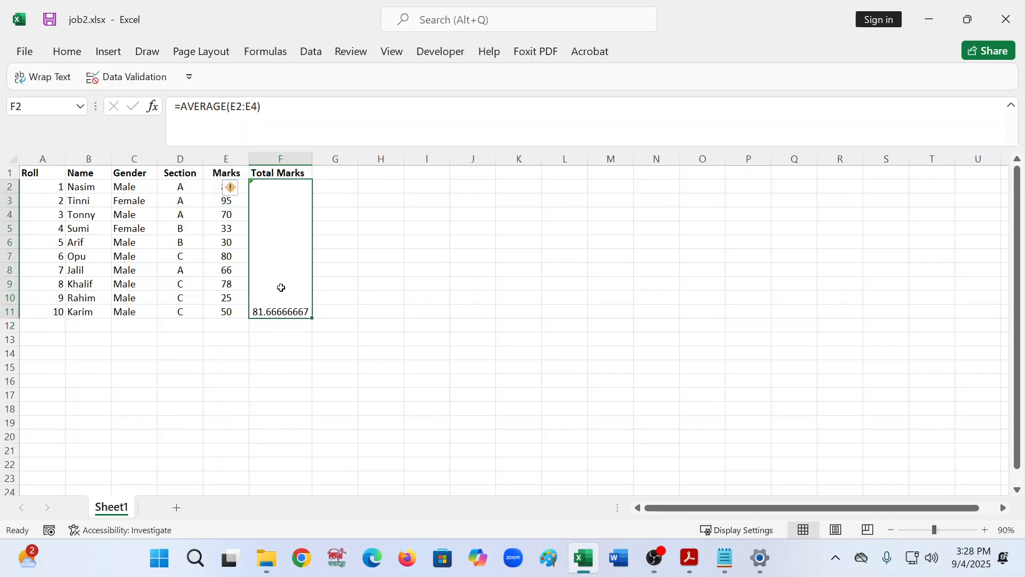
key(Delete)
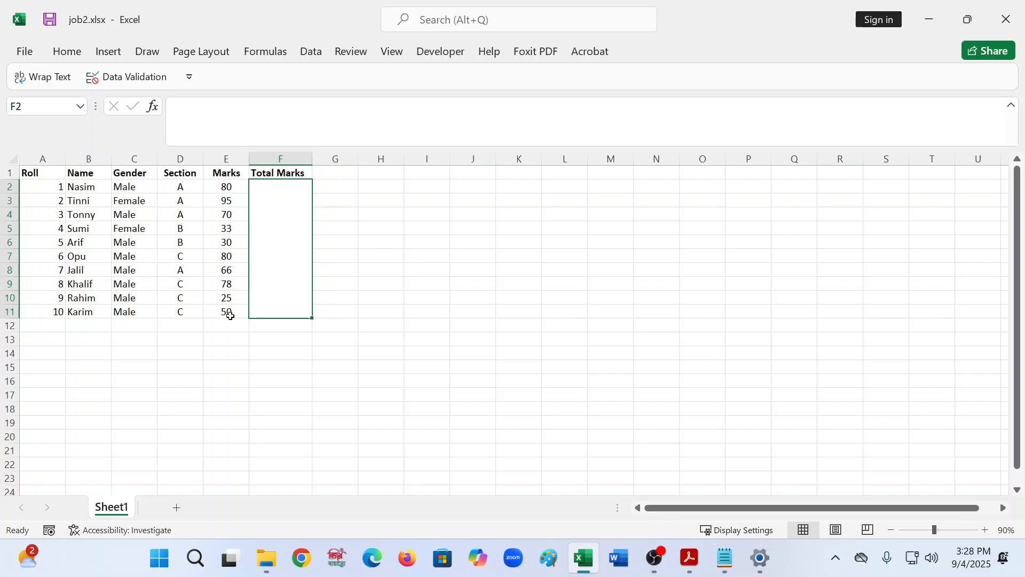
- Enter the formula =SUM(E2:E11) in the merged Total Marks cell F2
click(201, 111)
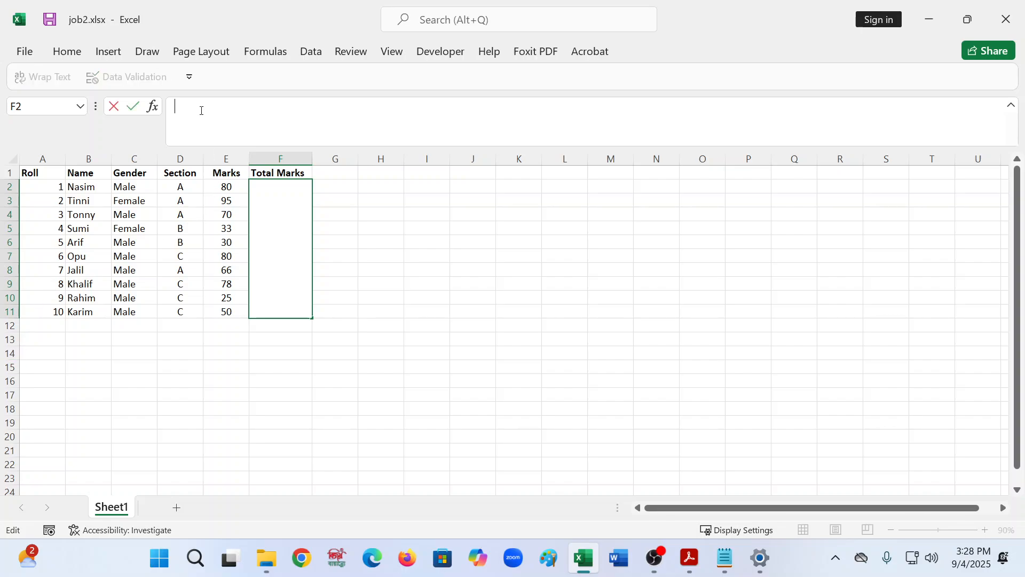
text(=)
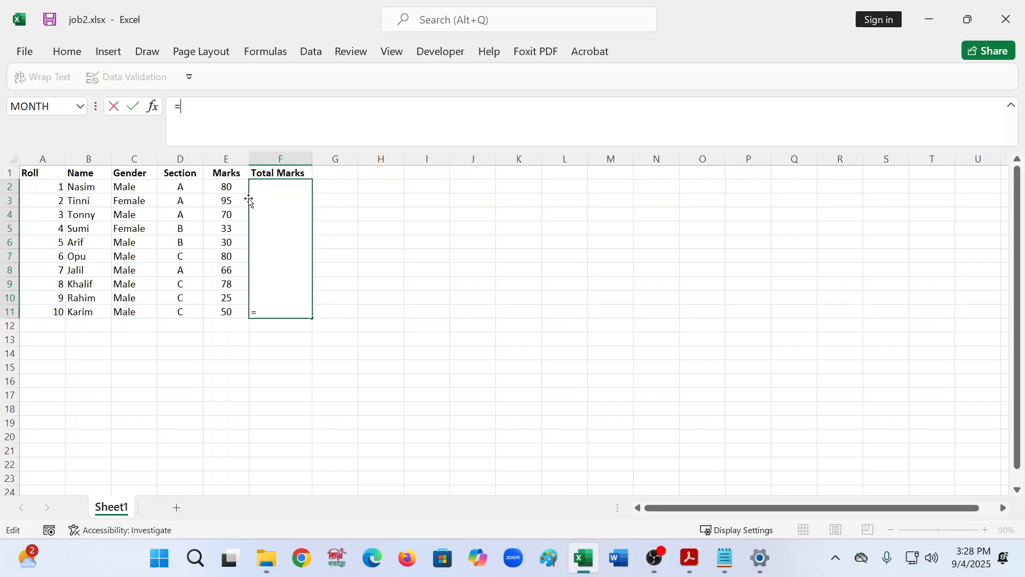
text(sum)
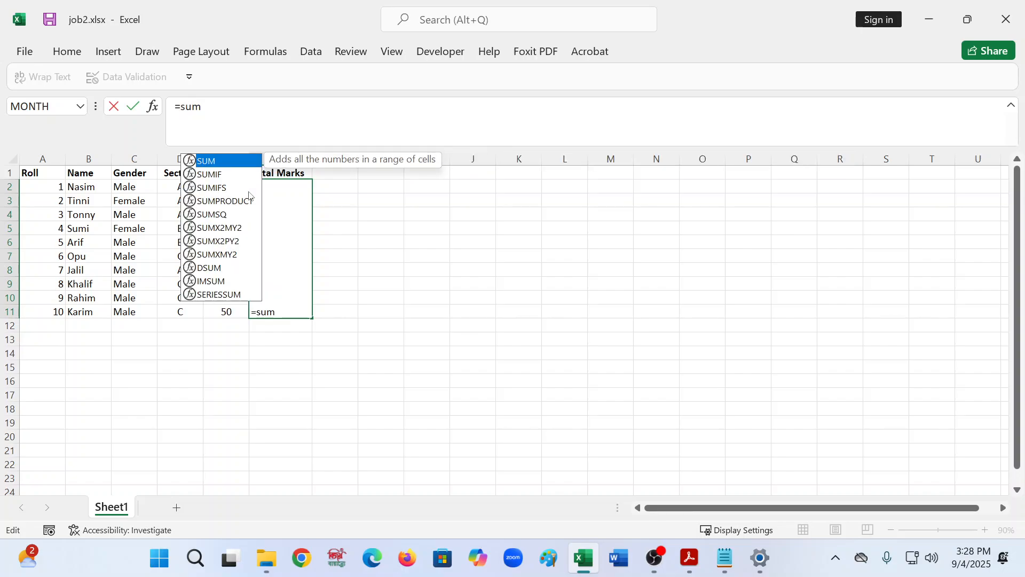
text(()
click(230, 188)
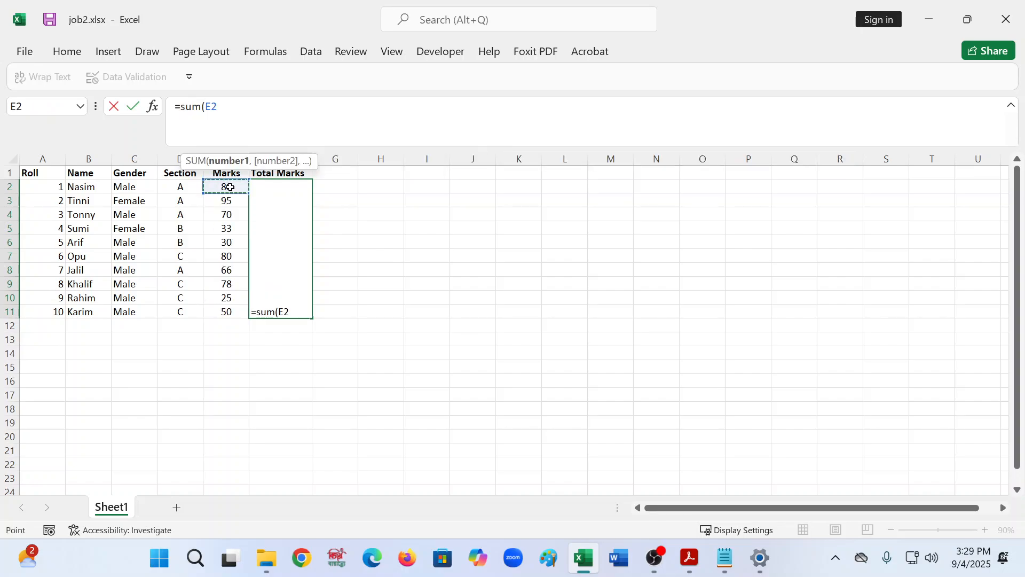
key(shift+Down)
key(shift+Down)
key(shift+Down)
key(shift+Down)
key(shift+Down)
key(shift+Down)
key(shift+Down)
key(shift+Down)
key(shift+Down)
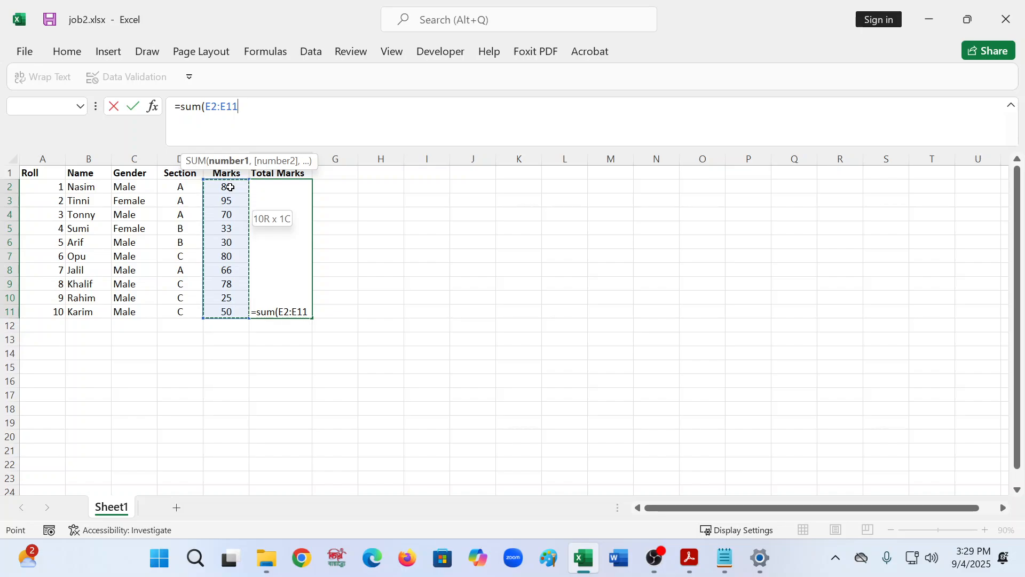
text())
key(Return)
click(303, 260)
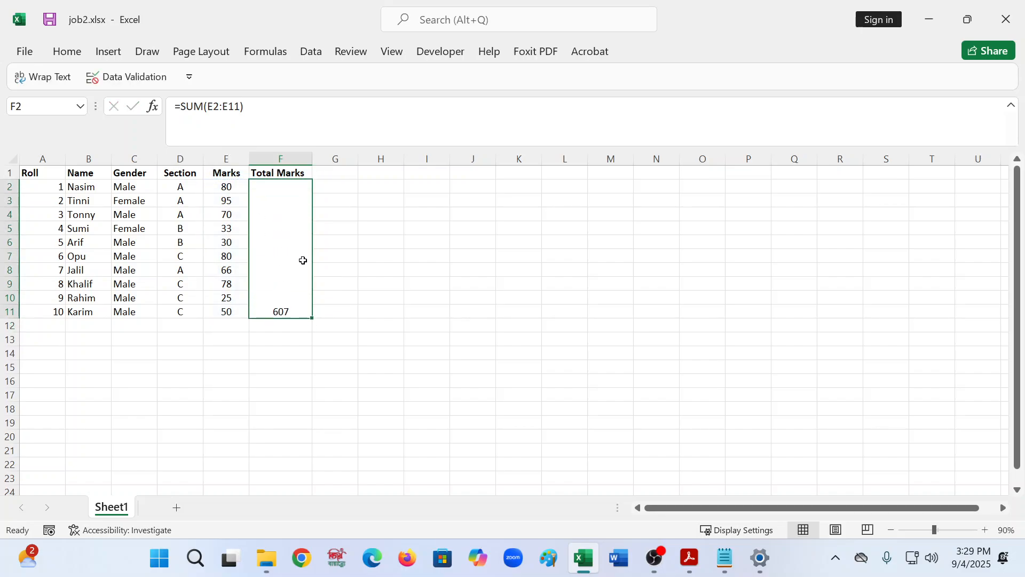
- Center the Total Marks result vertically within the merged cell F2:F11
click(66, 52)
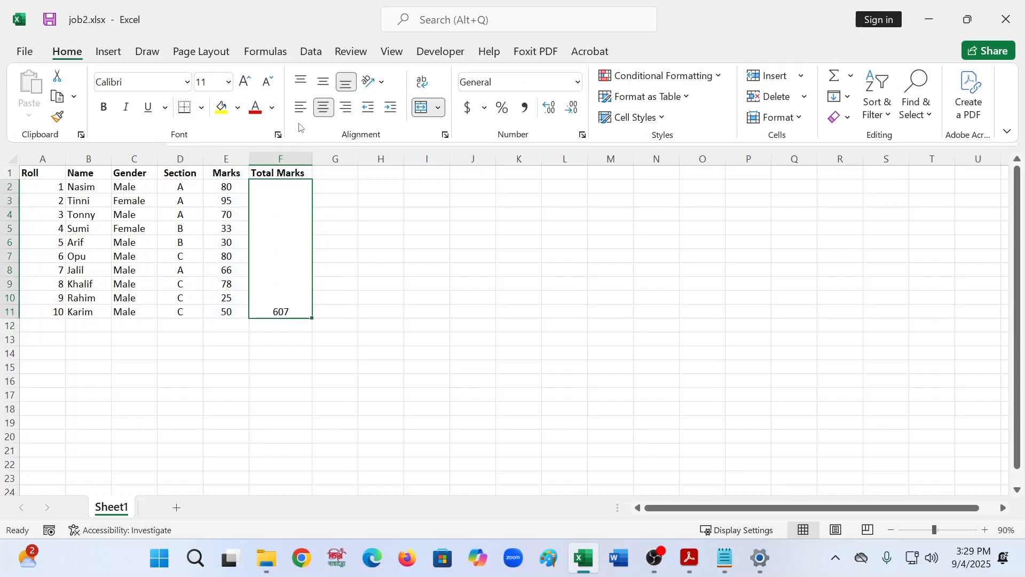
click(324, 81)
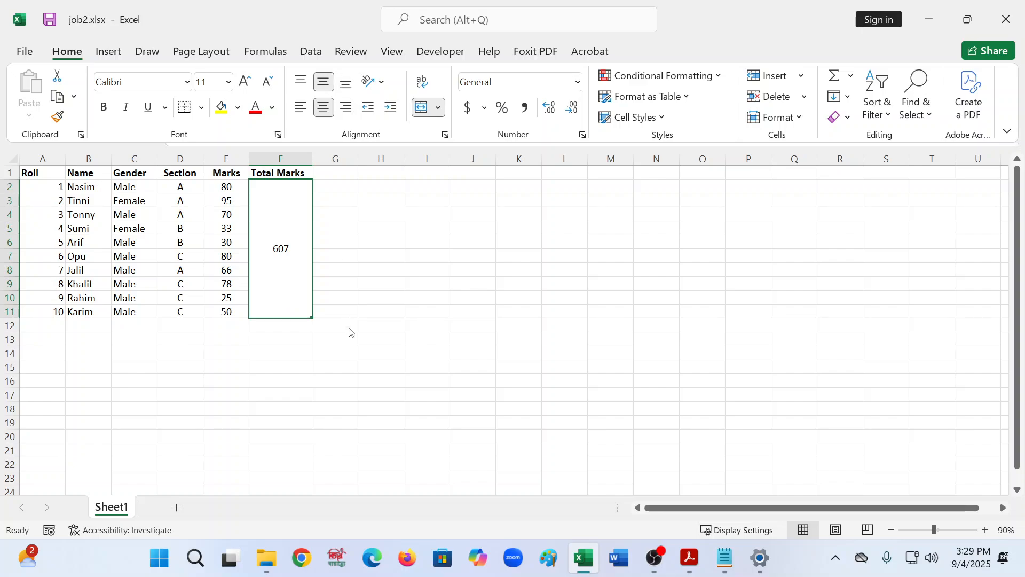
- Switch to the notes file and add a new heading line "## For Total Marks ##" below the validation notes
click(685, 567)
click(724, 566)
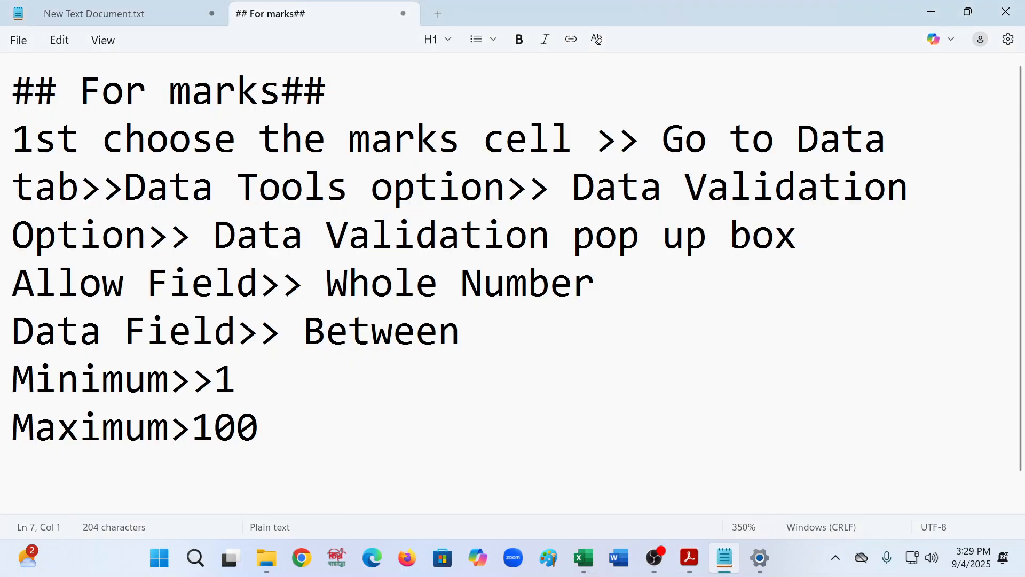
click(318, 428)
key(Return)
text(## F)
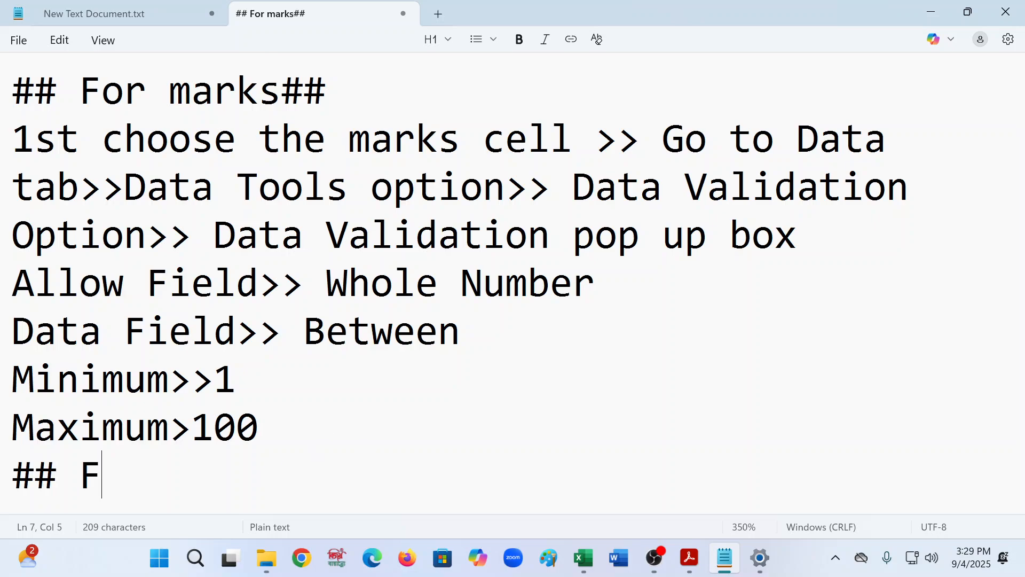
text(or Tot)
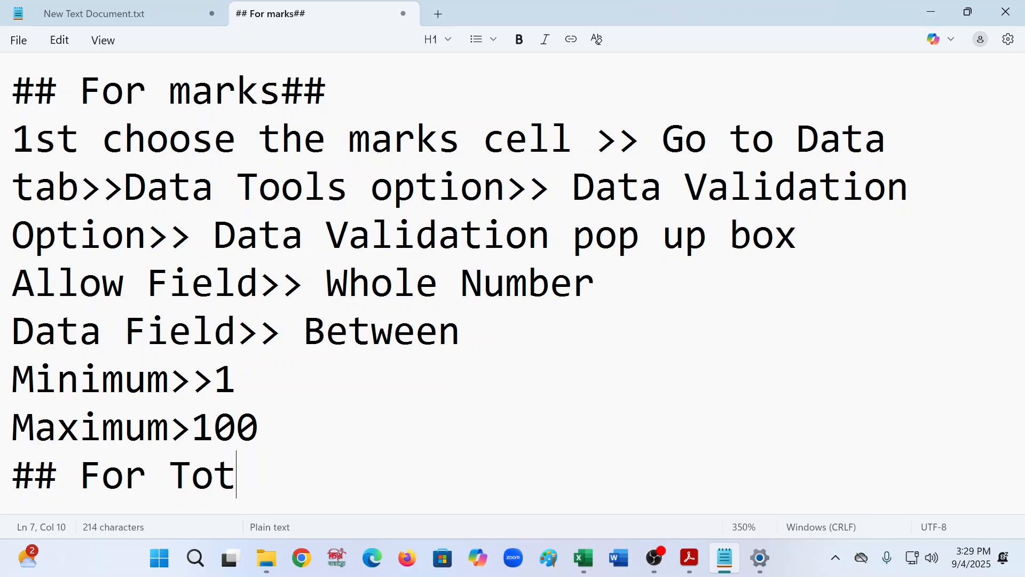
text(al Mat)
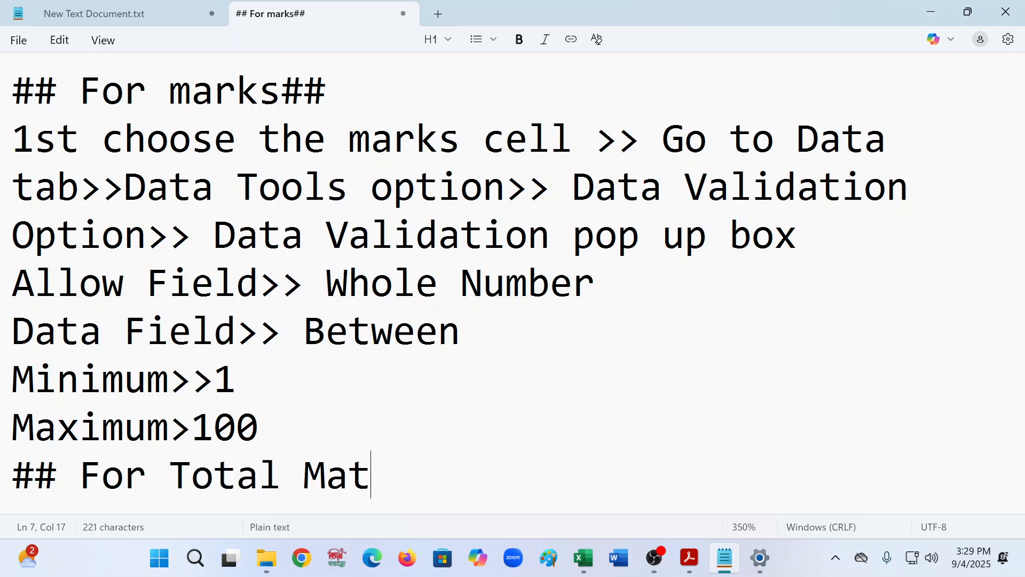
key(BackSpace)
text(rks)
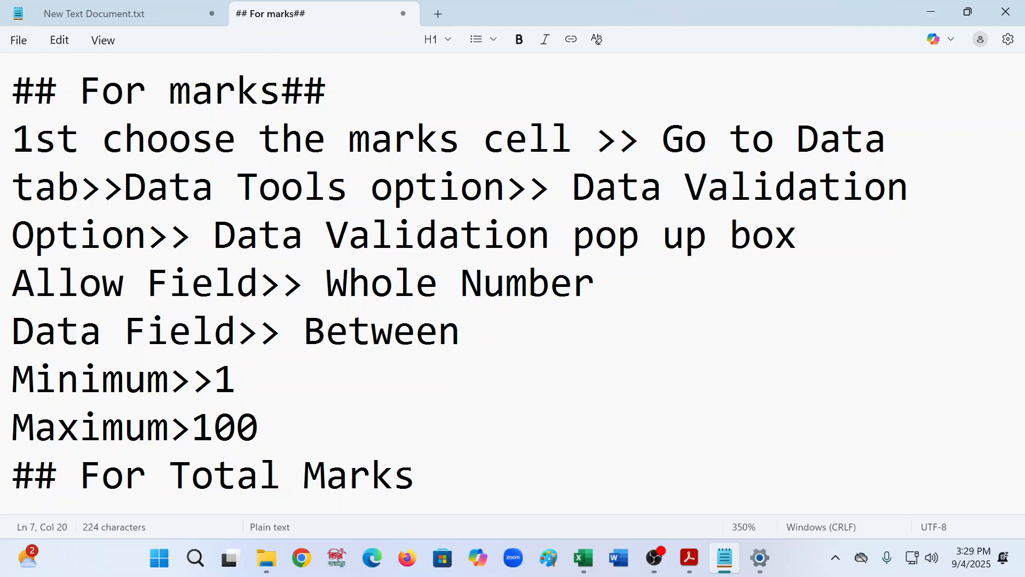
text( ##)
key(Return)
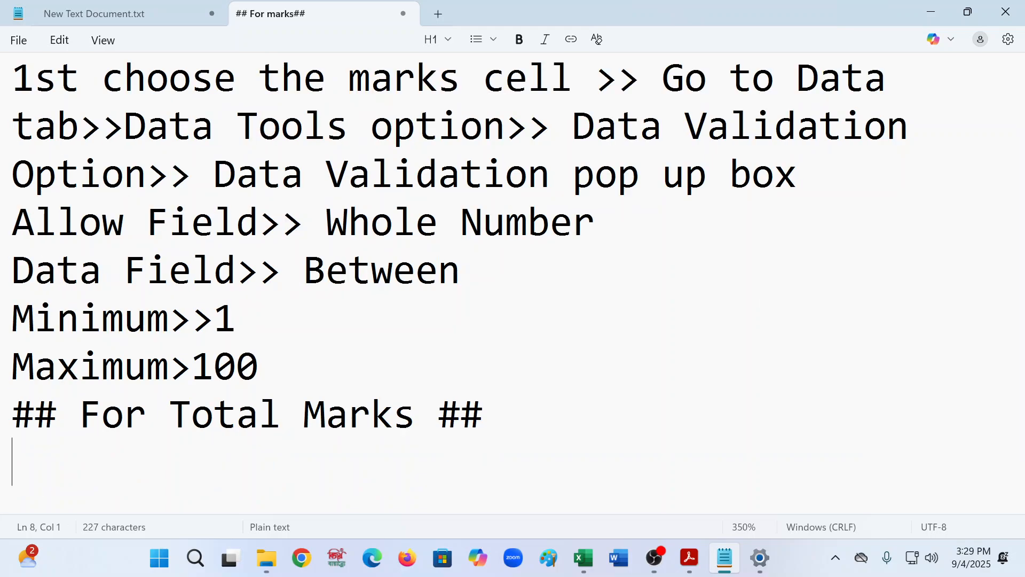
- Record the formula =SUM(E2:E11) under the new heading by copying it from the Total Marks cell, then return to the sheet
text(=)
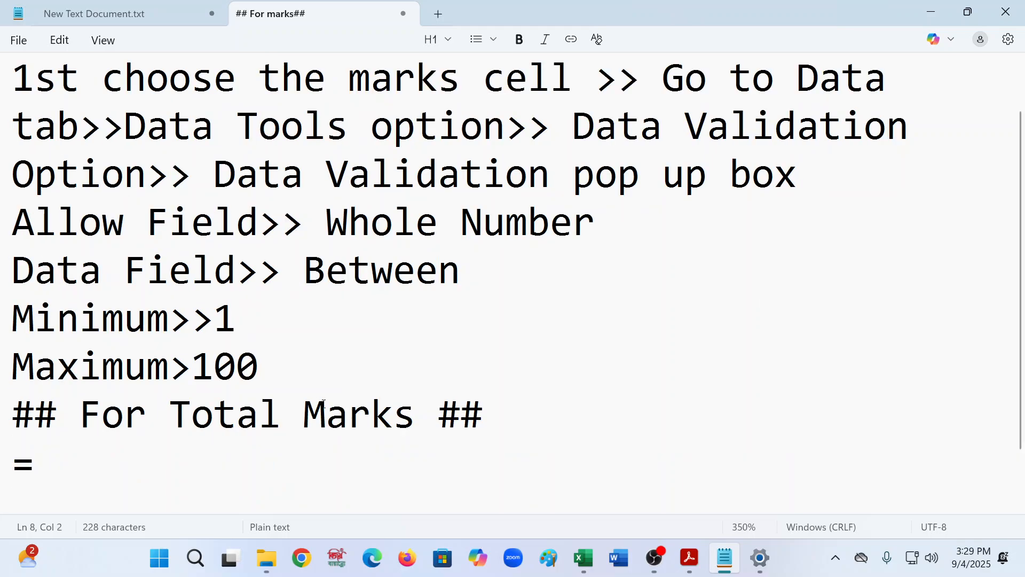
scroll(323, 403, up, 1)
scroll(295, 430, down, 2)
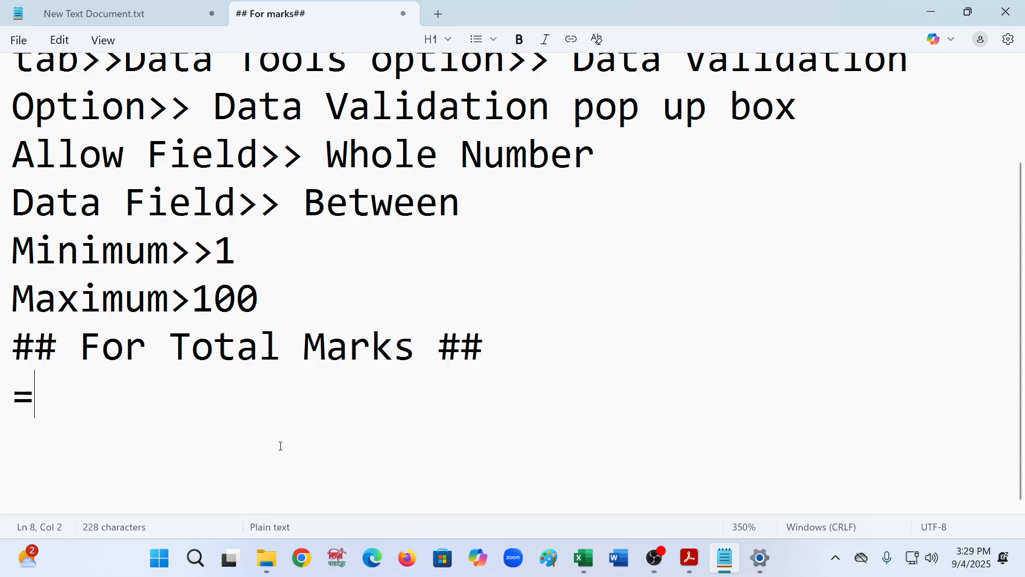
text(SUM()
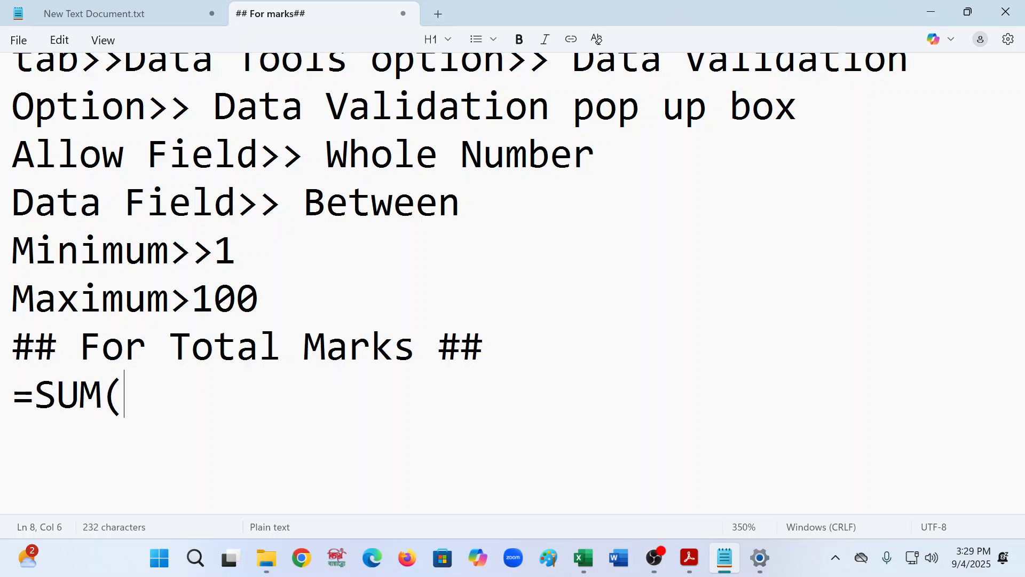
click(584, 558)
drag(265, 101, 178, 91)
key(ctrl+c)
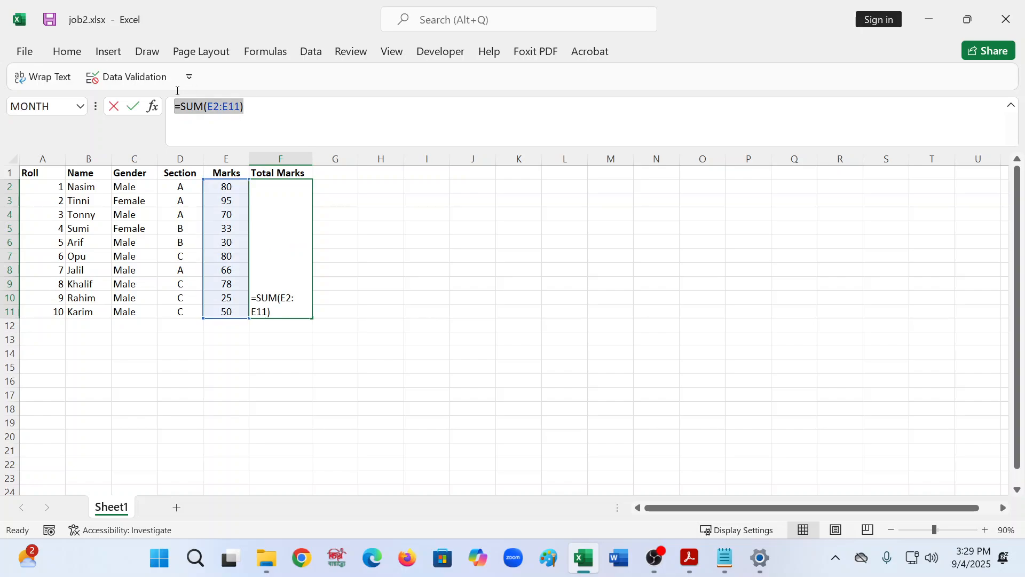
click(931, 21)
drag(124, 397, 40, 408)
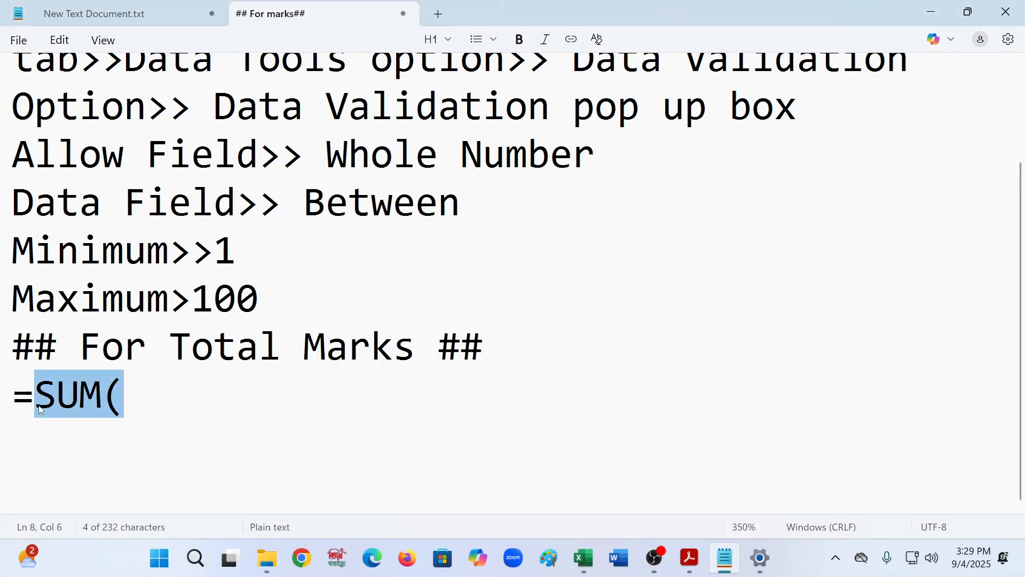
key(ctrl+v)
click(38, 406)
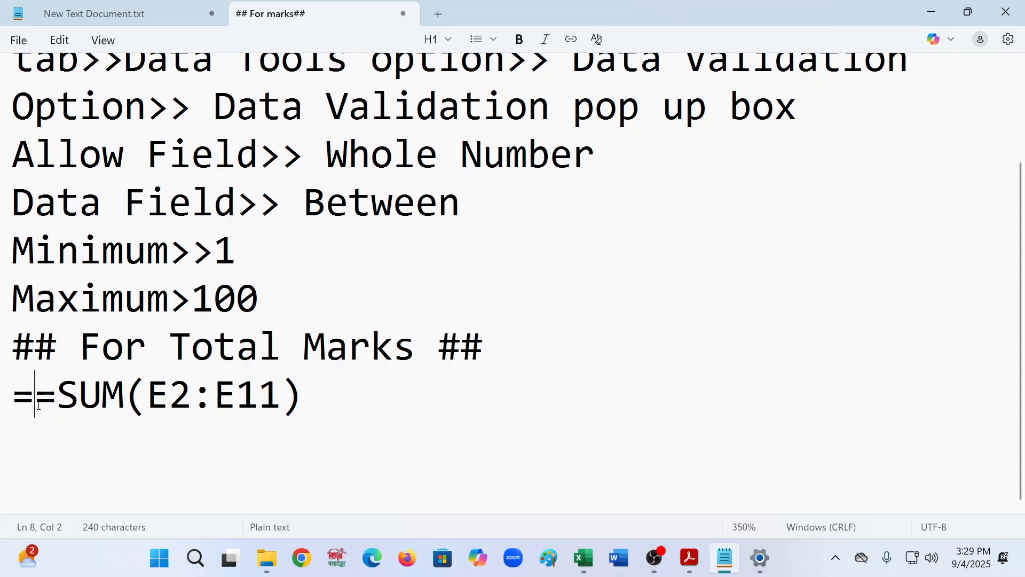
key(BackSpace)
click(167, 408)
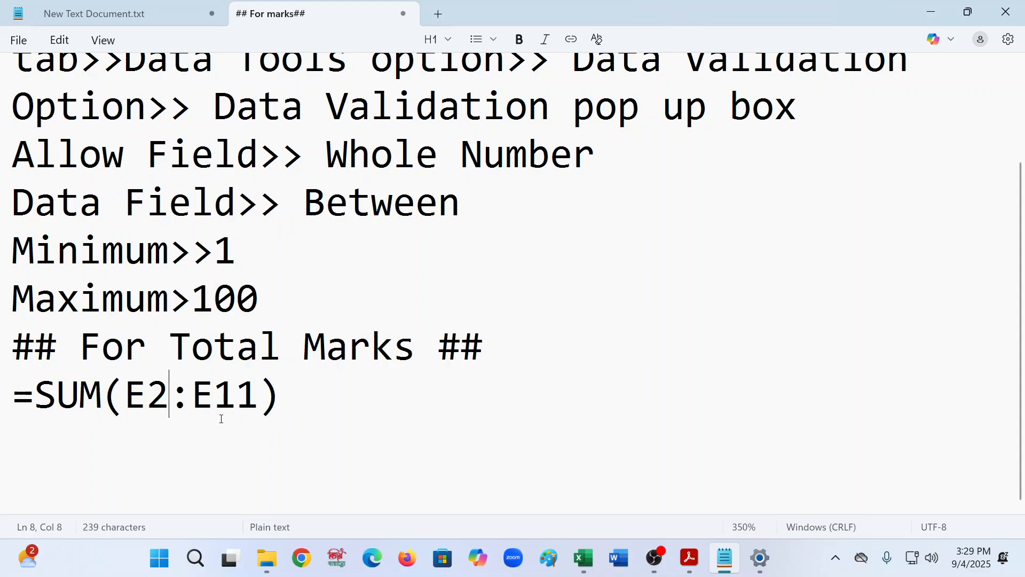
click(243, 420)
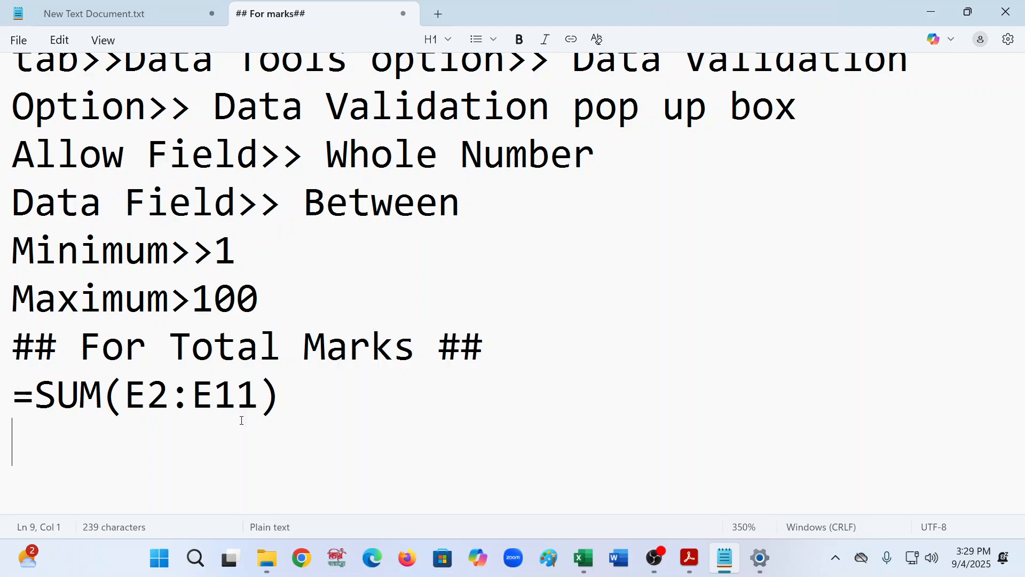
click(583, 558)
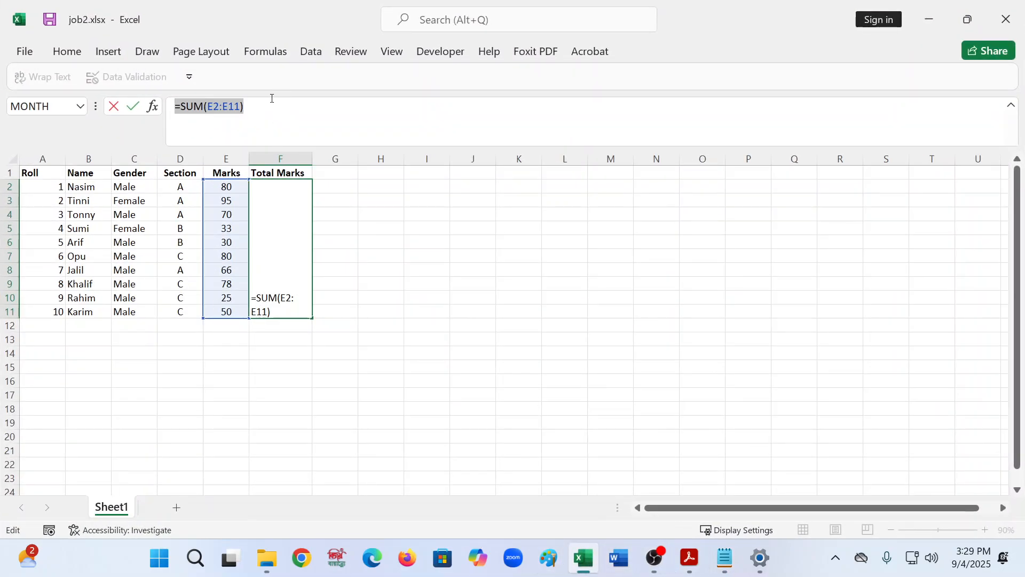
key(Return)
click(44, 170)
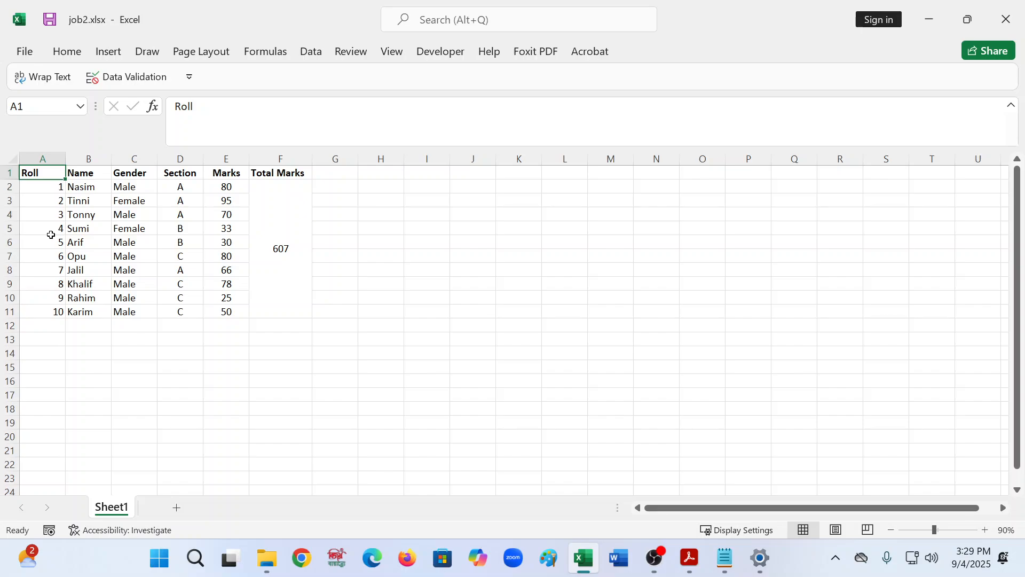
click(45, 356)
click(225, 352)
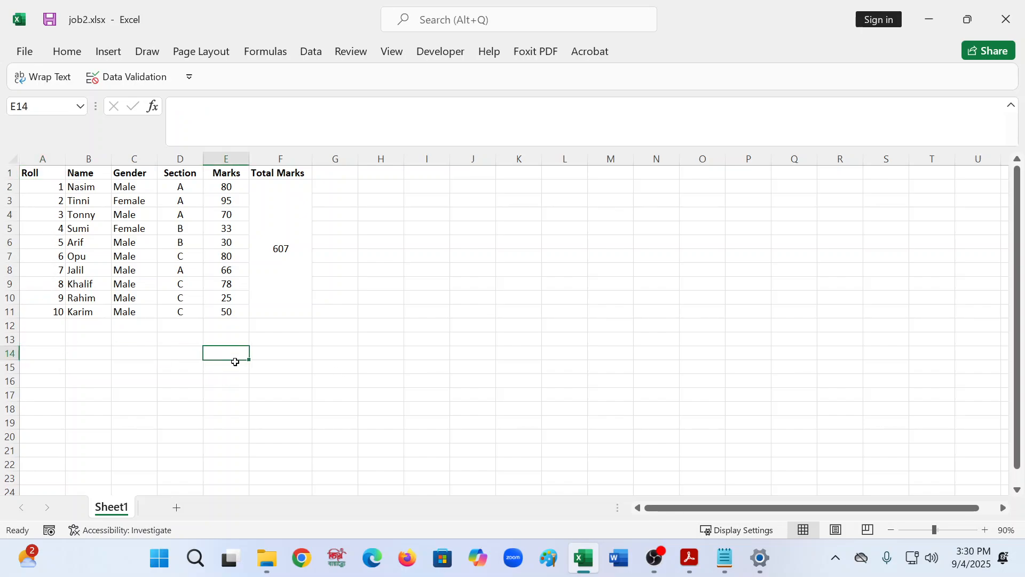
click(286, 348)
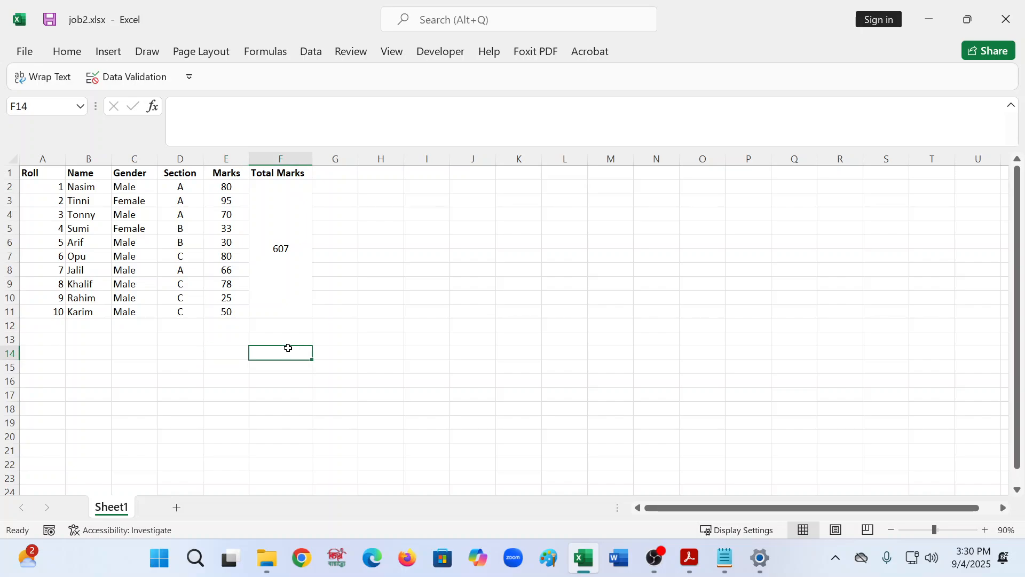
click(297, 262)
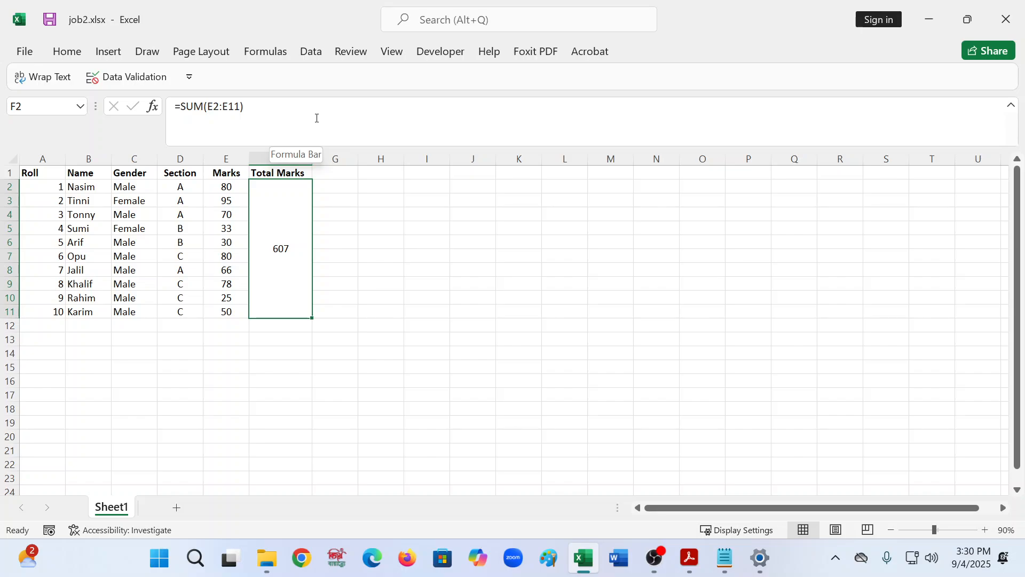
click(125, 353)
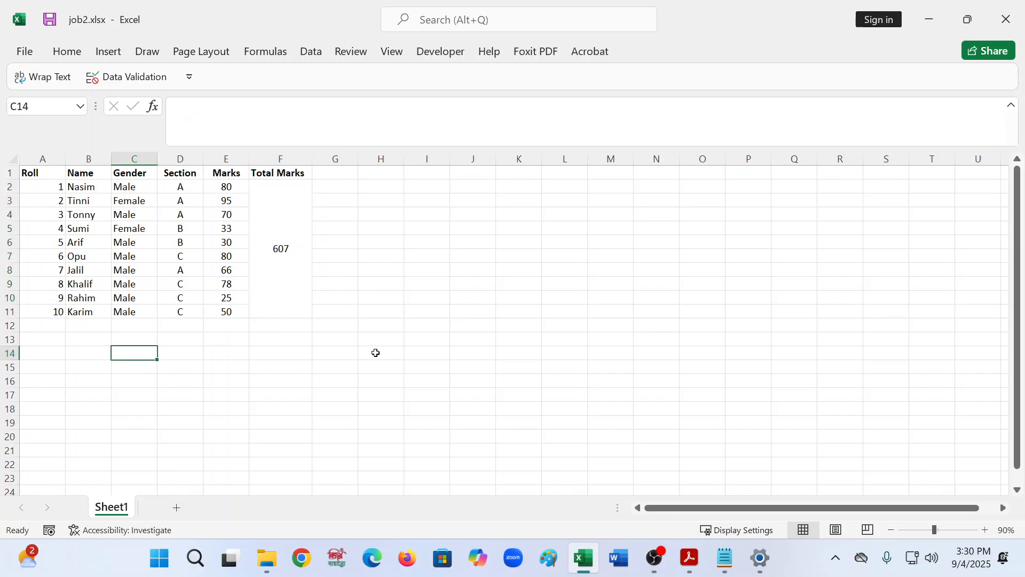
click(315, 231)
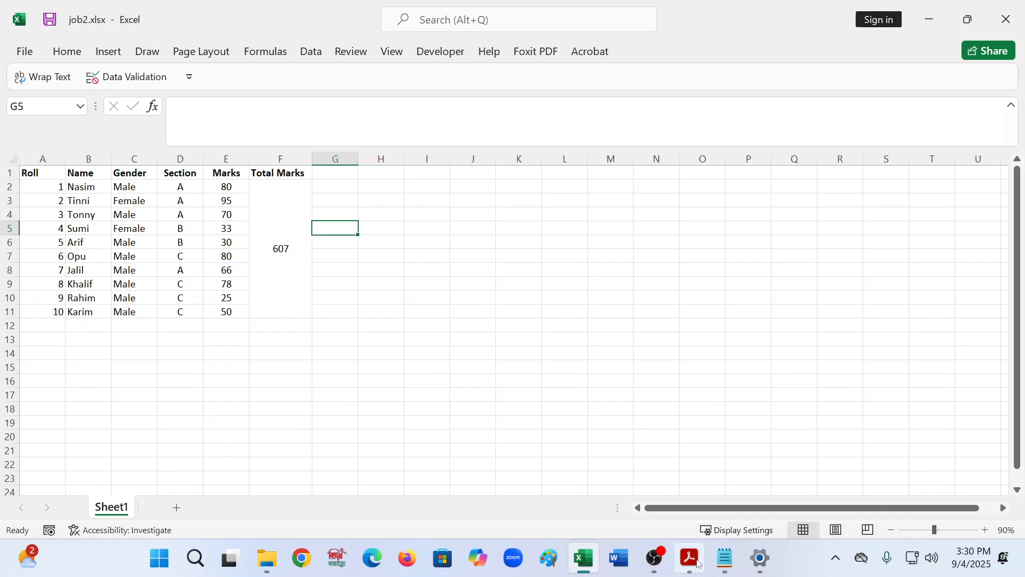
- Review the remaining tasks in the practice PDF
click(690, 558)
scroll(682, 221, down, 2)
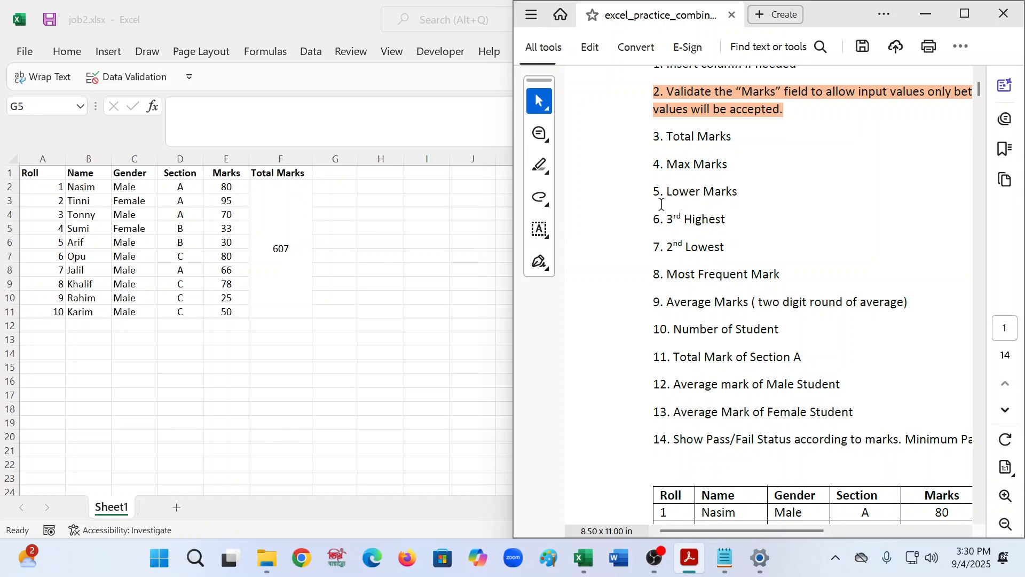
click(927, 14)
- Enter the column header Max Marks in cell G1
click(343, 170)
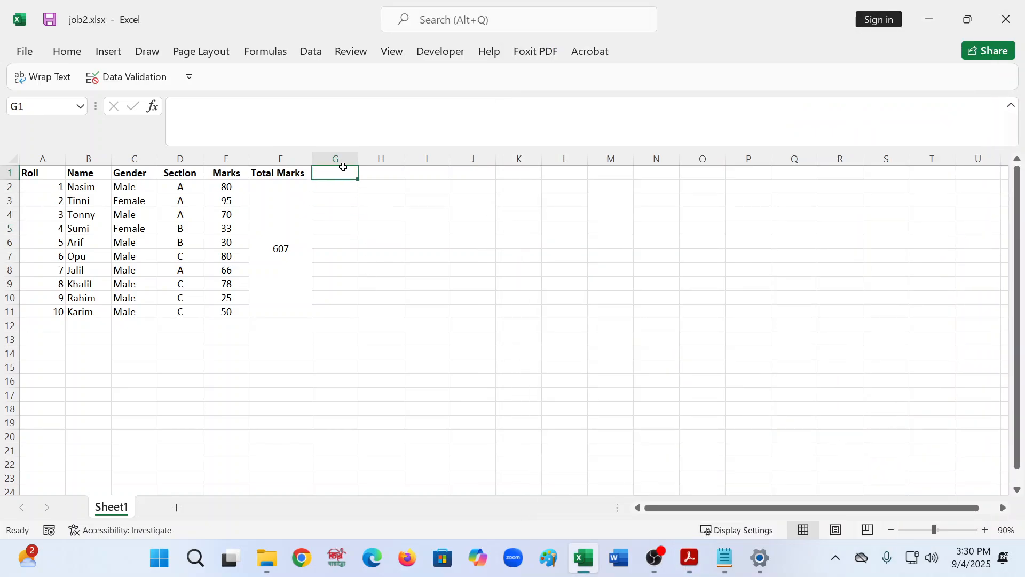
text(M)
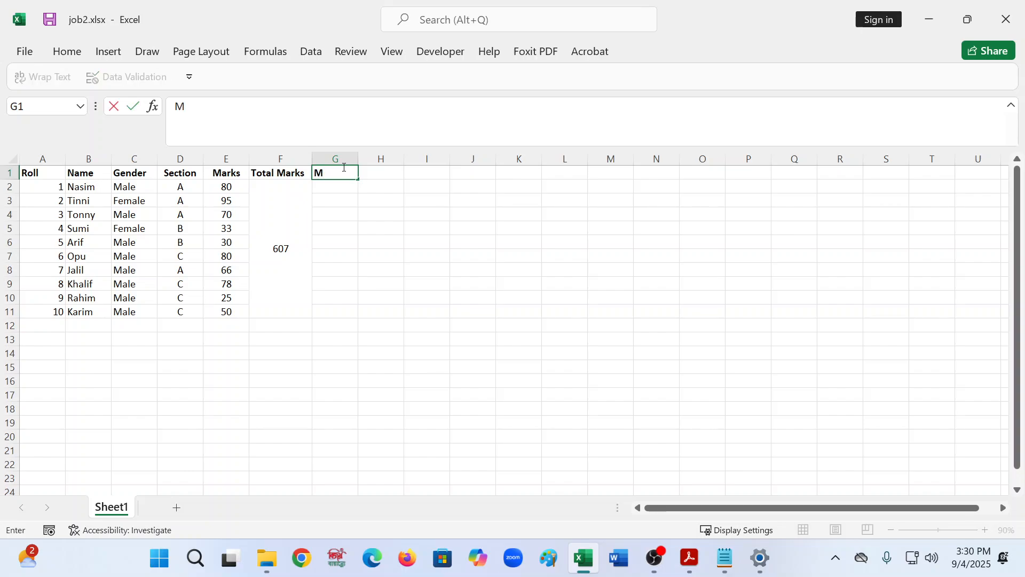
text(Ax )
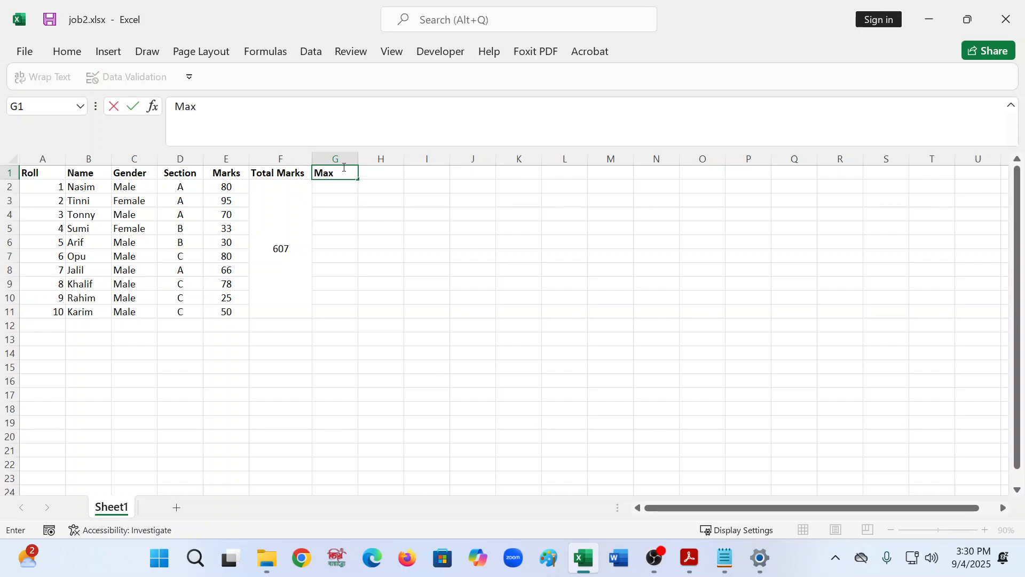
text(Maa)
key(BackSpace)
key(BackSpace)
key(BackSpace)
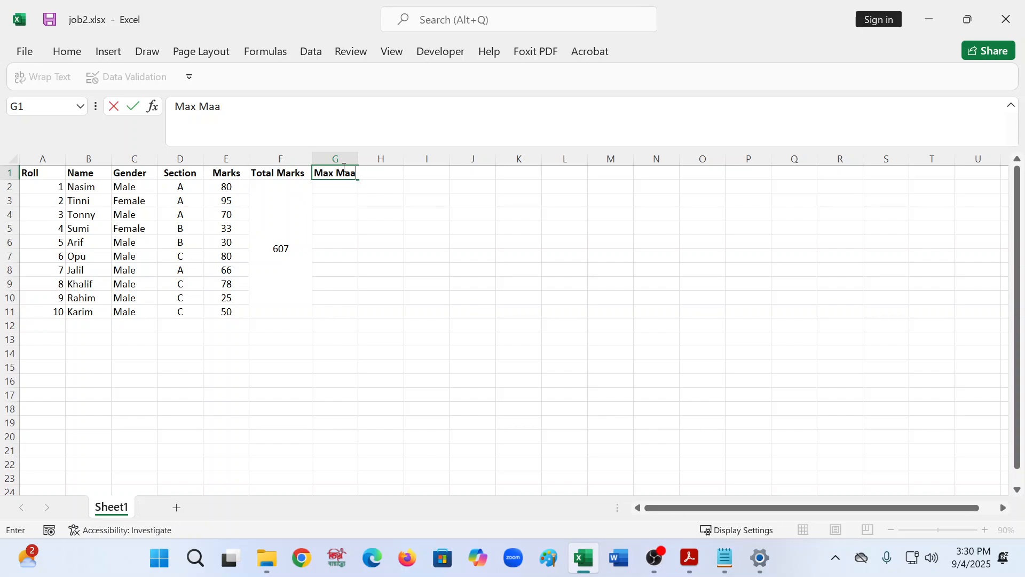
text(r)
key(BackSpace)
text(ark)
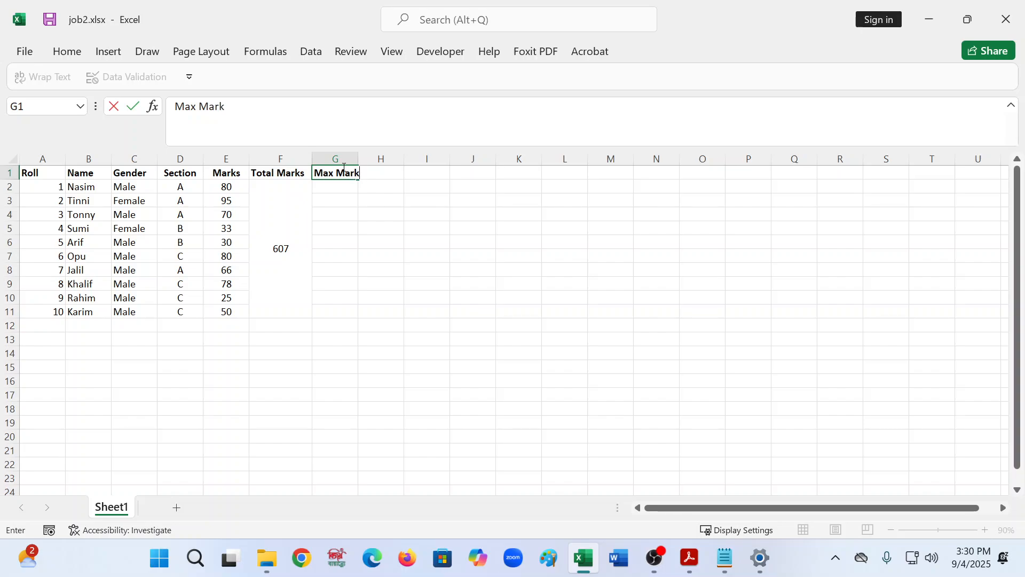
key(BackSpace)
key(BackSpace)
key(BackSpace)
key(BackSpace)
text(arks)
key(Tab)
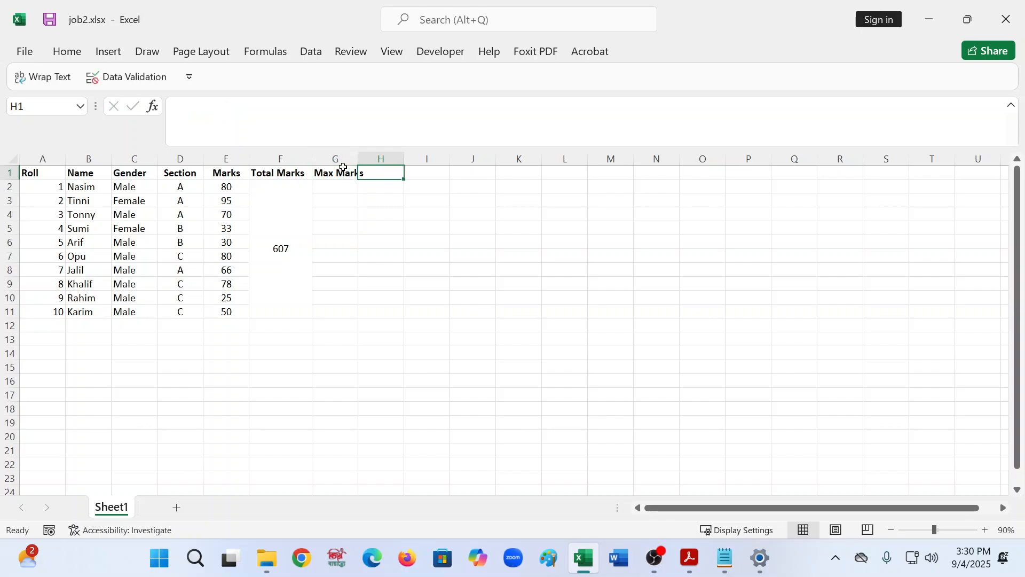
- Enter the column header Lower Marks in cell H1
text(M)
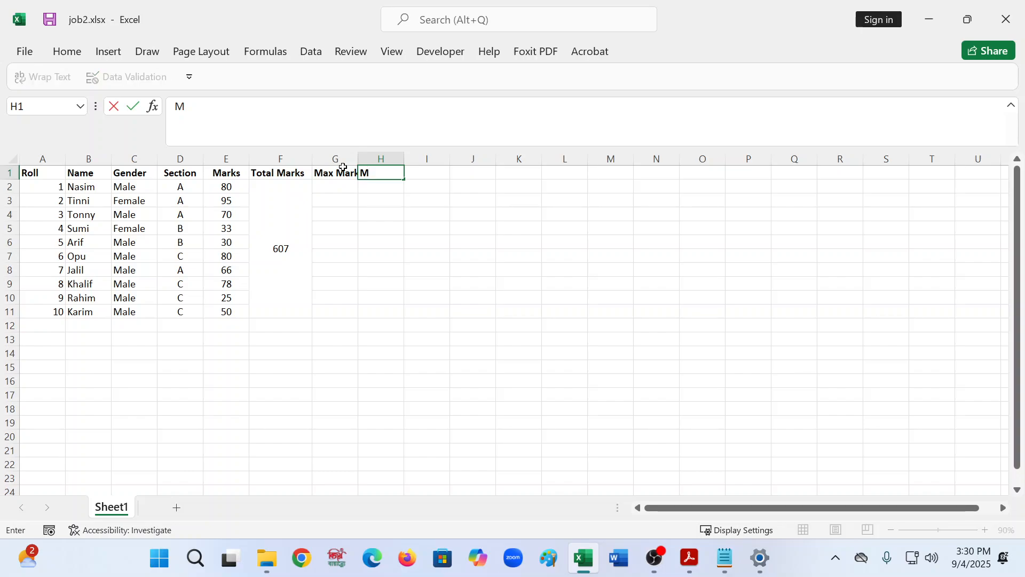
key(BackSpace)
text(Lower Marks)
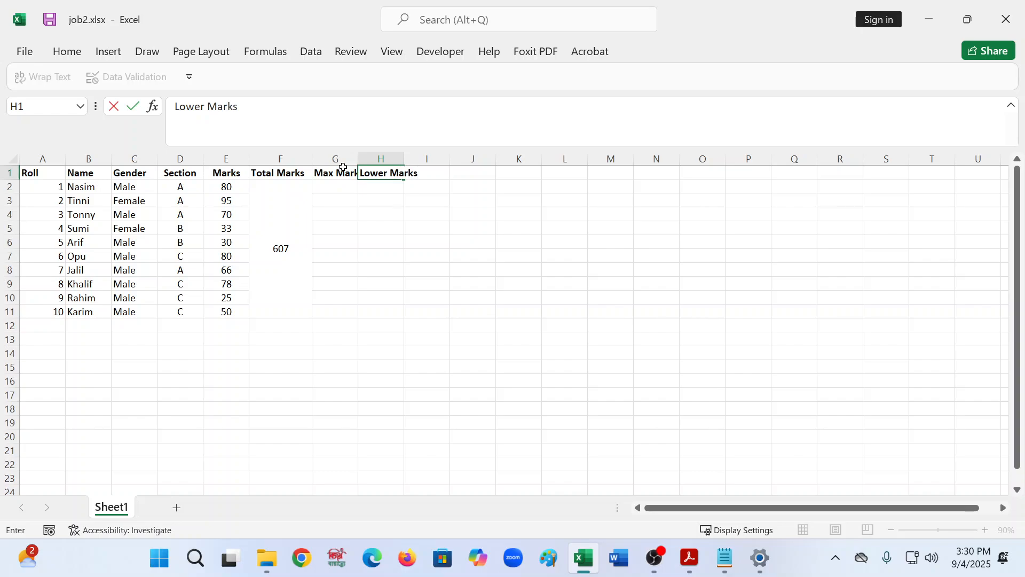
key(Return)
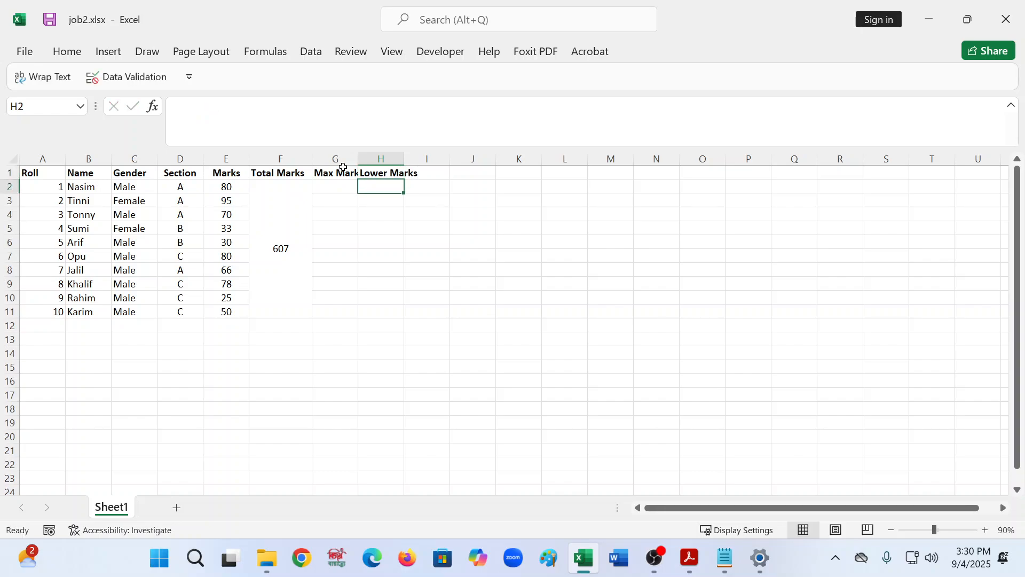
- Widen column G to fit the Max Marks header and select G2
drag(358, 158, 483, 158)
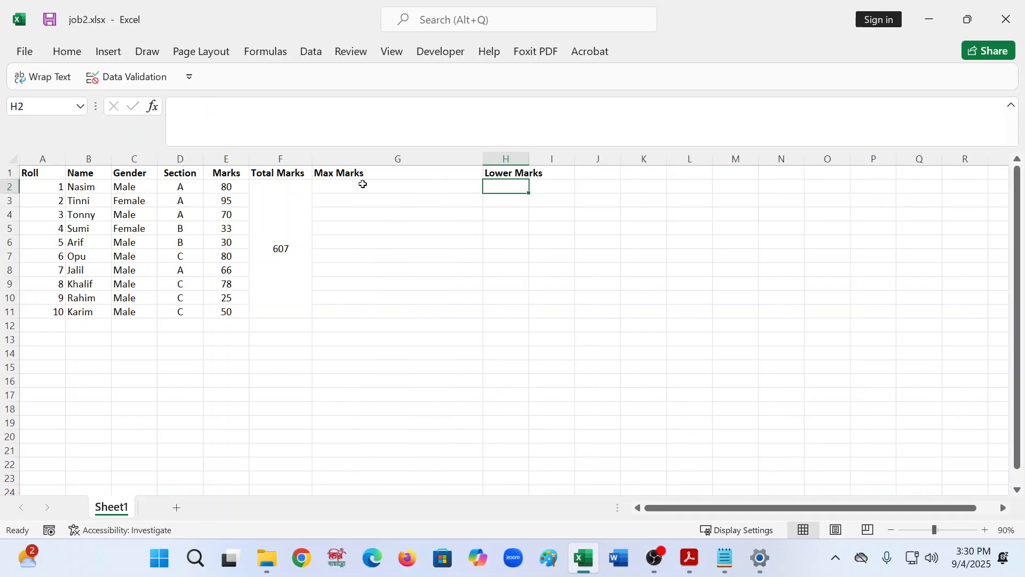
click(363, 184)
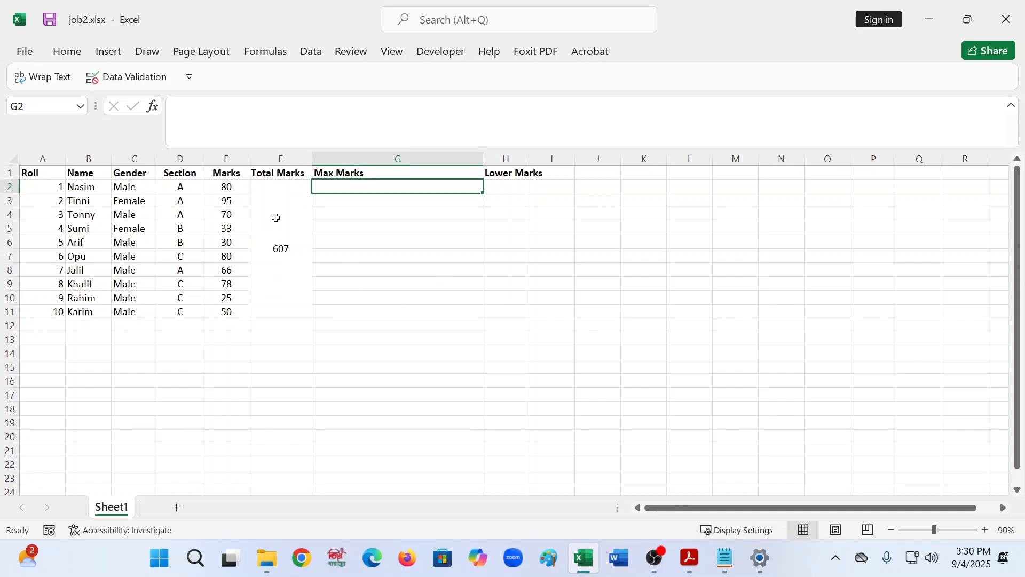
- Merge and center cells G2 through G11 under the Max Marks header
key(shift+Down)
key(shift+Down)
key(shift+Down)
key(shift+Down)
key(shift+Down)
key(shift+Down)
key(shift+Down)
key(shift+Down)
key(shift+Down)
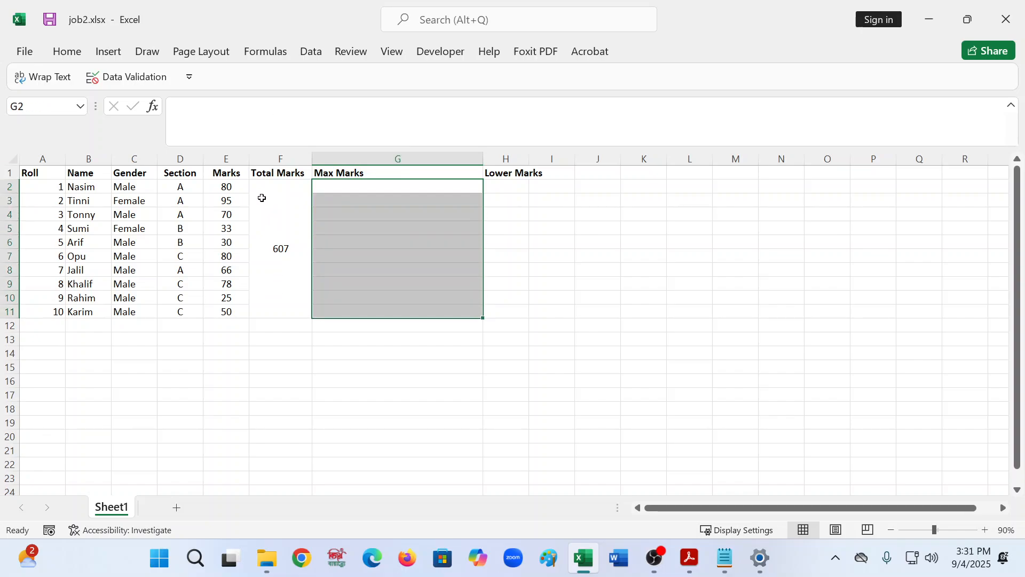
click(67, 51)
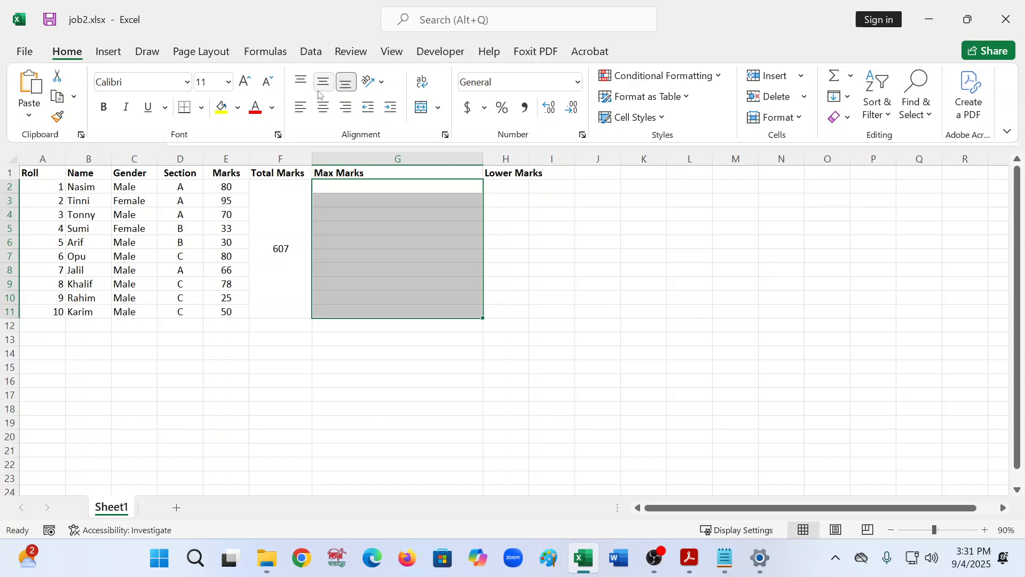
click(423, 108)
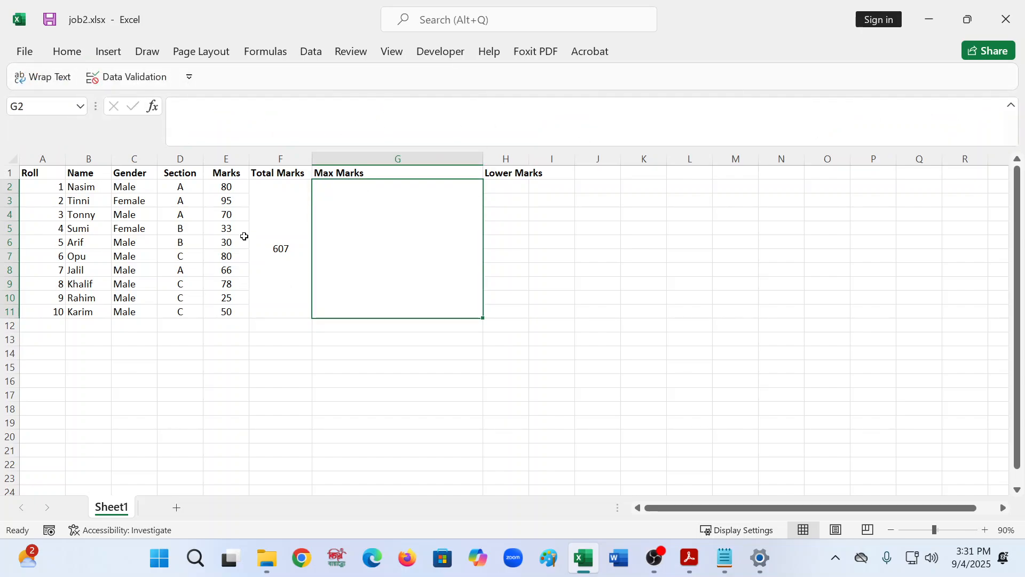
- Enter the formula =MAX(E2:E11) in the merged Max Marks cell
drag(226, 188, 257, 277)
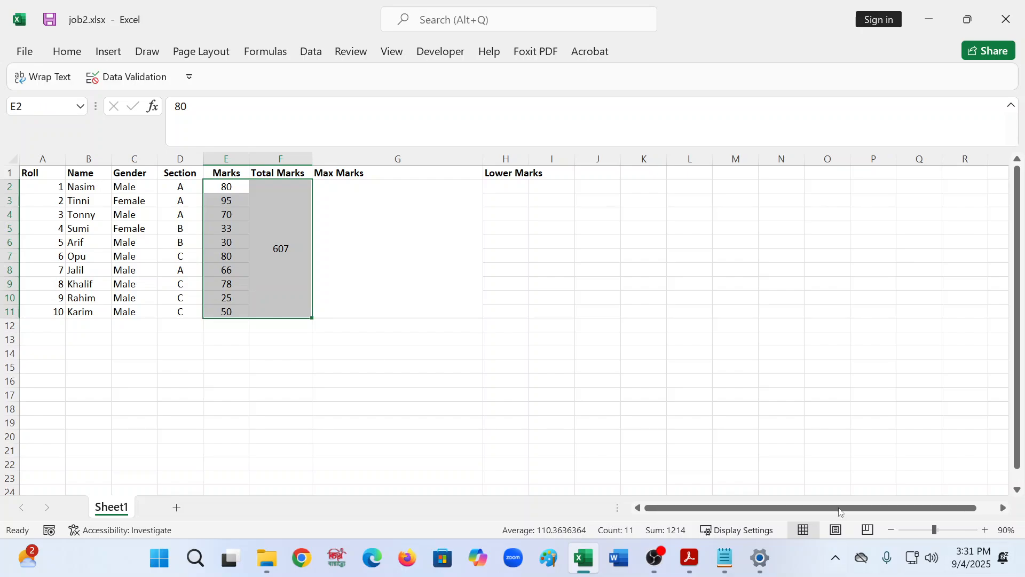
click(770, 432)
click(985, 530)
click(985, 529)
click(985, 530)
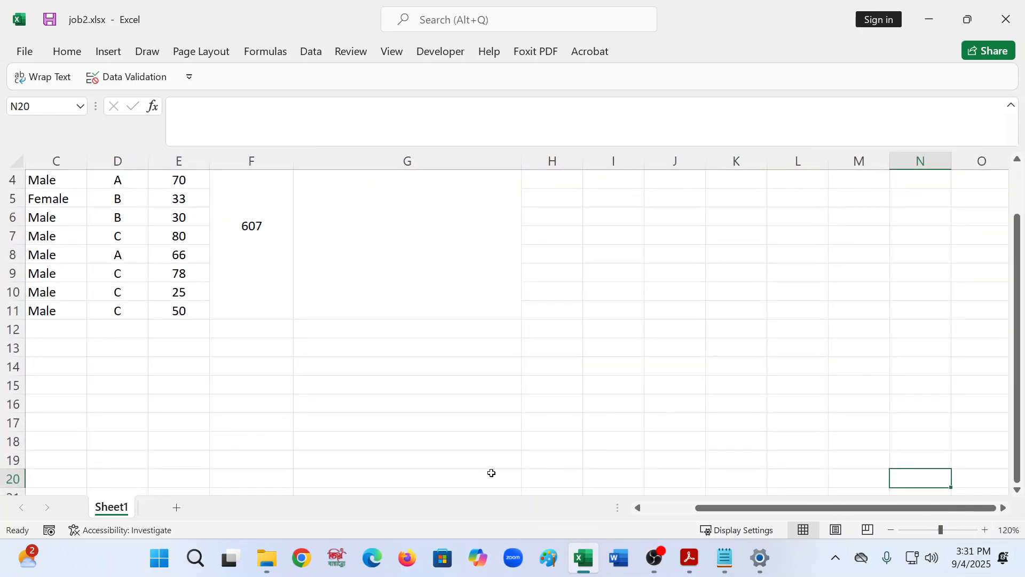
scroll(123, 375, up, 1)
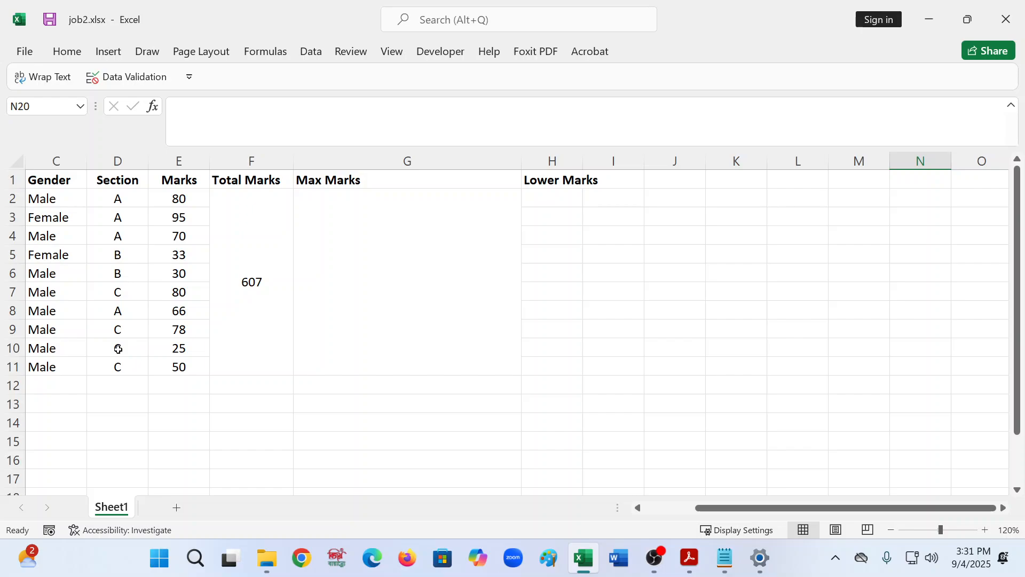
click(385, 320)
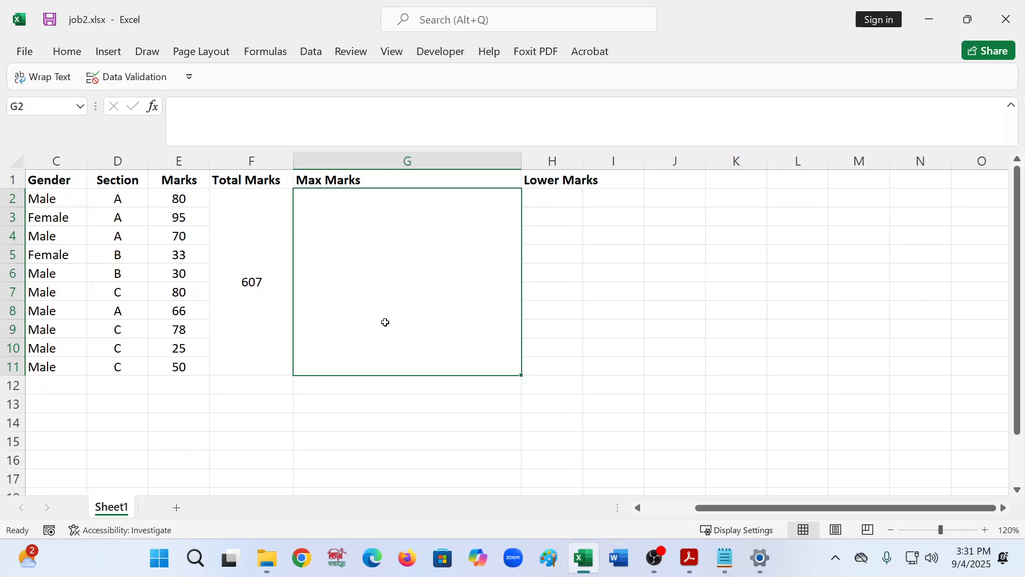
click(184, 107)
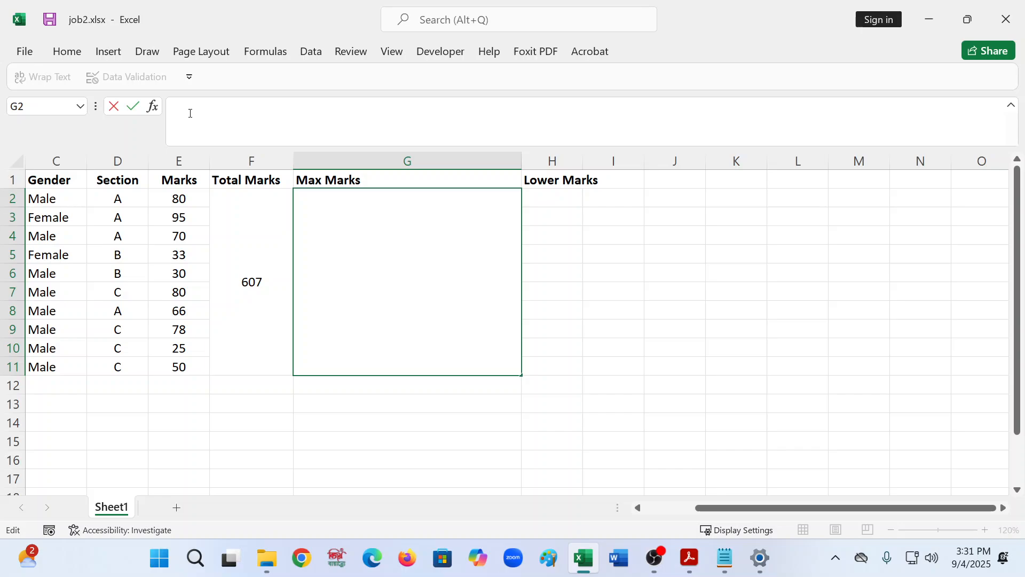
text(=max)
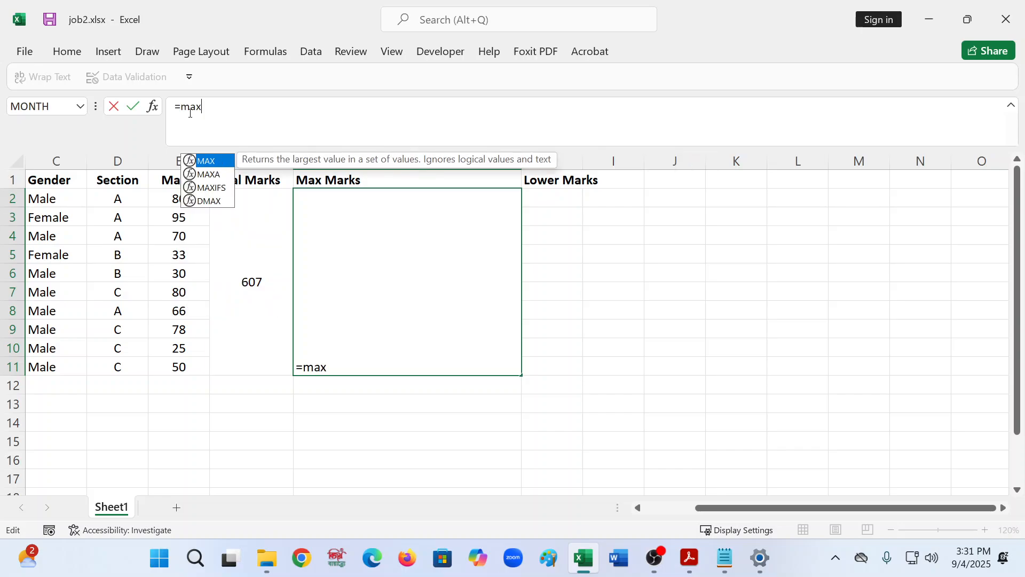
text(()
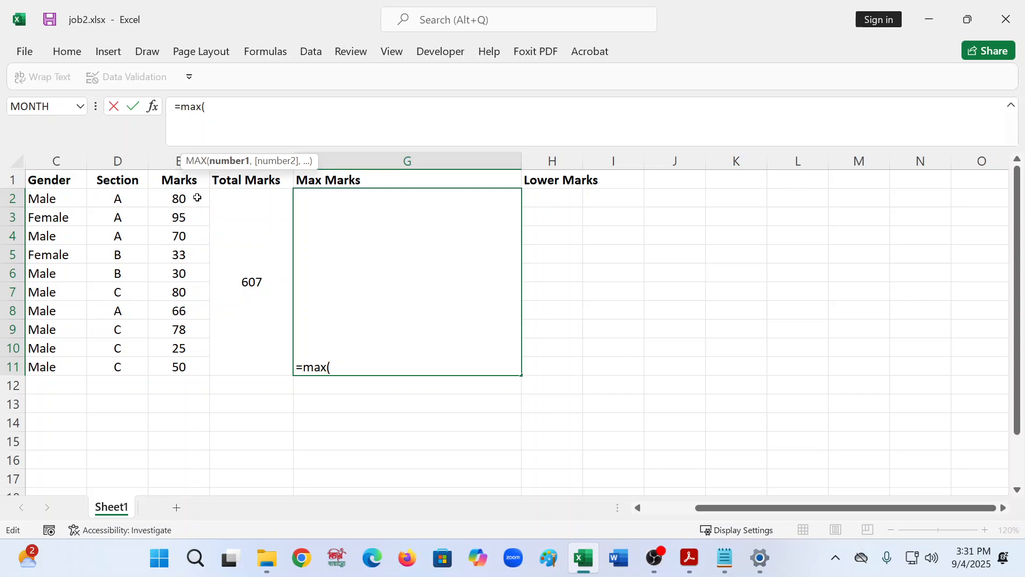
drag(199, 197, 206, 367)
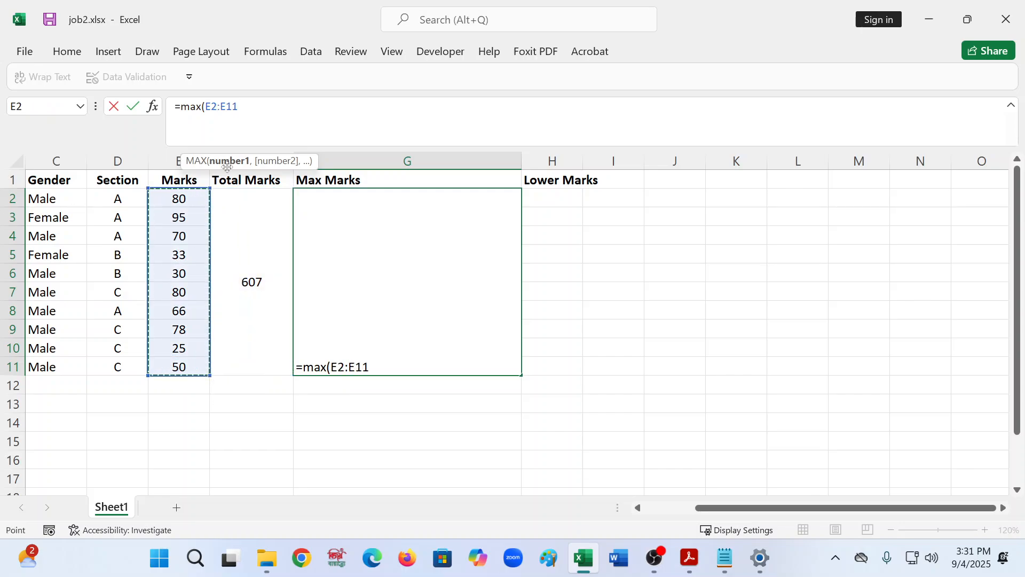
text())
key(Return)
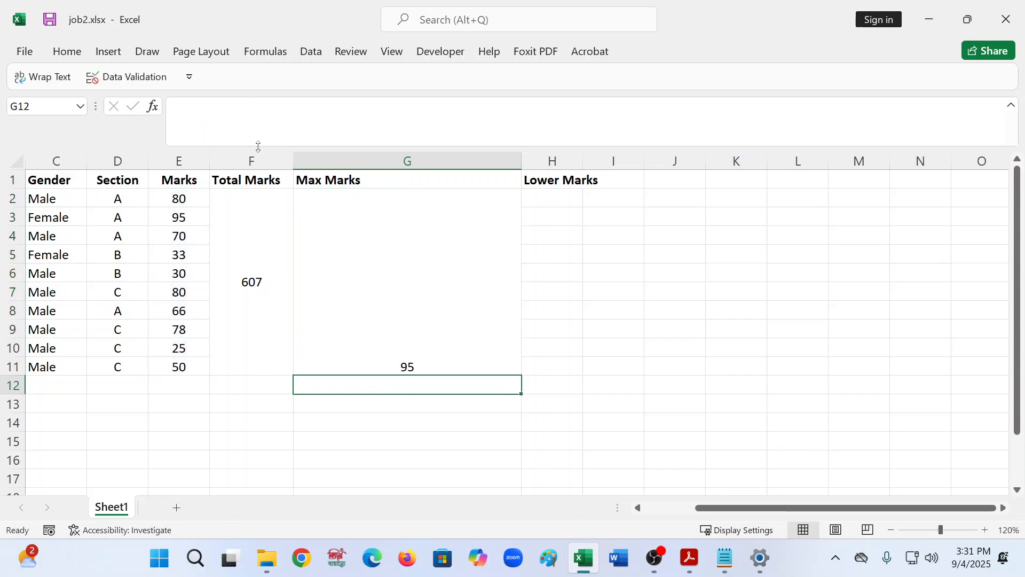
- Center the Max Marks result vertically in its merged cell and narrow column G to fit
click(388, 328)
click(67, 52)
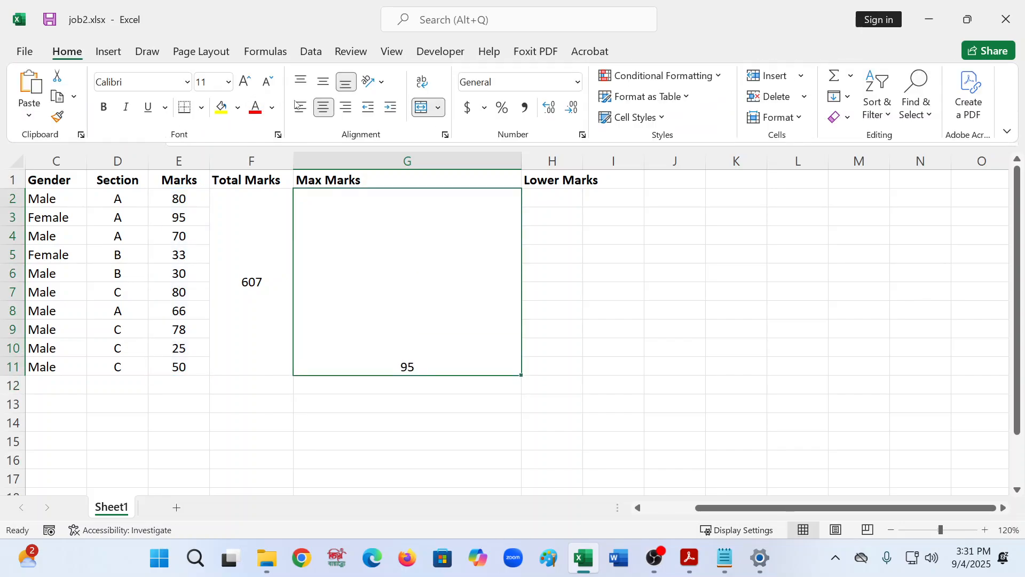
click(324, 82)
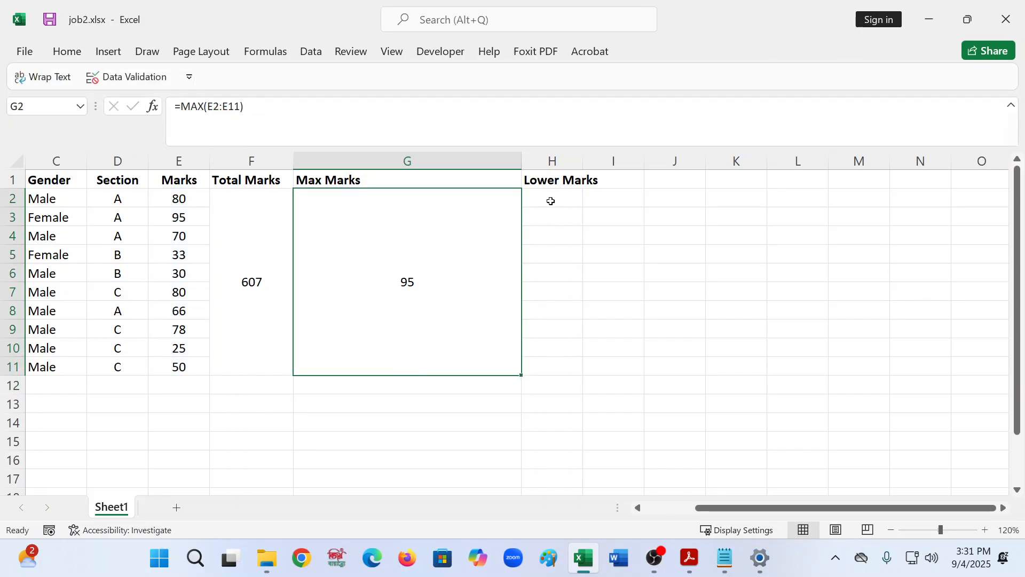
drag(522, 161, 389, 163)
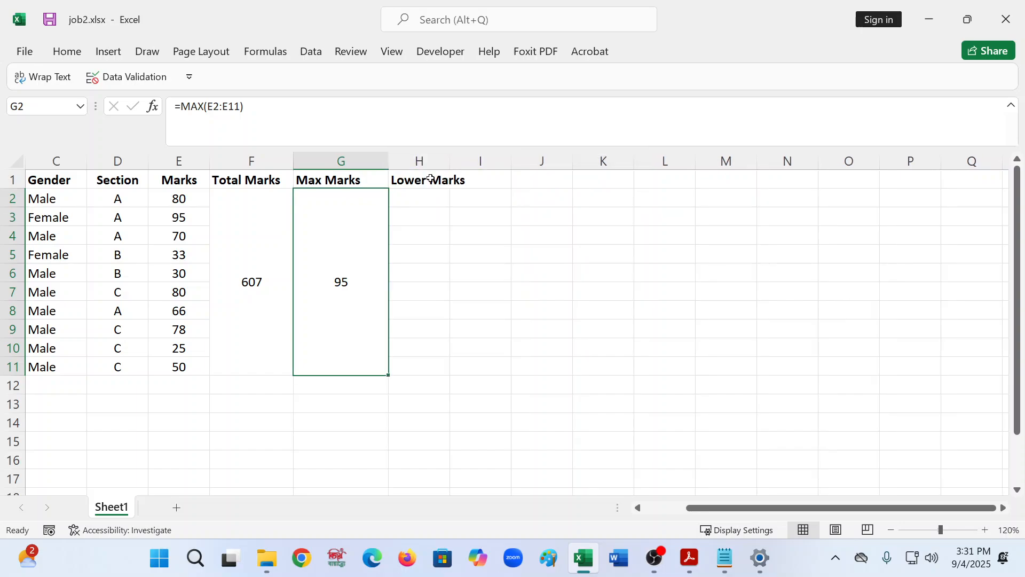
- Merge and center cells H2 through H11 under the Lower Marks header
click(438, 205)
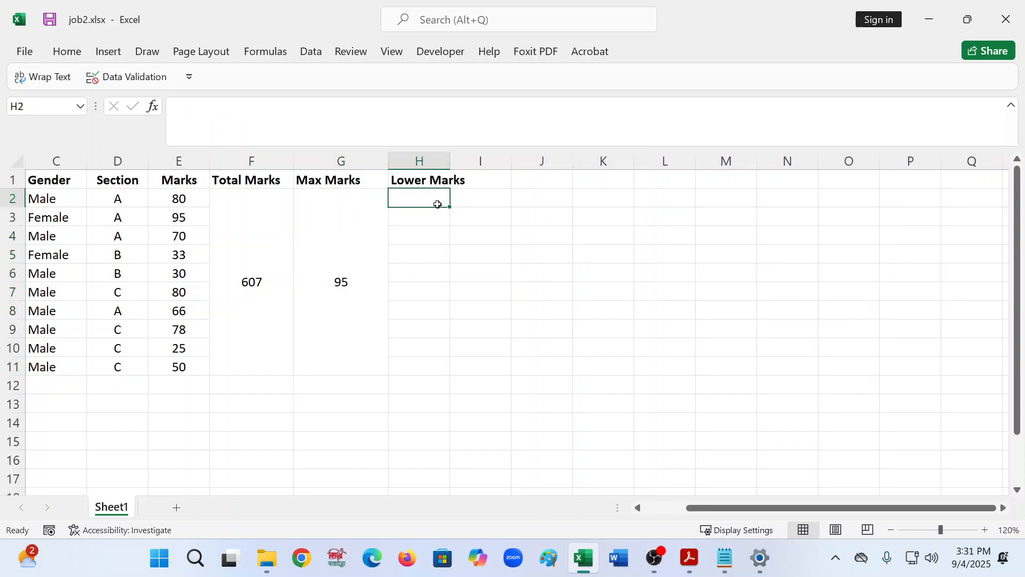
key(shift+Down)
key(shift+Down)
key(shift+Down)
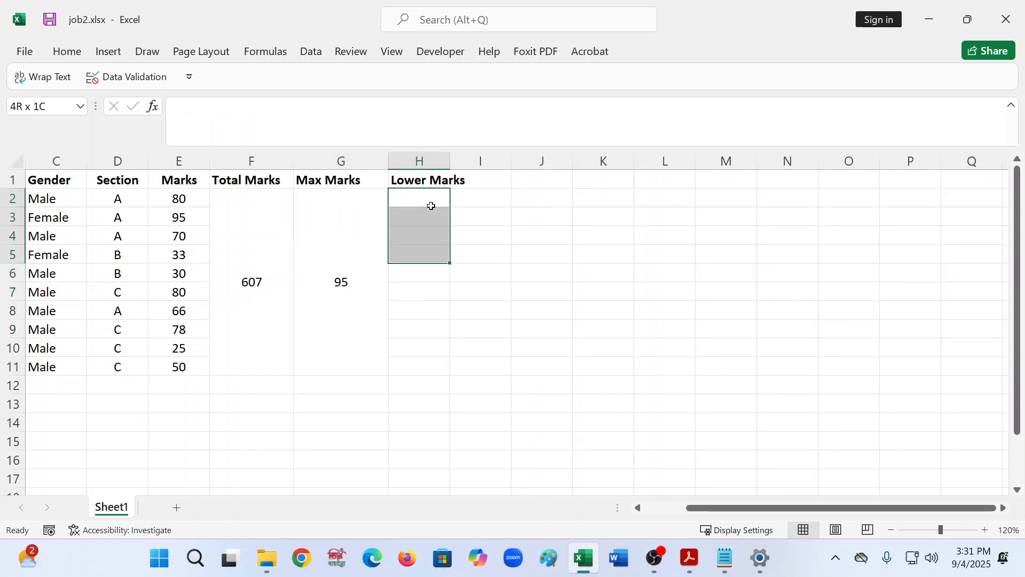
key(shift+Down)
key(shift+Down)
key(shift+Down)
key(shift+Down)
key(shift+Down)
key(shift+Down)
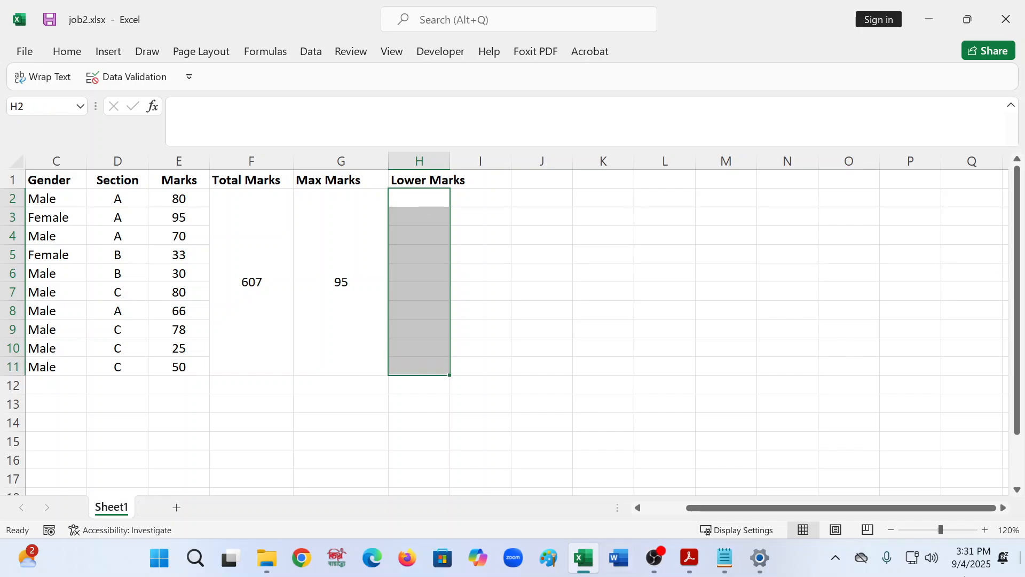
click(79, 53)
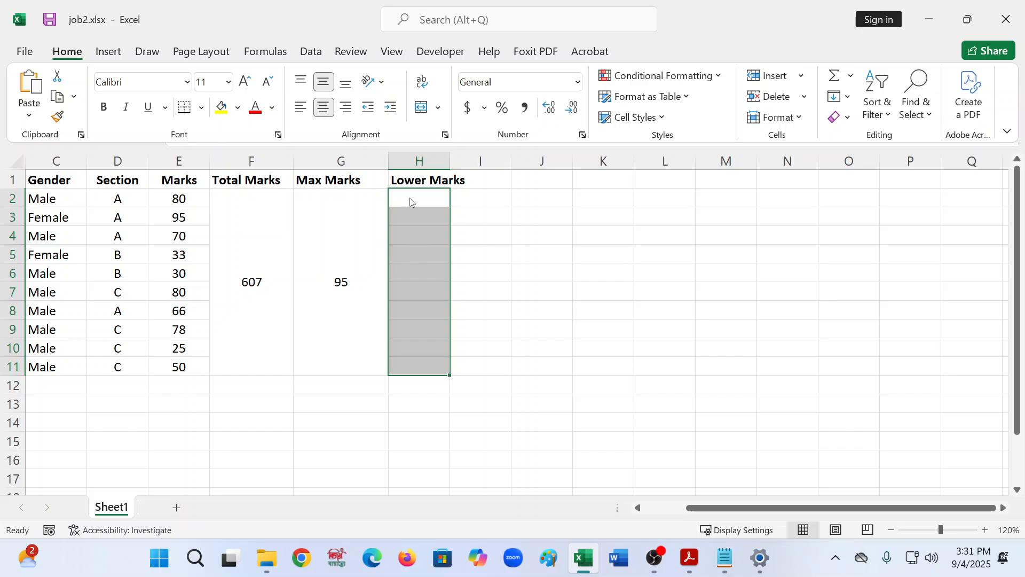
click(422, 108)
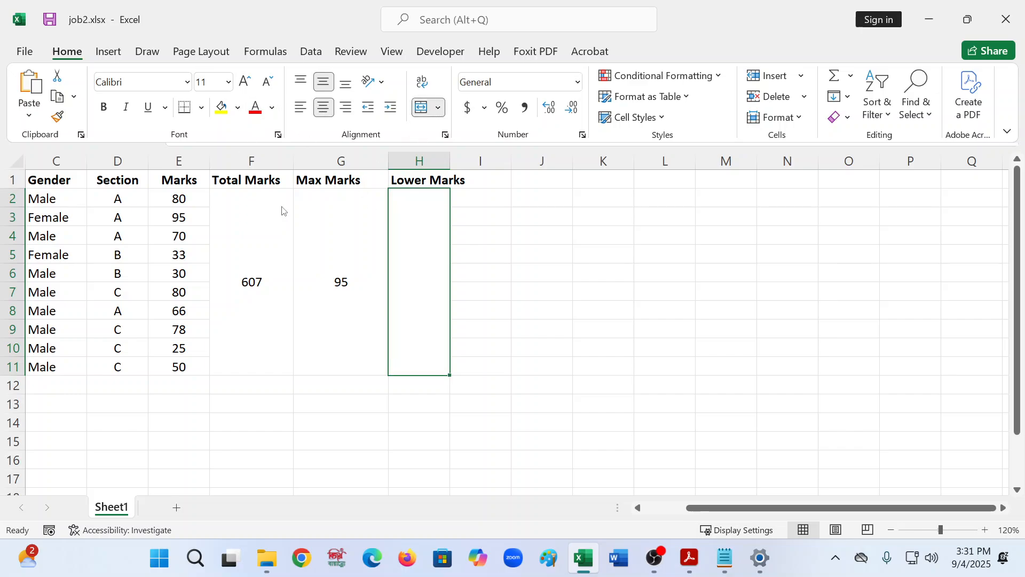
- Enter the formula =MIN(E2:E11) in the merged Lower Marks cell
click(789, 293)
click(268, 123)
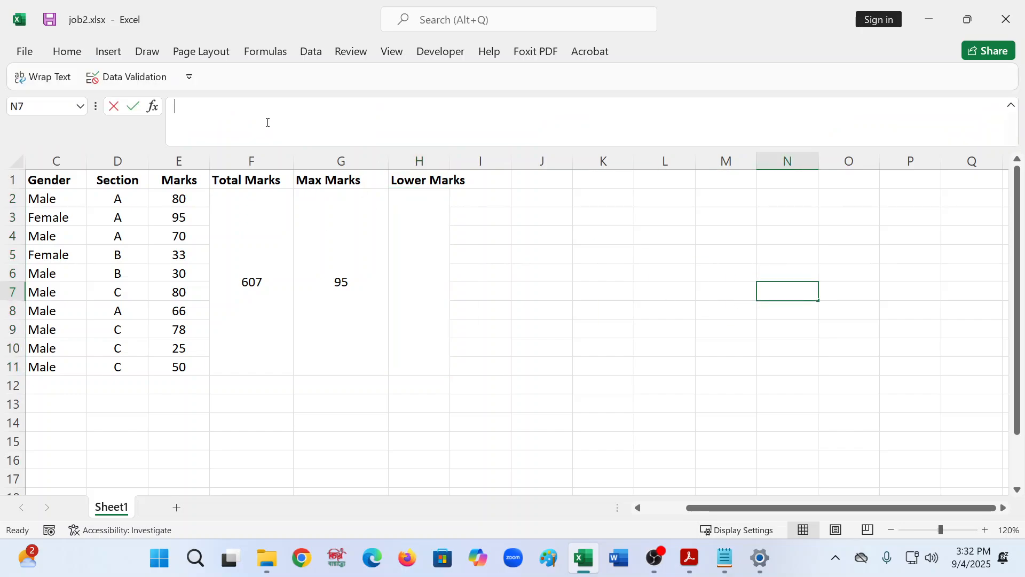
click(342, 235)
click(415, 250)
click(193, 120)
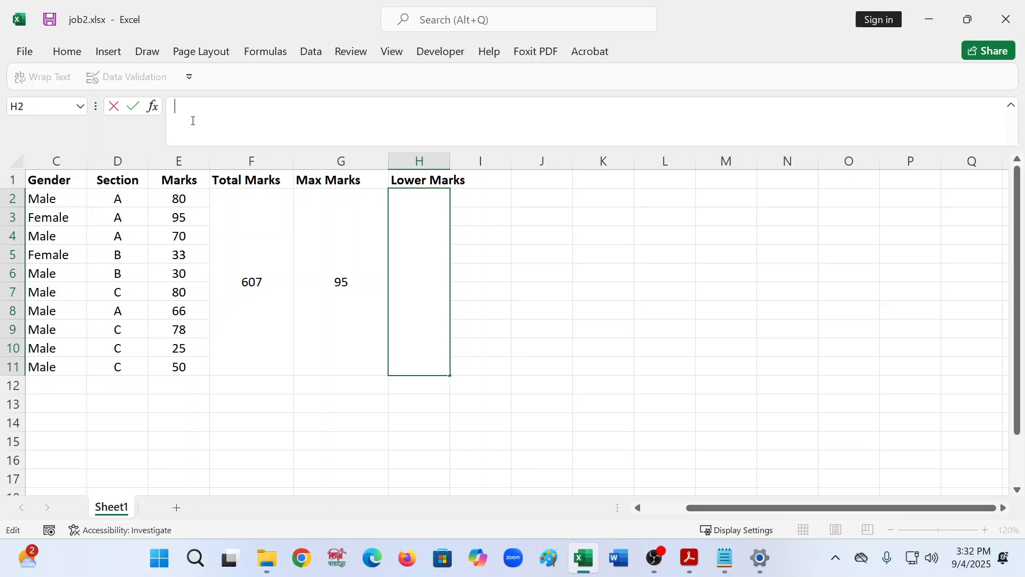
text(=min()
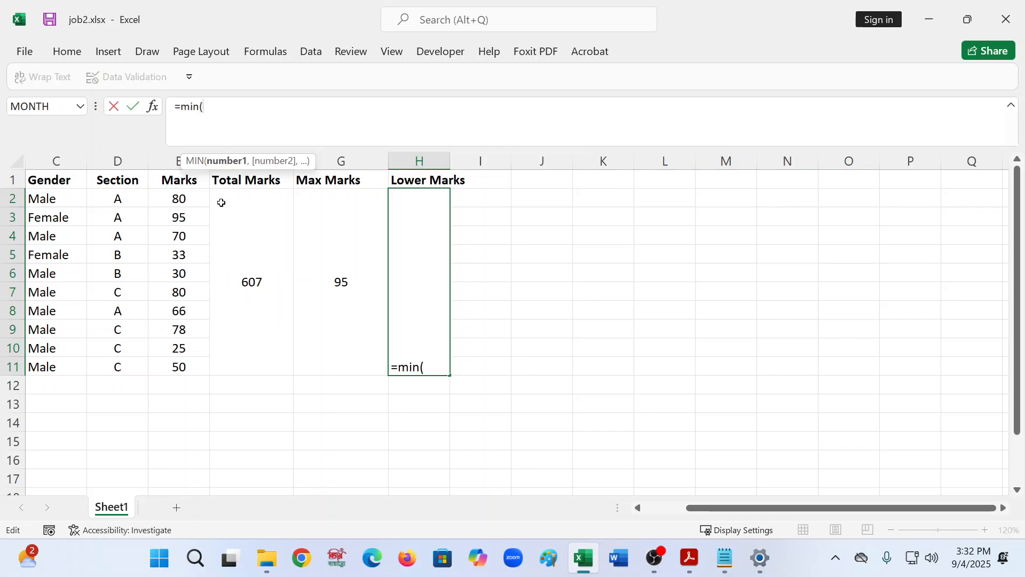
drag(199, 202, 200, 332)
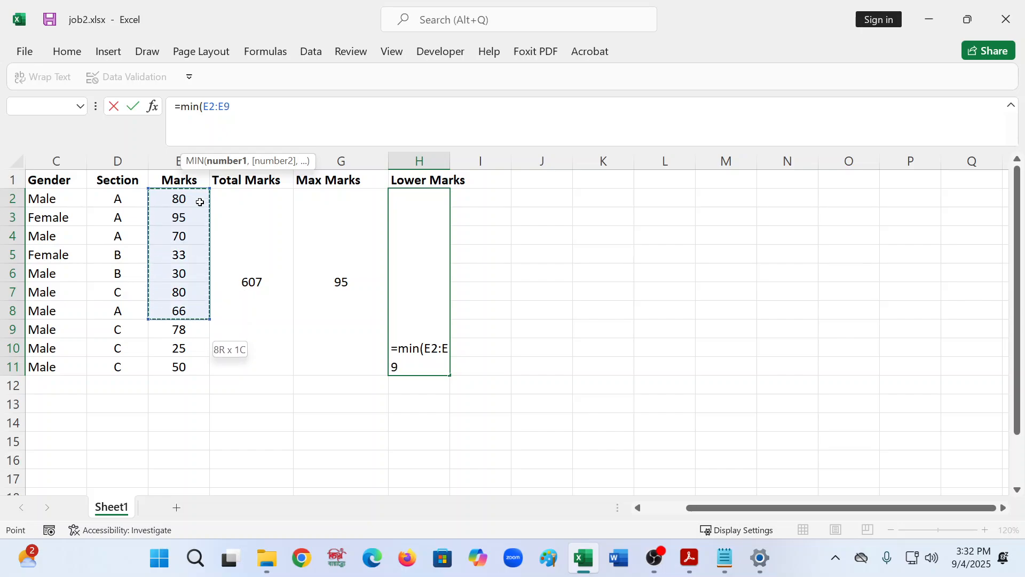
key(shift+Down)
key(shift+Down)
key(shift+Down)
key(shift+Up)
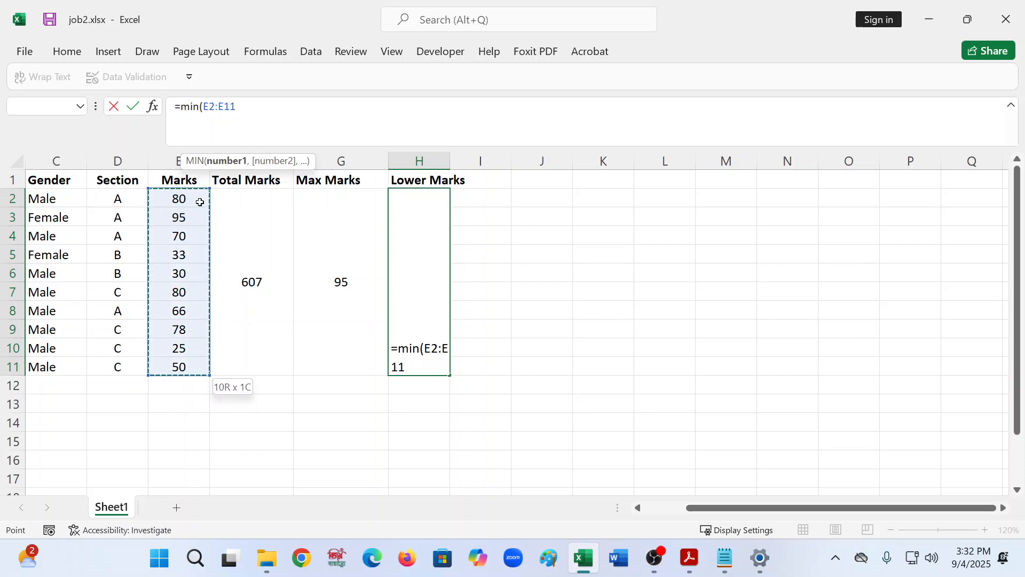
text())
key(Return)
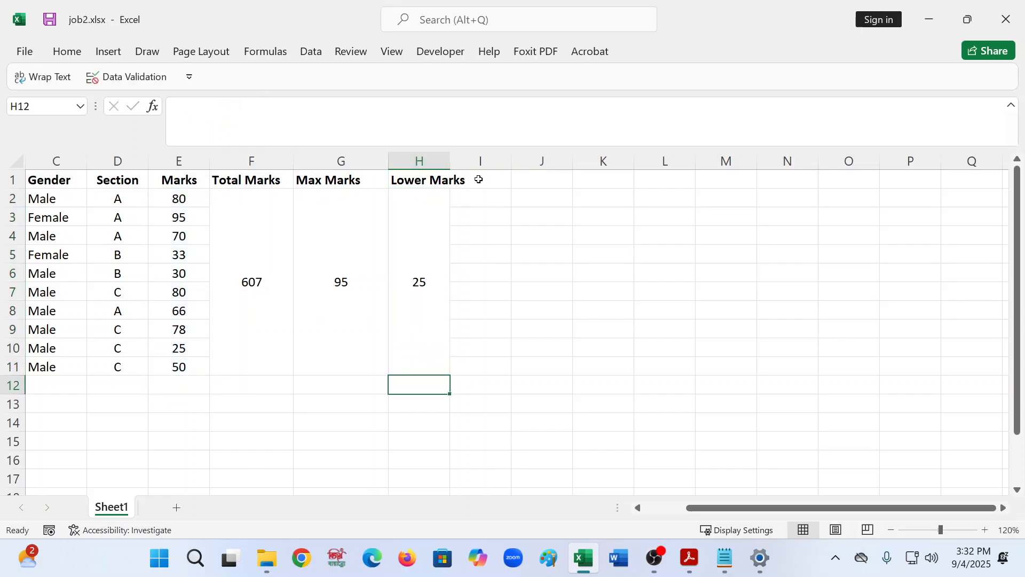
- Wrap the text of the Lower Marks header in H1 and widen column H slightly
click(448, 178)
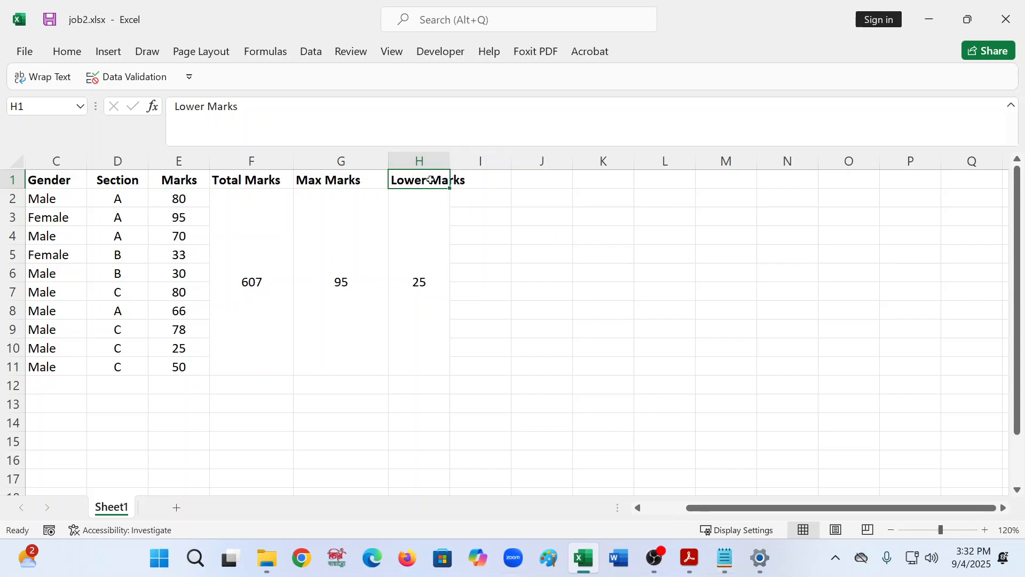
click(64, 55)
click(63, 55)
click(56, 77)
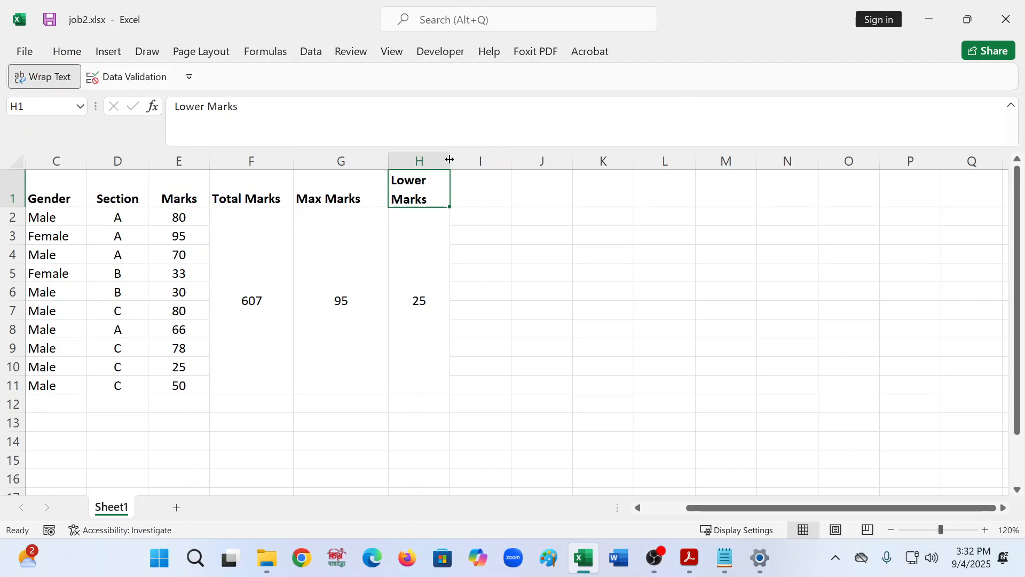
mouse_move(450, 159)
mouse_down()
mouse_move(561, 159)
mouse_move(462, 165)
mouse_up()
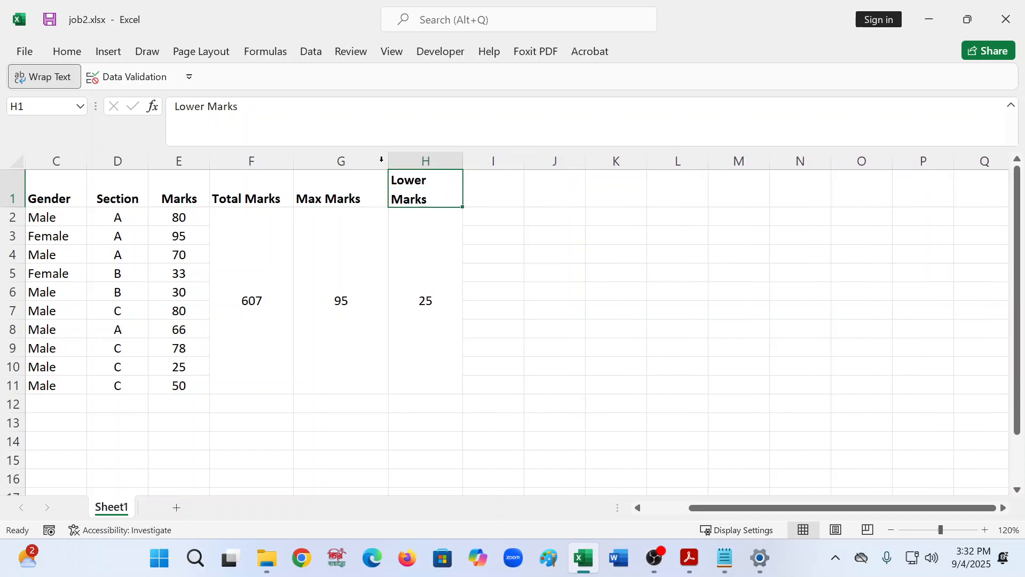
click(308, 183)
click(487, 194)
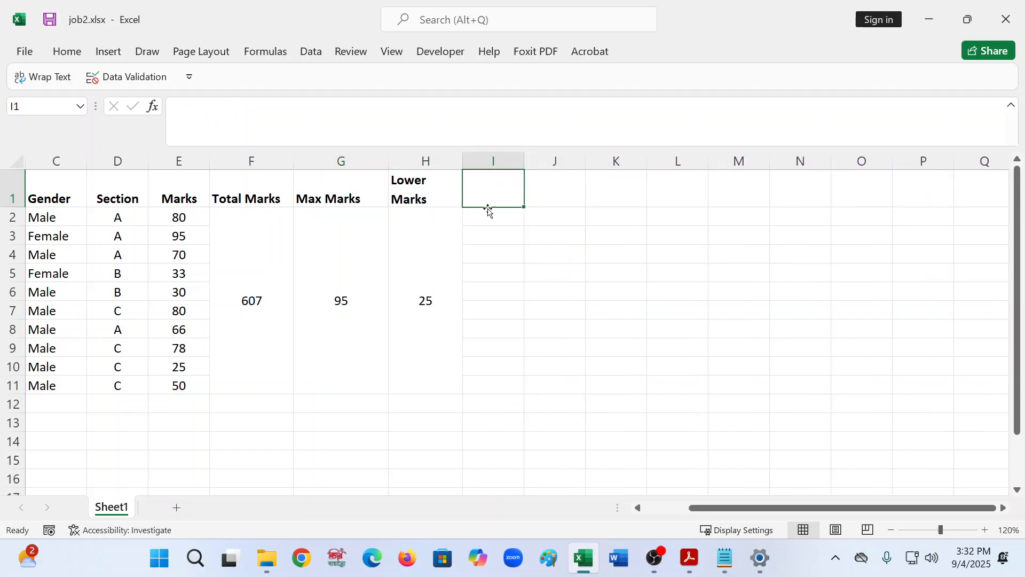
- In Notepad, copy the "## For Total Marks ##" heading line and paste it on the empty line at the end
click(724, 558)
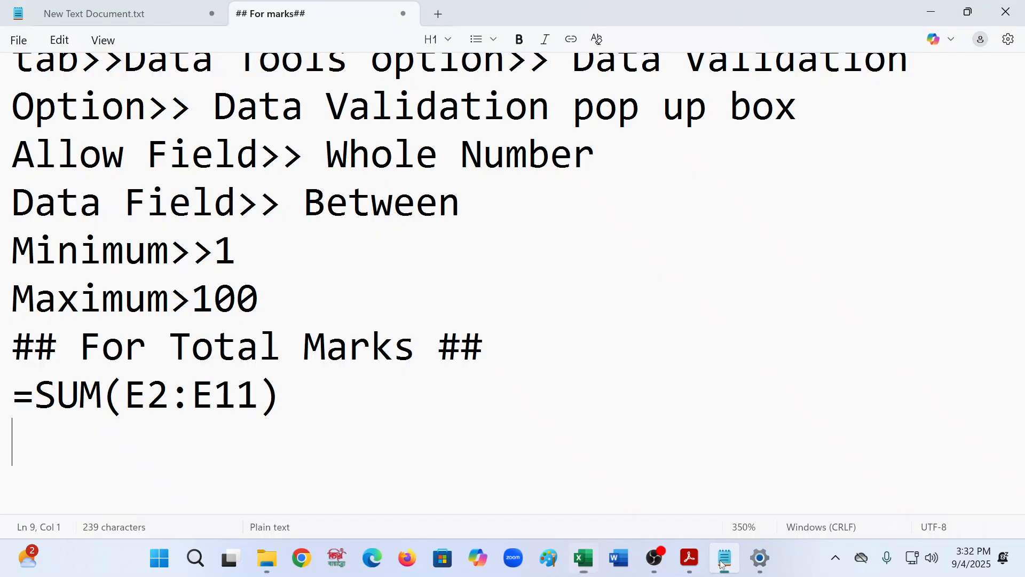
scroll(184, 366, up, 2)
scroll(184, 365, down, 2)
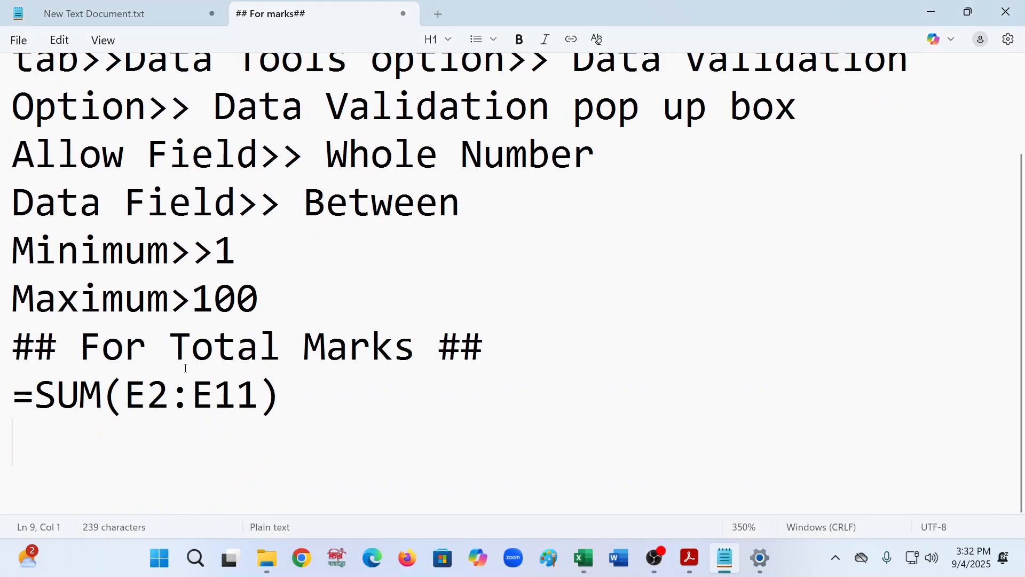
drag(486, 352, 1, 356)
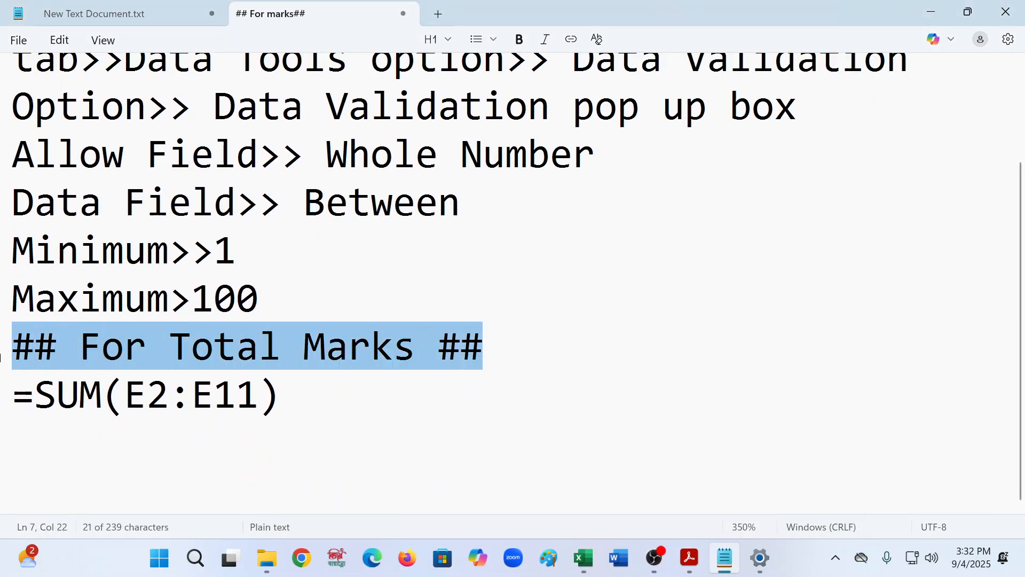
key(ctrl+c)
click(28, 448)
key(ctrl+v)
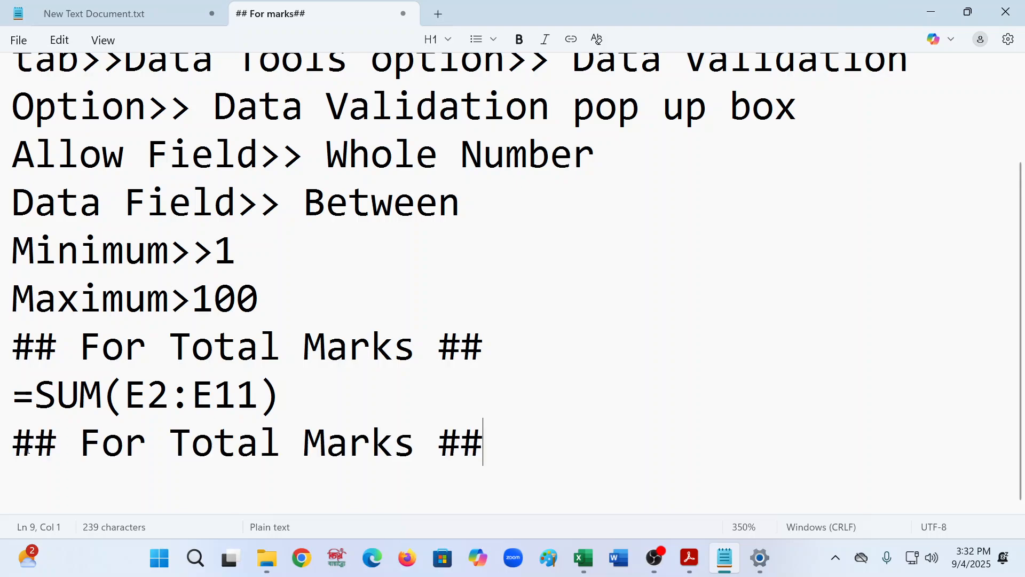
- Switch to the practice PDF to view the task list
click(693, 570)
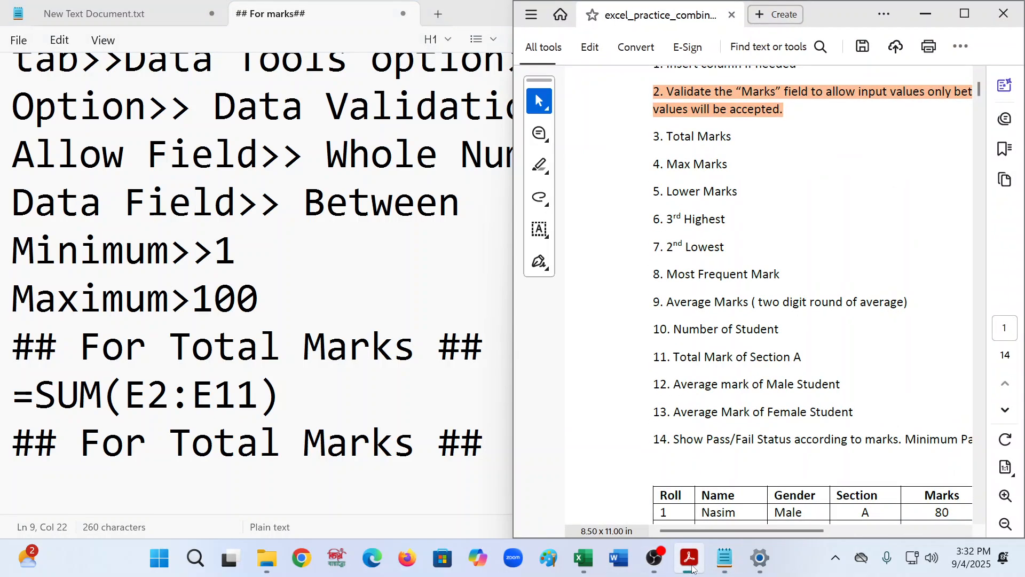
- Back in Notepad, rename the last heading line to "## For Max Marks ##"
click(692, 567)
click(282, 443)
key(BackSpace)
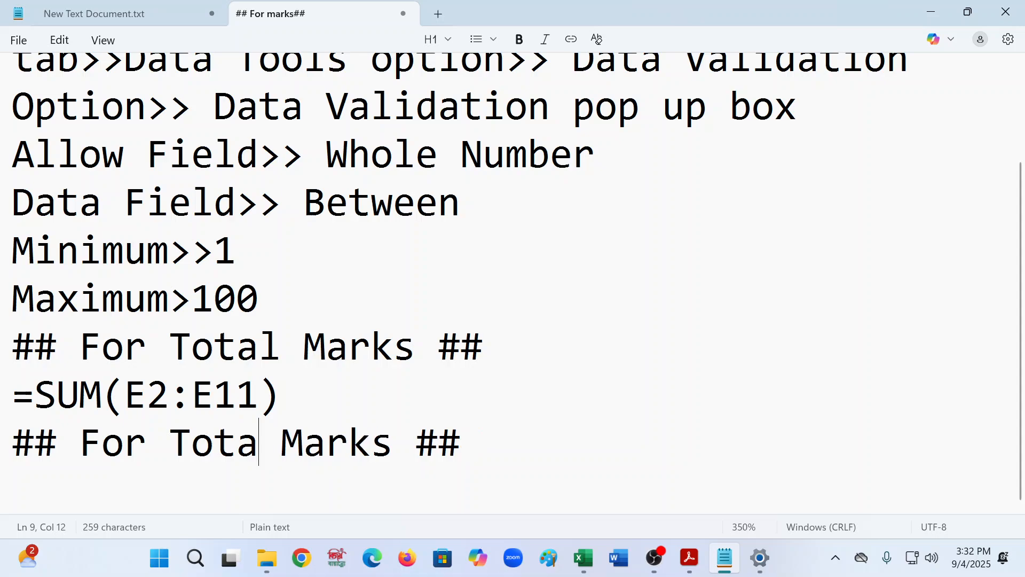
key(BackSpace)
key(BackSpace)
key(BackSpace)
key(BackSpace)
text(Ma)
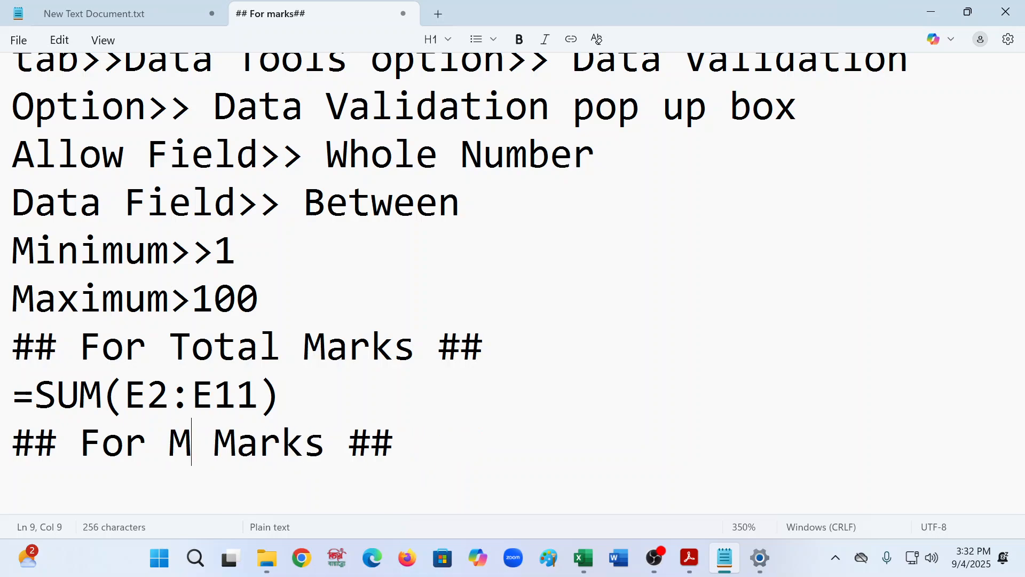
text(x)
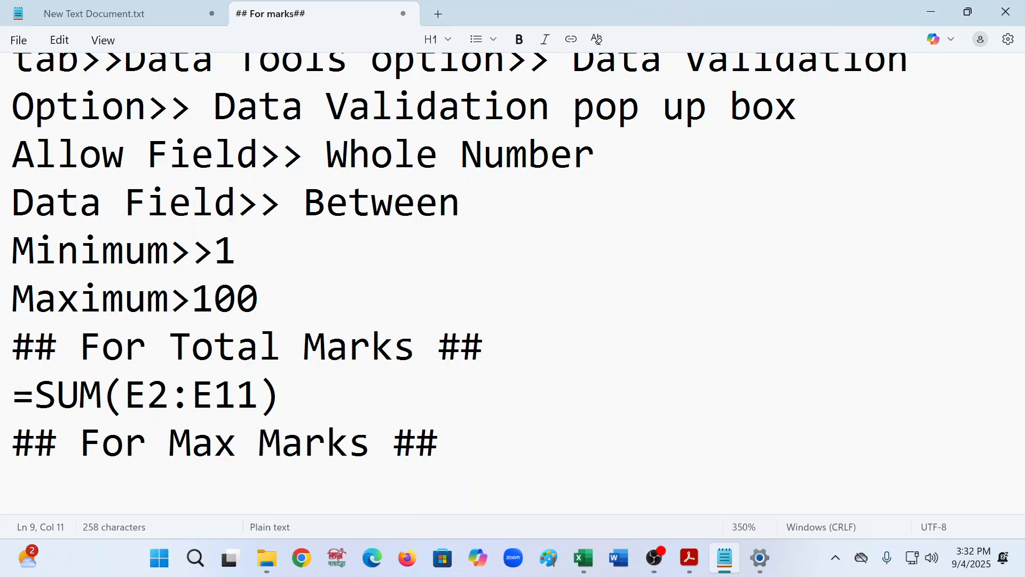
- Duplicate the "## For Max Marks ##" heading onto the next line
drag(438, 443, 3, 446)
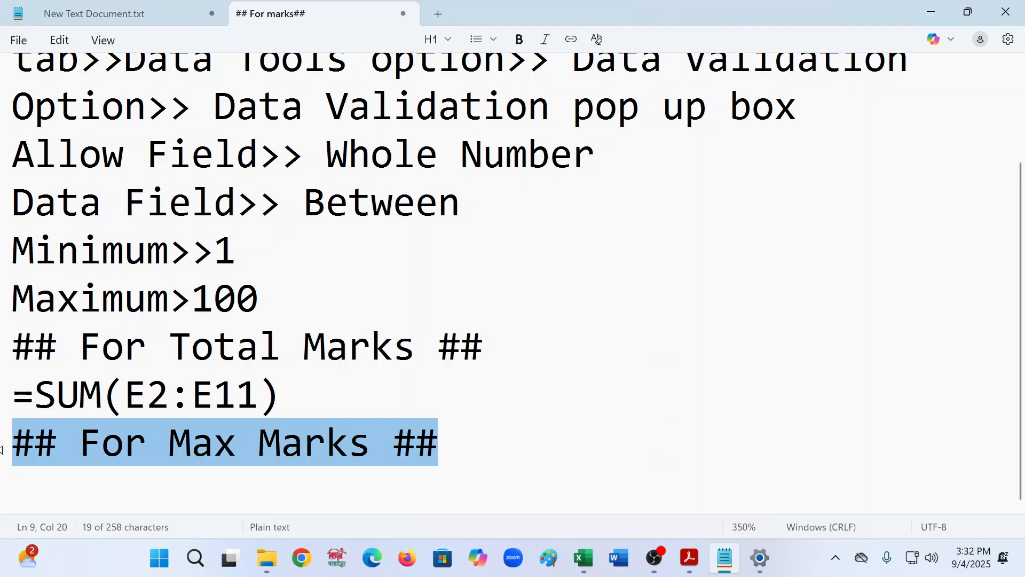
click(39, 487)
key(ctrl+v)
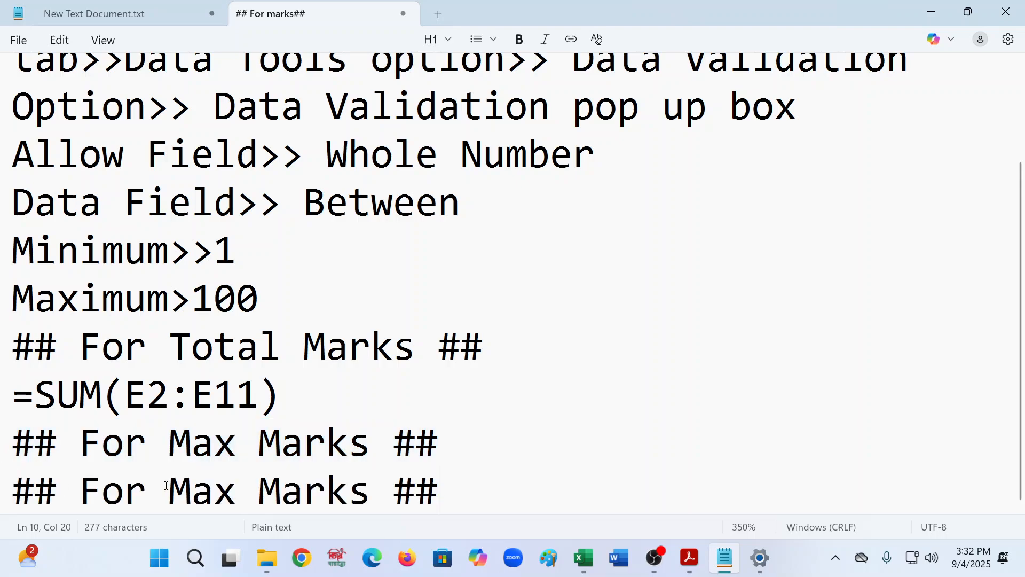
- Rename the duplicated heading to "## For Lower Marks ##"
click(236, 489)
key(BackSpace)
key(BackSpace)
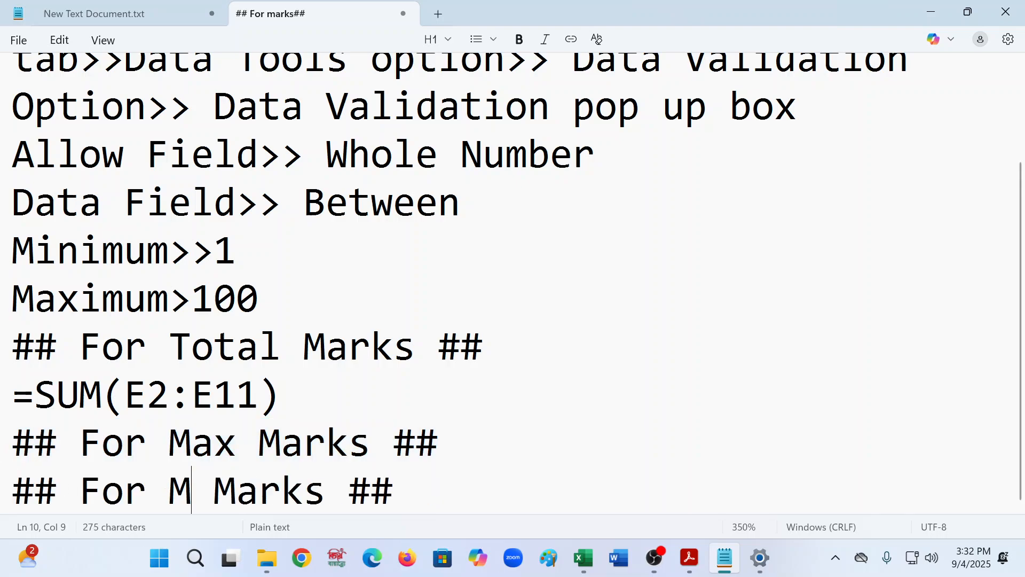
text(im)
key(BackSpace)
text(n)
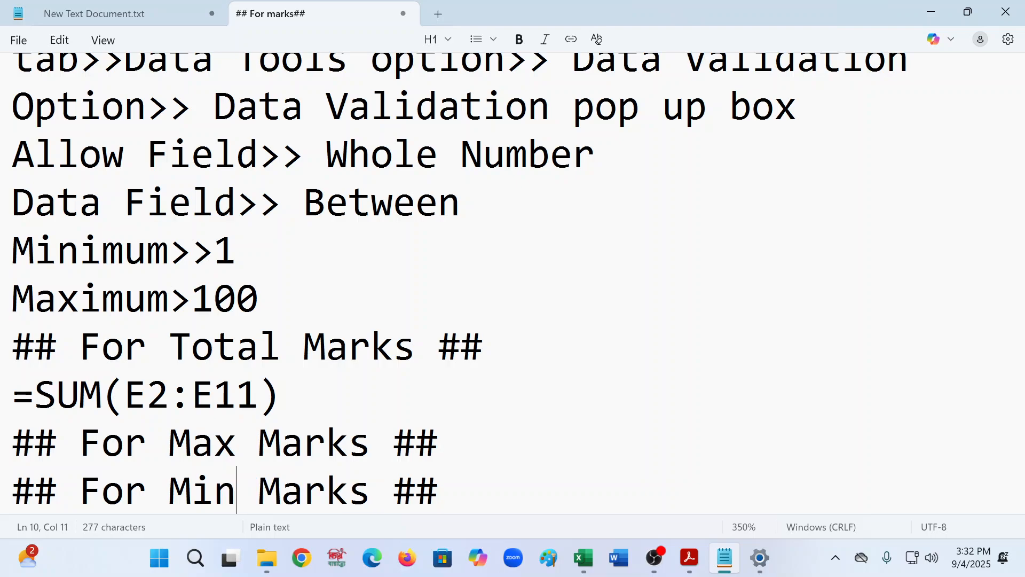
key(BackSpace)
key(BackSpace)
key(BackSpace)
text(Low)
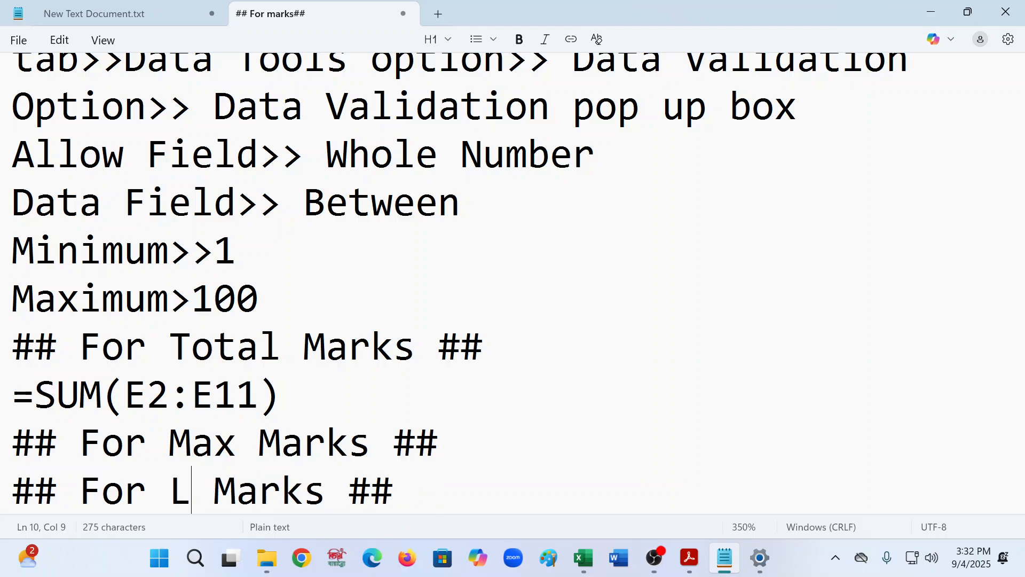
text(er)
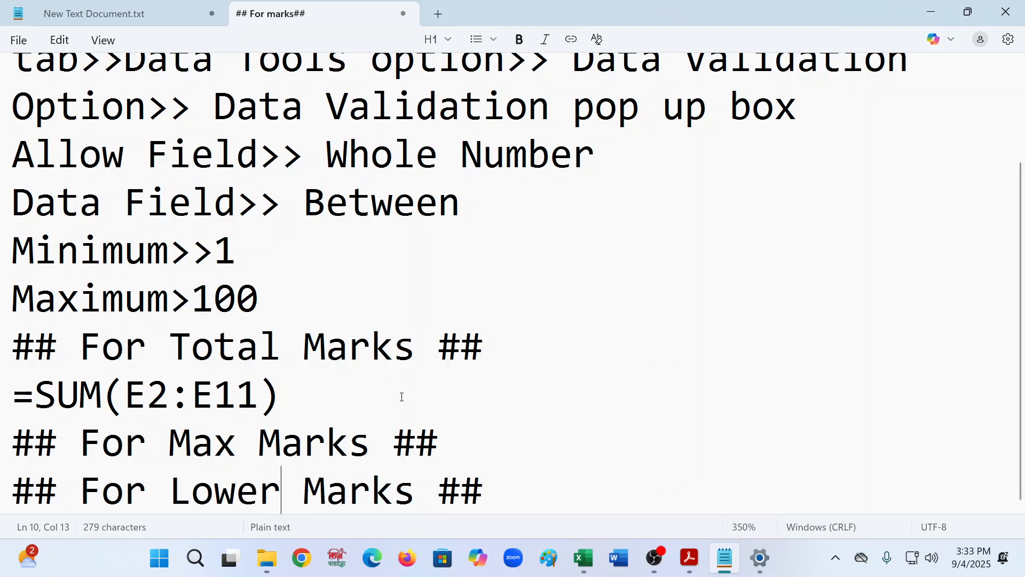
- Insert a line under the Max Marks heading with the formula =MAX(E2:E11), reusing the copied SUM formula
click(452, 447)
key(Return)
scroll(486, 422, down, 1)
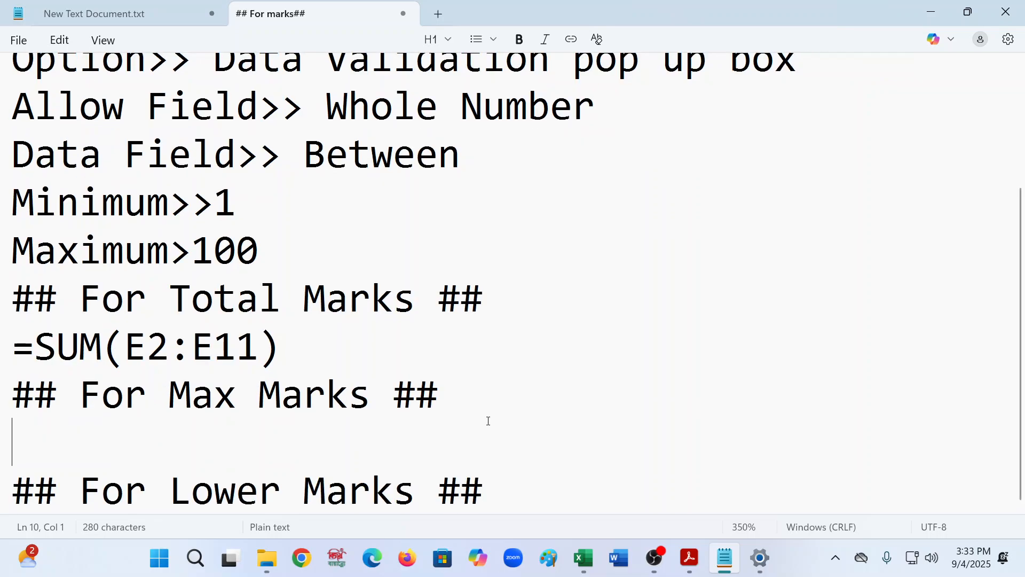
text(=)
drag(319, 365, 40, 347)
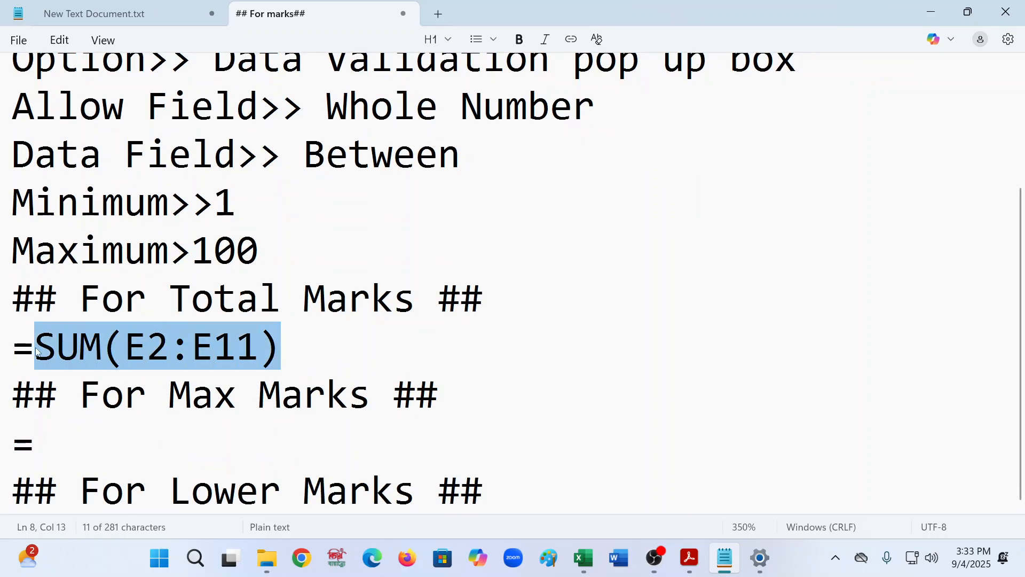
key(ctrl+c)
click(55, 440)
key(ctrl+v)
click(102, 440)
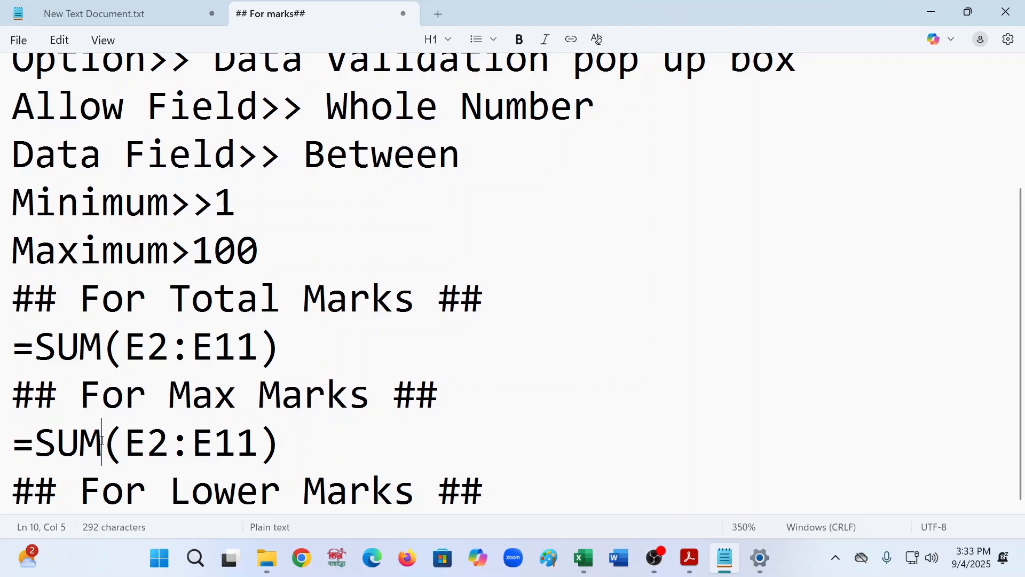
key(BackSpace)
key(BackSpace)
key(BackSpace)
text(MAX)
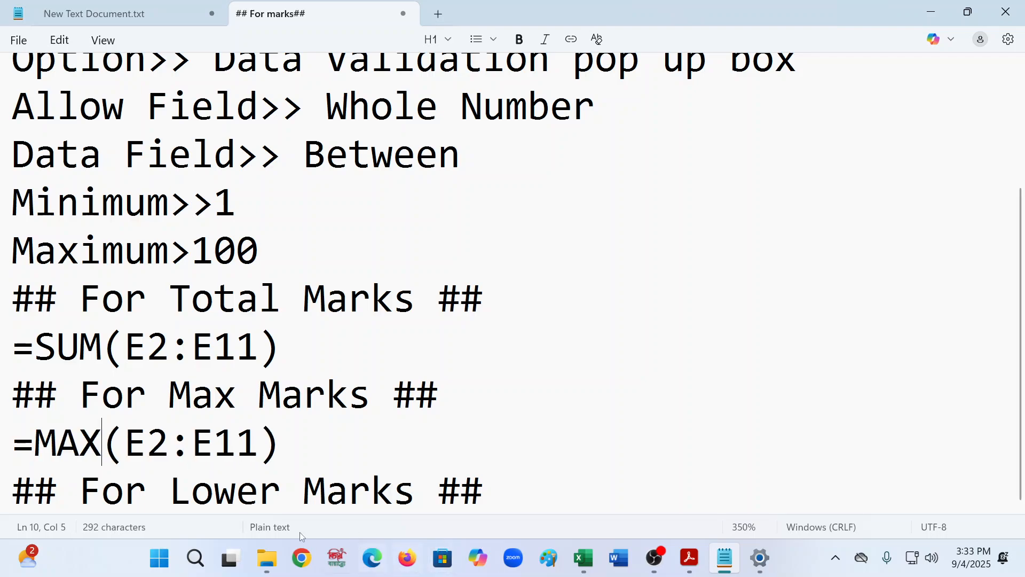
- Add the formula =MIN(E2:E11) under the Lower Marks heading by copying and editing the MAX formula
drag(327, 455, 5, 459)
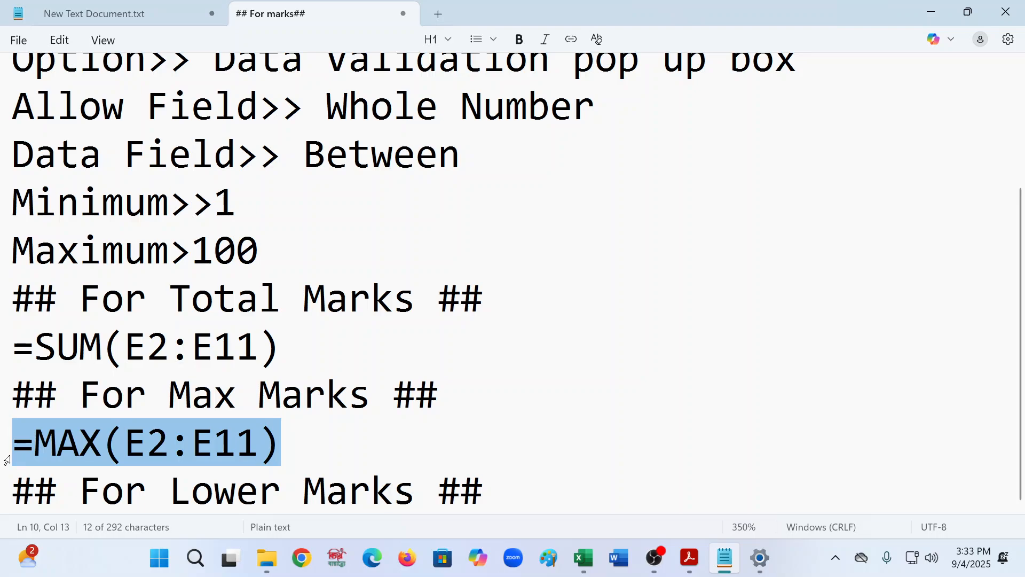
key(ctrl+c)
click(489, 492)
key(Return)
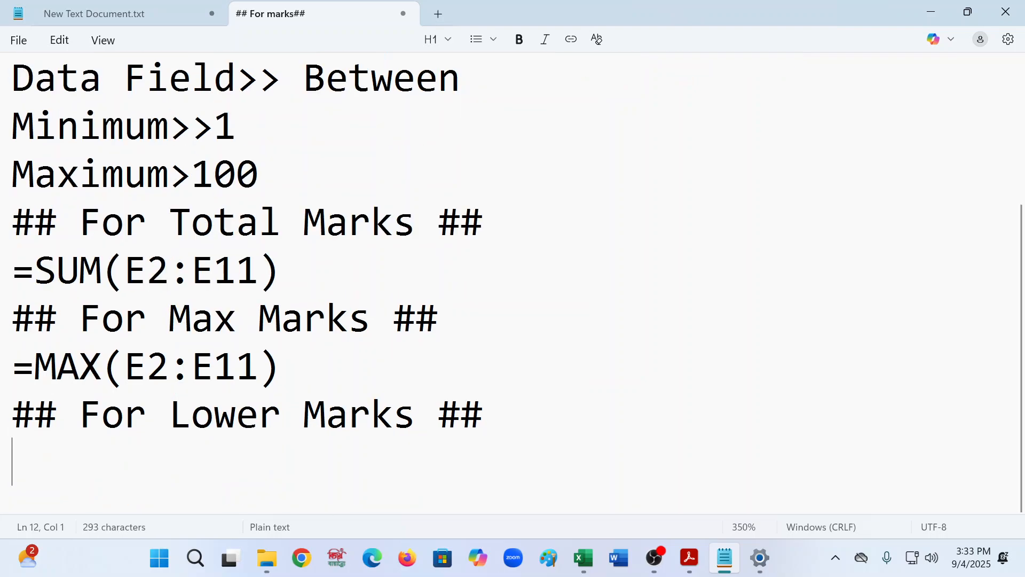
key(ctrl+v)
key(Left)
key(Left)
key(Left)
key(Left)
key(Left)
key(Left)
key(Left)
key(Left)
key(Left)
key(Left)
key(Left)
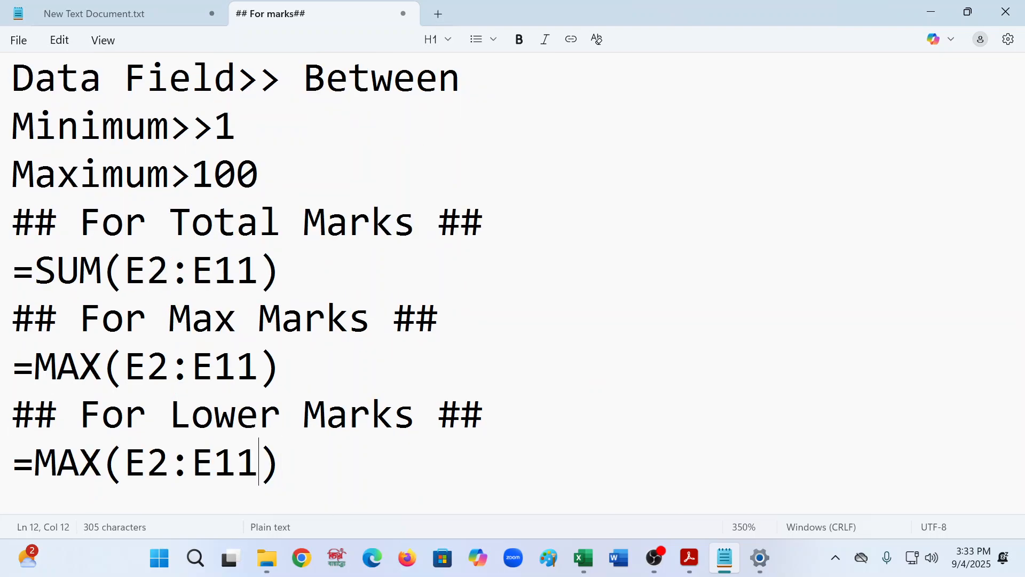
key(Right)
key(Right)
key(Right)
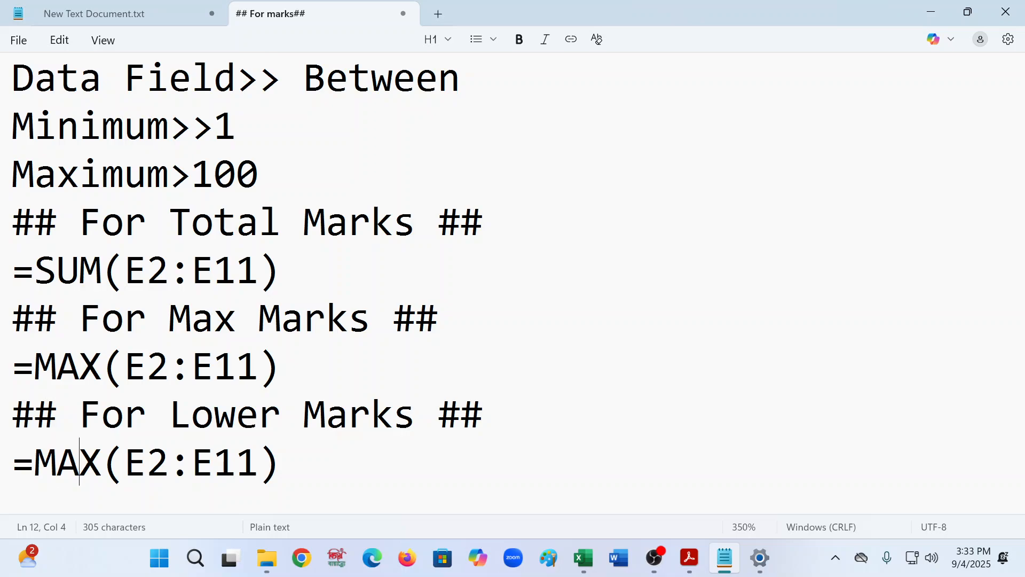
key(BackSpace)
key(BackSpace)
text(IN)
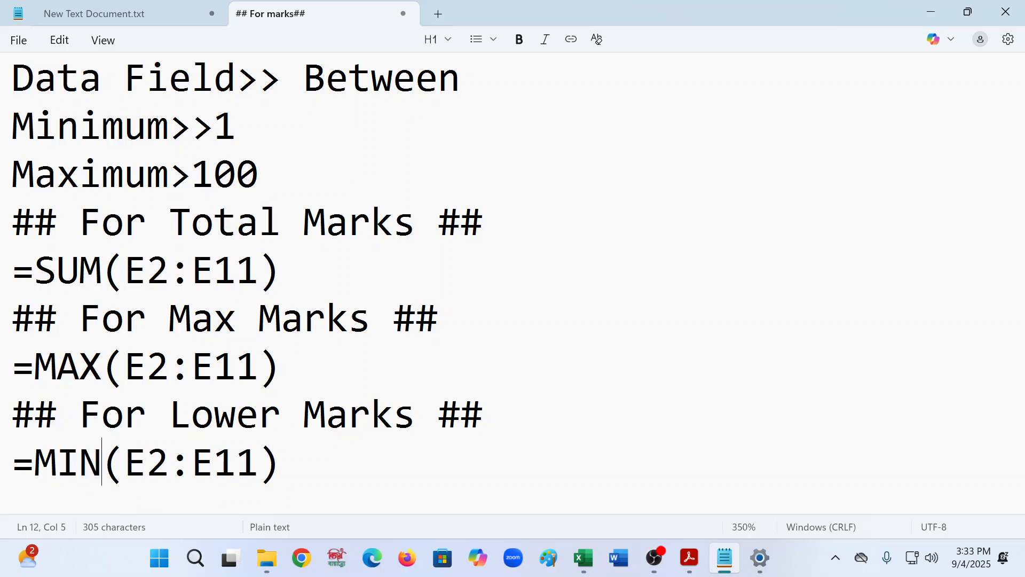
click(420, 467)
key(Return)
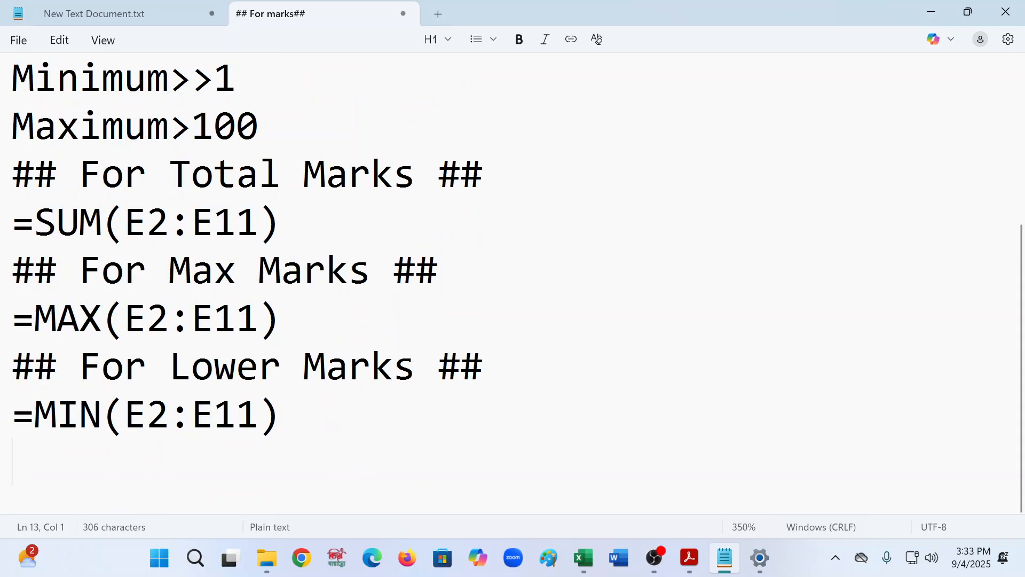
- Open Save As for the notes and browse to Local Disk (F:) > MTTC_dhaka > Aug_to_Oct
key(ctrl+s)
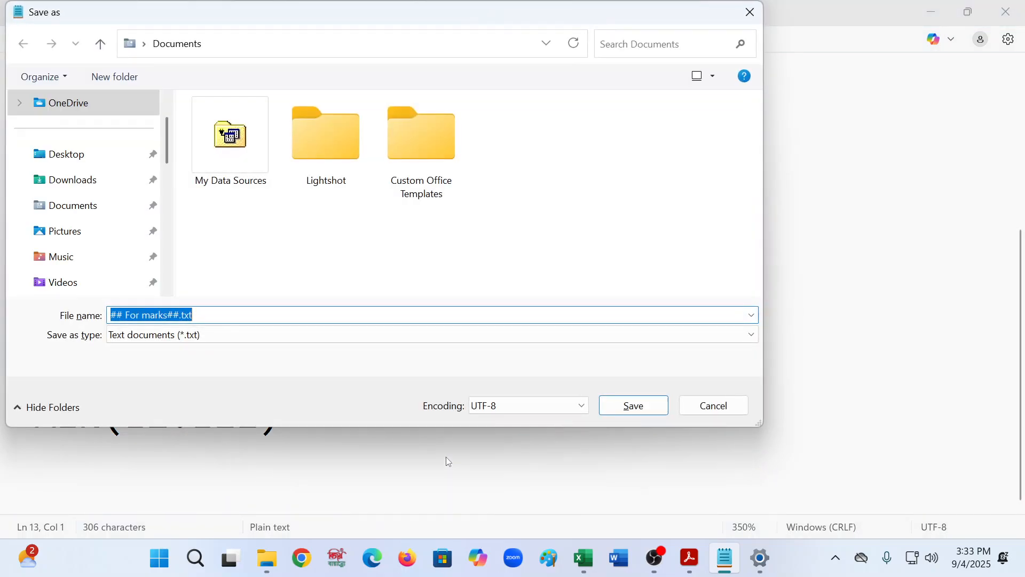
scroll(63, 256, down, 10)
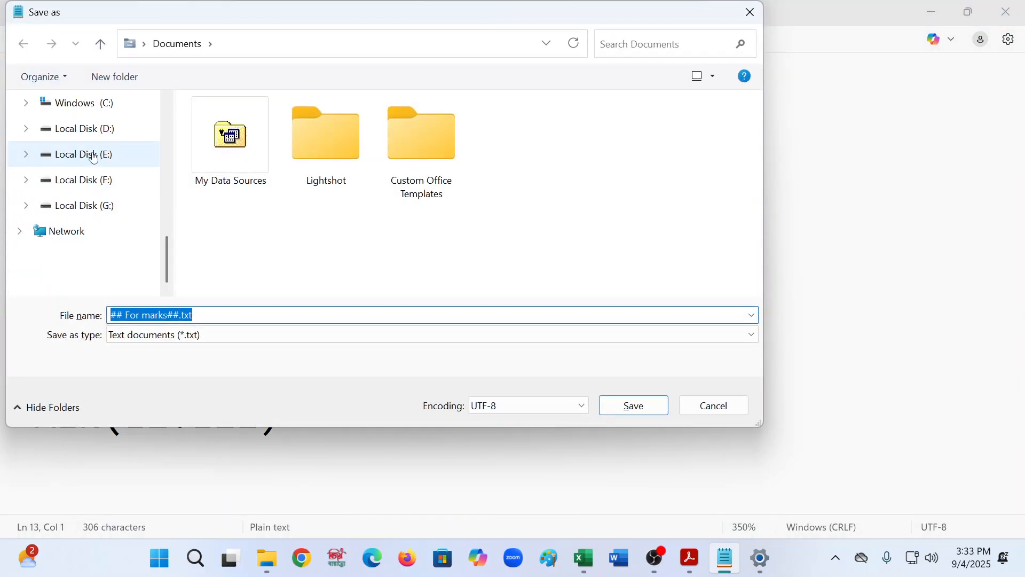
click(132, 179)
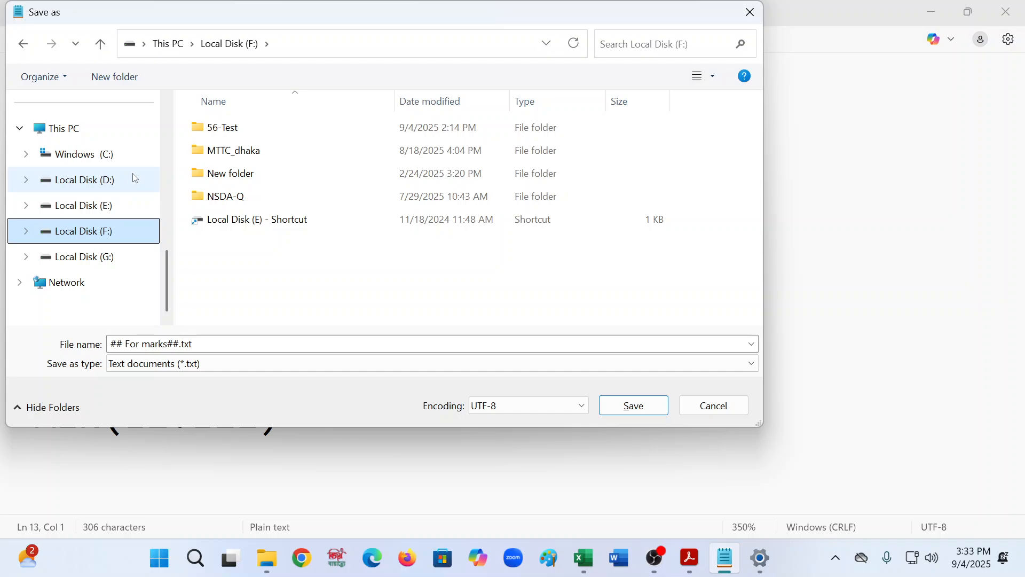
double_click(278, 152)
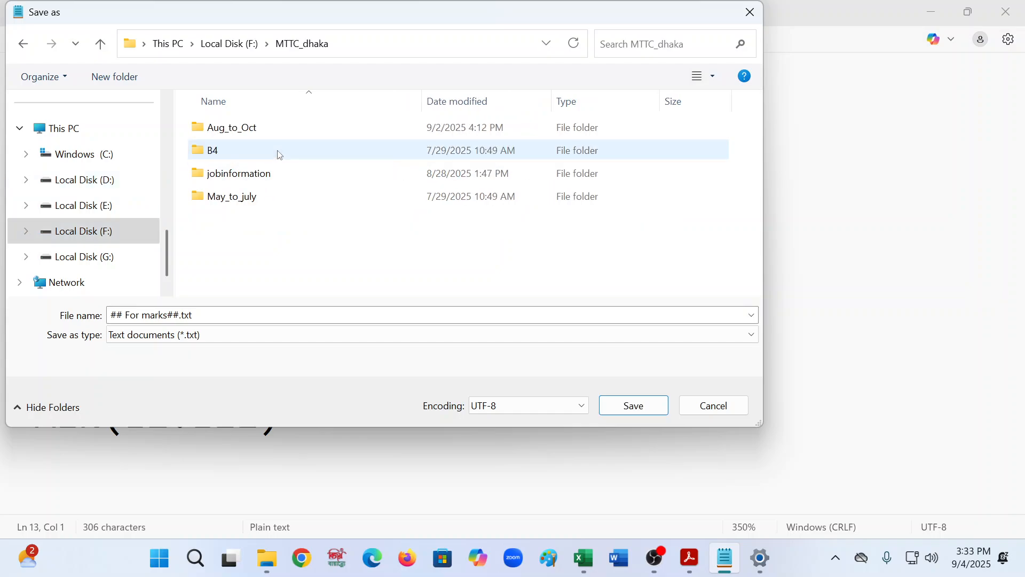
double_click(245, 130)
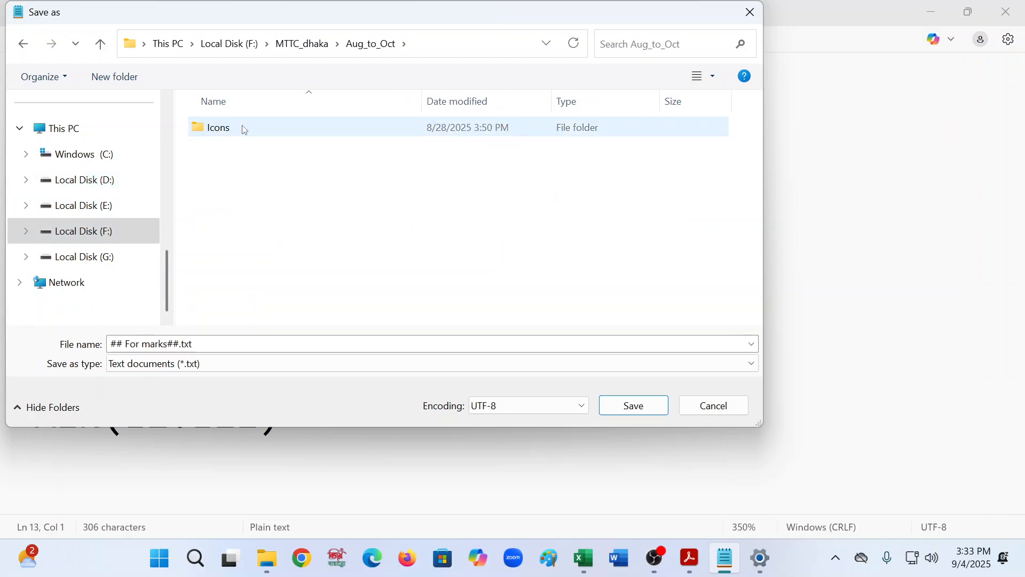
- Create a new folder named Class_Flies there and open it
click(116, 78)
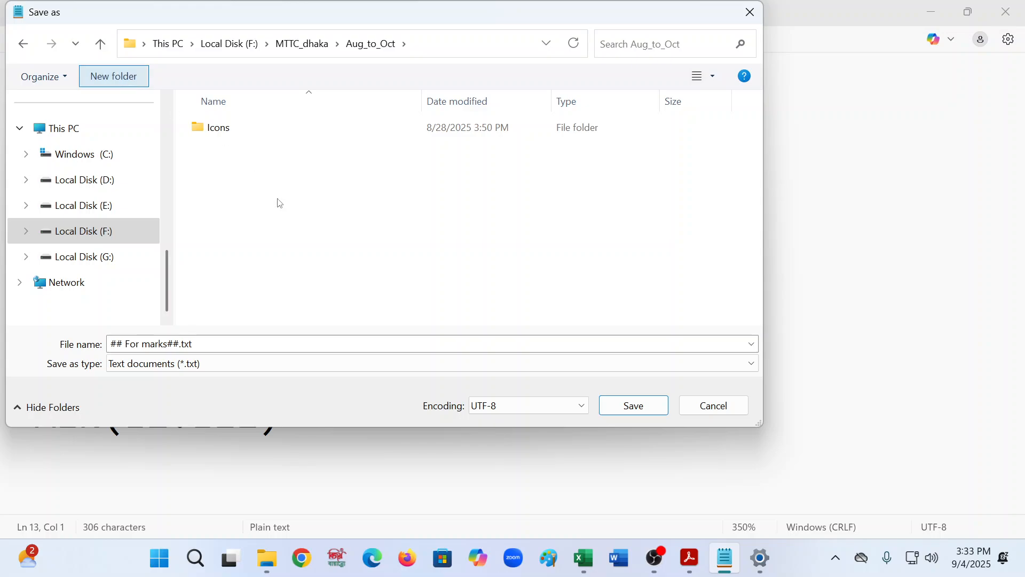
text(Clas)
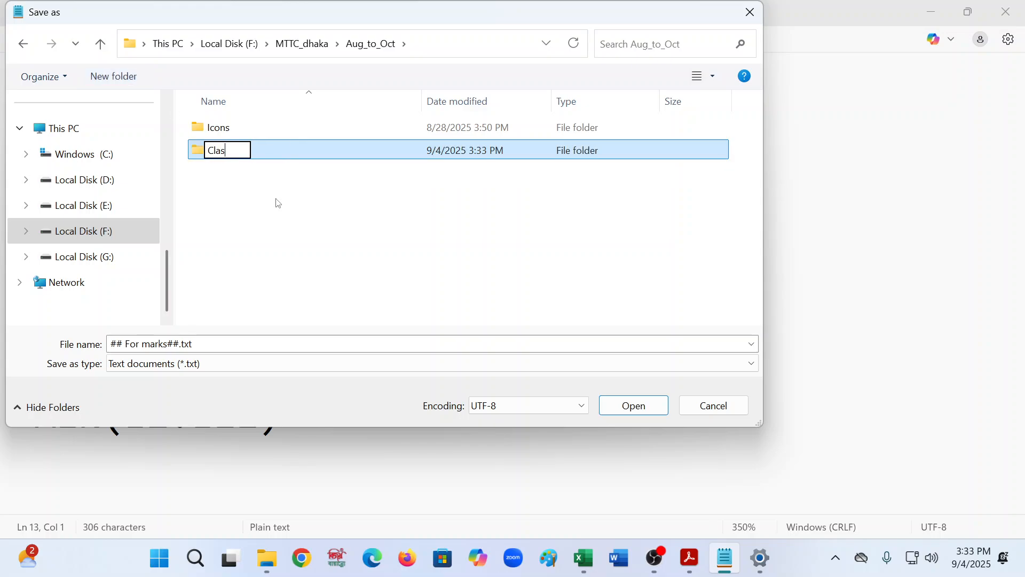
text(s_Files)
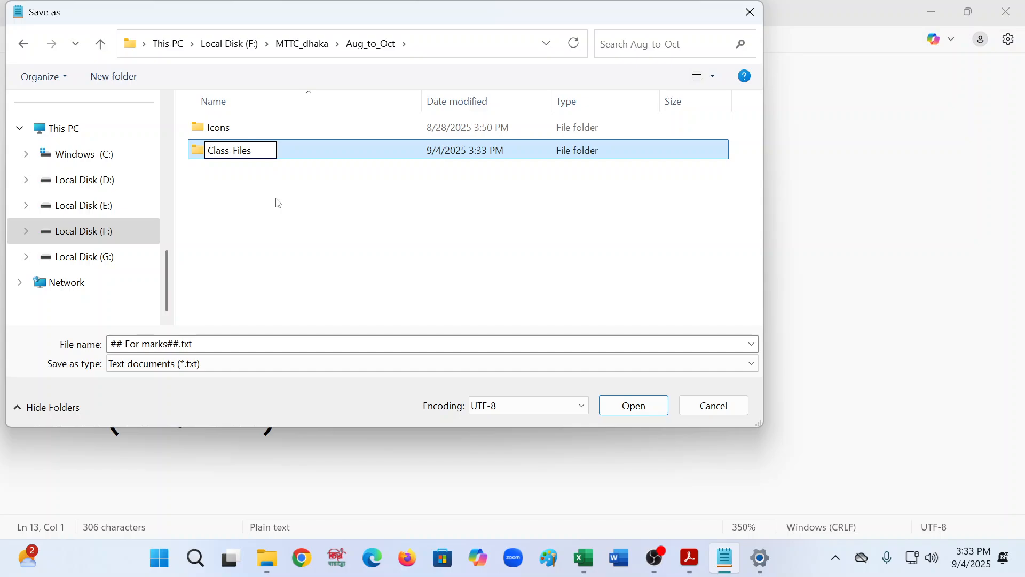
key(BackSpace)
key(BackSpace)
key(BackSpace)
text(ies)
click(314, 273)
double_click(248, 128)
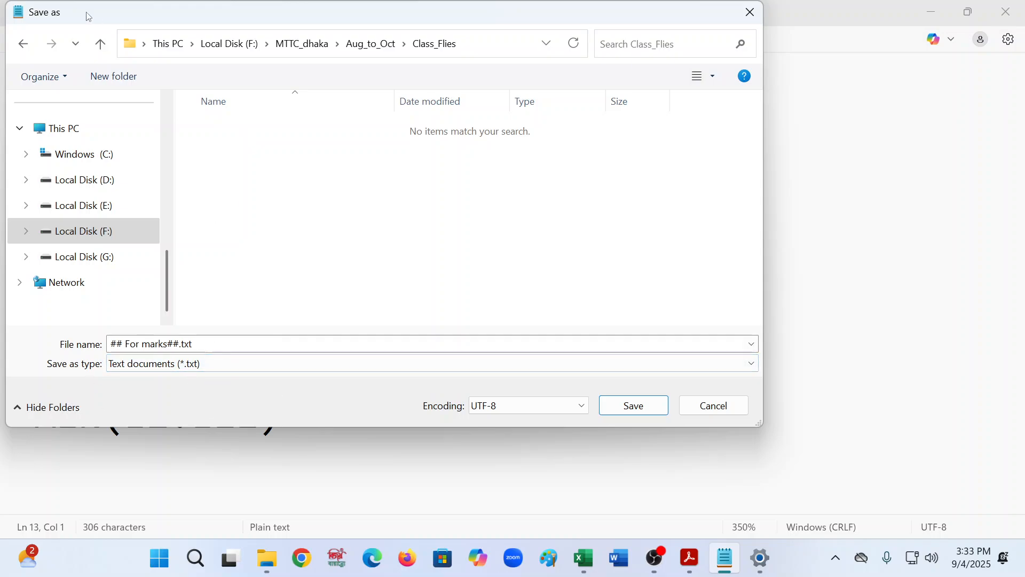
- Create a subfolder named excel inside Class_Flies and open it
click(114, 77)
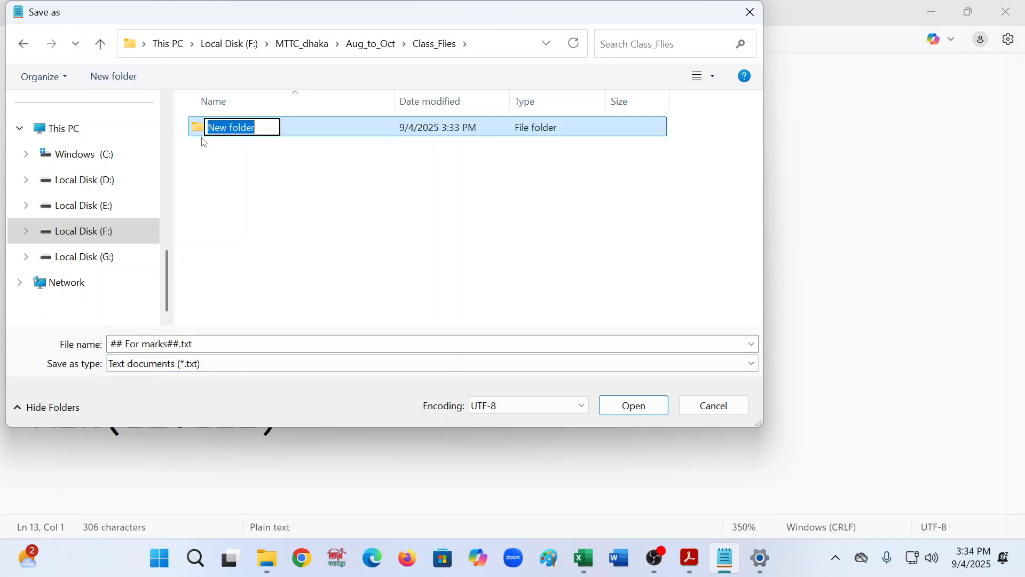
text(e)
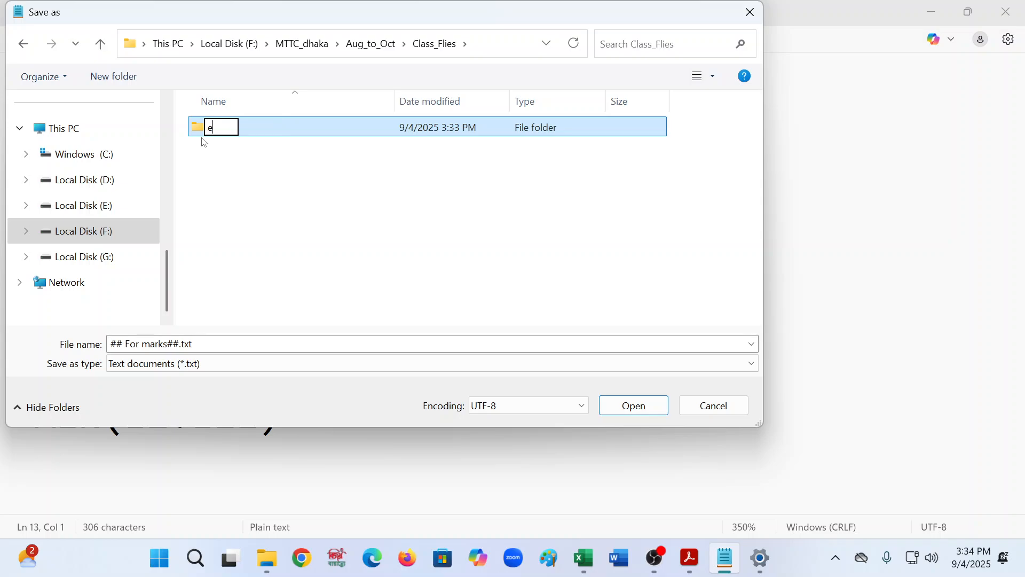
text(xcel)
key(Return)
key(Return)
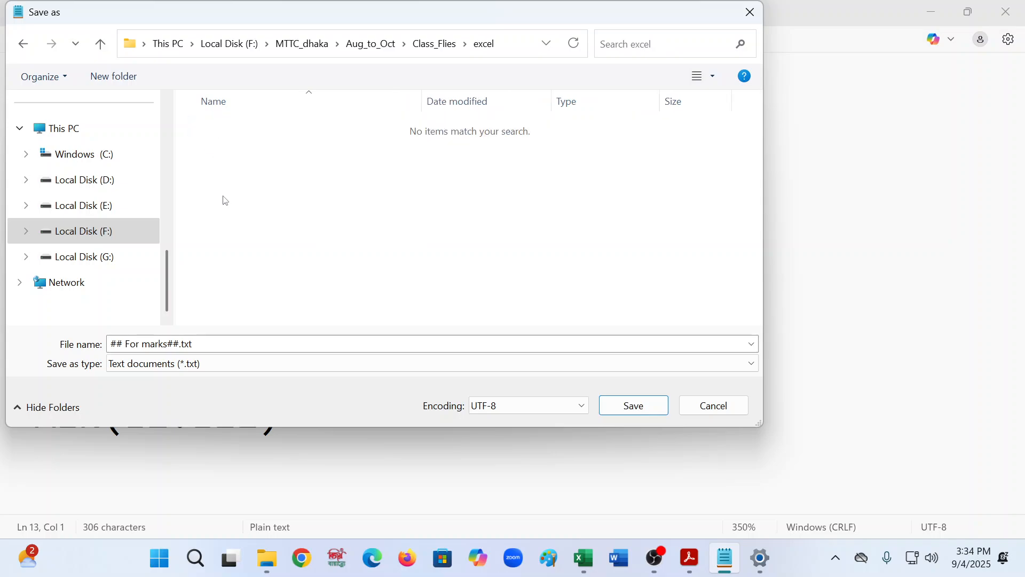
- Create a new folder named 04-09-25 inside the excel folder and open it
click(113, 77)
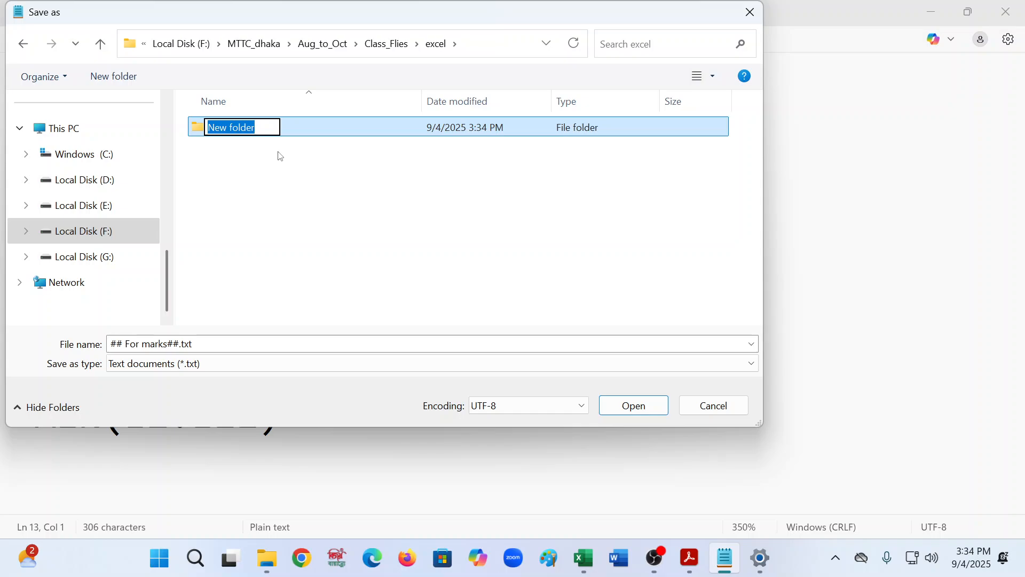
text(04-)
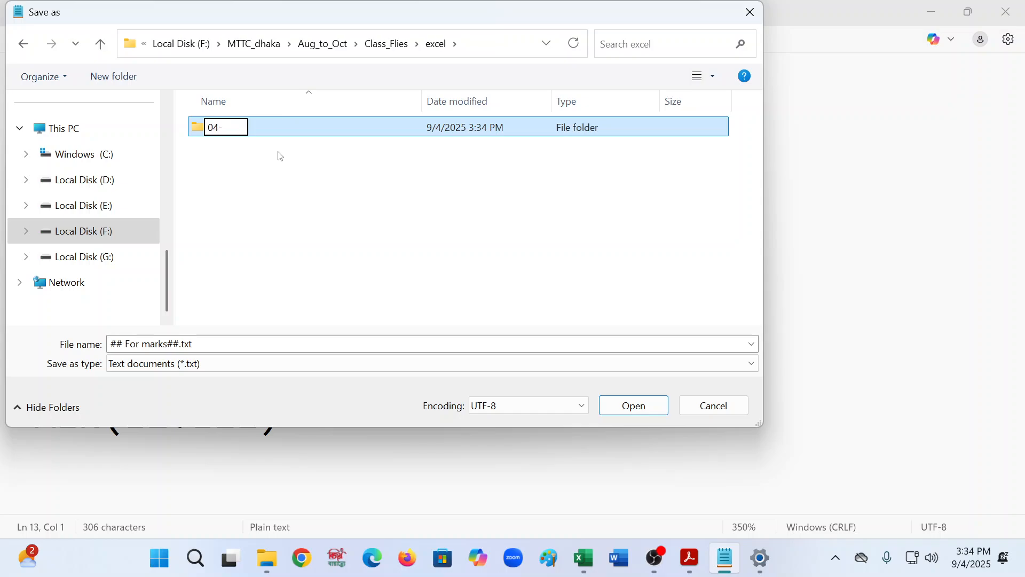
text(09-25)
click(281, 156)
double_click(224, 128)
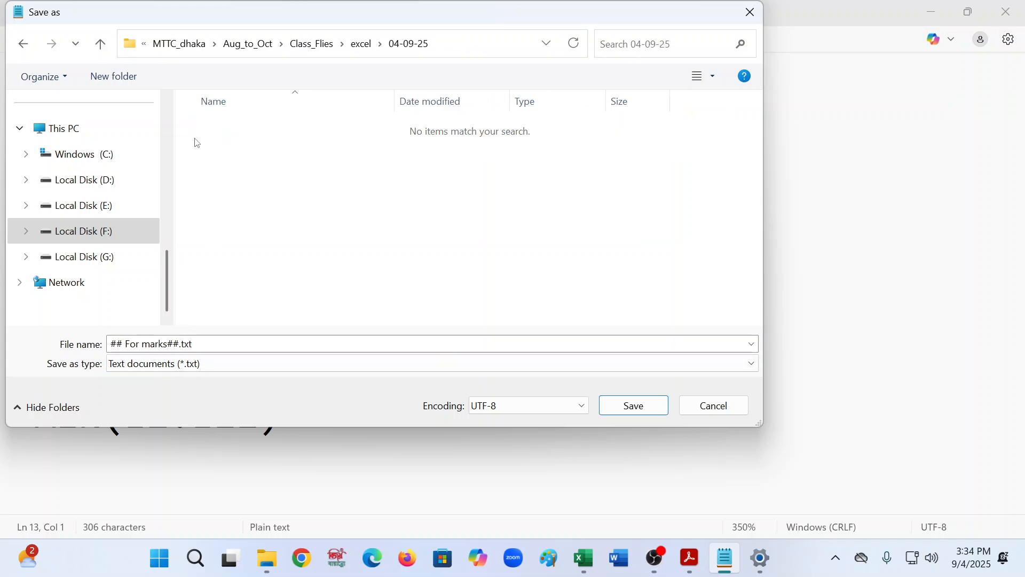
- Save the notes file there under the name formulas.txt
click(212, 345)
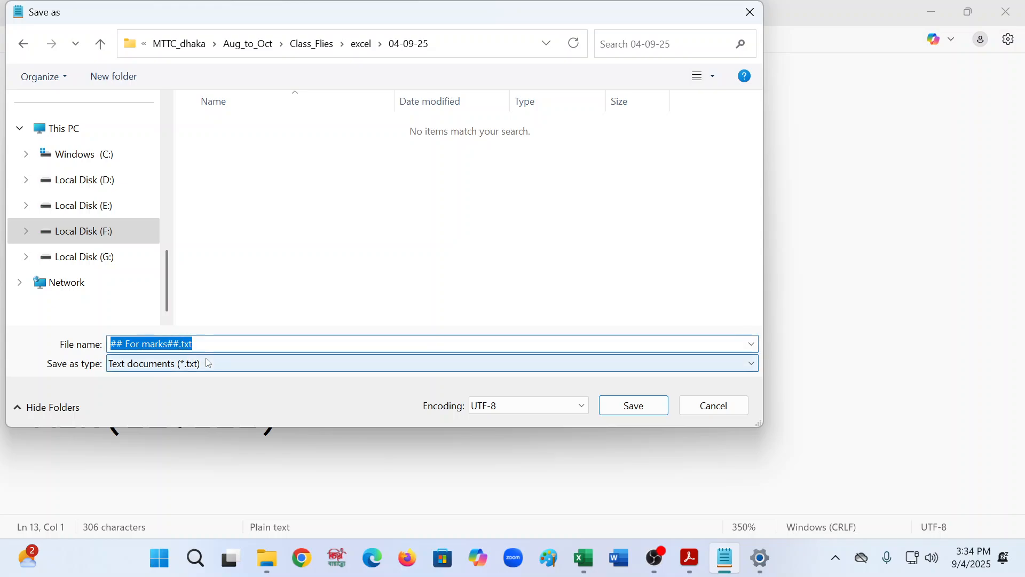
click(179, 346)
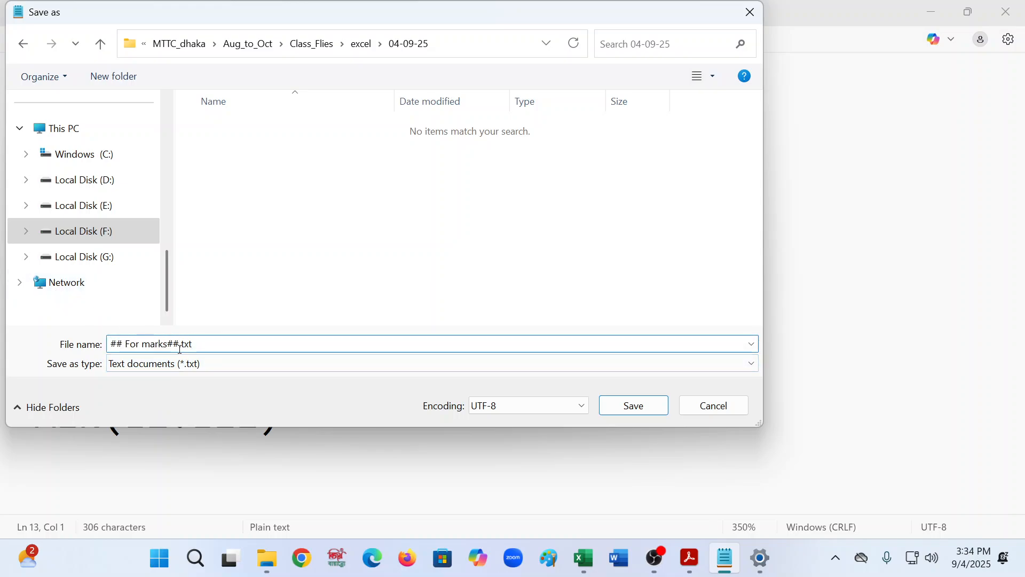
key(BackSpace)
key(BackSpace)
key(BackSpace)
key(BackSpace)
key(BackSpace)
key(BackSpace)
key(BackSpace)
key(BackSpace)
key(BackSpace)
key(BackSpace)
key(BackSpace)
key(BackSpace)
key(BackSpace)
key(BackSpace)
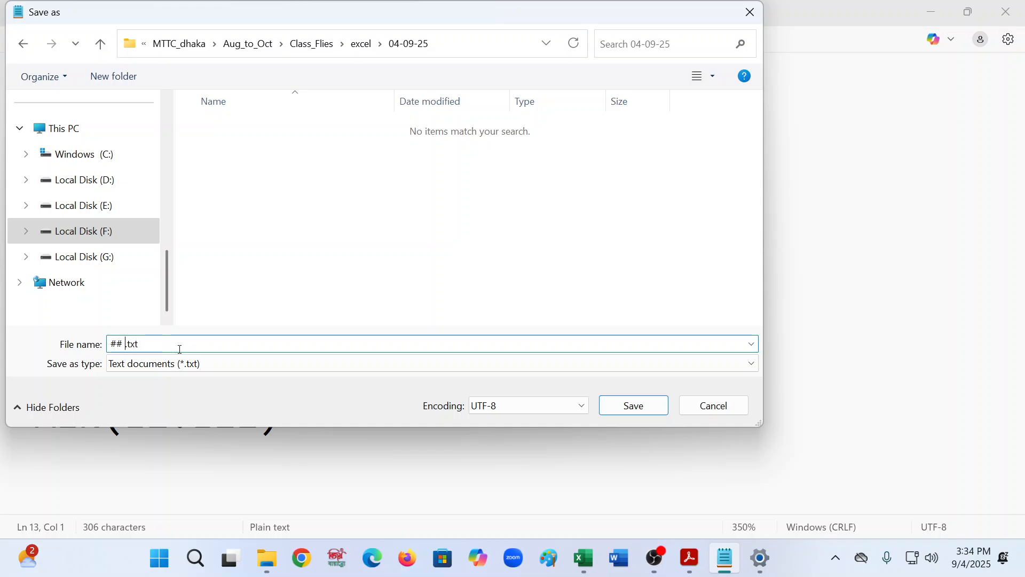
text(formula)
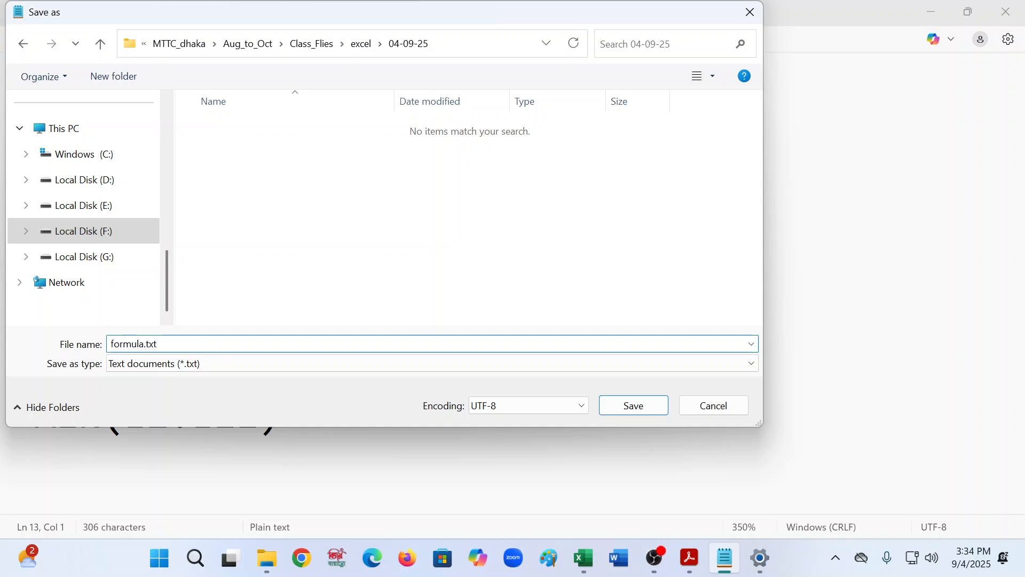
text(s)
click(614, 407)
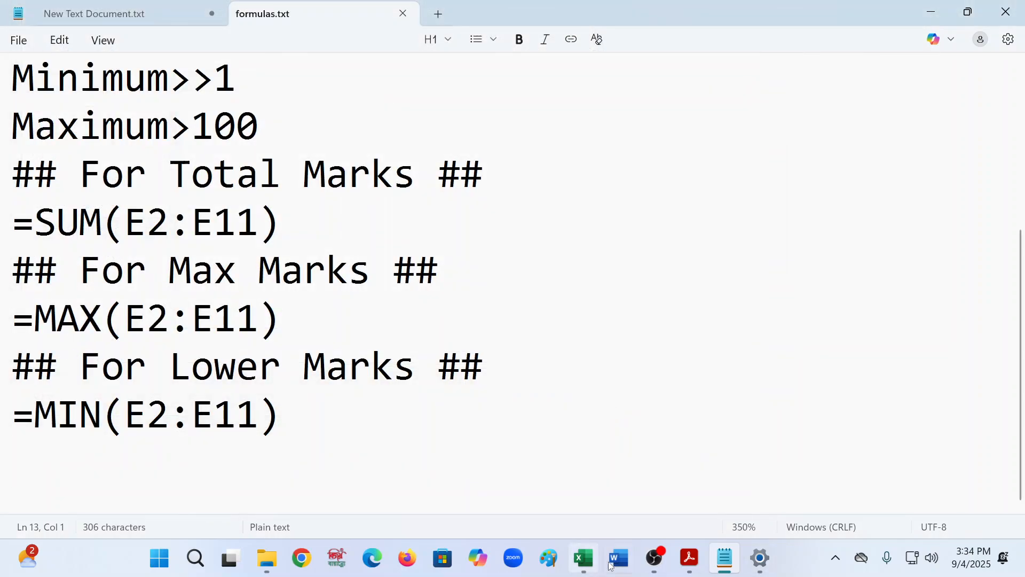
- Switch to the workbook and save job2.xlsx into Local Disk (F:) > MTTC_dhaka > Aug_to_Oct > Class_Flies > excel > 04-09-25
click(584, 558)
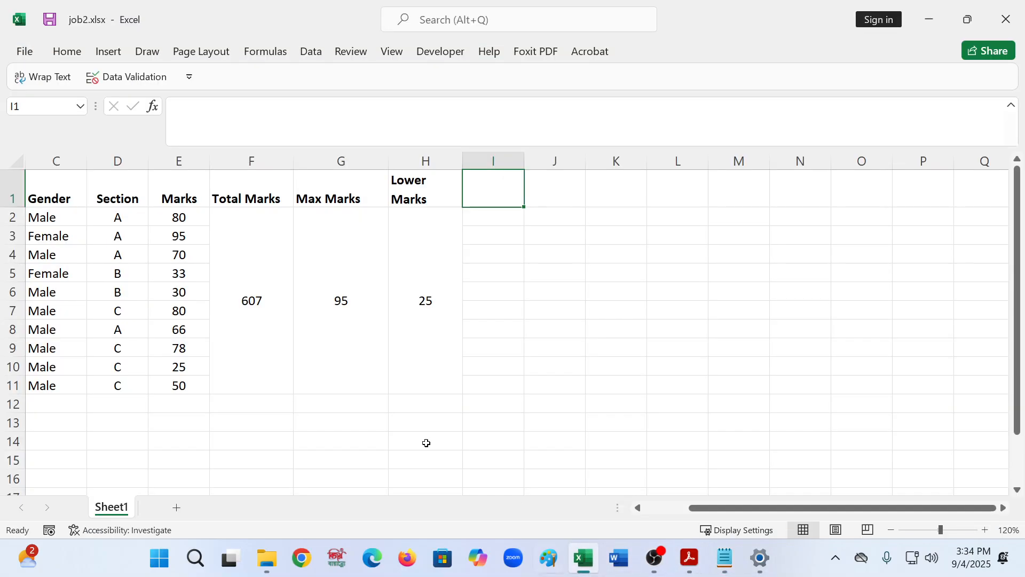
click(24, 52)
click(53, 259)
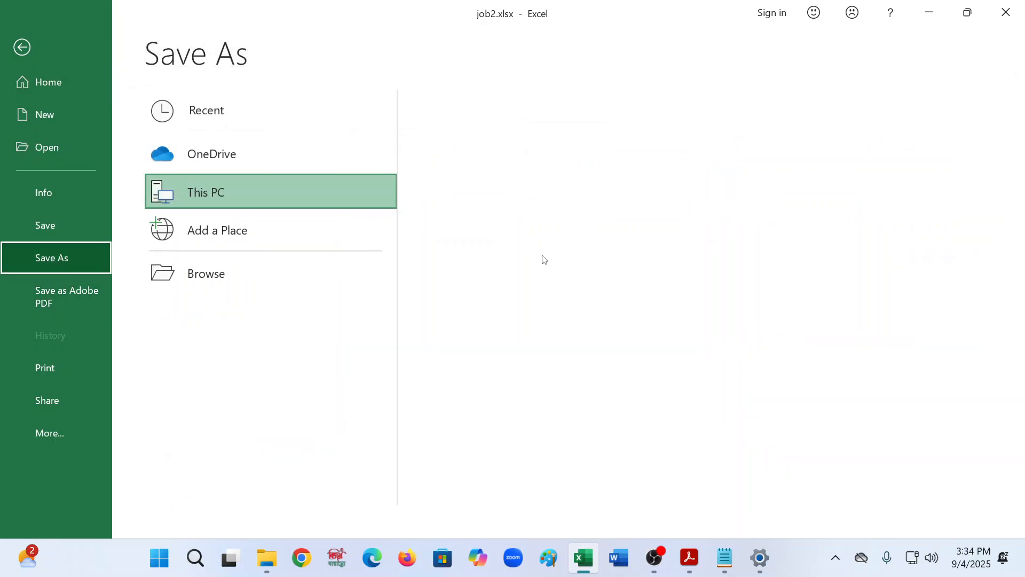
click(538, 194)
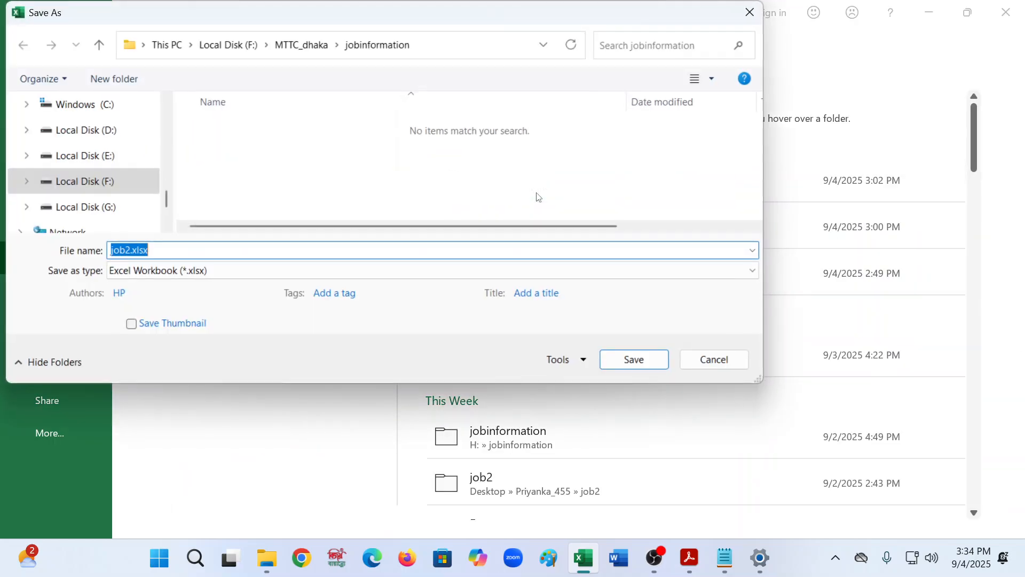
click(207, 51)
double_click(234, 154)
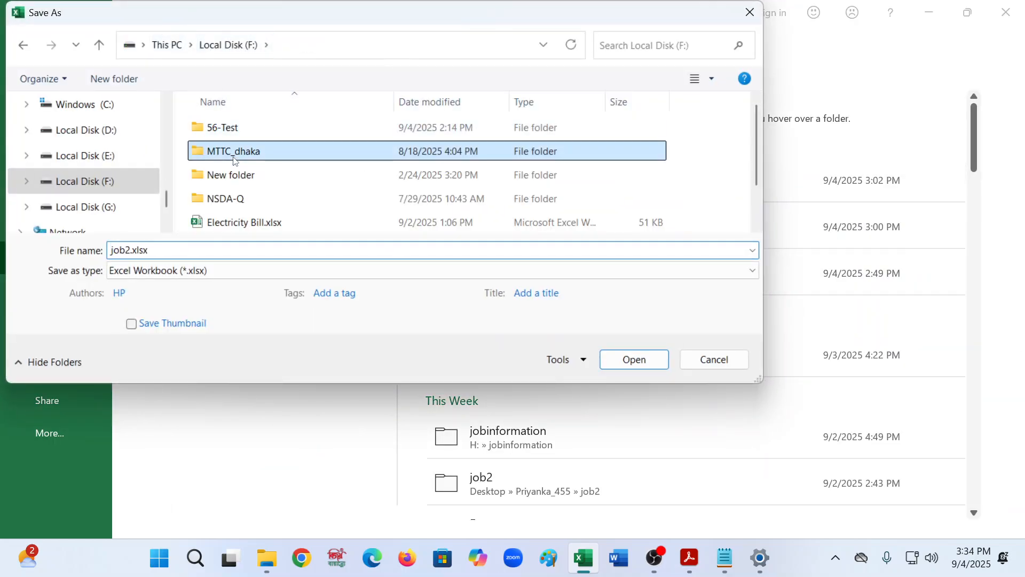
click(235, 134)
double_click(236, 133)
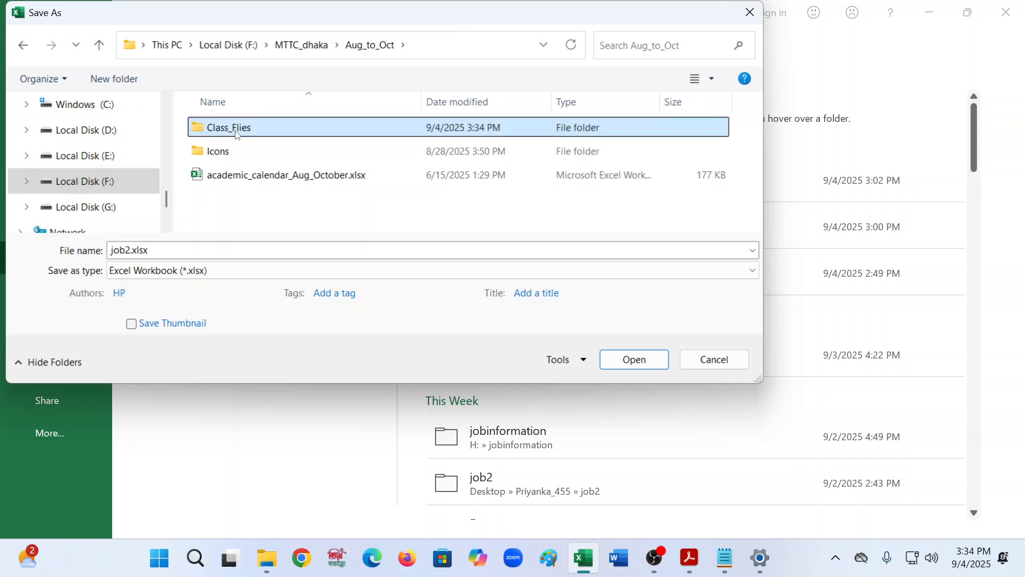
double_click(236, 133)
click(236, 134)
double_click(237, 134)
double_click(236, 133)
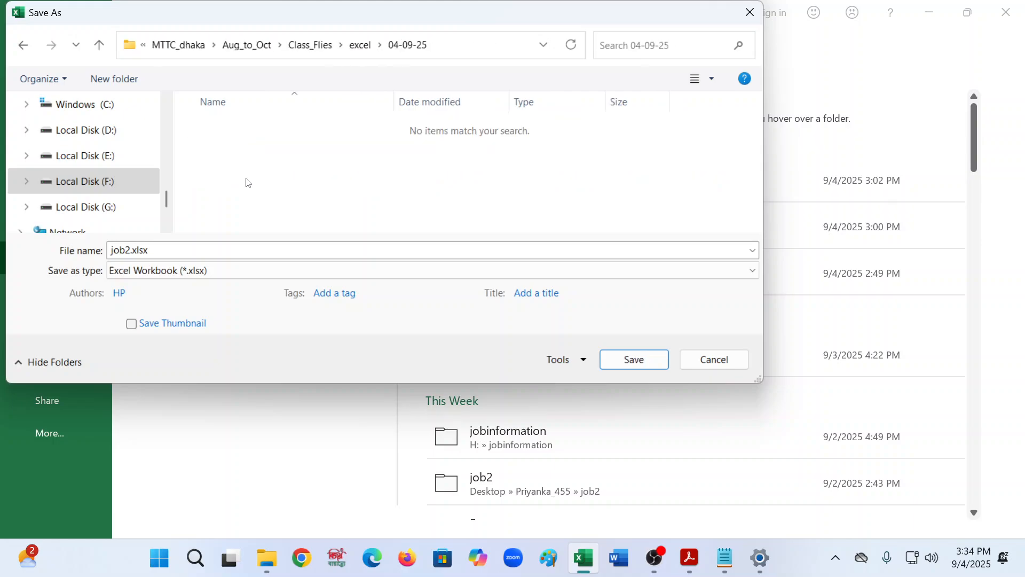
click(634, 360)
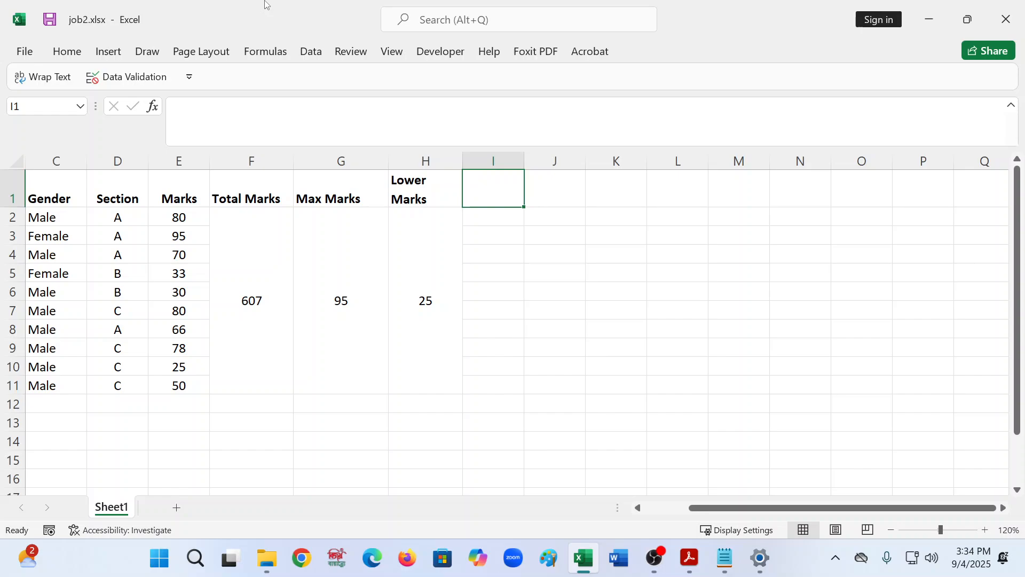
- Check the task list in the PDF, then enter the heading 3rd Highest Marks in cell I1
click(690, 558)
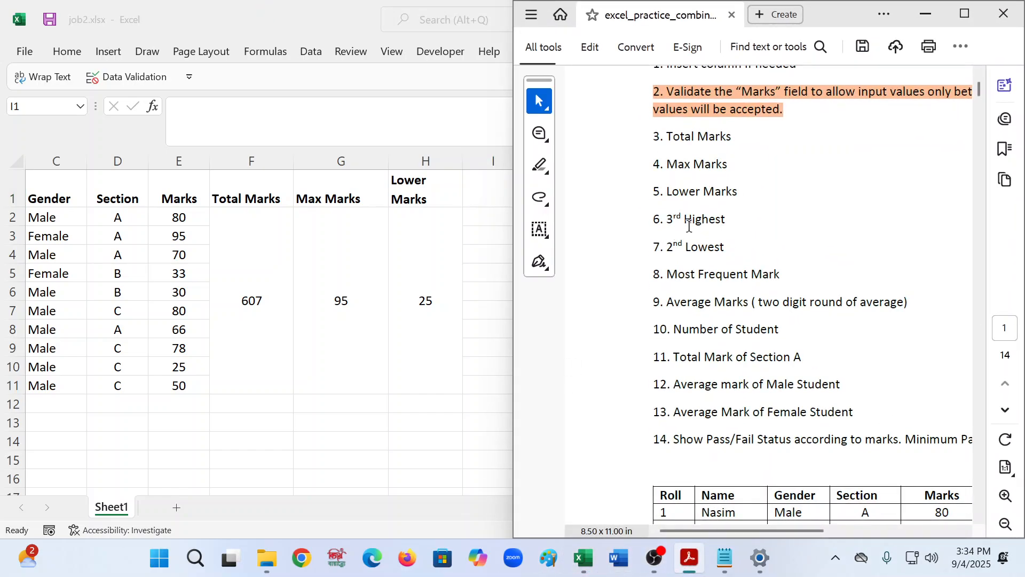
click(481, 195)
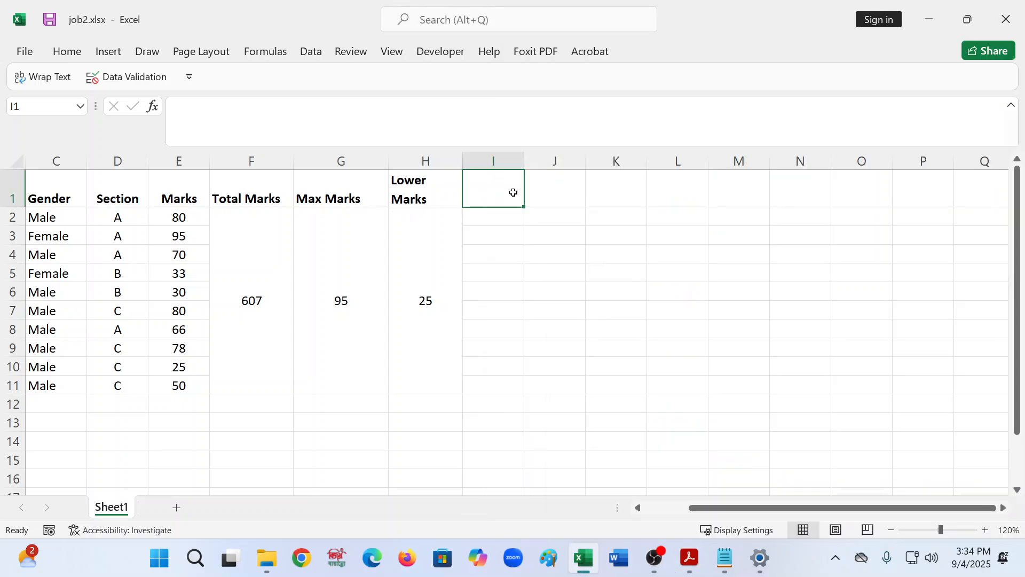
text(3rd )
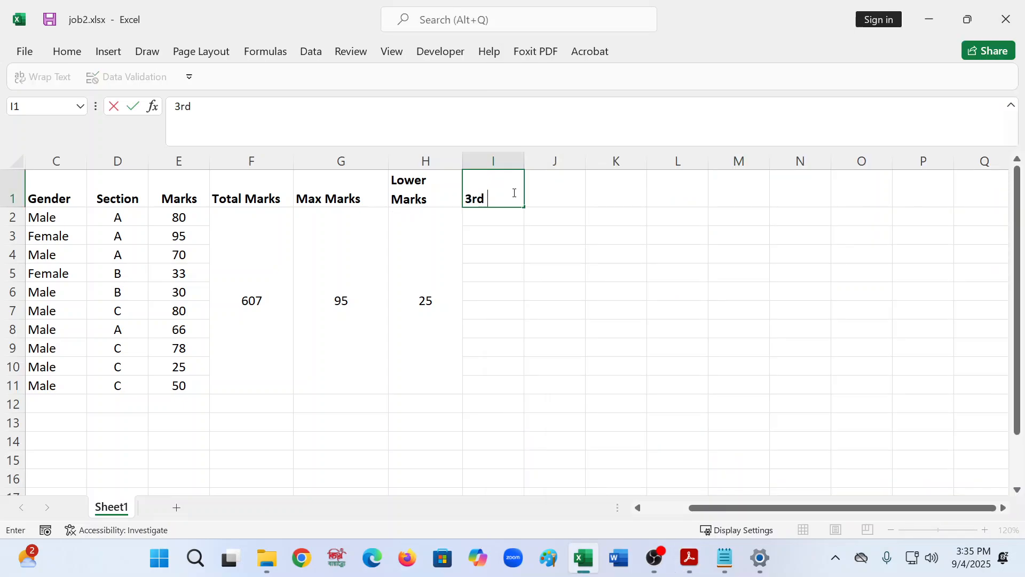
text(High)
text(r)
text(est)
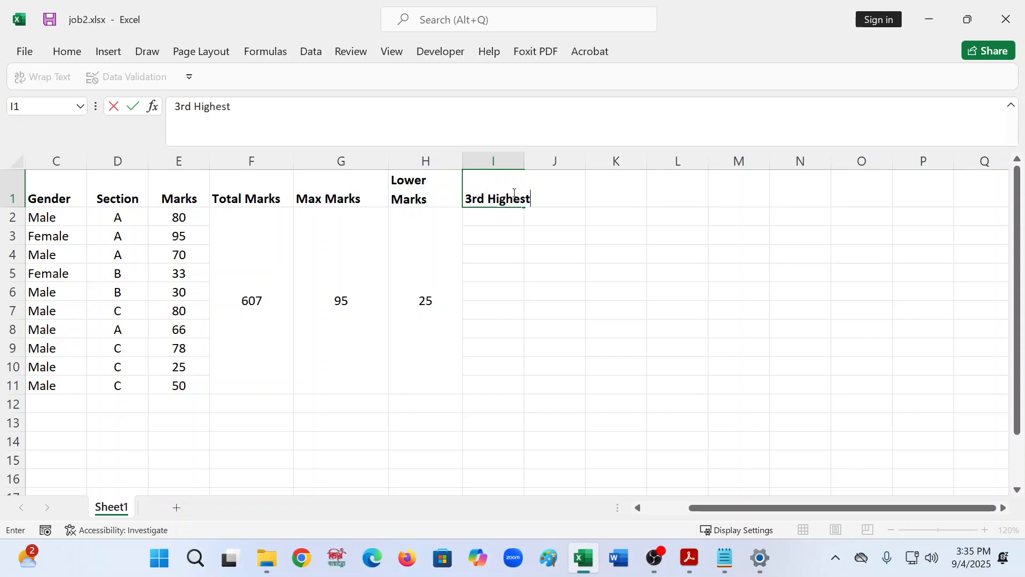
text( Marks)
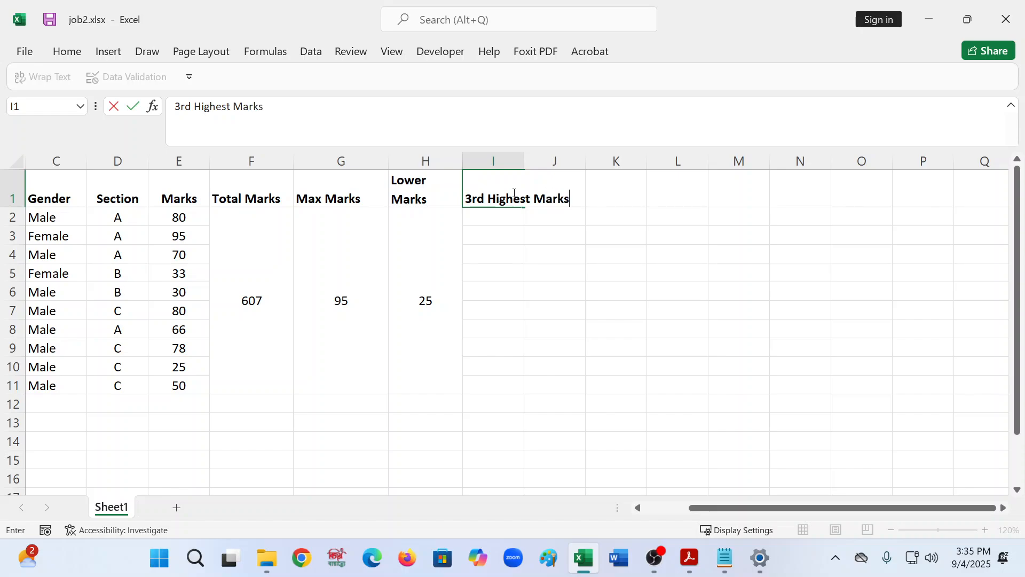
key(Tab)
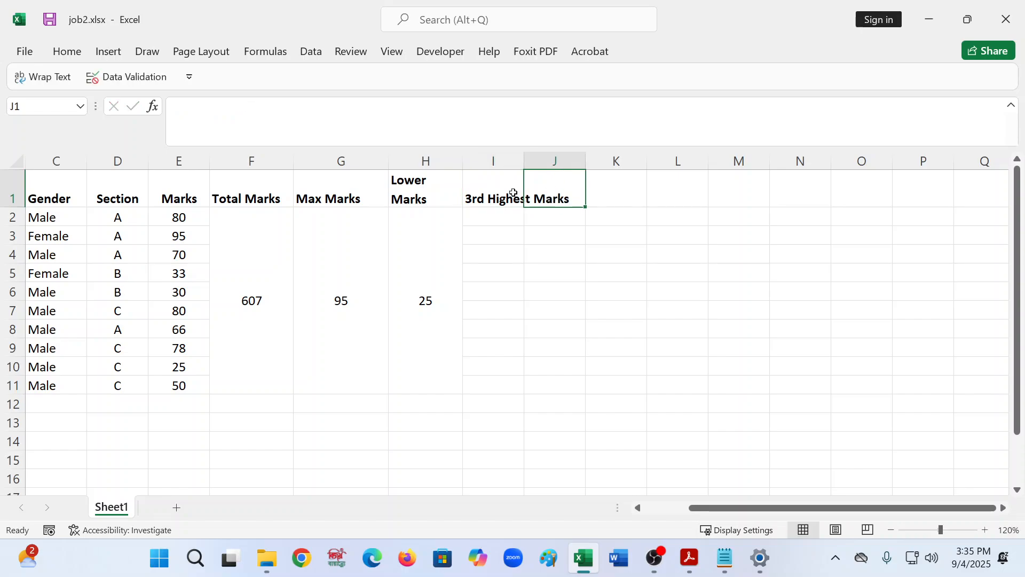
- Enter the heading 2nd Lowest Marks in cell J1
text(2)
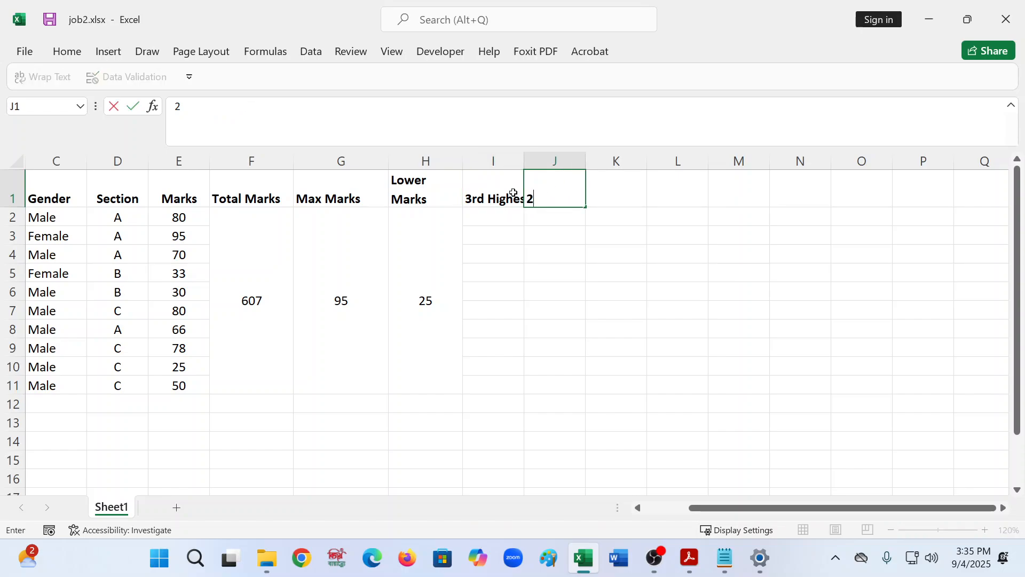
text(nd Low)
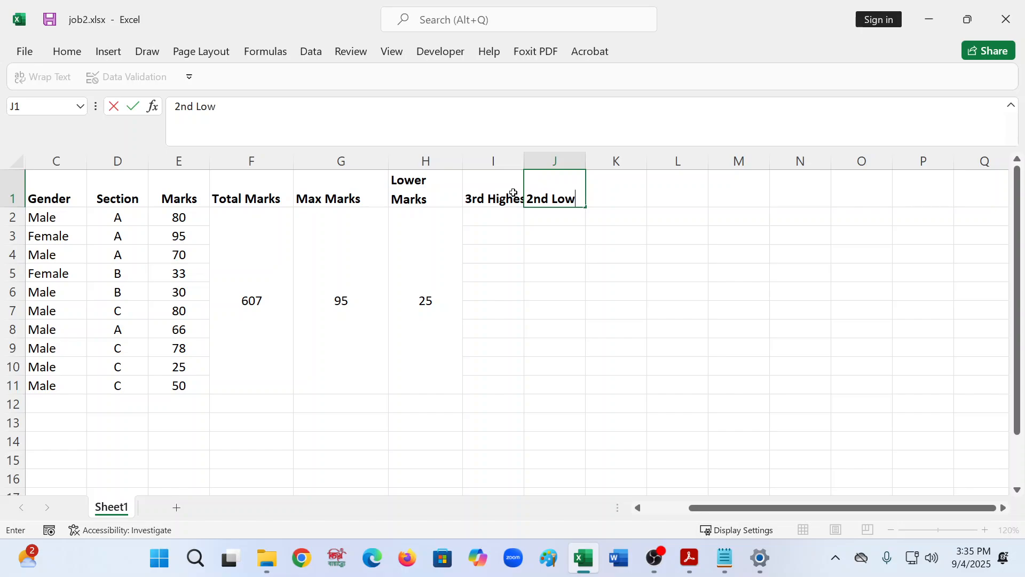
text(est Marks)
click(459, 246)
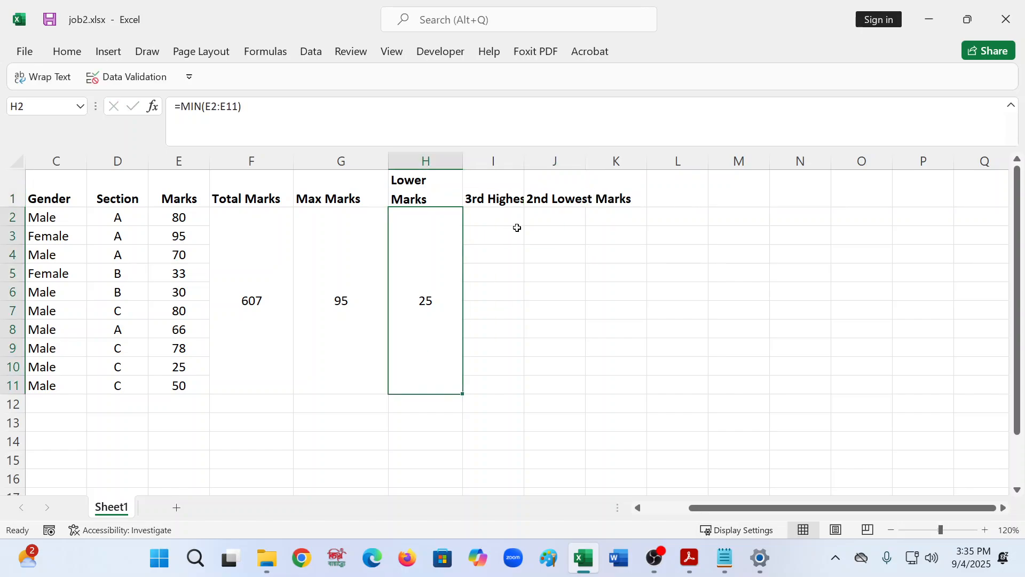
click(515, 215)
drag(526, 161, 568, 160)
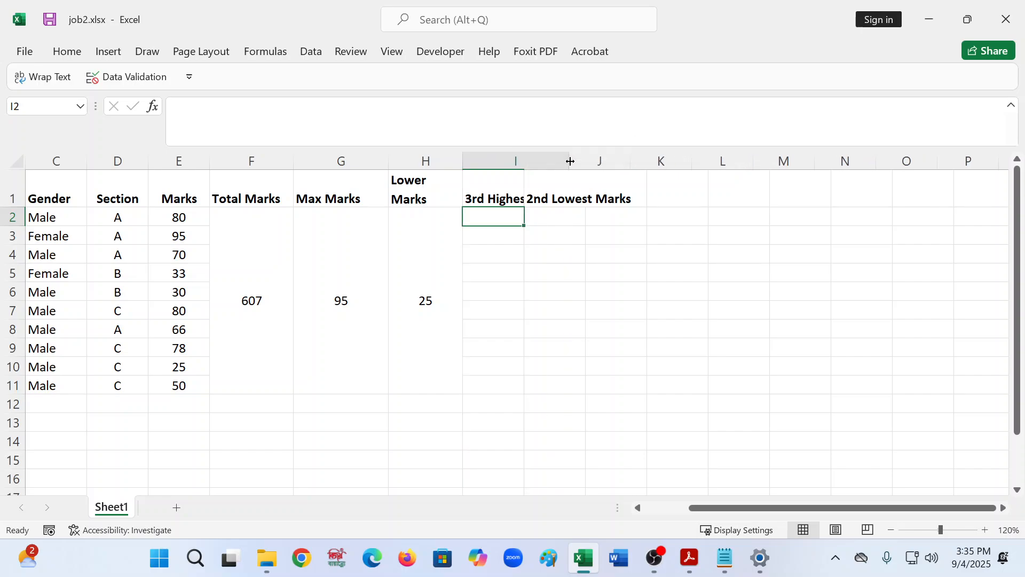
click(540, 199)
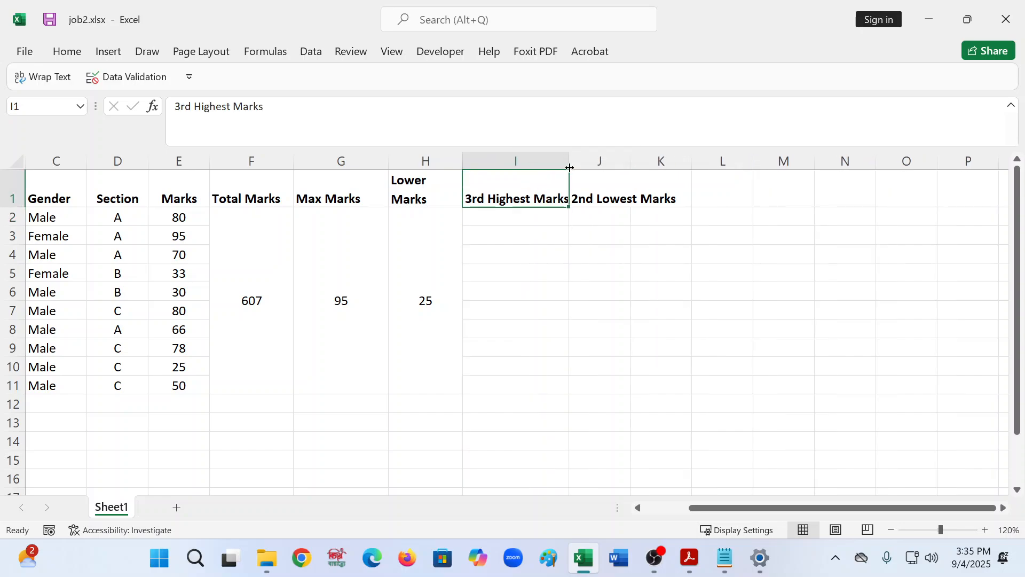
drag(566, 161, 527, 161)
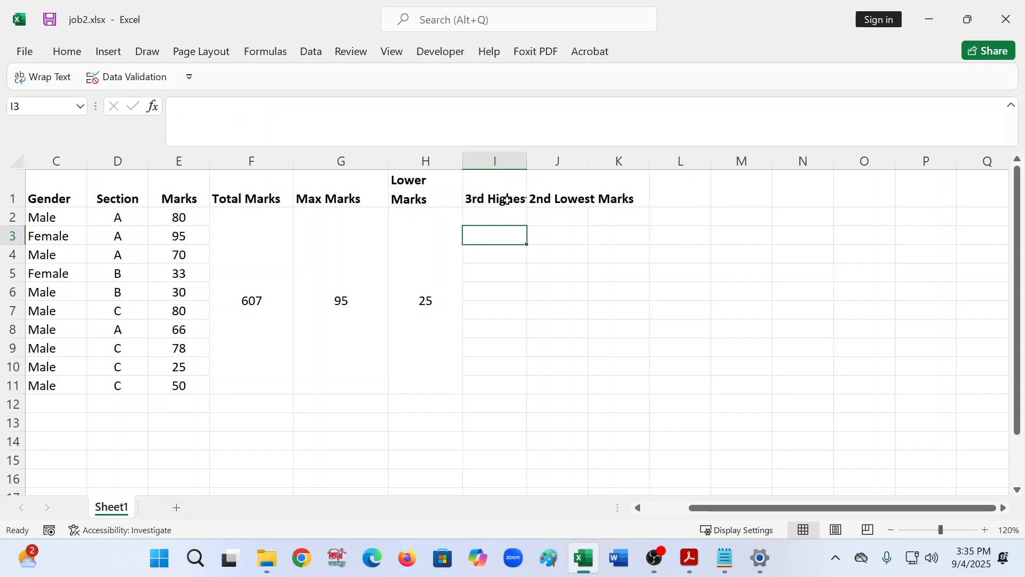
- Wrap the text of the 3rd Highest Marks and 2nd Lowest Marks headings
click(60, 80)
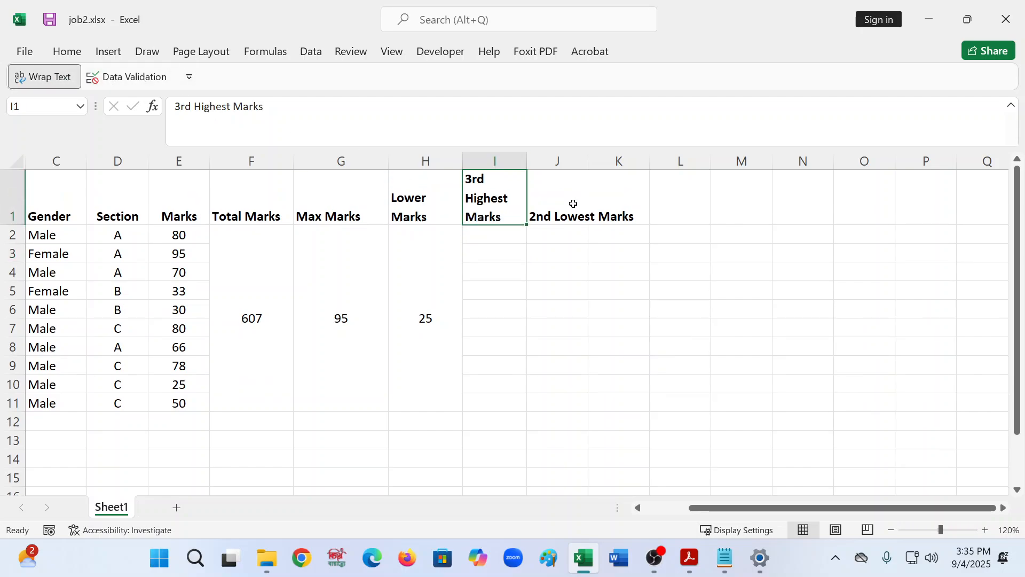
click(572, 202)
click(62, 76)
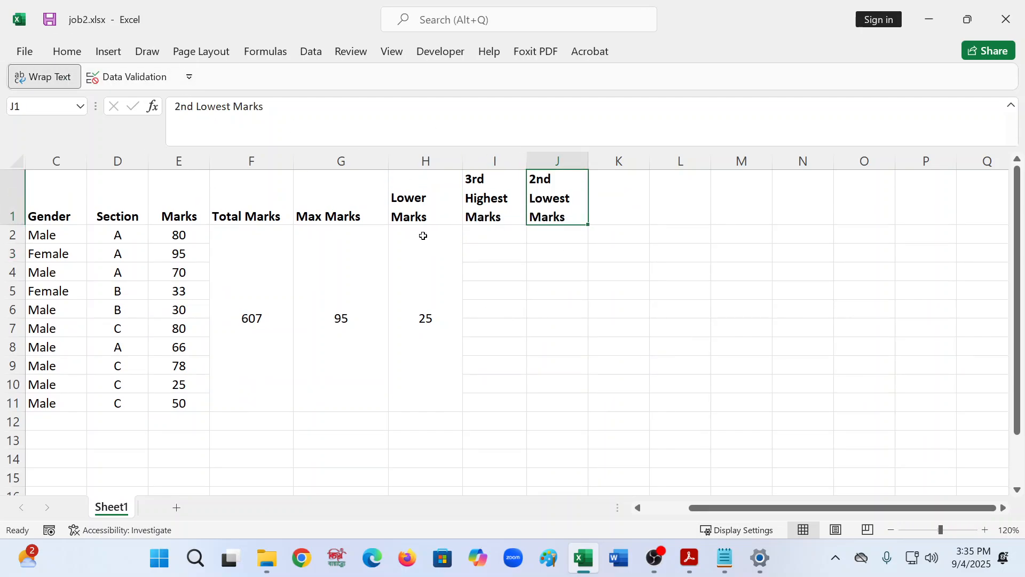
- Merge and center cells I2 through I11 under the 3rd Highest Marks heading
click(524, 239)
key(Up)
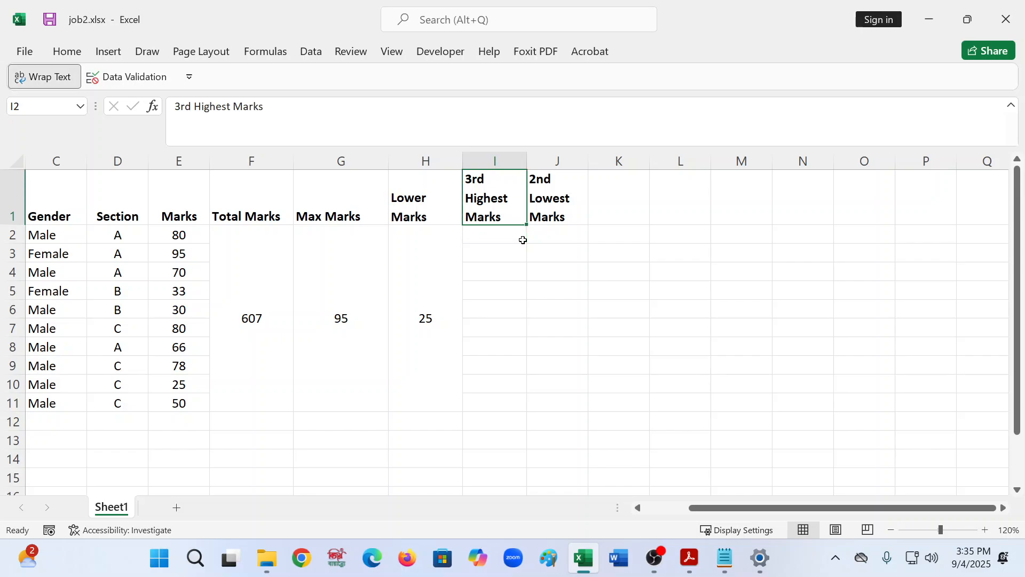
key(shift+Down)
key(shift+Down)
key(shift+Down)
click(482, 243)
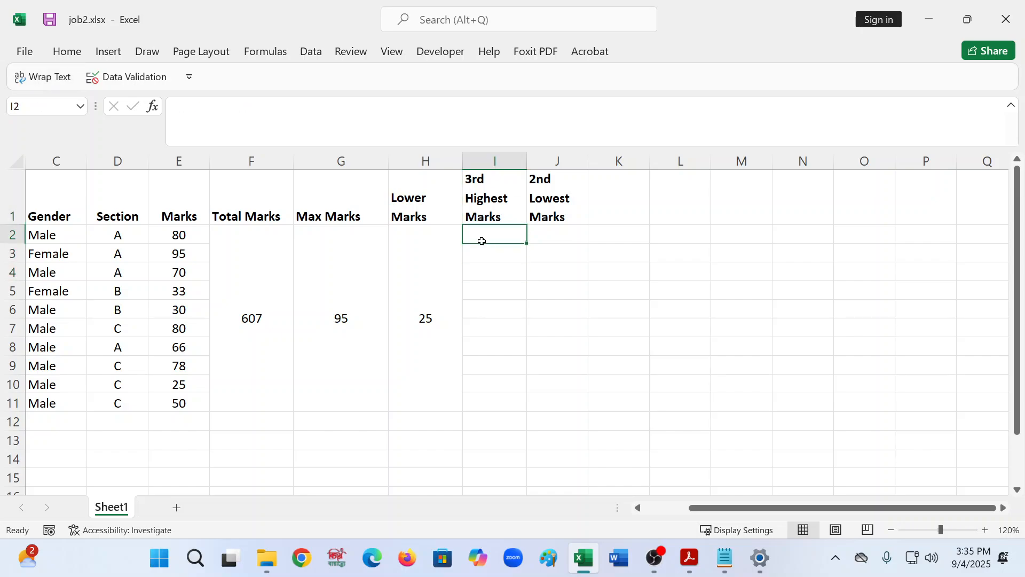
key(shift+Down)
key(shift+Down)
key(shift+Down)
key(shift+Down)
key(shift+Down)
key(shift+Down)
key(shift+Down)
key(shift+Down)
key(shift+Down)
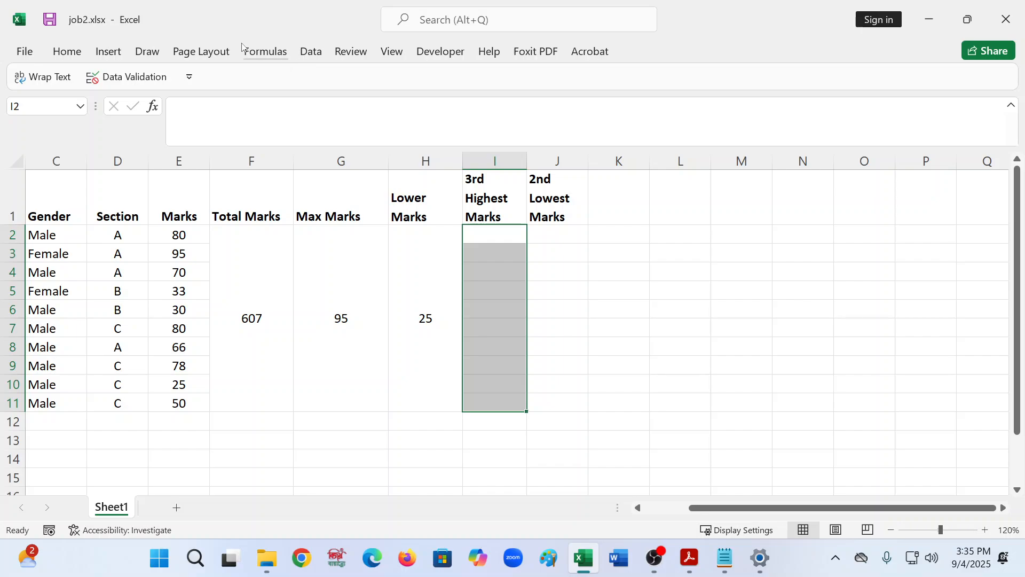
click(67, 52)
click(424, 108)
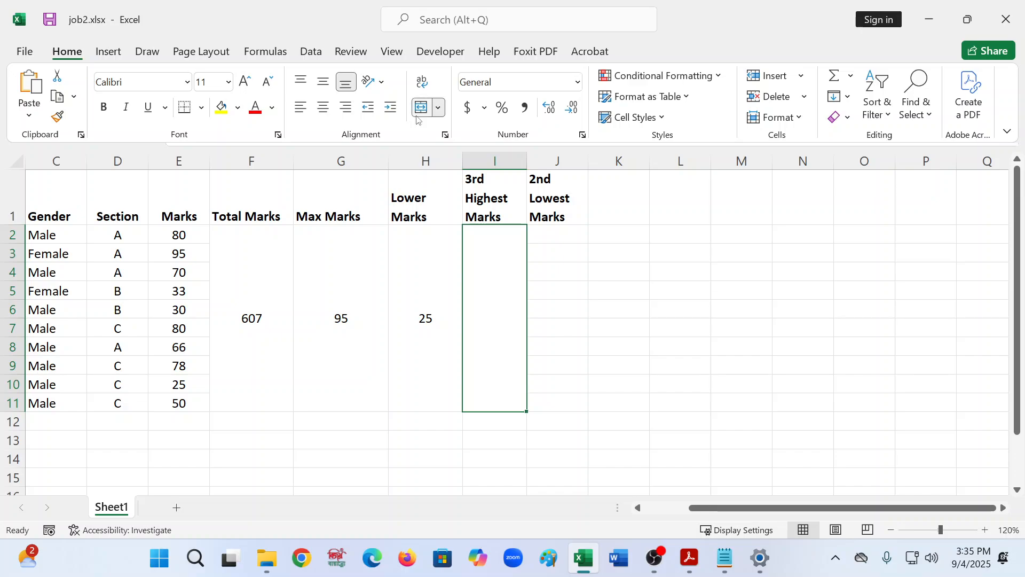
click(586, 234)
click(581, 230)
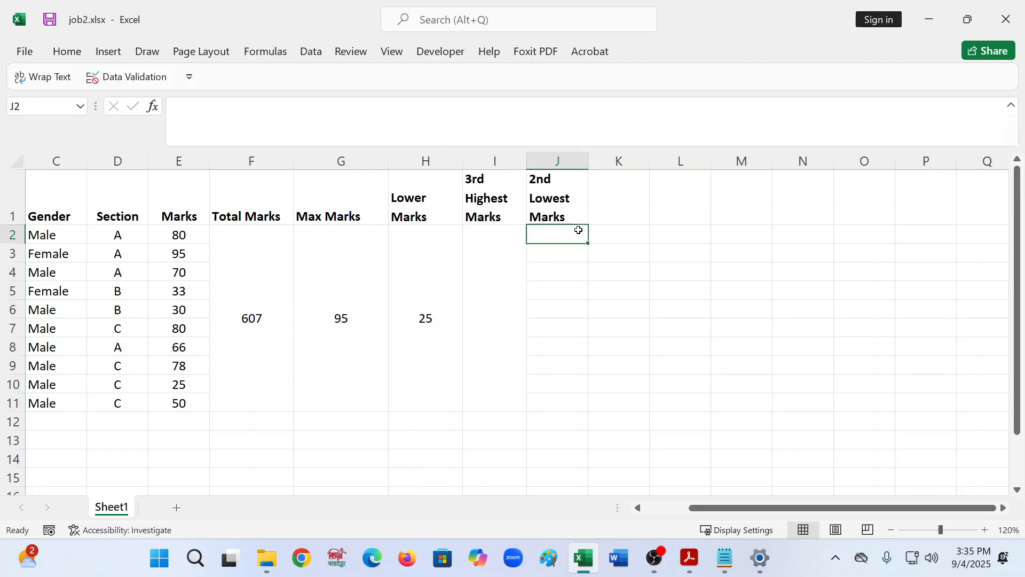
key(shift+Down)
key(shift+Down)
key(shift+Down)
key(shift+Down)
key(shift+Down)
key(shift+Down)
key(shift+Down)
key(shift+Down)
key(shift+Down)
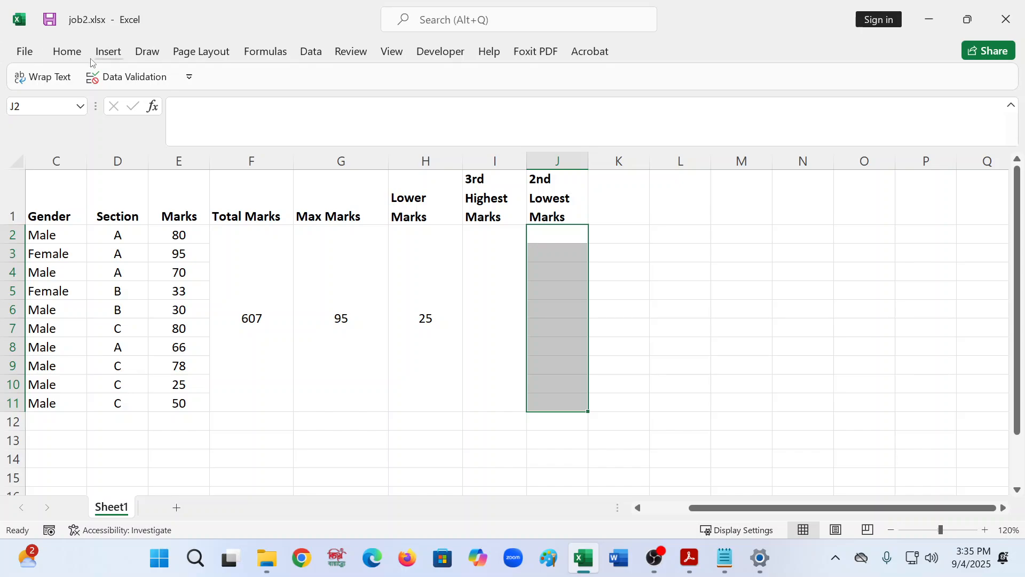
click(59, 54)
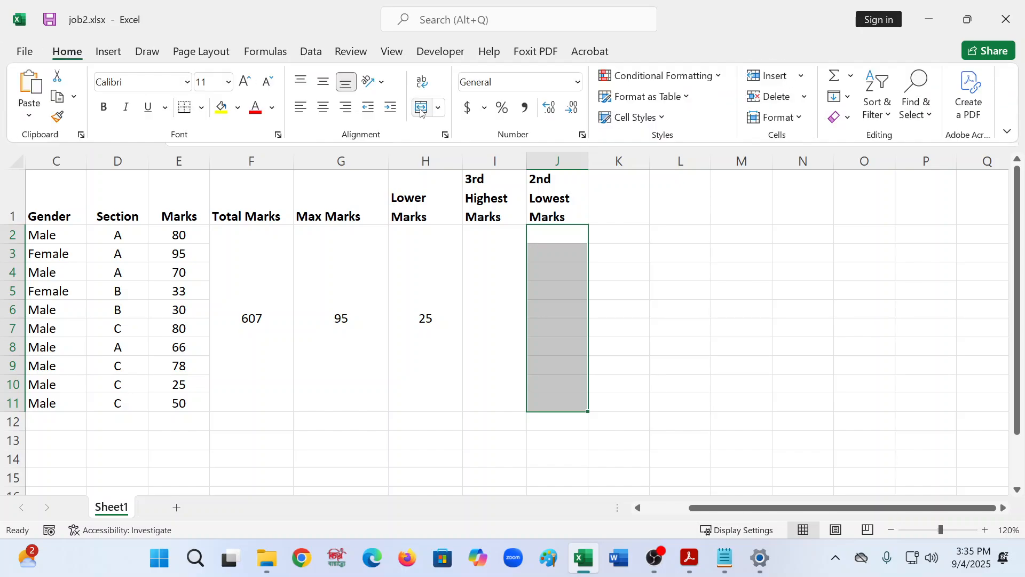
- Start a LARGE function formula in the merged cell under 3rd Highest Marks
drag(586, 325, 474, 302)
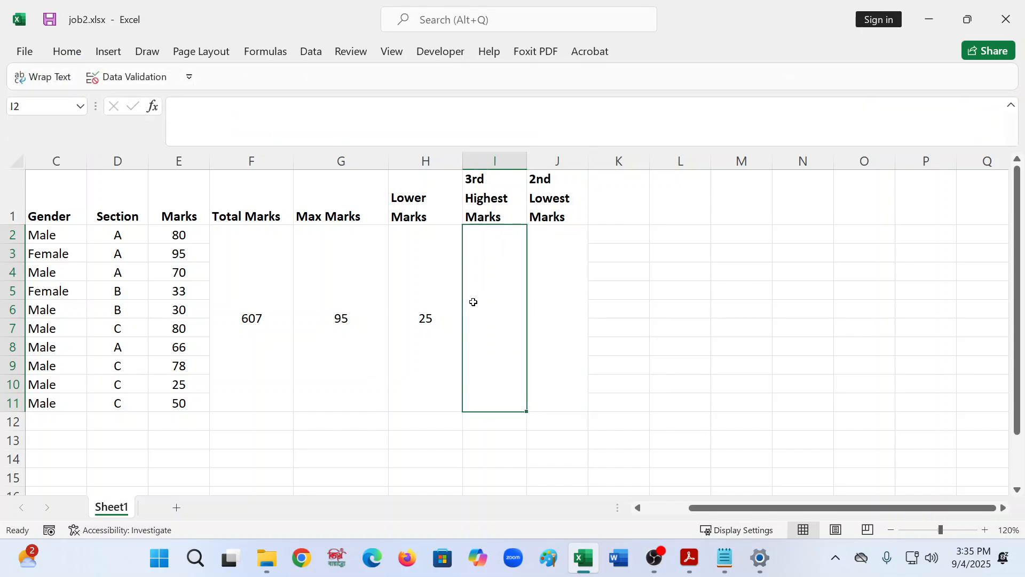
click(204, 121)
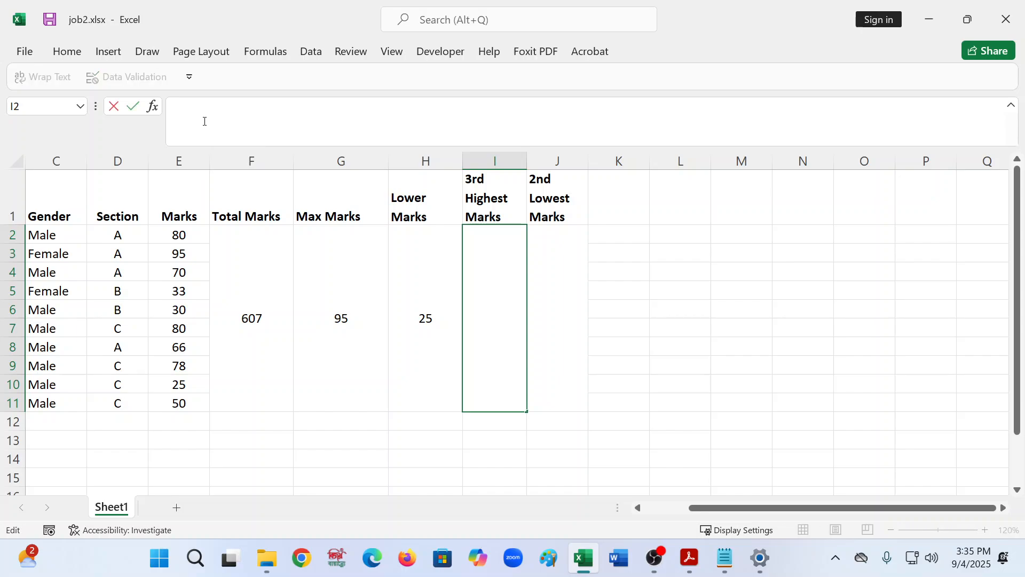
text(=lar)
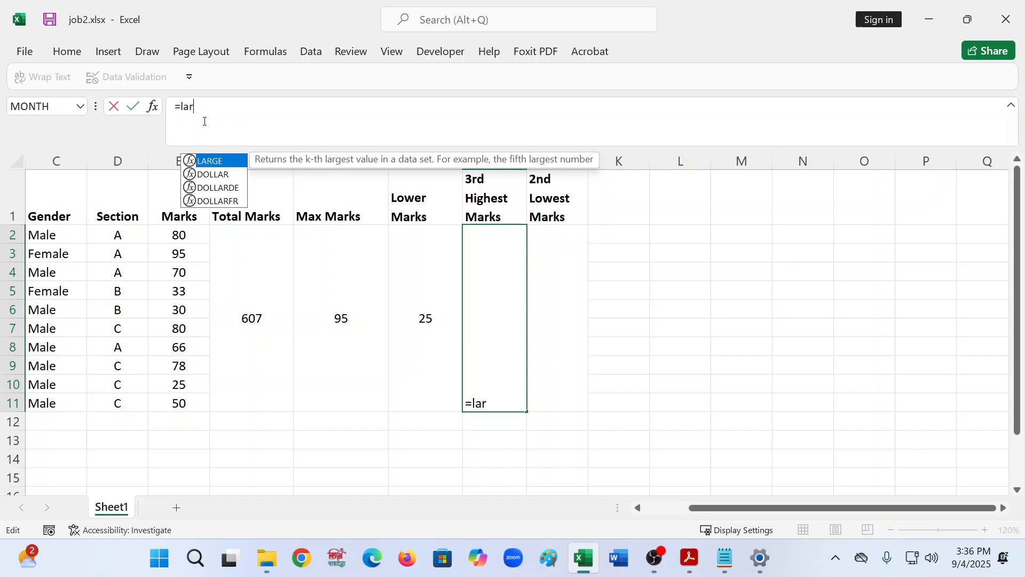
key(Tab)
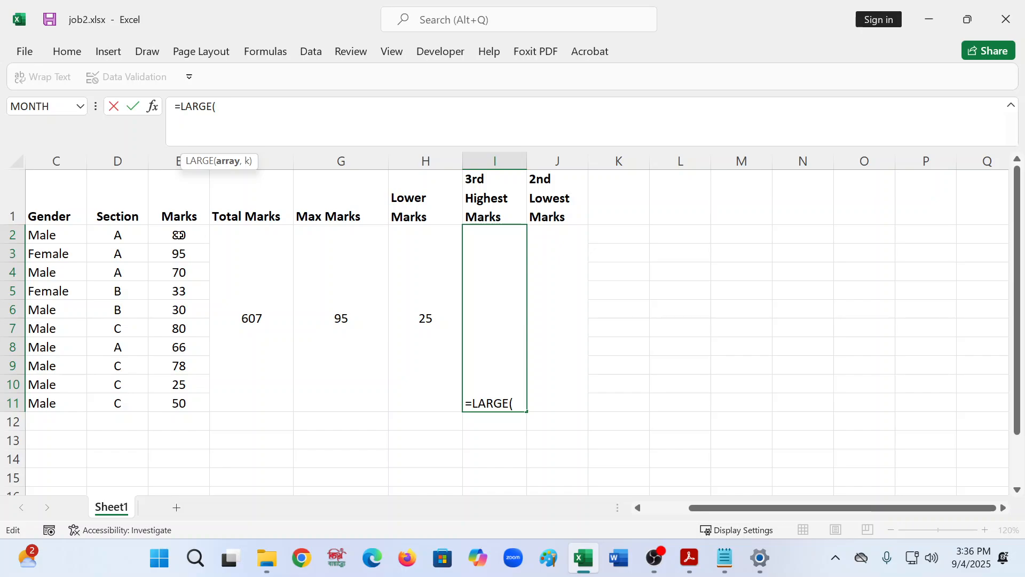
- Complete the formula =LARGE(E2:E11,3) in the merged 3rd Highest Marks cell
click(179, 235)
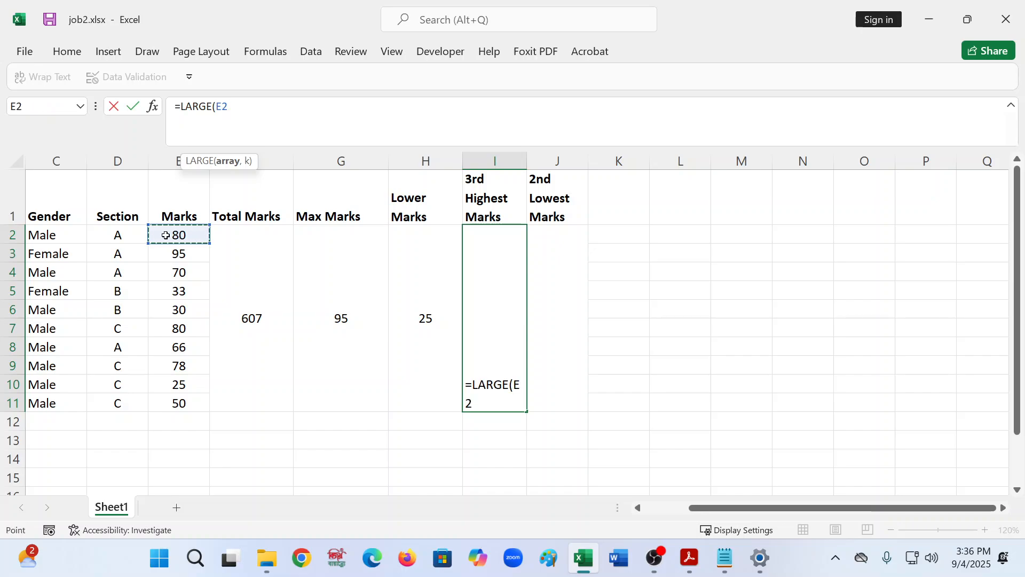
key(shift+Down)
key(shift+Down)
key(shift+Down)
key(shift+Down)
key(shift+Down)
key(shift+Down)
key(shift+Down)
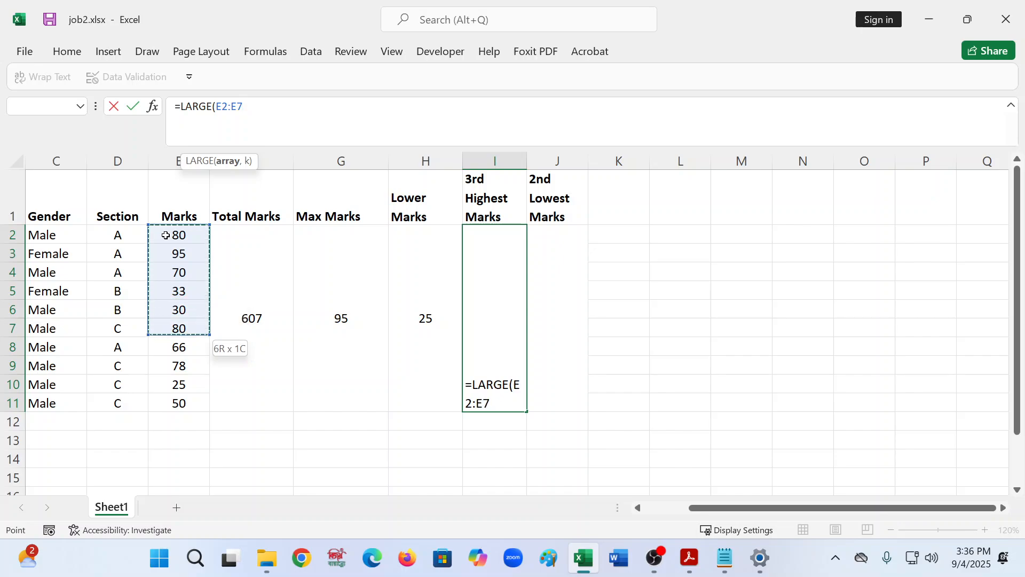
key(shift+Down)
key(shift+Down)
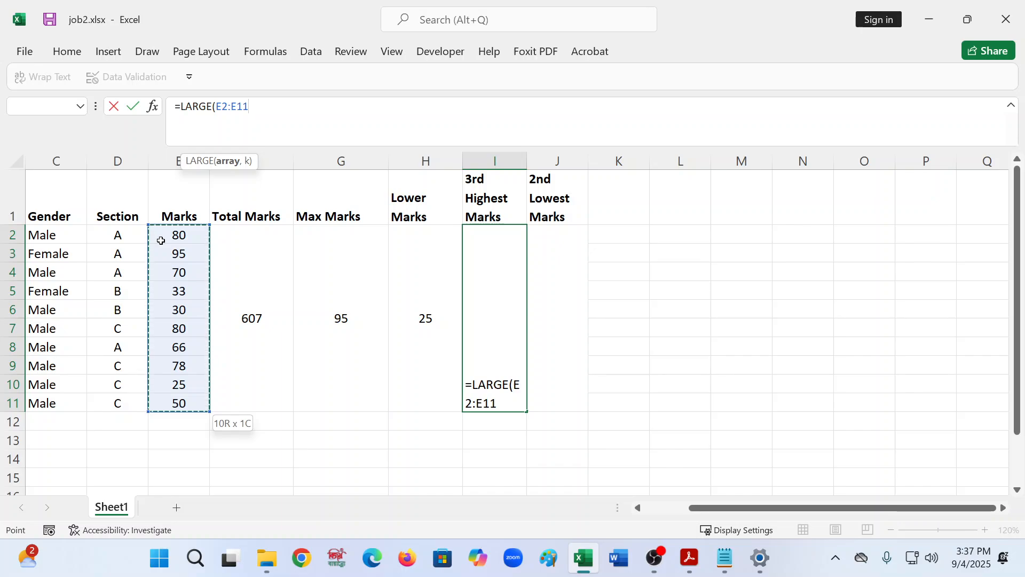
text(,)
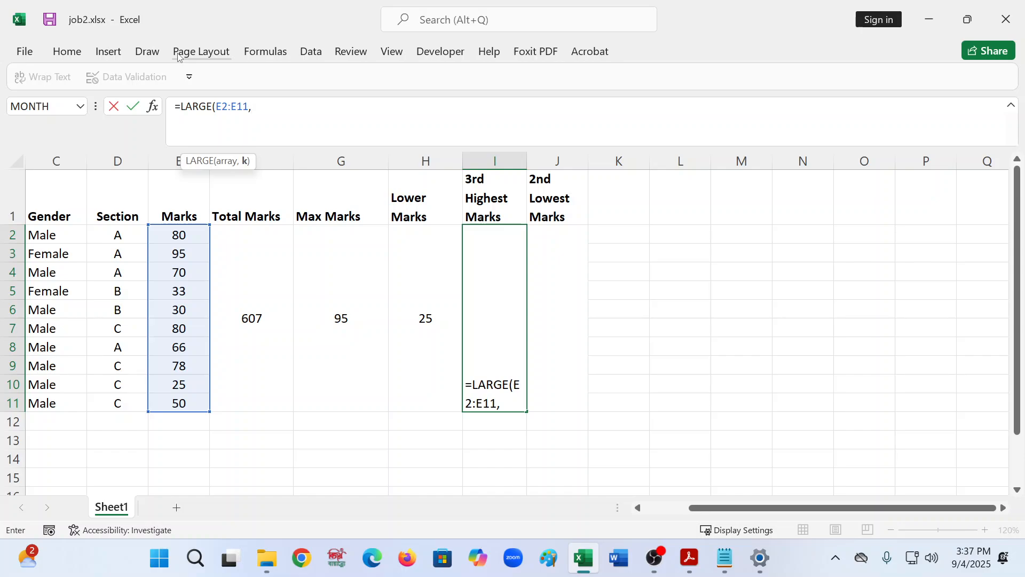
text(5)
key(BackSpace)
text(3))
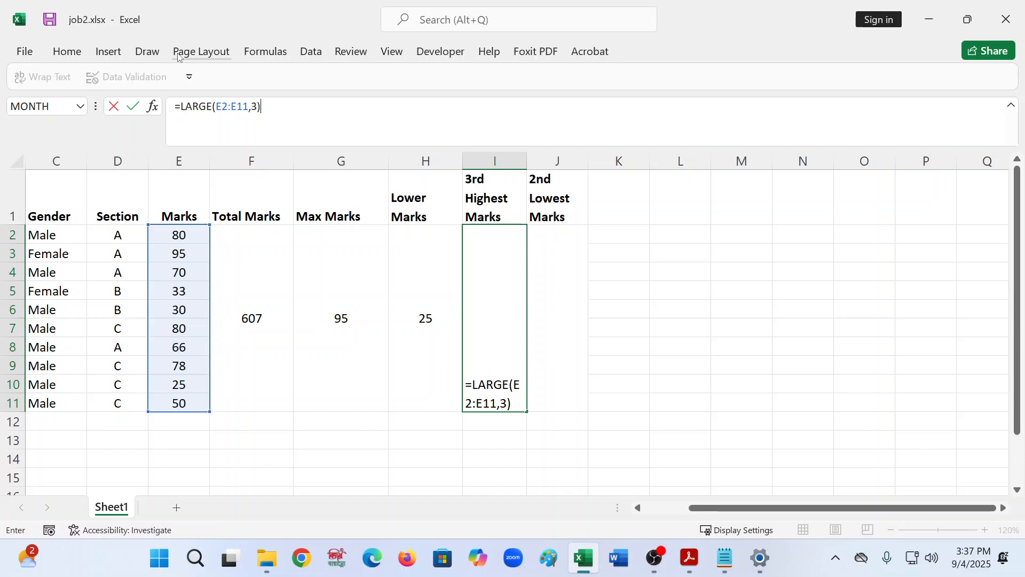
key(Return)
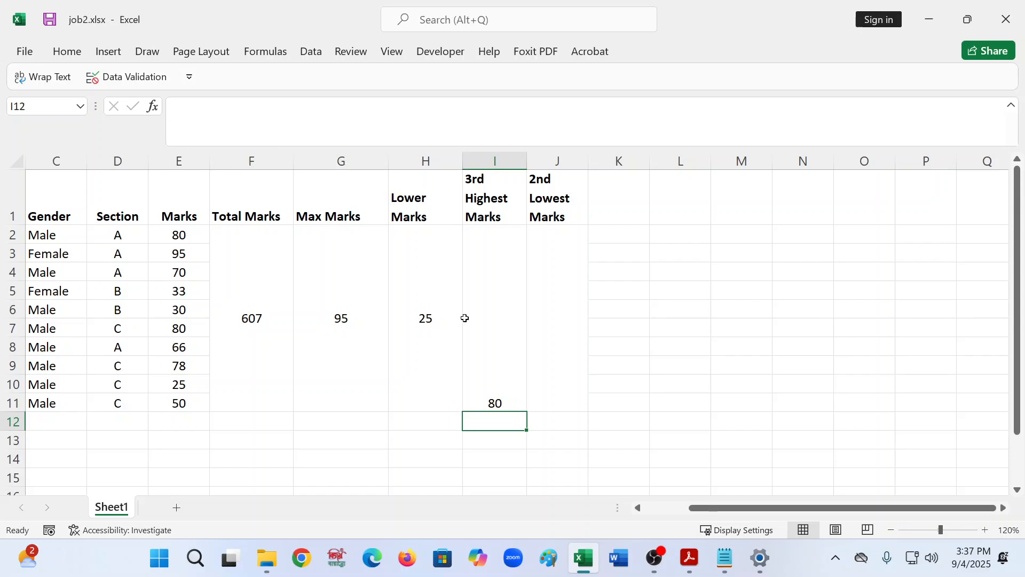
- Change the first student's mark in E2 to 62 to test the 3rd Highest Marks formula
click(480, 323)
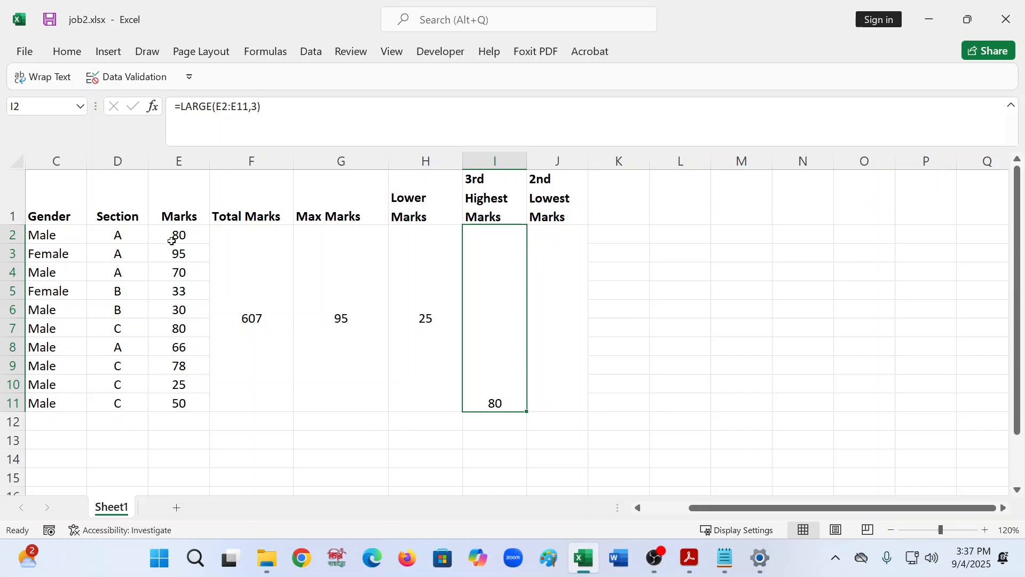
click(182, 256)
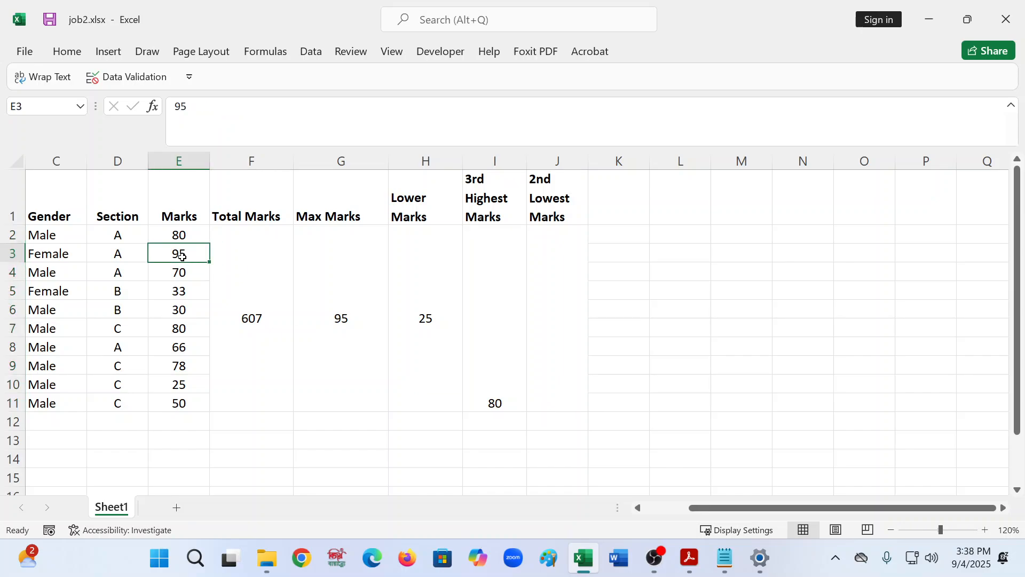
click(184, 332)
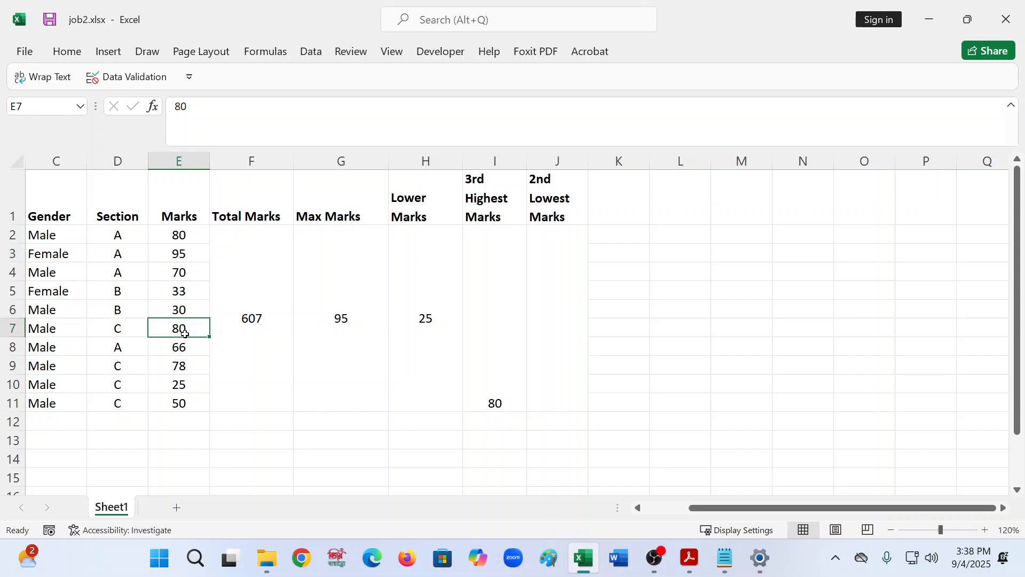
click(186, 238)
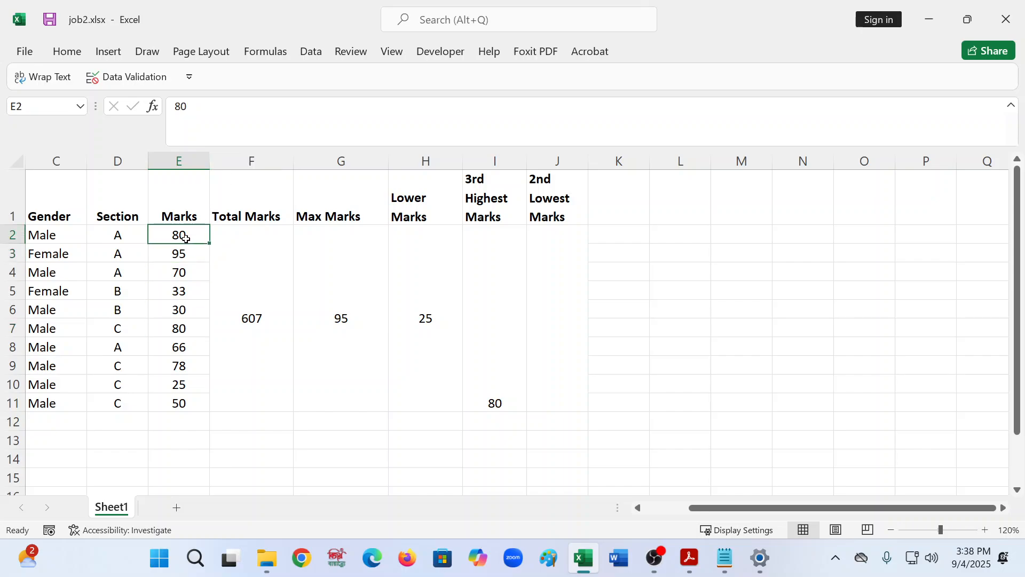
text(6)
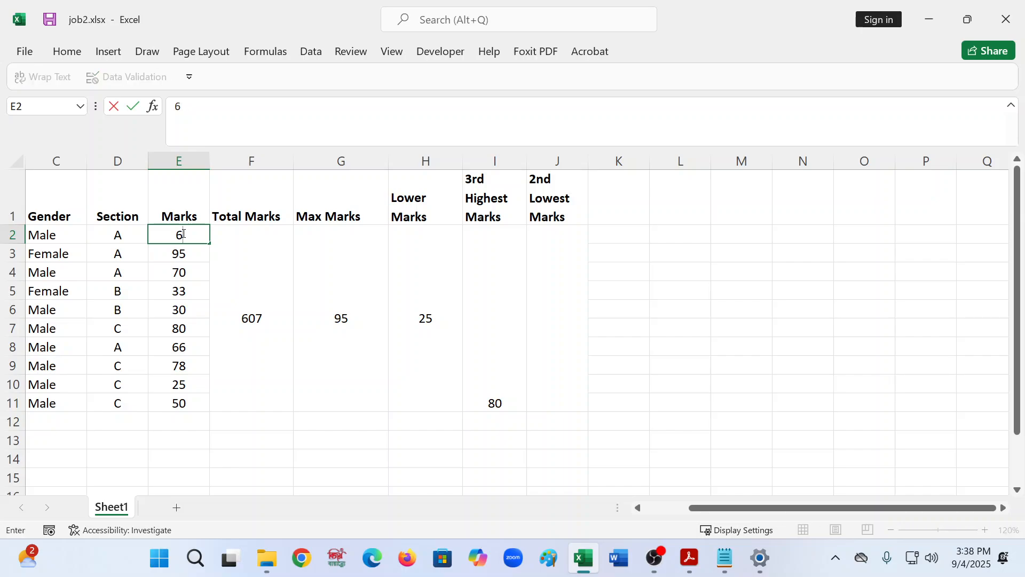
text(2)
click(503, 360)
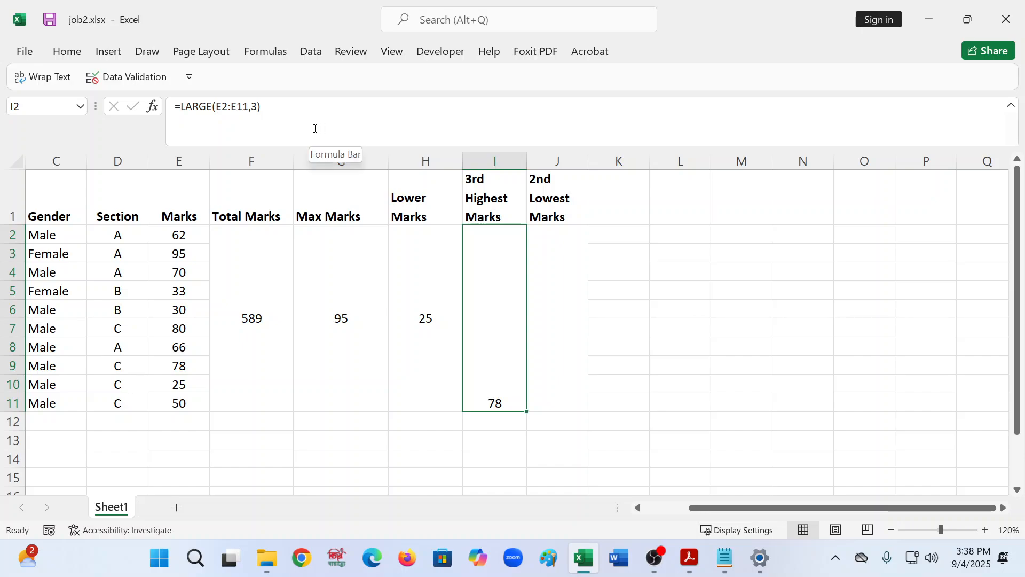
- Restore the first student's mark in E2 to 80
click(176, 239)
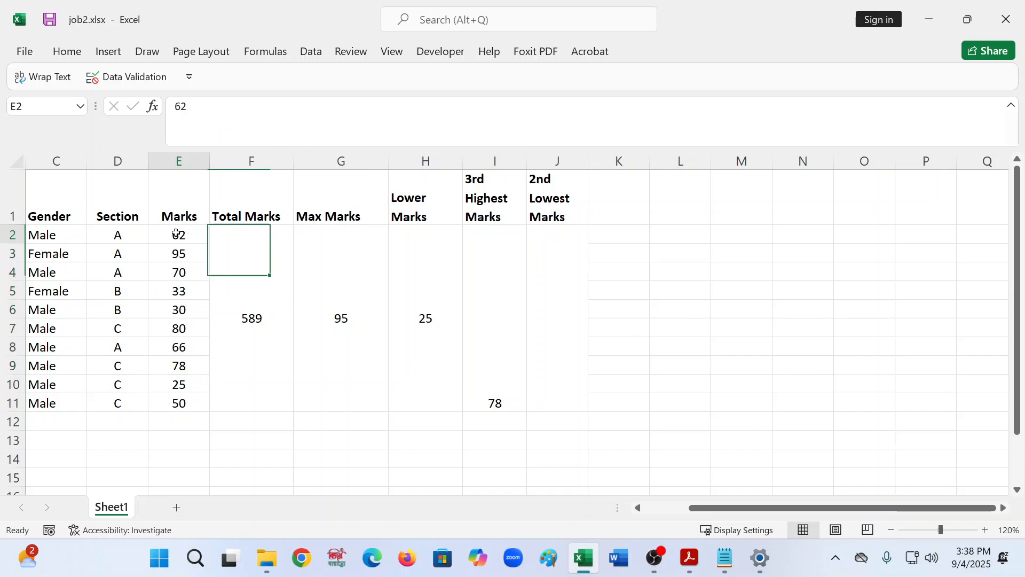
text(80)
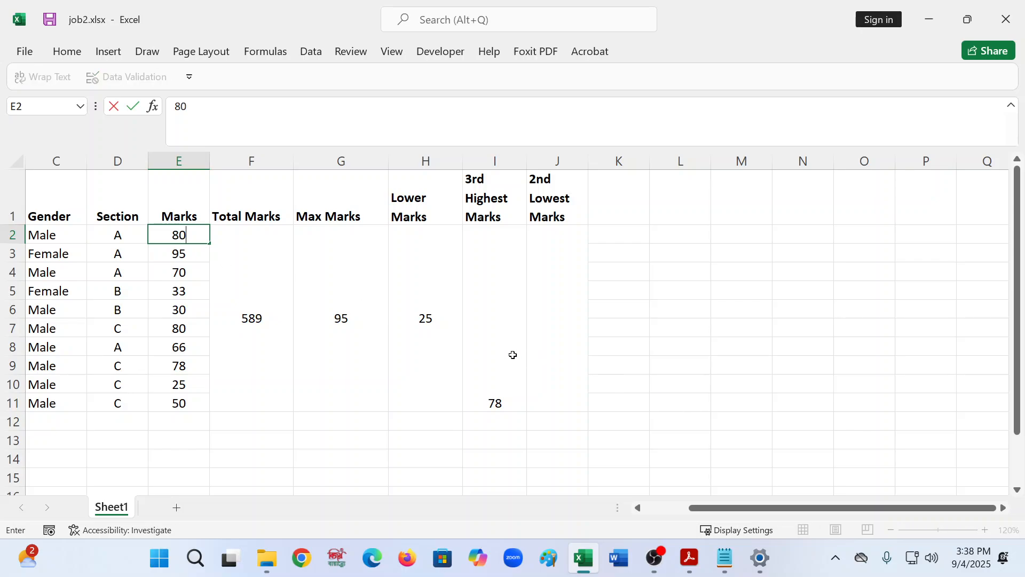
click(479, 352)
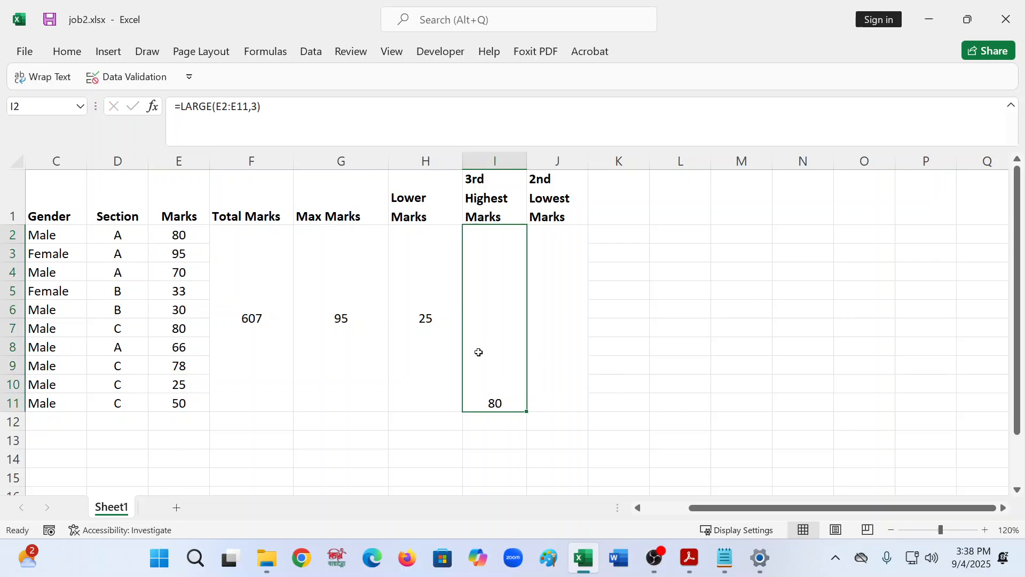
- Align the 3rd Highest Marks result to the vertical middle of its merged cell
click(65, 52)
click(324, 81)
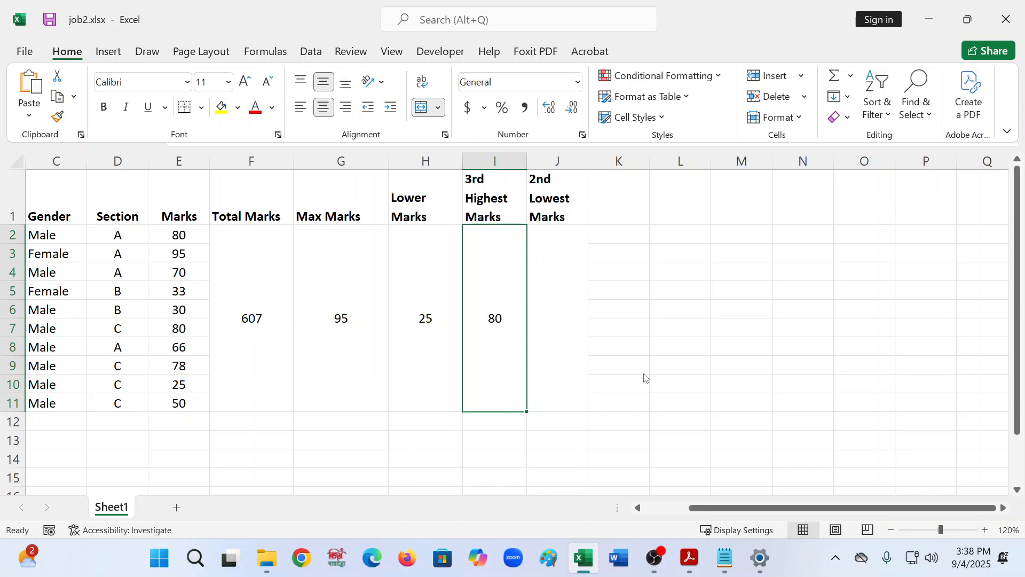
- Start a SMALL function formula in the merged cell under 2nd Lowest Marks
click(564, 294)
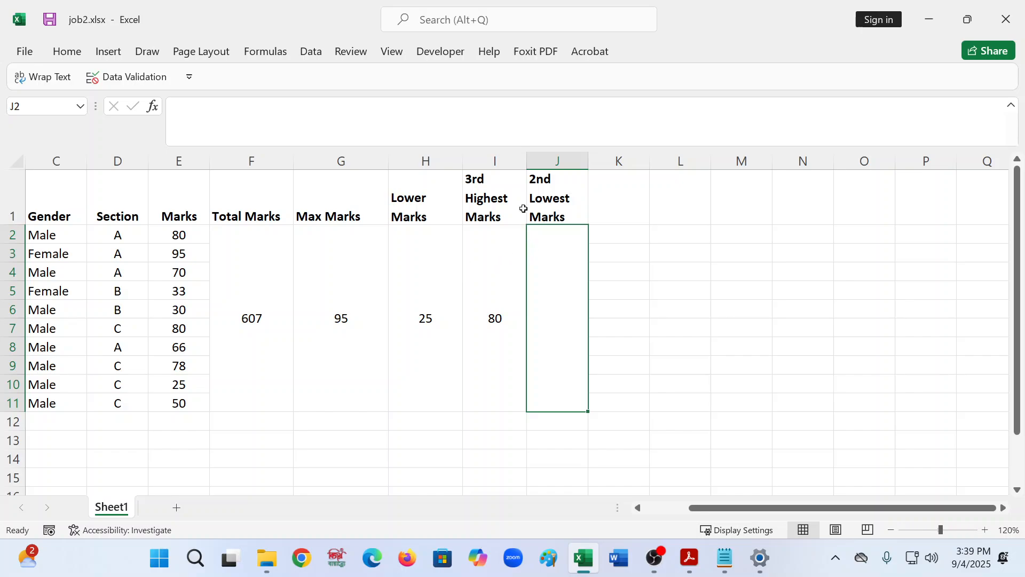
click(498, 270)
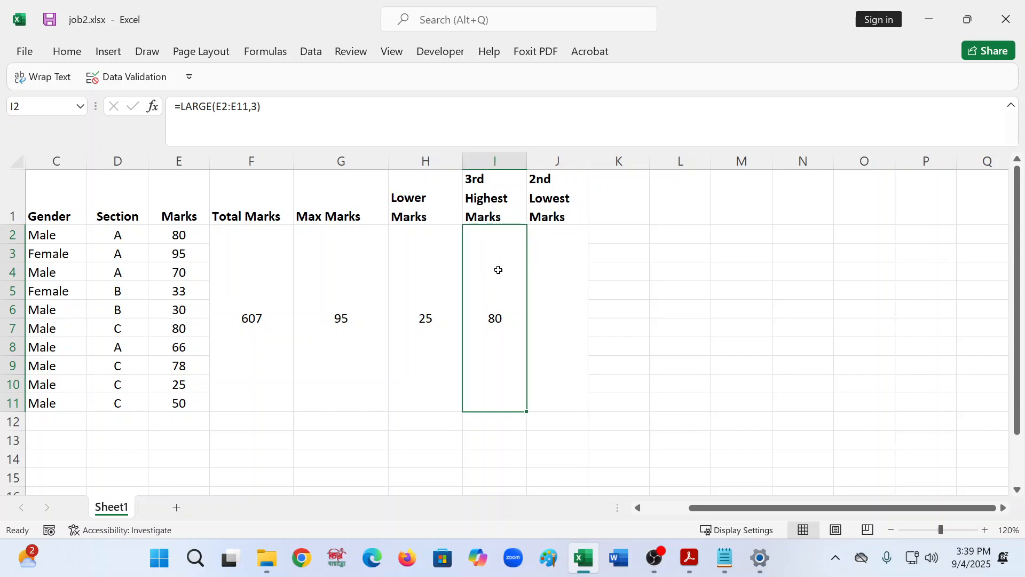
click(543, 268)
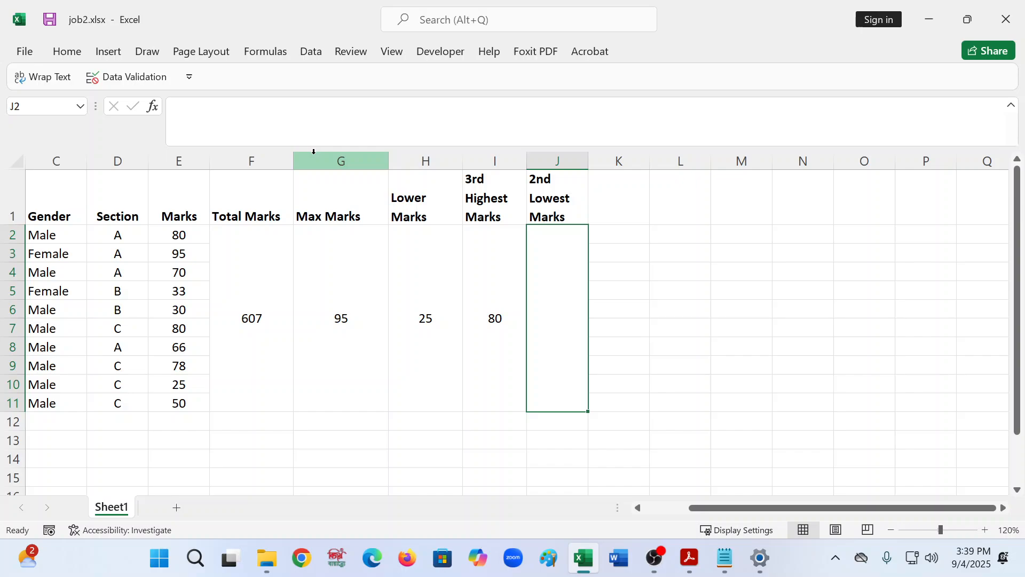
click(296, 105)
text(=)
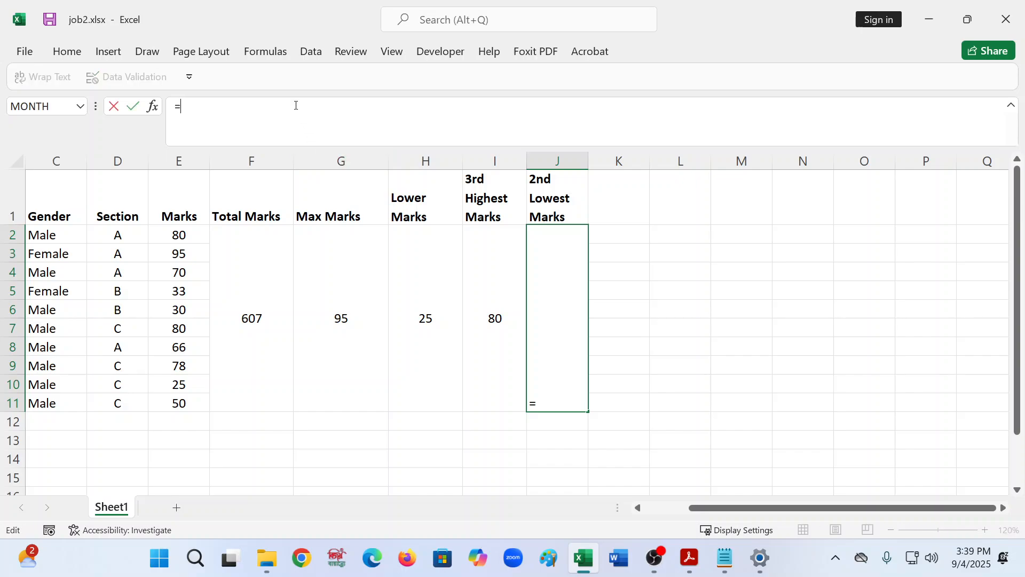
text(sma)
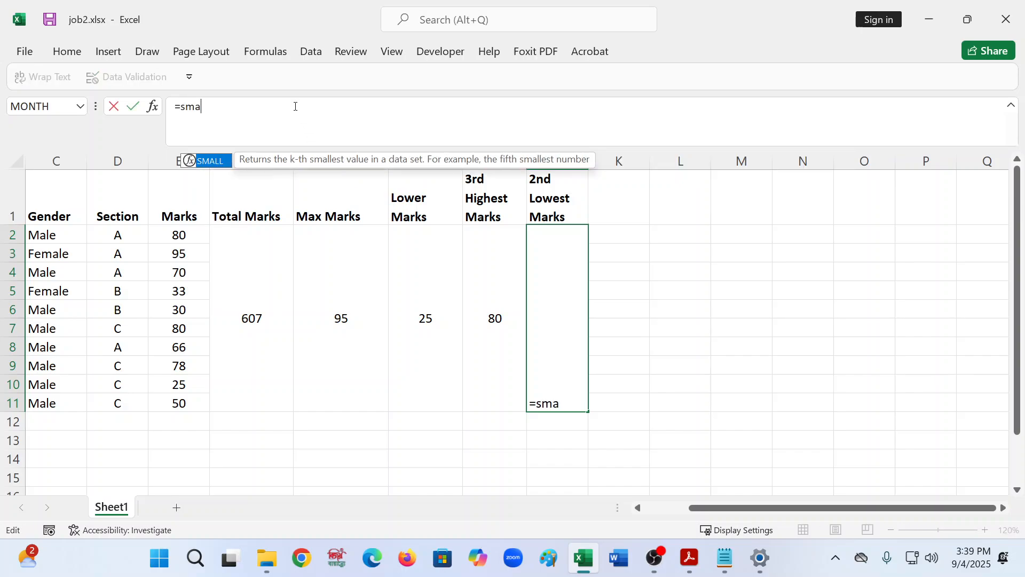
key(Tab)
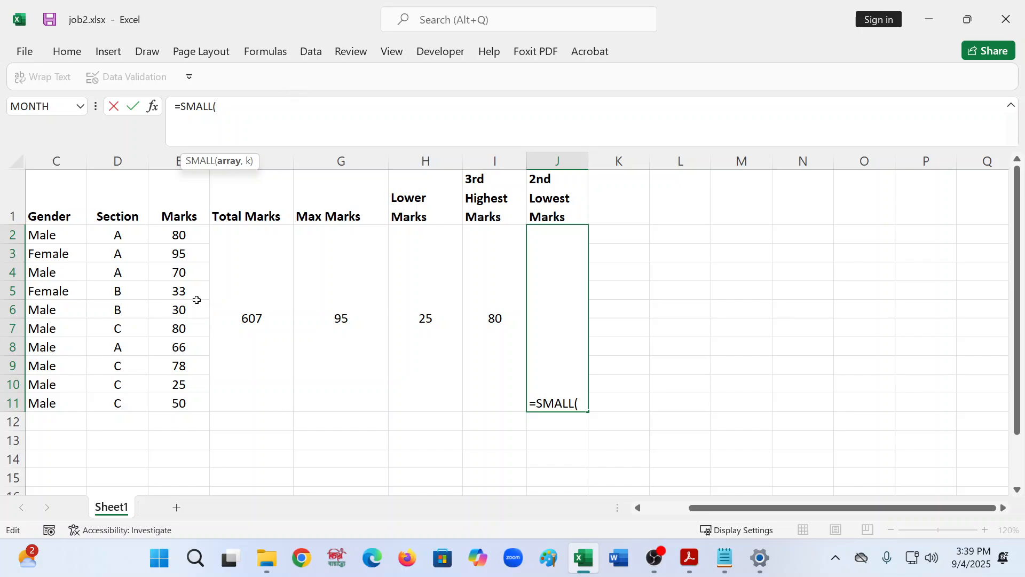
- Complete the formula =SMALL(E2:E11,2) in the merged 2nd Lowest Marks cell
click(194, 232)
key(shift+Down)
key(shift+Down)
key(shift+Down)
key(shift+Down)
key(shift+Down)
key(shift+Down)
key(shift+Down)
key(shift+Down)
key(shift+Down)
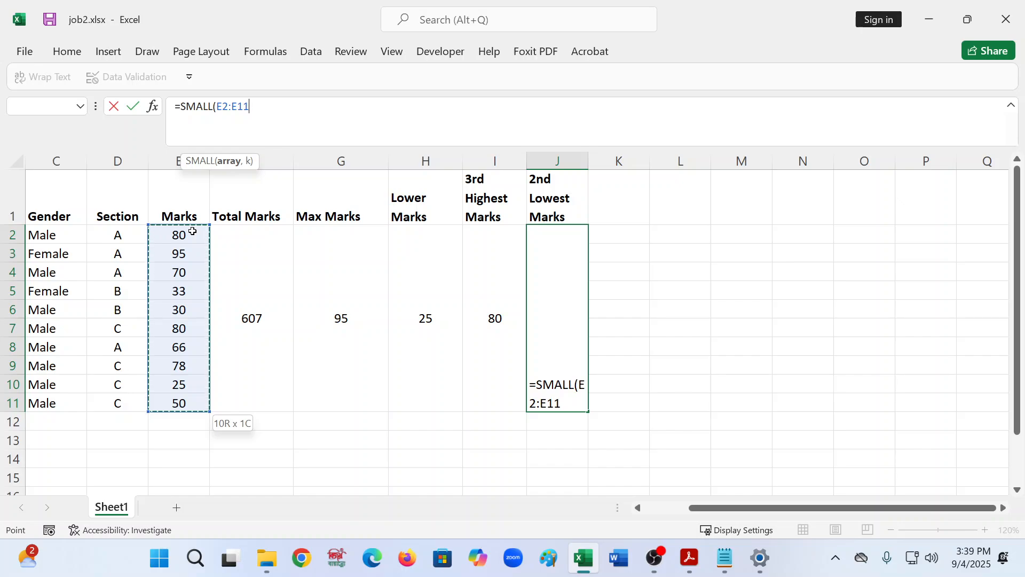
text(,)
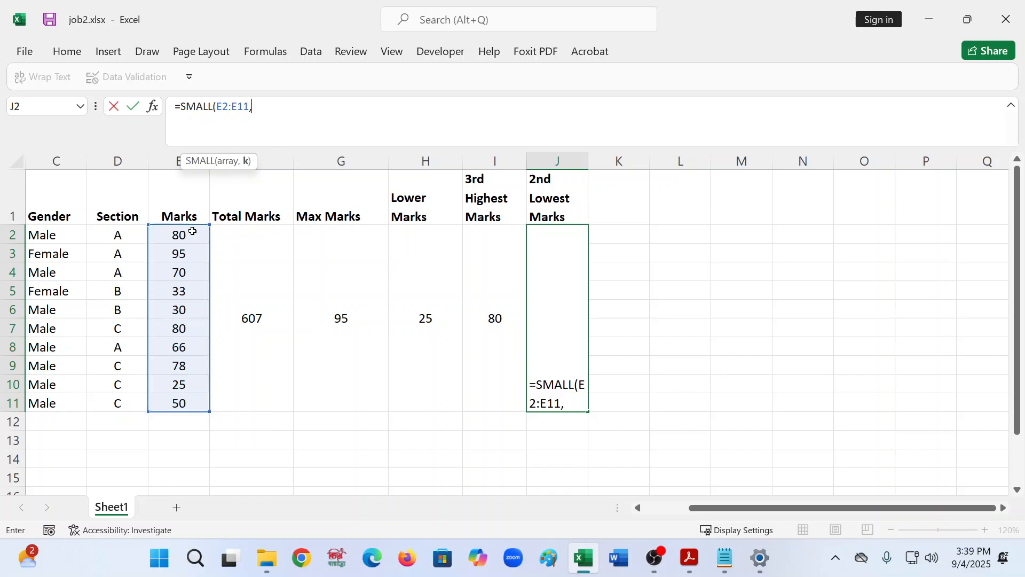
text(2))
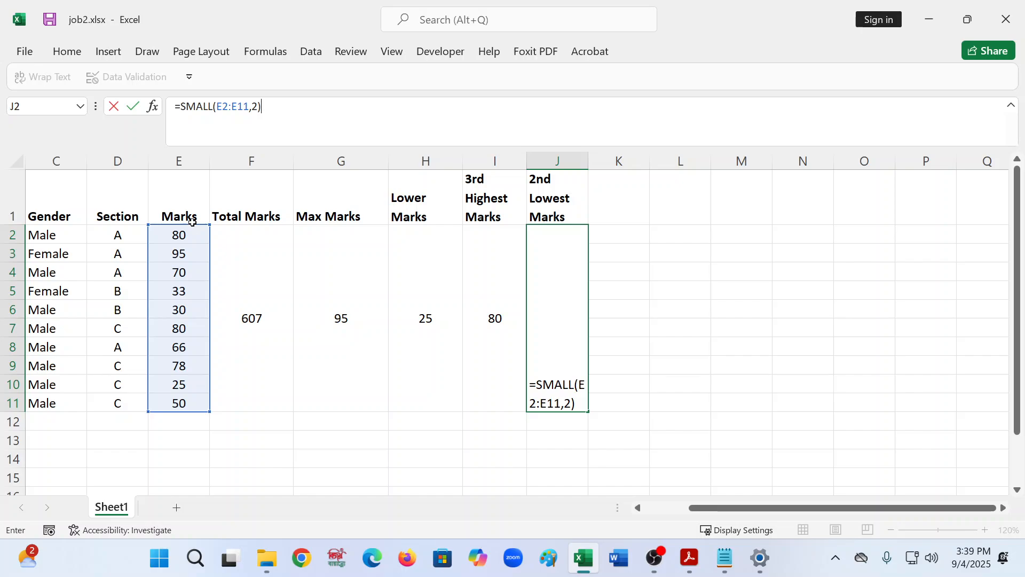
key(Return)
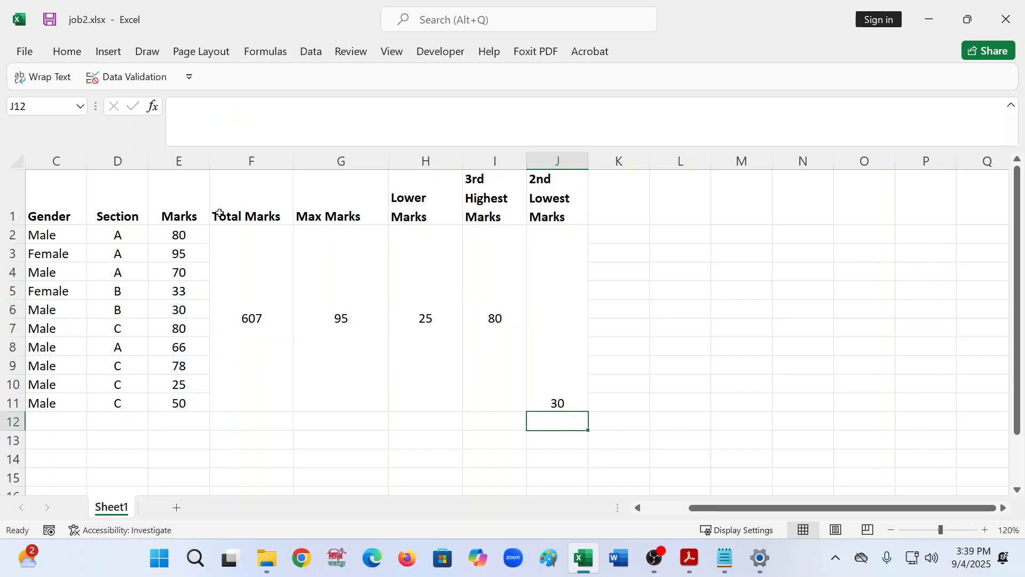
- Align the 2nd Lowest Marks result to the vertical middle of its merged cell
click(620, 316)
click(547, 325)
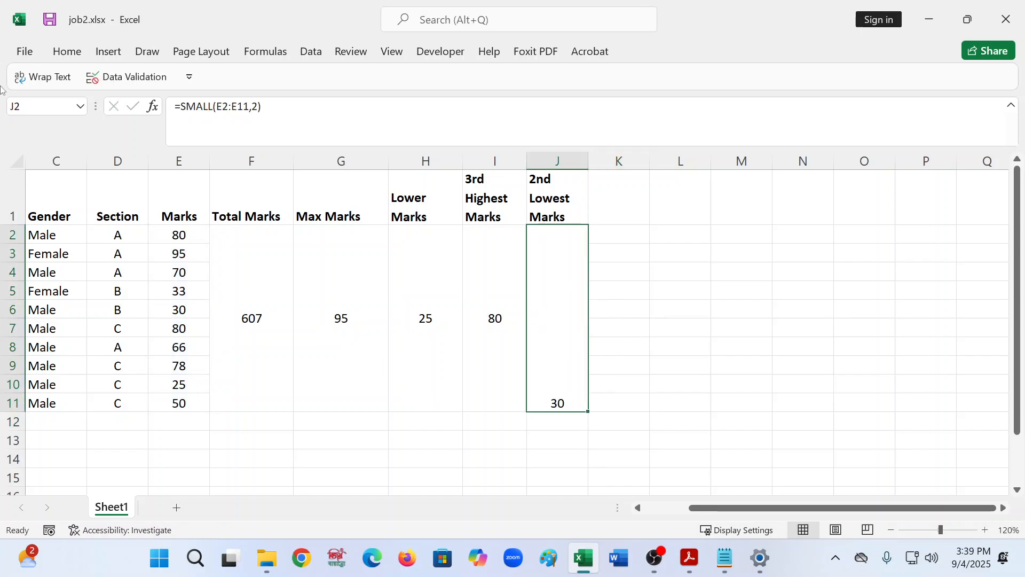
click(74, 59)
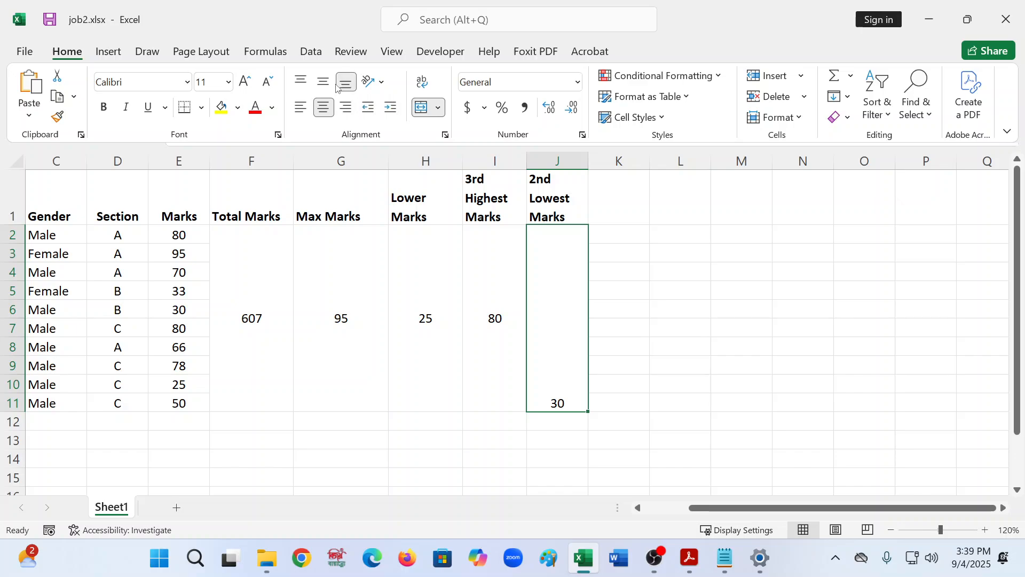
click(324, 81)
click(660, 353)
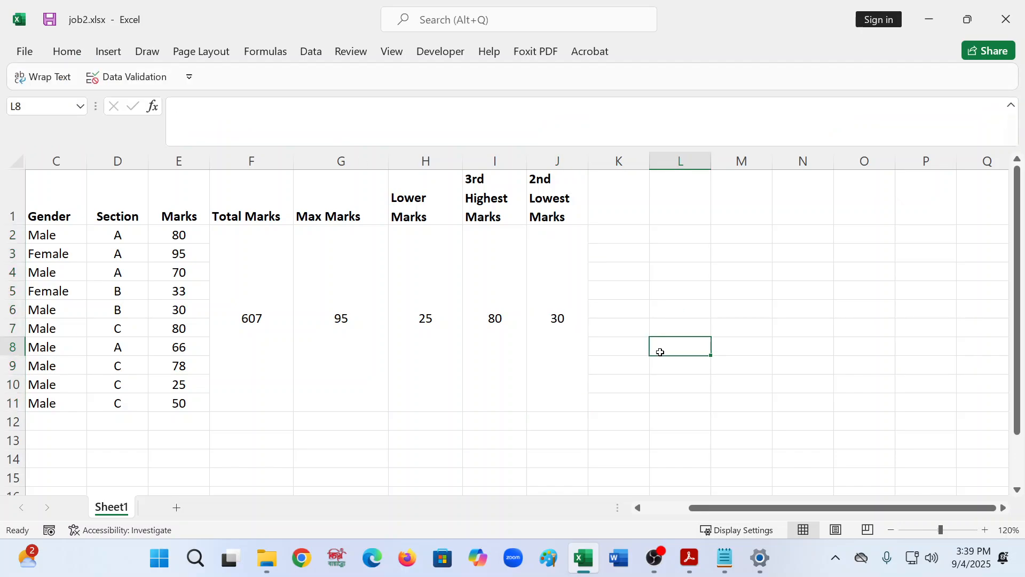
click(277, 323)
click(555, 325)
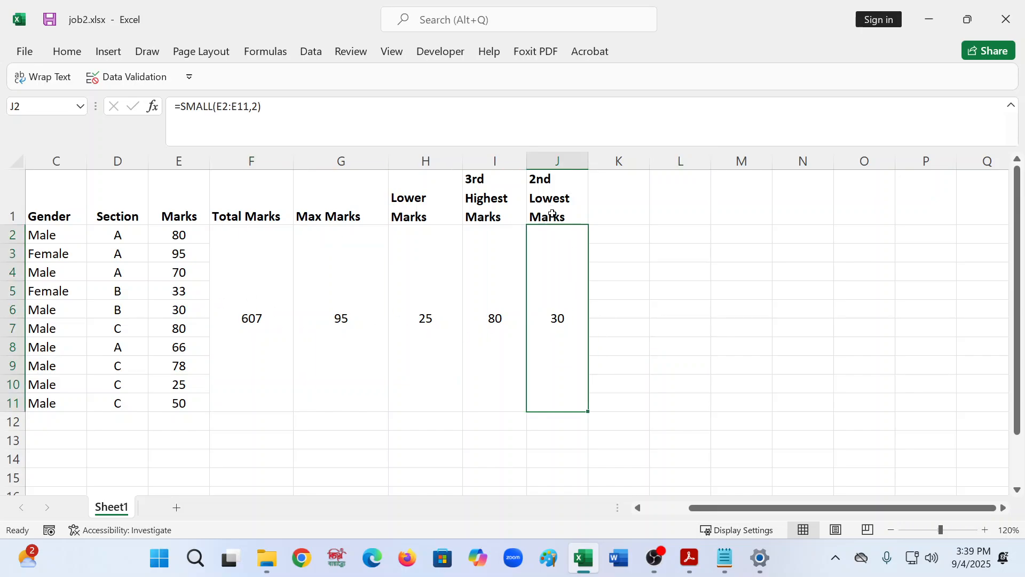
- Switch to formulas.txt in Notepad and paste the '## For Lower Marks ##' heading twice below the MIN formula
click(724, 558)
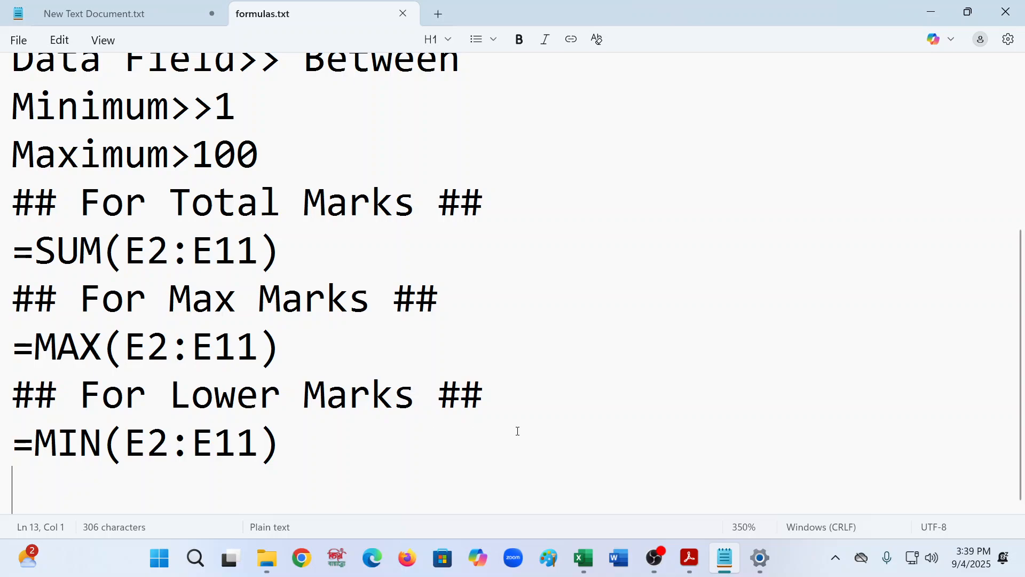
drag(499, 393, 5, 397)
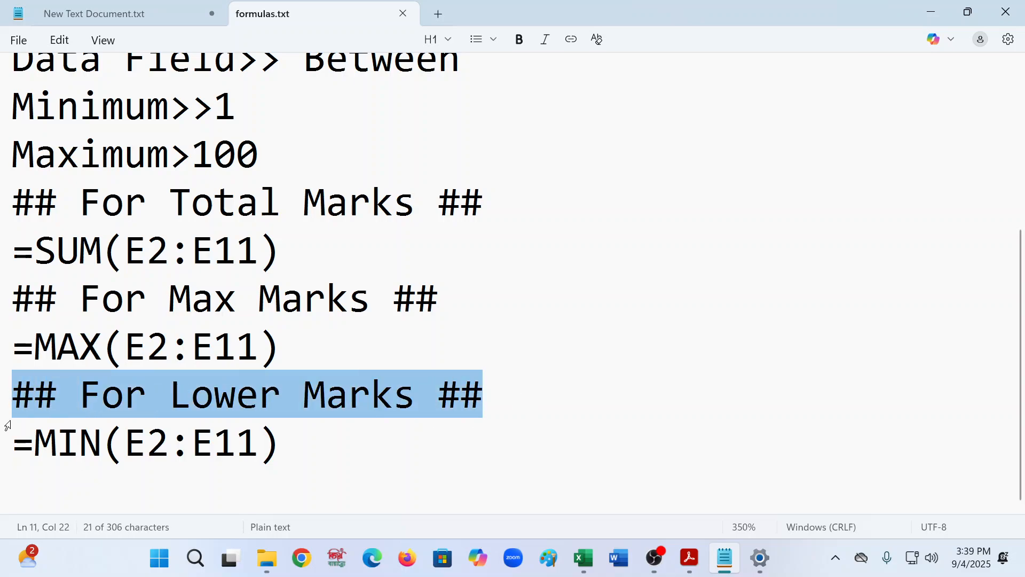
click(45, 481)
key(ctrl+v)
key(Return)
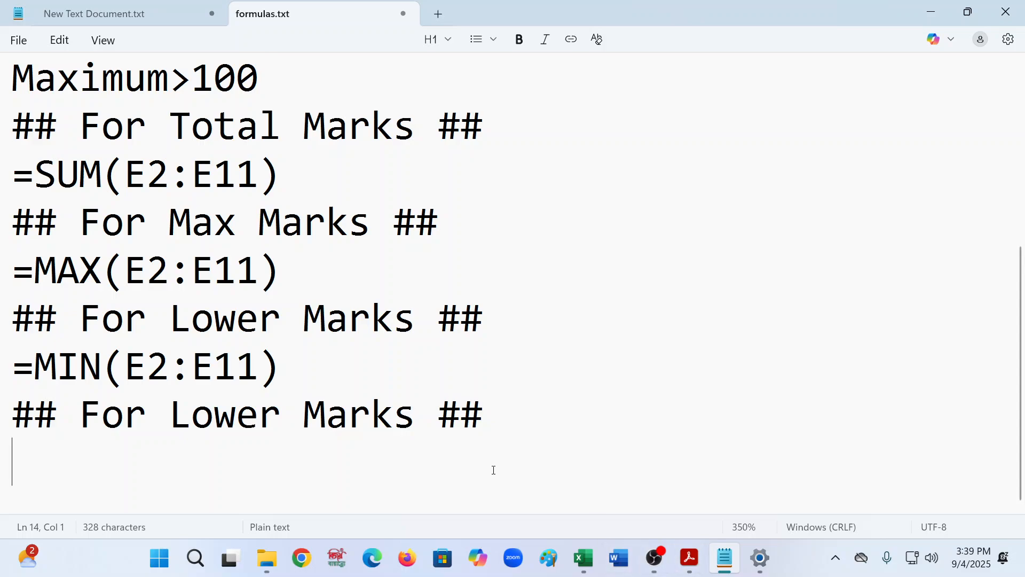
key(ctrl+v)
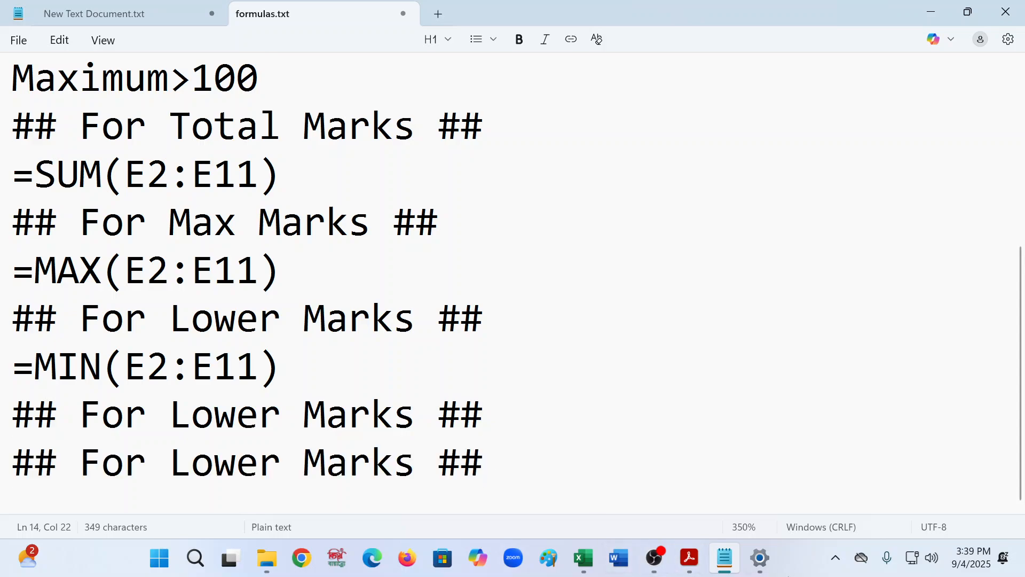
click(260, 413)
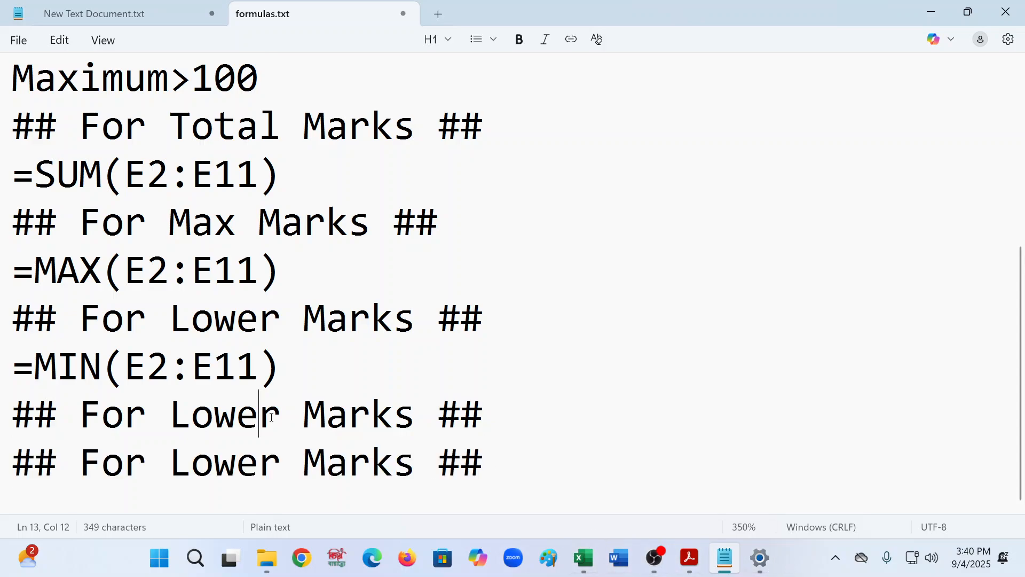
- Rename the first duplicated heading to '## For 3rd Highest Marks ##'
key(BackSpace)
key(BackSpace)
key(BackSpace)
key(BackSpace)
key(BackSpace)
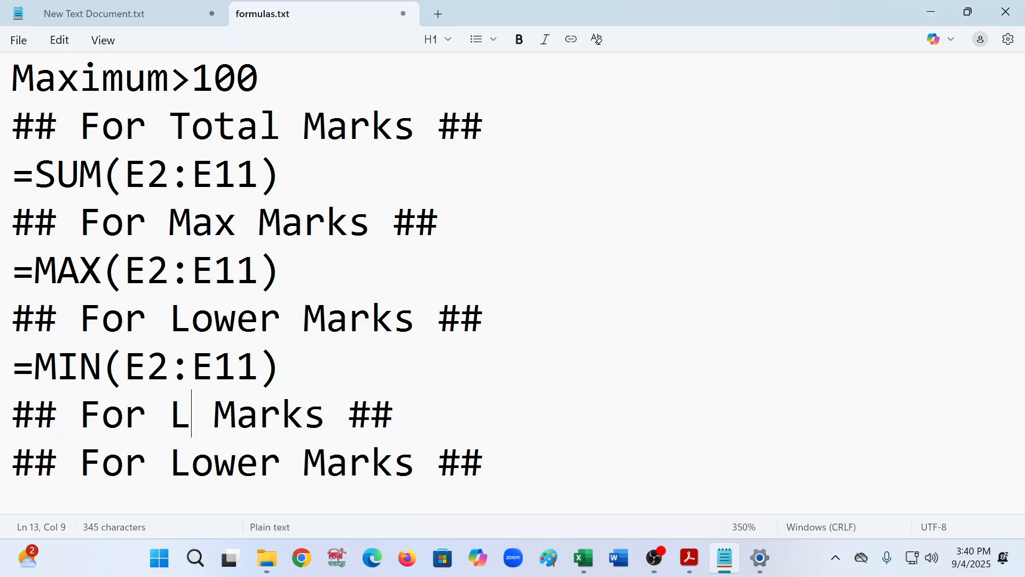
text(3rd H)
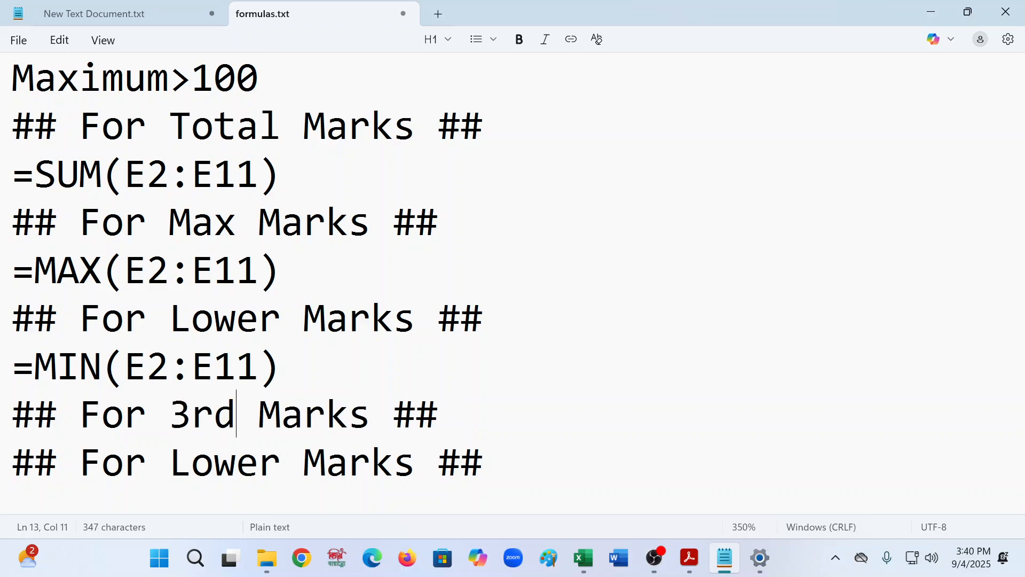
text(ighe)
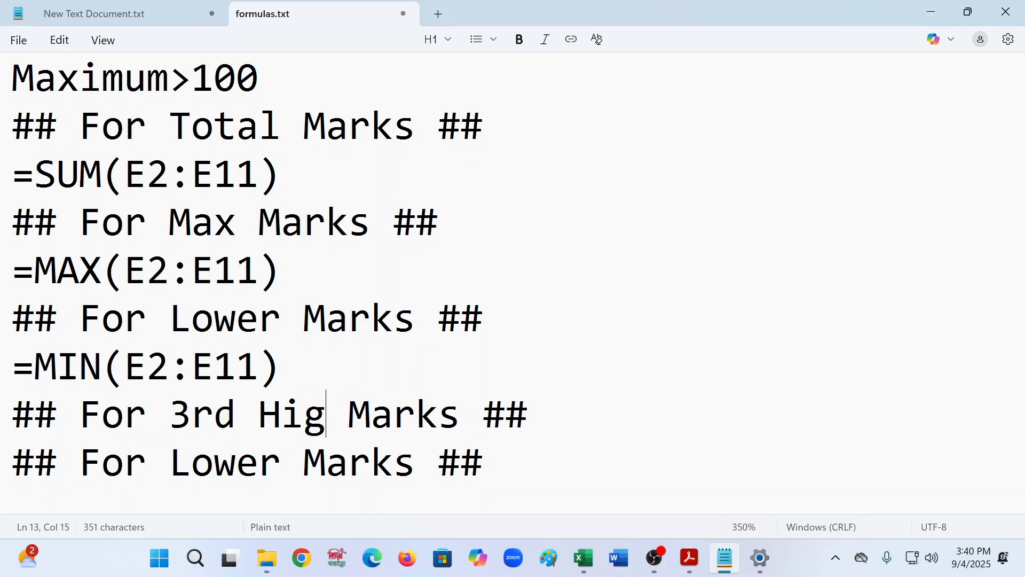
text(st)
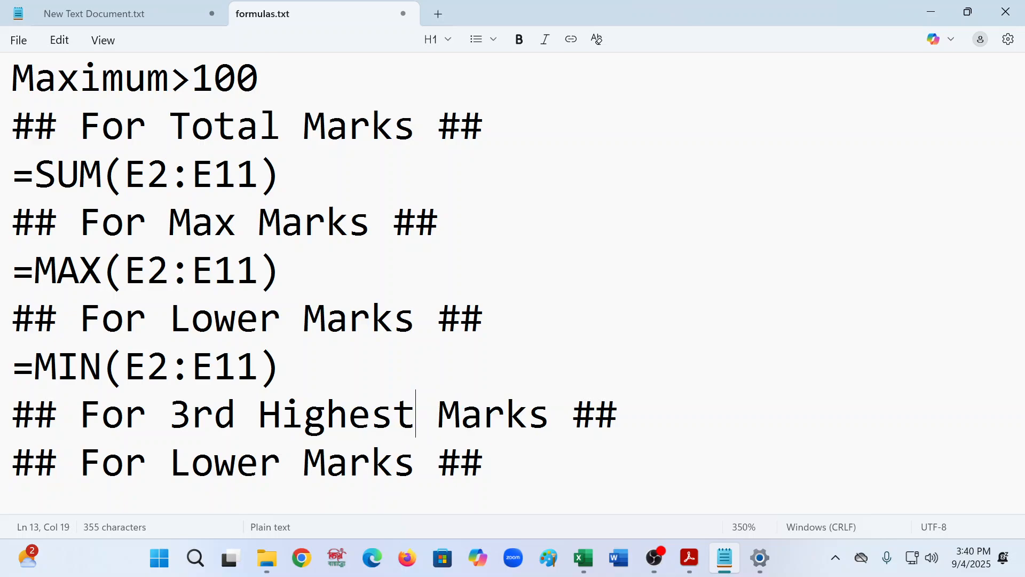
- Rename the second duplicated heading to '## For 2nd Lowest Marks ##'
click(284, 485)
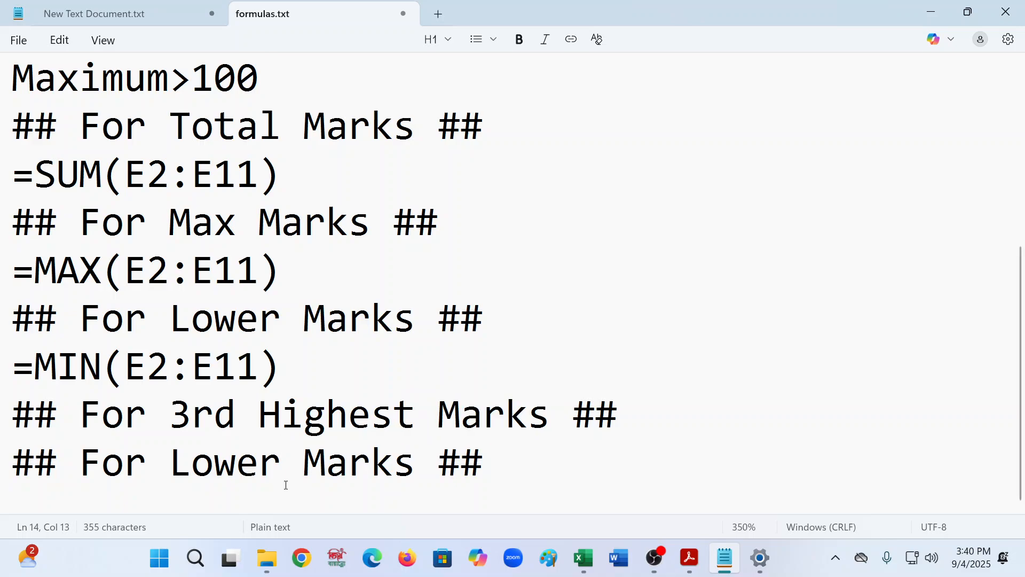
key(BackSpace)
key(BackSpace)
key(BackSpace)
key(BackSpace)
key(BackSpace)
text(2nd L)
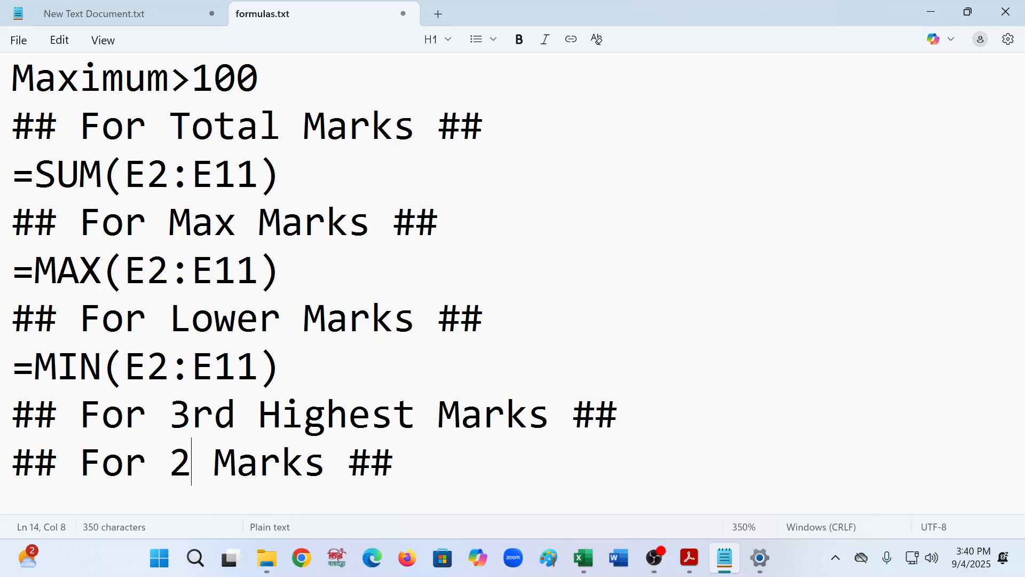
text(owes)
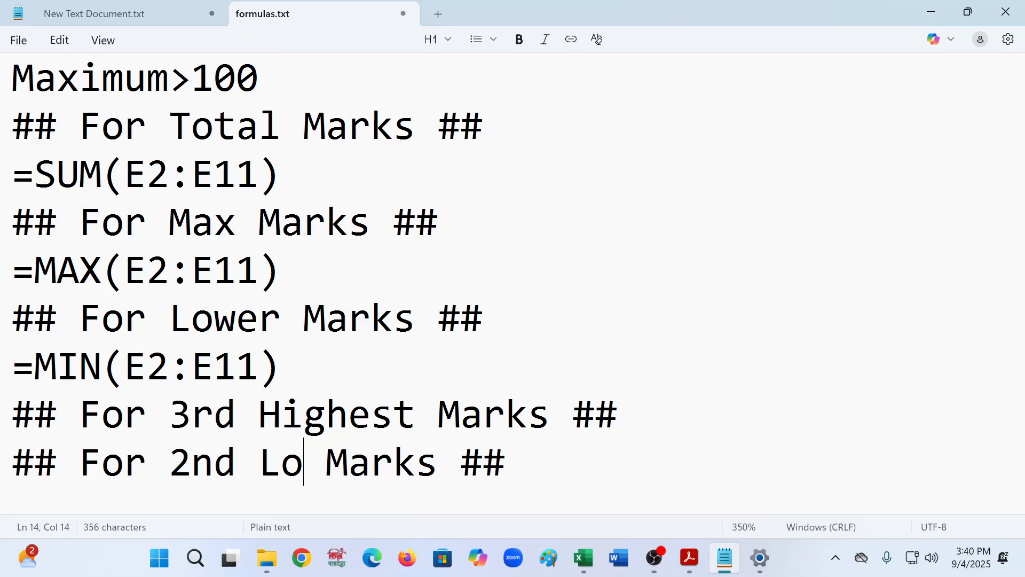
text(t)
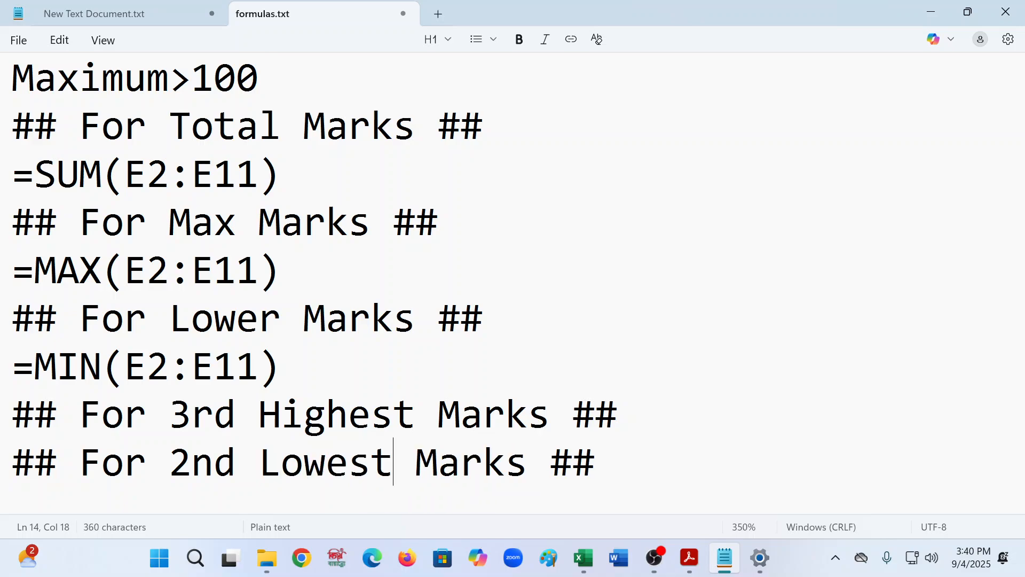
- Insert a new line under the 3rd Highest heading and write the syntax =Large(array,k)
click(685, 412)
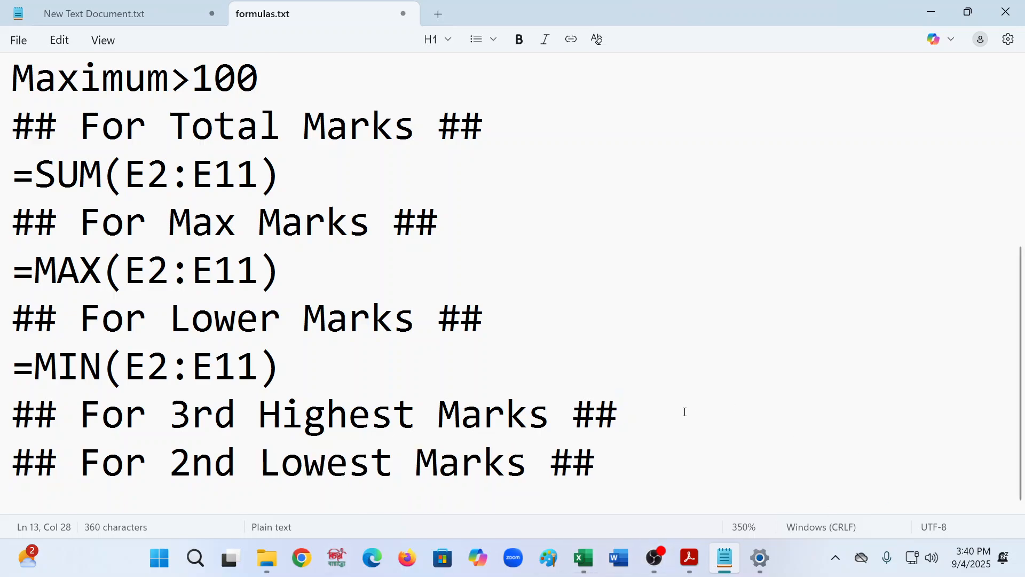
text(.)
key(BackSpace)
key(Return)
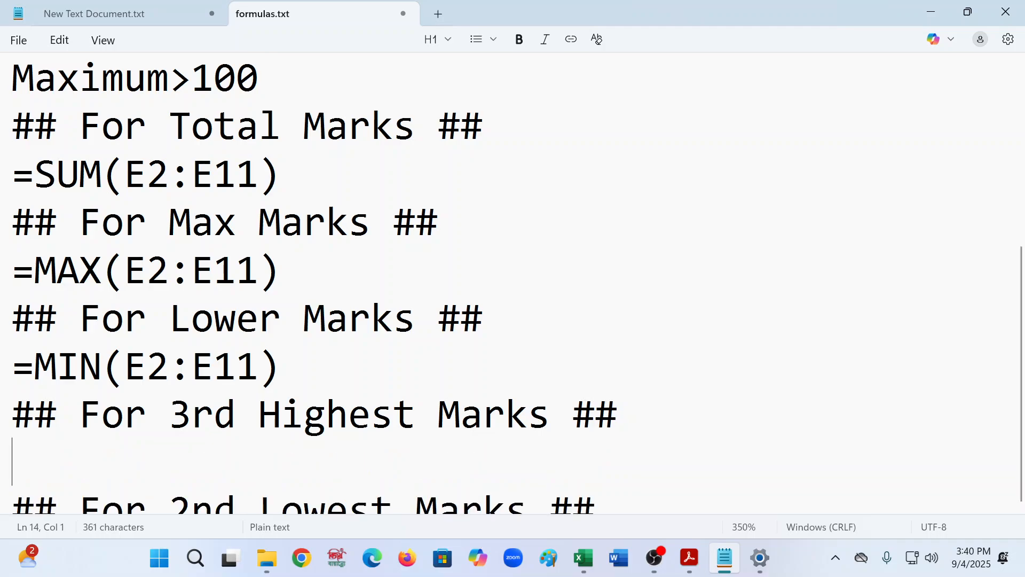
scroll(368, 354, down, 1)
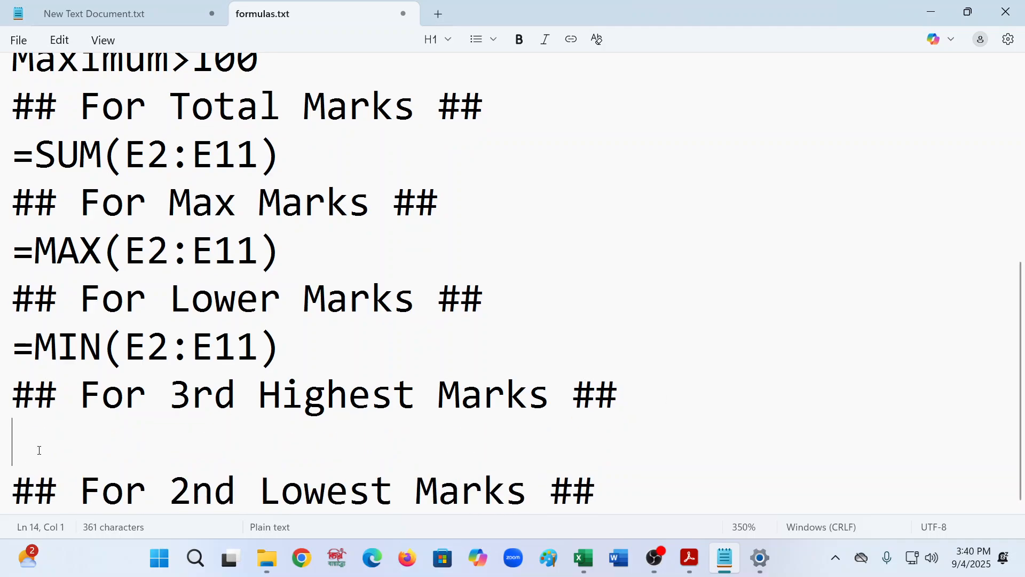
text(=)
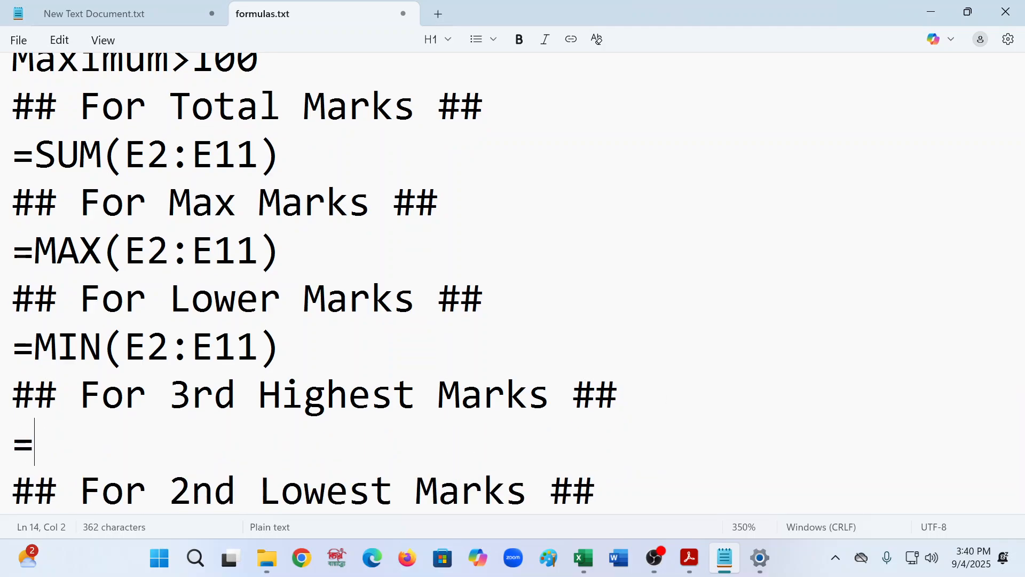
mouse_move(17, 554)
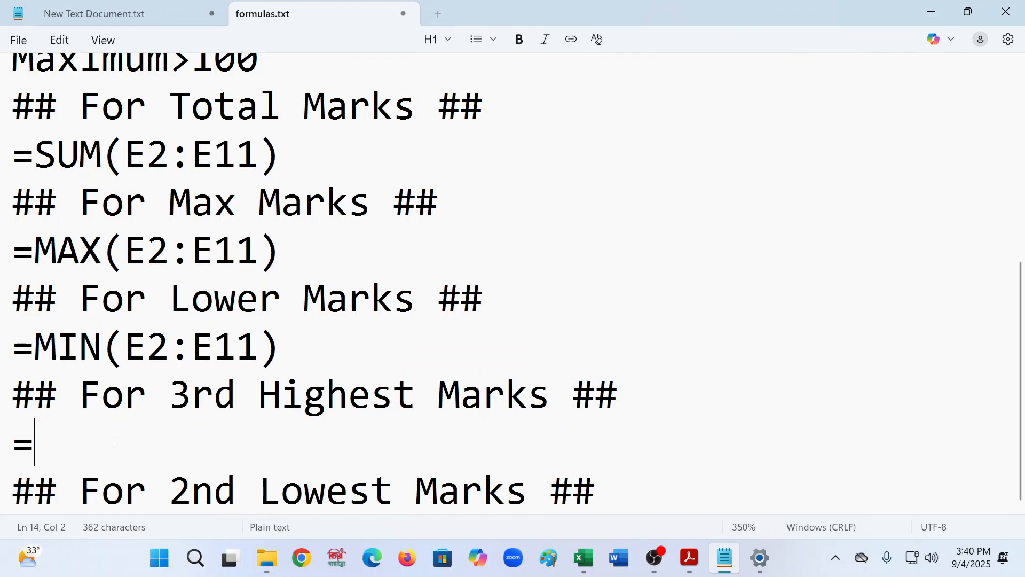
text(LS)
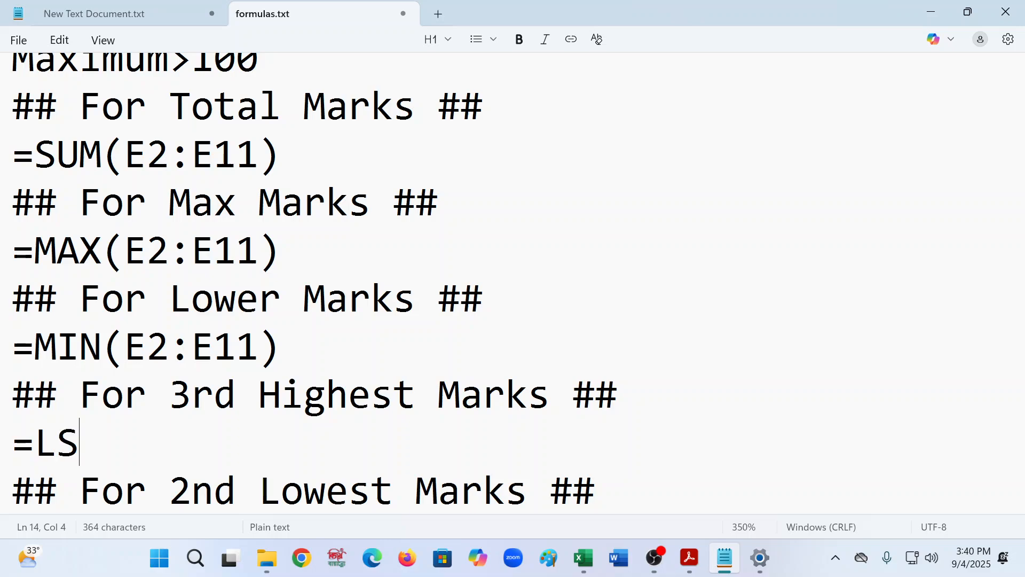
key(BackSpace)
text(ar)
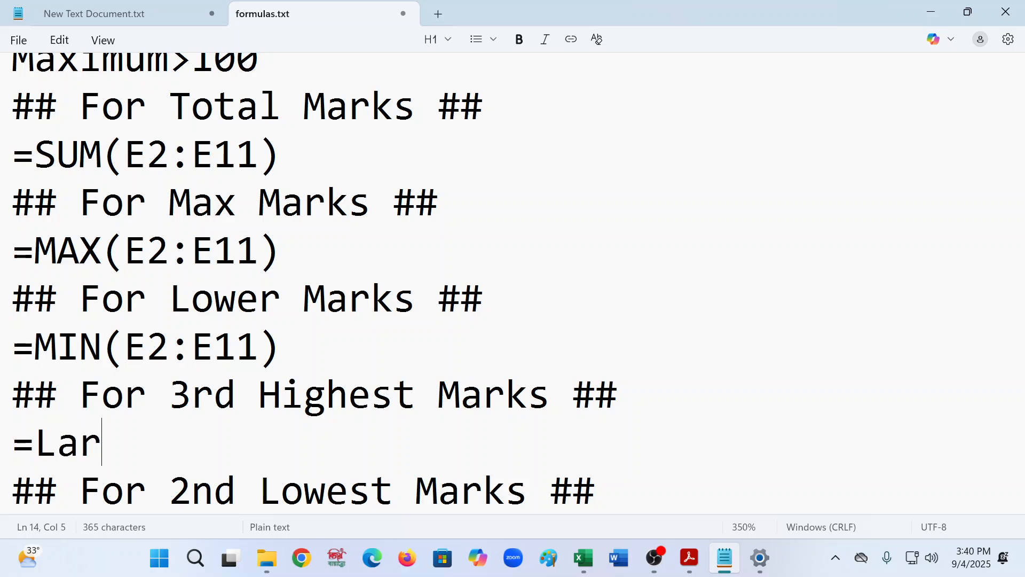
text(h)
key(BackSpace)
text(ge)
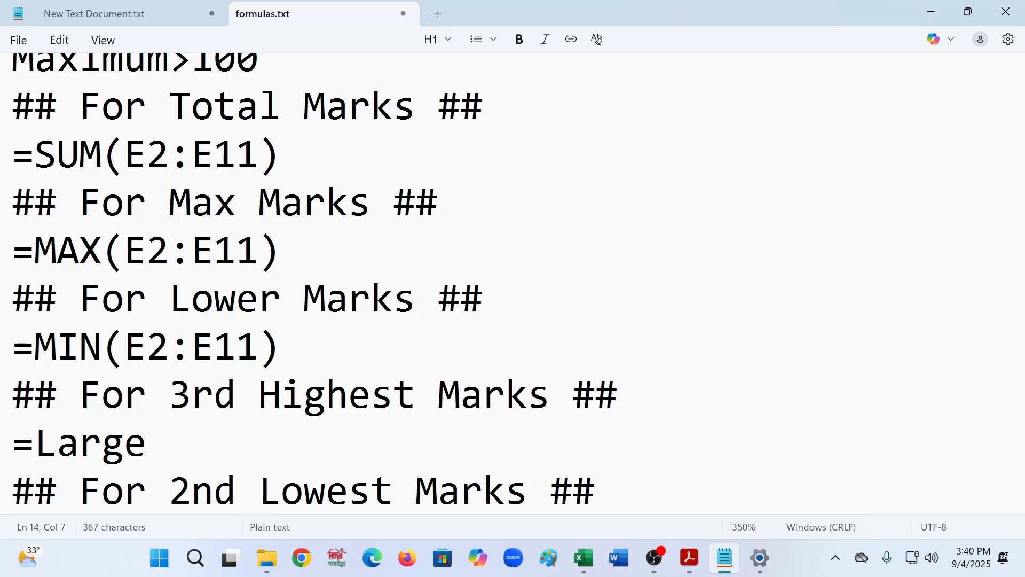
text((arra)
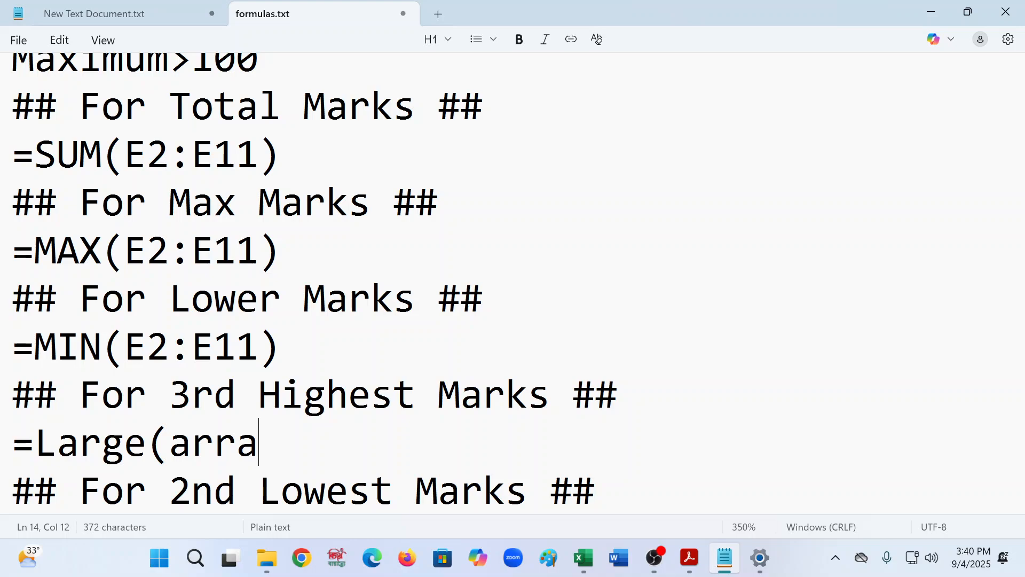
text(y,k)
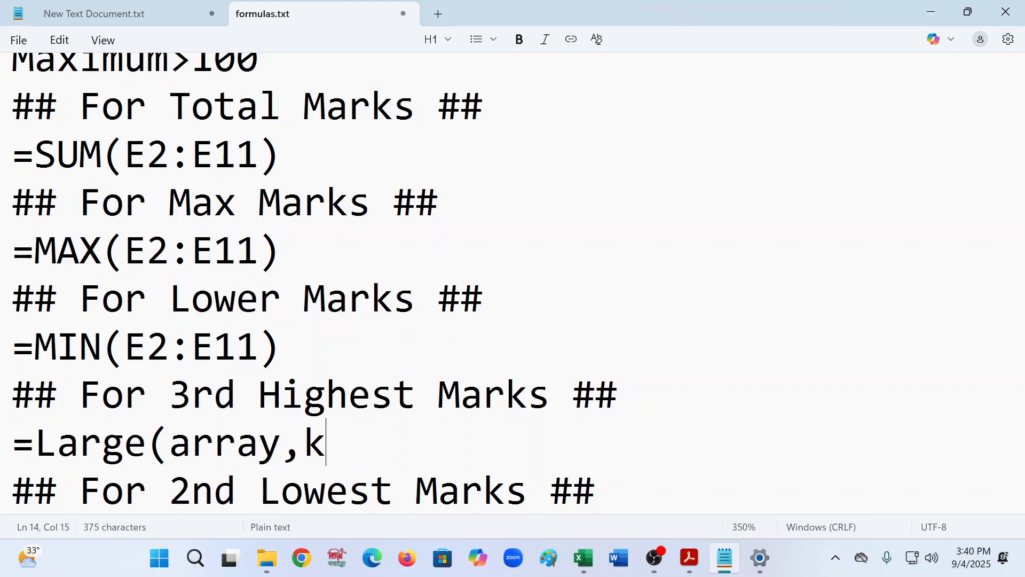
text())
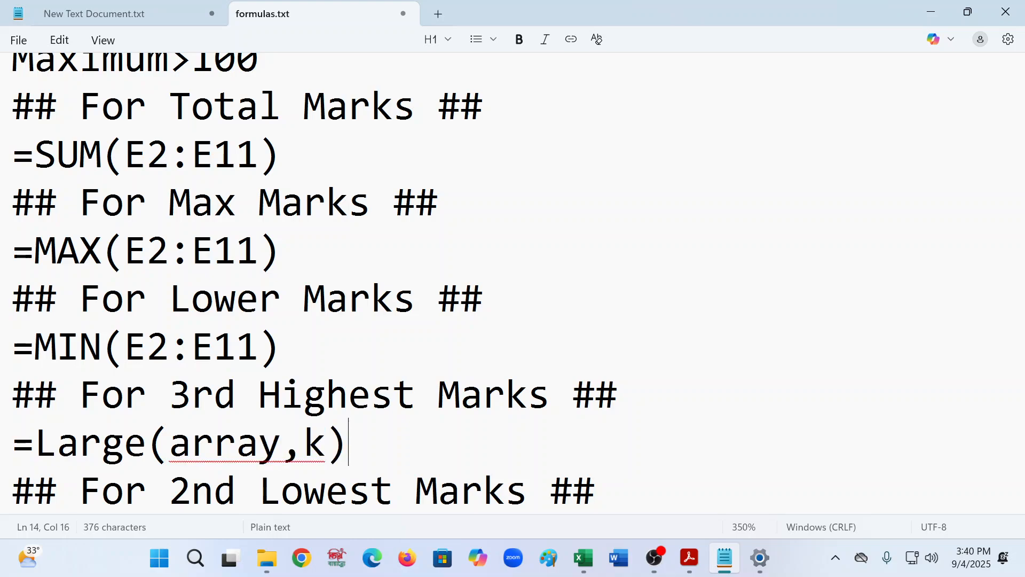
- Rewrite the syntax line as =LARGE(array,k) with the function name in capitals
key(Return)
click(147, 443)
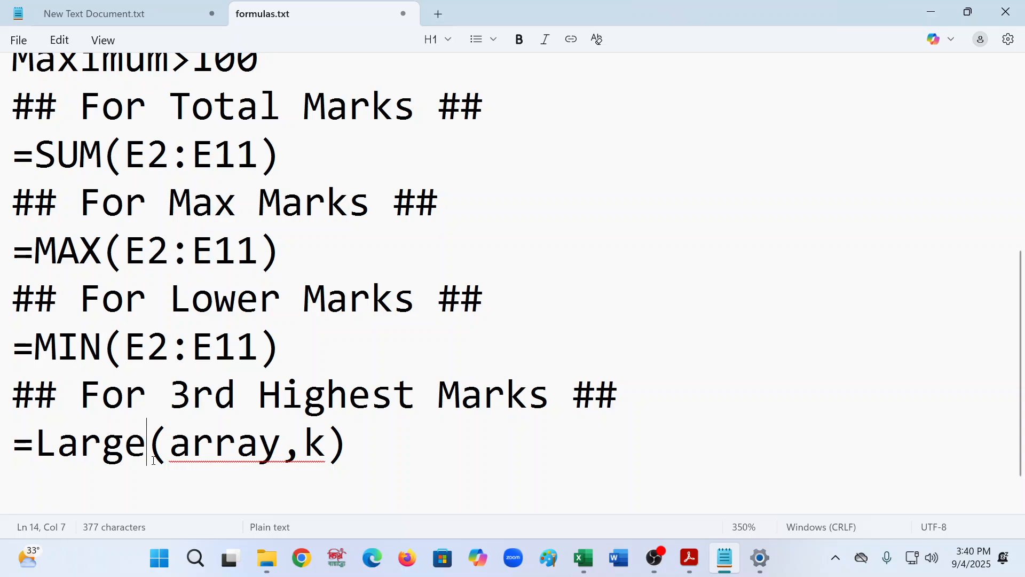
key(BackSpace)
key(BackSpace)
key(BackSpace)
key(BackSpace)
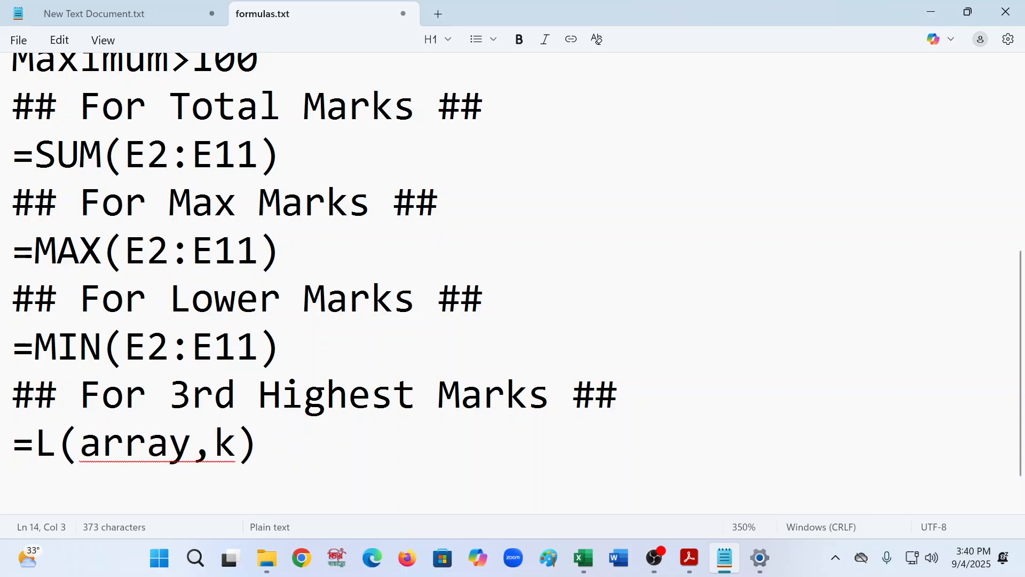
key(Delete)
text(ARGE)
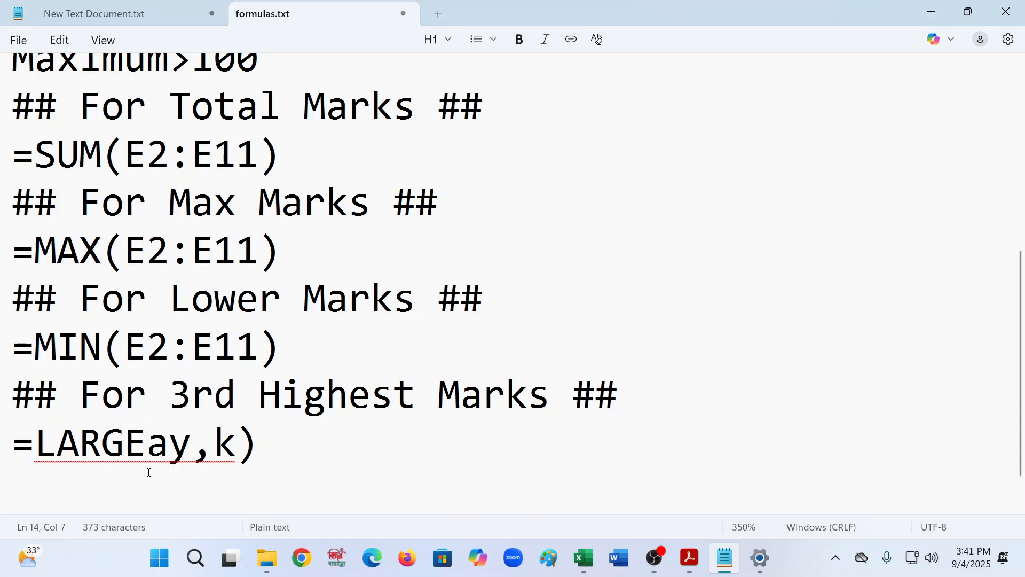
text((ARRA)
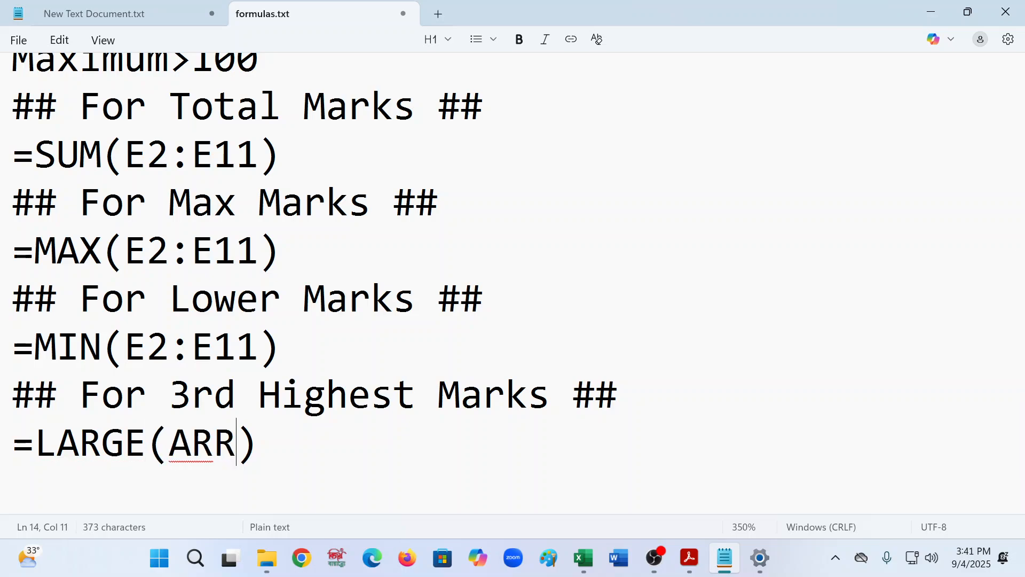
key(BackSpace)
key(BackSpace)
key(BackSpace)
key(BackSpace)
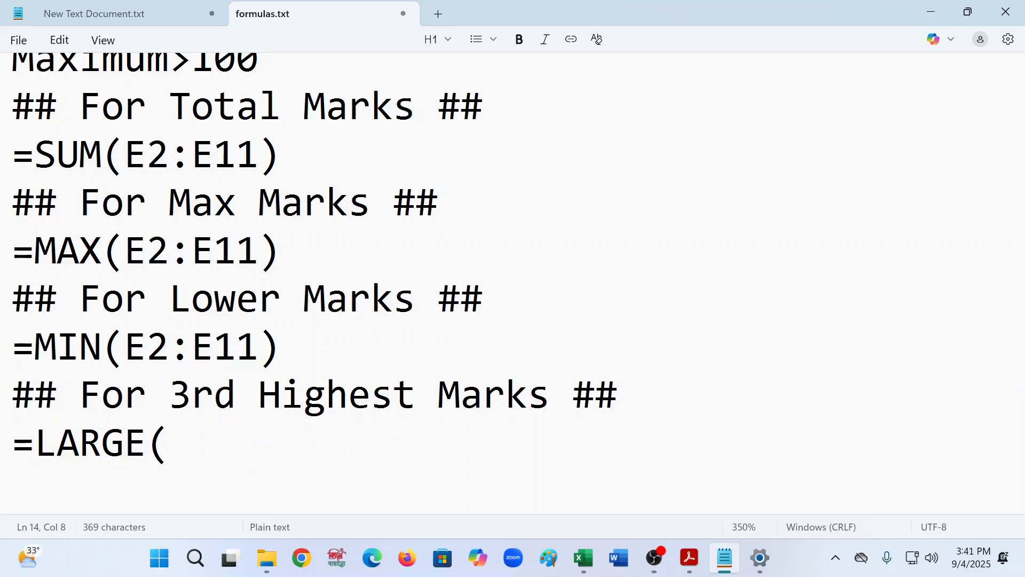
text(array)
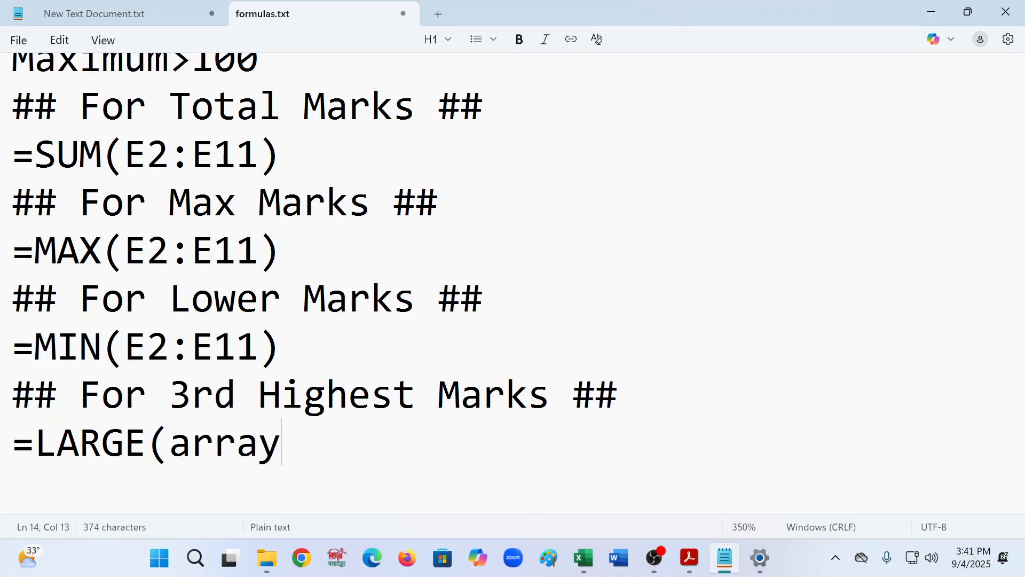
text(,k))
key(Return)
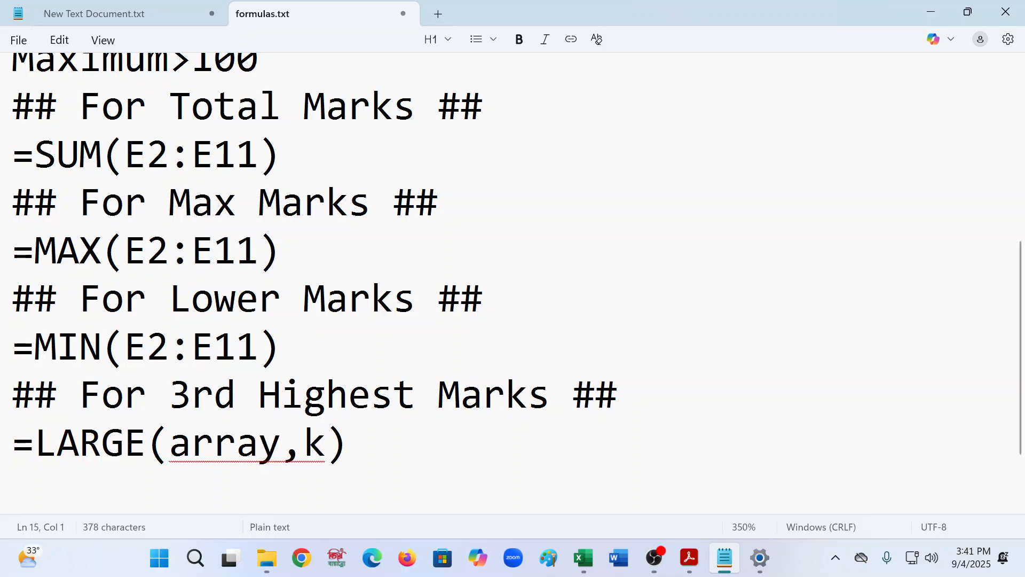
- Write the formula =LARGE(E2:E11,3) on the line below the syntax
text(=)
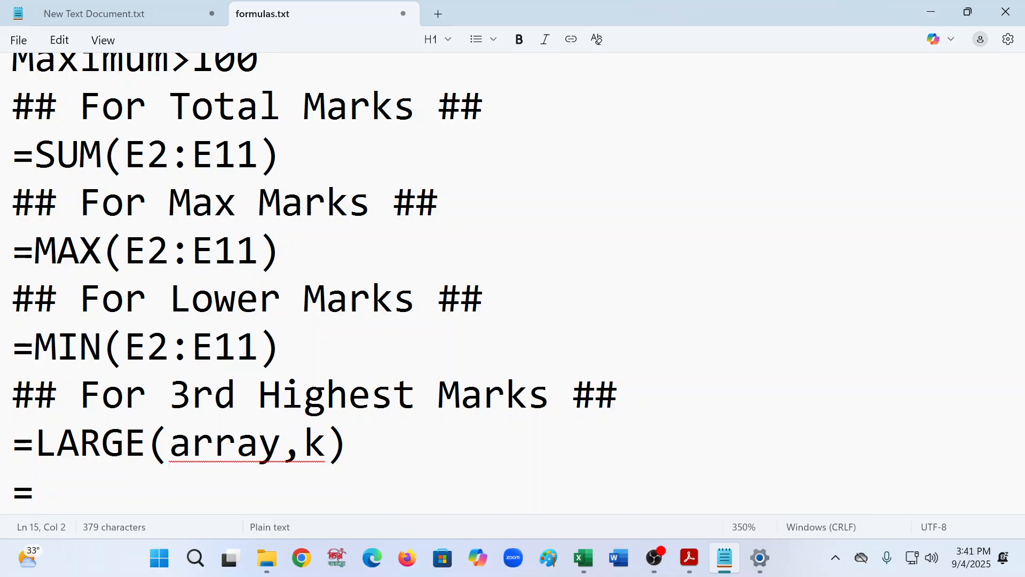
text(LARGE)
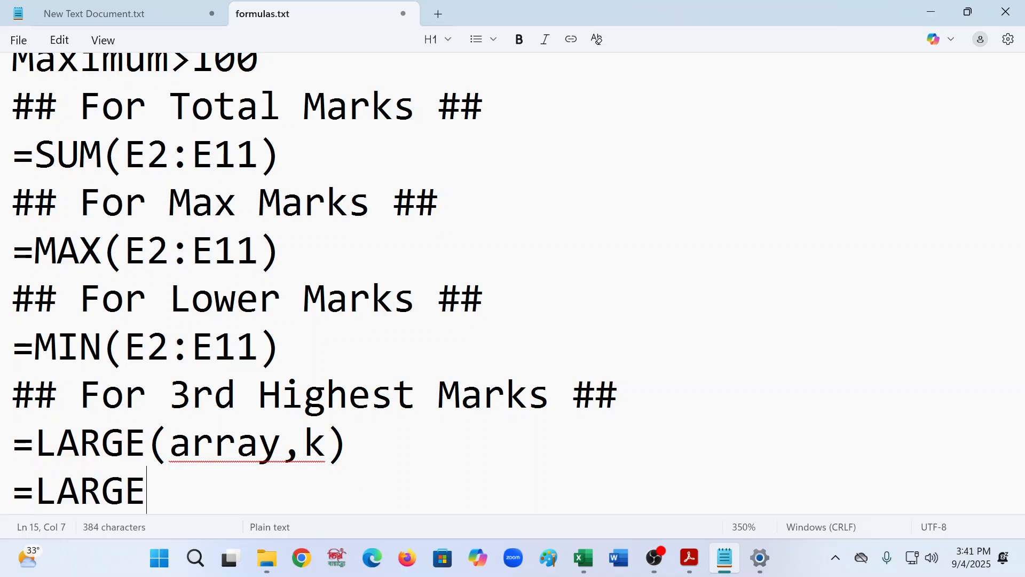
text((E2:)
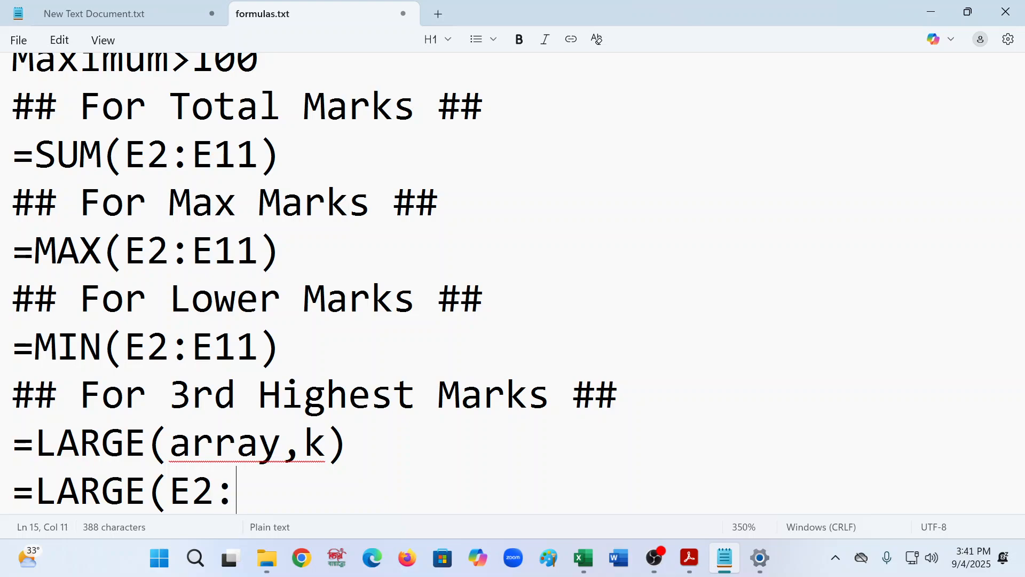
text(E11)
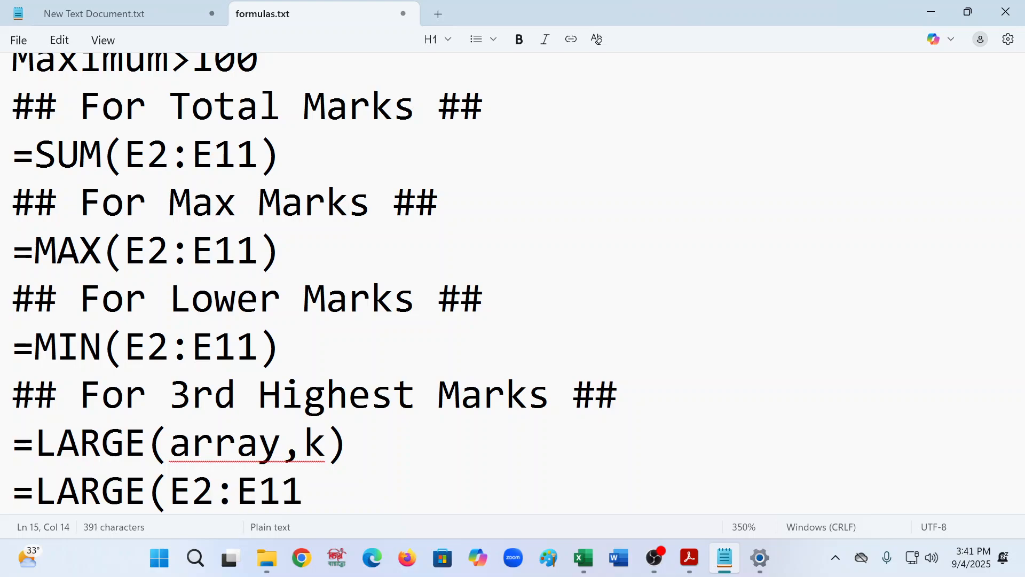
text(,3))
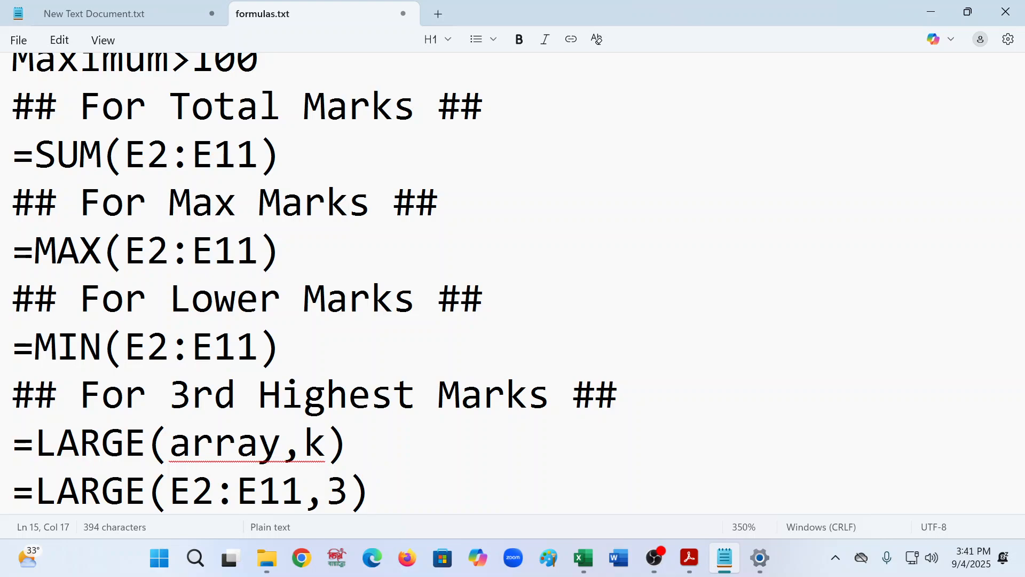
- Remove the blank line above the '## For 2nd Lowest Marks ##' heading
scroll(177, 356, down, 3)
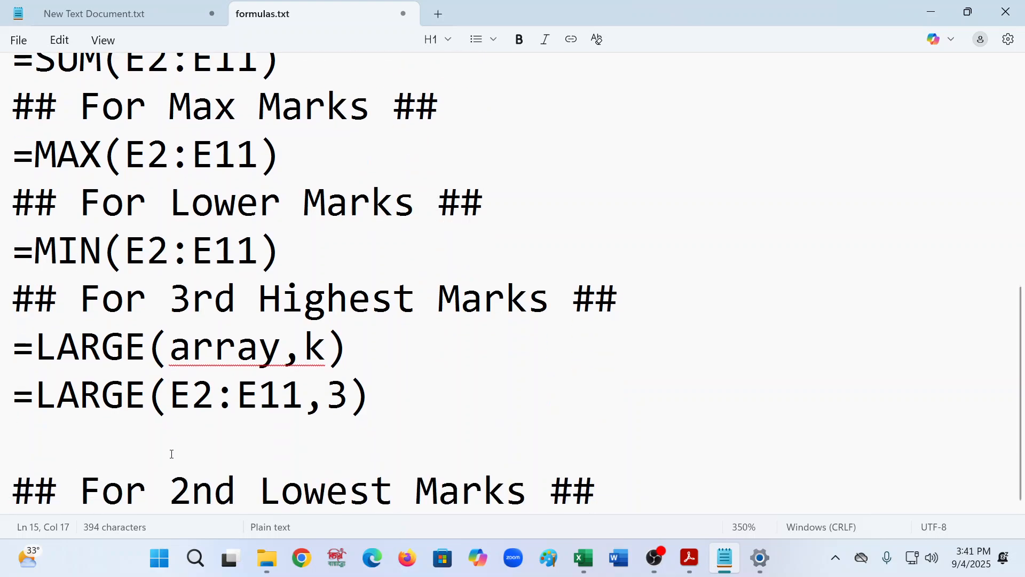
click(66, 451)
key(BackSpace)
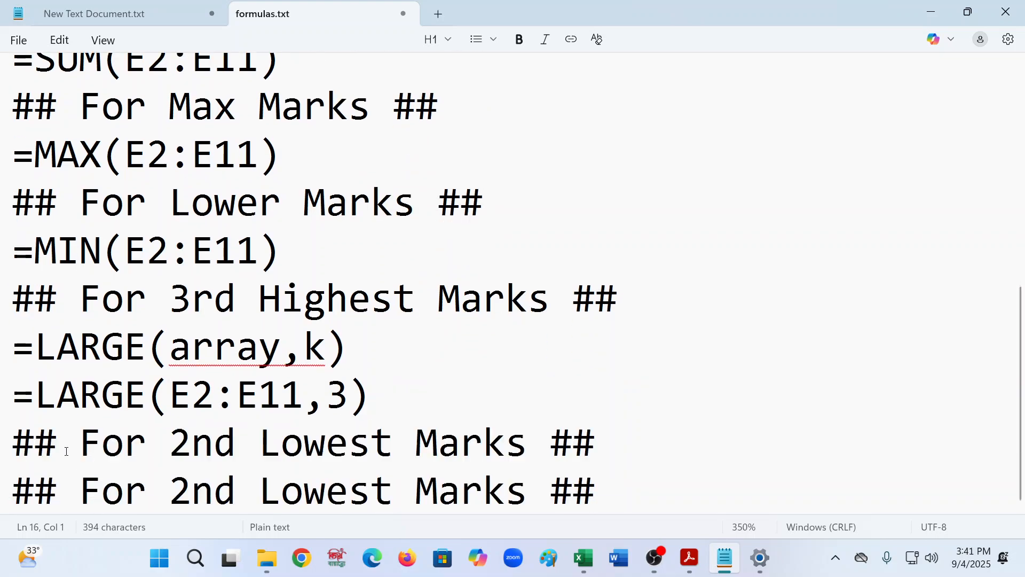
click(384, 455)
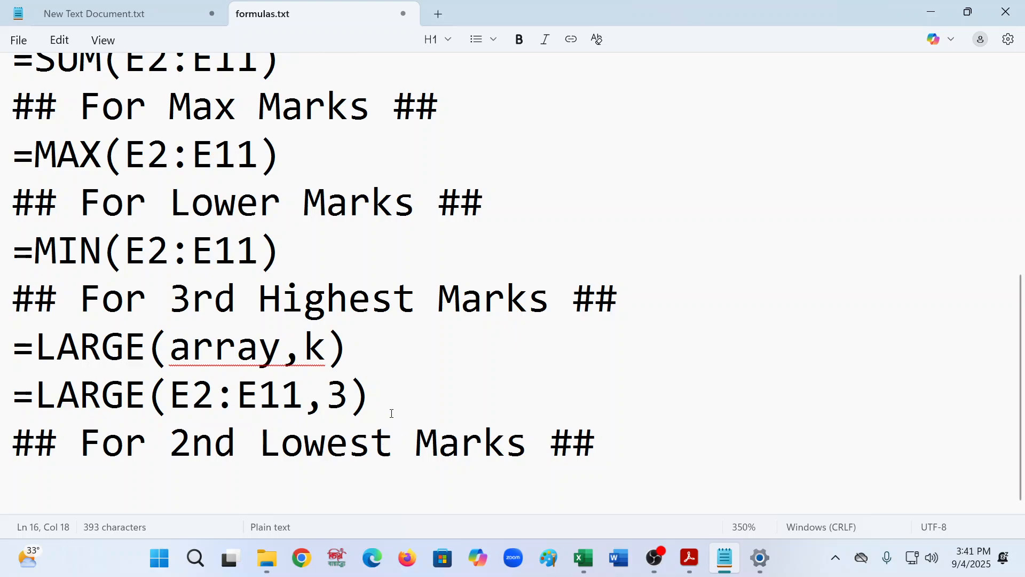
drag(348, 347, 8, 350)
key(ctrl+c)
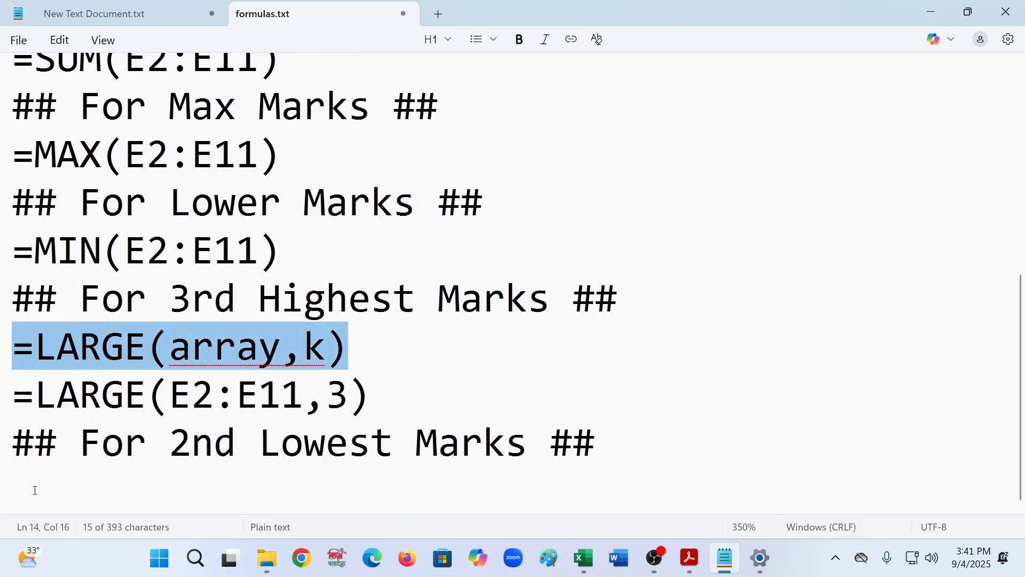
click(32, 495)
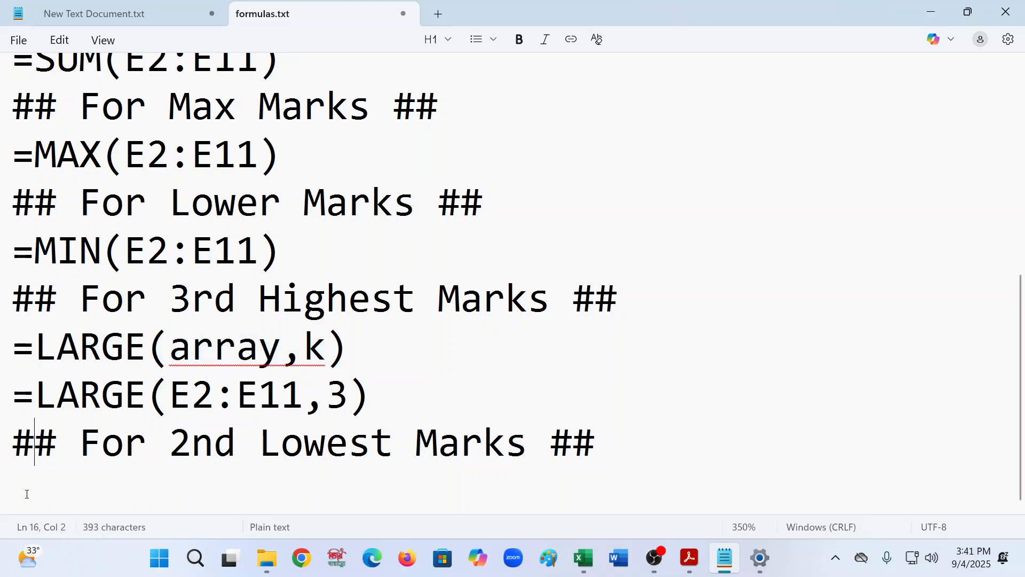
- Paste the LARGE syntax line under the '## For 2nd Lowest Marks ##' heading and erase everything after its equals sign
click(700, 451)
key(Return)
key(ctrl+v)
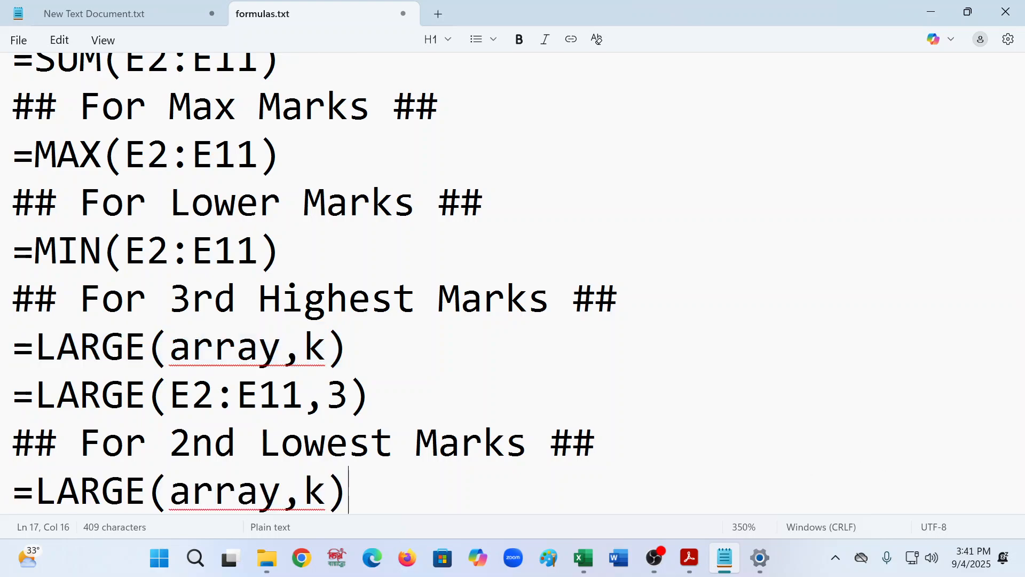
click(144, 494)
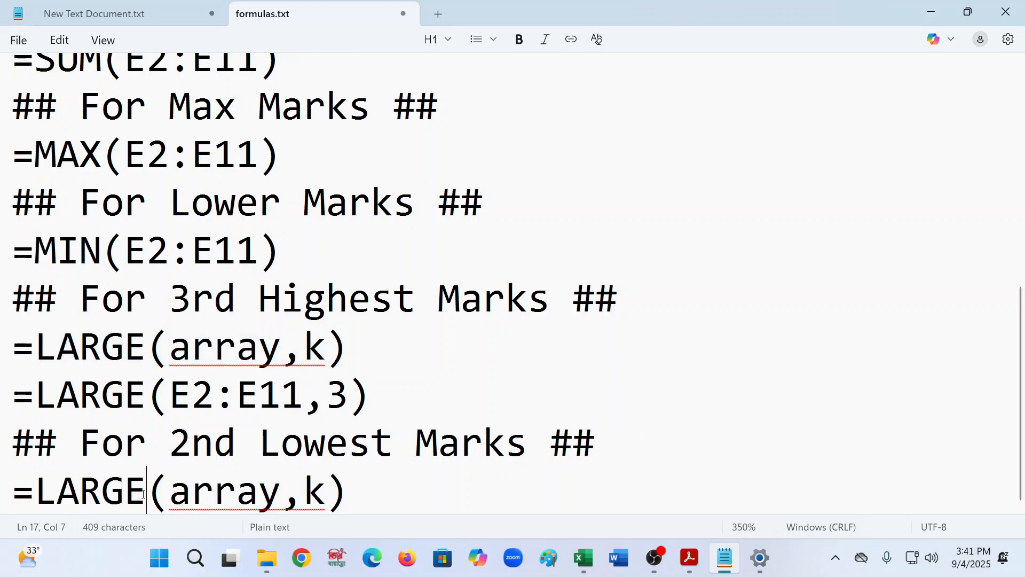
key(BackSpace)
key(BackSpace)
key(BackSpace)
key(BackSpace)
key(BackSpace)
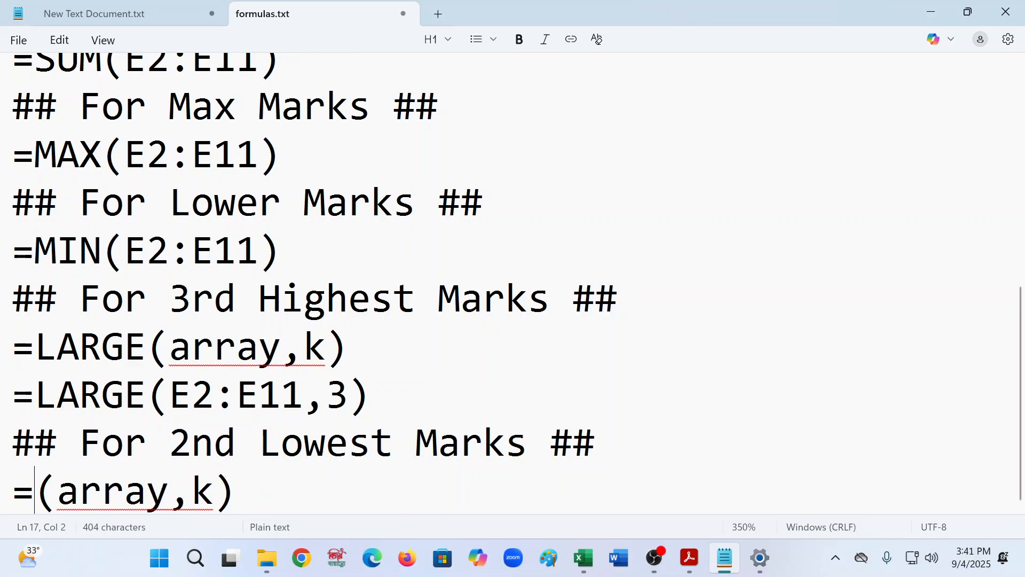
key(Delete)
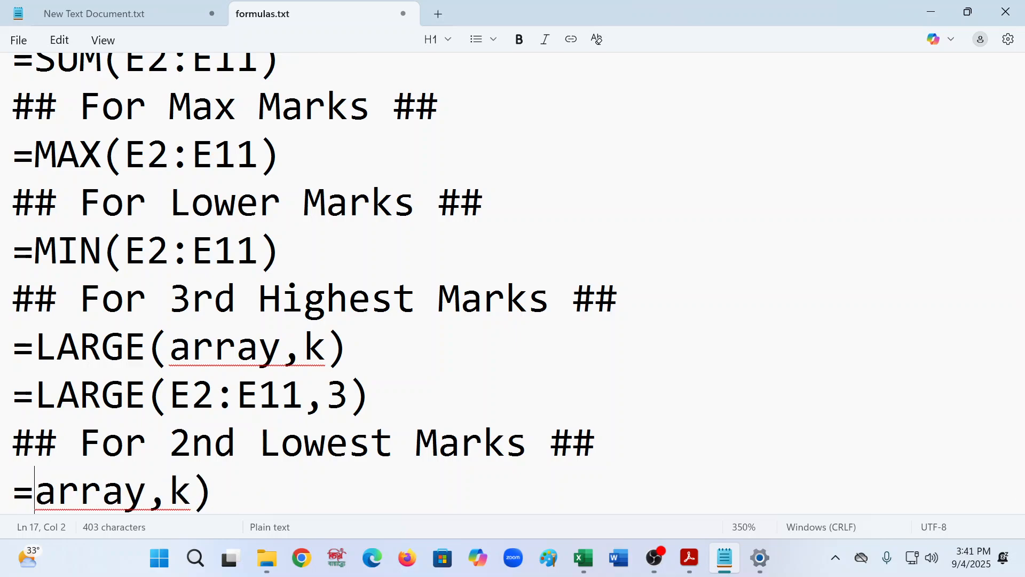
key(Delete)
key(Delete)
key(Delete)
key(Delete)
key(Delete)
key(Delete)
key(Delete)
key(Delete)
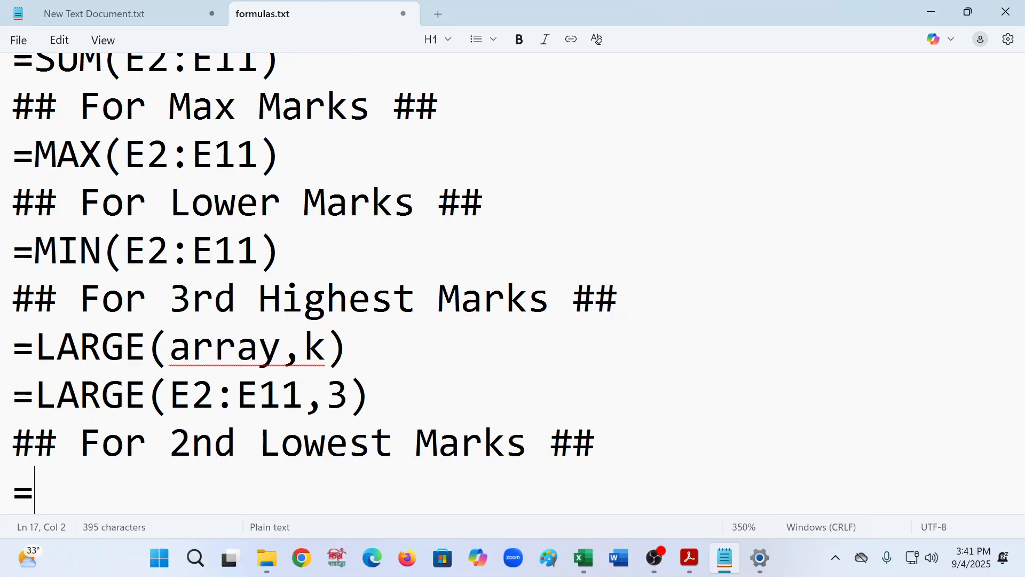
- Complete the line as the syntax =SMALL(array,k) and start a new line below it
text(SMALL)
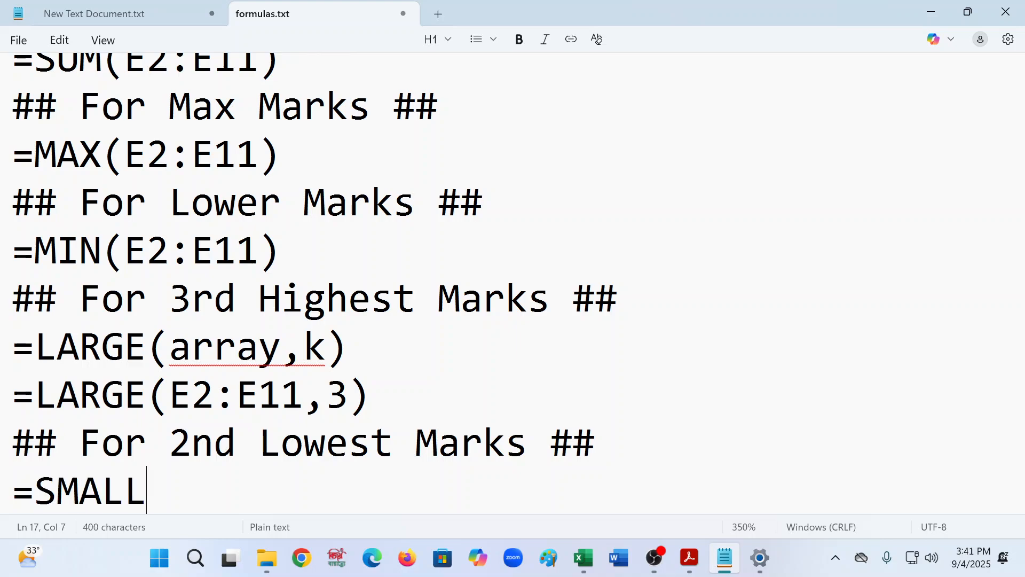
text((AR)
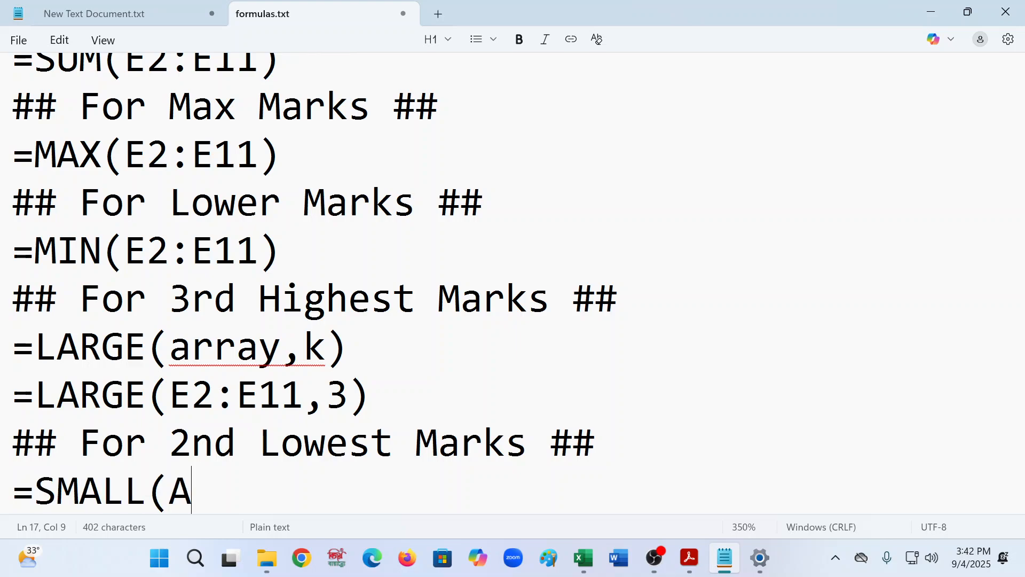
key(BackSpace)
key(BackSpace)
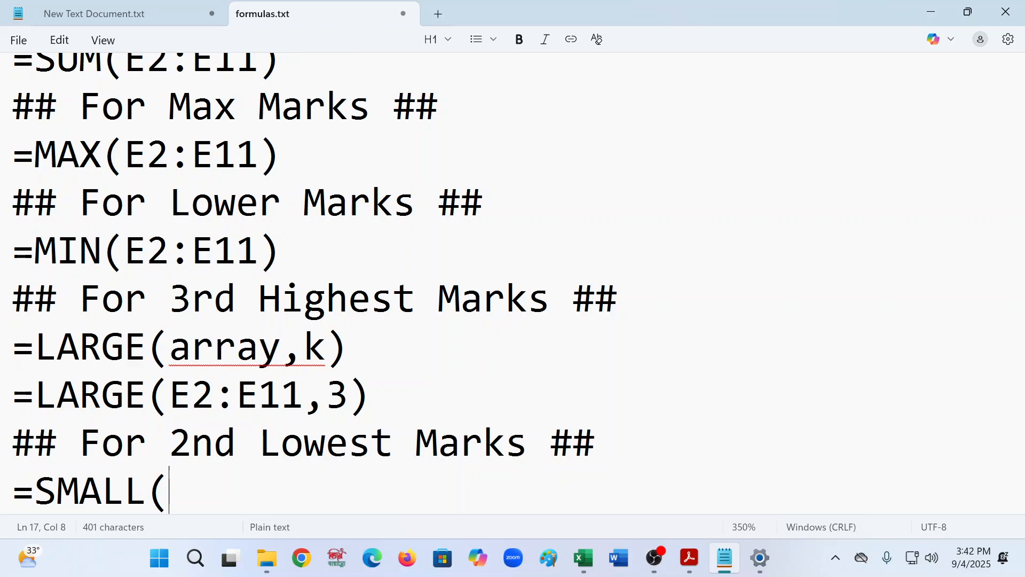
text(array,k)
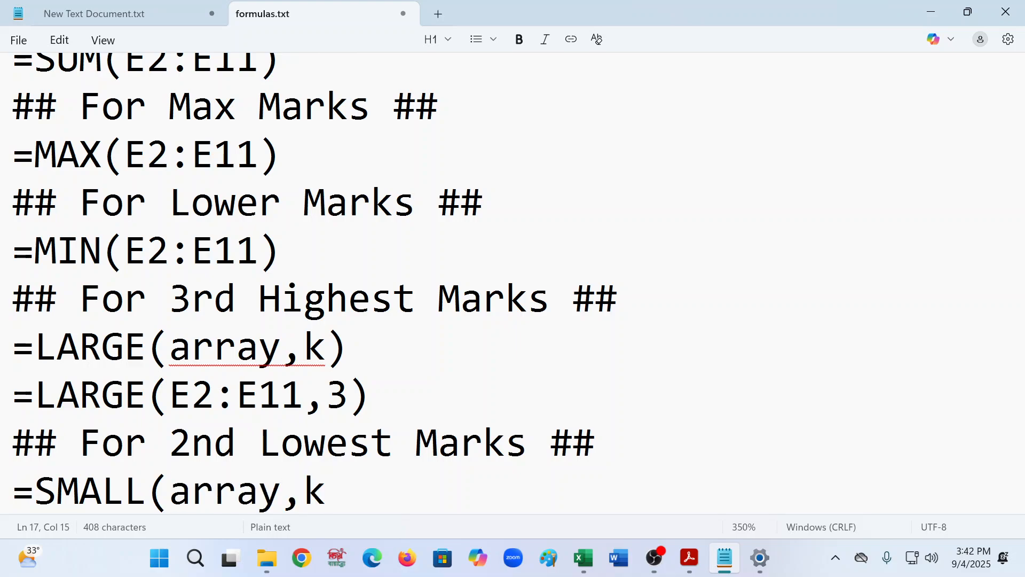
text())
key(Return)
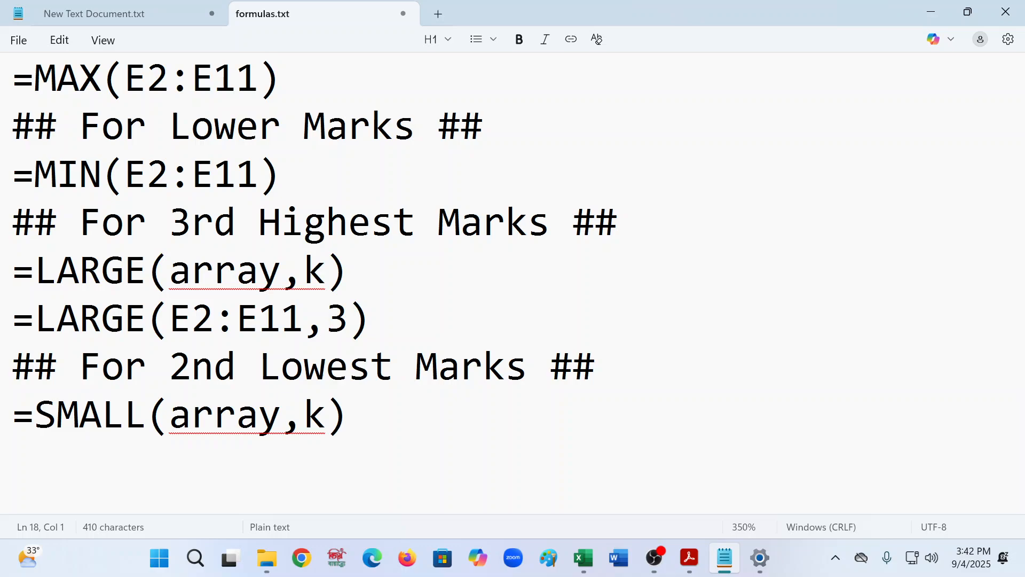
- Write the formula =SMALL(E2:E11,2) on the new line and save formulas.txt
text(=SMALL()
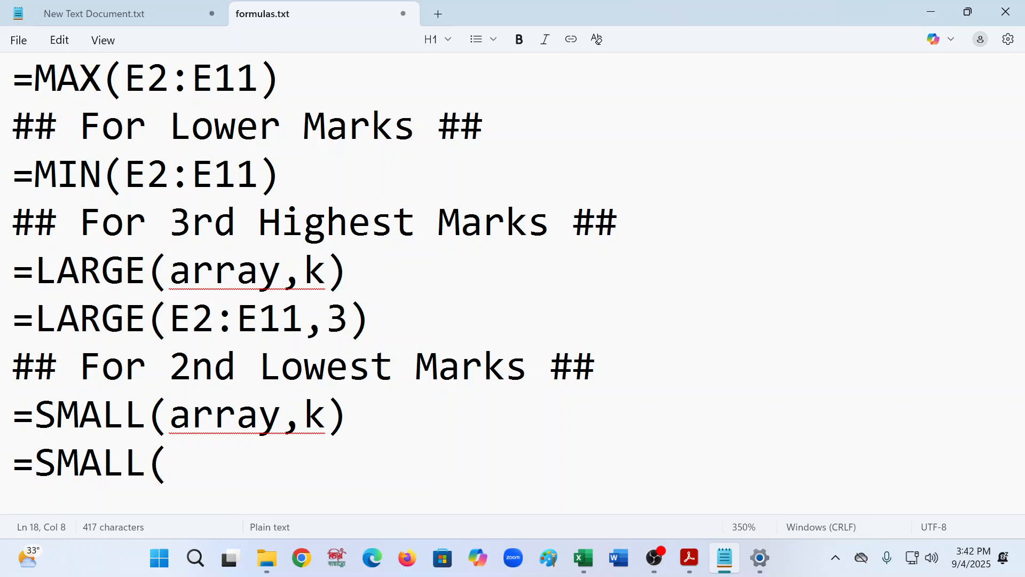
text(E2:)
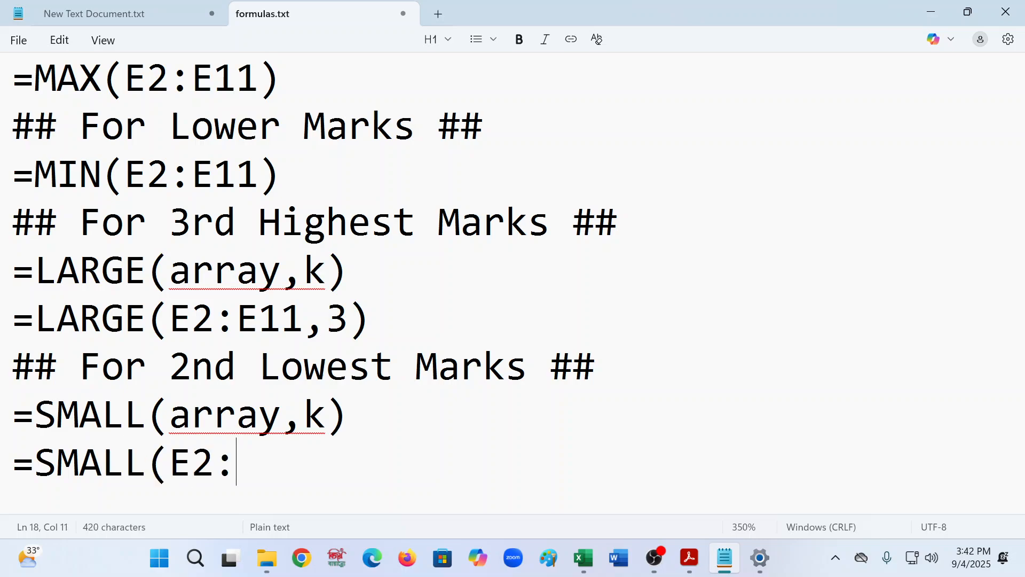
text(E11,2)
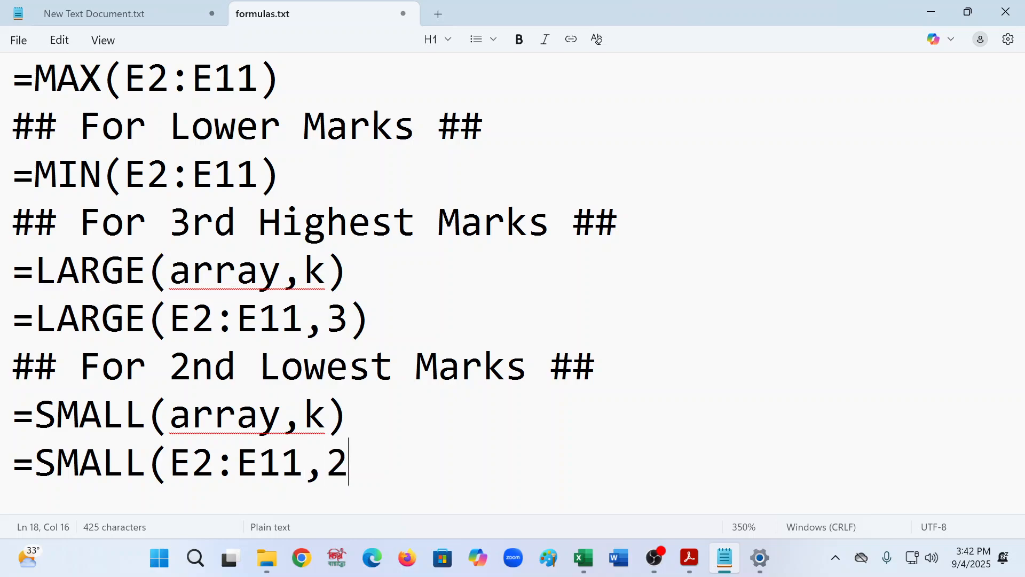
text())
key(ctrl+s)
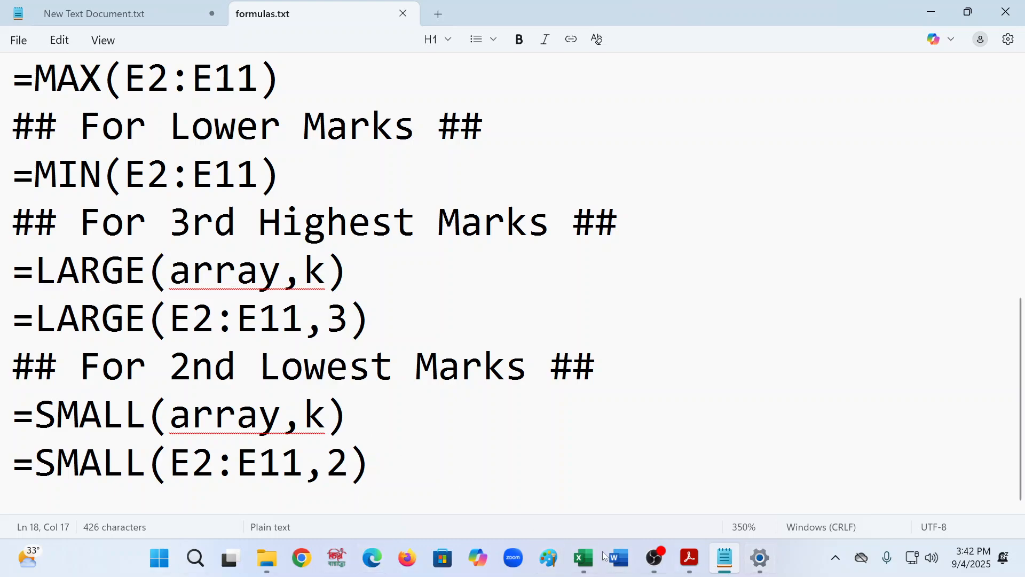
- Check the 2nd Lowest Marks result in the workbook and read the next tasks in the exercise PDF
click(584, 558)
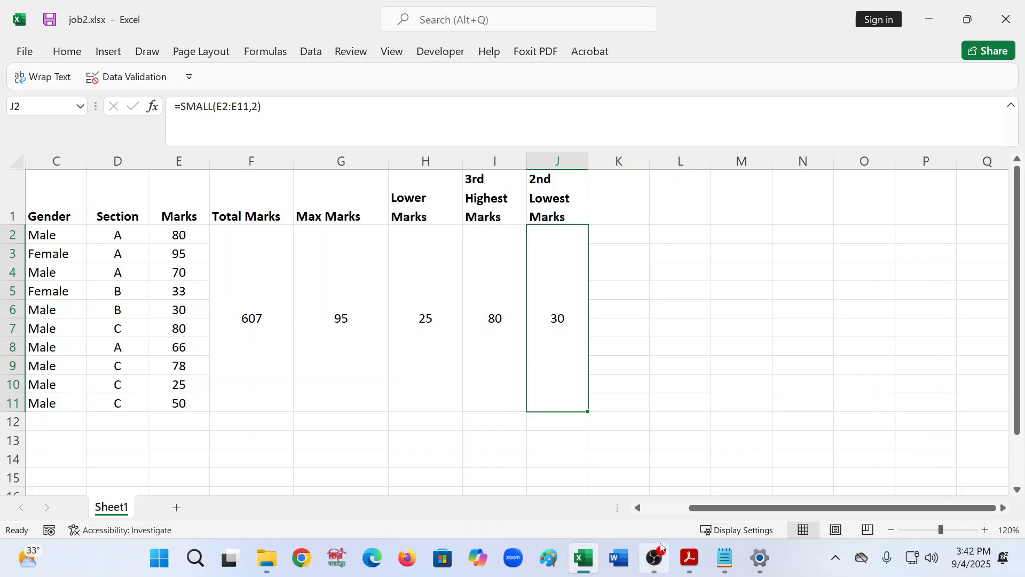
scroll(620, 285, down, 5)
scroll(621, 285, up, 5)
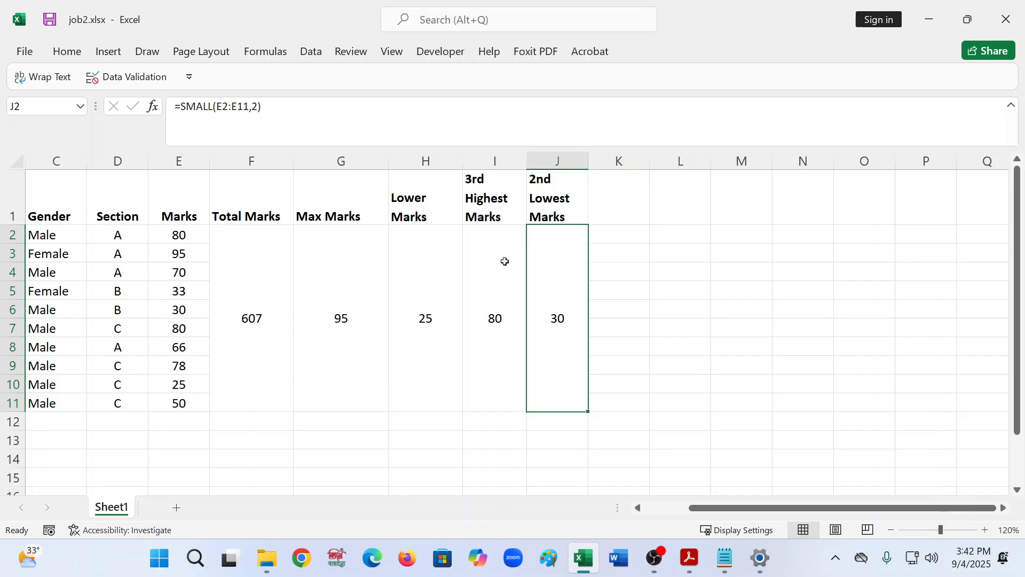
click(689, 559)
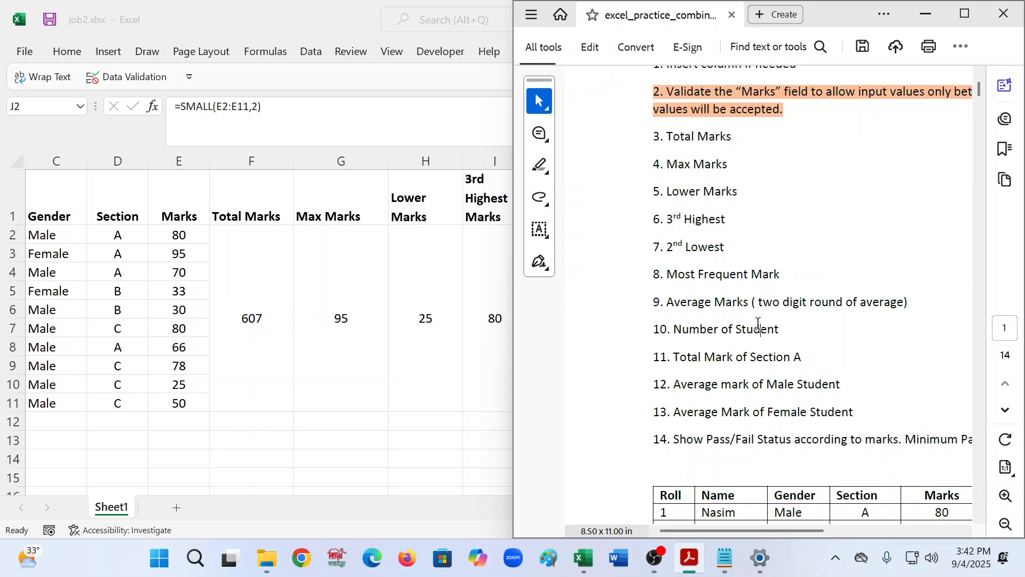
scroll(759, 326, down, 2)
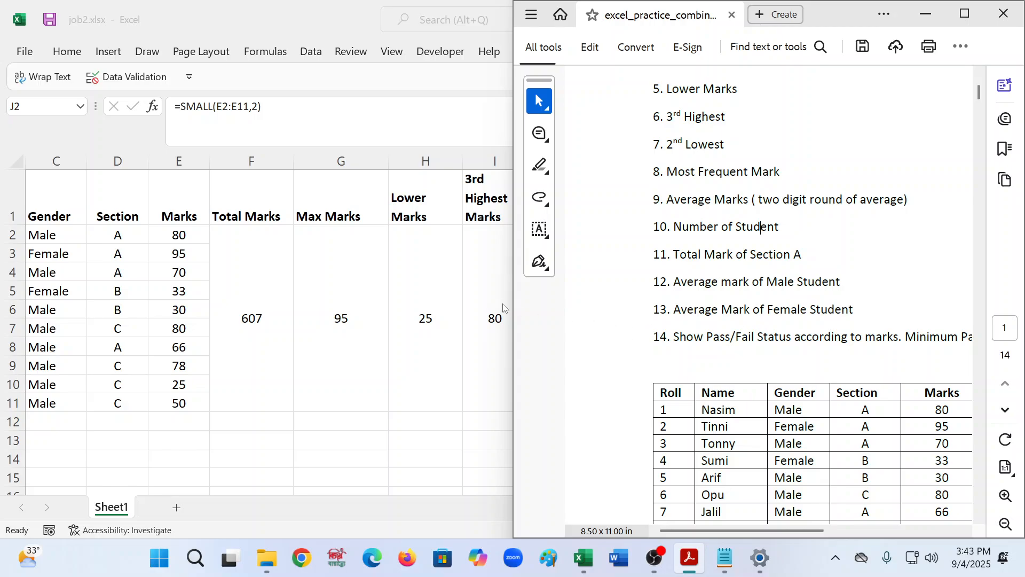
key(alt+Tab)
- Enter the heading Most Frequent Makrs in cell K1
click(597, 207)
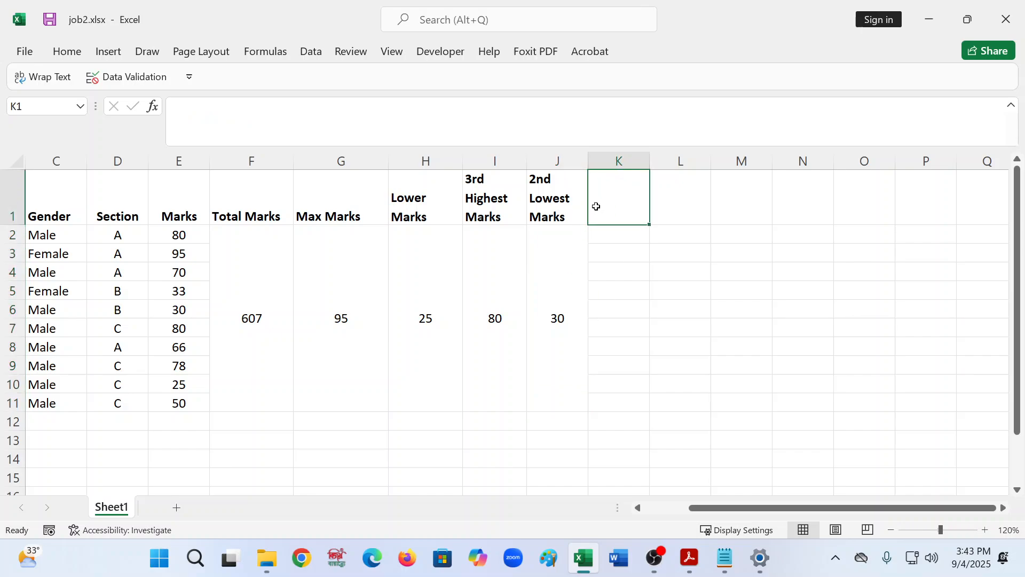
text(mO)
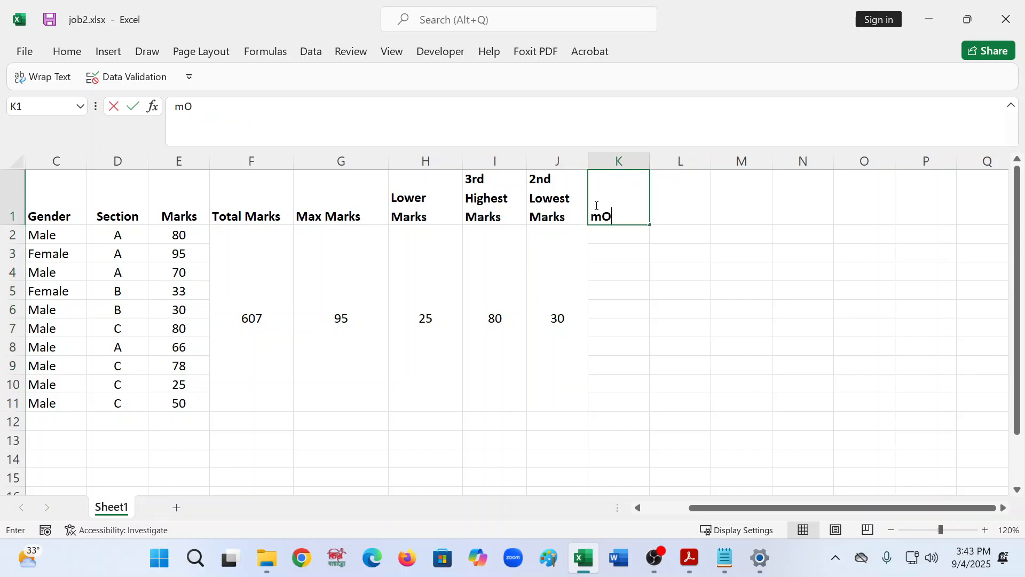
key(BackSpace)
key(BackSpace)
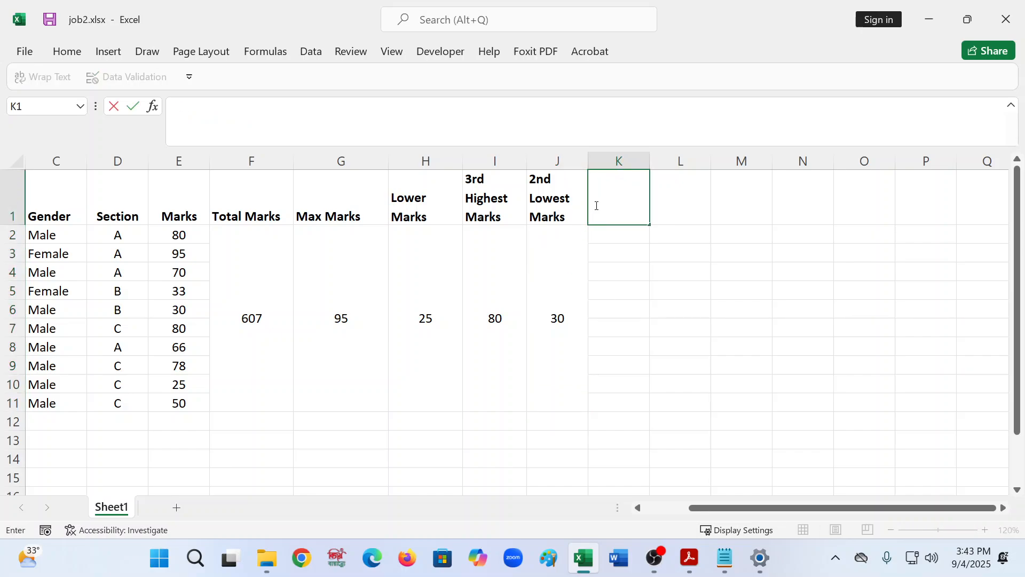
text(Most Freques)
key(BackSpace)
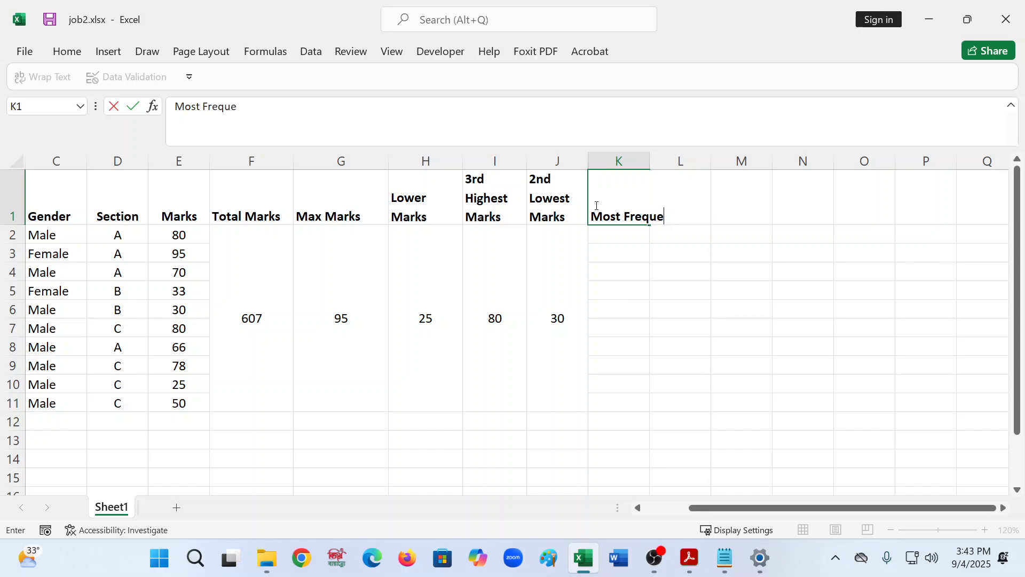
text(nt Makrs)
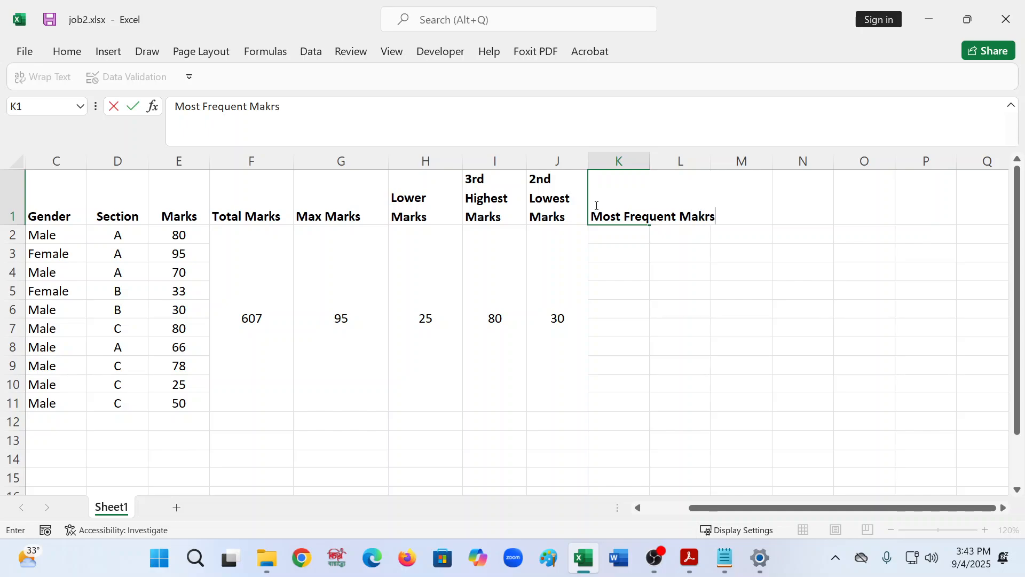
click(647, 350)
- Wrap the text of the K1 heading
click(696, 167)
click(693, 185)
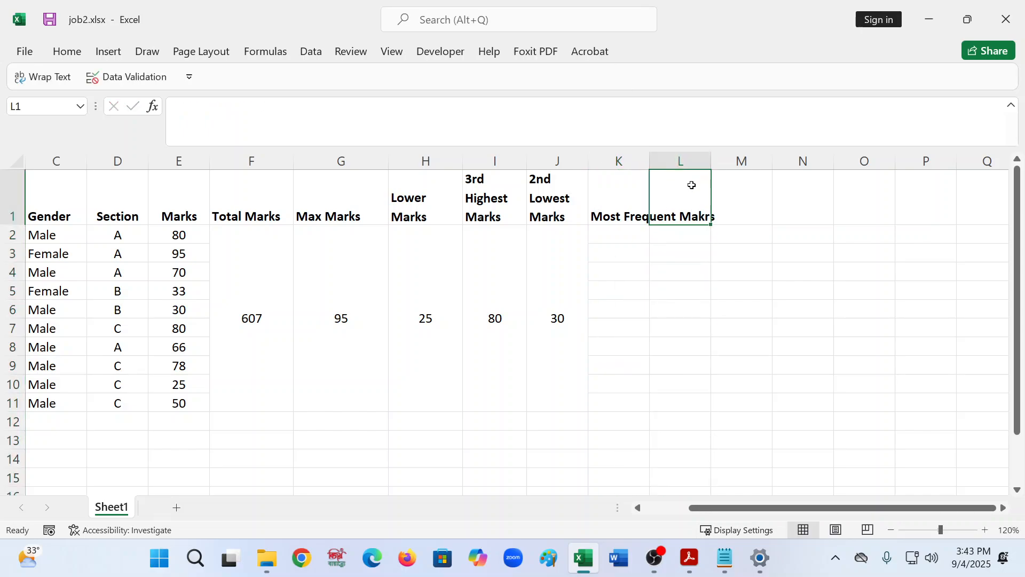
click(604, 182)
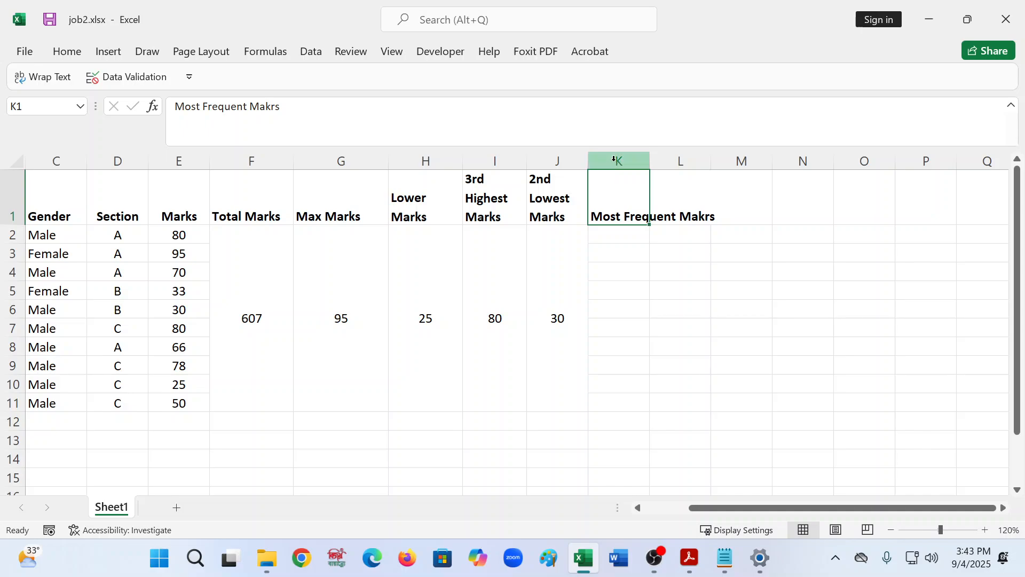
click(43, 76)
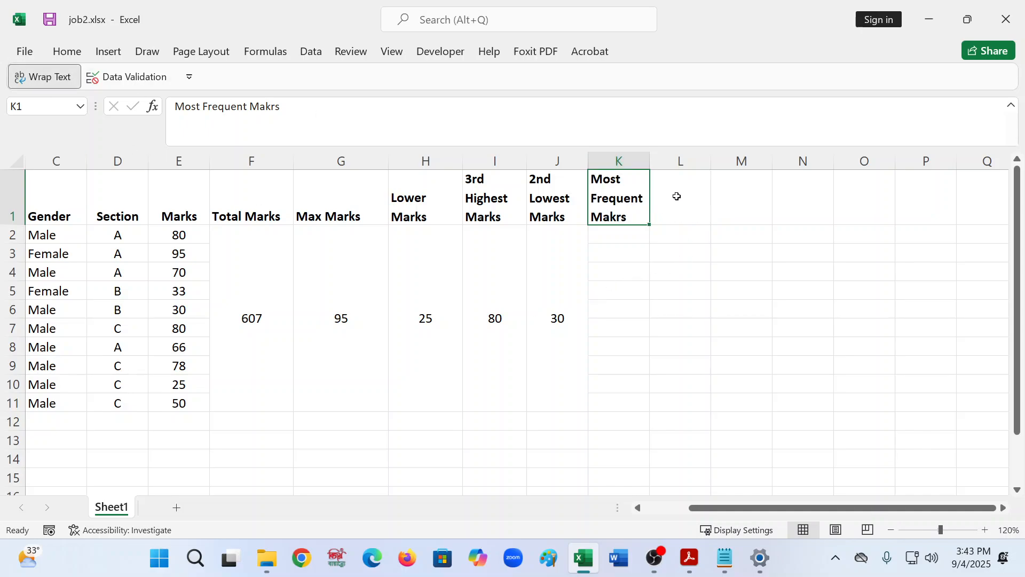
- Enter the heading Average Marks in cell L1 and wrap its text
click(675, 177)
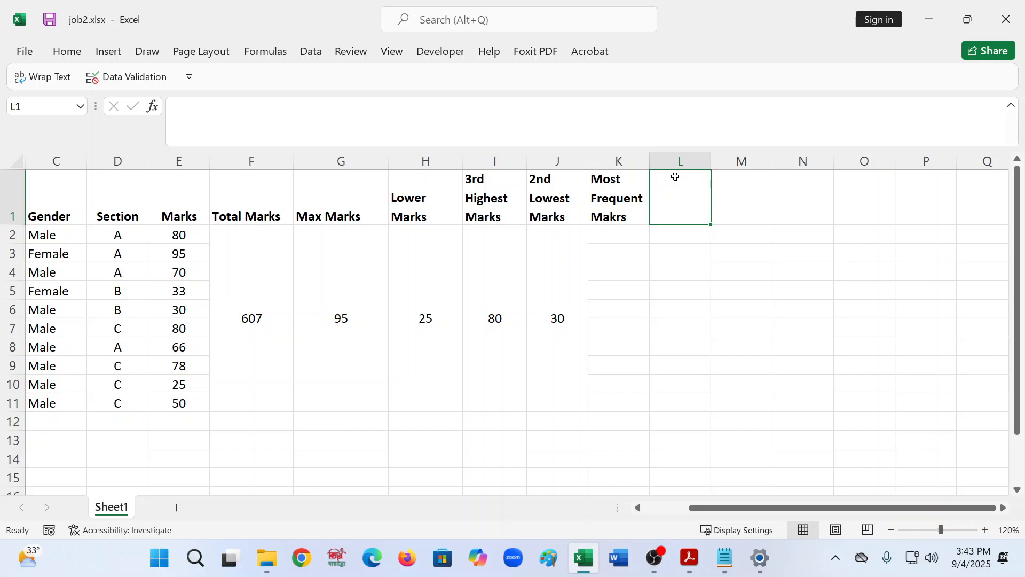
text(Avera)
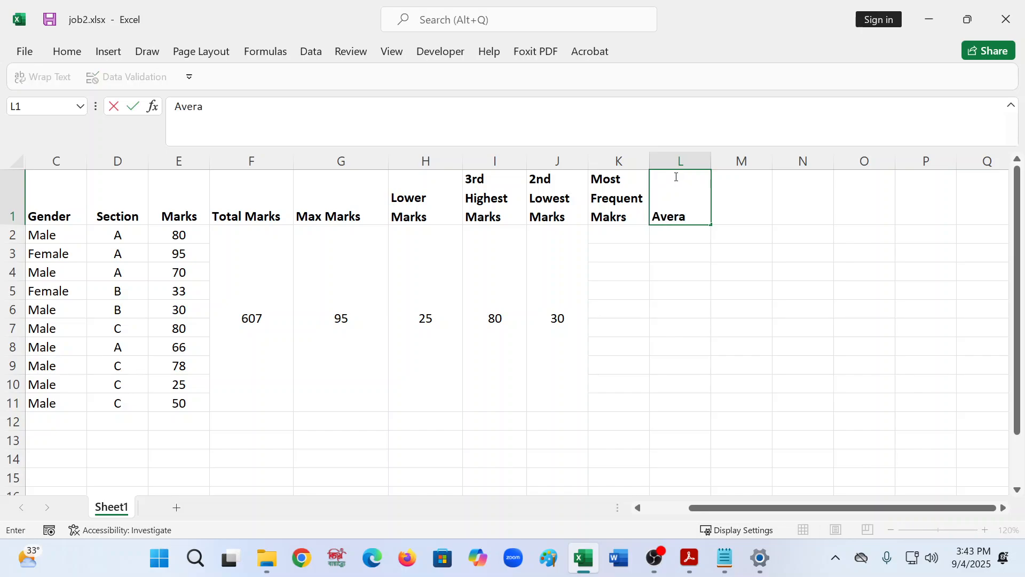
text(ge Ma)
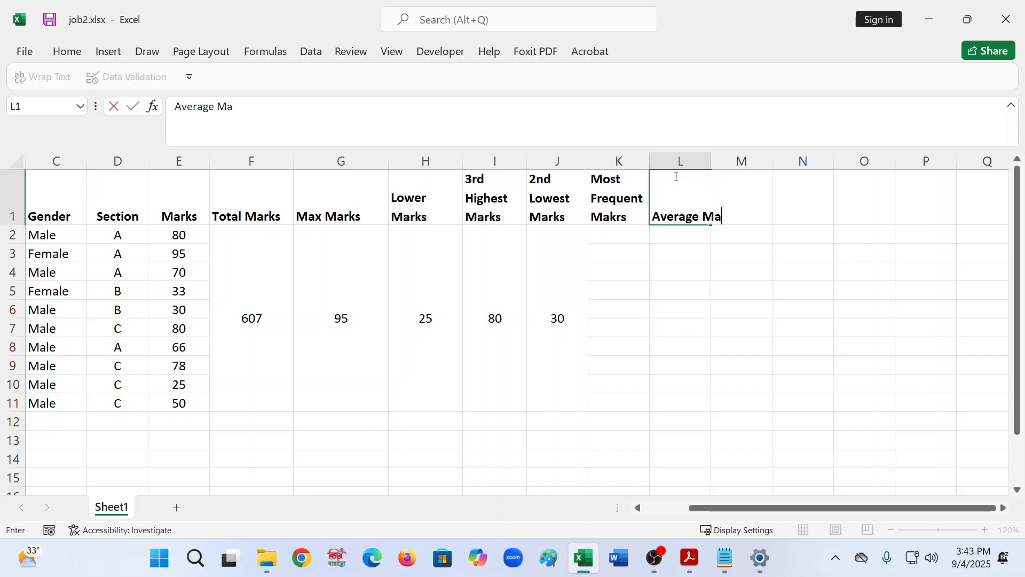
text(rks)
key(Return)
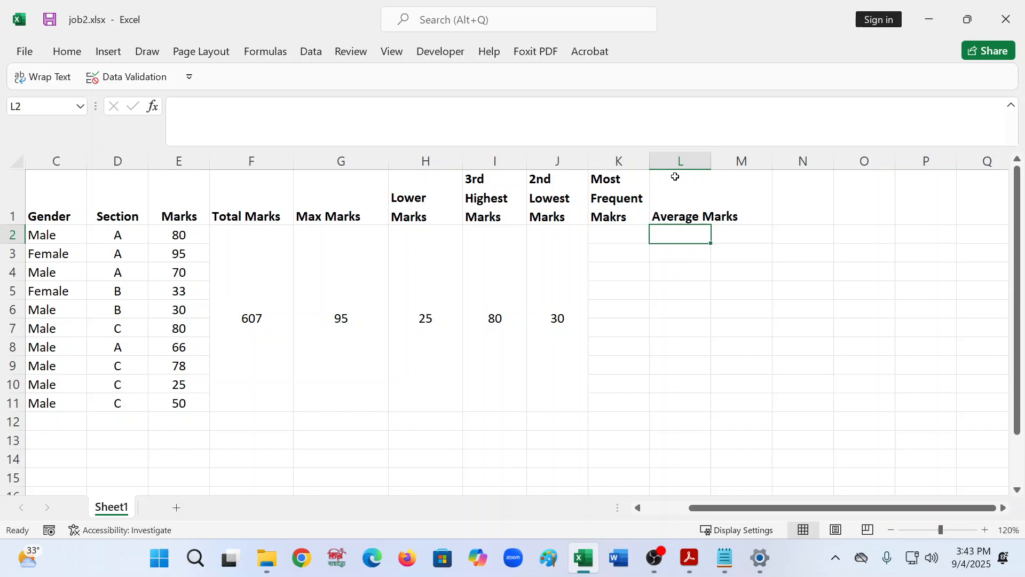
click(675, 197)
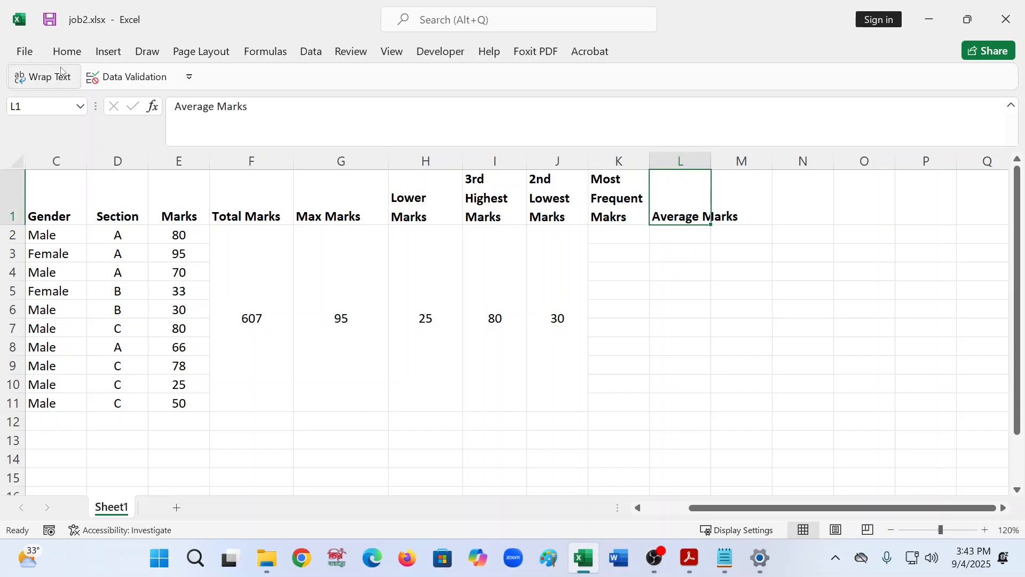
click(43, 76)
- Merge and center cells L2 to L11 for the Average Marks result
click(668, 238)
click(629, 241)
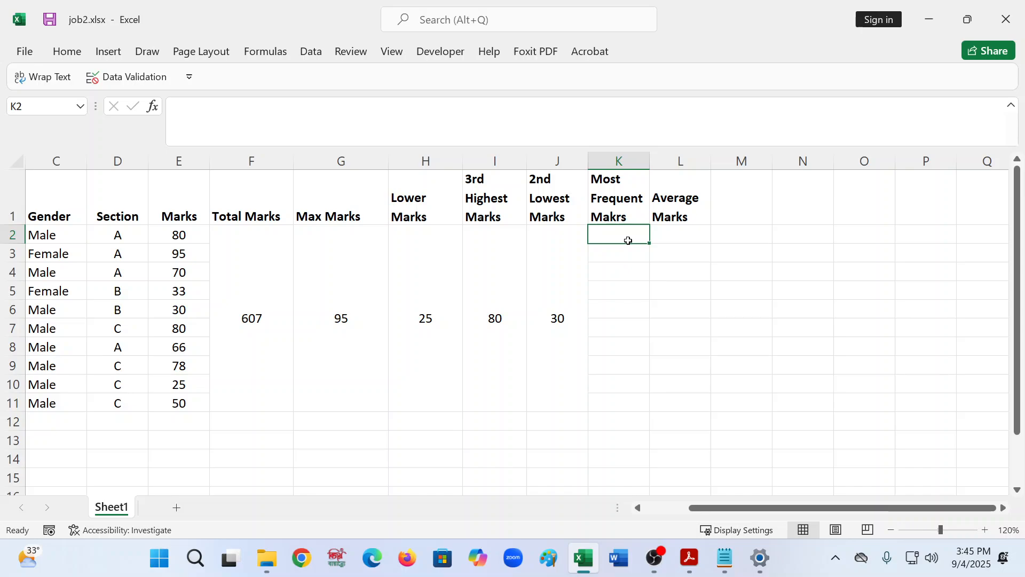
click(669, 238)
key(shift+Down)
key(shift+Down)
key(shift+Down)
key(shift+Down)
key(shift+Down)
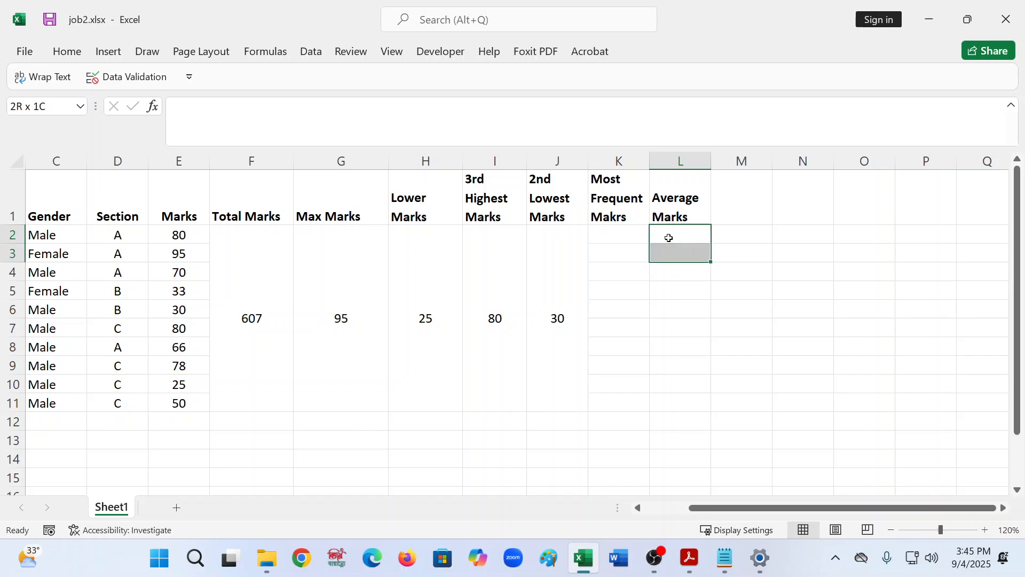
key(shift+Down)
key(shift+Down)
key(shift+Down)
key(shift+Down)
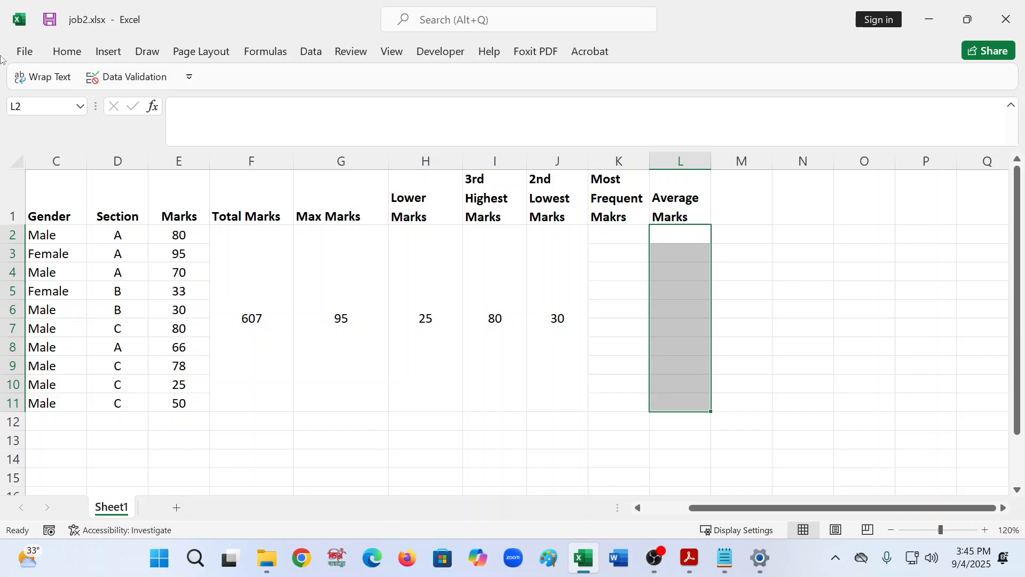
click(67, 51)
click(427, 108)
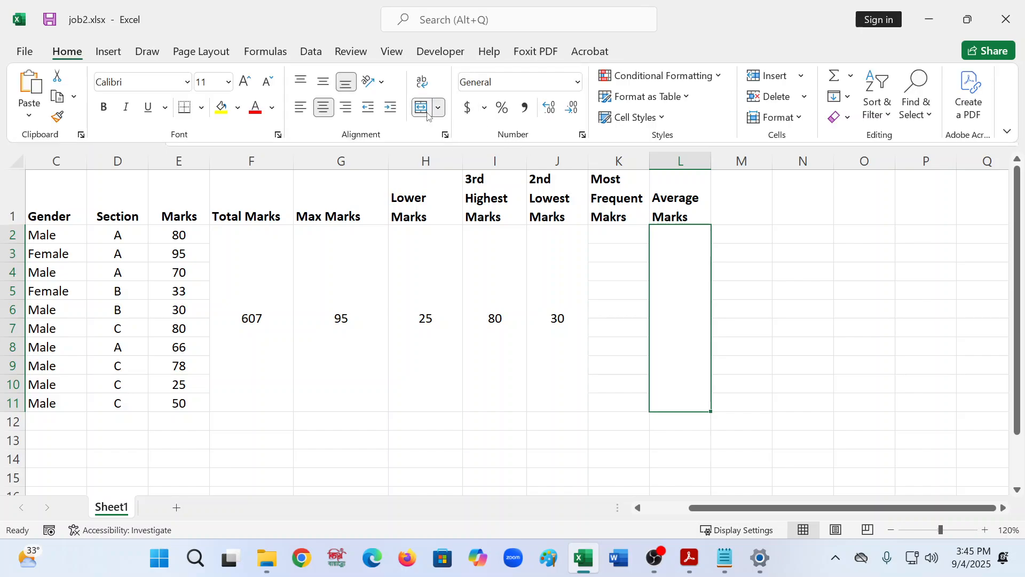
- Enter a formula in the merged Average Marks cell adding E2 through E11 and dividing by 10
click(678, 371)
click(209, 120)
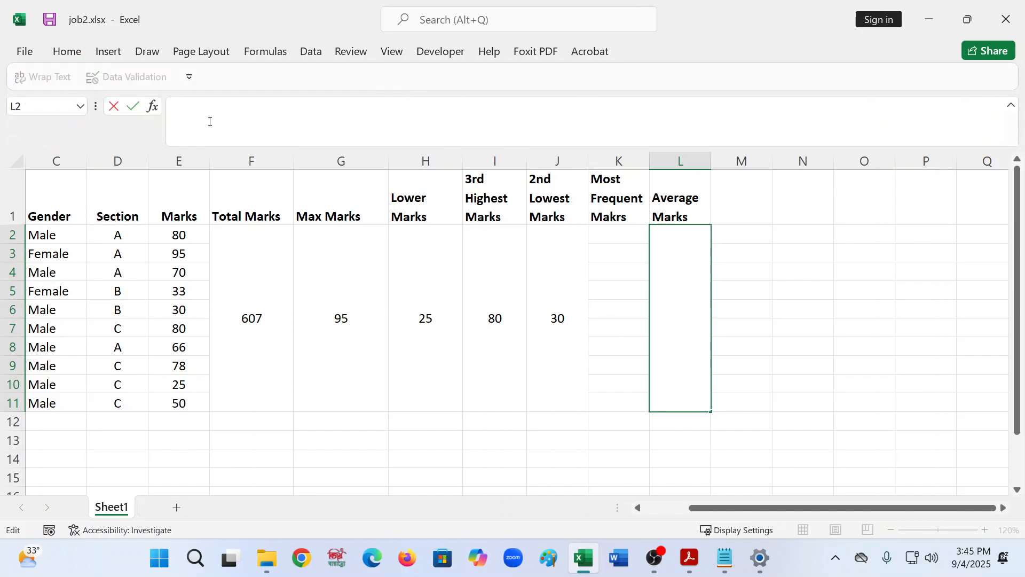
text(=()
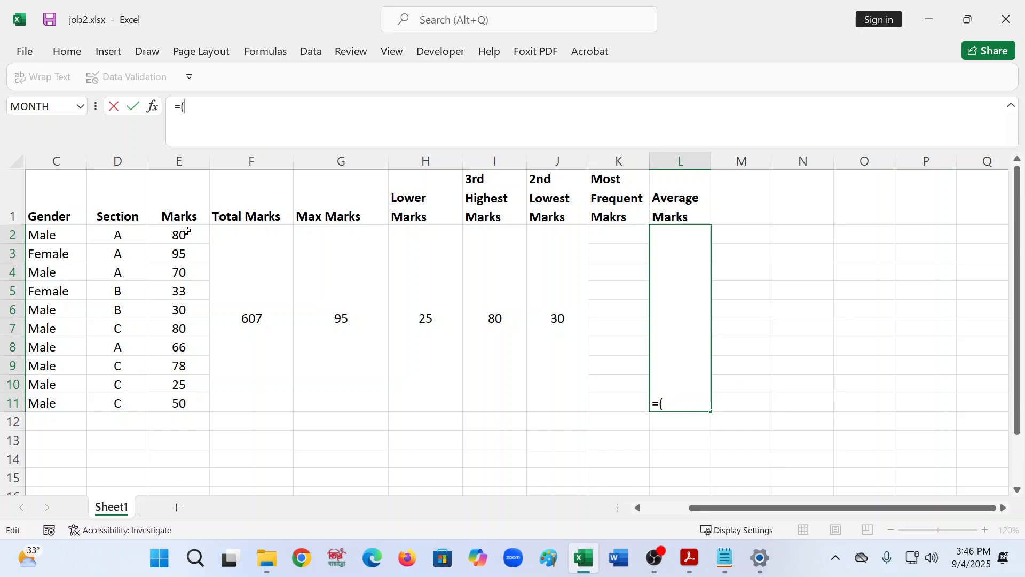
click(184, 235)
text(+)
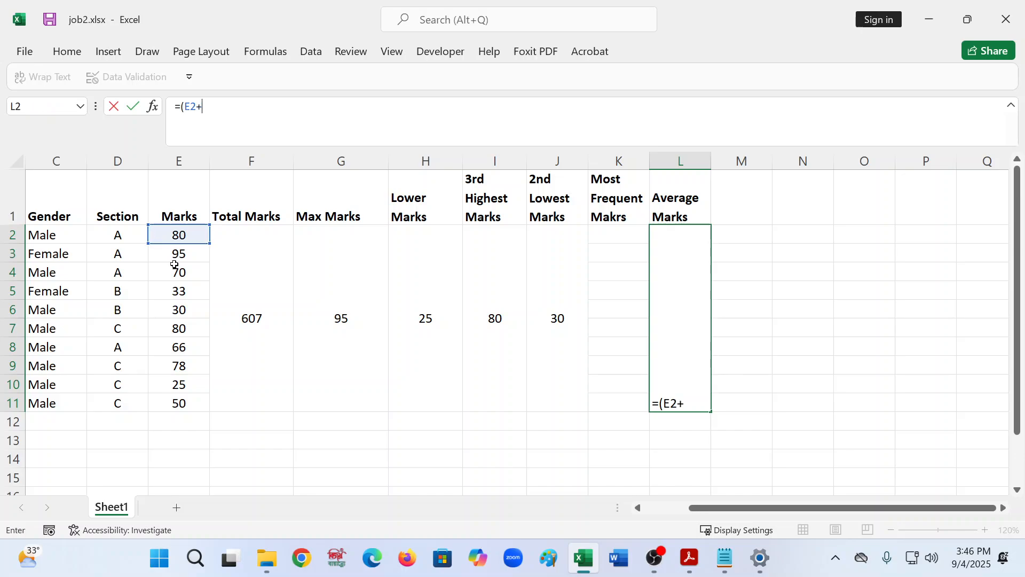
click(175, 255)
text(+)
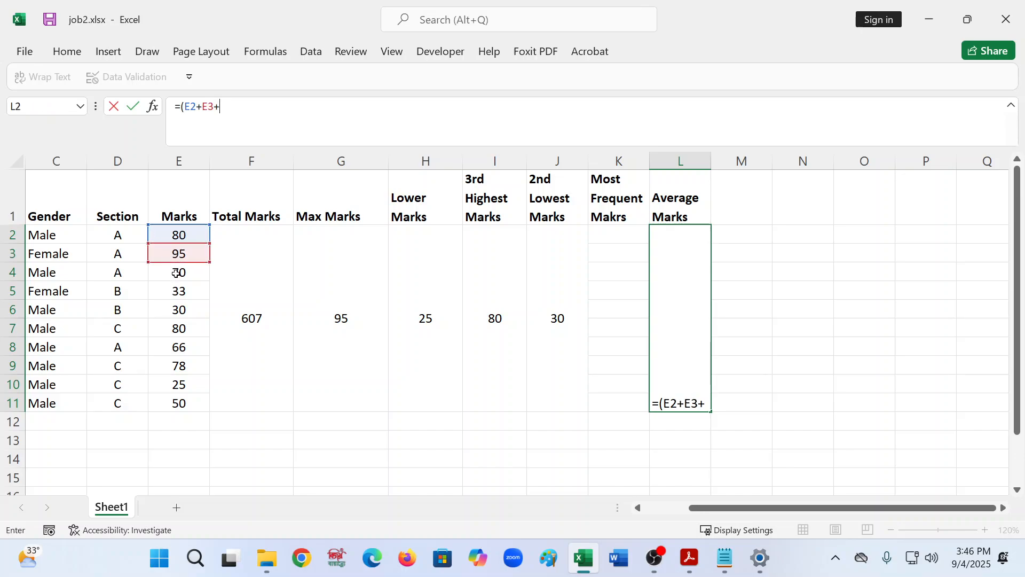
click(176, 273)
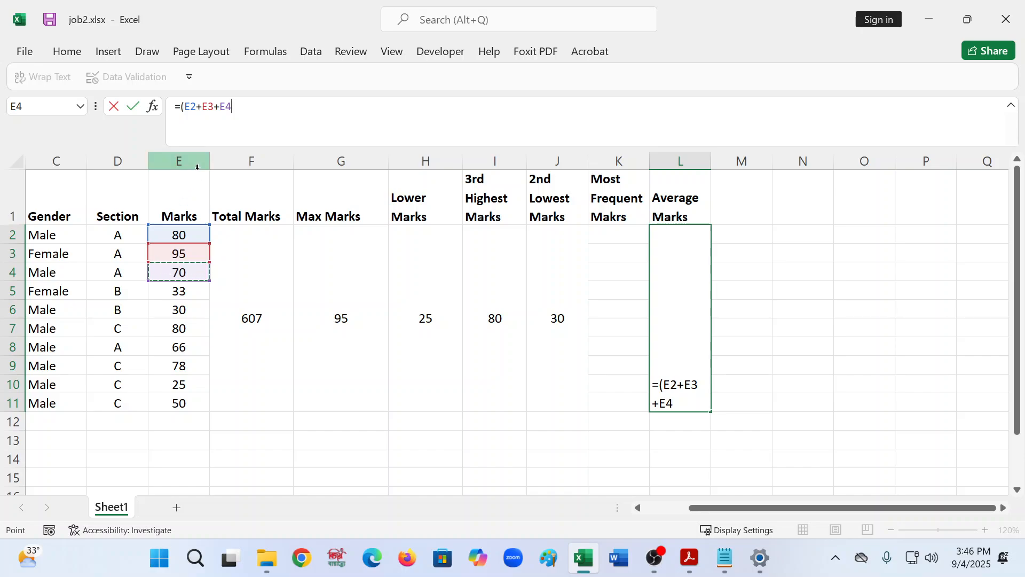
text(+)
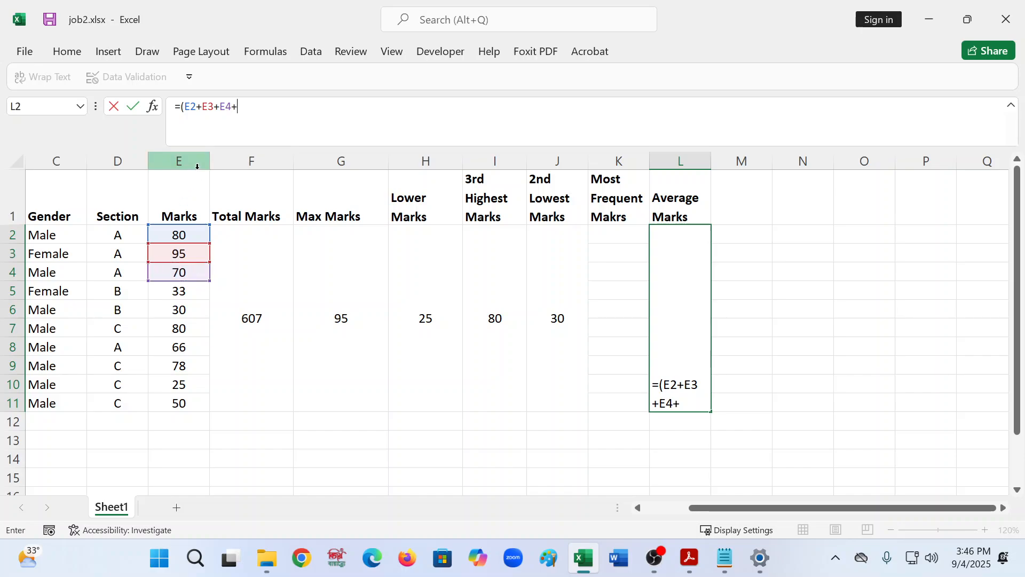
click(182, 293)
text(+)
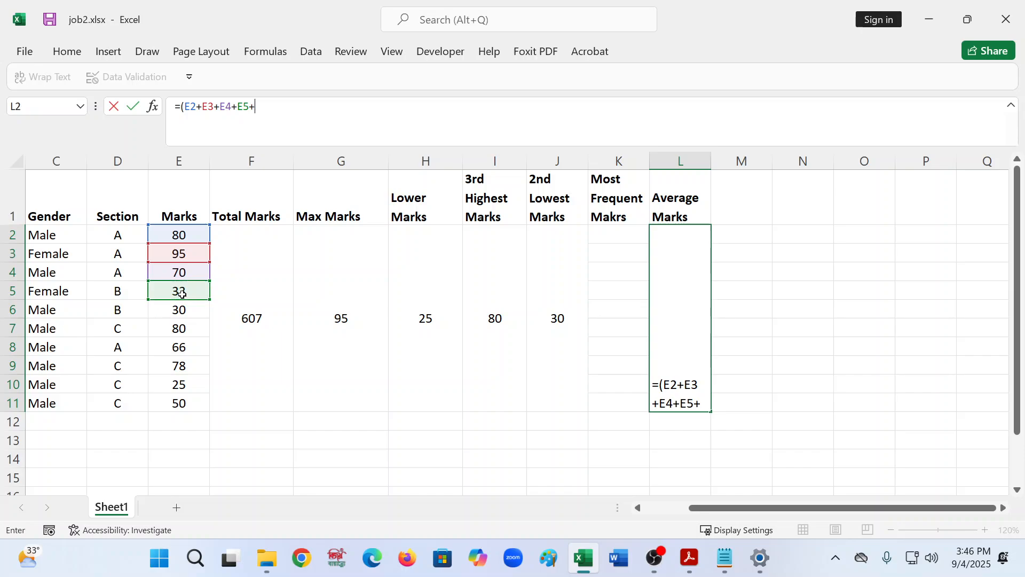
click(182, 311)
text(+)
click(180, 329)
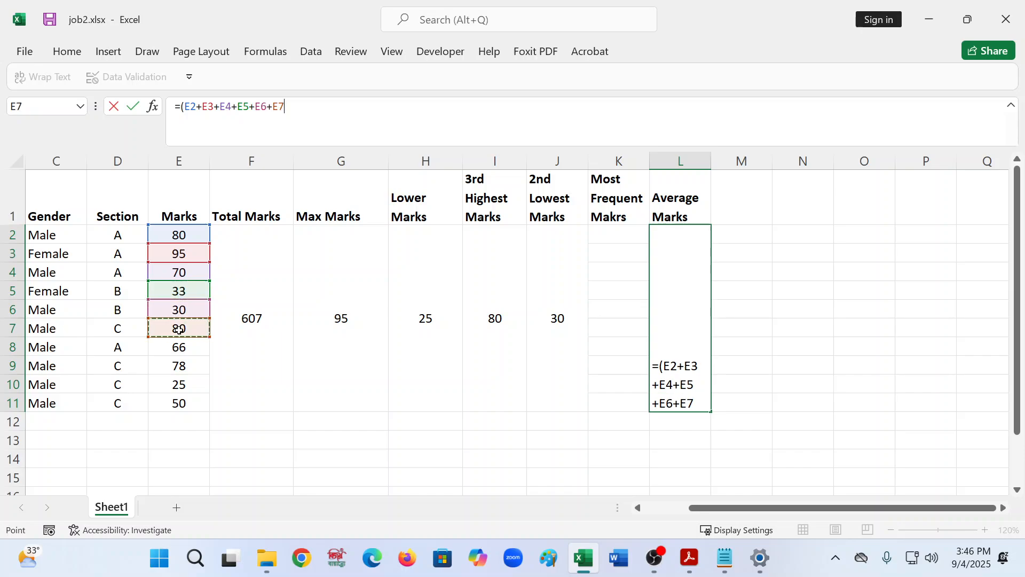
text(+)
click(176, 349)
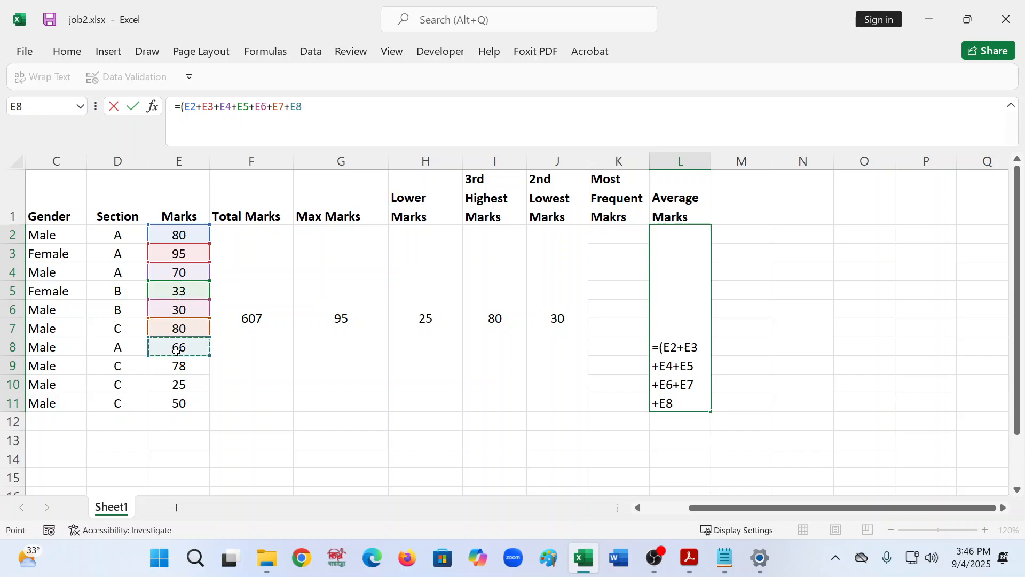
text(+)
click(178, 365)
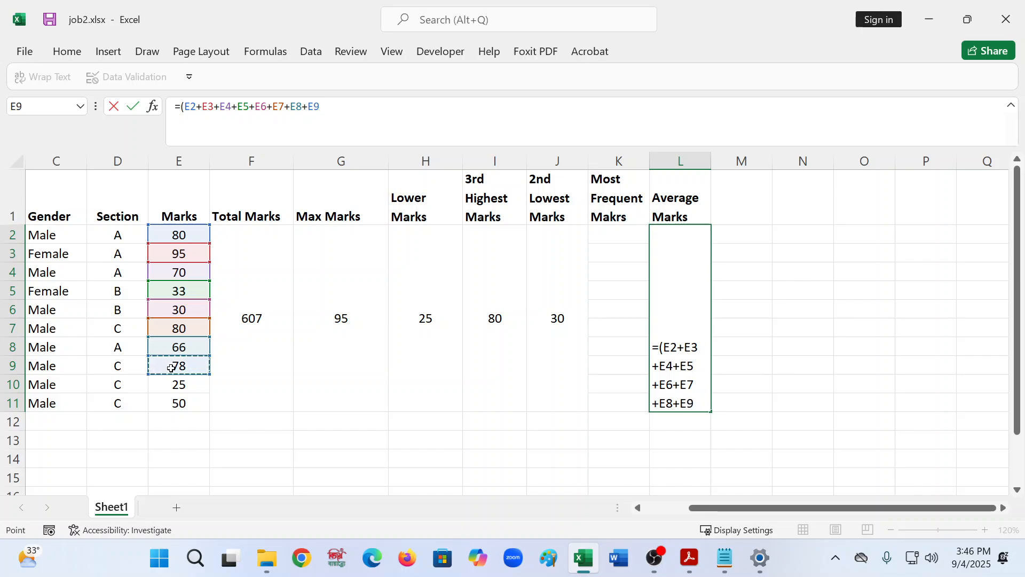
text(+)
click(174, 385)
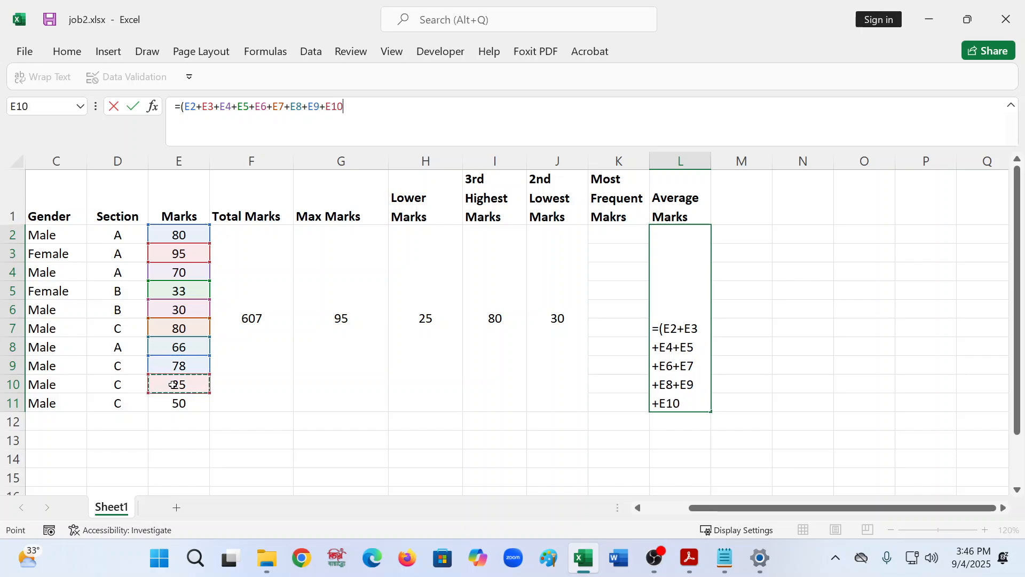
text(+)
click(173, 408)
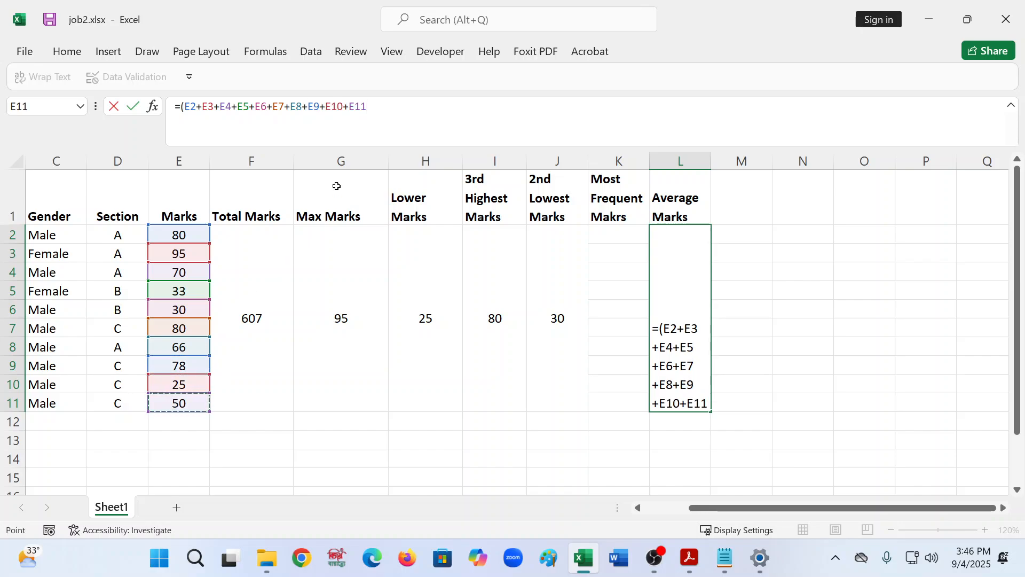
text())
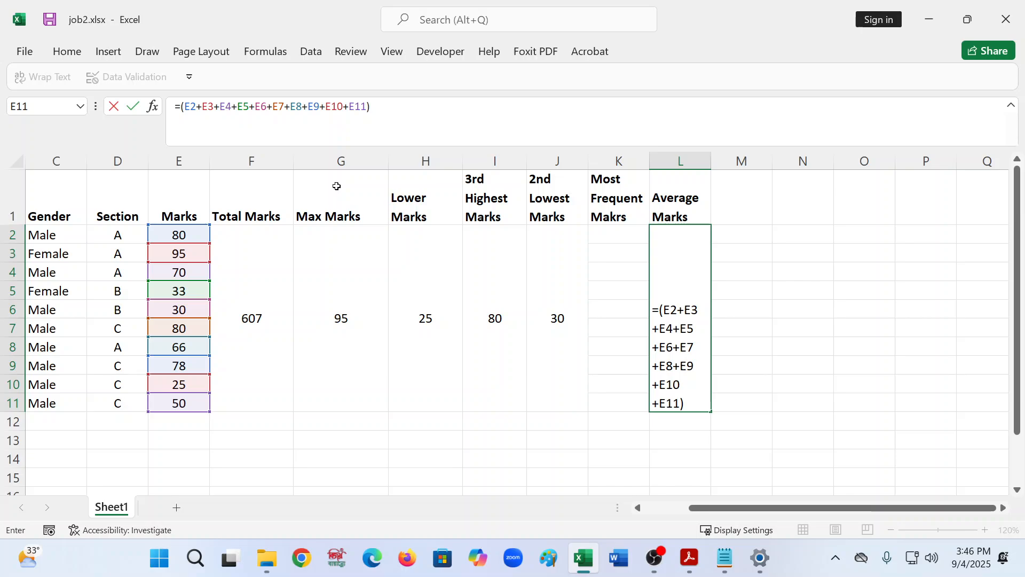
text(/10)
key(Return)
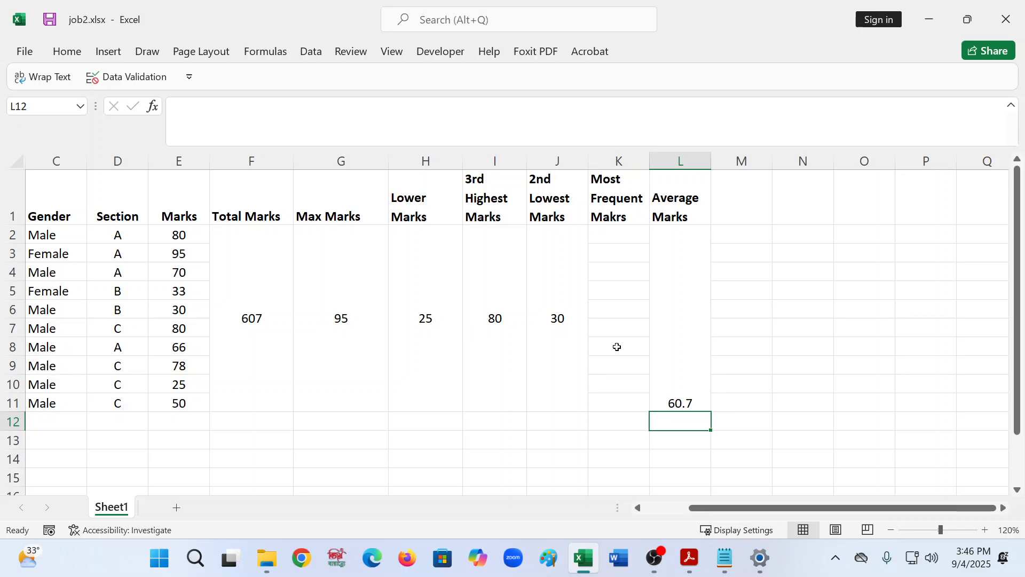
- Replace the Average Marks formula with =AVERAGE(E2:E11)
click(676, 353)
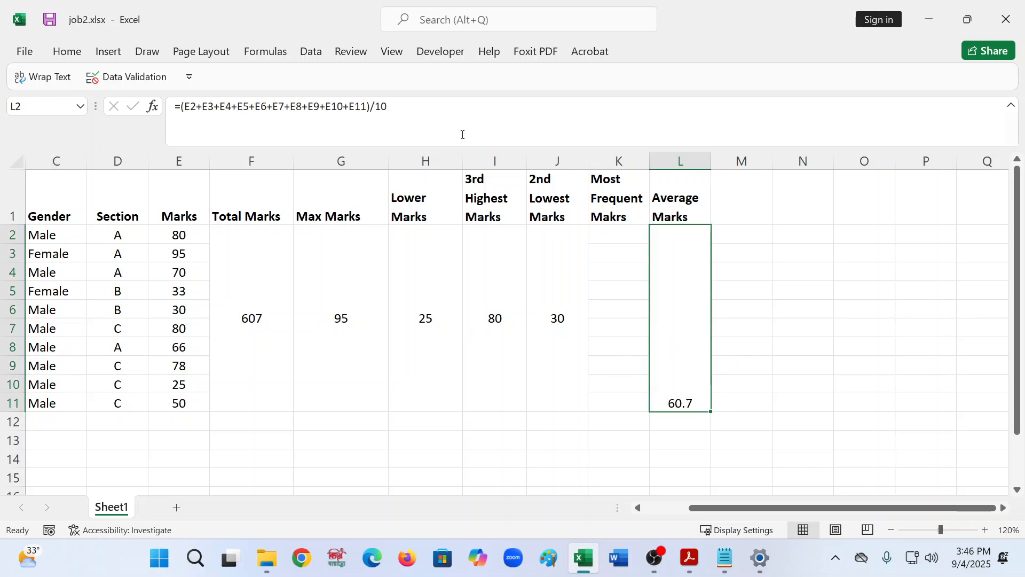
drag(462, 134, 179, 108)
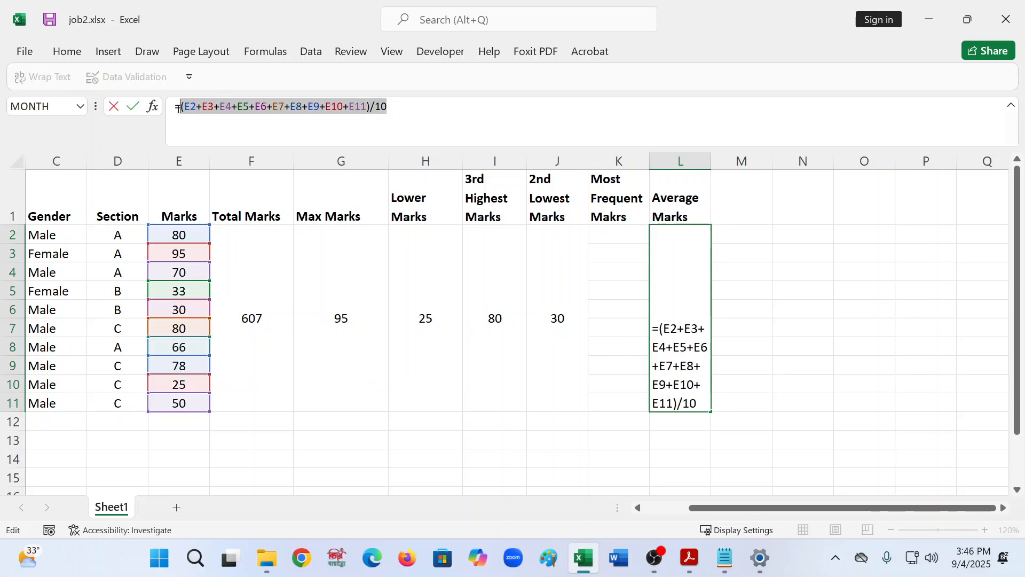
key(BackSpace)
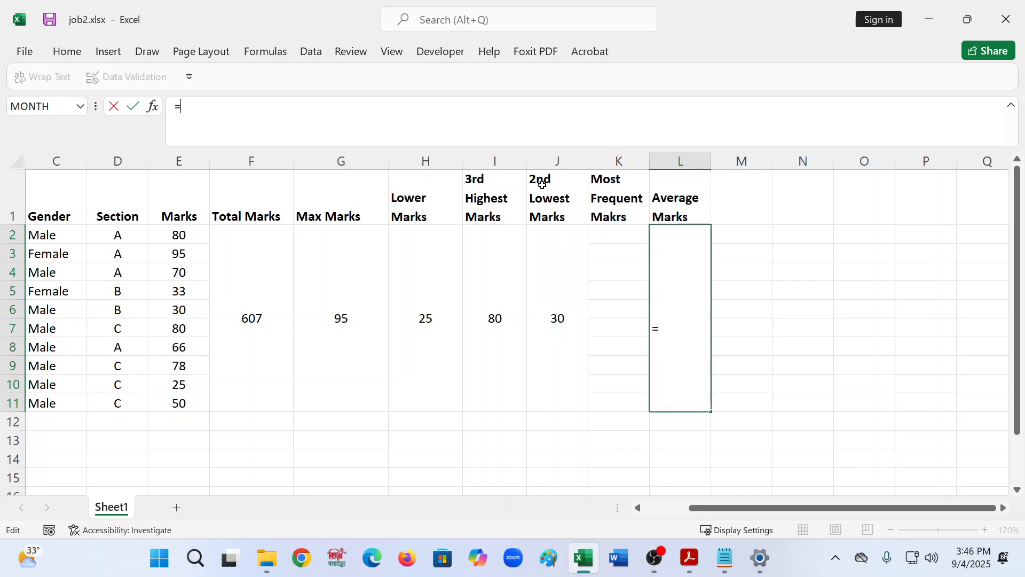
text(av)
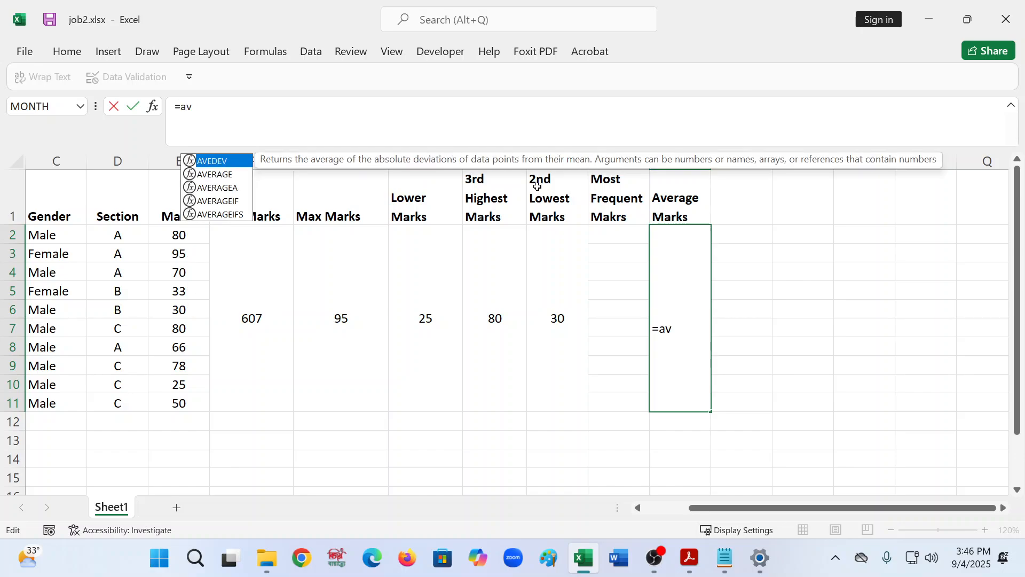
key(Down)
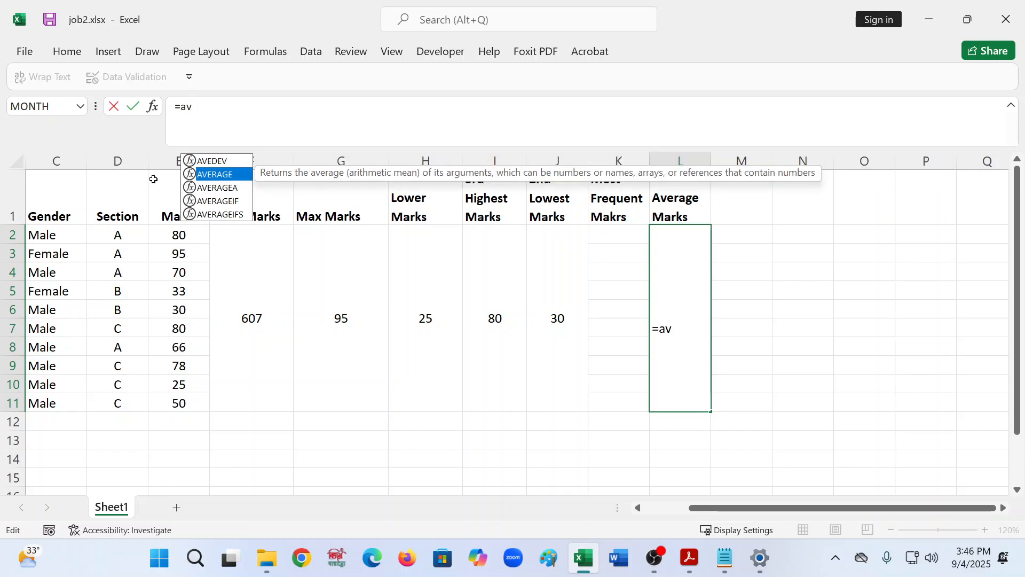
key(Tab)
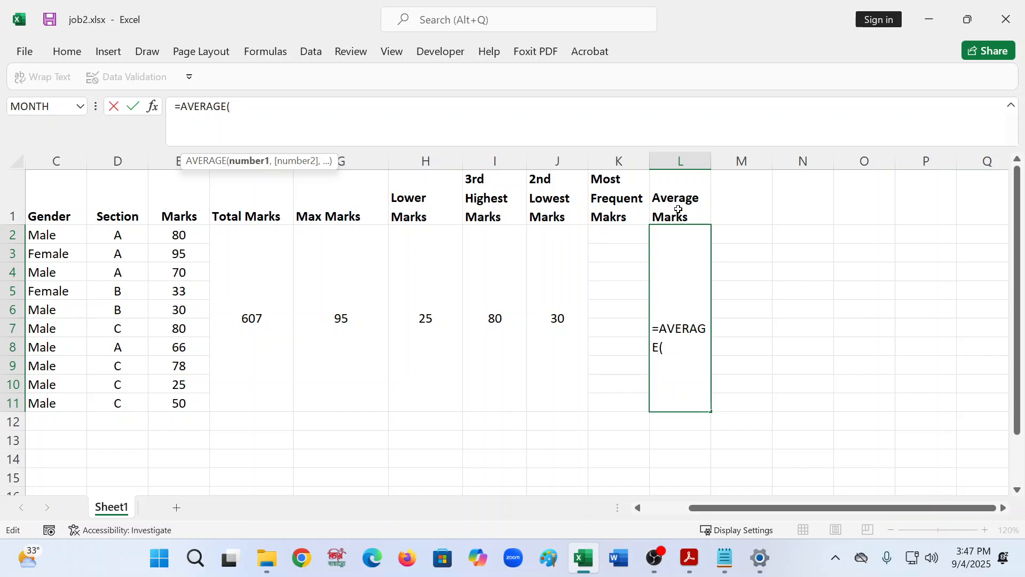
click(194, 238)
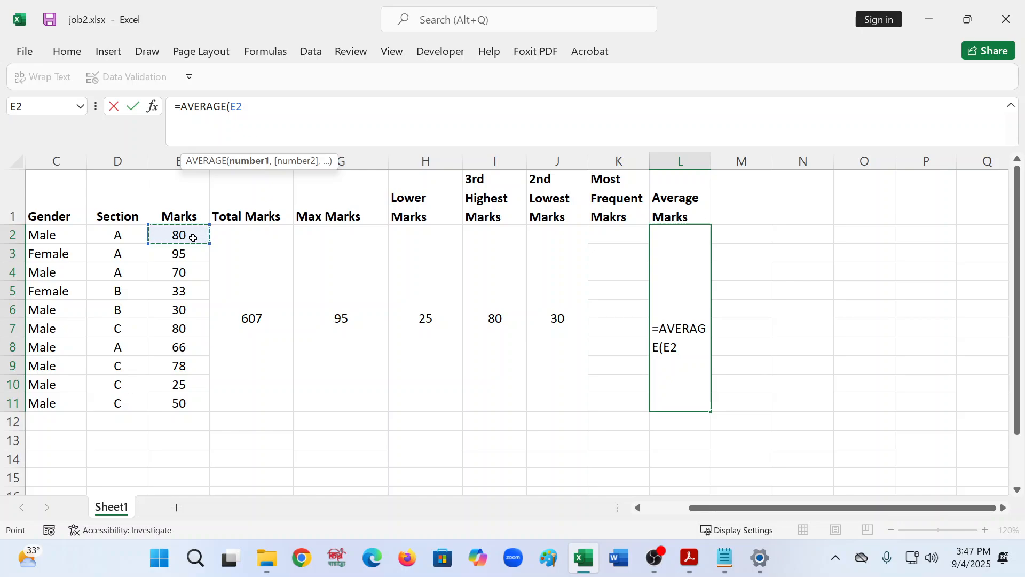
text(,)
click(185, 254)
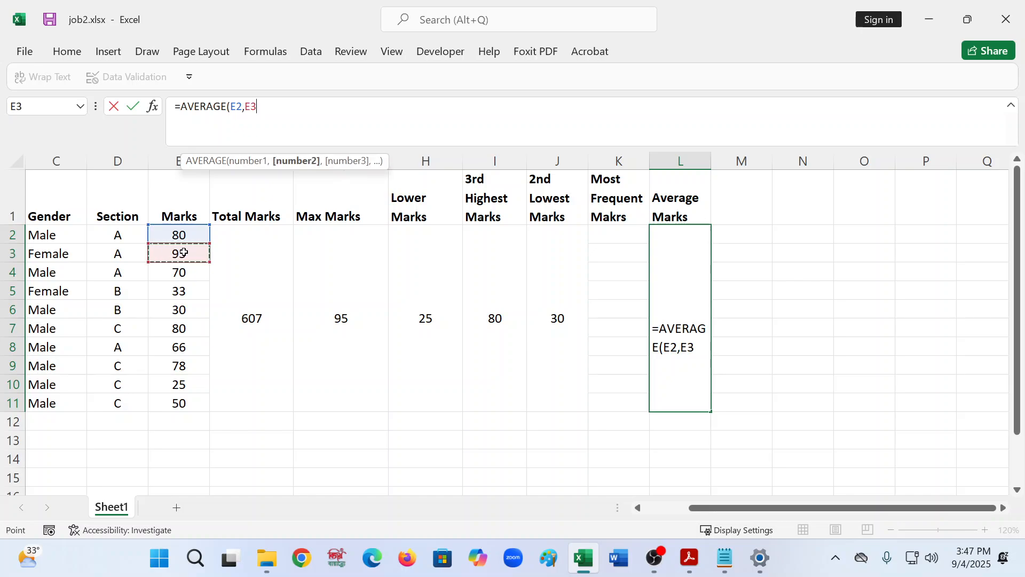
text(,)
click(195, 276)
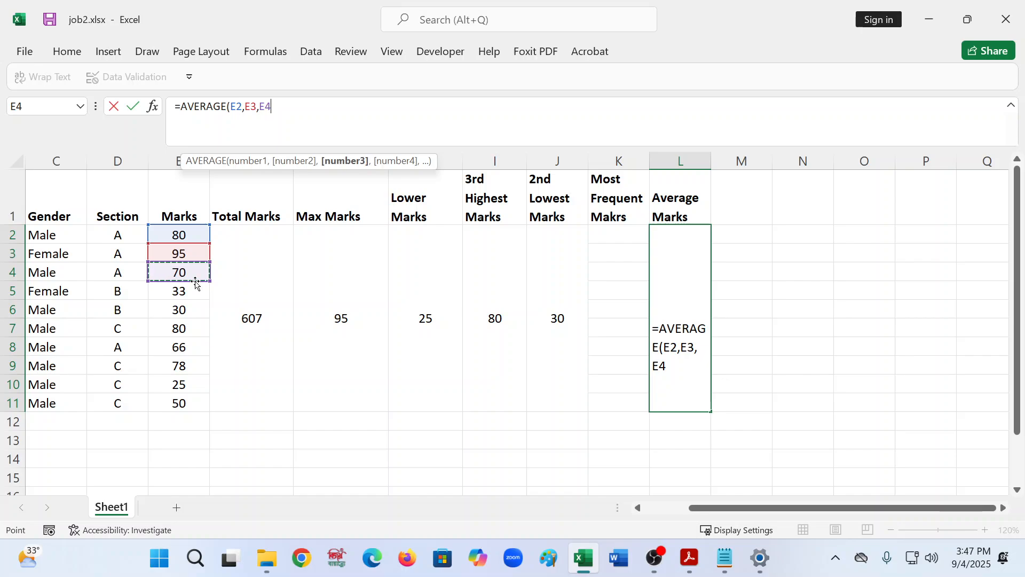
key(BackSpace)
key(BackSpace)
key(BackSpace)
key(BackSpace)
key(BackSpace)
key(BackSpace)
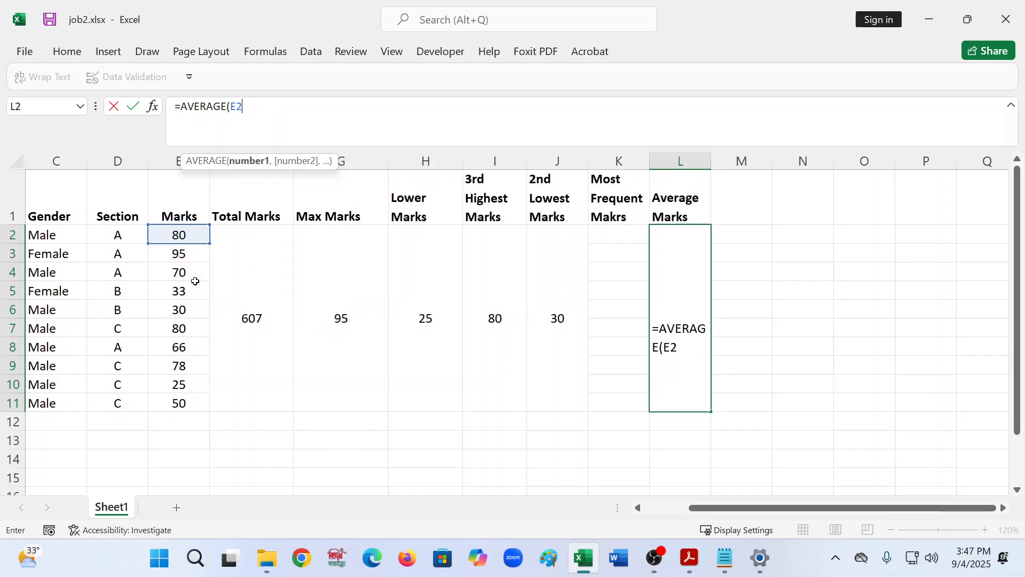
text(:)
drag(209, 237, 213, 409)
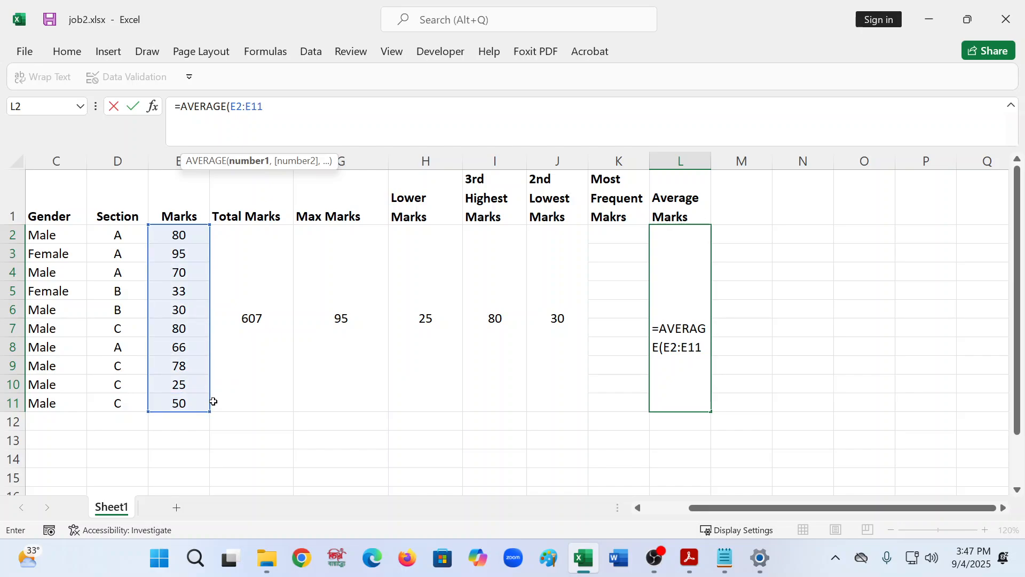
text())
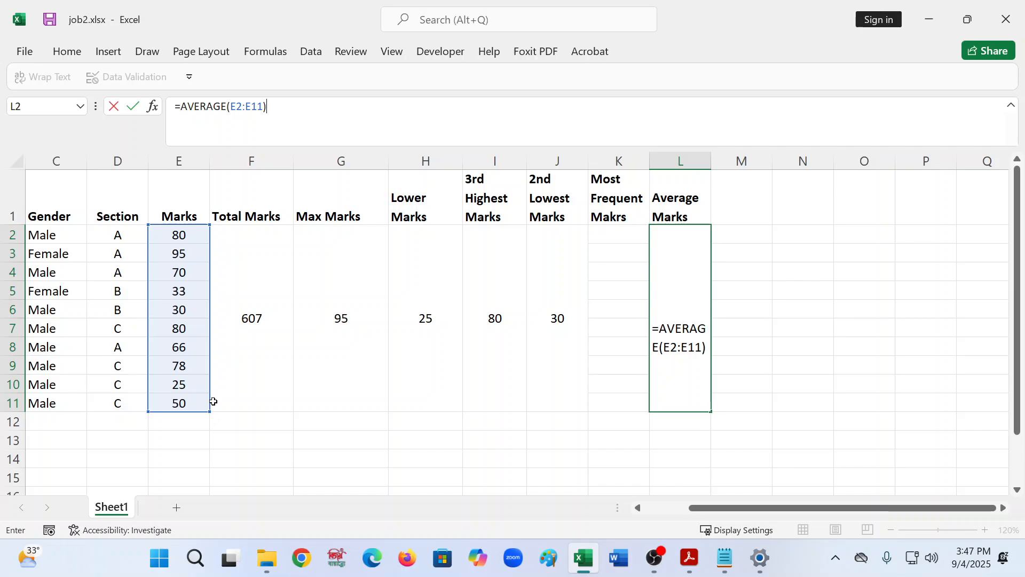
key(Return)
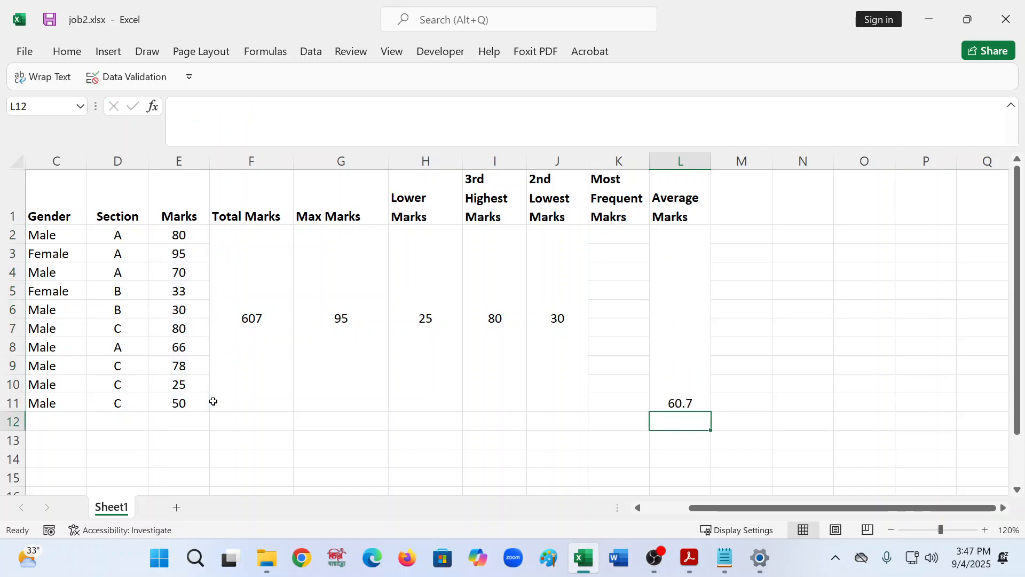
- Center the average result vertically in its merged cell
click(694, 337)
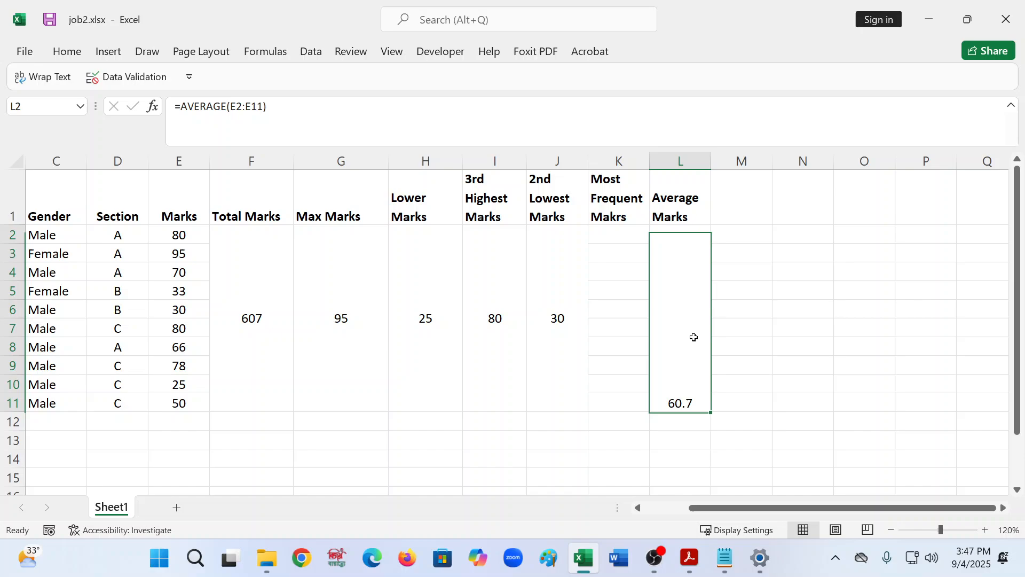
click(67, 52)
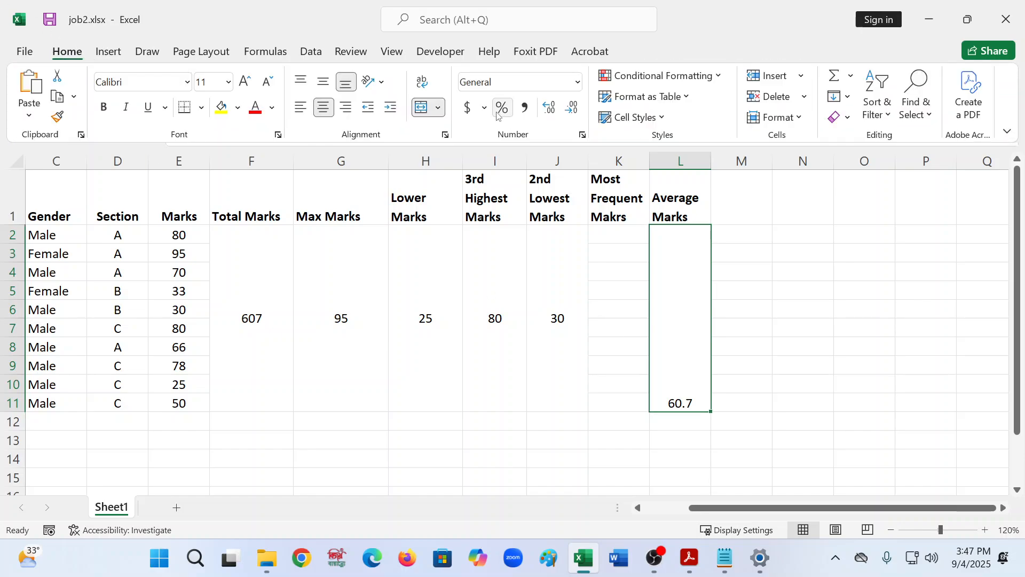
click(324, 83)
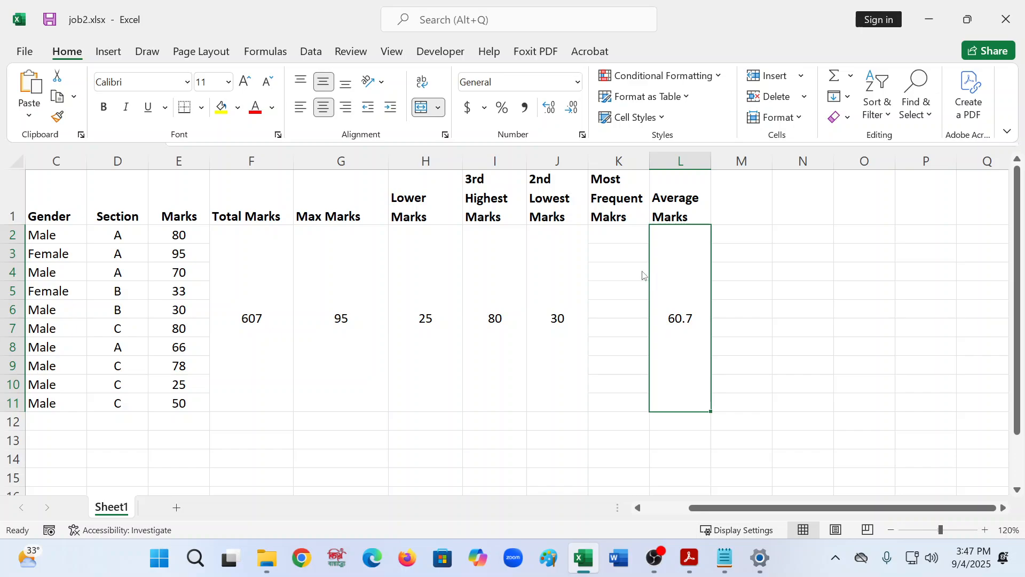
- Merge and center cells K2 to K11 for the Most Frequent Marks result
key(ctrl+F1)
click(609, 235)
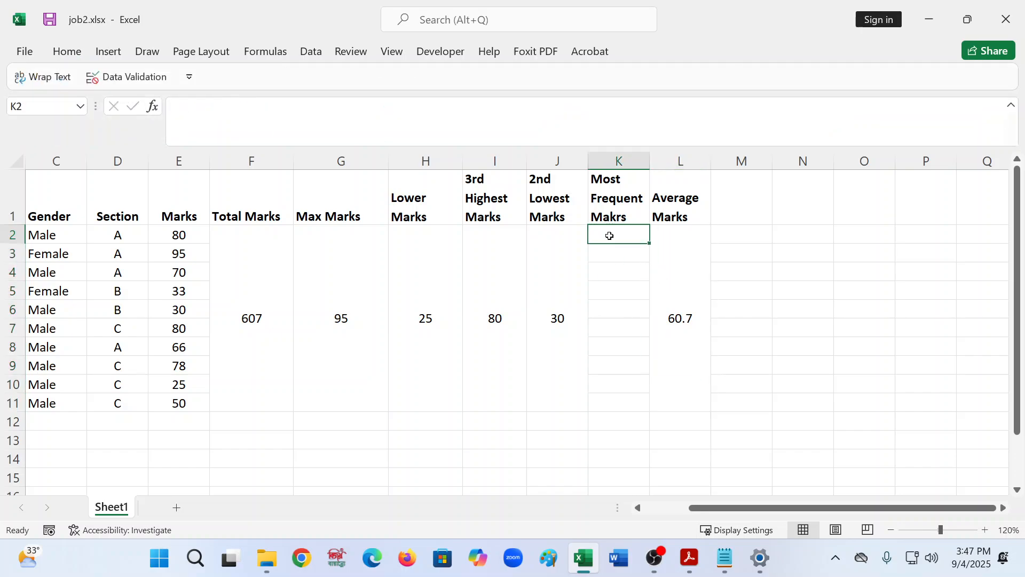
key(shift+Down)
key(shift+Down)
key(shift+Down)
key(shift+Down)
key(shift+Down)
key(shift+Down)
key(shift+Down)
key(shift+Down)
key(shift+Down)
key(shift+Down)
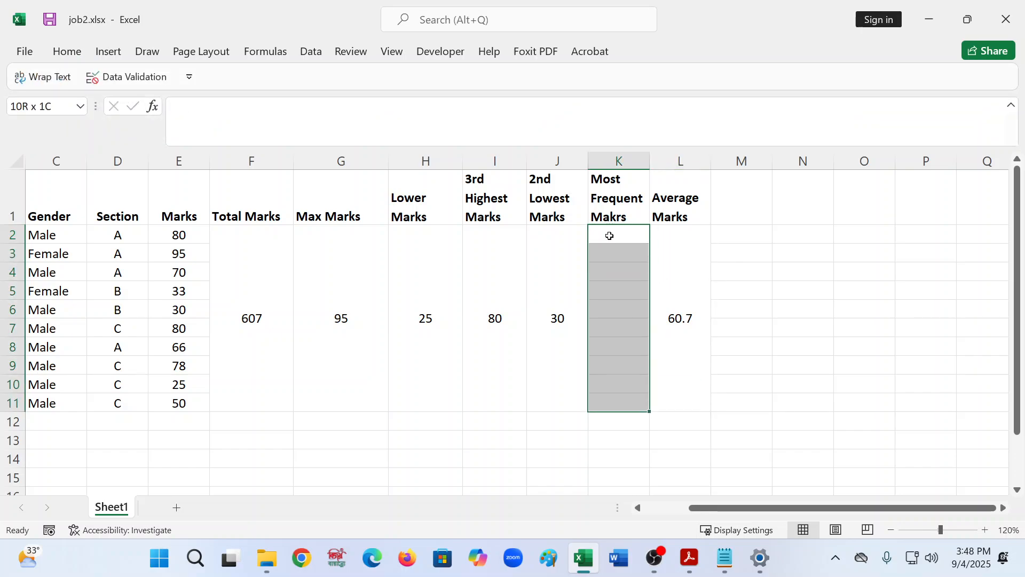
key(shift+Up)
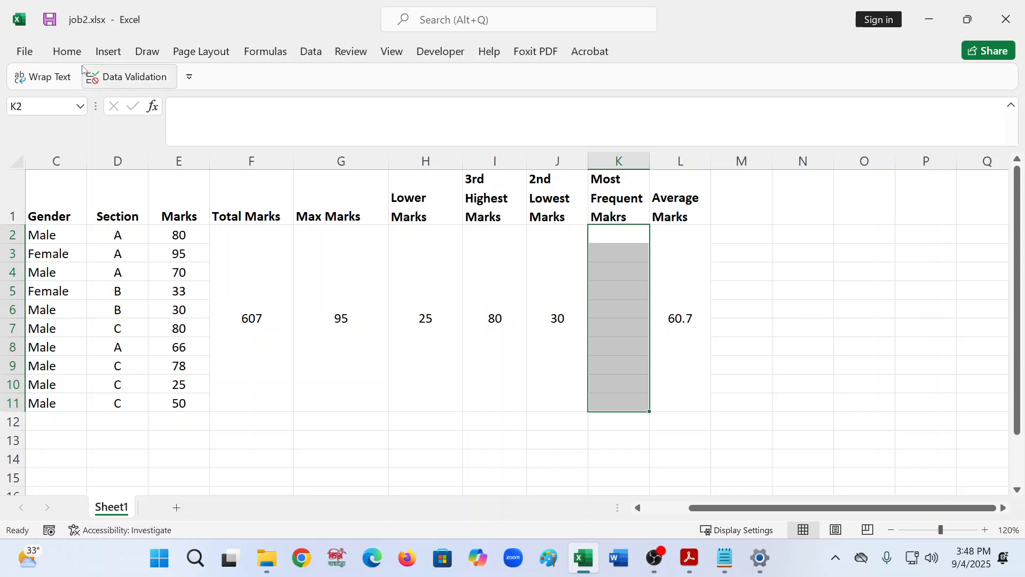
click(38, 51)
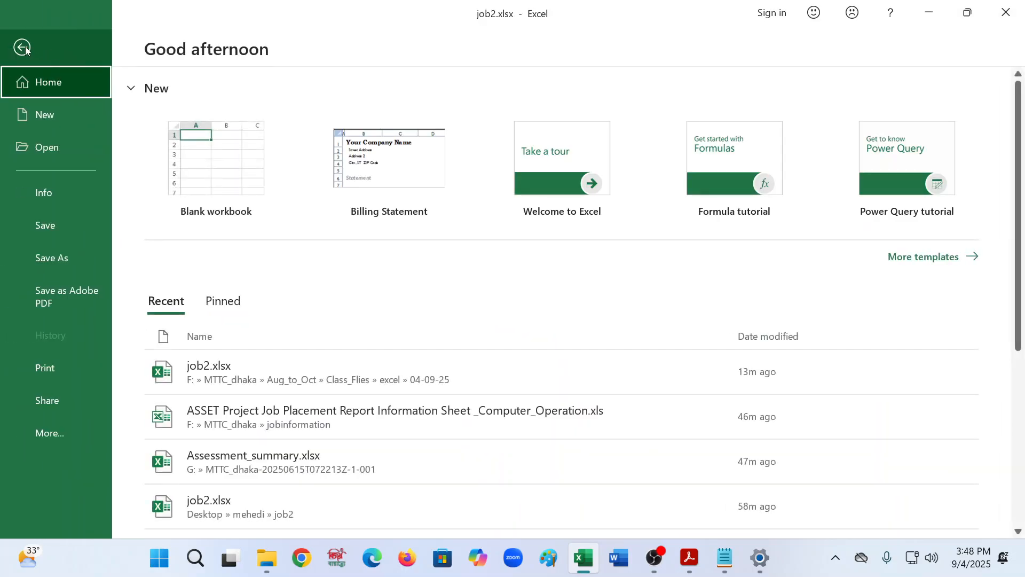
key(Escape)
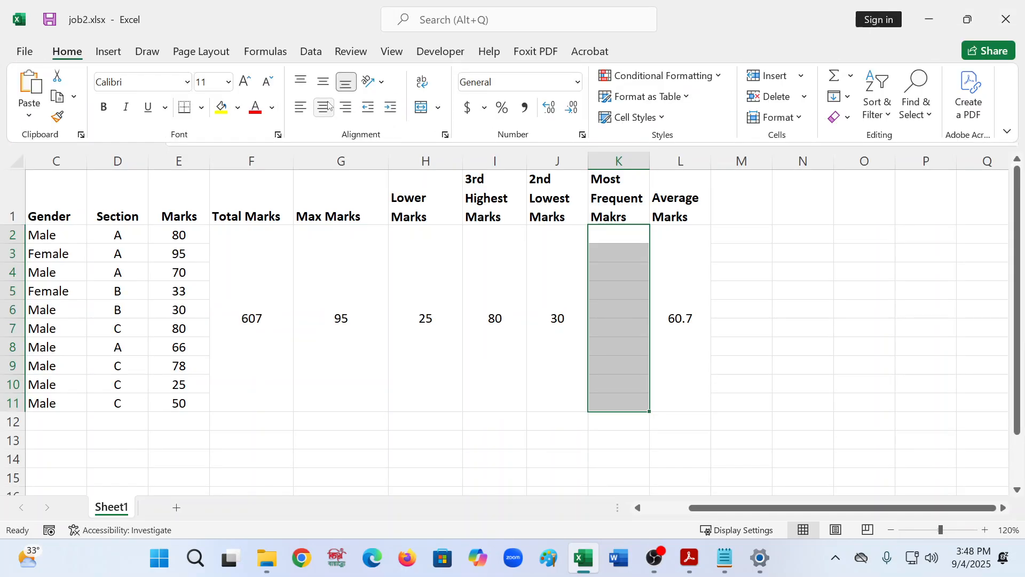
click(440, 107)
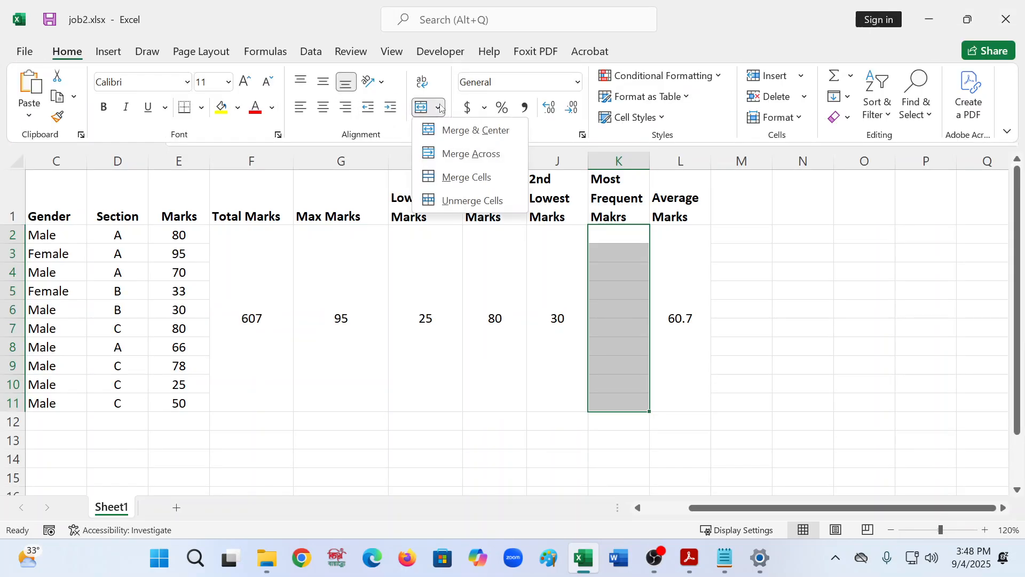
click(459, 135)
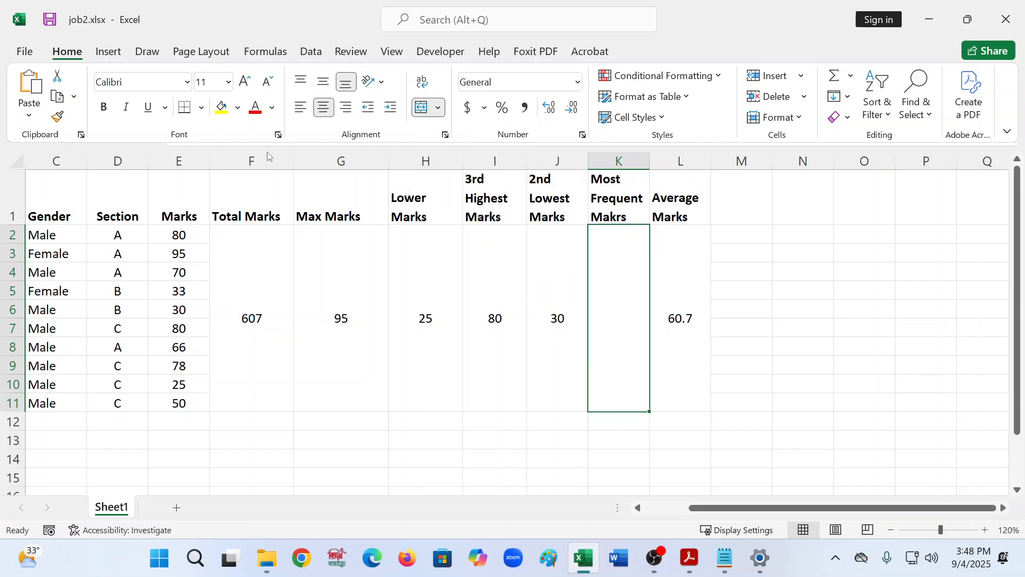
- Enter =MODE(E2:E11) in the merged Most Frequent Marks cell
click(1007, 367)
click(662, 323)
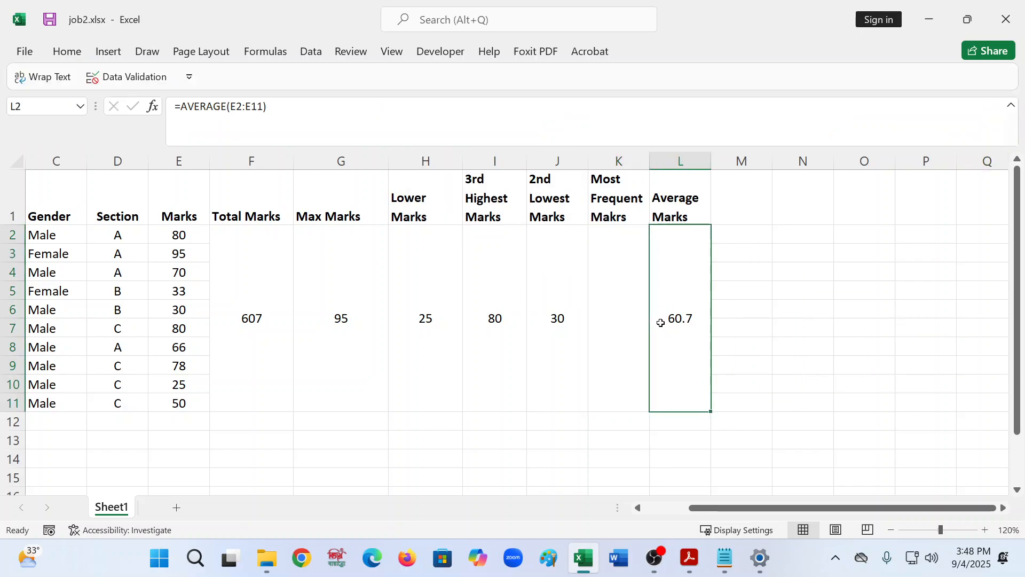
click(636, 311)
click(207, 126)
text(=)
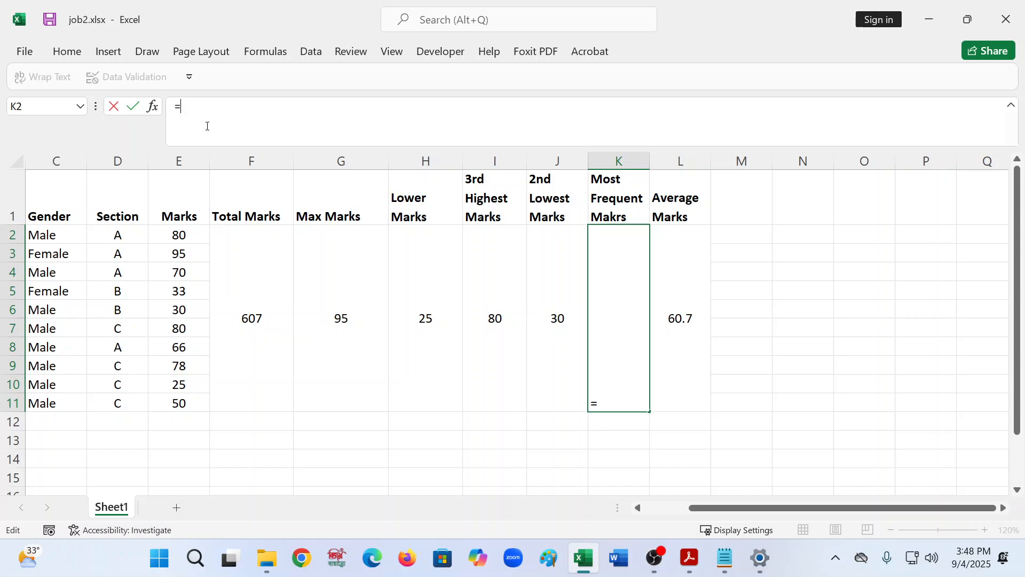
text(mo)
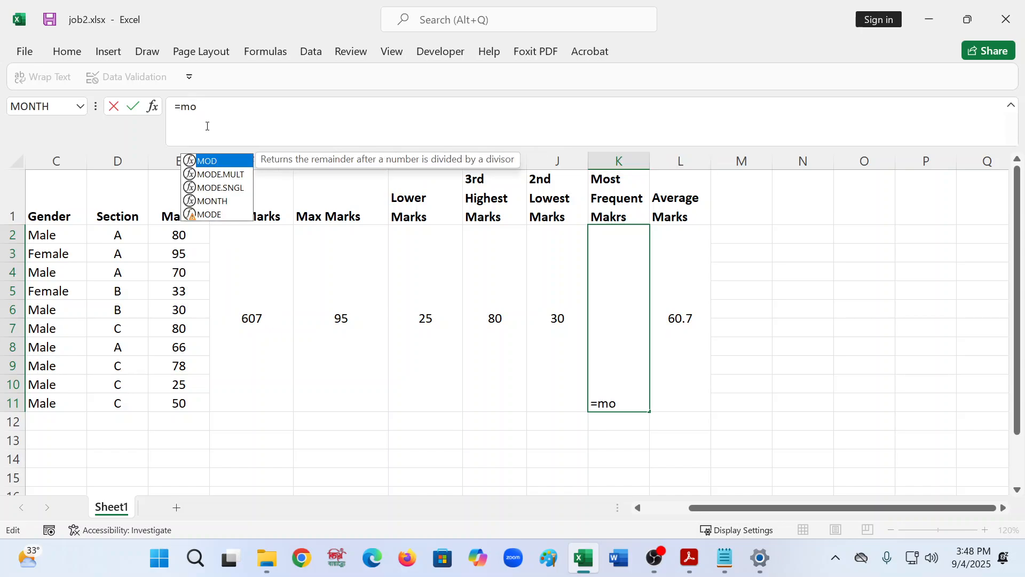
text(de)
key(Down)
key(Down)
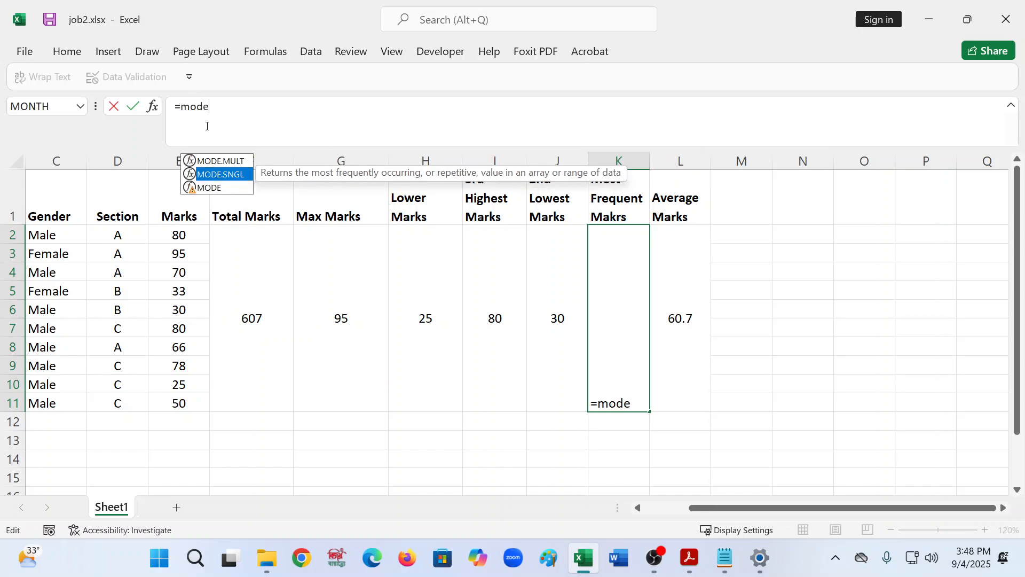
key(Tab)
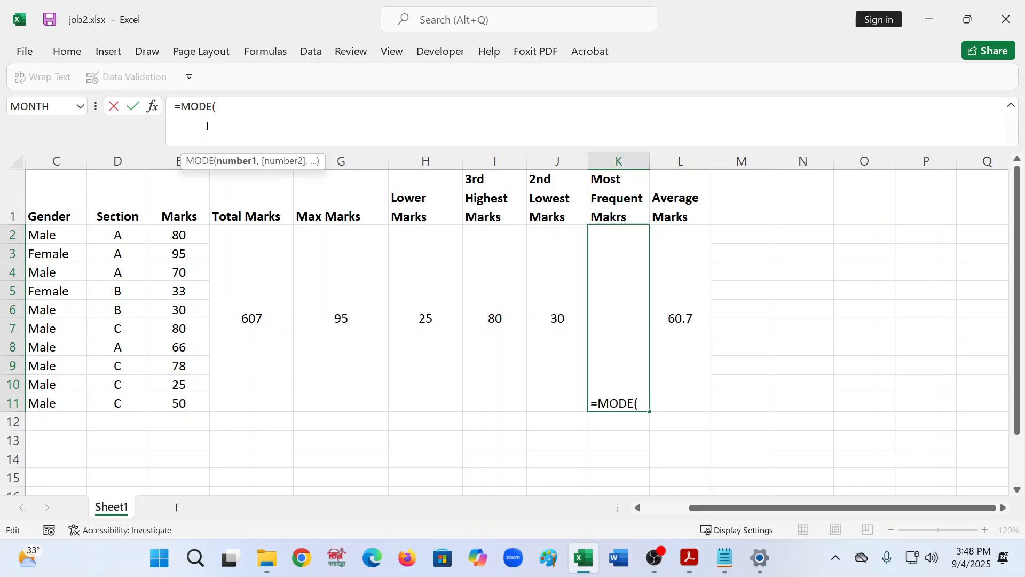
drag(172, 235, 171, 235)
key(shift+Down)
key(shift+Down)
key(shift+Down)
key(shift+Down)
key(shift+Down)
key(shift+Down)
key(shift+Down)
key(shift+Down)
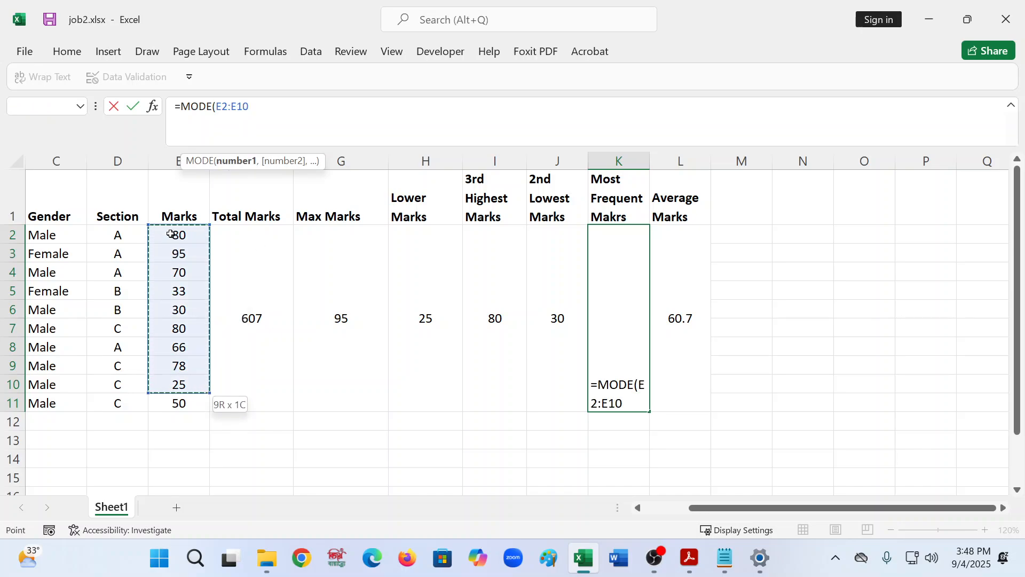
text())
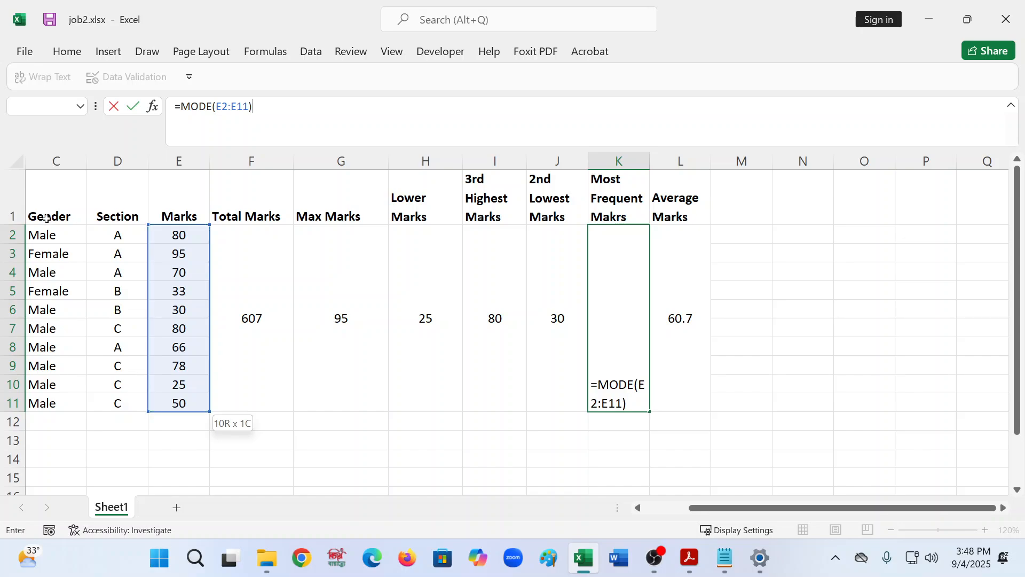
key(Return)
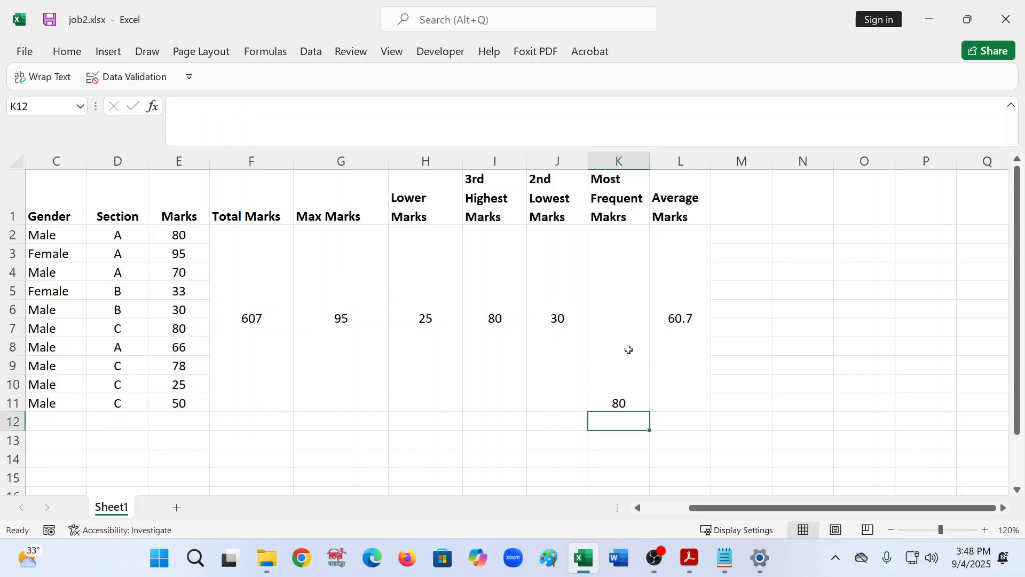
- Center the most frequent marks result vertically in its merged cell
click(628, 350)
click(67, 51)
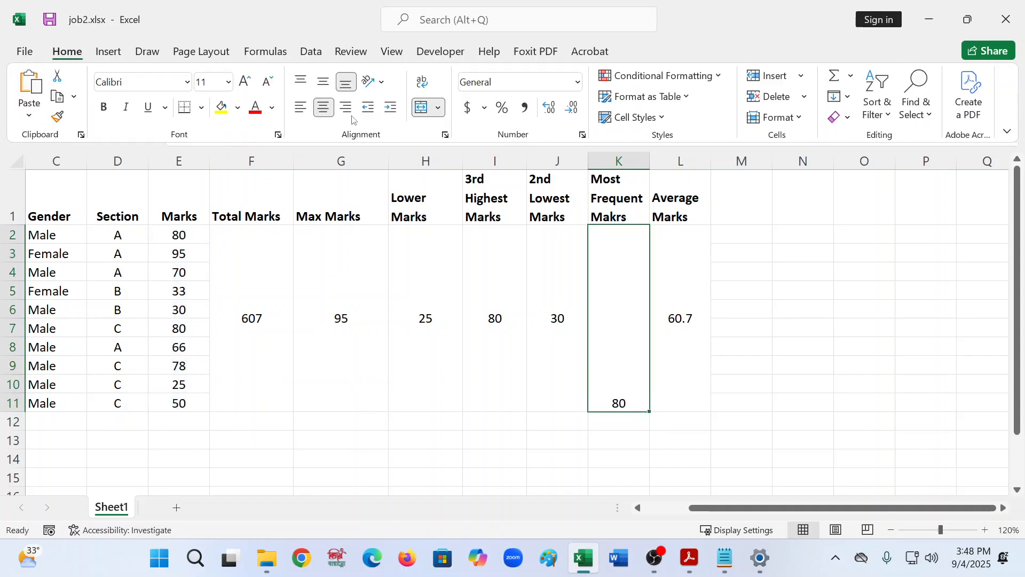
click(323, 81)
- Check the task list in the PDF, then format the average result to show two decimal places
click(685, 332)
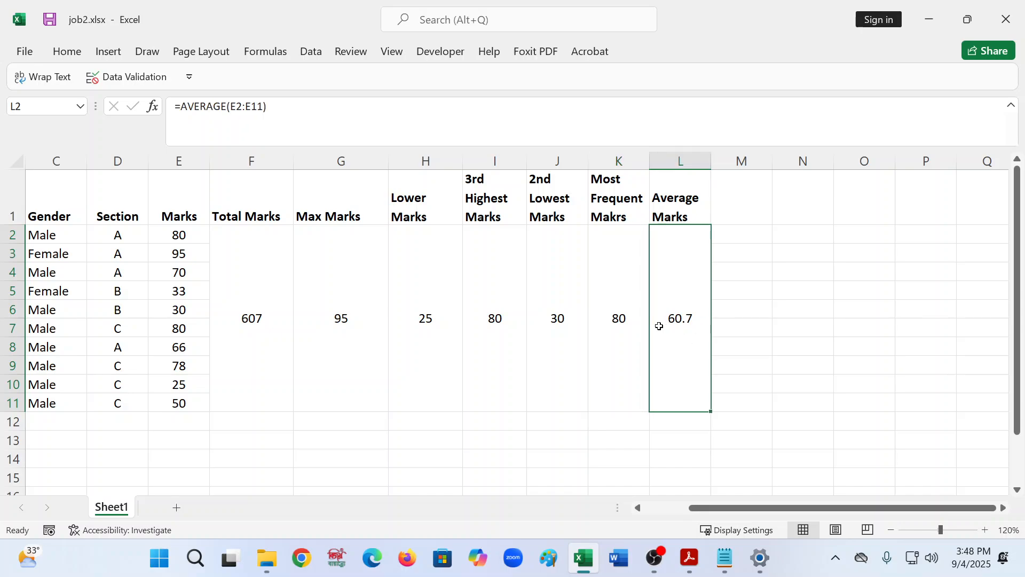
mouse_move(727, 553)
click(690, 559)
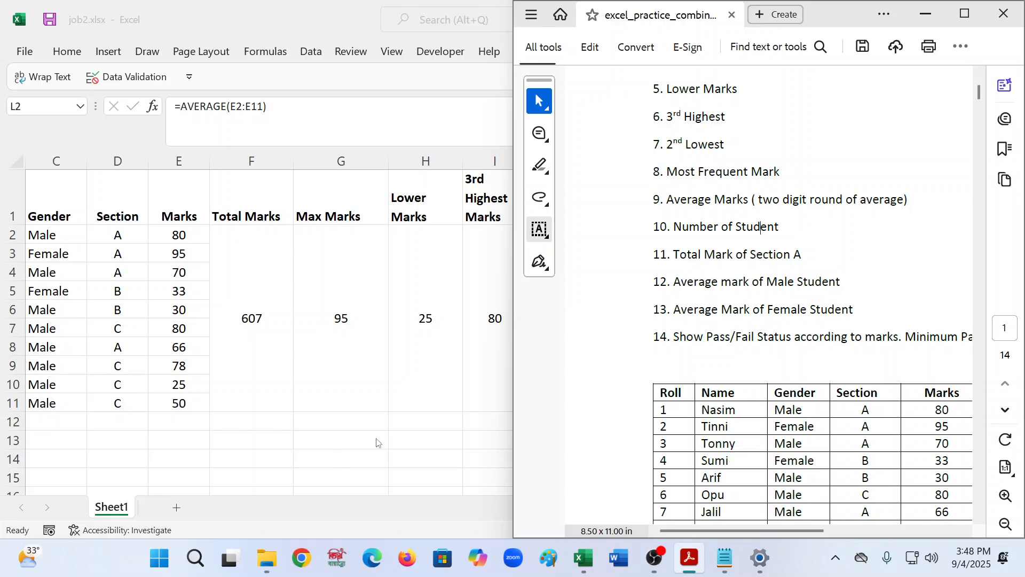
key(alt+Tab)
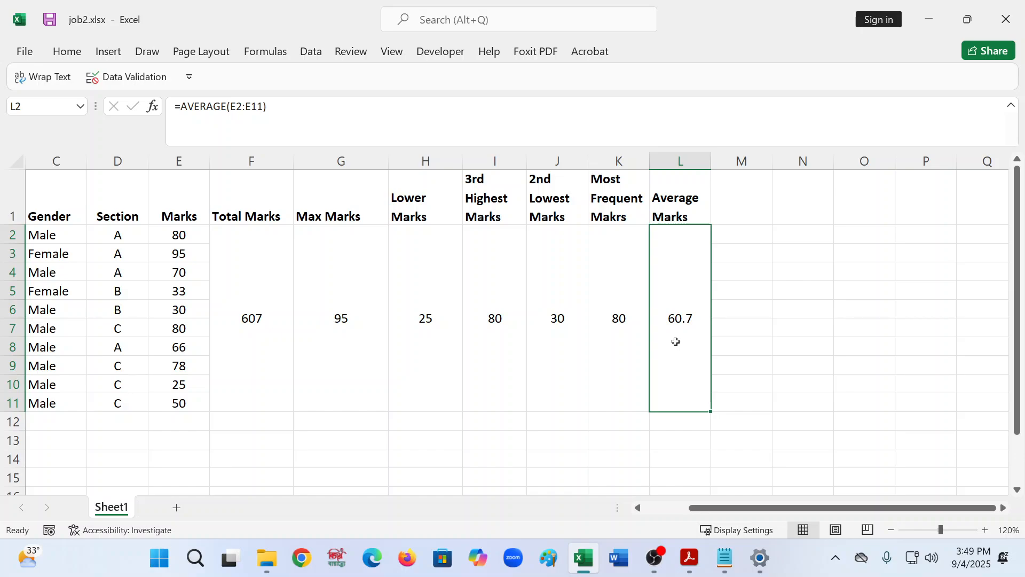
click(61, 56)
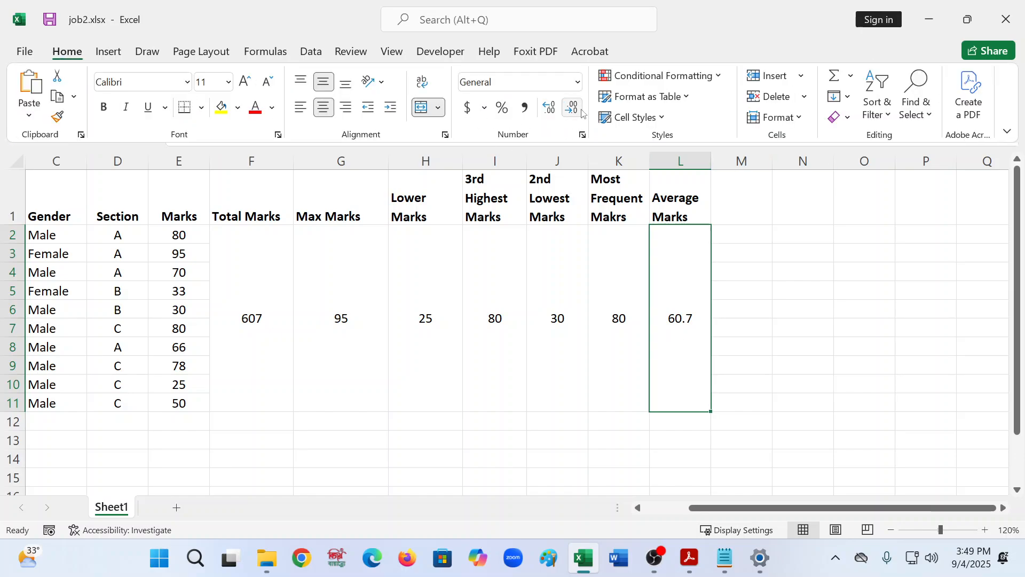
click(573, 108)
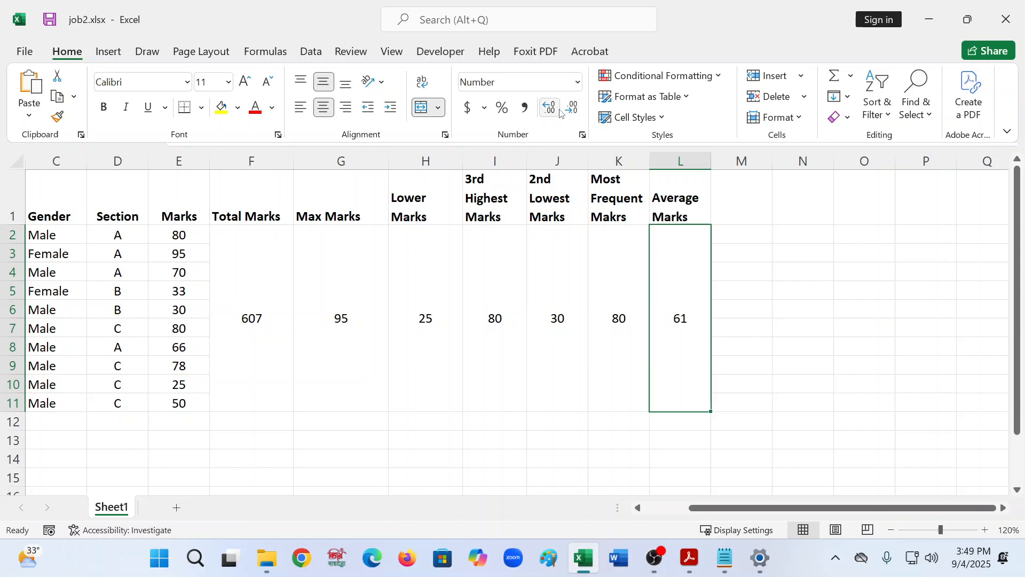
click(558, 110)
click(559, 110)
click(762, 419)
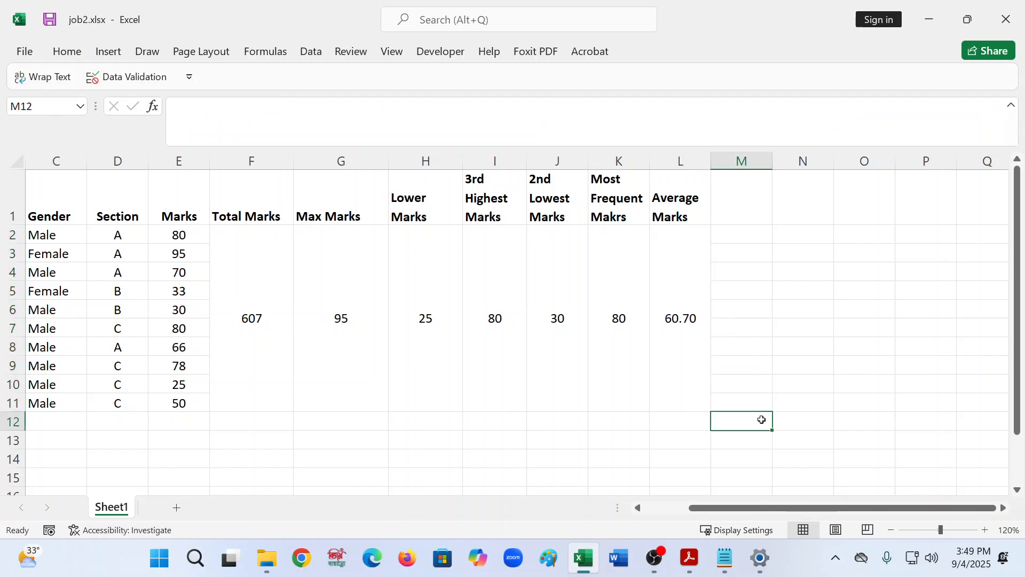
- Try extra decimal places on the average result, reducing it back to two decimals
click(675, 367)
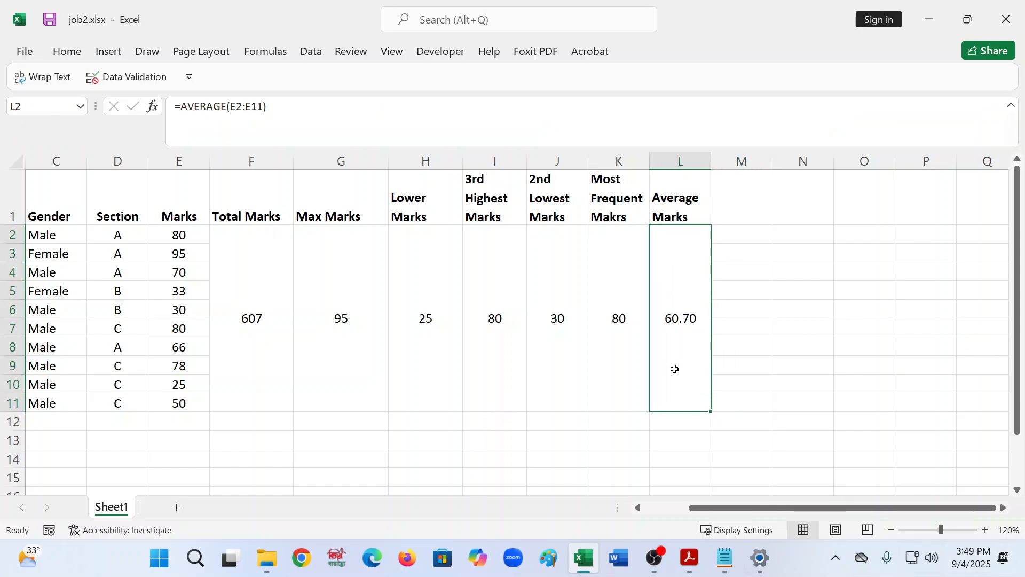
click(597, 361)
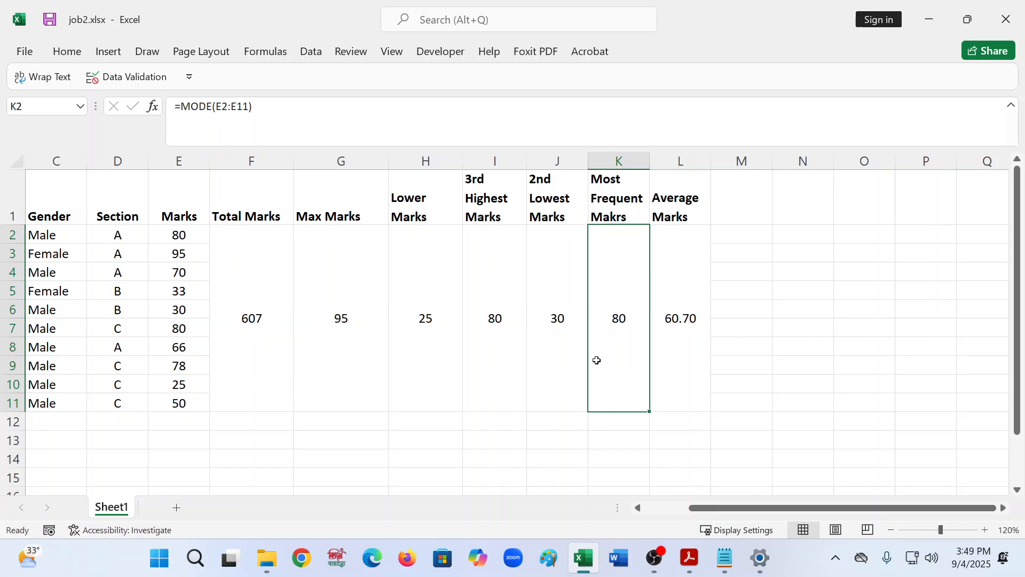
click(672, 362)
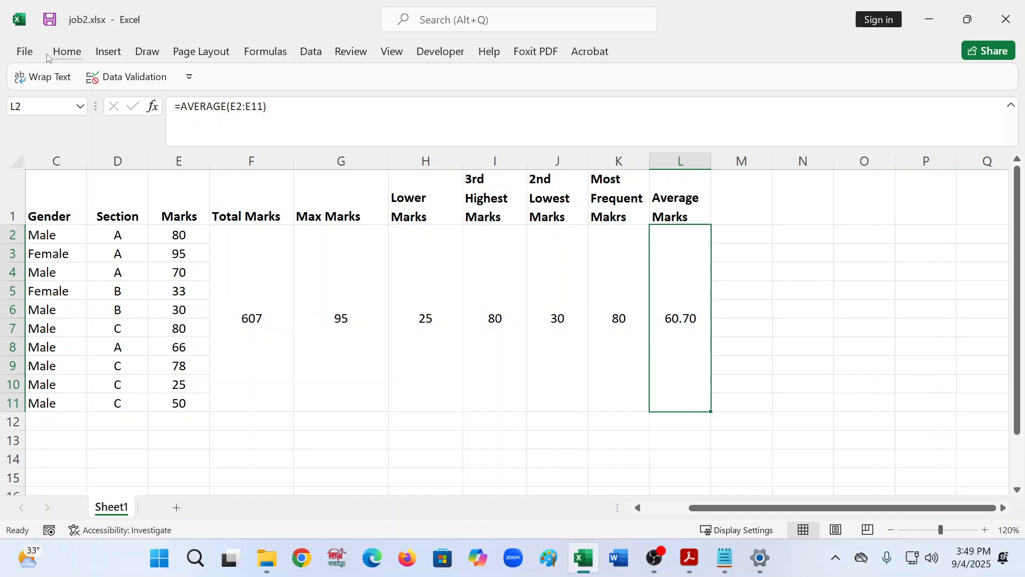
click(65, 54)
click(553, 113)
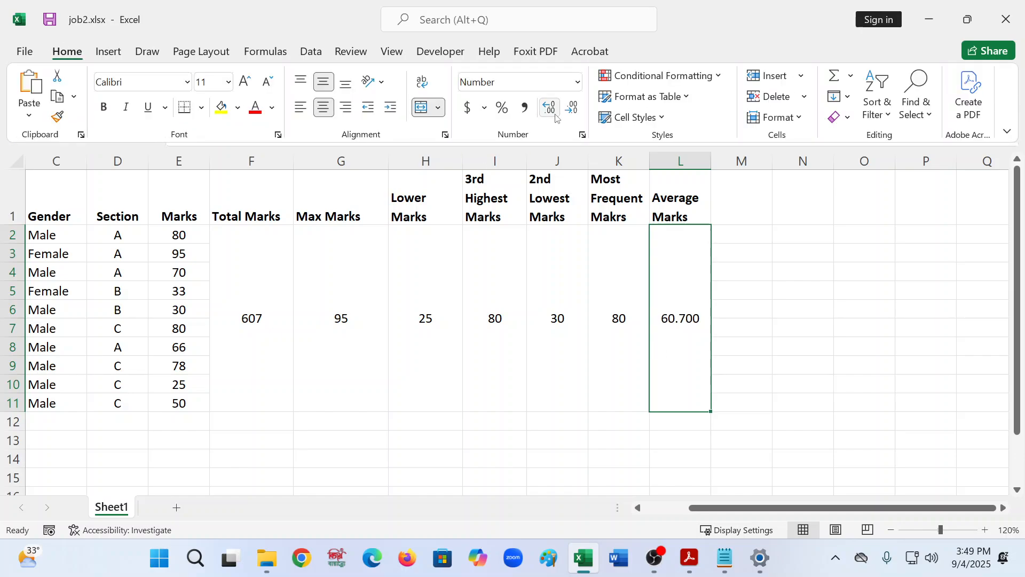
triple_click(555, 115)
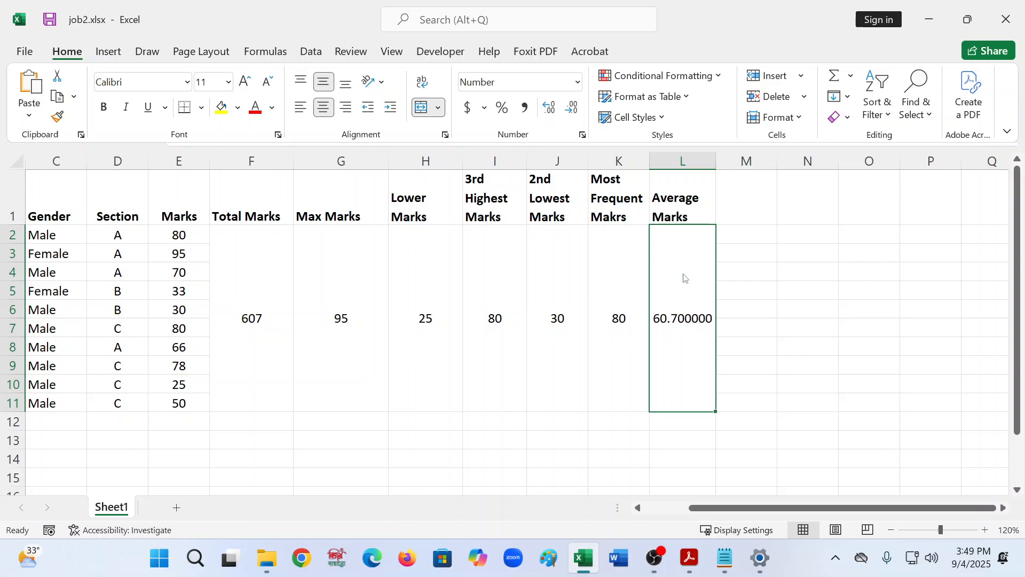
double_click(572, 109)
double_click(571, 109)
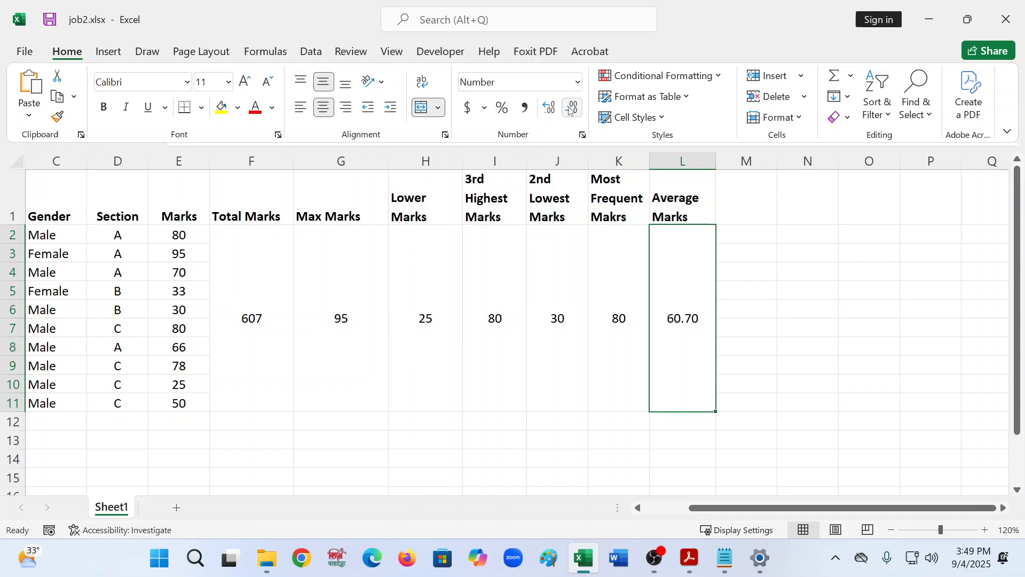
- Switch to formulas.txt and paste two copies of the 2nd Lowest Marks heading below the last formula
key(ctrl+F1)
click(698, 180)
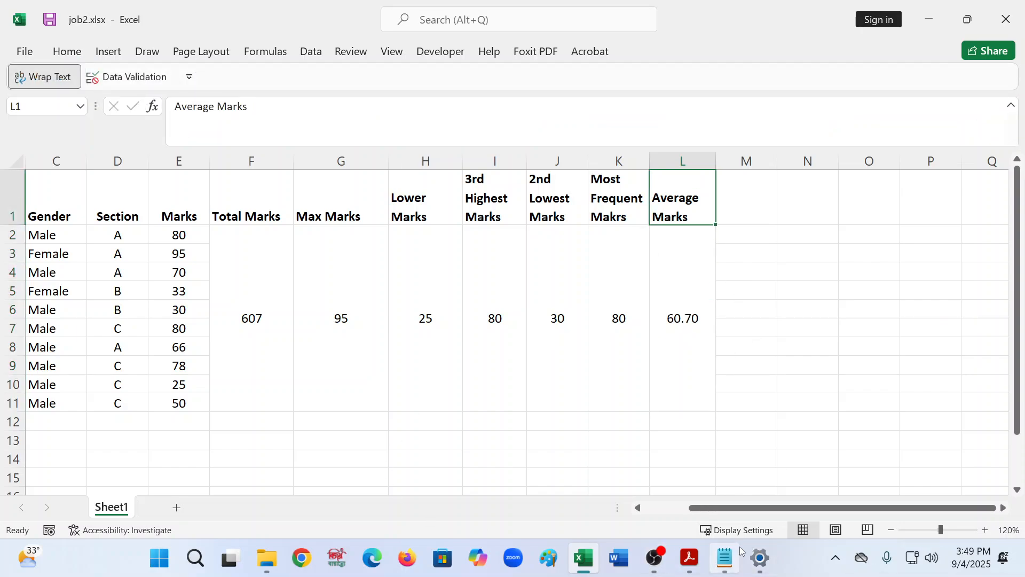
click(726, 556)
scroll(411, 315, up, 1)
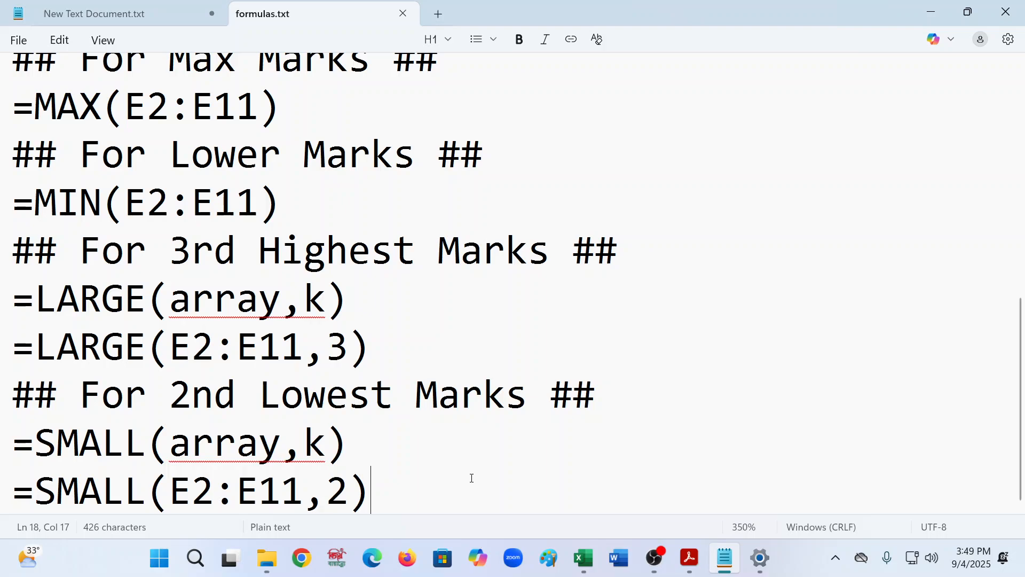
key(Return)
drag(613, 337, 4, 321)
key(ctrl+c)
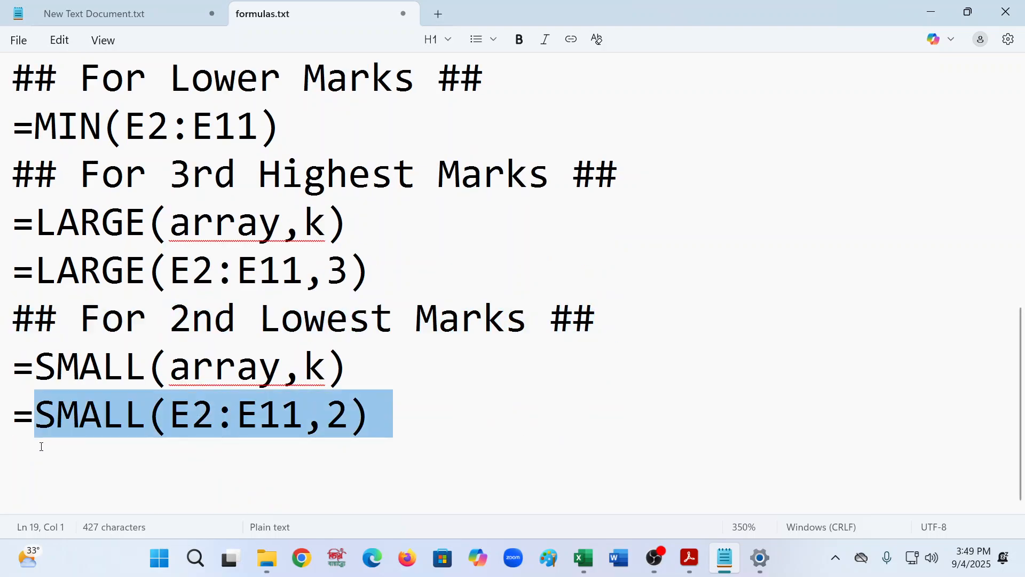
click(11, 458)
key(ctrl+v)
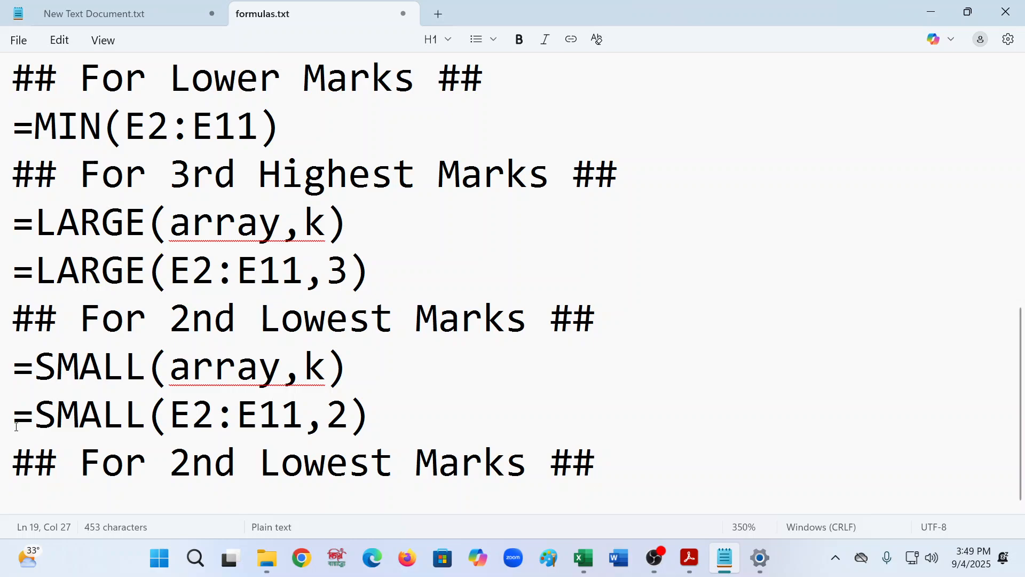
key(Return)
key(ctrl+v)
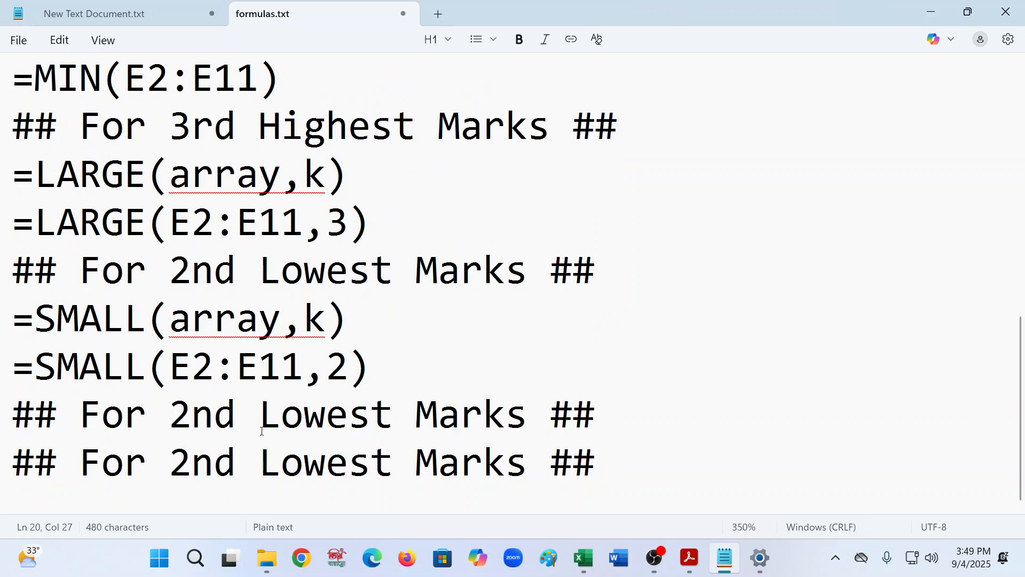
- Rename the first pasted heading to "## For Most Frequent Marks##" and start a new line below it
click(261, 429)
drag(393, 420, 176, 418)
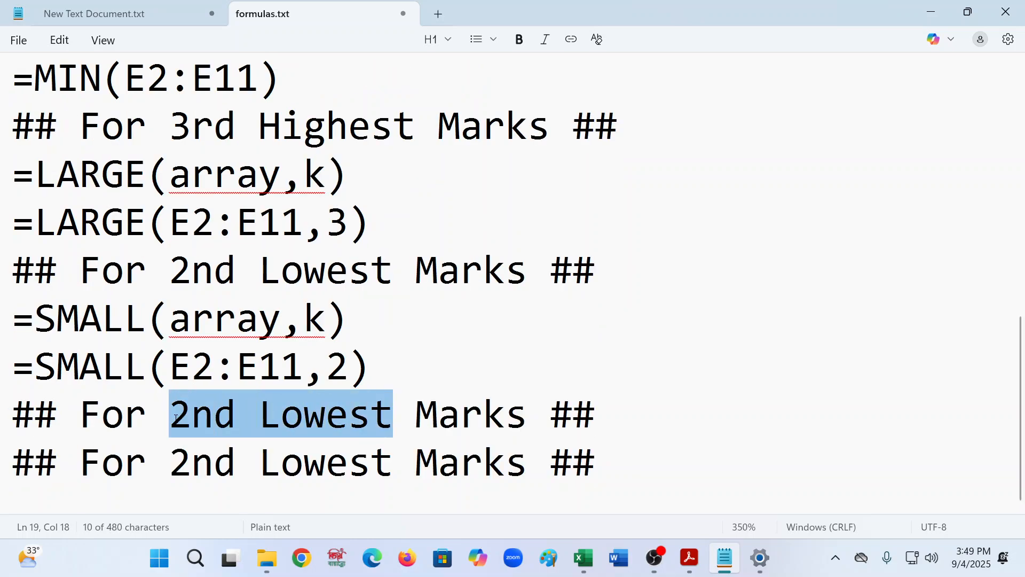
text(Most )
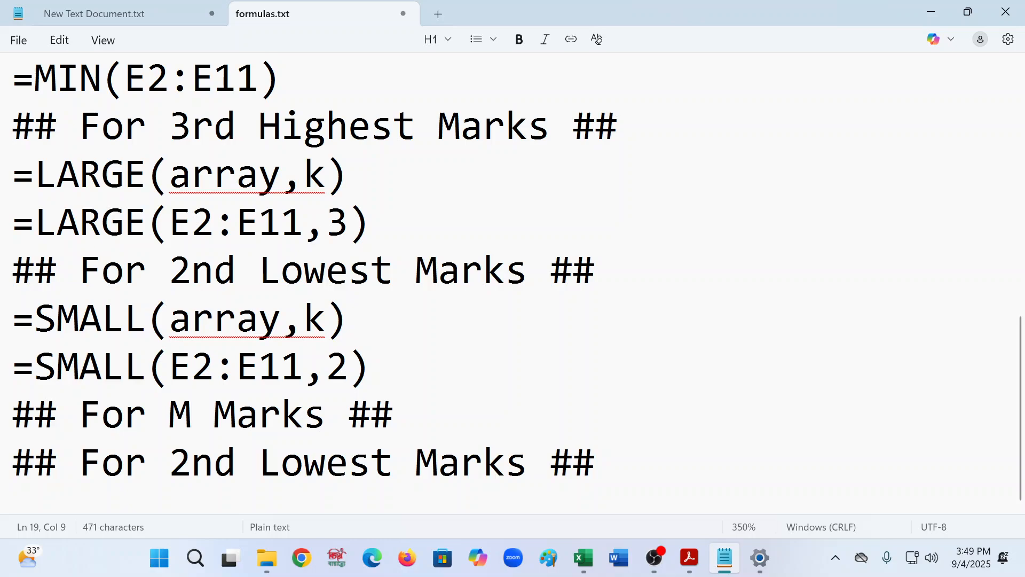
text(Fre)
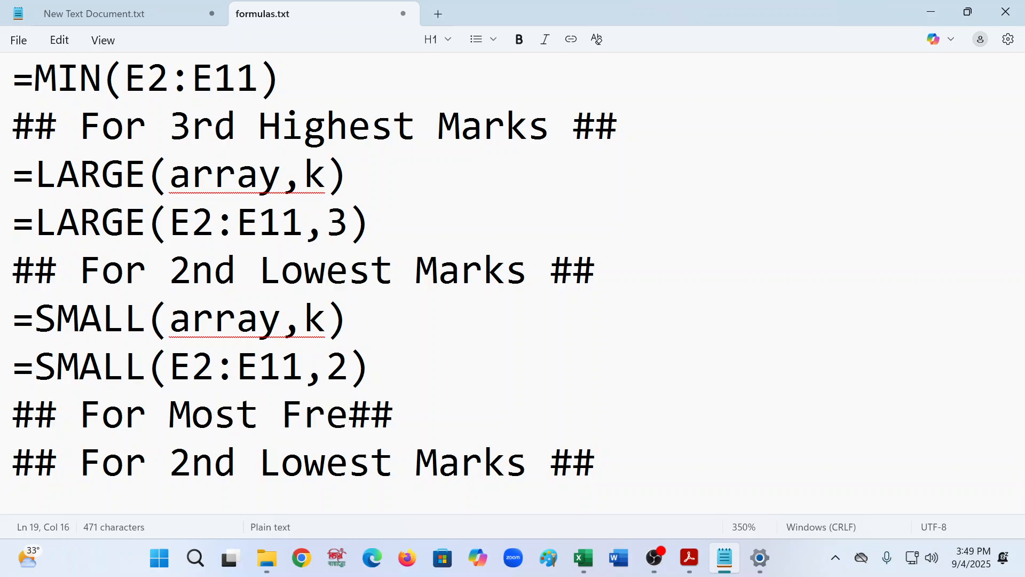
text(quen)
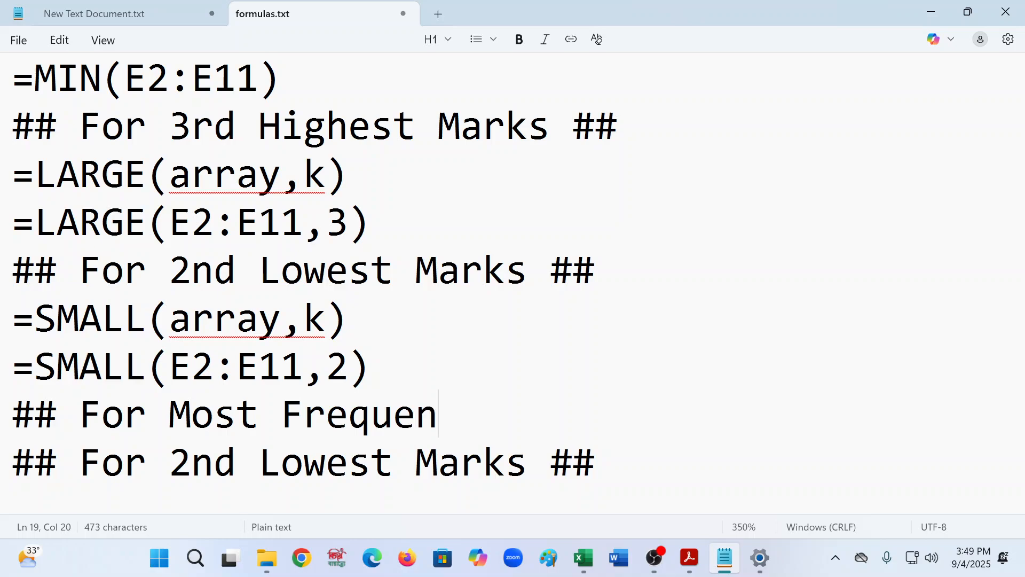
text(t Marks)
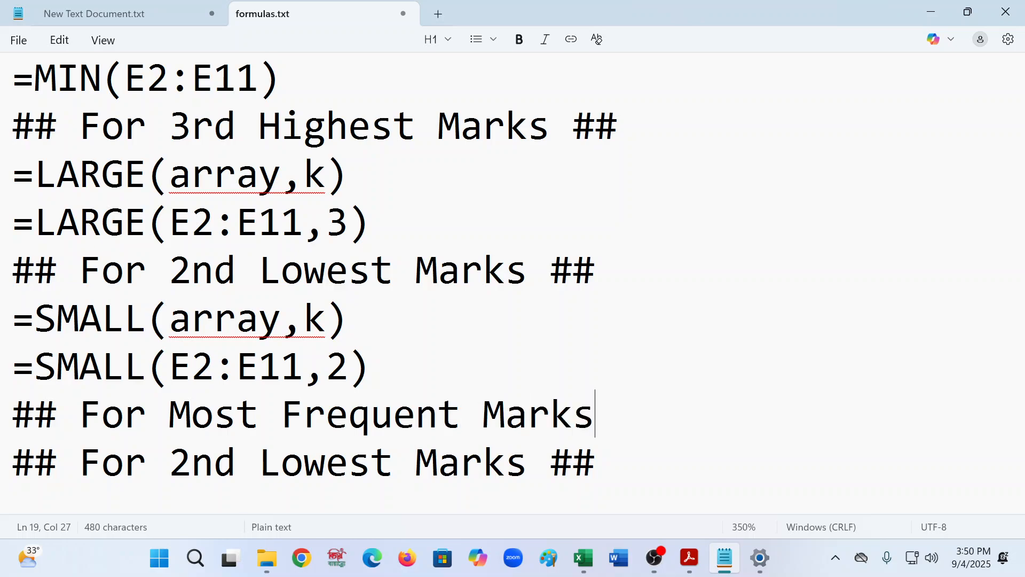
text(##\)
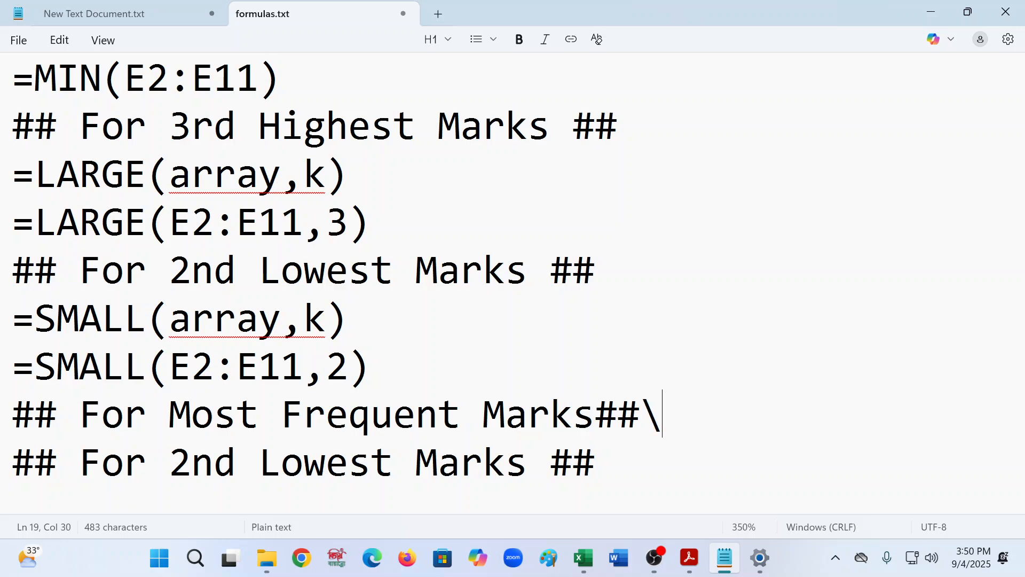
key(BackSpace)
key(Return)
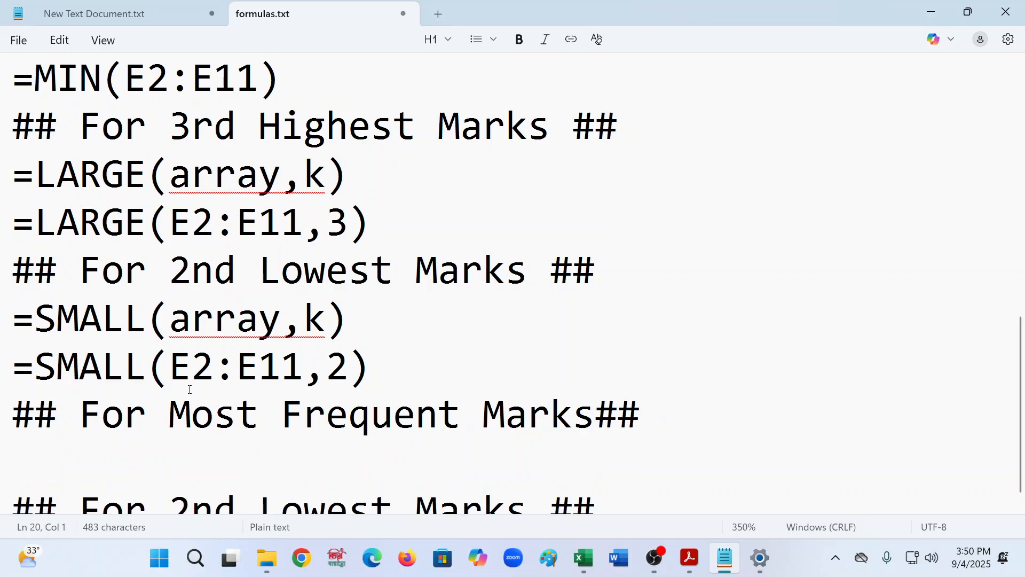
- Copy the MIN formula onto the new line and edit it into =MODE(E2:E11)
drag(317, 92, 32, 77)
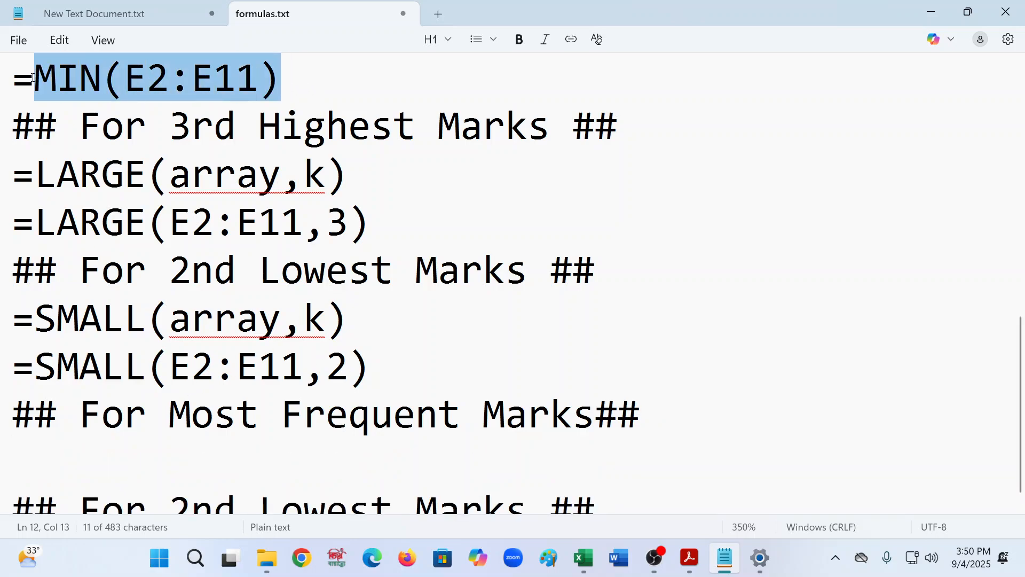
drag(272, 74, 2, 84)
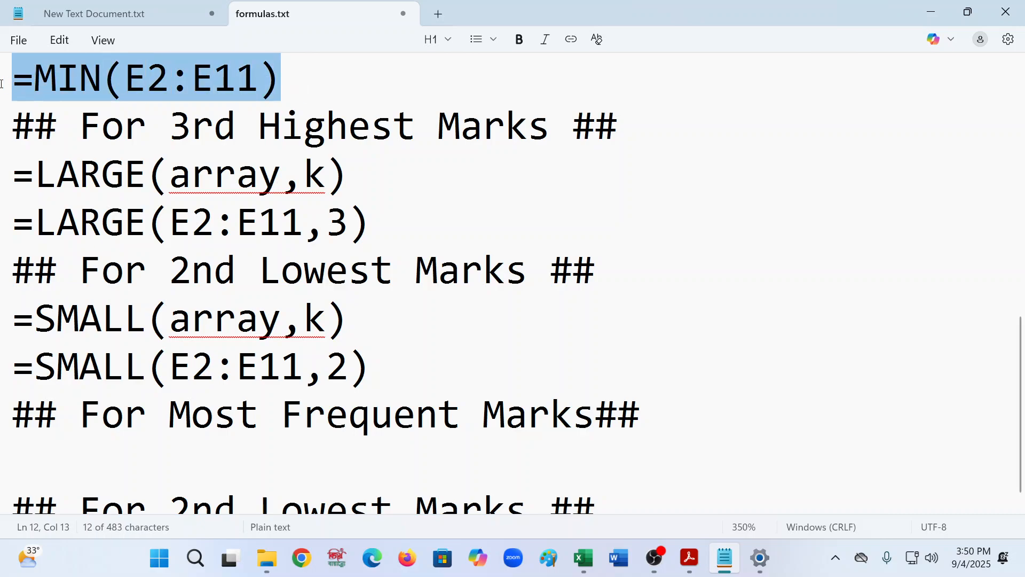
click(20, 476)
key(ctrl+v)
click(100, 465)
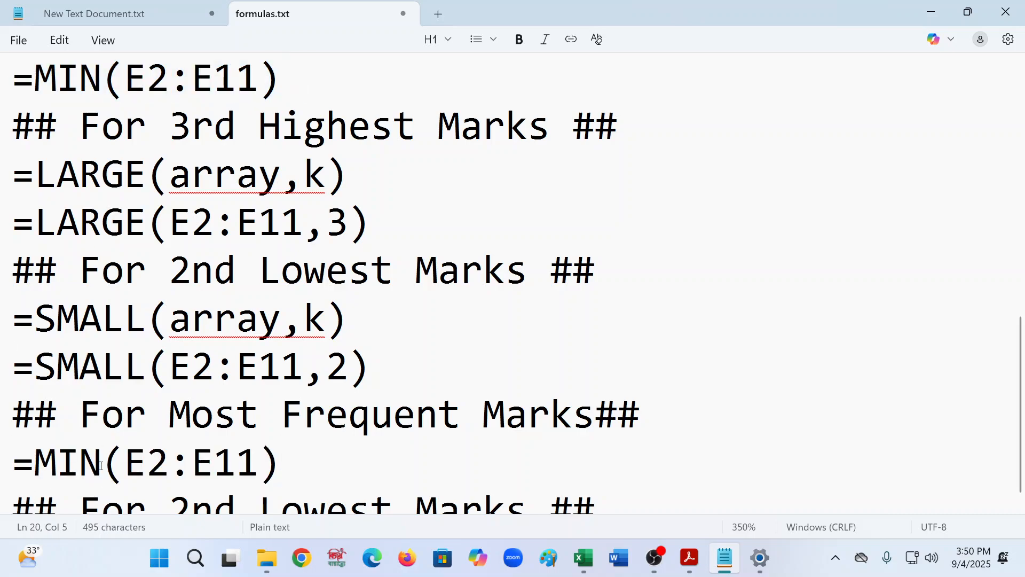
key(BackSpace)
key(BackSpace)
key(Delete)
text(o)
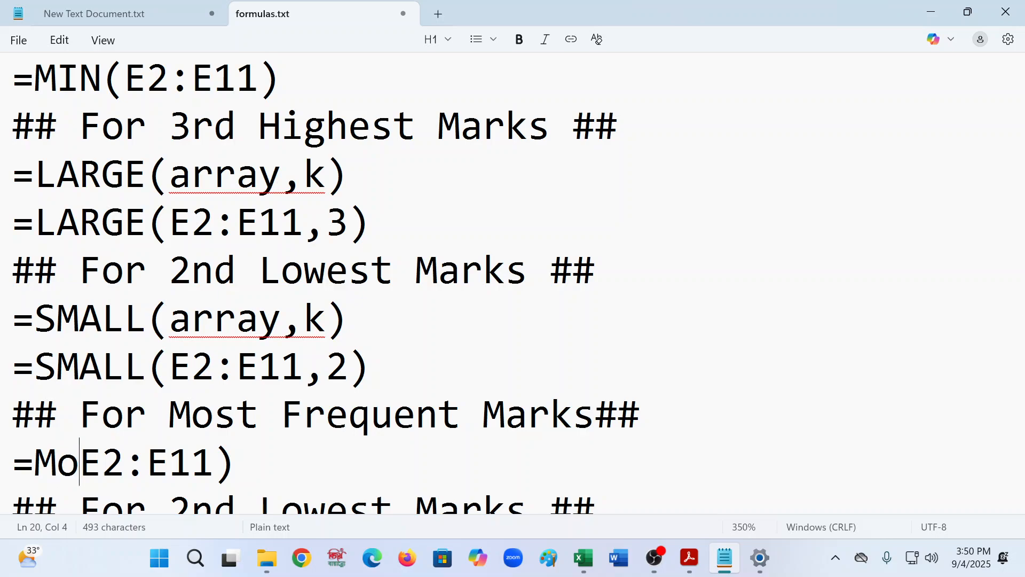
key(BackSpace)
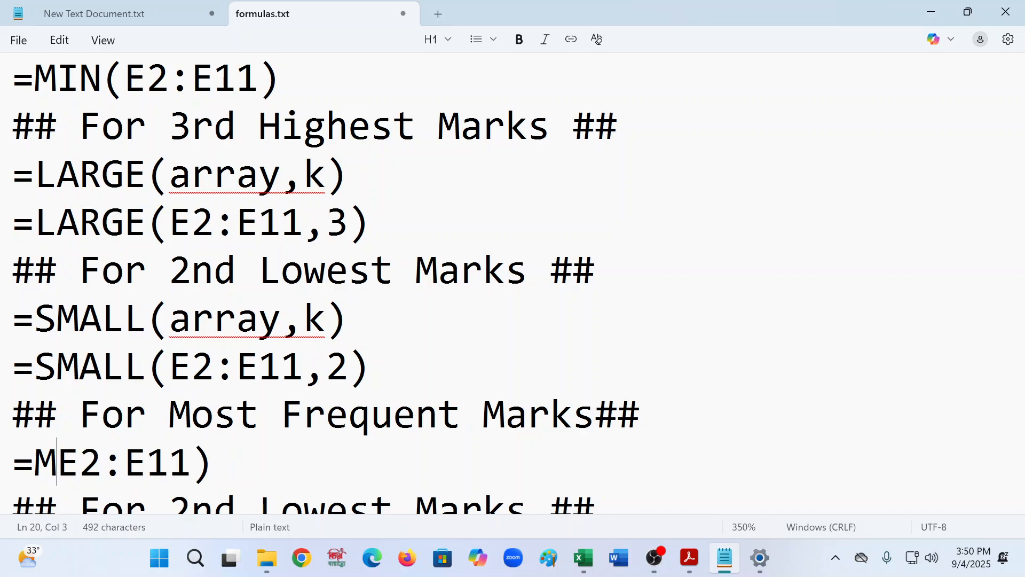
key(Delete)
text(\)
key(BackSpace)
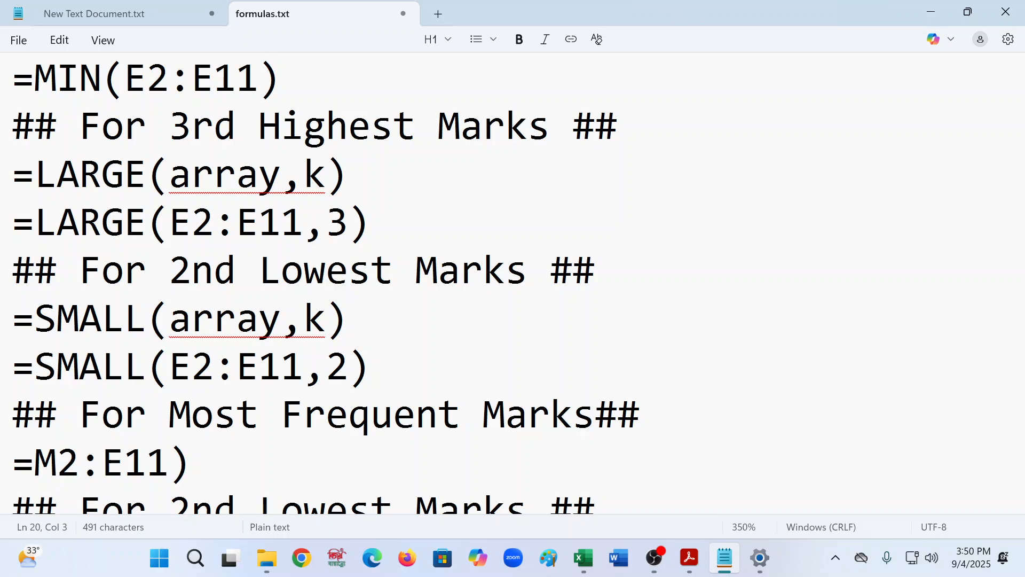
text(o)
key(BackSpace)
text(ODE)
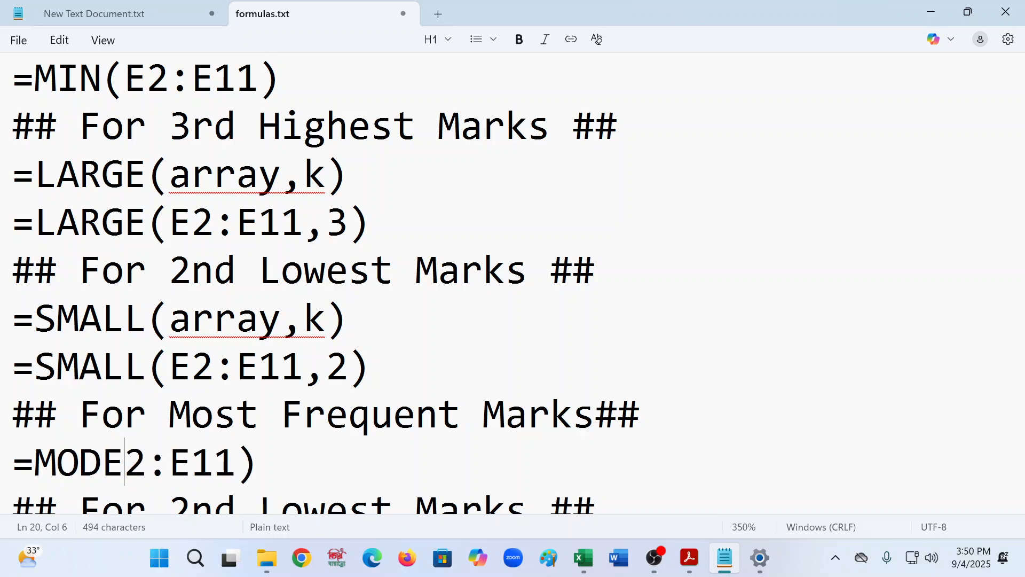
text(()
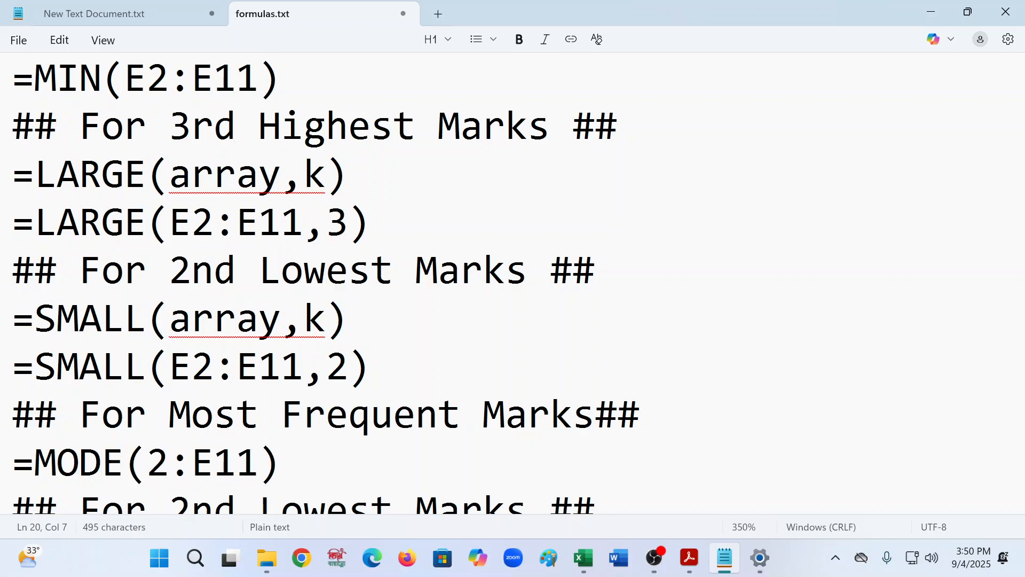
text(M)
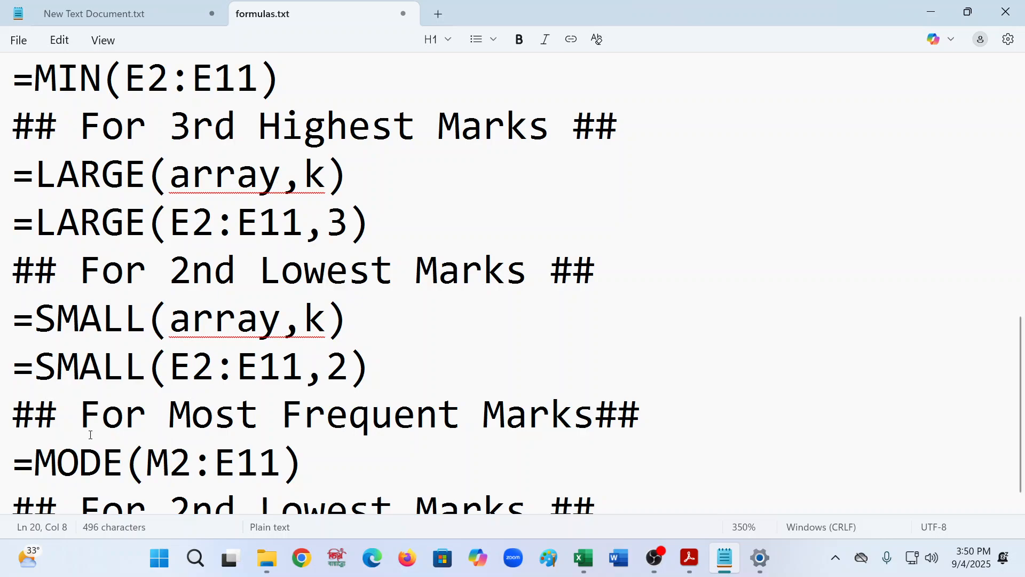
key(BackSpace)
text(e)
key(BackSpace)
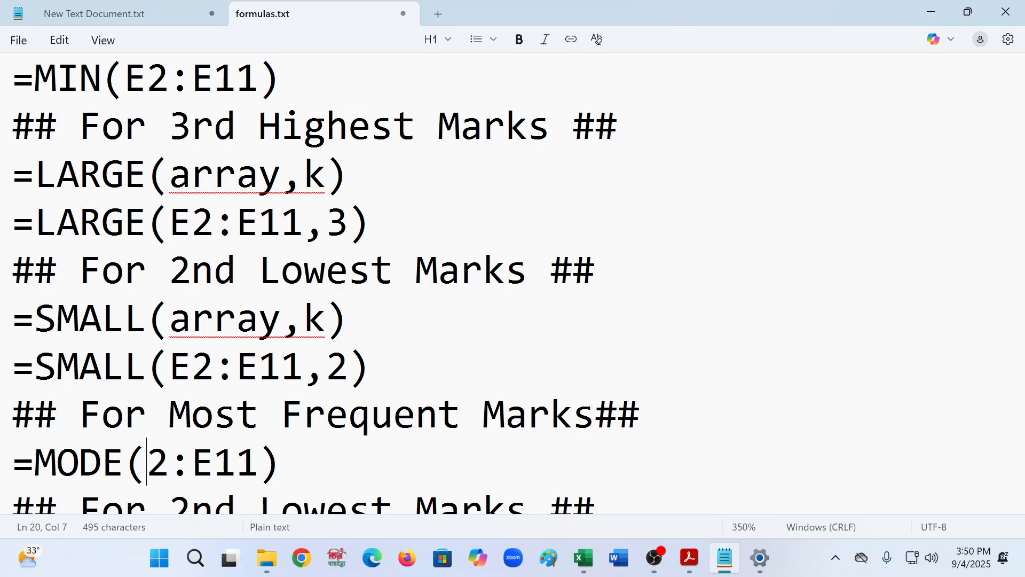
text(E)
- Add a line after the second pasted heading and rename that heading to "## For Average Marks ##"
scroll(191, 428, down, 1)
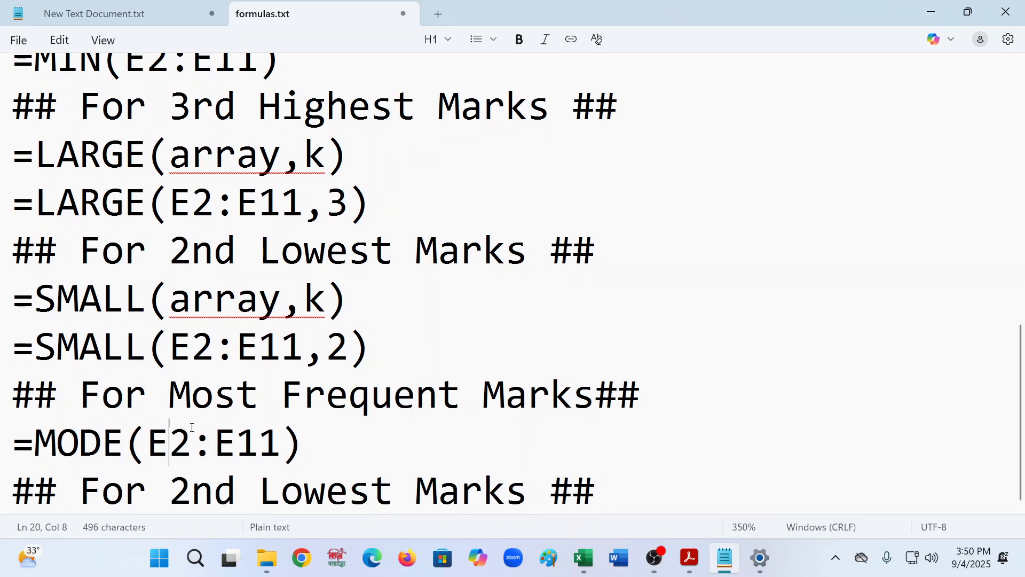
click(642, 491)
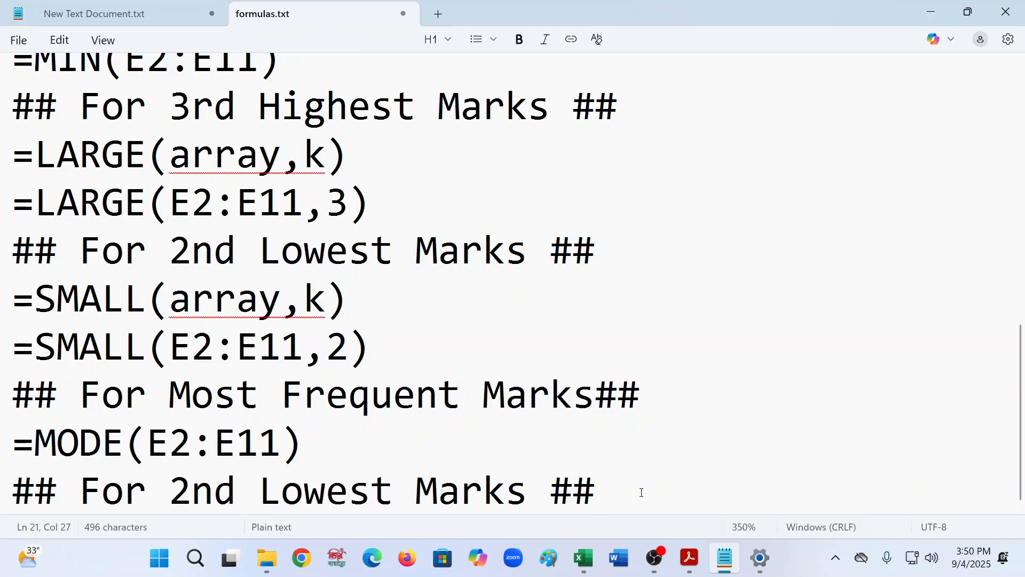
key(Return)
click(387, 421)
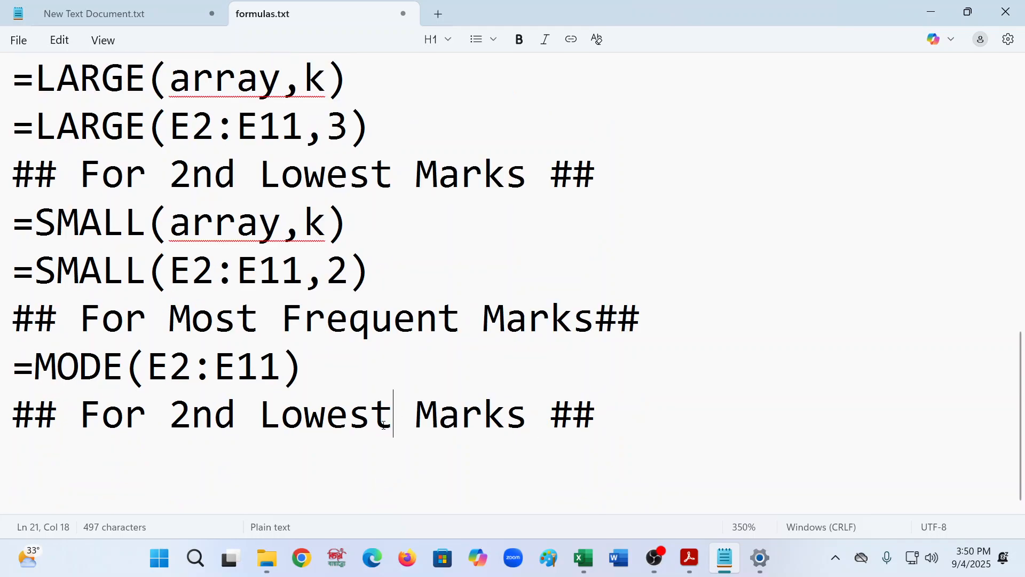
key(BackSpace)
key(BackSpace)
key(BackSpace)
key(BackSpace)
key(BackSpace)
key(BackSpace)
key(BackSpace)
key(BackSpace)
key(BackSpace)
key(BackSpace)
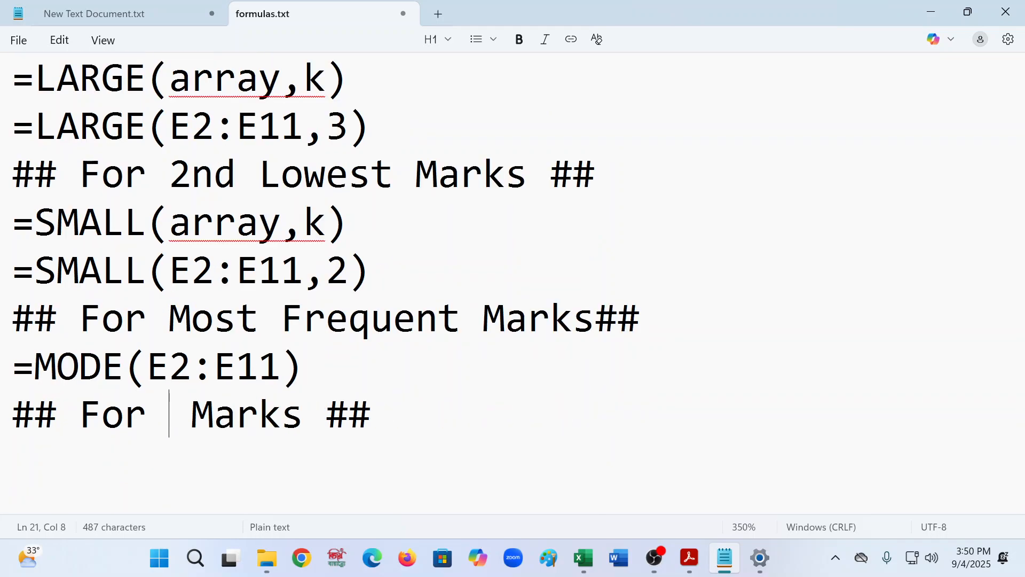
text(a)
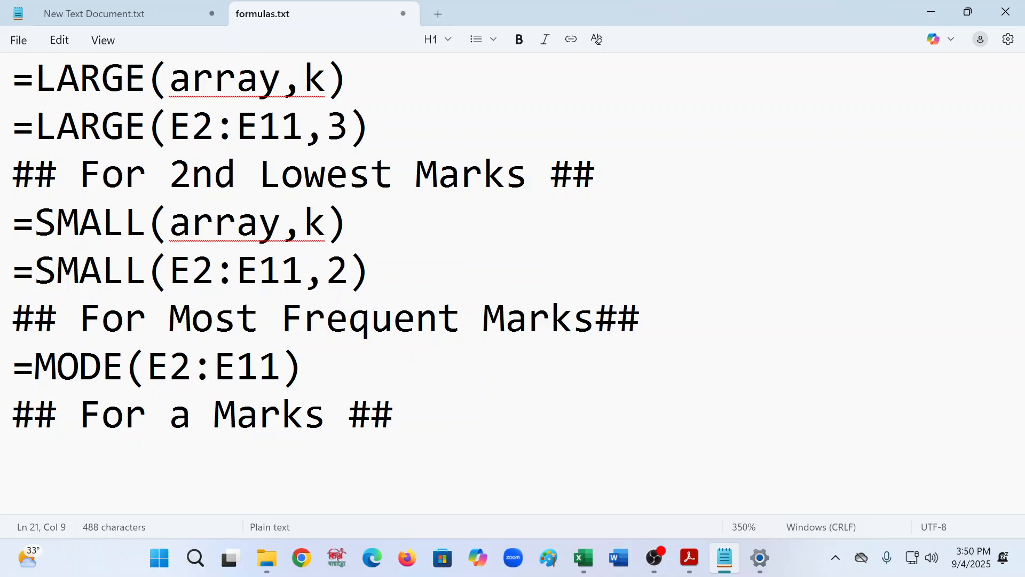
key(BackSpace)
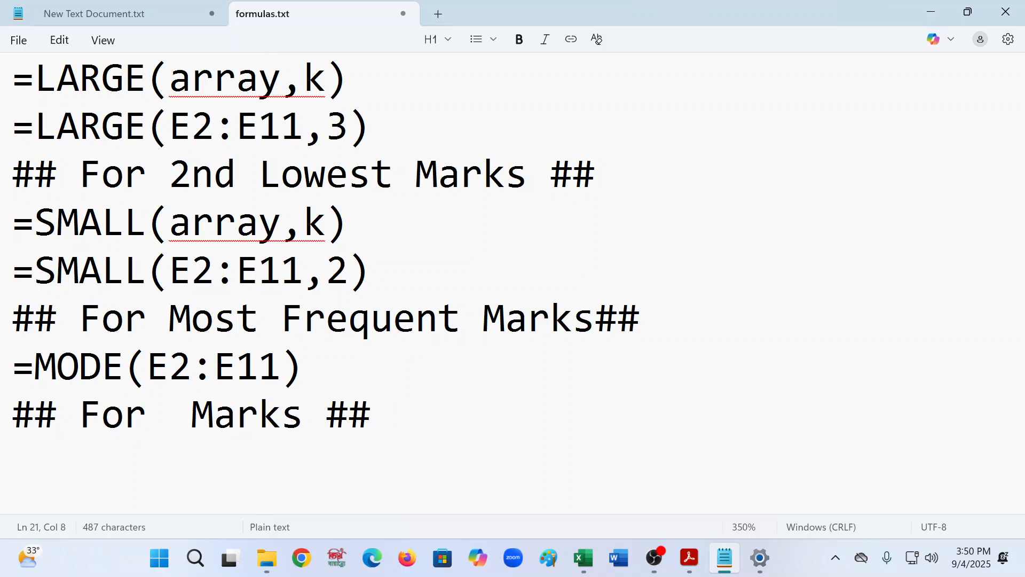
text(a)
key(BackSpace)
text(Avera)
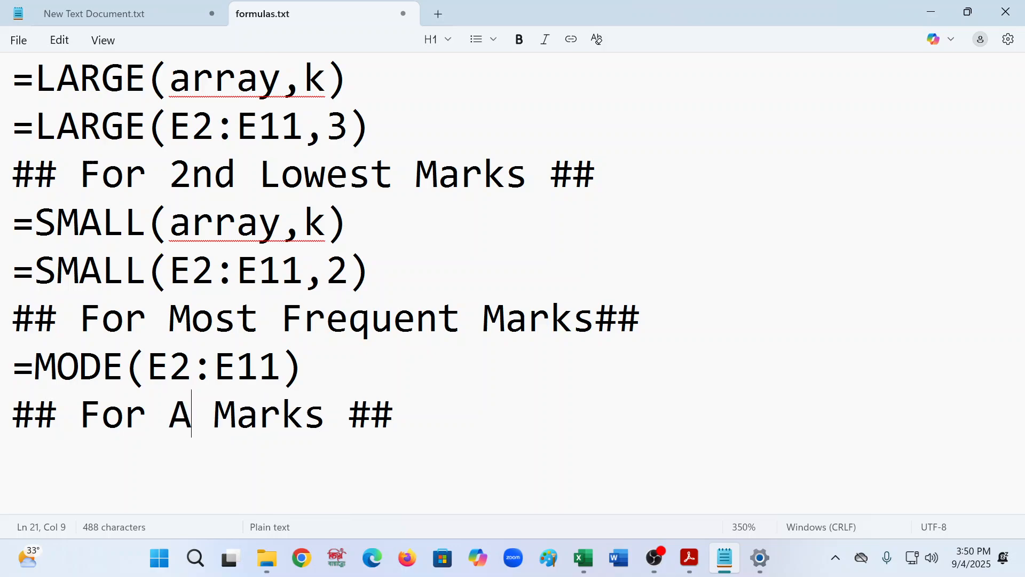
text(ge)
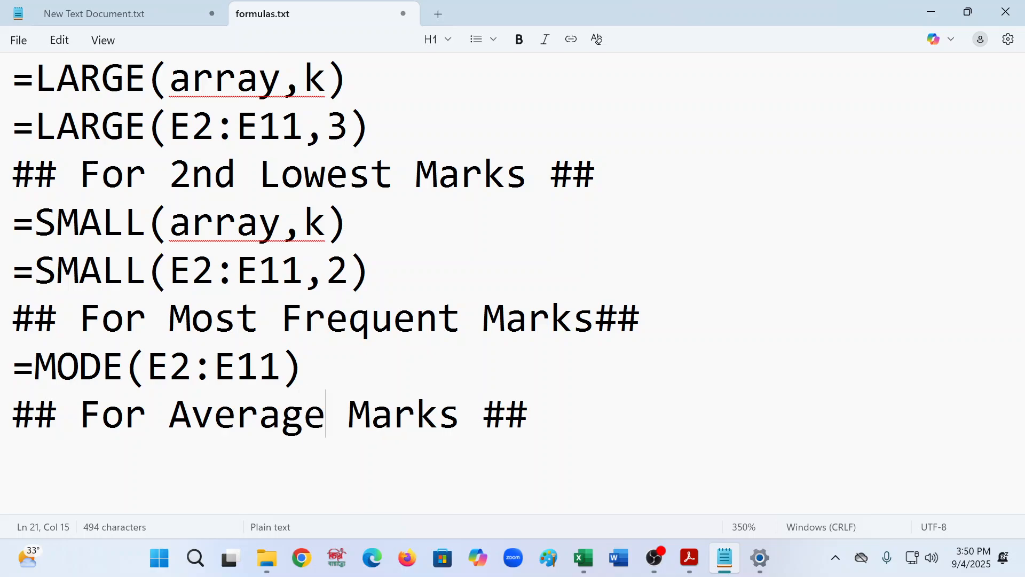
- Copy the MODE formula below the Average Marks heading, change it to =Average(E2:E11), add a new line, and save
drag(332, 368, 2, 364)
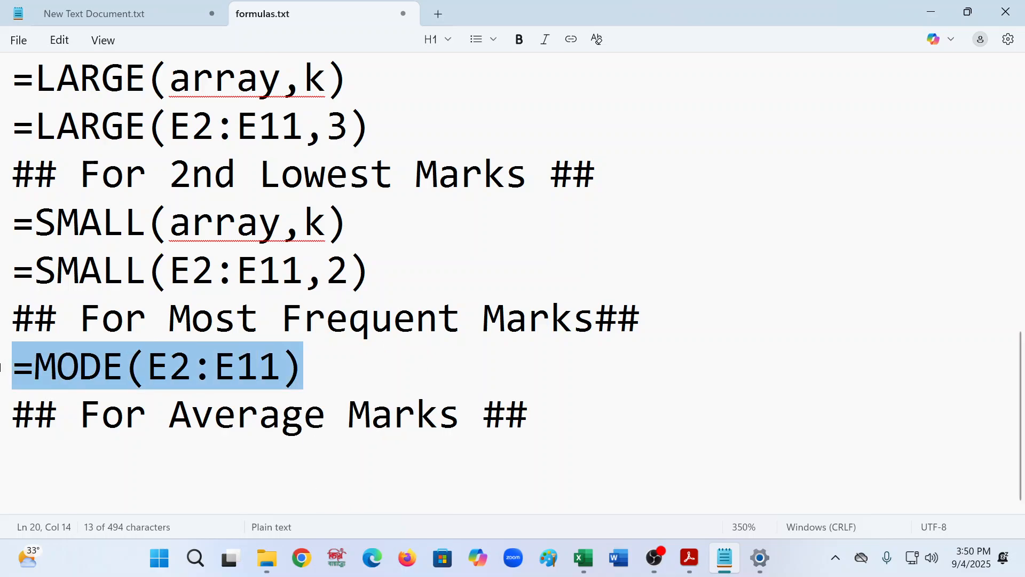
key(ctrl+c)
click(30, 447)
key(ctrl+v)
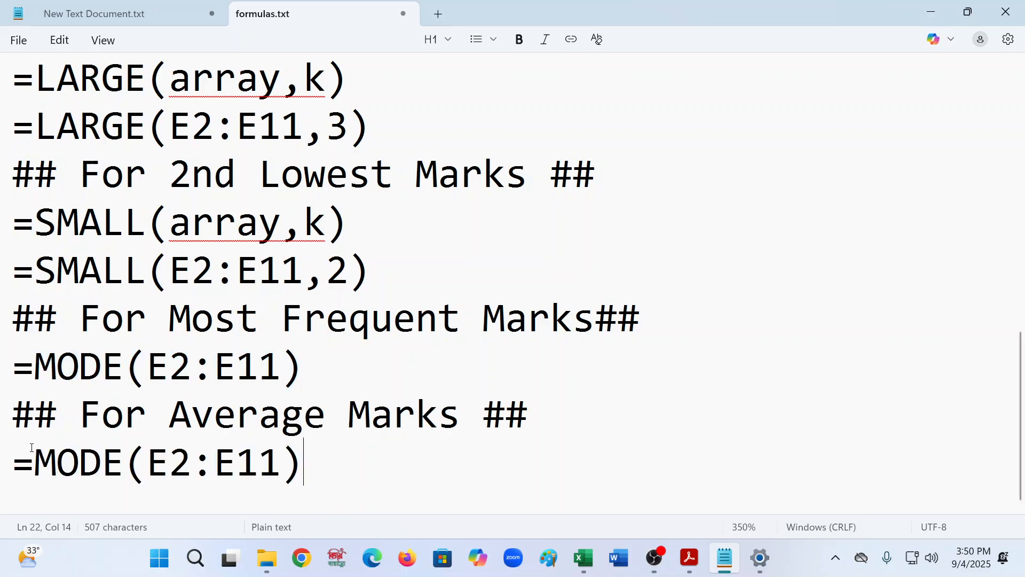
key(Left)
key(Left)
key(Left)
key(Left)
key(Left)
key(Left)
key(Left)
key(Left)
key(BackSpace)
key(BackSpace)
key(BackSpace)
key(BackSpace)
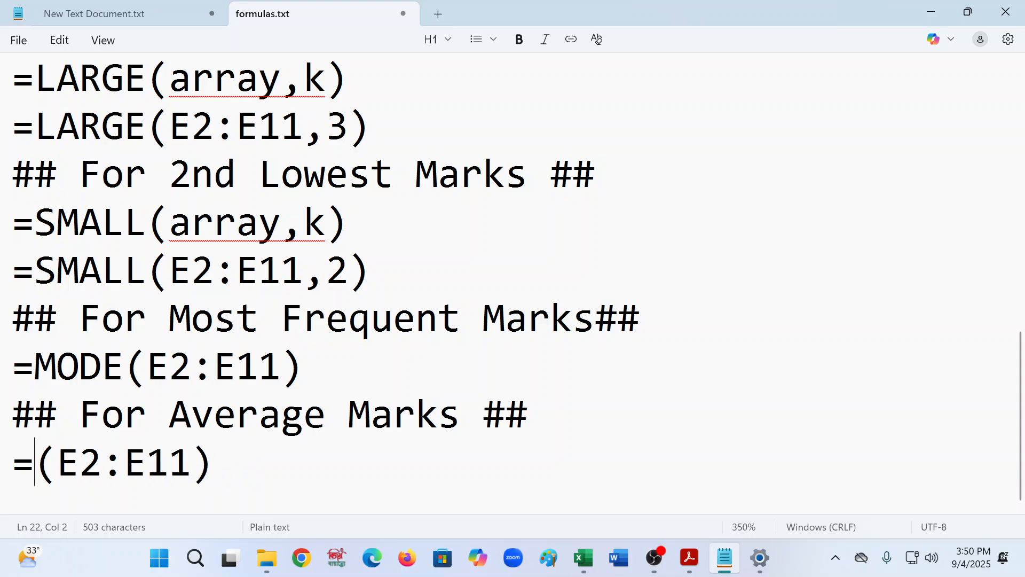
text(Avera)
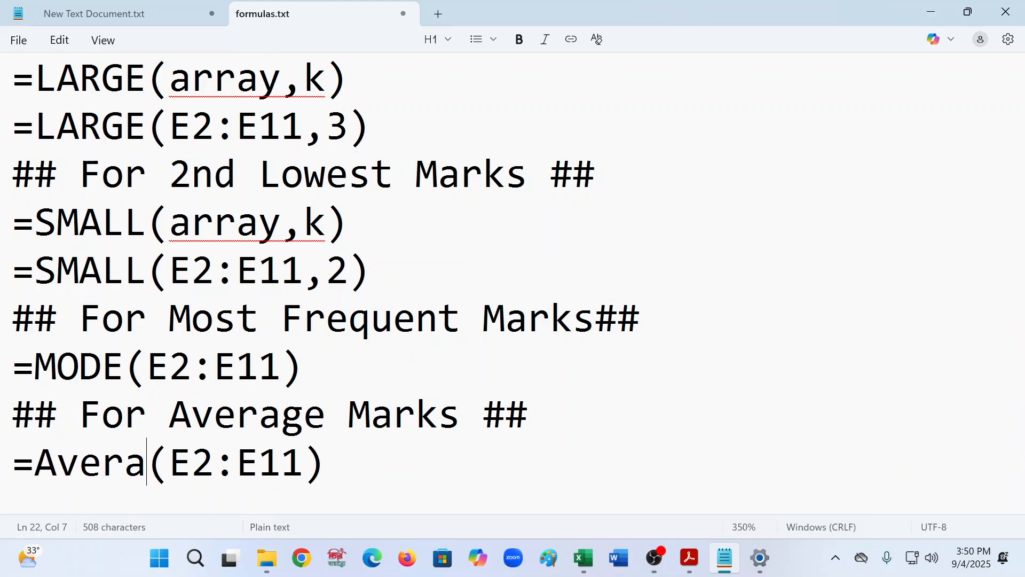
text(ge)
scroll(411, 470, up, 1)
click(411, 470)
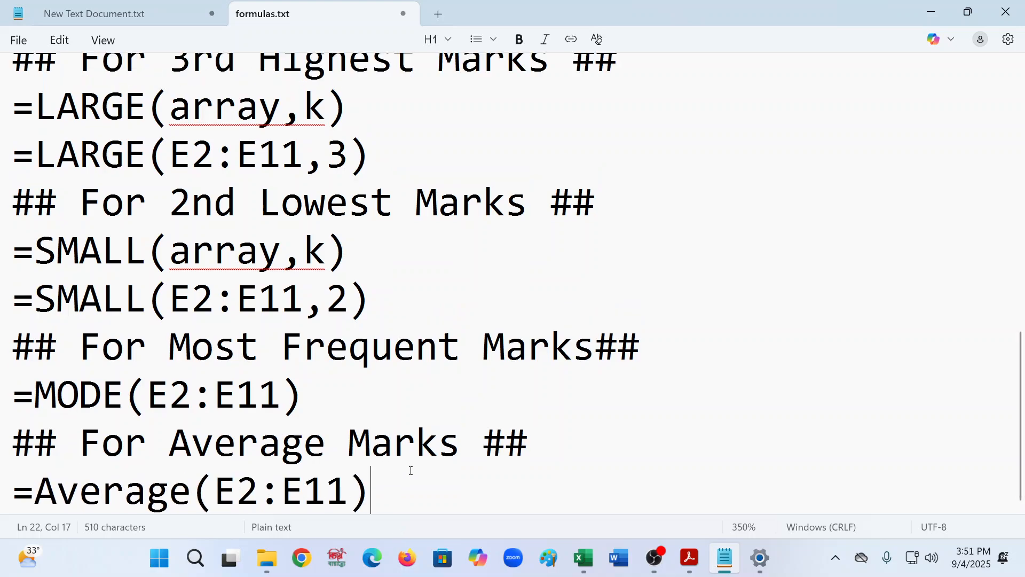
key(Return)
key(ctrl+s)
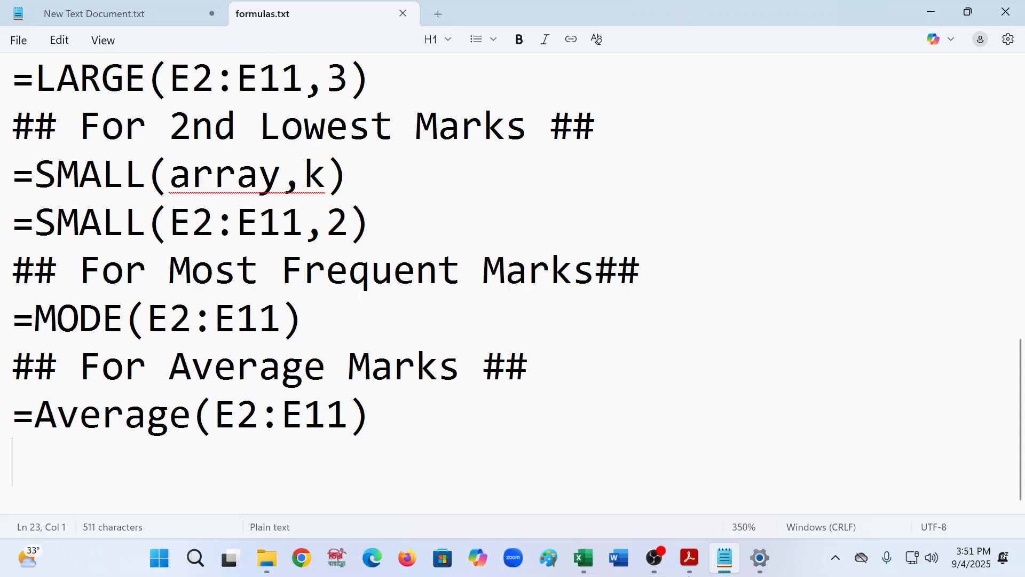
- Check the remaining tasks in the practice PDF's task list
click(690, 558)
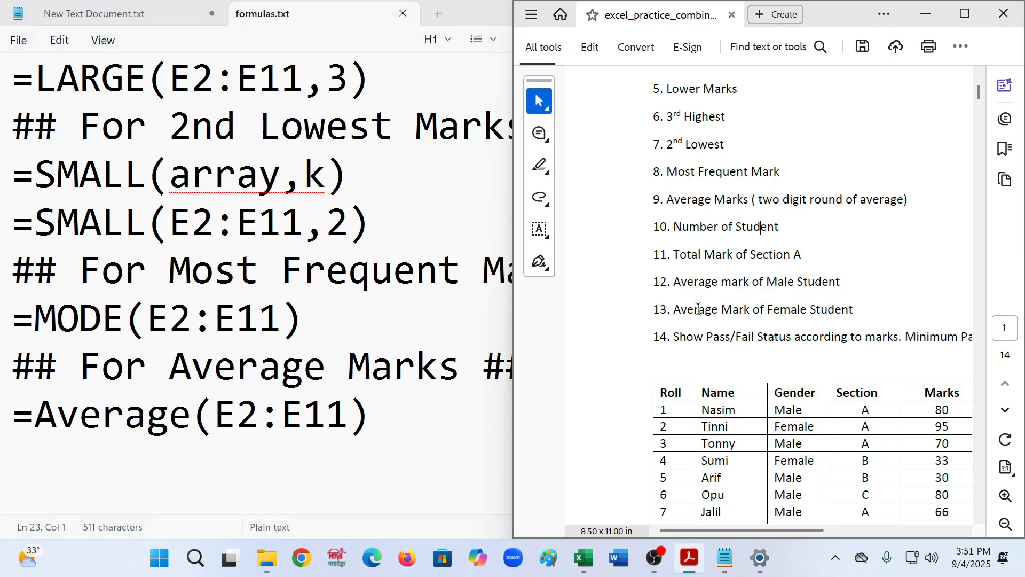
scroll(929, 306, down, 2)
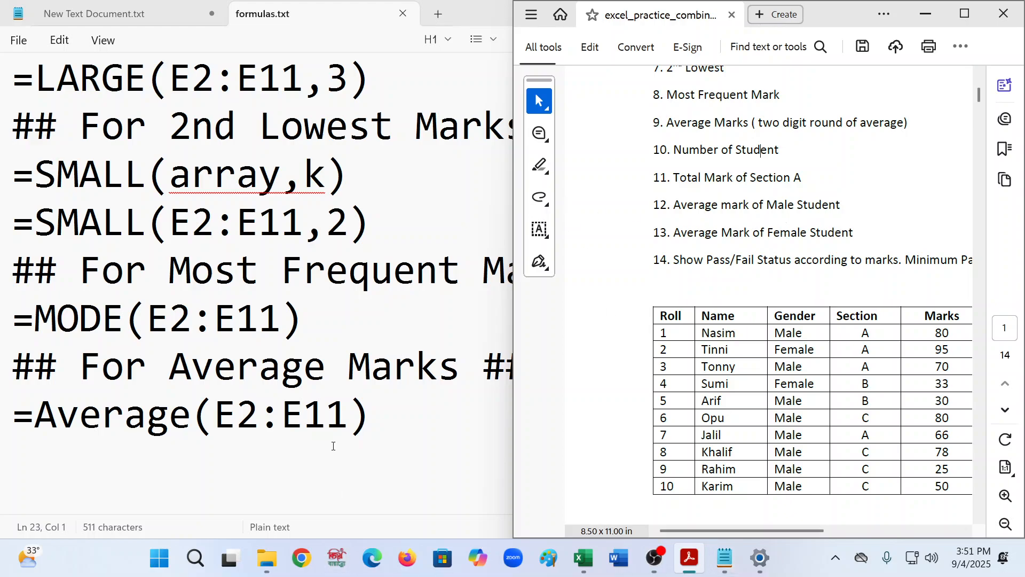
click(353, 432)
- Paste a copy of the Average Marks heading on a new line below the average formula
click(618, 410)
key(Return)
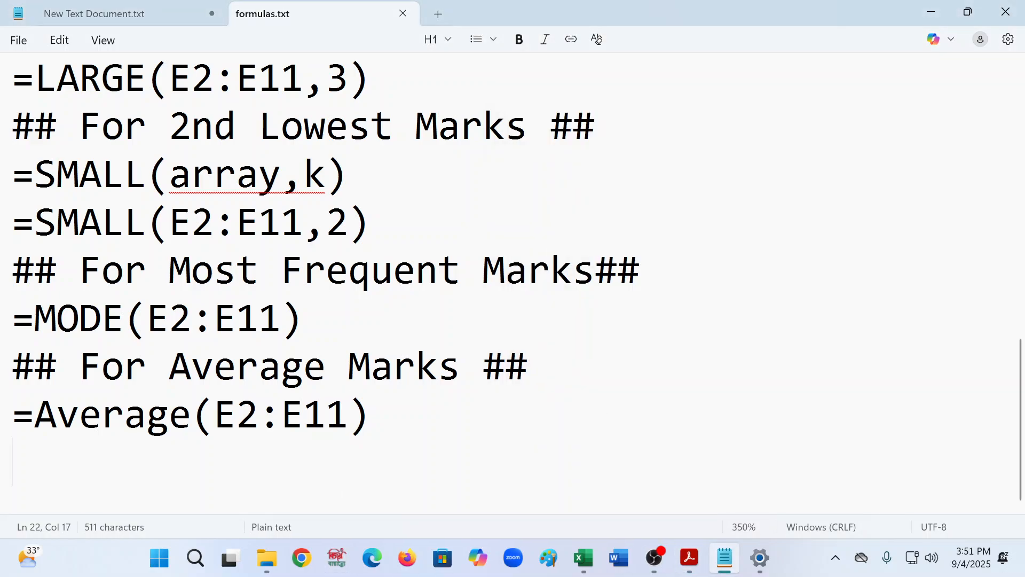
drag(529, 371, 0, 368)
click(49, 447)
key(ctrl+v)
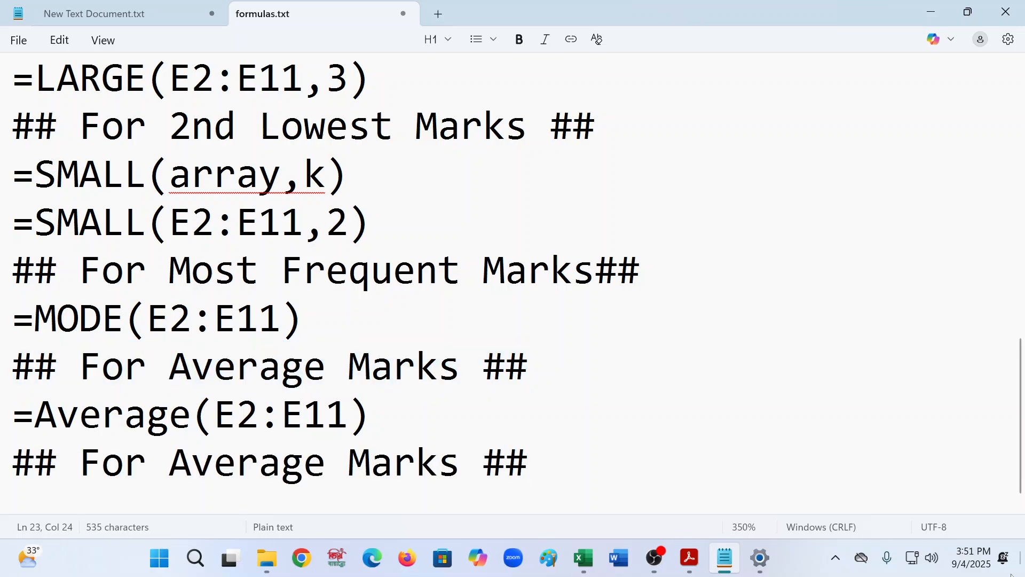
- Rename the pasted heading below the average formula to "## Number of Student ##"
click(697, 559)
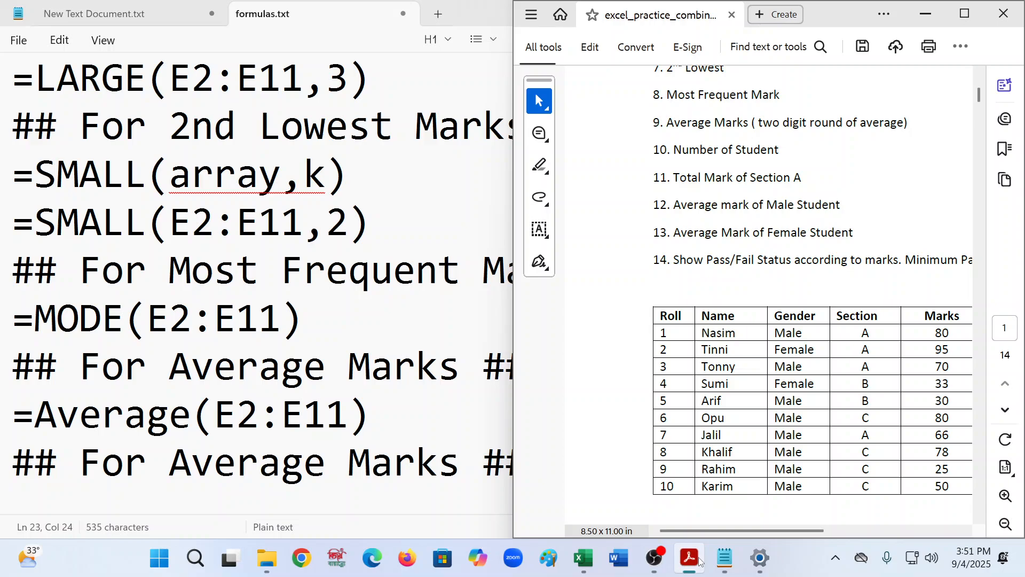
click(697, 560)
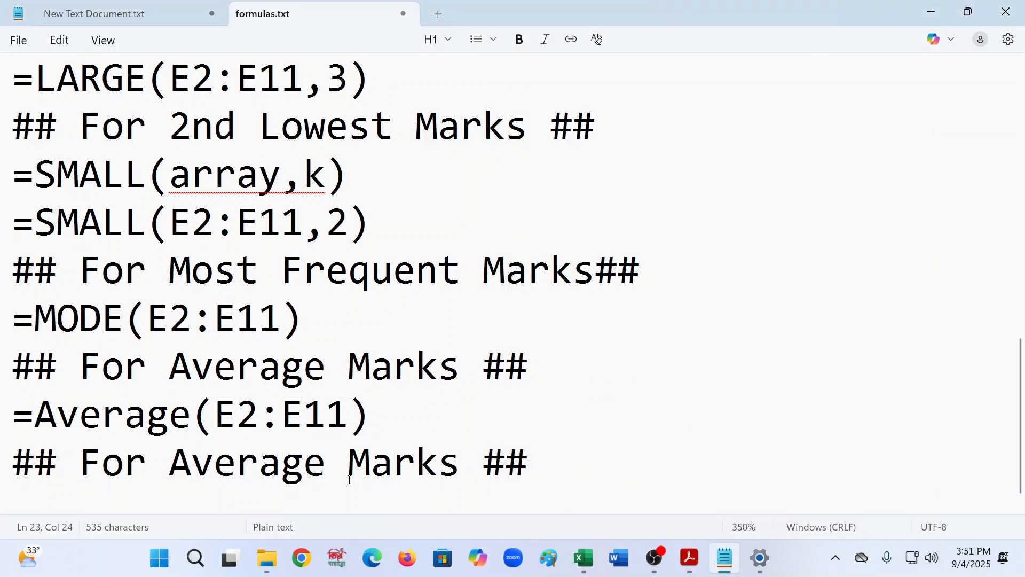
drag(326, 470, 101, 470)
click(417, 470)
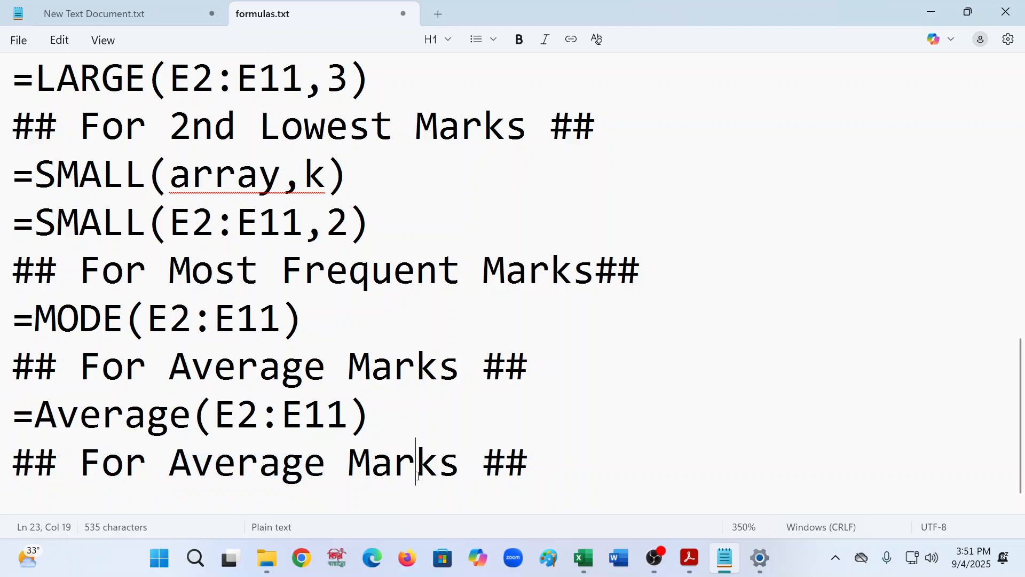
drag(460, 470, 83, 477)
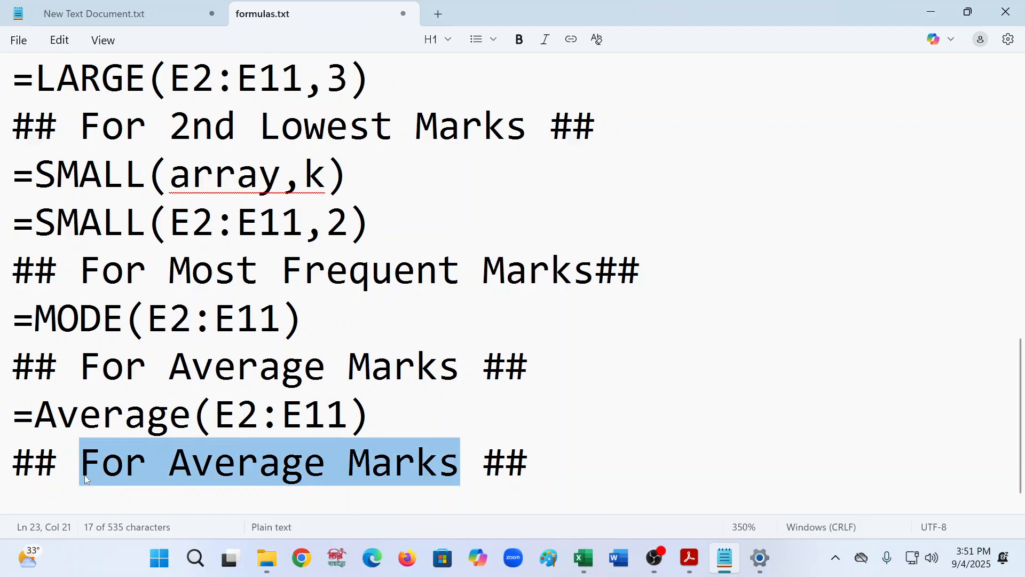
text(Number )
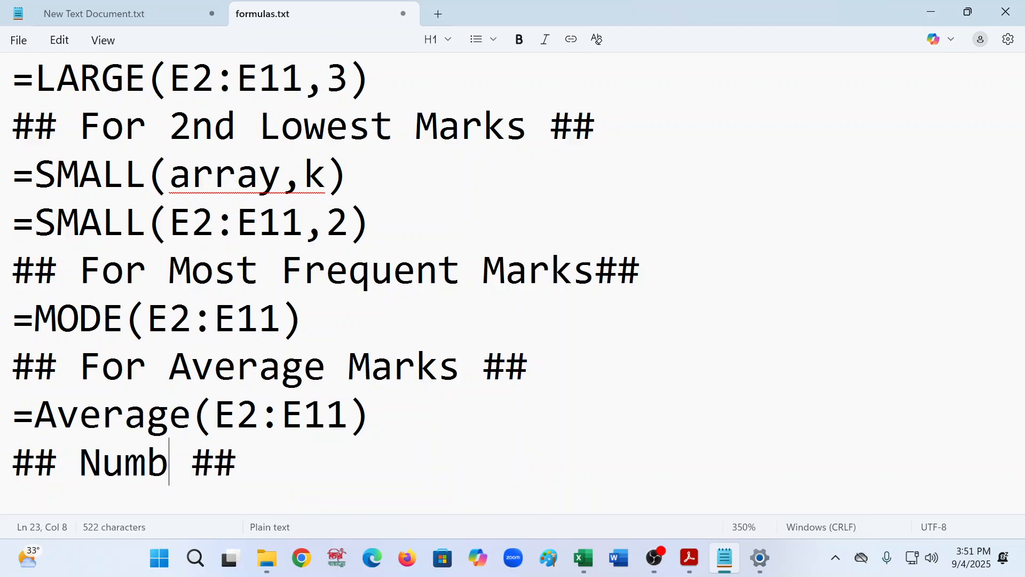
text(of S)
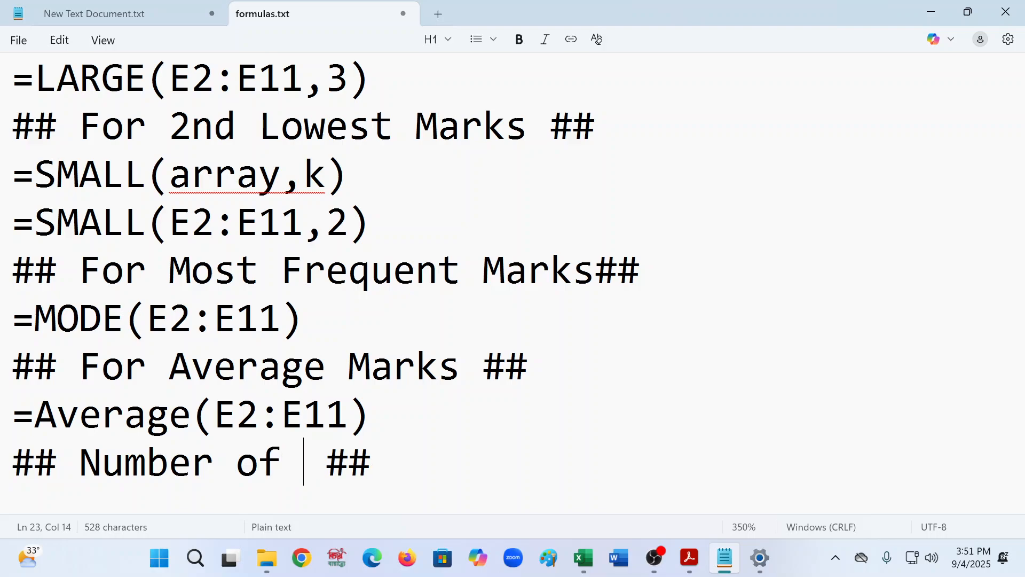
text(tudent)
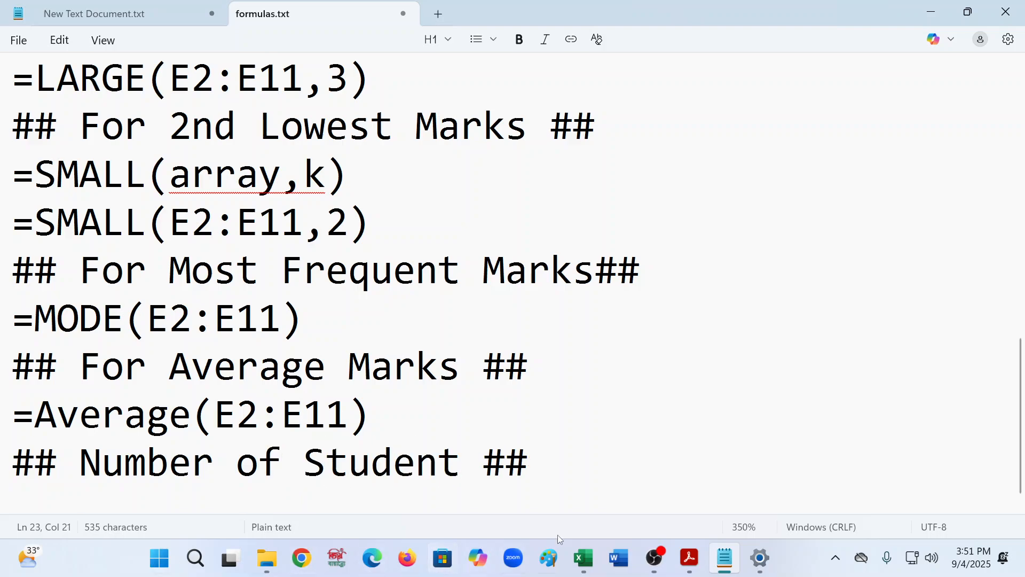
- Add the formula "= COUNT(E2:E11)" on a new line below the Number of Student heading and start another line
click(667, 456)
key(Return)
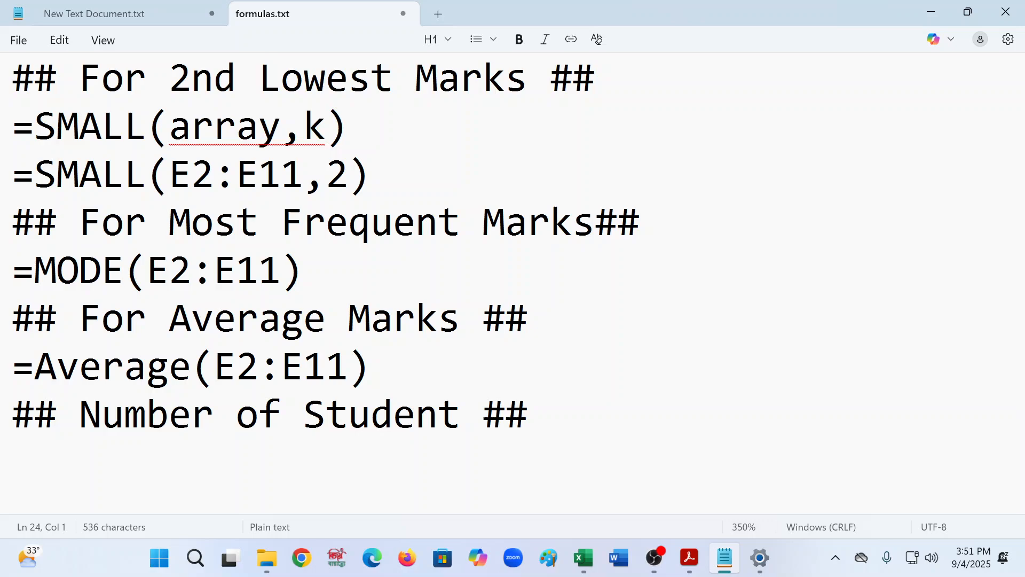
text(= COUNT)
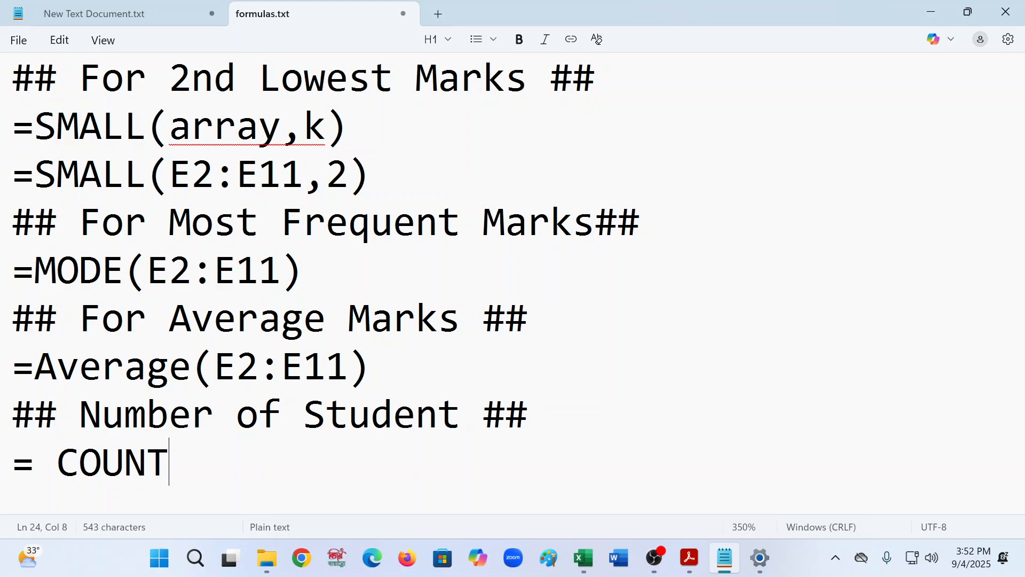
text(()
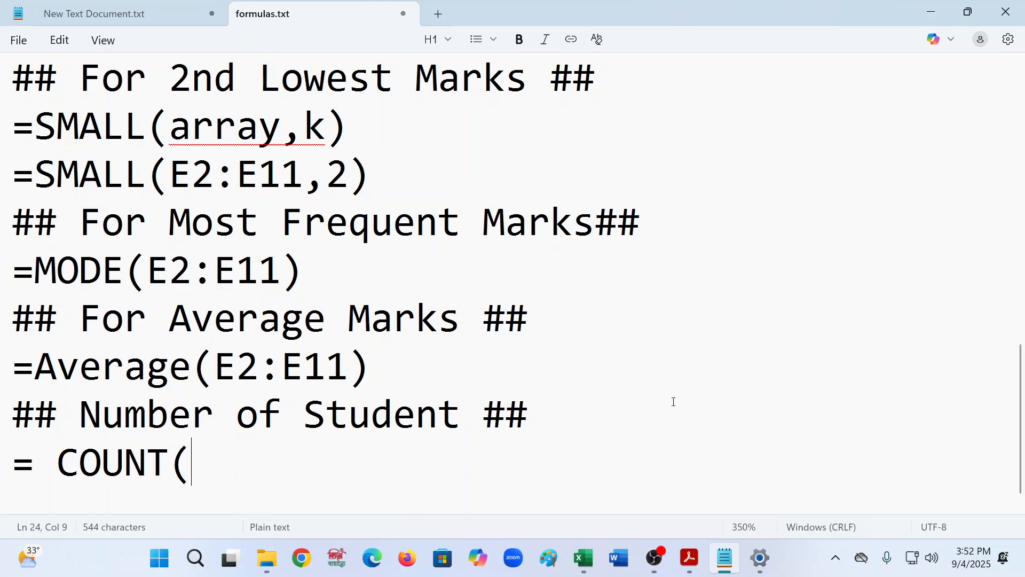
mouse_move(215, 367)
mouse_down()
mouse_move(350, 373)
mouse_move(215, 372)
mouse_up()
click(353, 368)
click(233, 444)
key(ctrl+v)
key(Return)
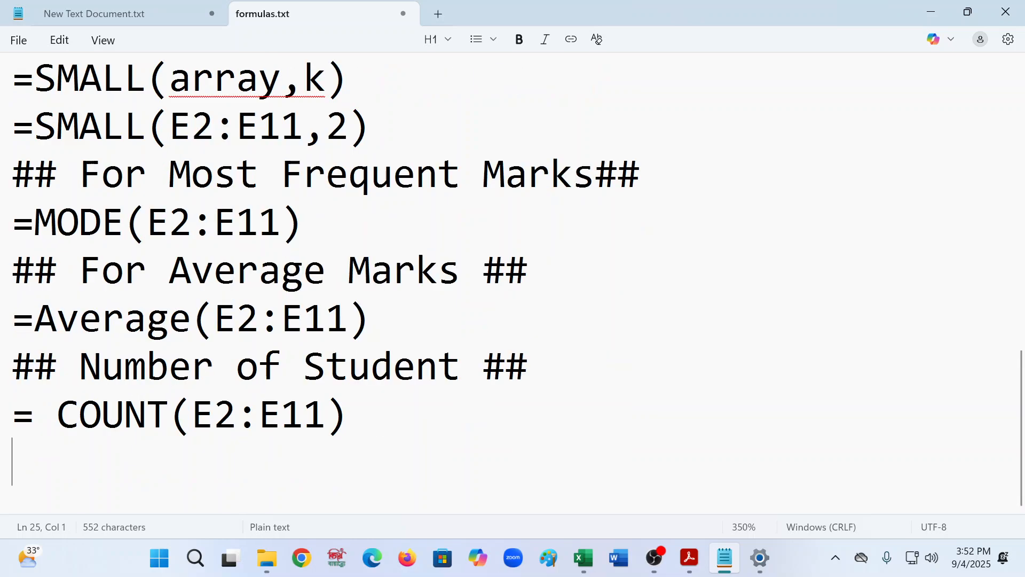
- Paste a copy of the Number of Student heading onto the empty line below the COUNT formula
triple_click(1, 364)
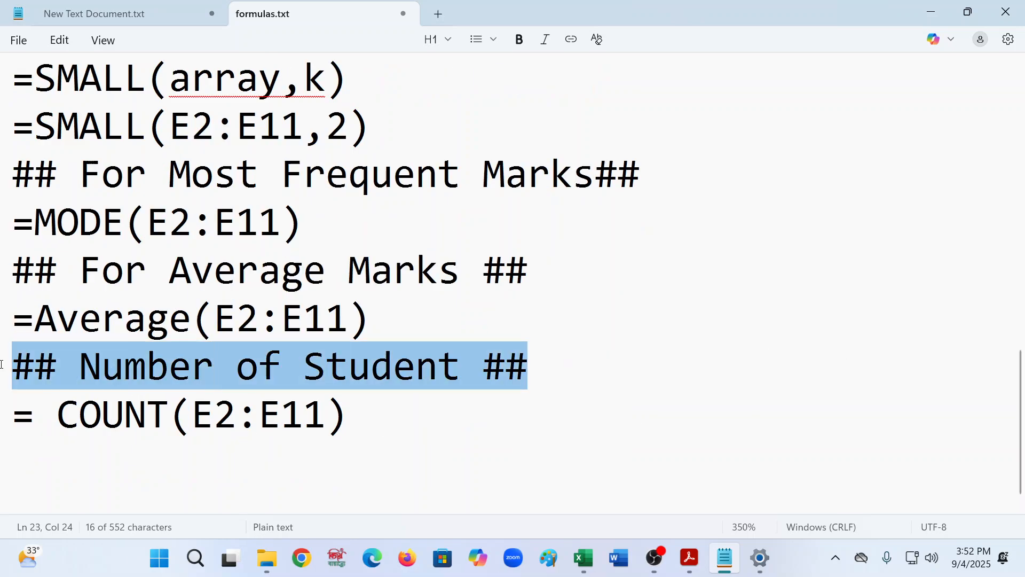
key(ctrl+c)
click(20, 470)
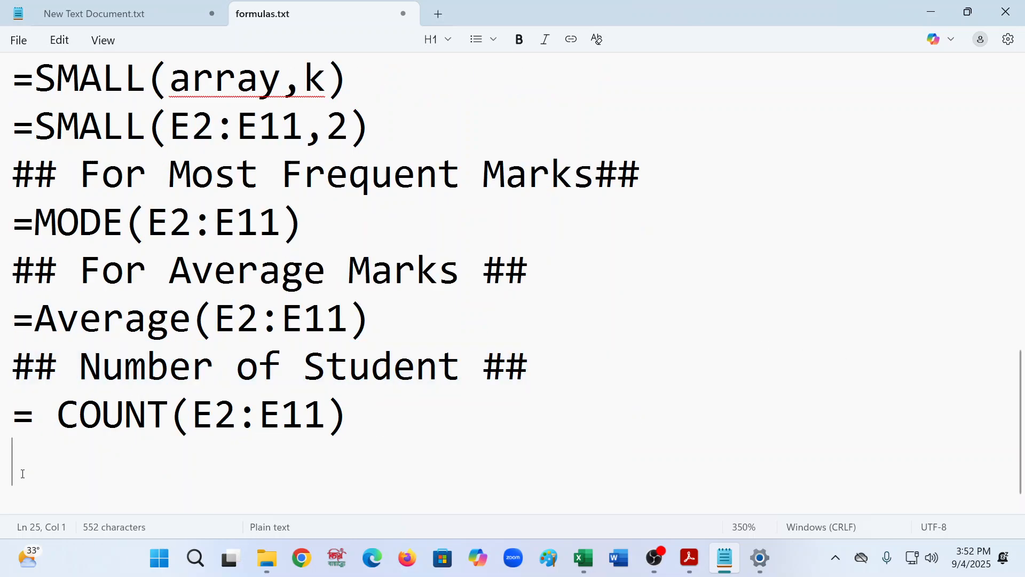
key(ctrl+v)
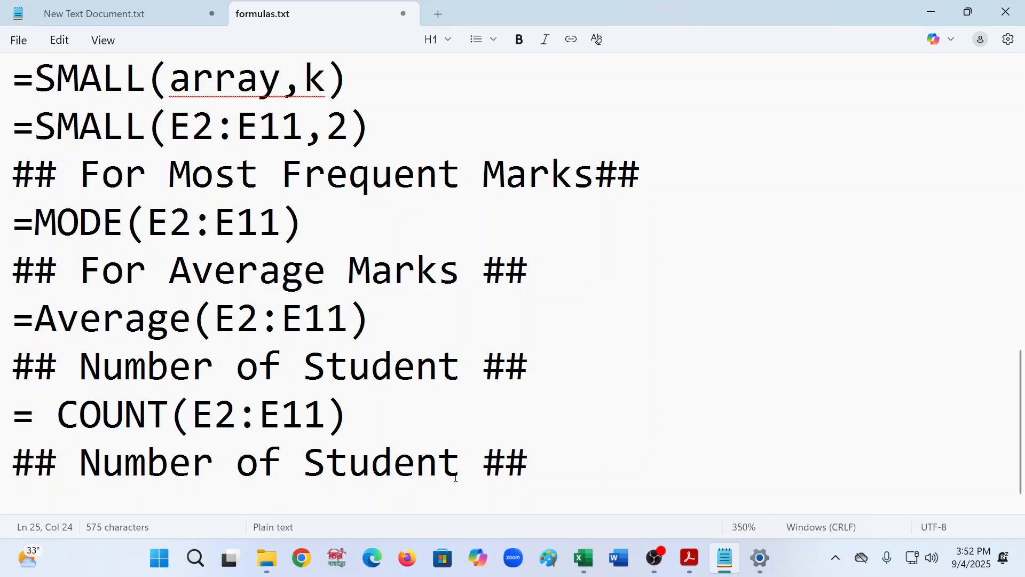
- Rename the pasted heading to "## Total Marks of Section A ##"
click(457, 477)
key(BackSpace)
key(BackSpace)
key(BackSpace)
key(BackSpace)
key(BackSpace)
key(BackSpace)
key(BackSpace)
key(BackSpace)
key(BackSpace)
key(BackSpace)
key(BackSpace)
key(BackSpace)
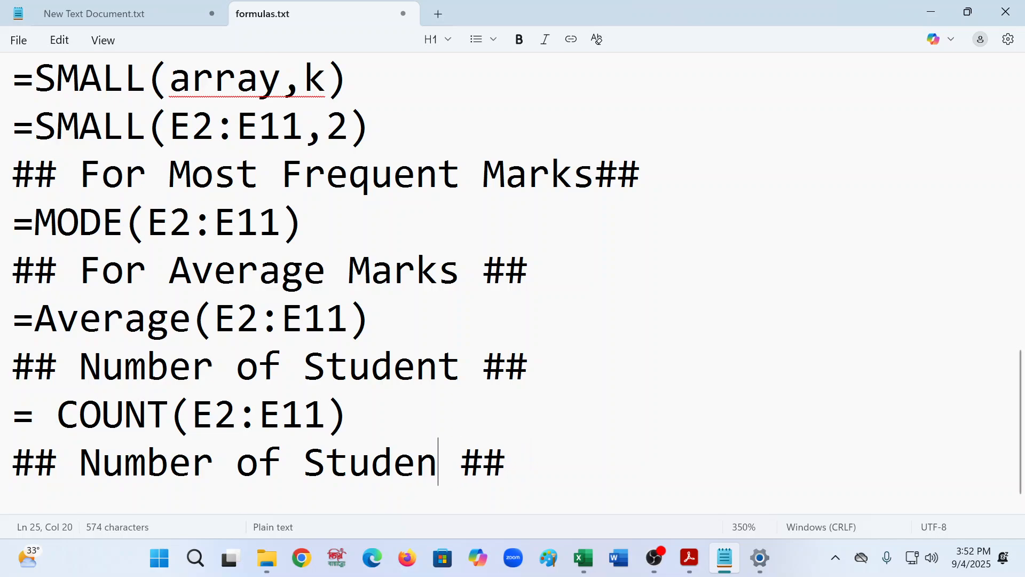
key(BackSpace)
key(BackSpace)
key(BackSpace)
key(BackSpace)
key(BackSpace)
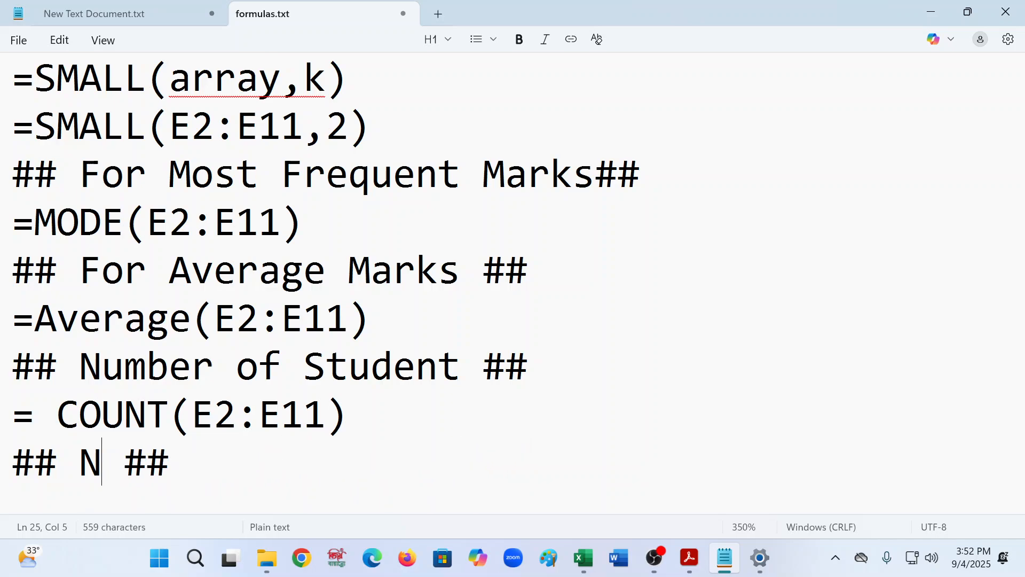
text(tO)
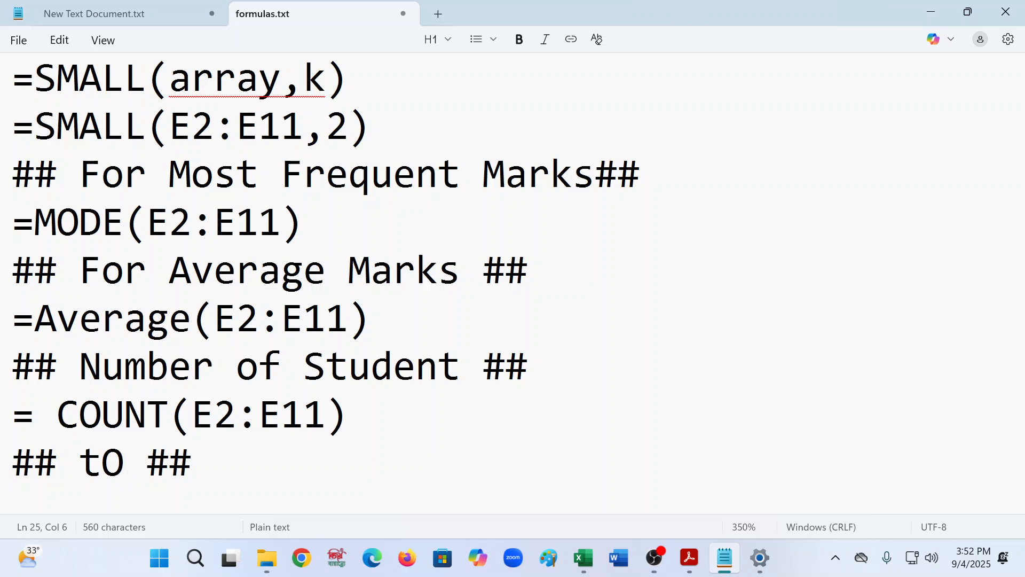
key(BackSpace)
key(BackSpace)
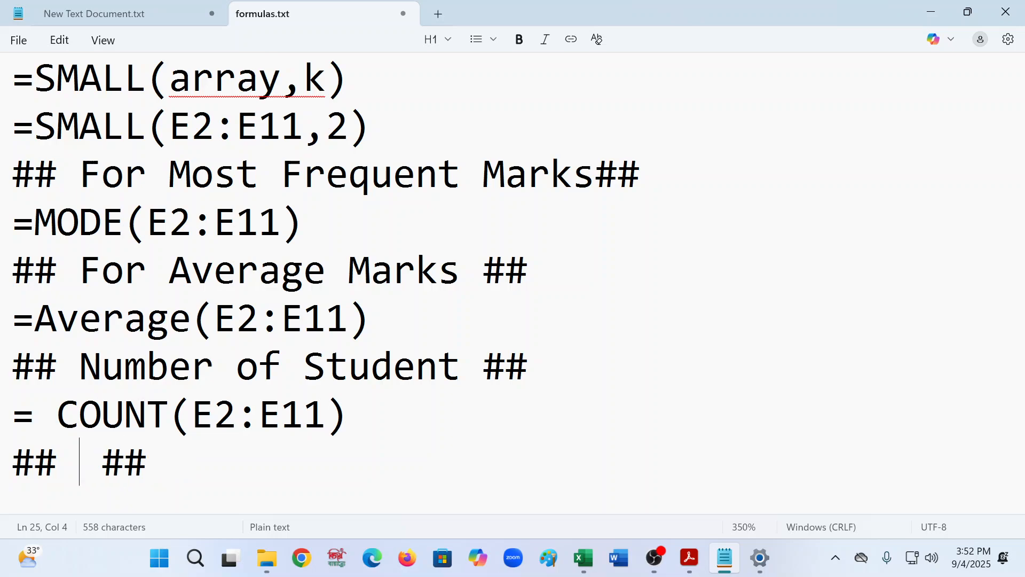
text(t)
key(BackSpace)
text(R)
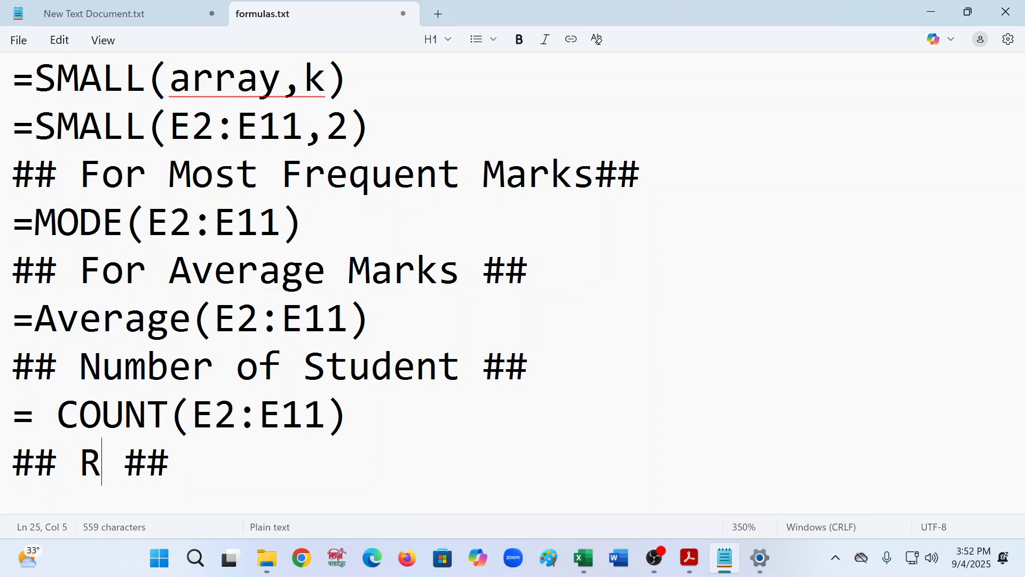
key(BackSpace)
text(Total )
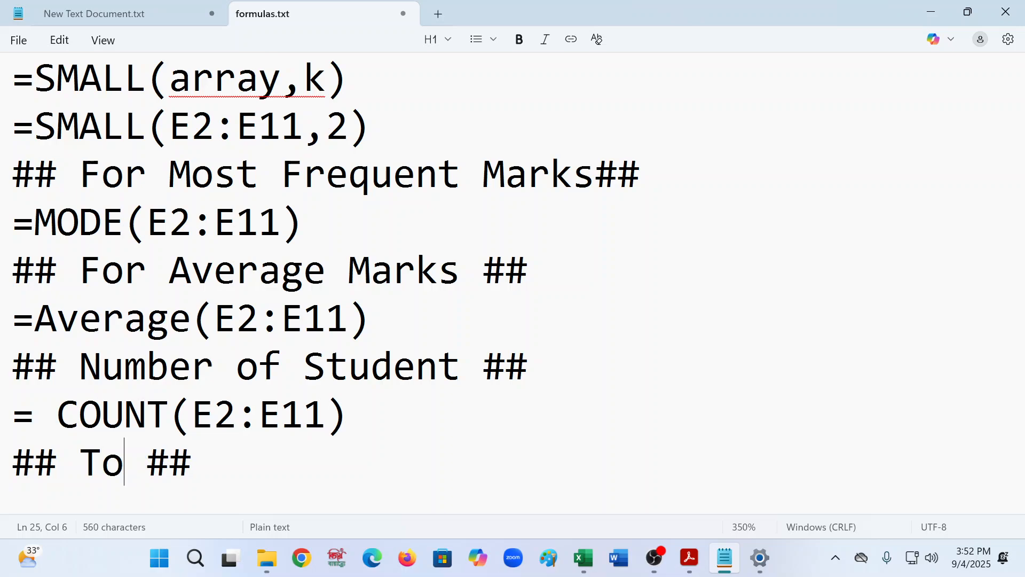
text(Marks )
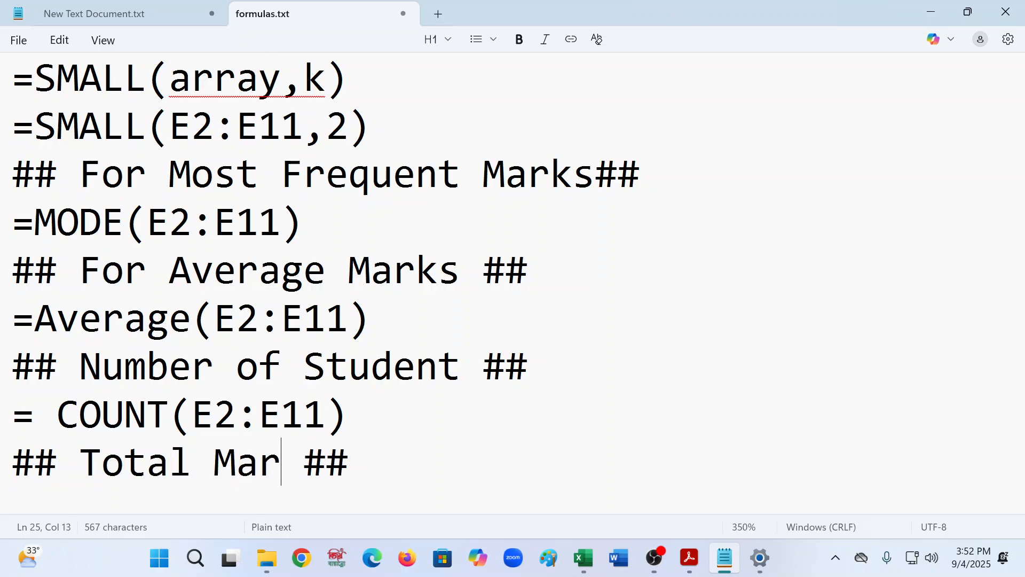
text(of S)
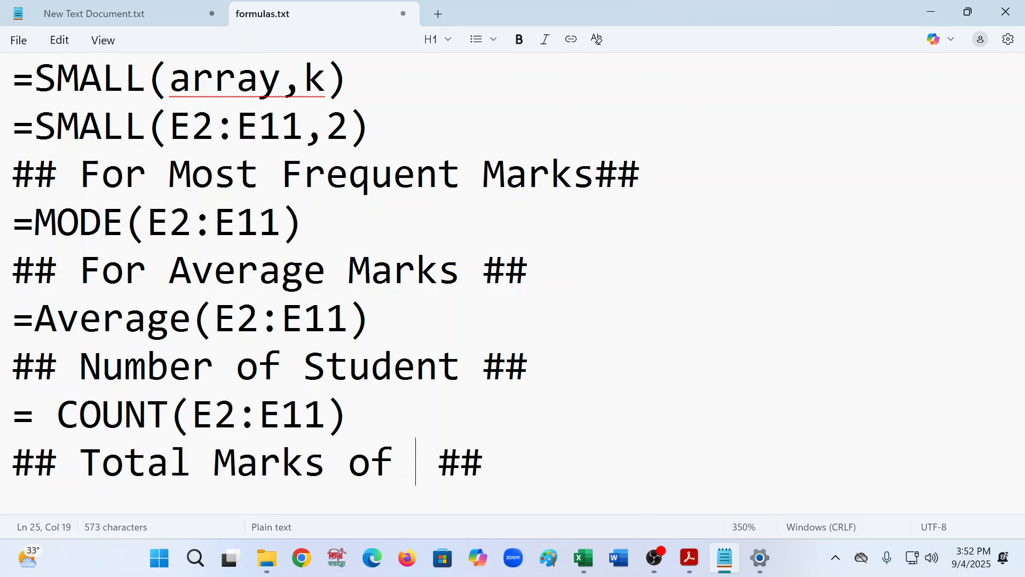
text(ect)
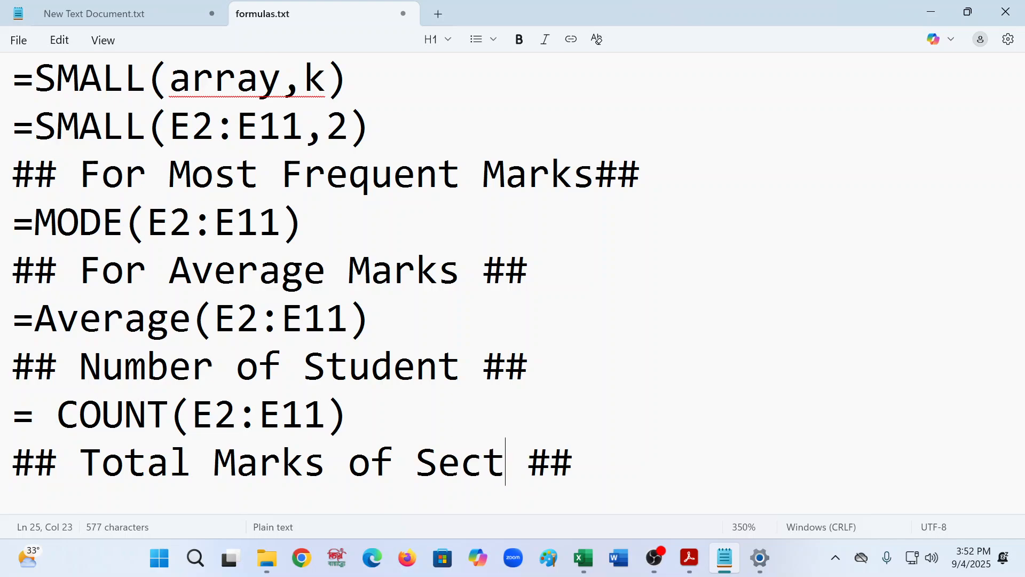
text(ion A)
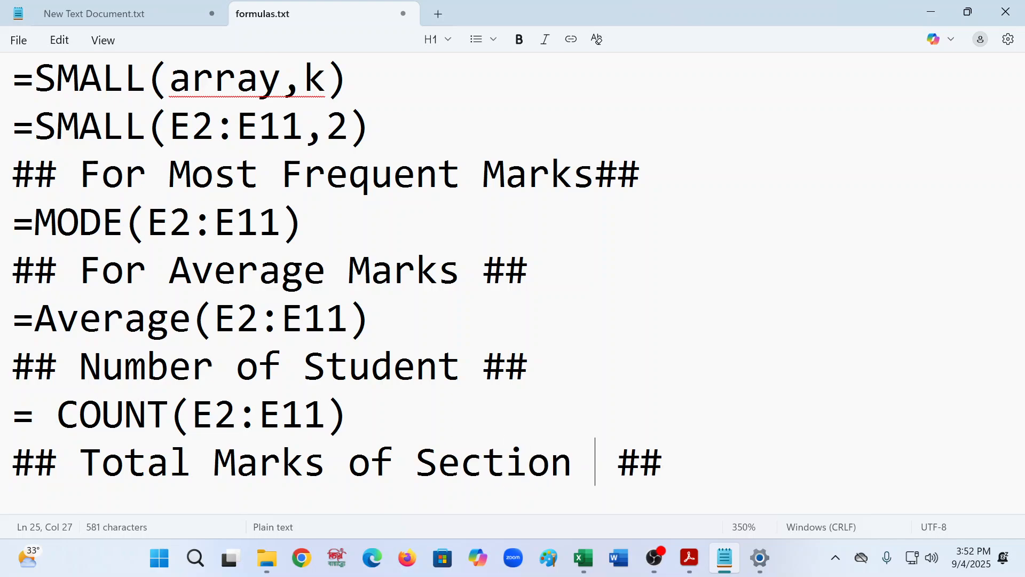
- Paste a copy of the Total Marks of Section A heading two lines below it, leaving a blank line between
scroll(824, 447, down, 1)
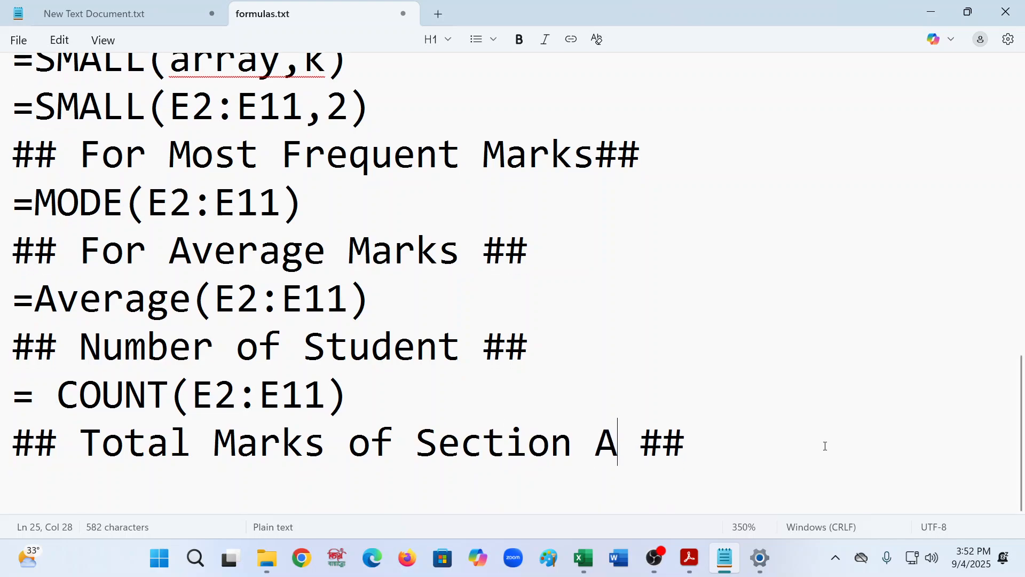
click(744, 441)
key(Return)
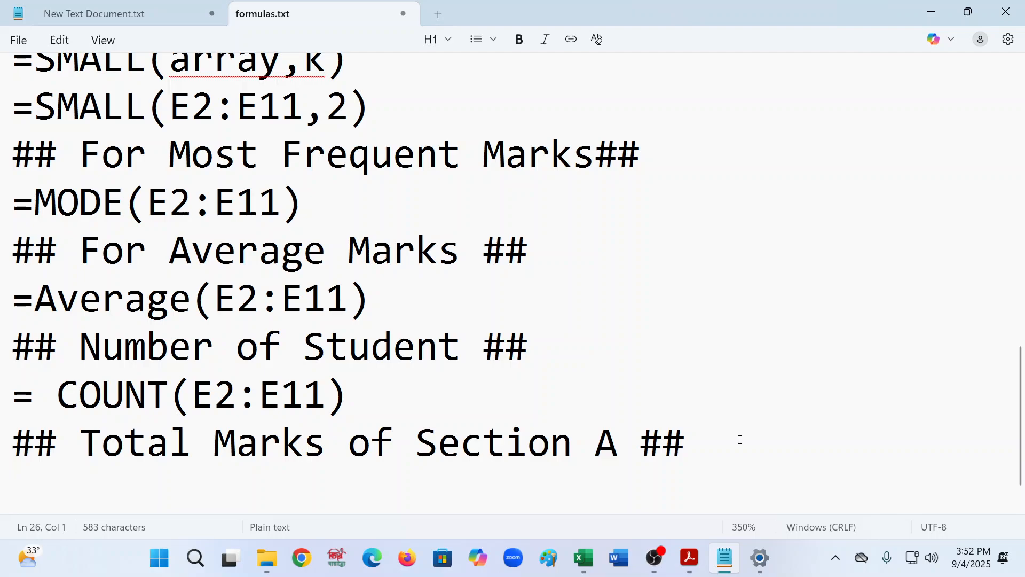
drag(709, 435, 1, 428)
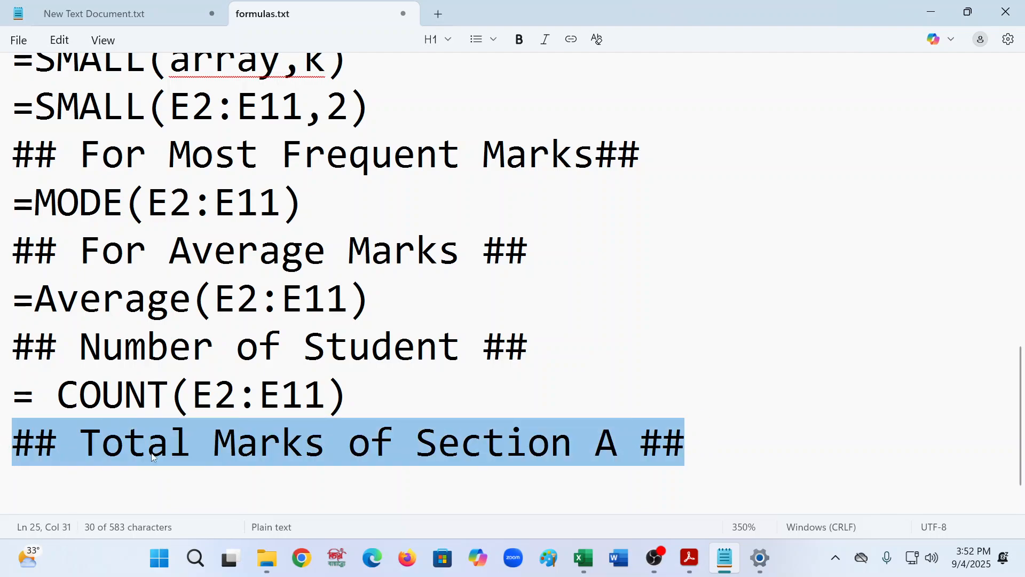
scroll(408, 446, down, 1)
click(533, 466)
key(Return)
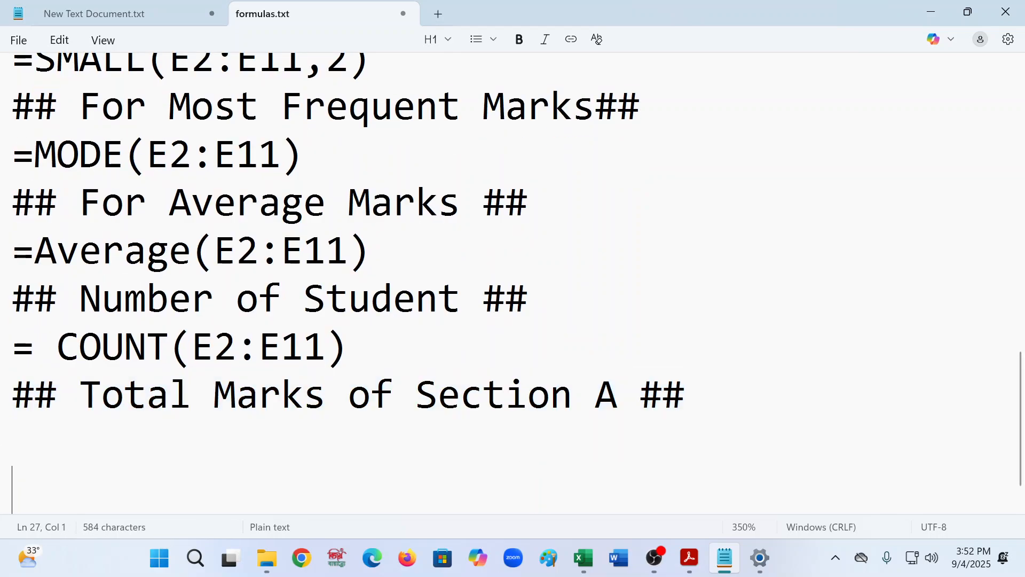
key(ctrl+v)
- Rename the new heading to "## Average Marks of Male ##", replacing Total and Section A
click(191, 489)
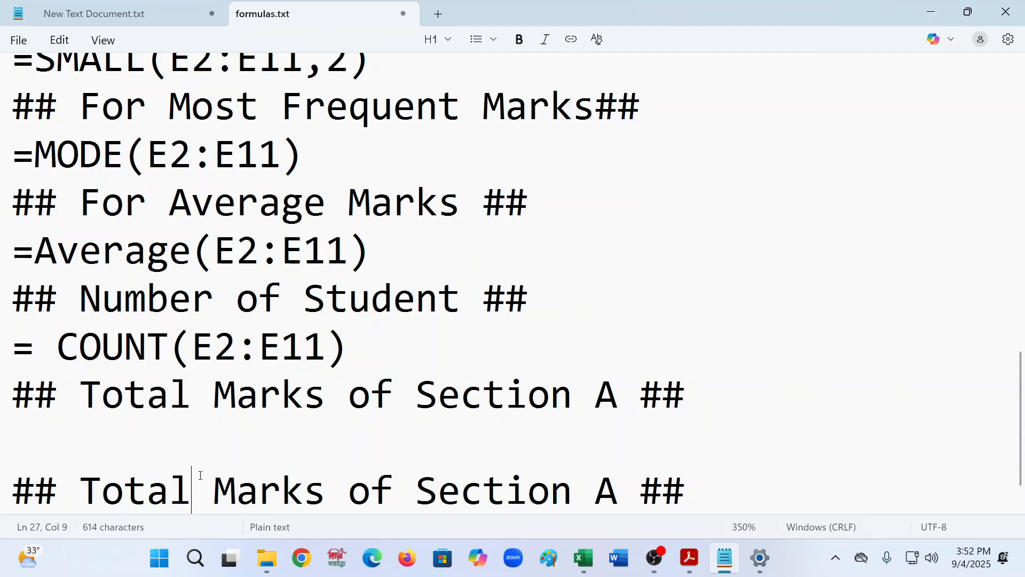
key(BackSpace)
key(BackSpace)
key(BackSpace)
key(BackSpace)
key(BackSpace)
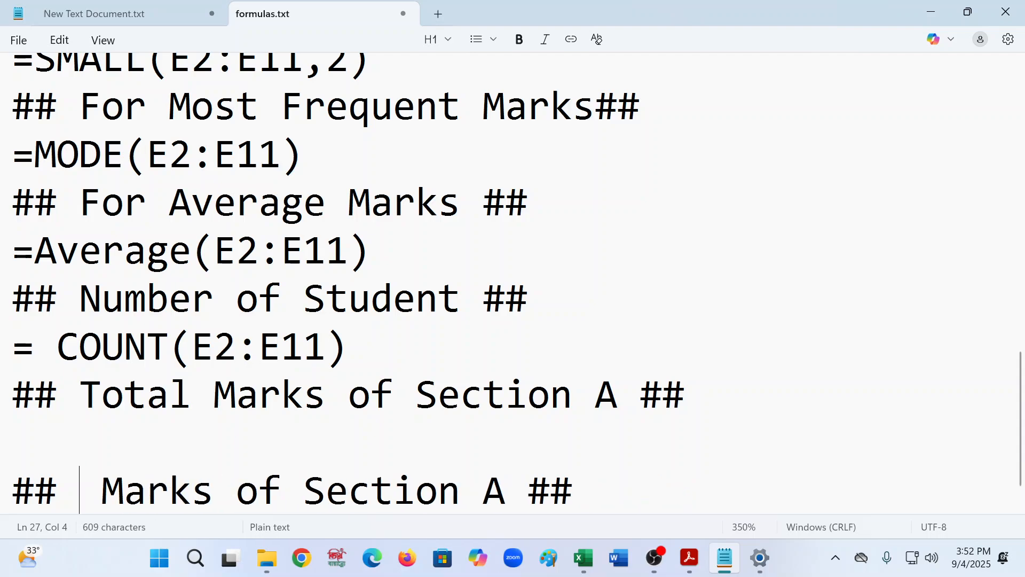
text(Average)
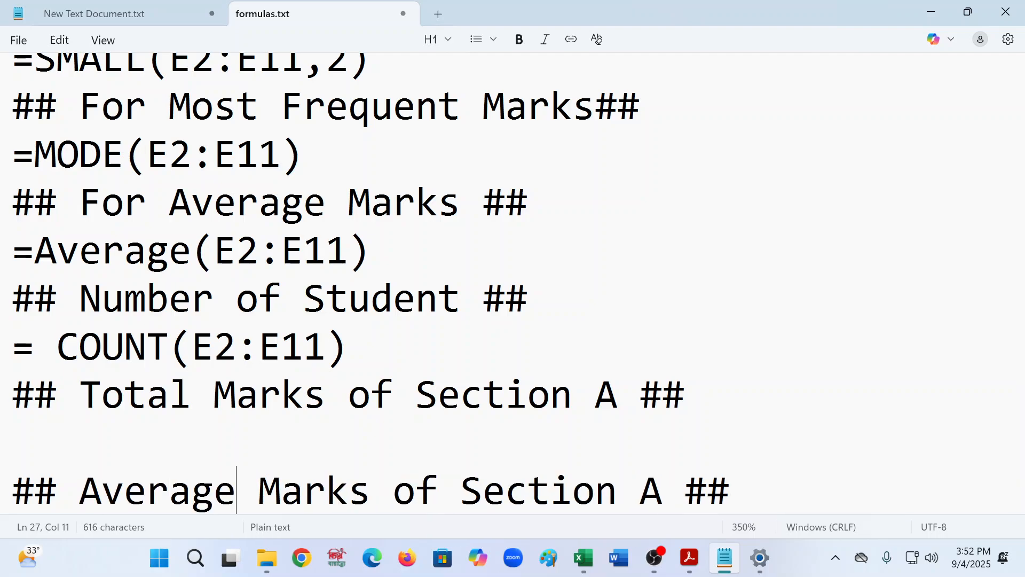
drag(455, 505, 661, 502)
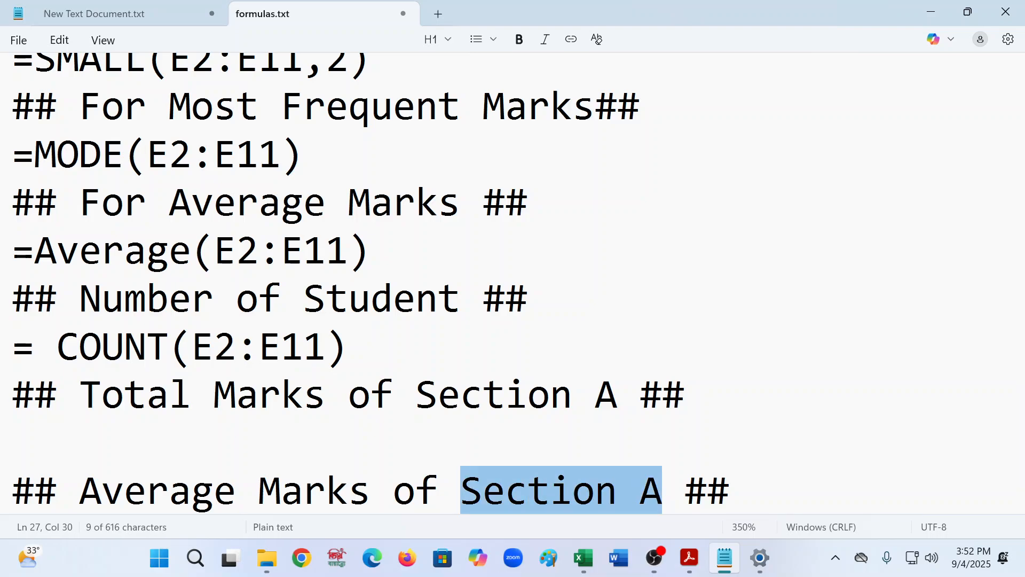
text(Male Studen)
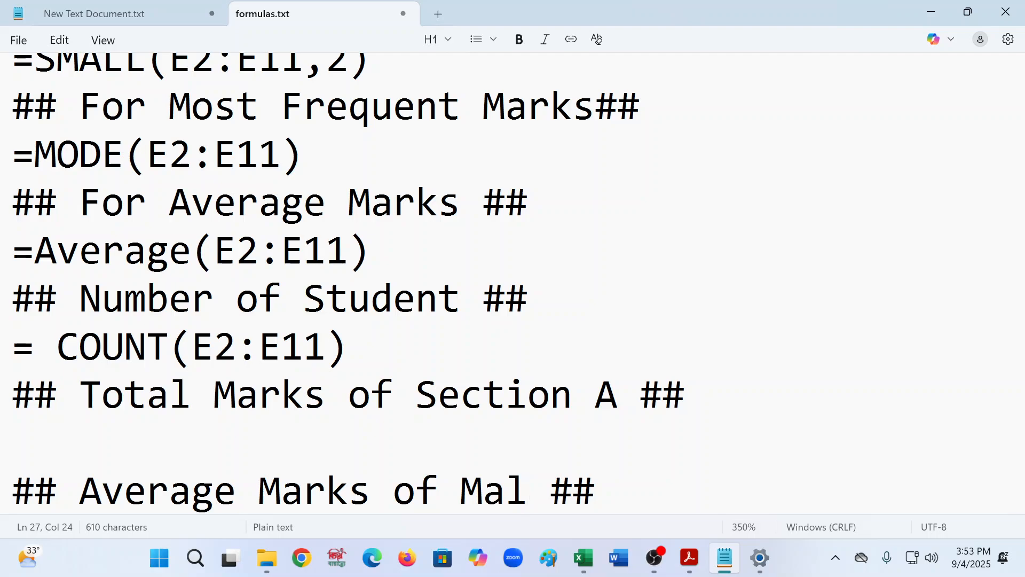
- Finish the new heading as "## Average Marks of Male Student ##" and start a new line below it
text(e St)
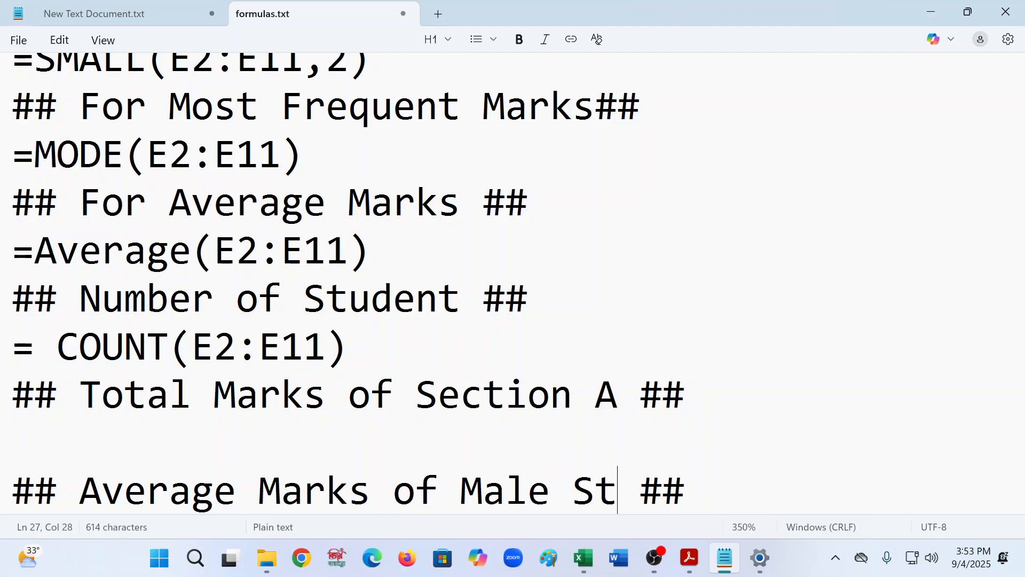
text(udent)
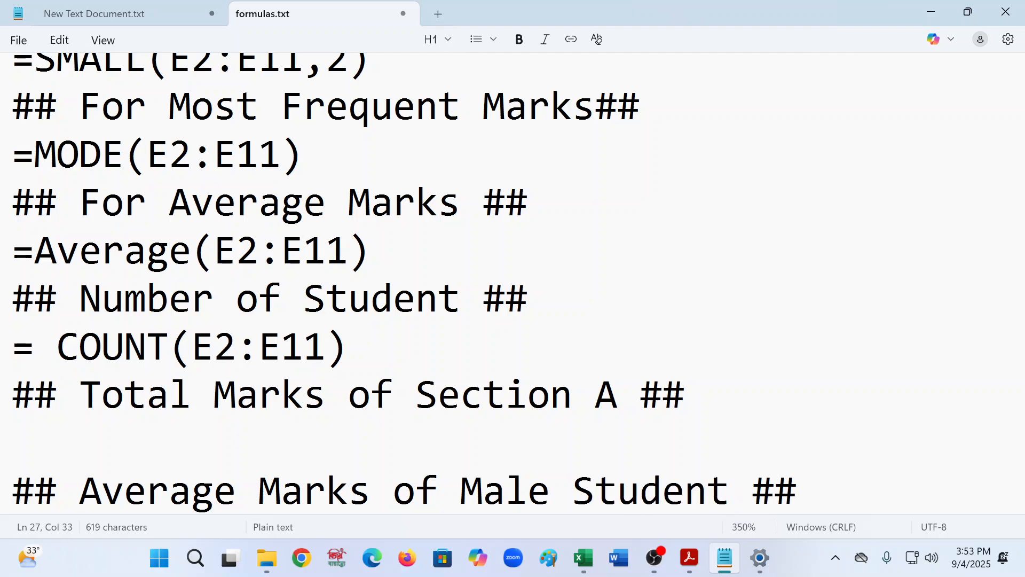
scroll(819, 455, down, 1)
click(823, 456)
key(Return)
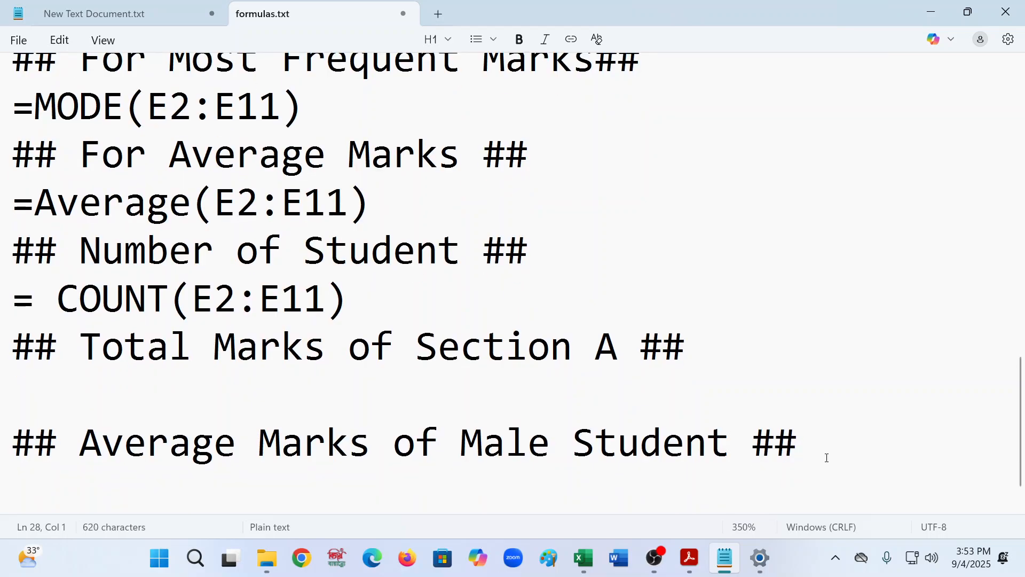
- Paste a copy of the Male Student heading two lines below it
triple_click(844, 412)
key(ctrl+c)
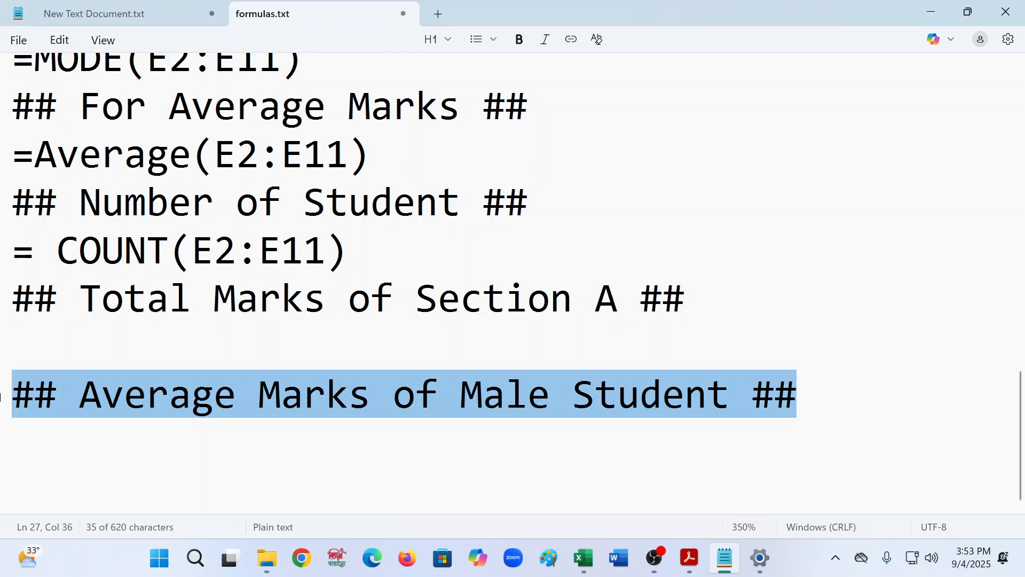
click(13, 482)
key(ctrl+v)
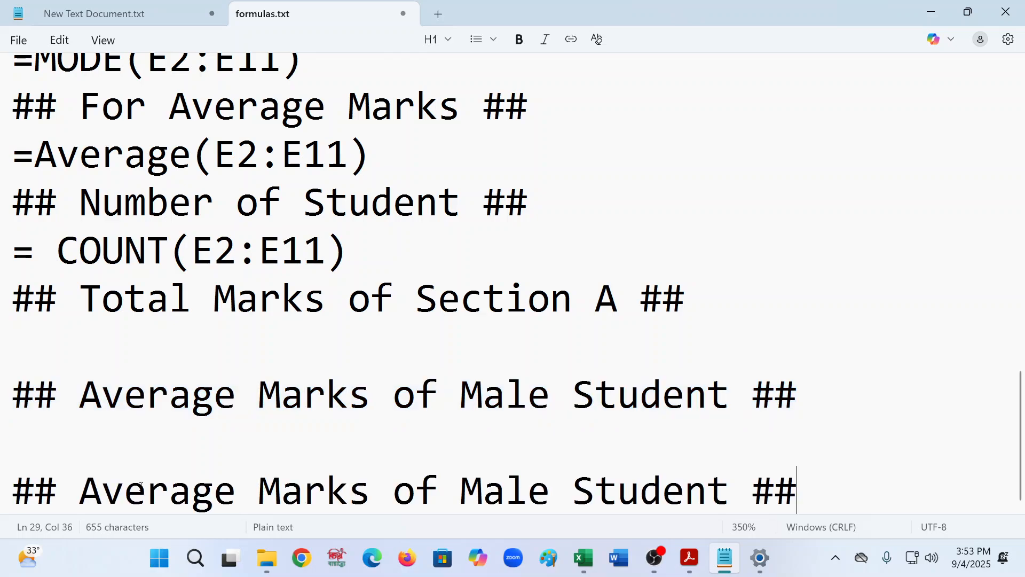
- Rename the pasted heading to "## Average Marks of Female Student ##" and add a new line below
click(476, 494)
key(BackSpace)
text(Fe,)
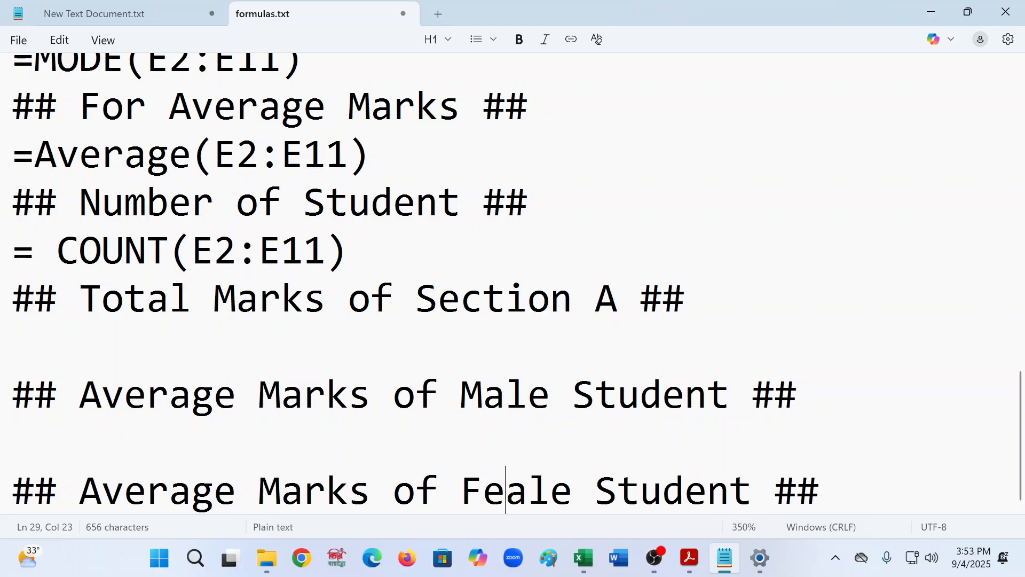
key(BackSpace)
text(m)
click(903, 490)
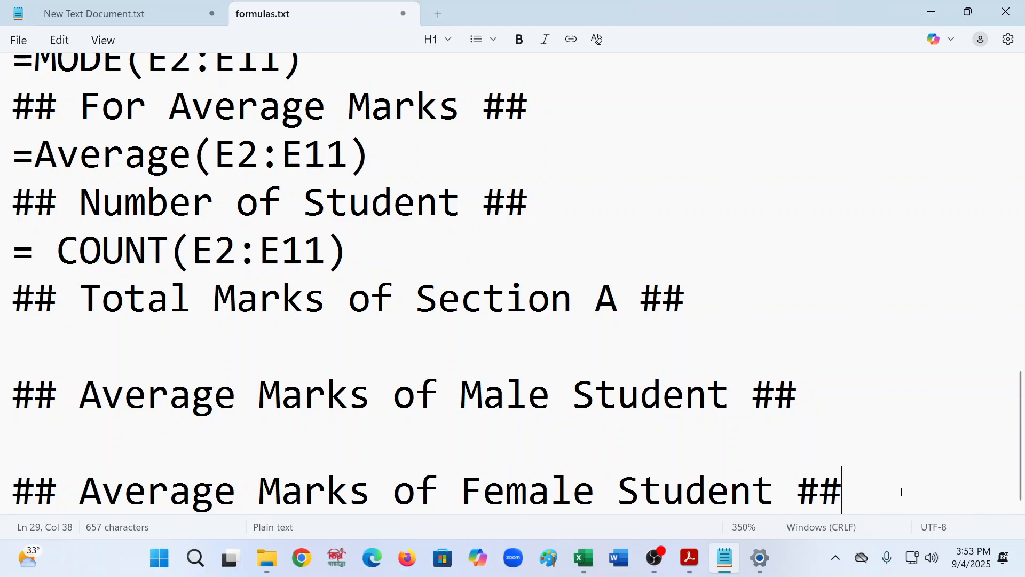
key(Return)
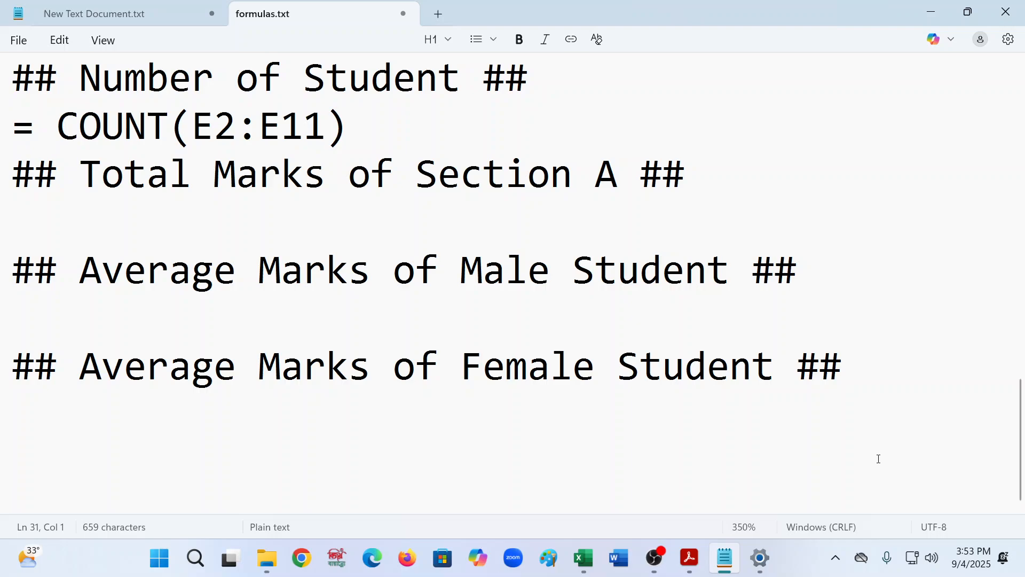
- Copy the Female Student heading and paste it two lines below
drag(865, 368, 11, 367)
key(ctrl+c)
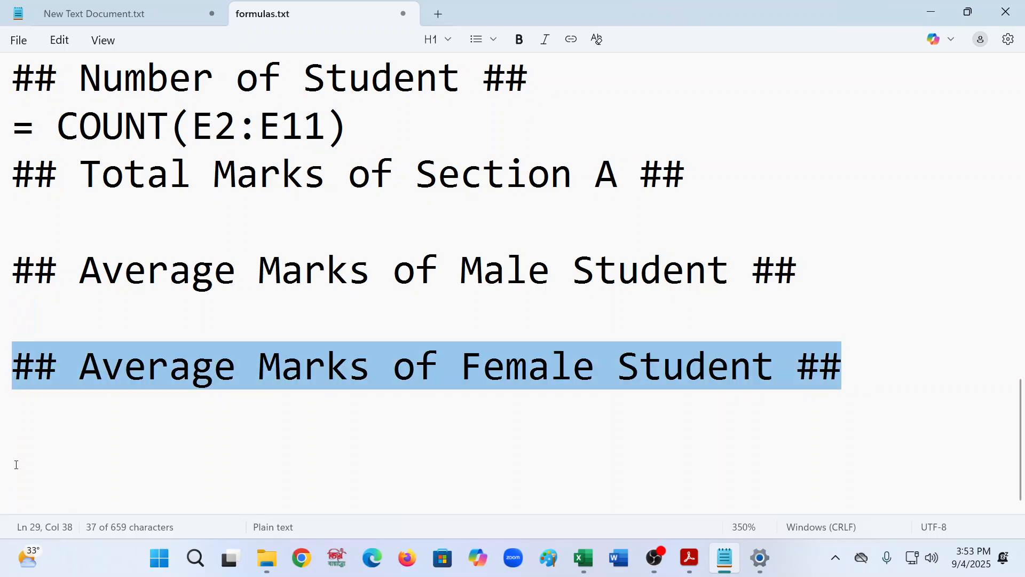
click(15, 465)
key(ctrl+v)
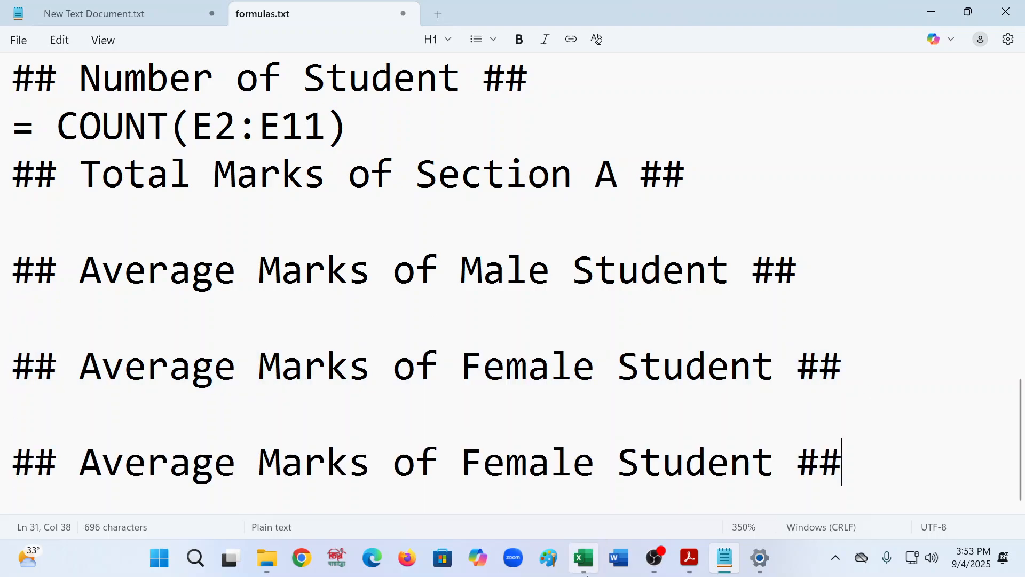
- Check the Pass/Failed task and table in the exercise PDF
click(691, 561)
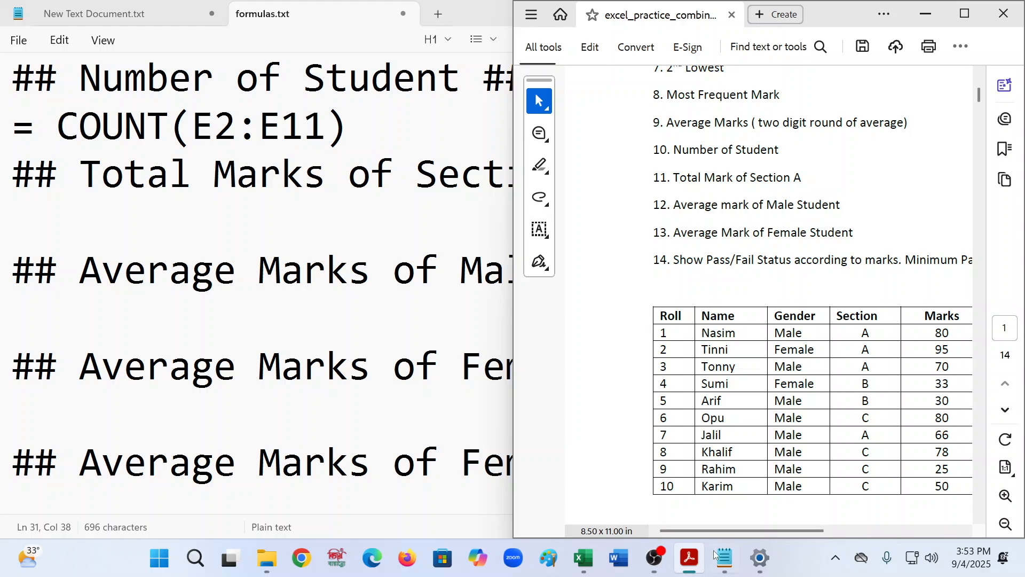
drag(742, 531, 859, 530)
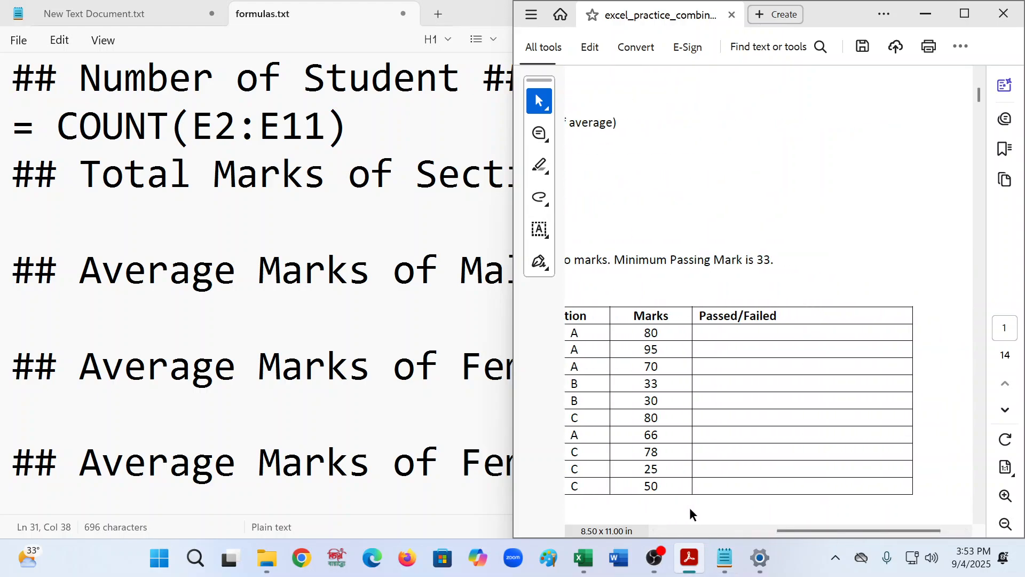
click(281, 462)
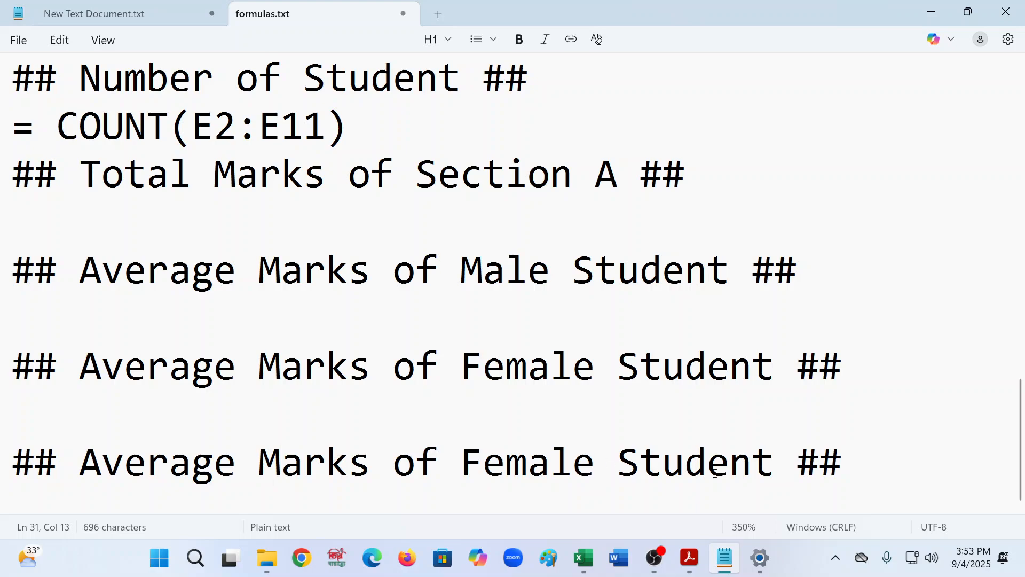
- Rename the last heading to "## Pass/ Failed ##"
drag(766, 473, 91, 454)
text(Pass a)
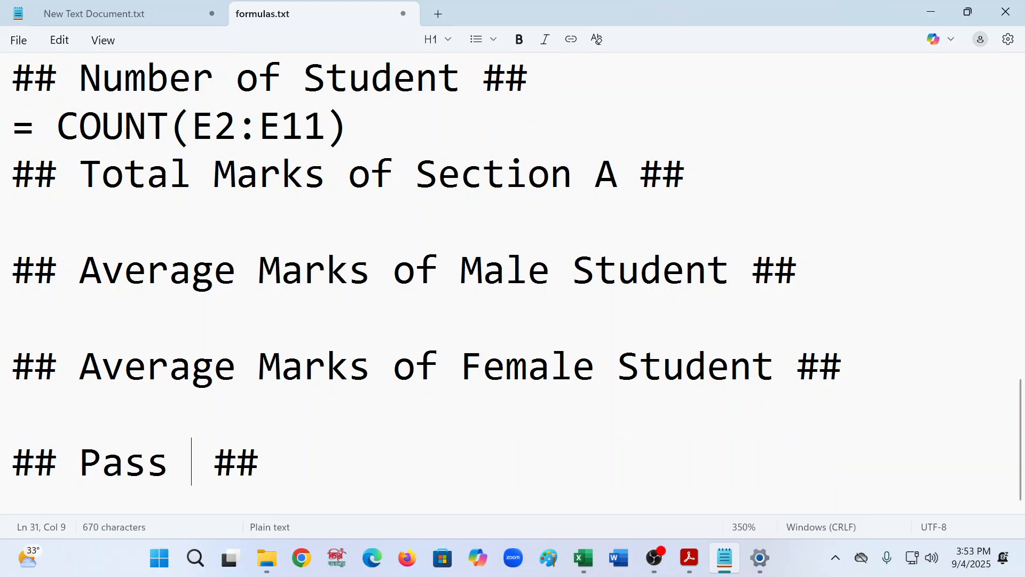
text(n)
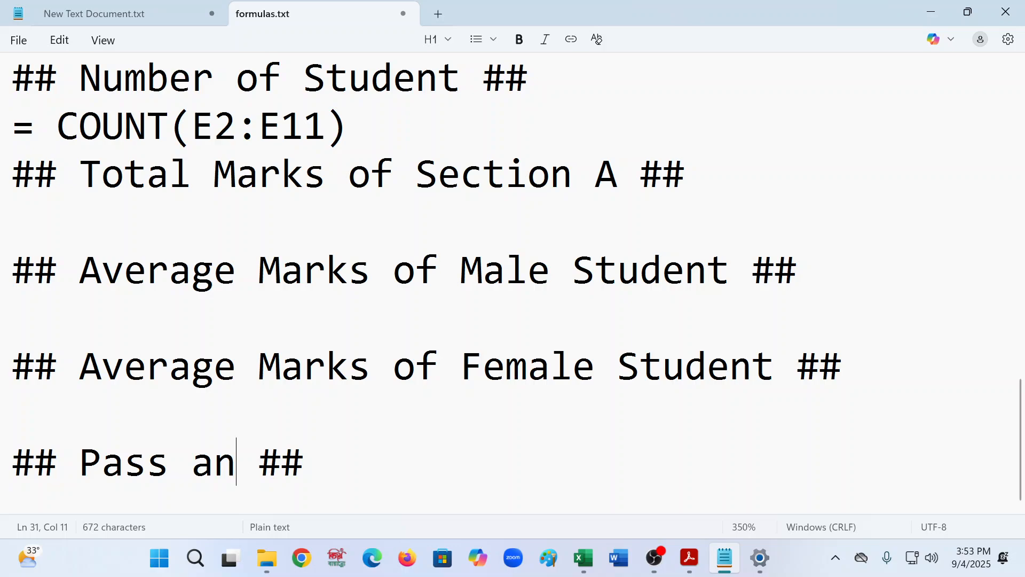
key(BackSpace)
key(BackSpace)
key(BackSpace)
text(/ )
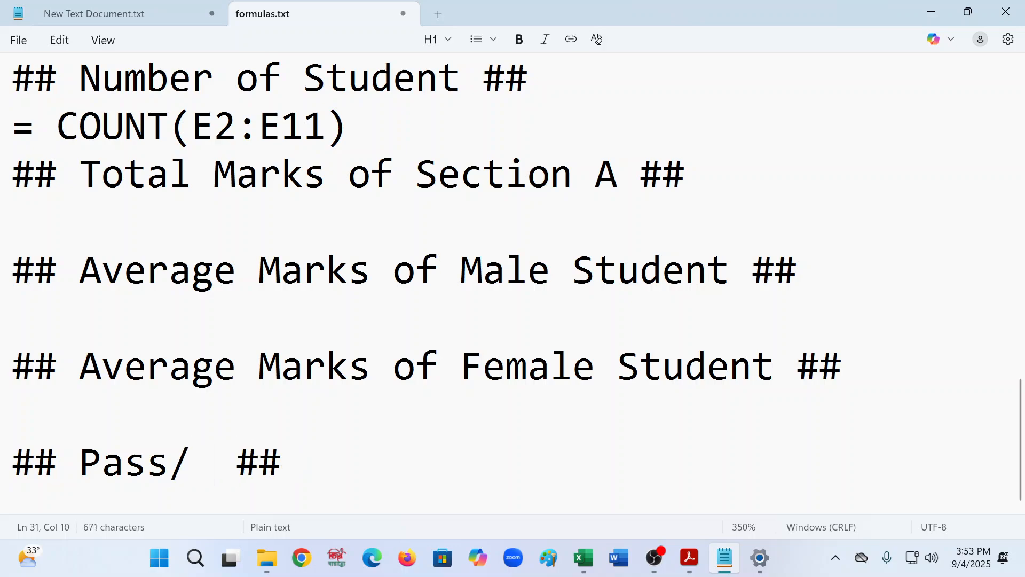
text(Fail)
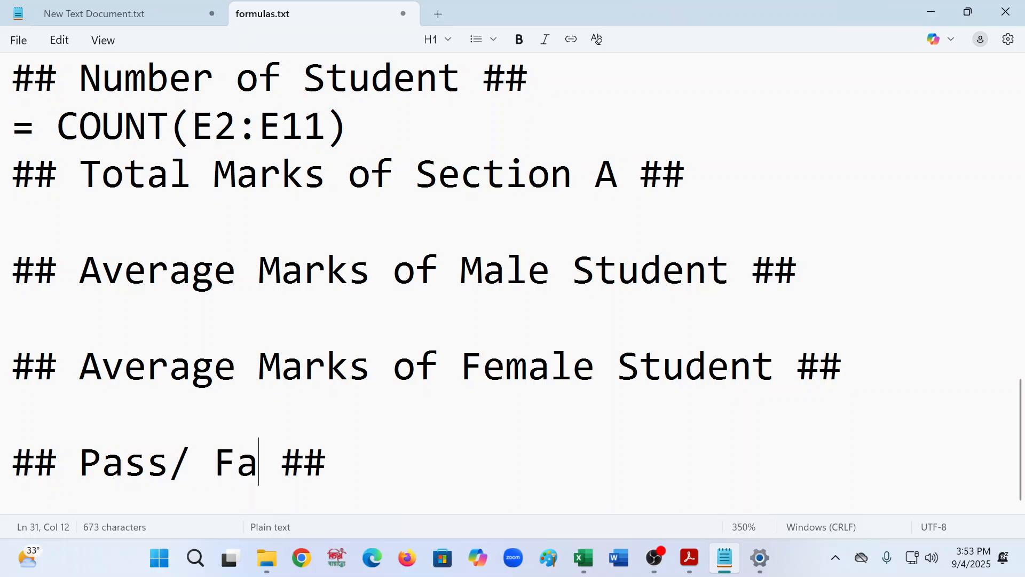
text(ed)
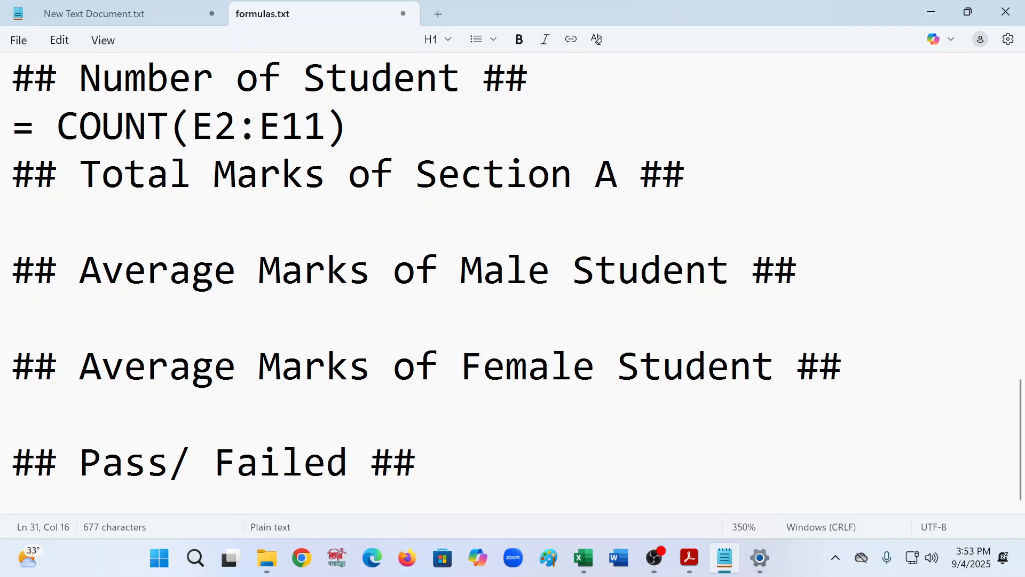
- Review the wording of the earlier headings in the file
click(82, 504)
scroll(103, 279, up, 6)
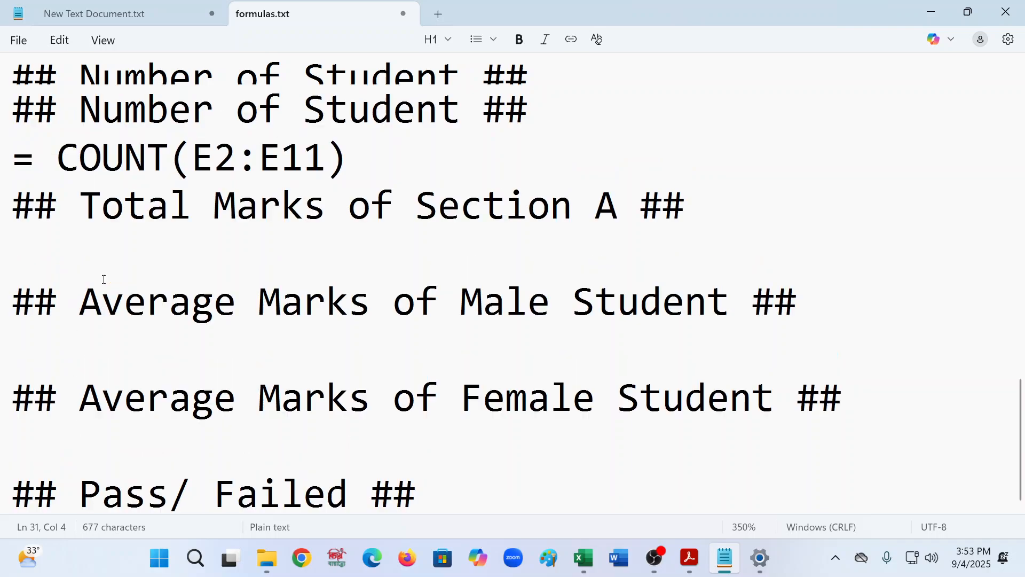
scroll(104, 280, up, 2)
scroll(105, 279, down, 3)
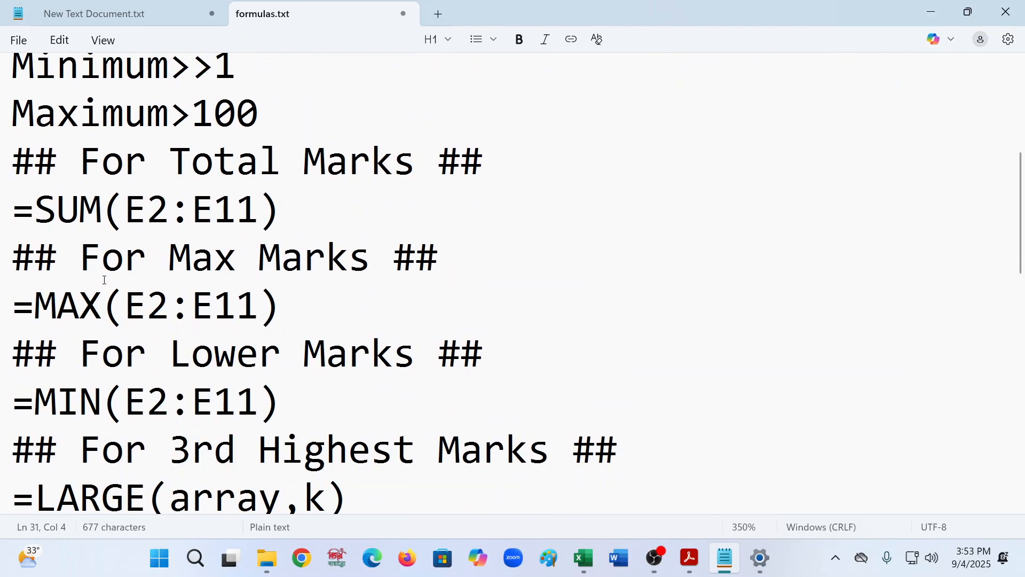
drag(80, 351, 153, 359)
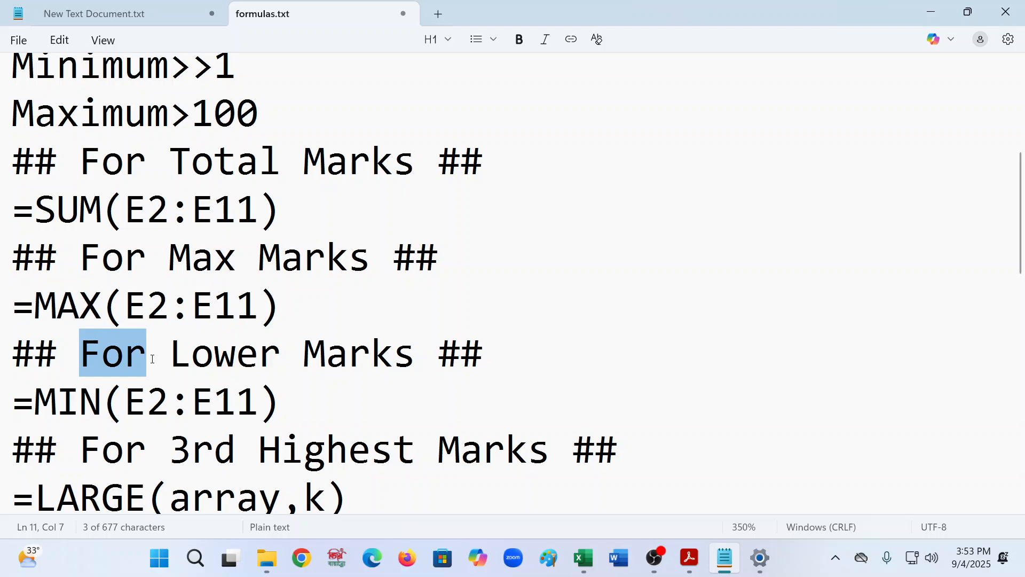
scroll(153, 359, down, 5)
scroll(153, 357, up, 1)
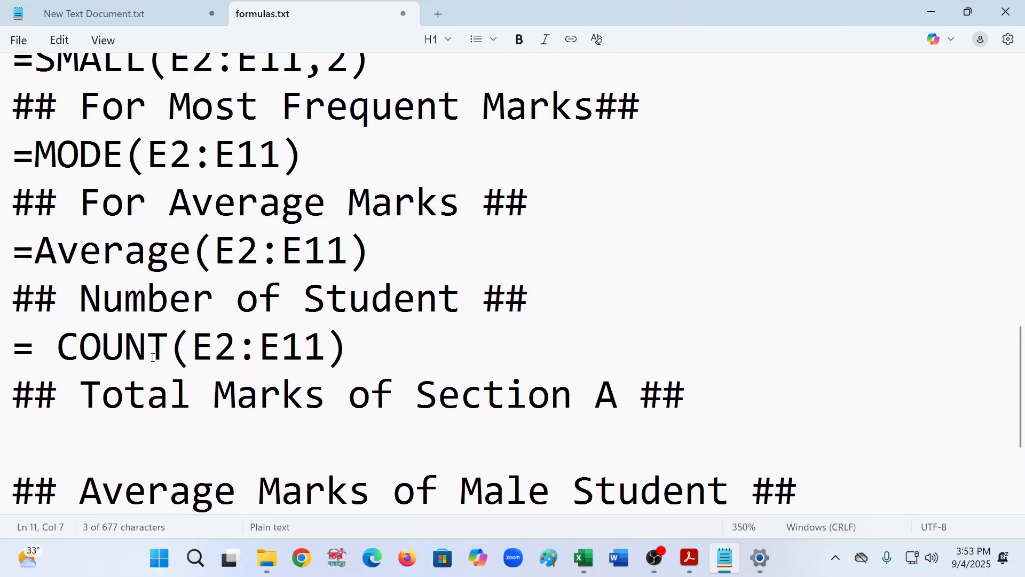
- Prefix the Section A, Male Student and Female Student headings with "For"
click(84, 399)
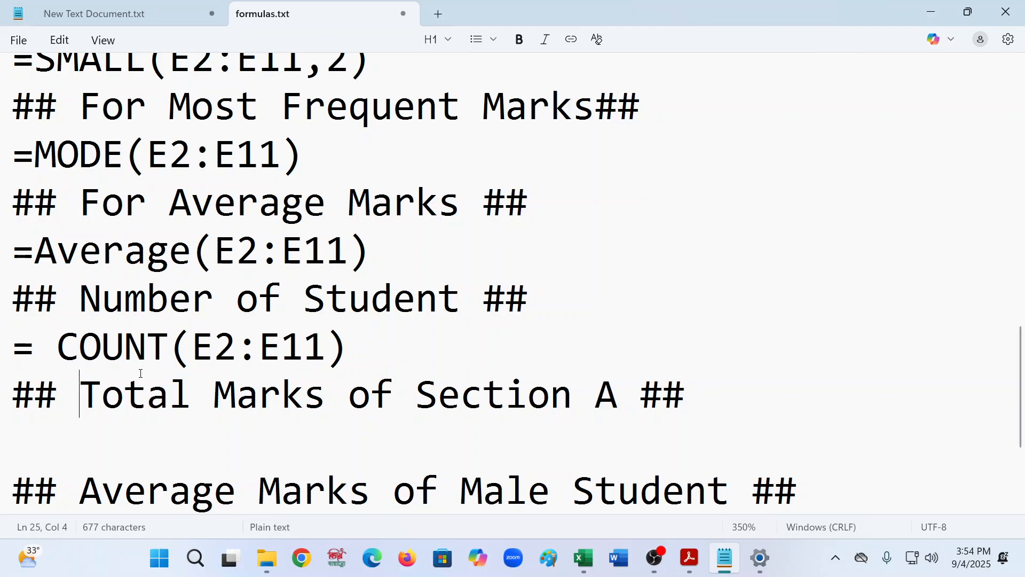
text(For)
scroll(141, 373, down, 1)
click(79, 354)
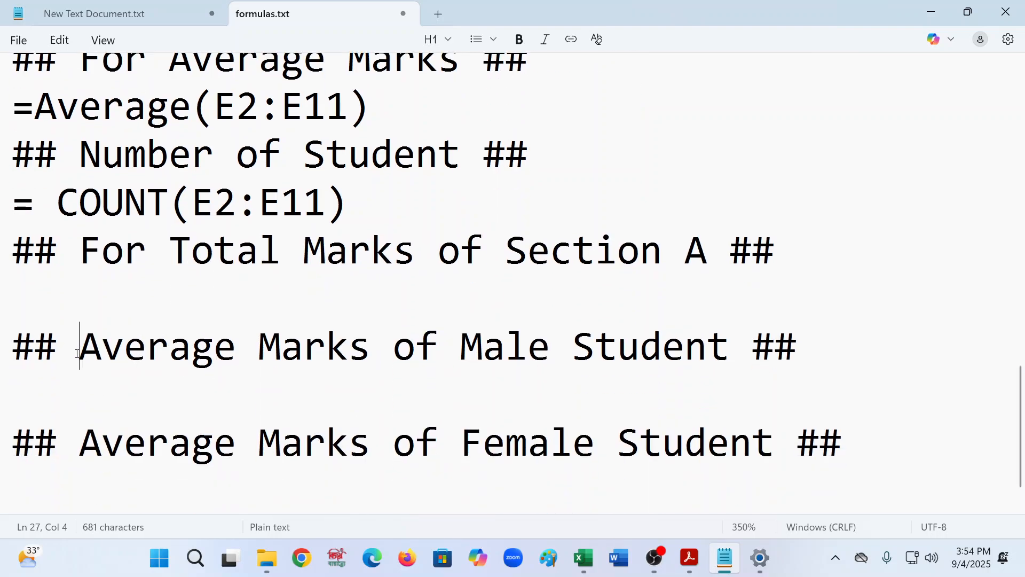
text(For)
scroll(68, 389, down, 1)
click(68, 389)
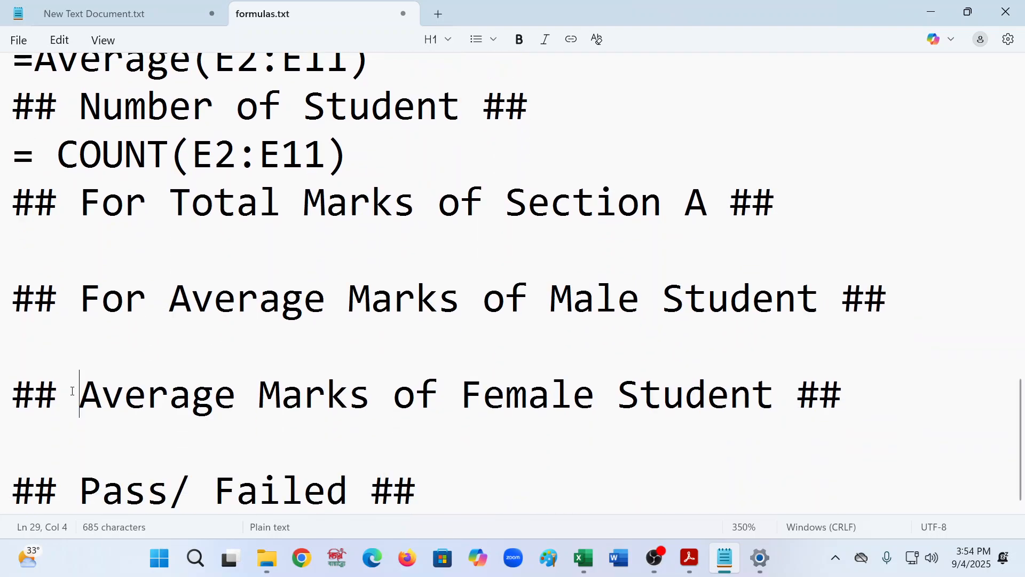
text(For)
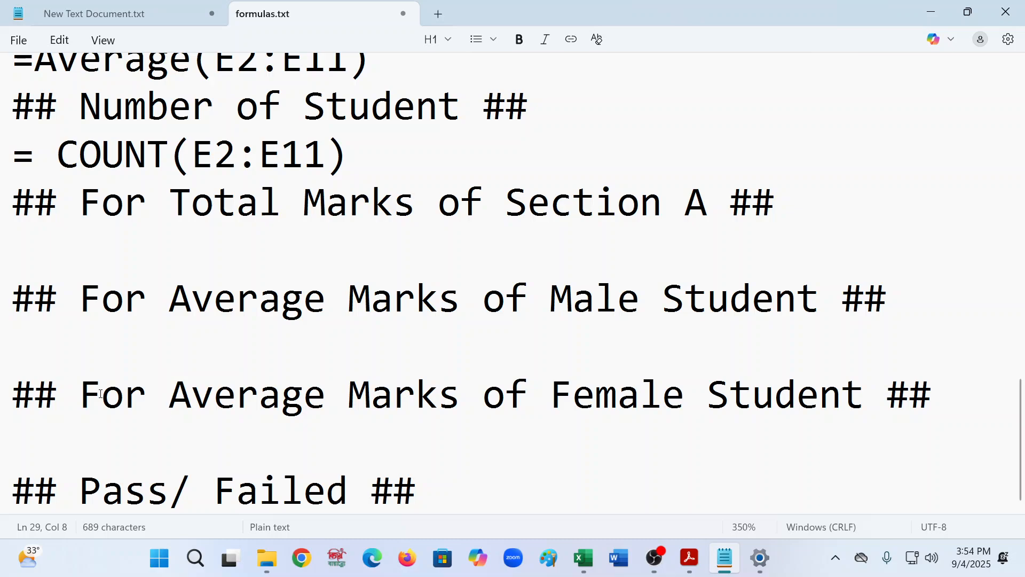
- Prefix the Pass/ Failed heading with "For"
click(81, 470)
text(For)
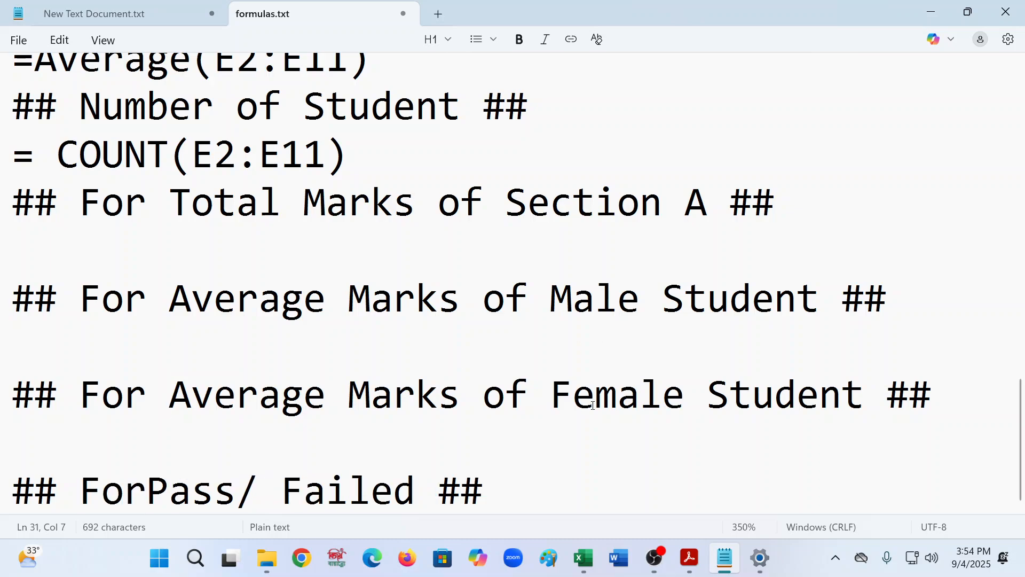
click(636, 299)
click(569, 211)
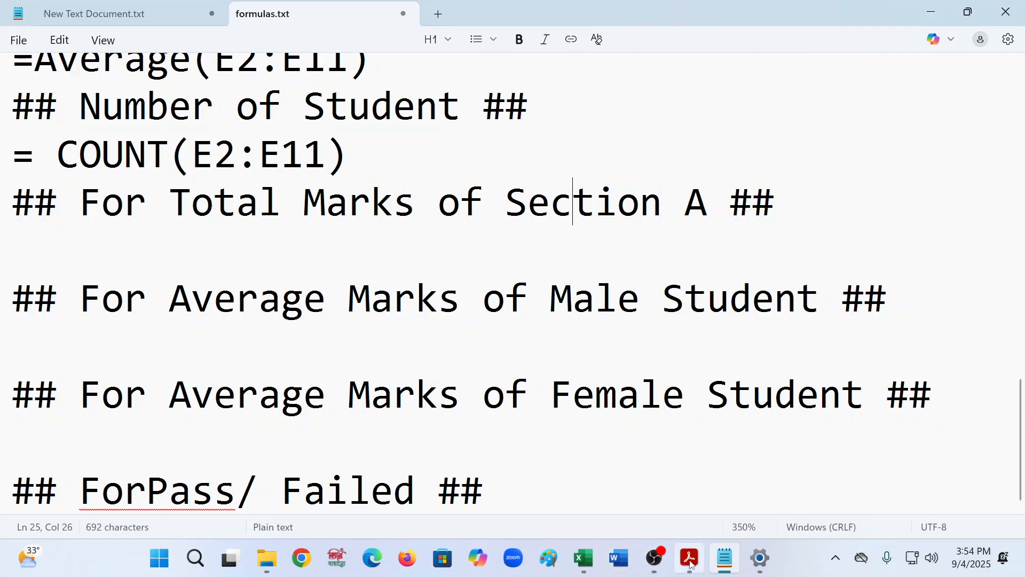
- Switch to Excel, enter the heading "Total marks of section A" in cell M1 and wrap its text
mouse_move(691, 560)
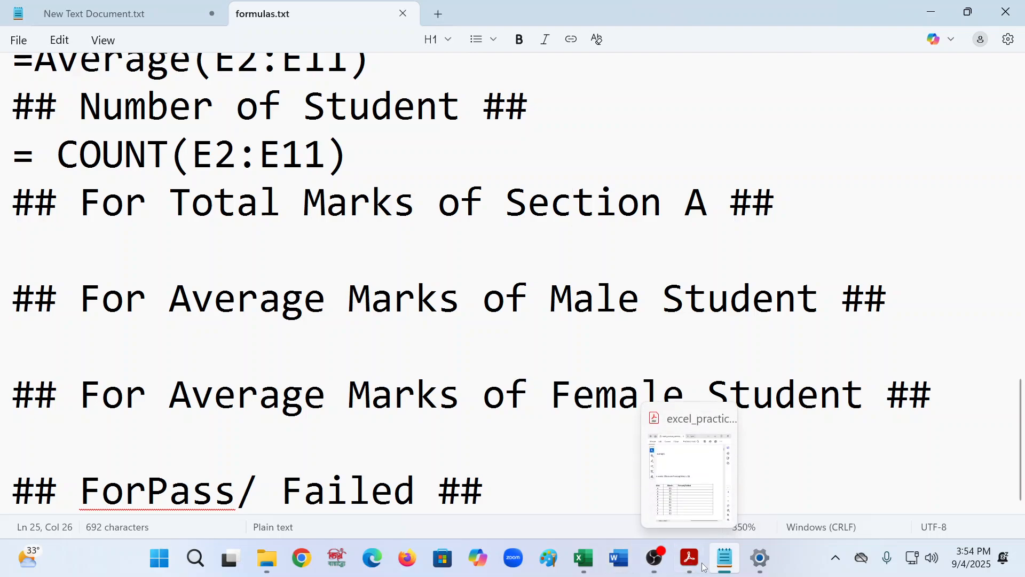
click(690, 561)
click(691, 561)
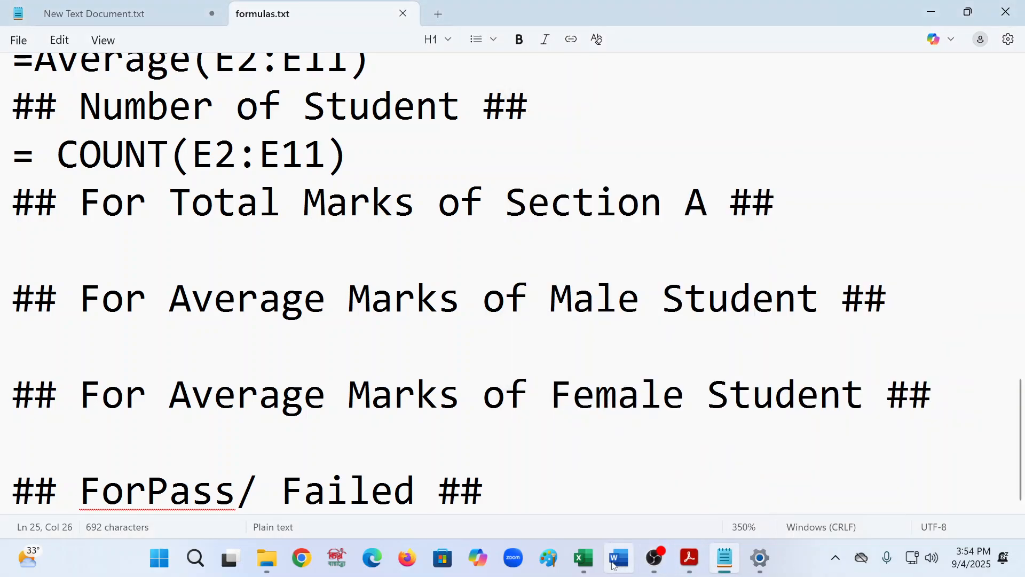
click(584, 558)
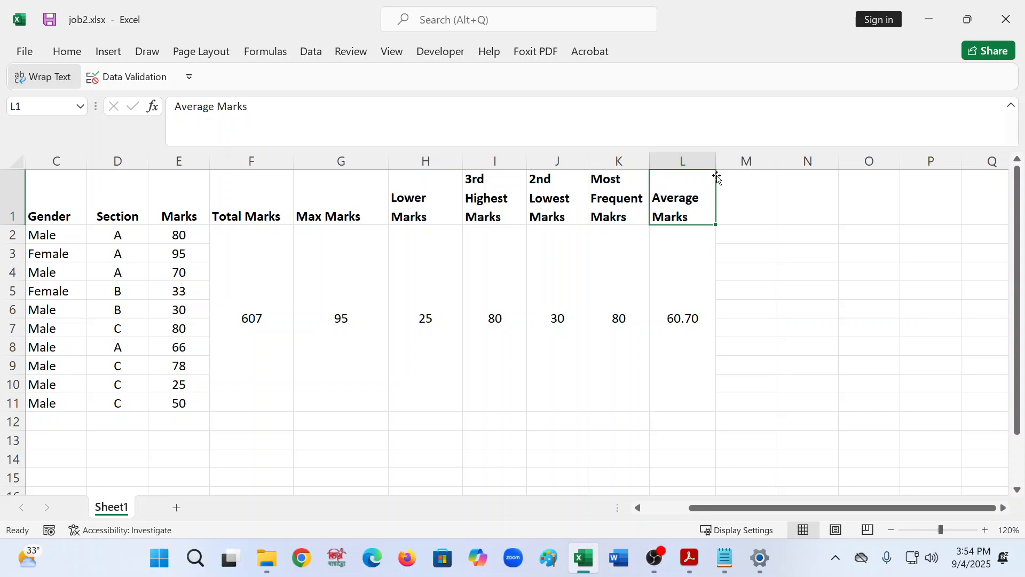
click(735, 186)
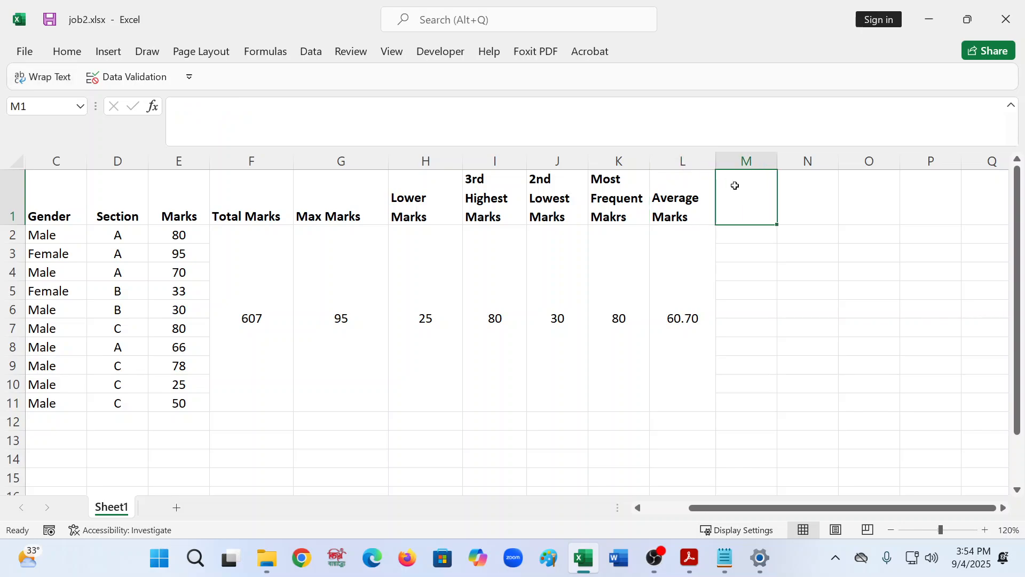
text(Totla)
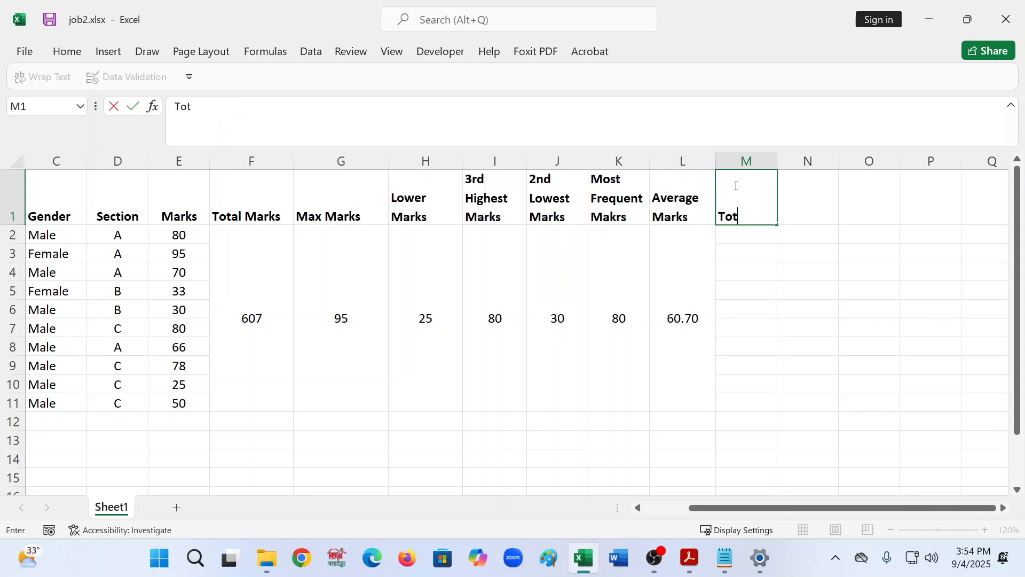
key(BackSpace)
key(BackSpace)
text(al mark)
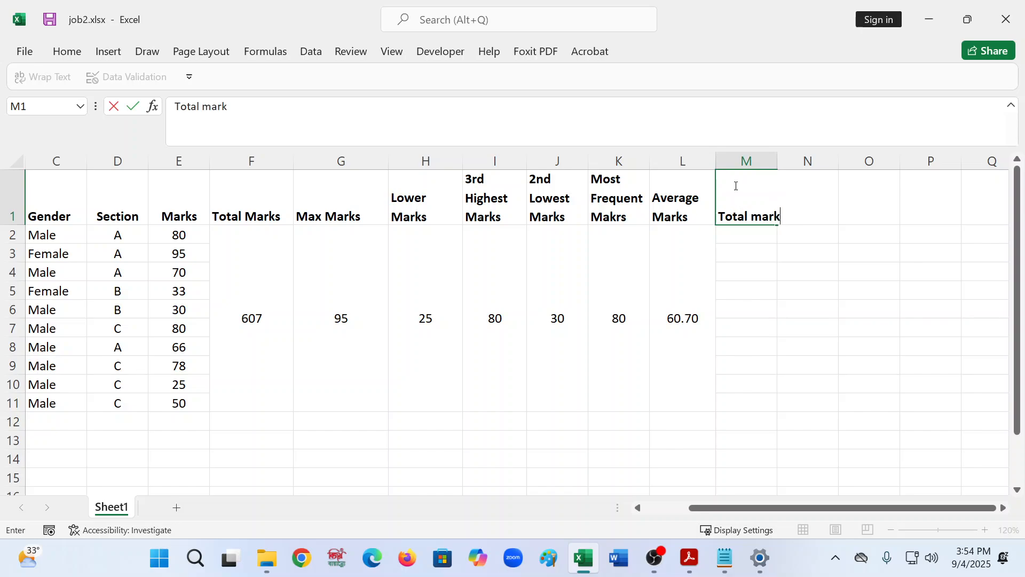
text(s of section A)
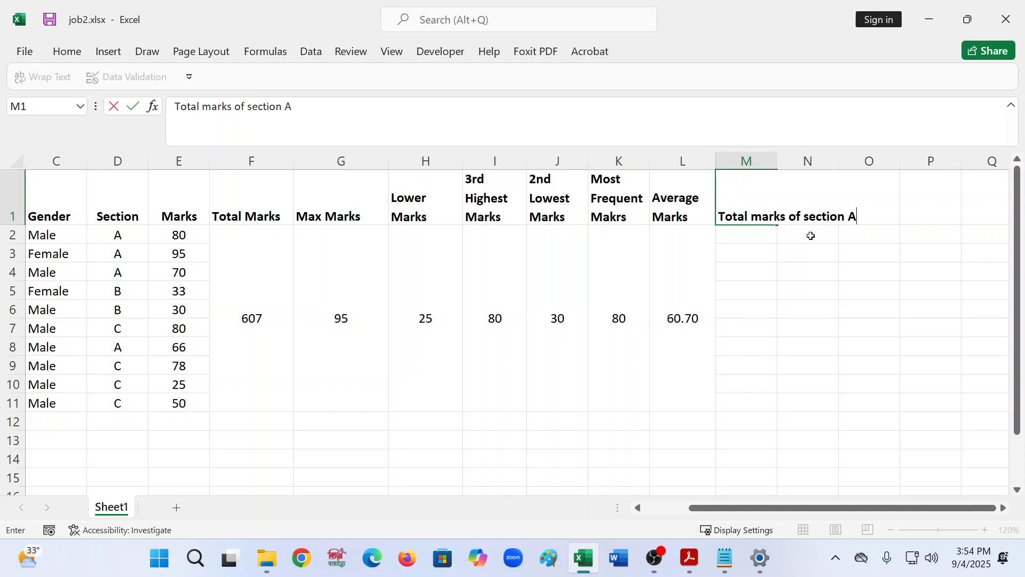
click(741, 256)
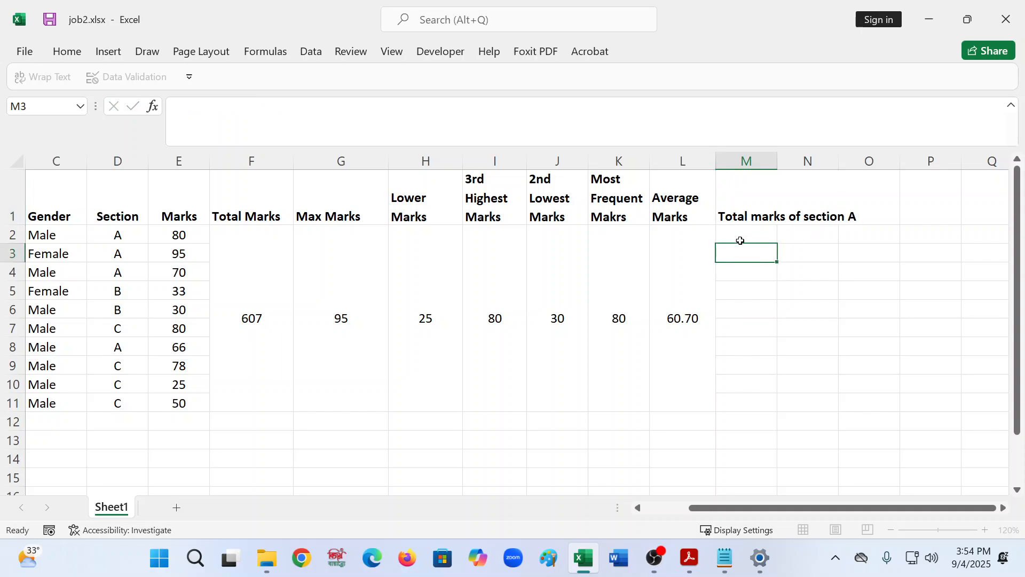
click(753, 203)
click(43, 76)
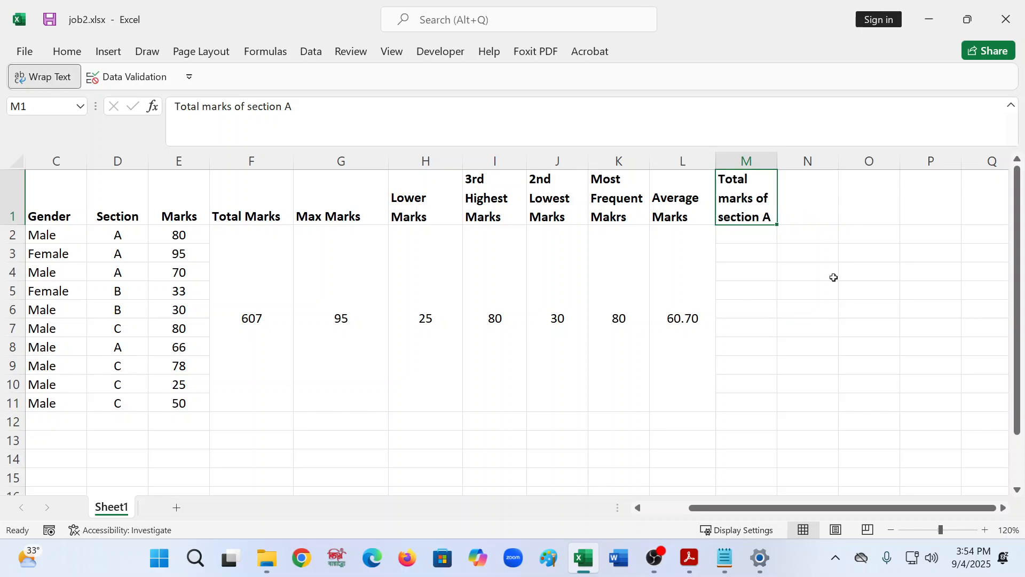
click(810, 184)
click(748, 237)
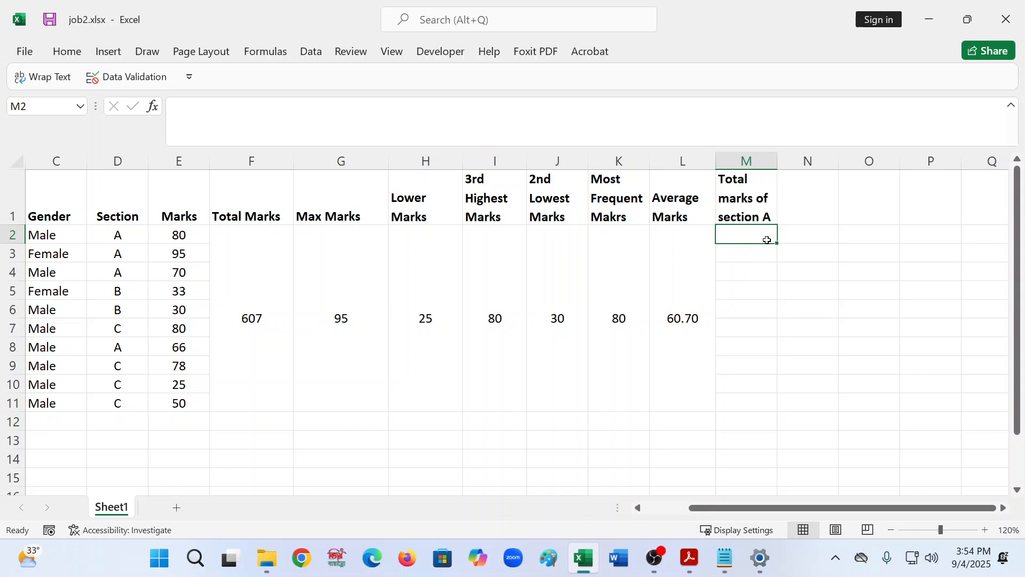
click(262, 120)
text(=)
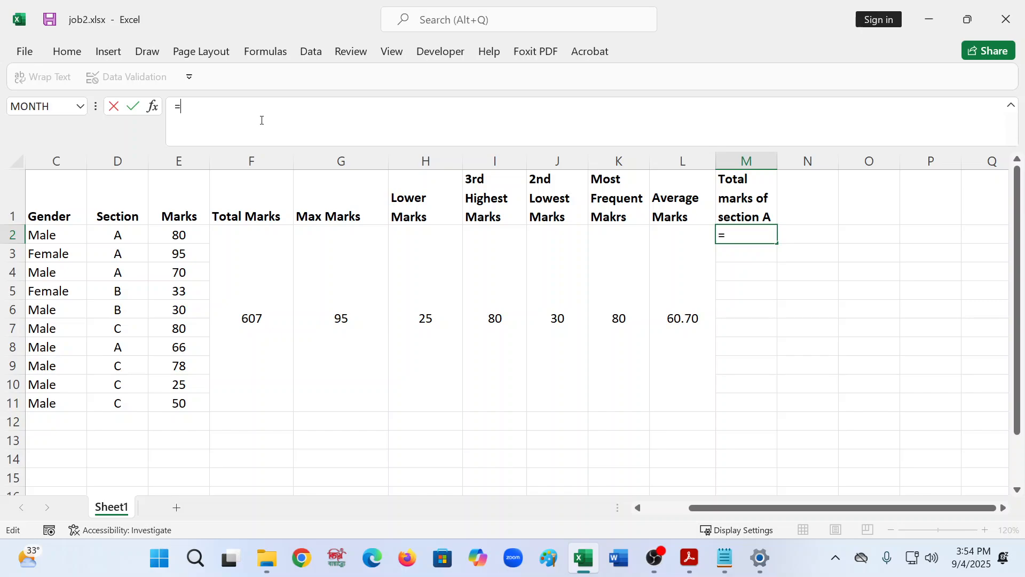
text(sum)
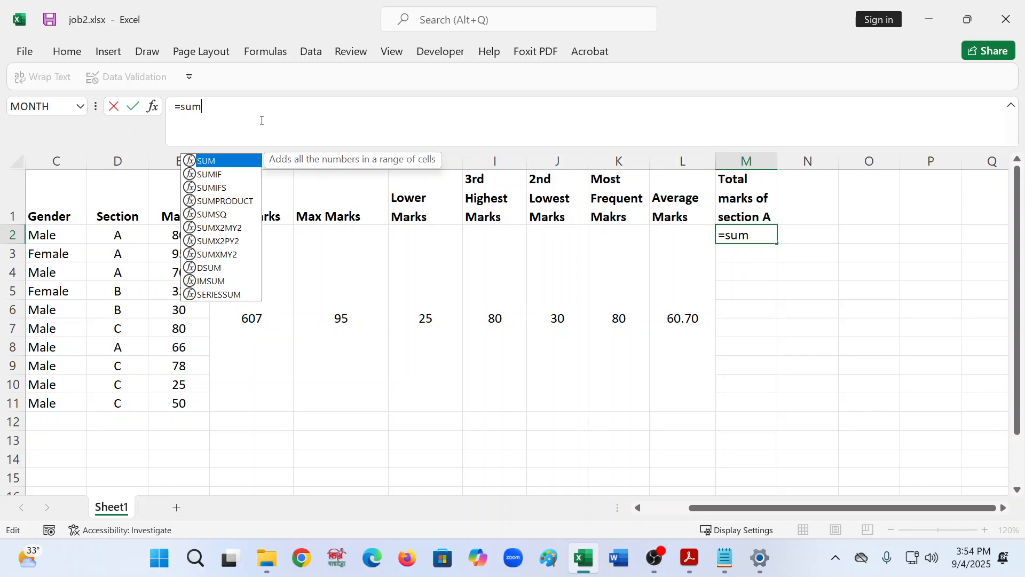
key(Down)
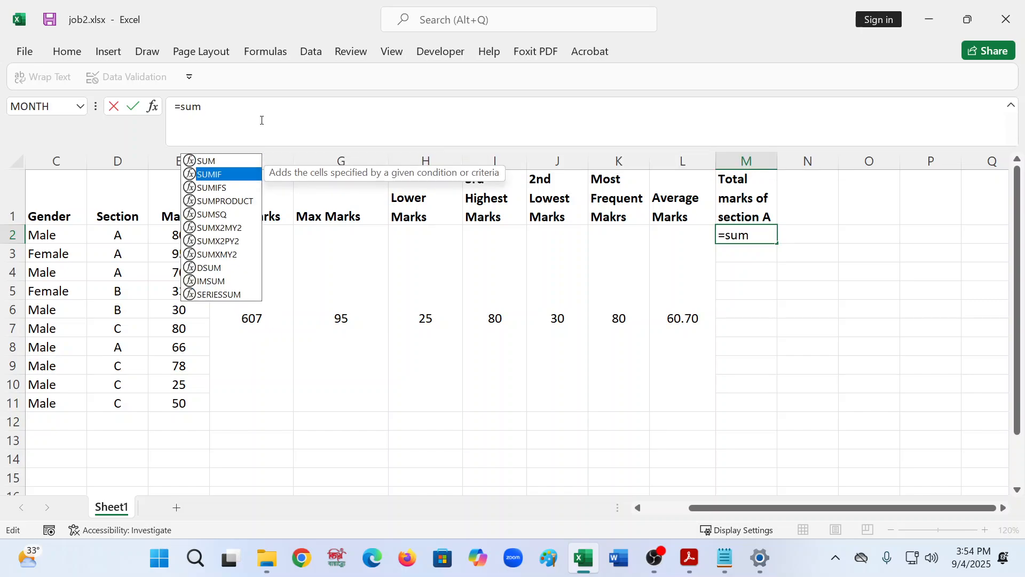
key(Tab)
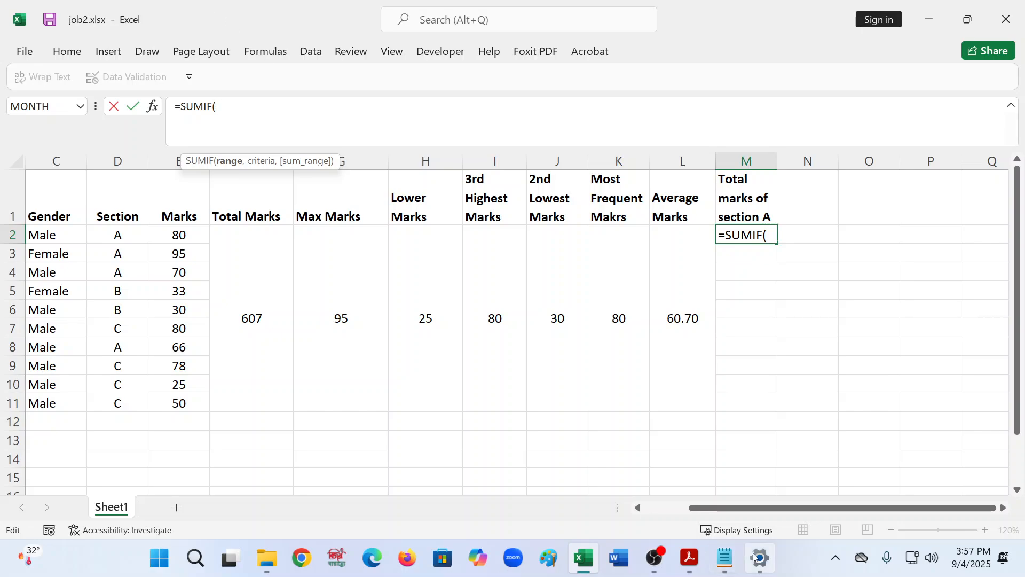
mouse_move(757, 556)
key(BackSpace)
key(BackSpace)
key(BackSpace)
key(BackSpace)
key(BackSpace)
key(BackSpace)
key(BackSpace)
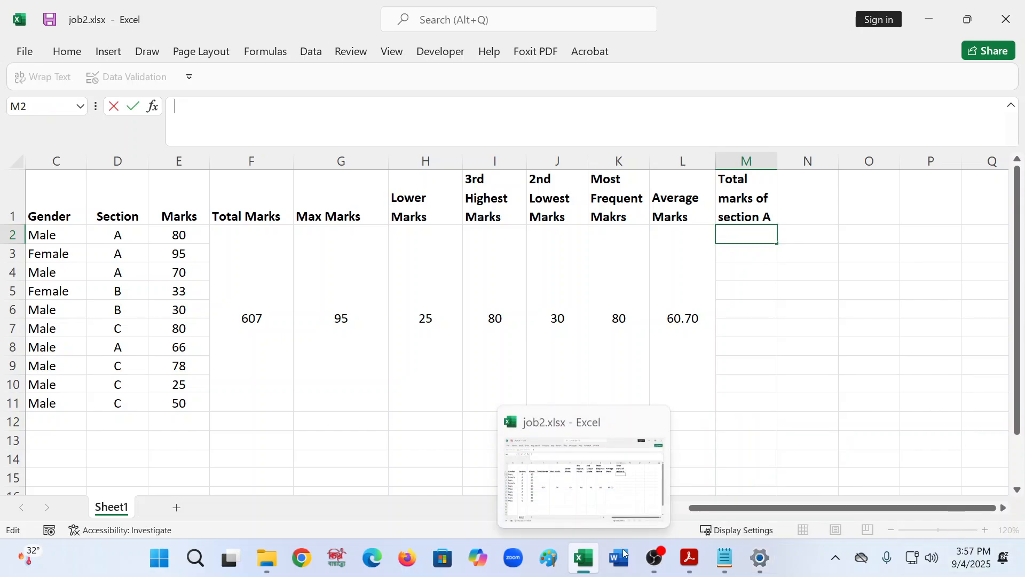
- Switch to the formulas.txt notes and write "=SUMIF(range,criteria," under the Total Marks of Section A heading
click(716, 559)
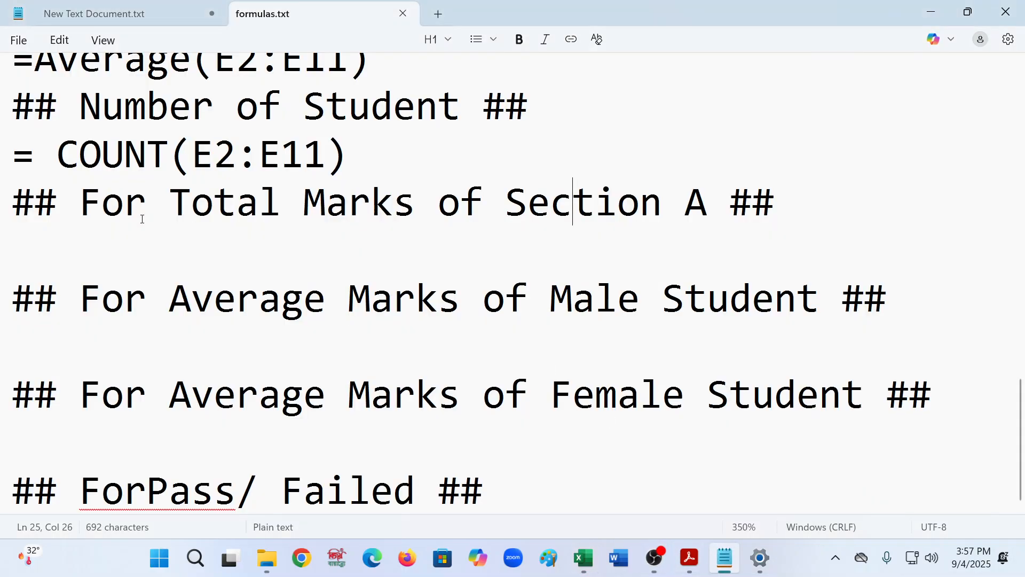
click(141, 261)
text(=)
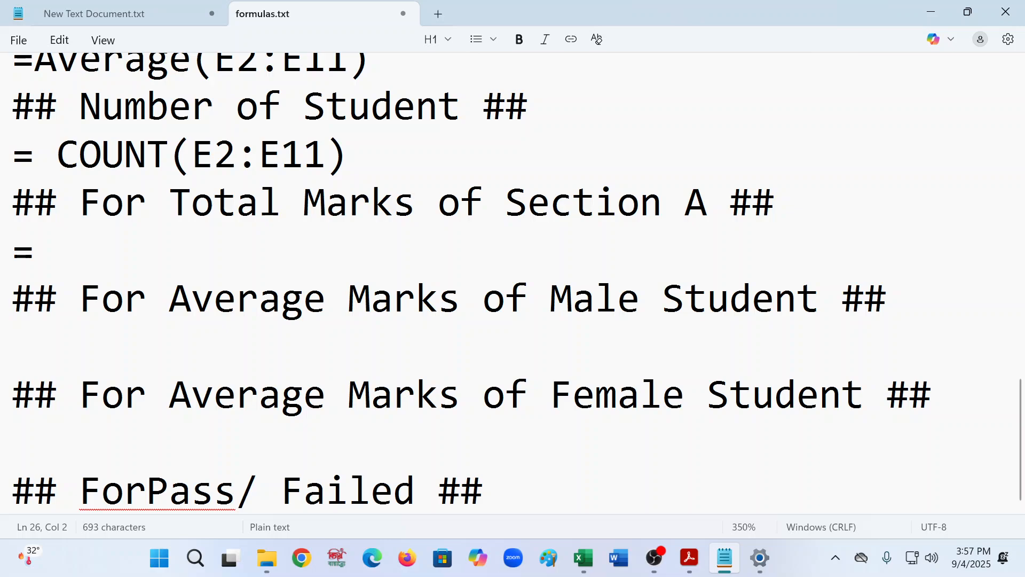
text(SU)
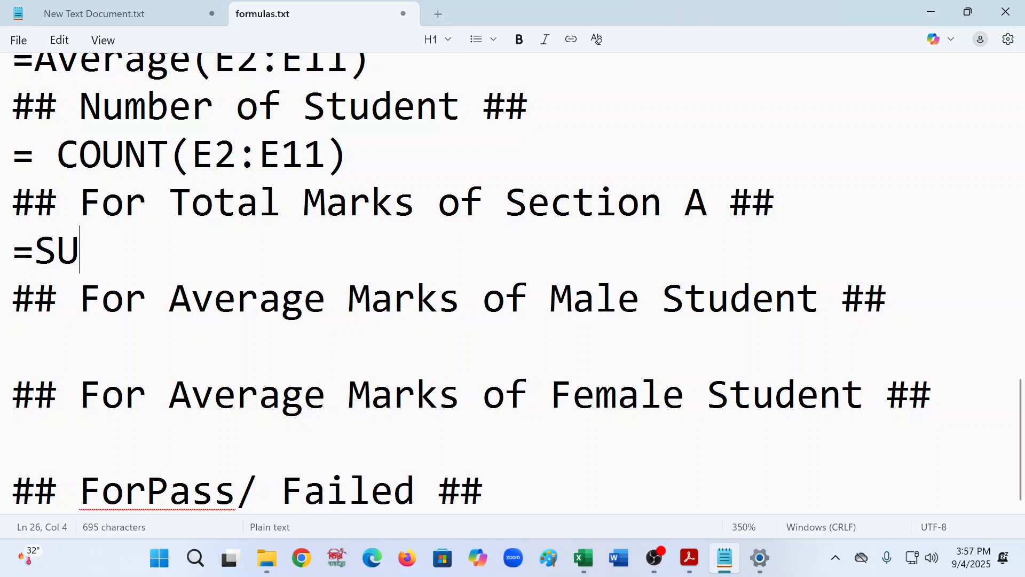
text(MIF)
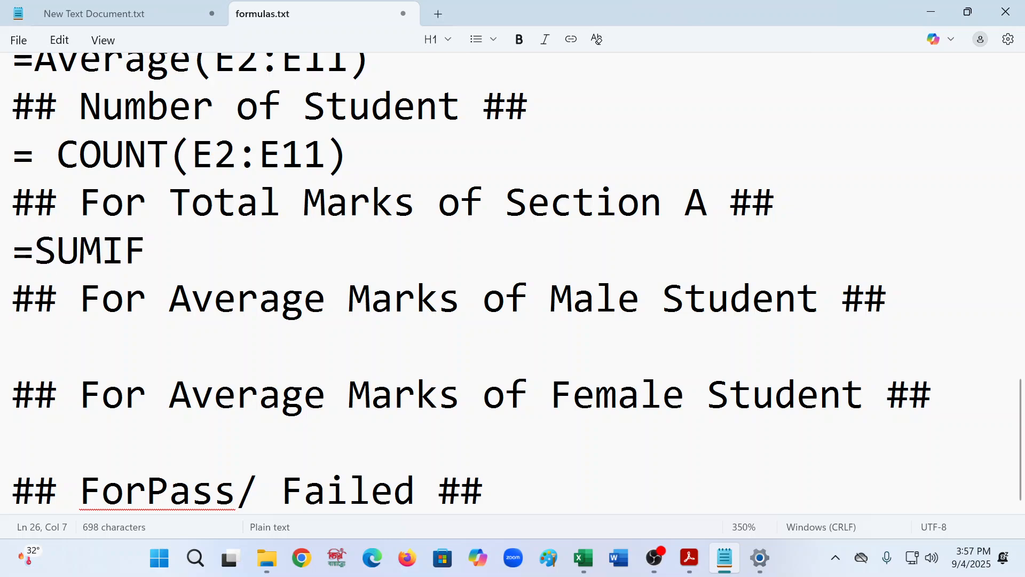
text((rag)
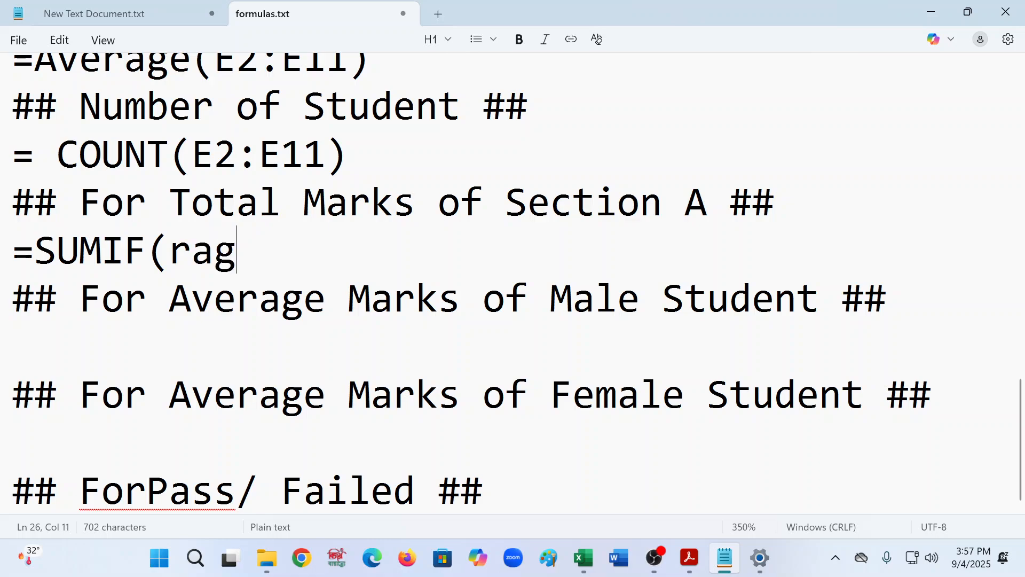
key(BackSpace)
text(ne)
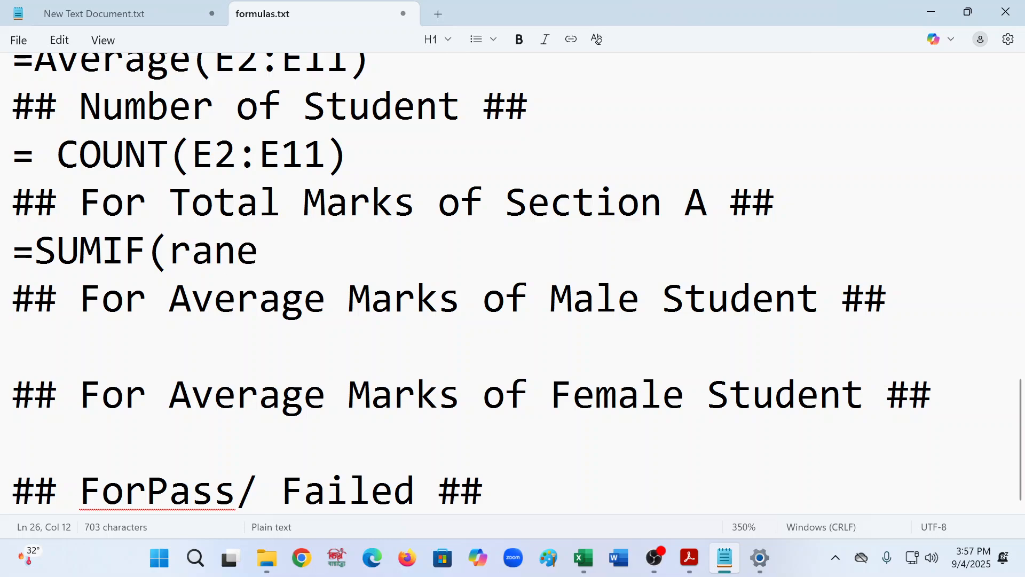
key(BackSpace)
text(gge)
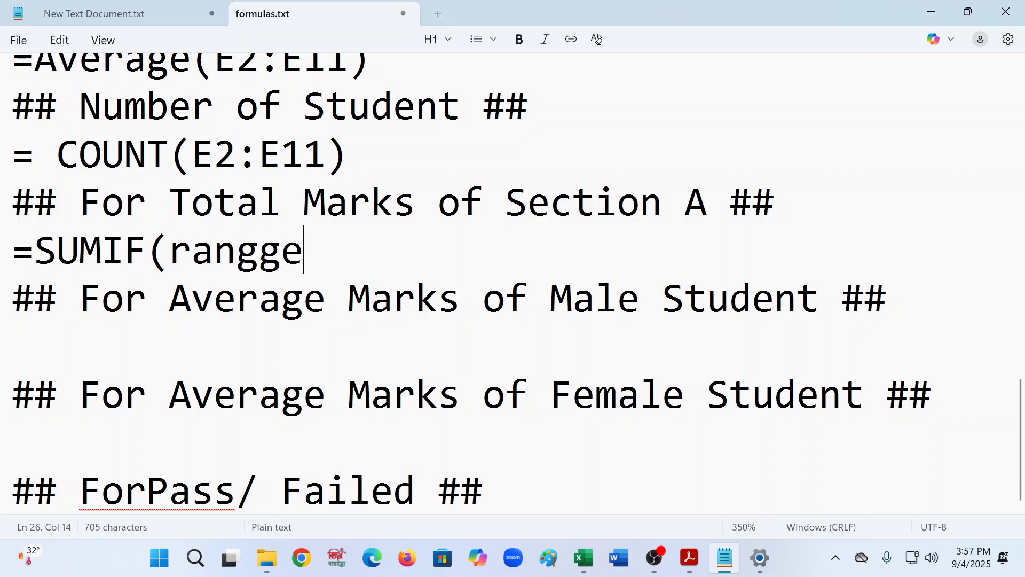
key(BackSpace)
key(BackSpace)
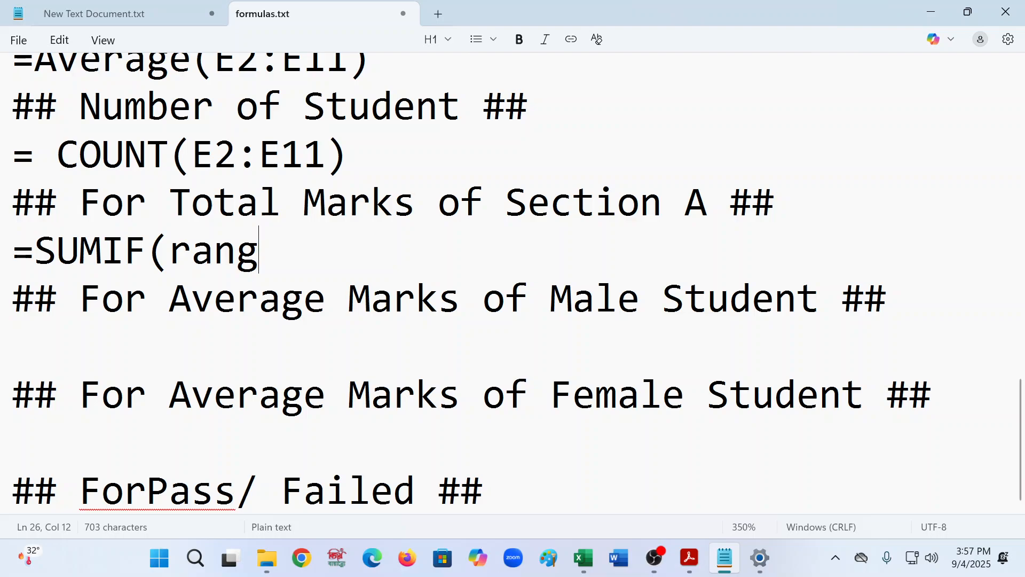
text(e,c)
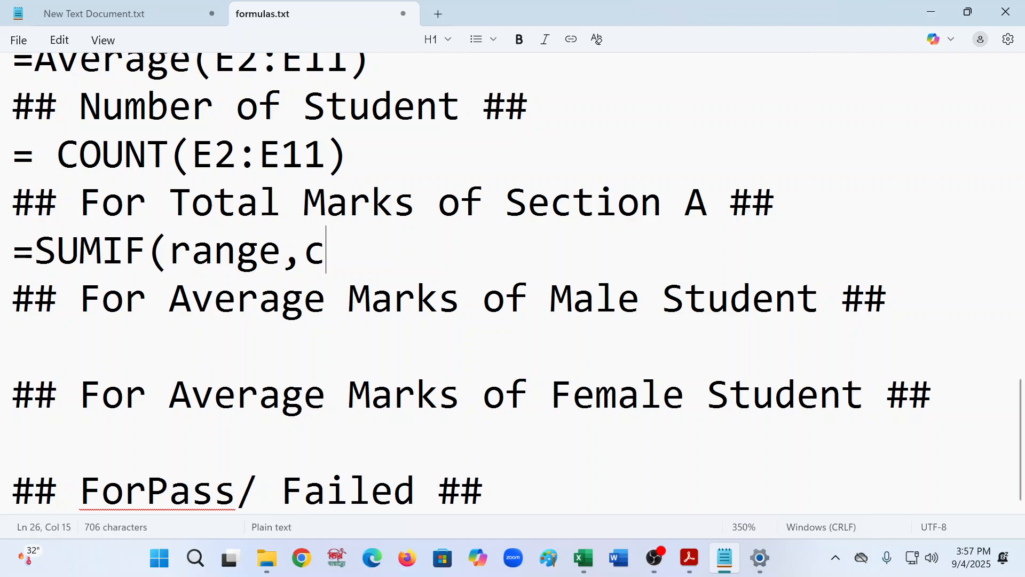
text(rit)
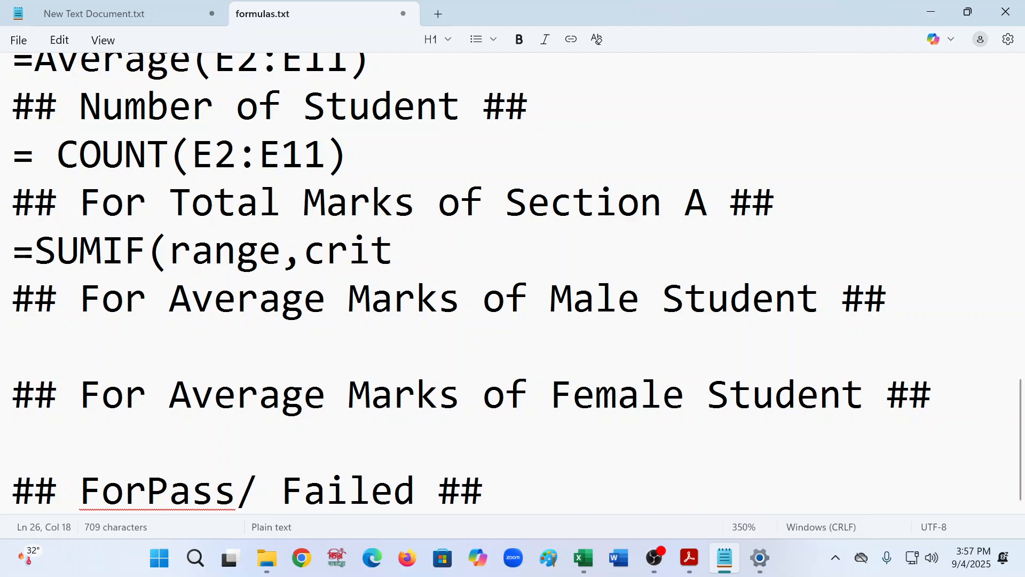
text(eri)
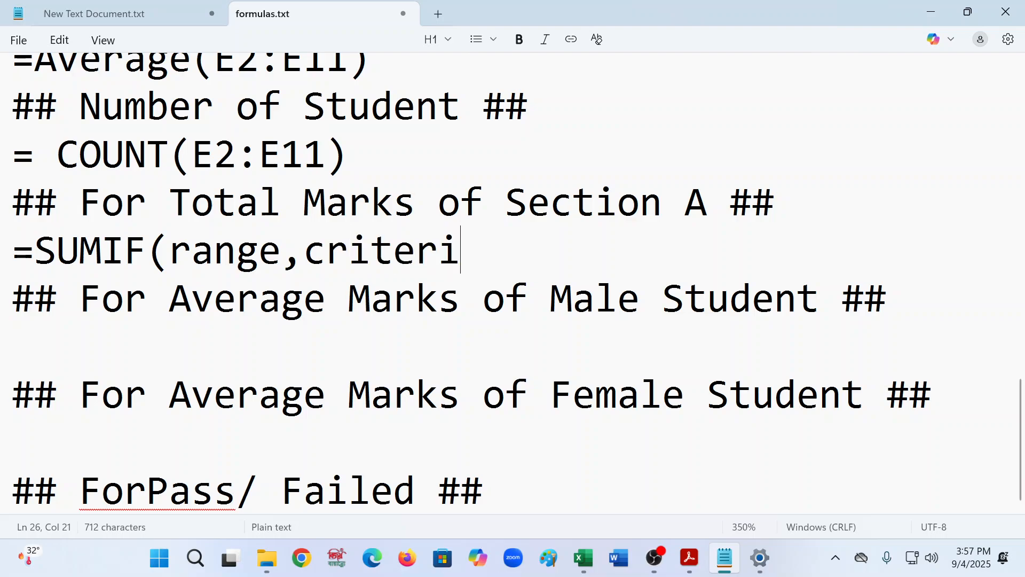
text(a)
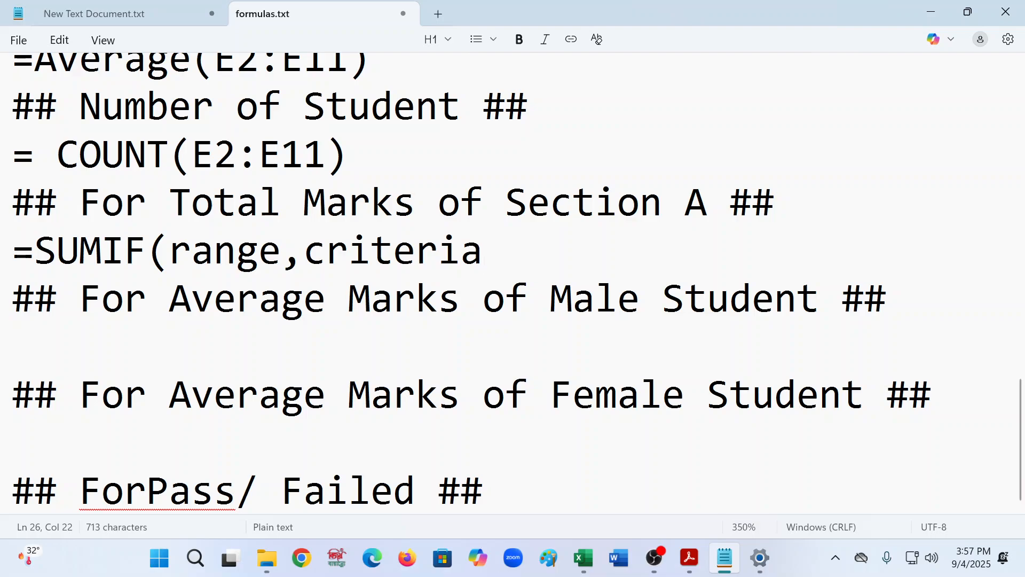
text(,)
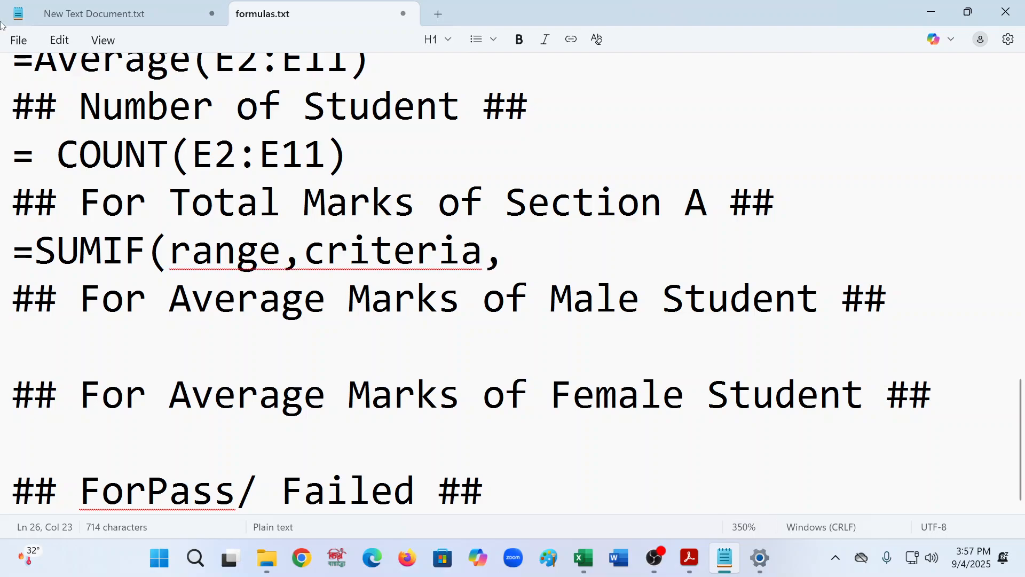
- Switch to Excel and begin a SUMIF formula in cell M2
click(583, 558)
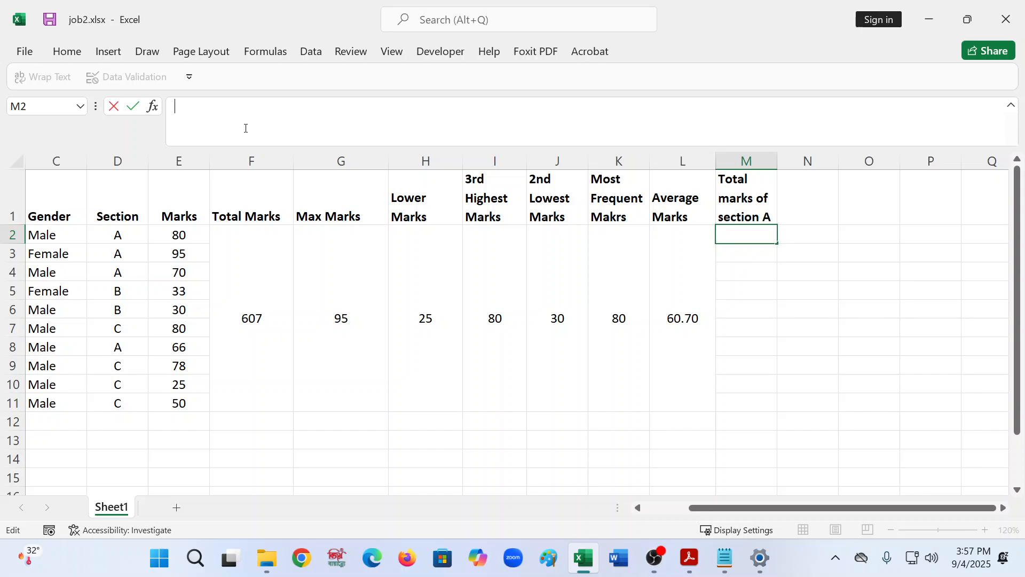
text(=sum)
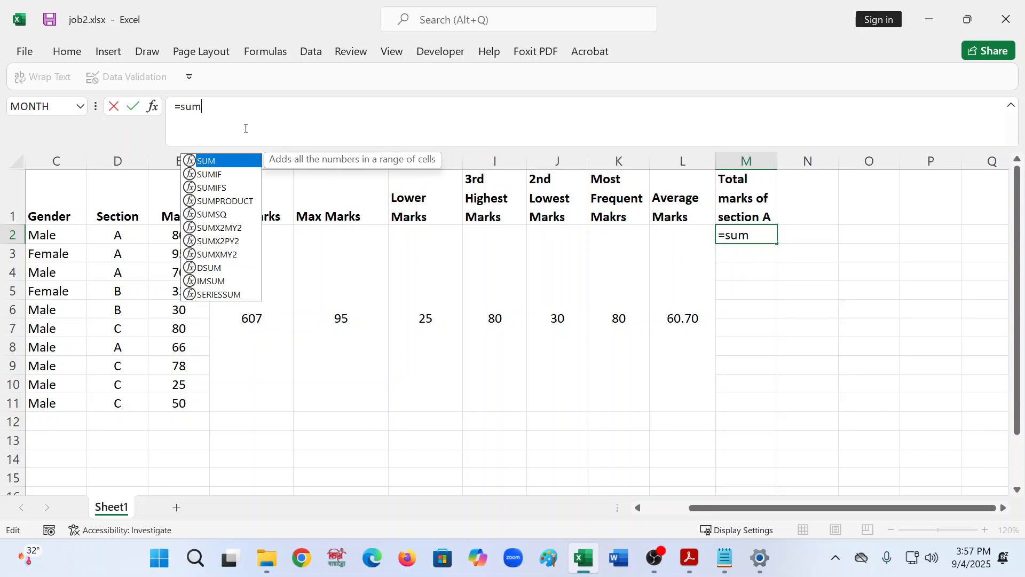
key(Down)
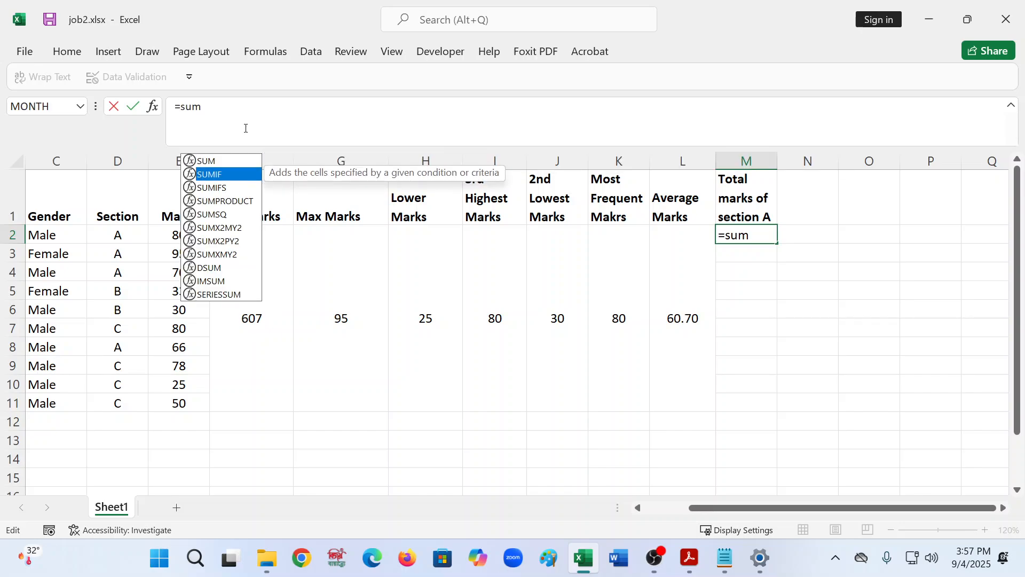
key(Tab)
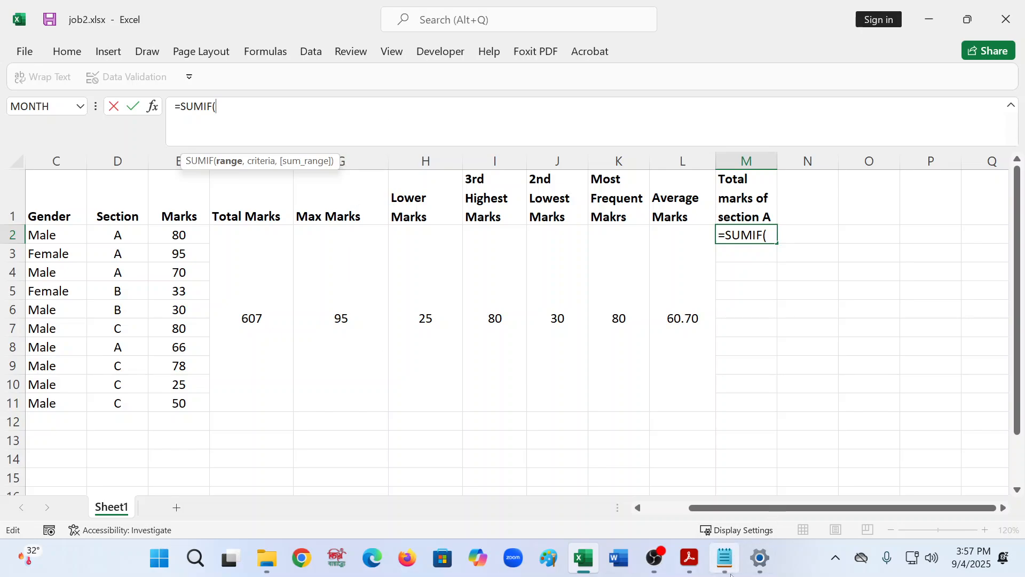
- Switch to the formulas.txt notes and complete the SUMIF syntax line with "sum_range)"
click(717, 563)
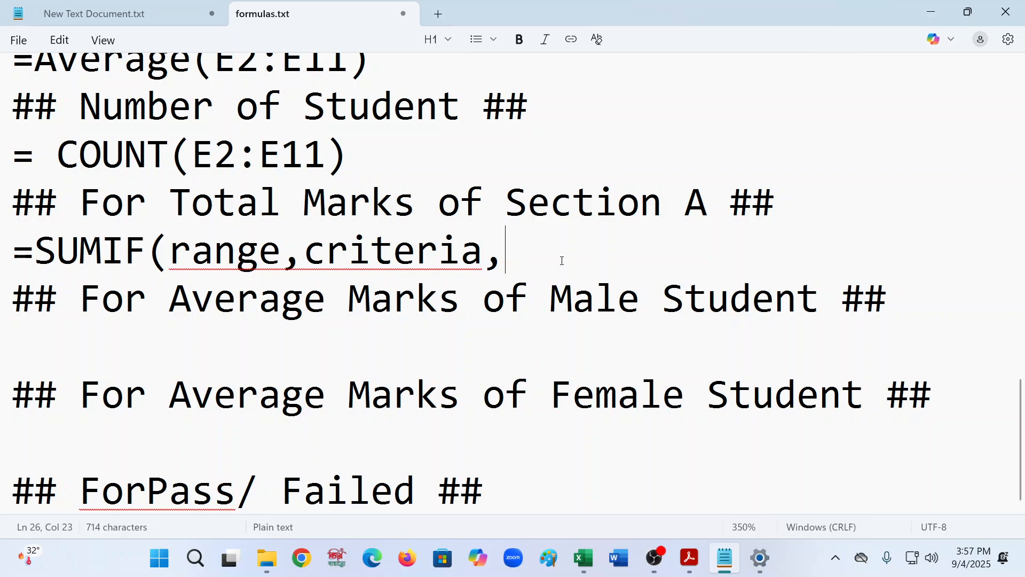
text(sum)
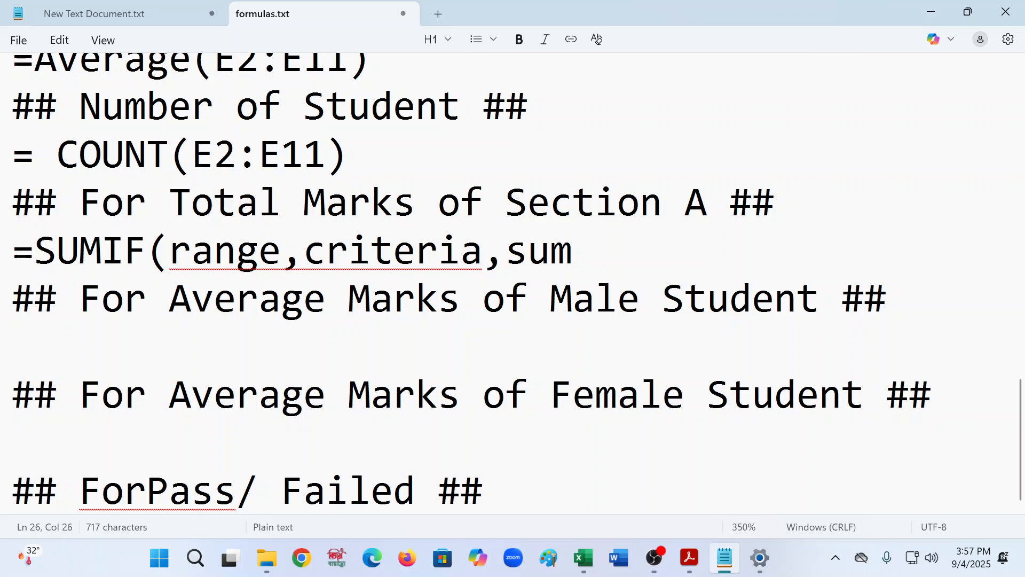
text(_r)
text(ange)
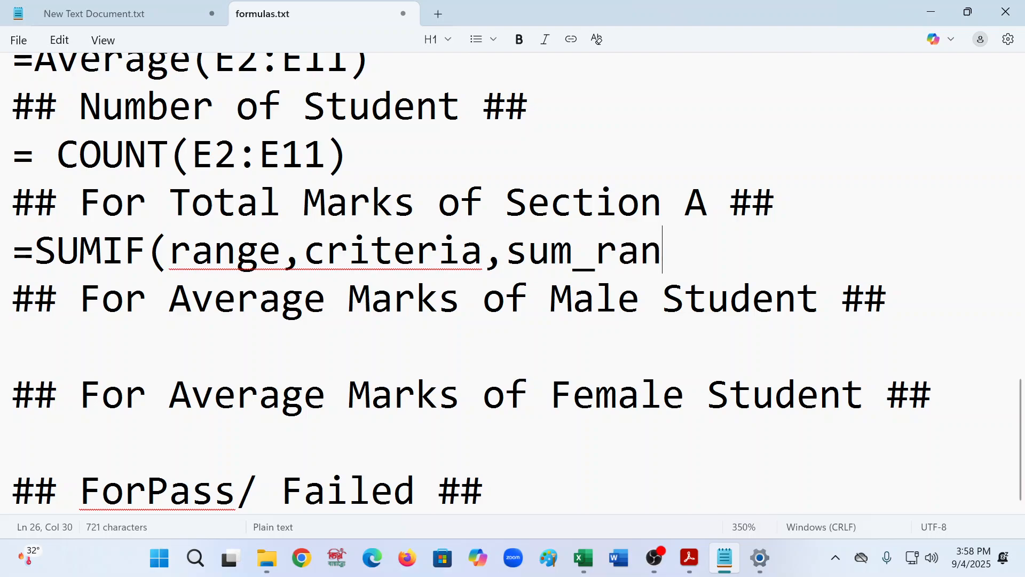
text())
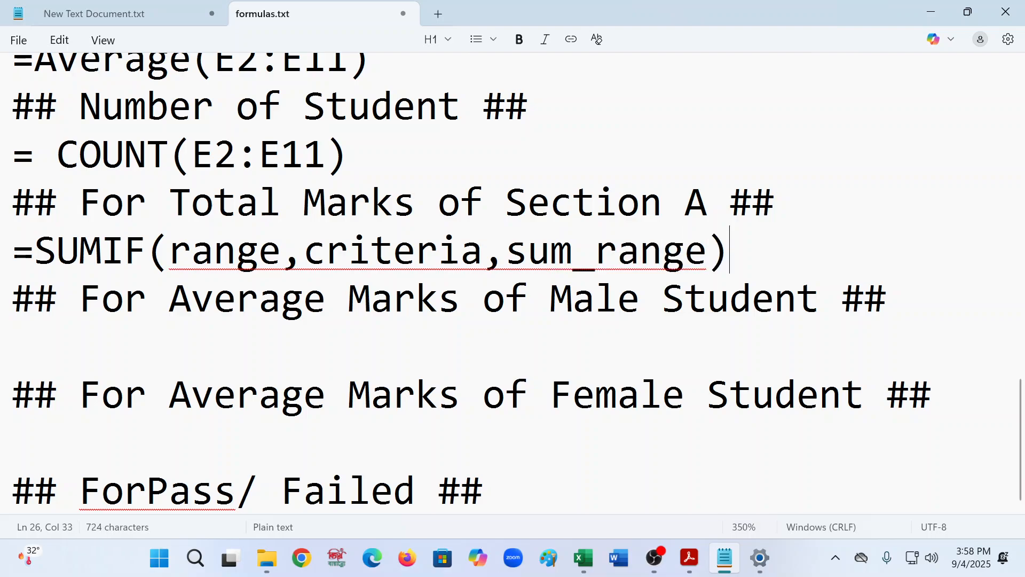
- Add a new line below the syntax with =SUMIF(D2:D11,"A",E2:E11) and highlight its criteria and sum range
key(Return)
text(=)
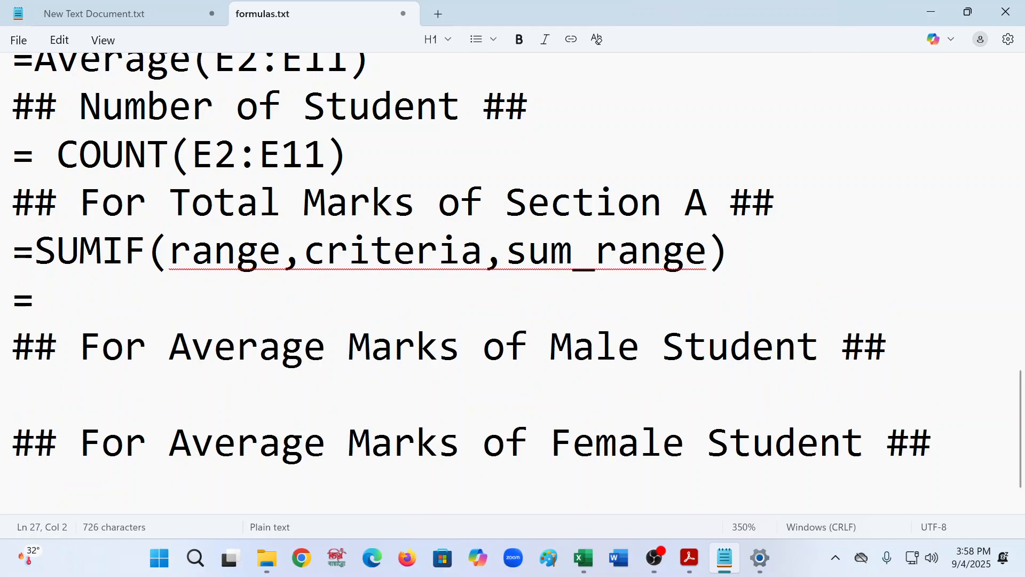
text(SUMIF()
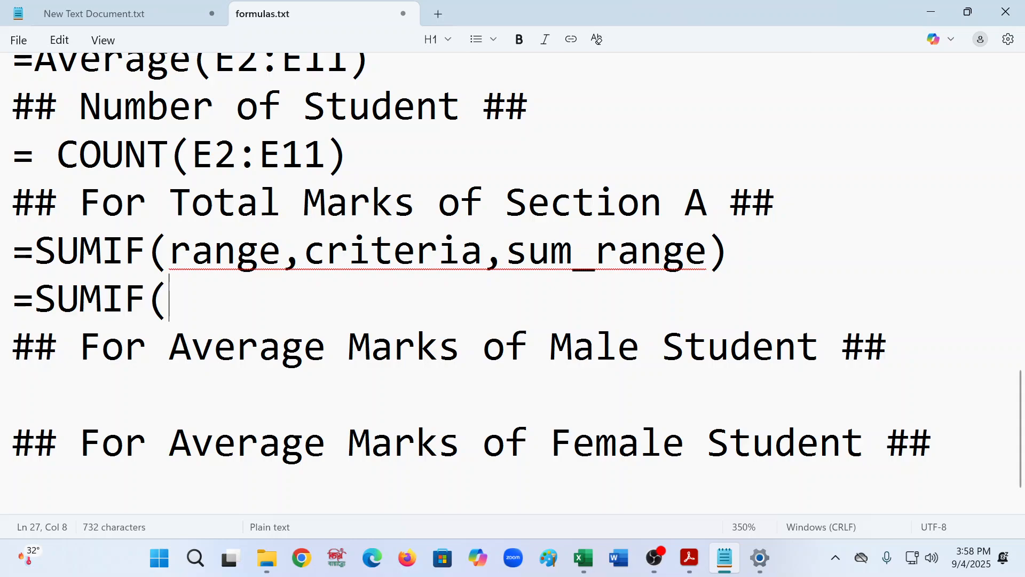
text(D2:)
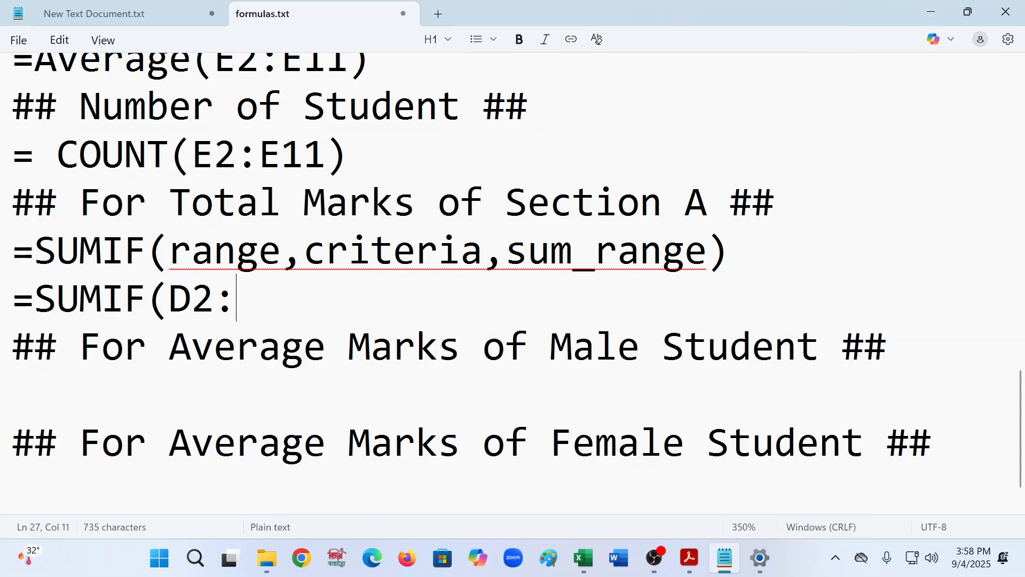
text(d11)
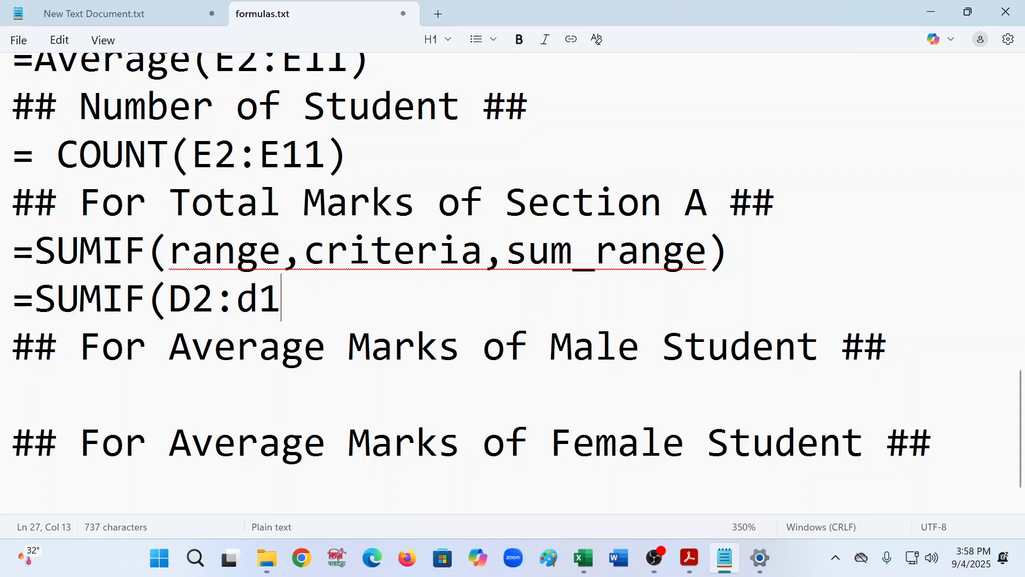
key(BackSpace)
key(BackSpace)
key(BackSpace)
text(D)
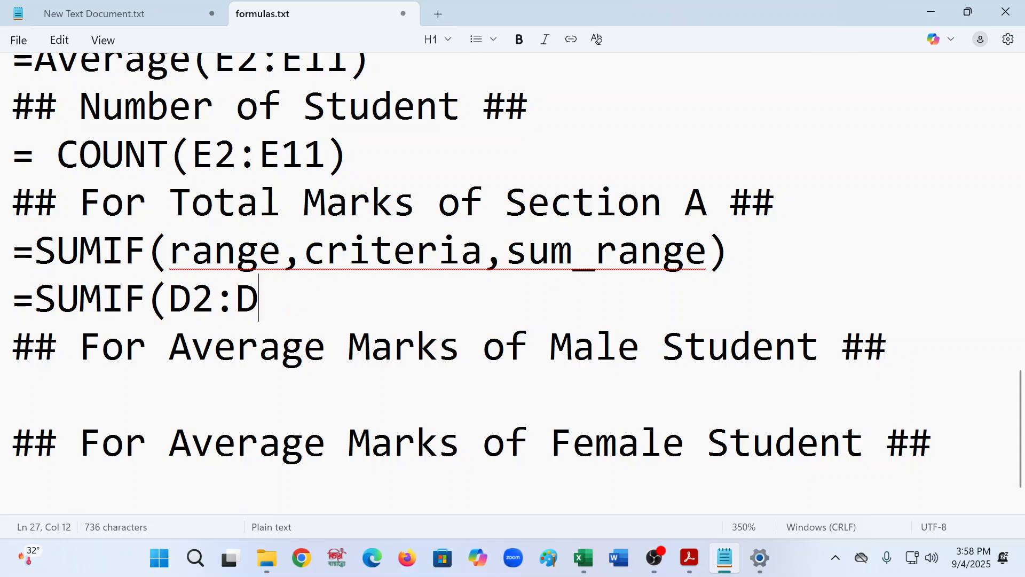
text(11,)
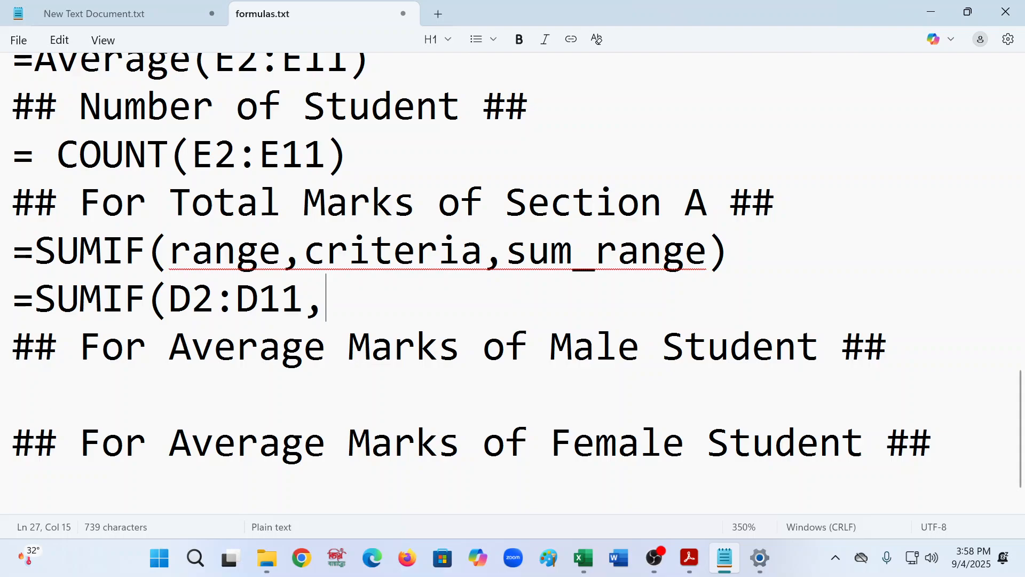
text(A)
key(BackSpace)
text("A)
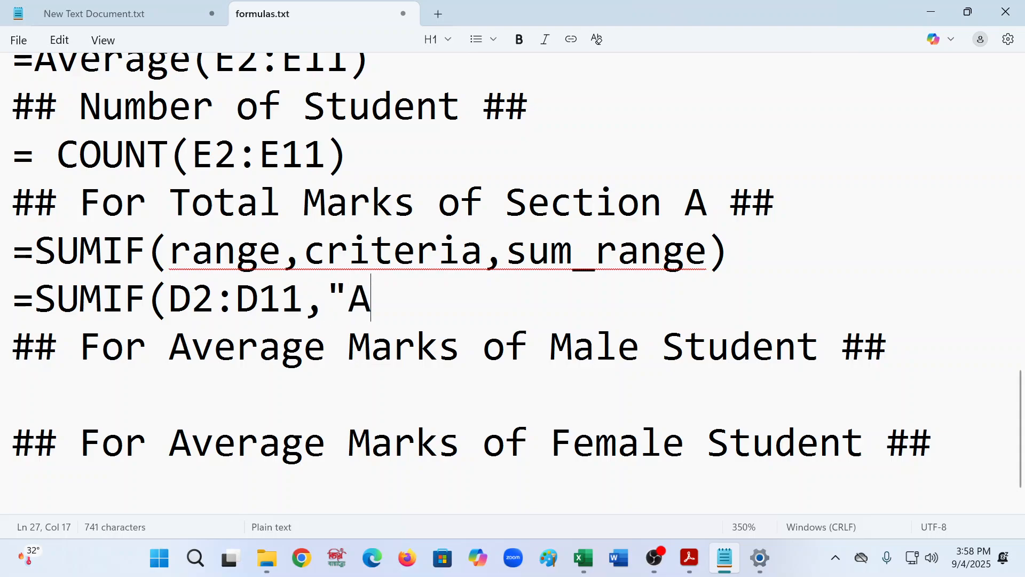
text(",)
key(BackSpace)
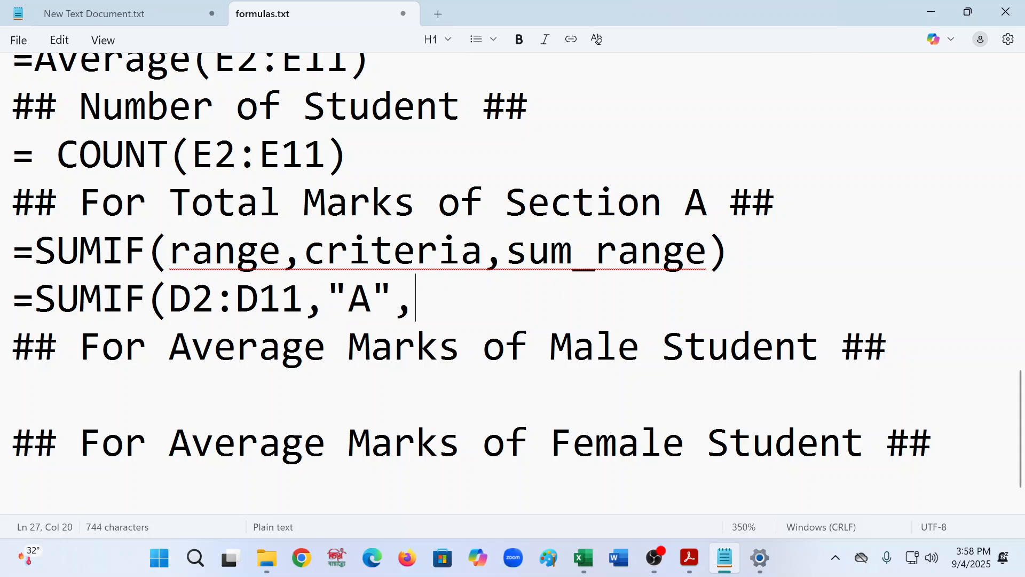
text(e2)
key(BackSpace)
key(BackSpace)
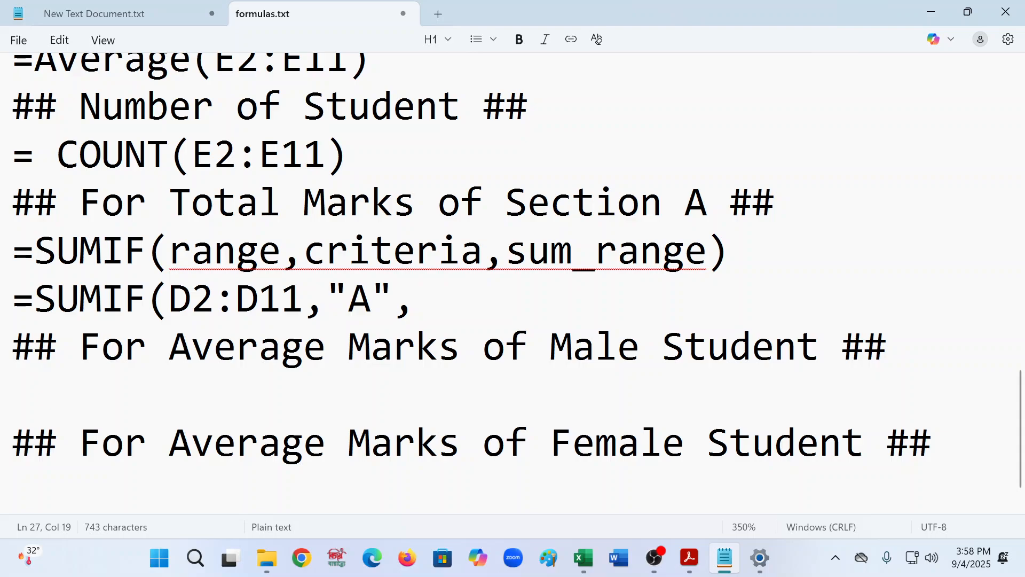
text(E3)
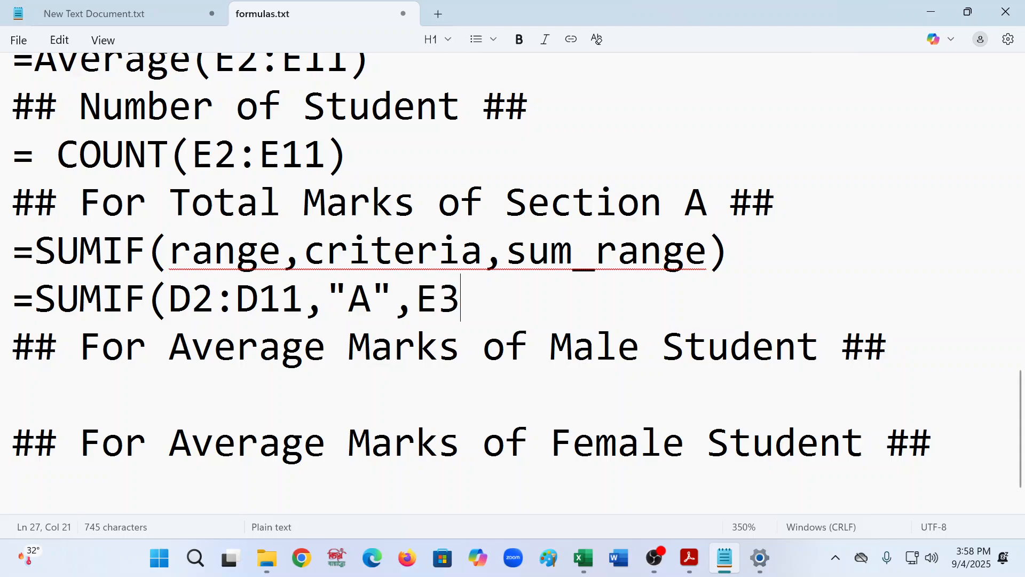
key(BackSpace)
text(2:E1)
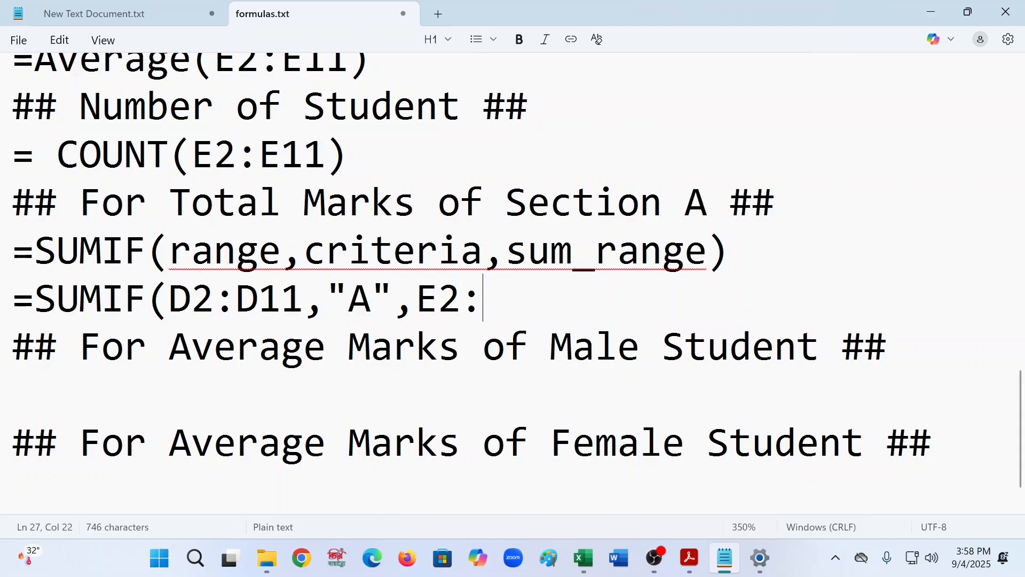
text(1))
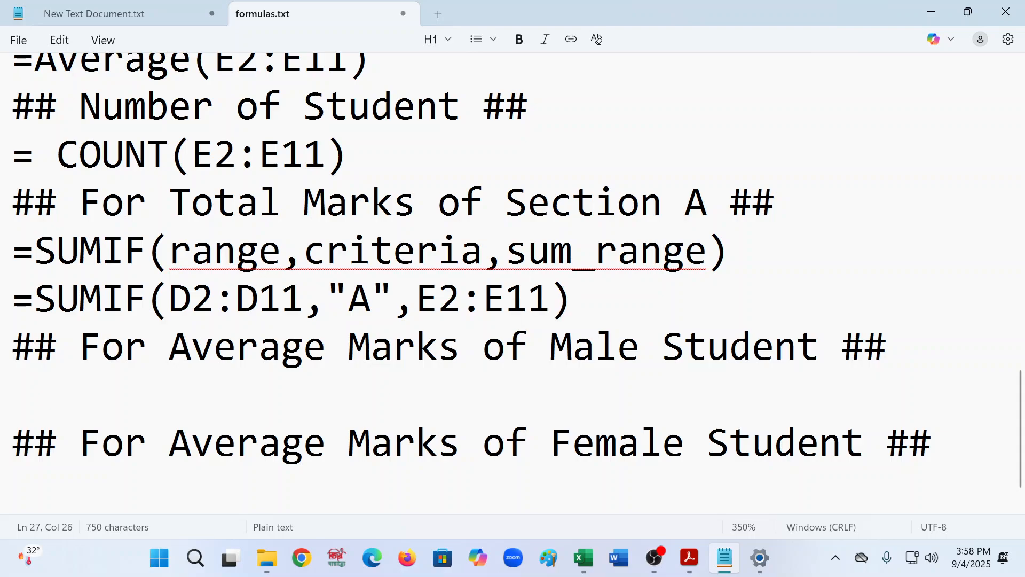
drag(192, 301, 391, 301)
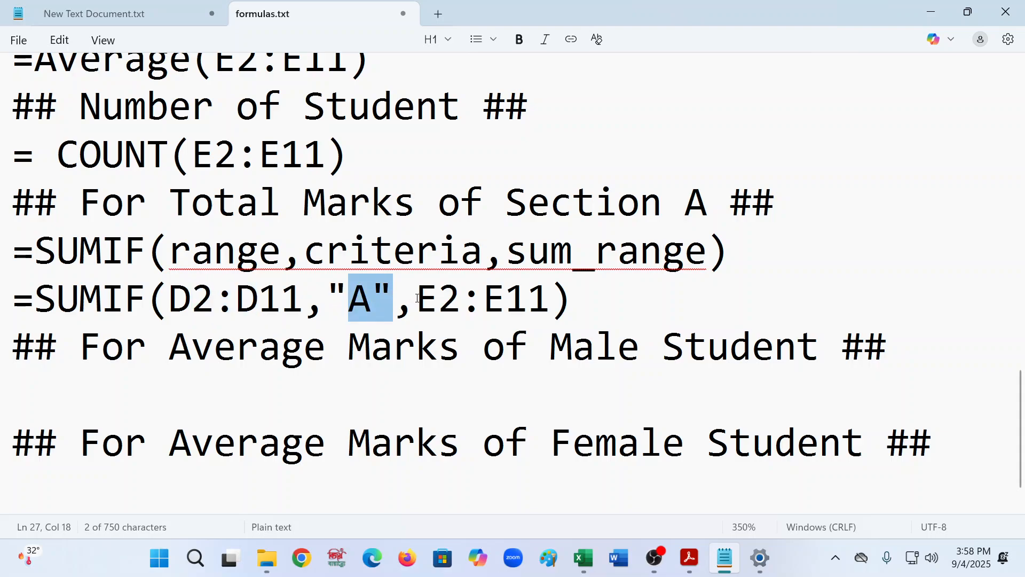
drag(417, 298, 546, 298)
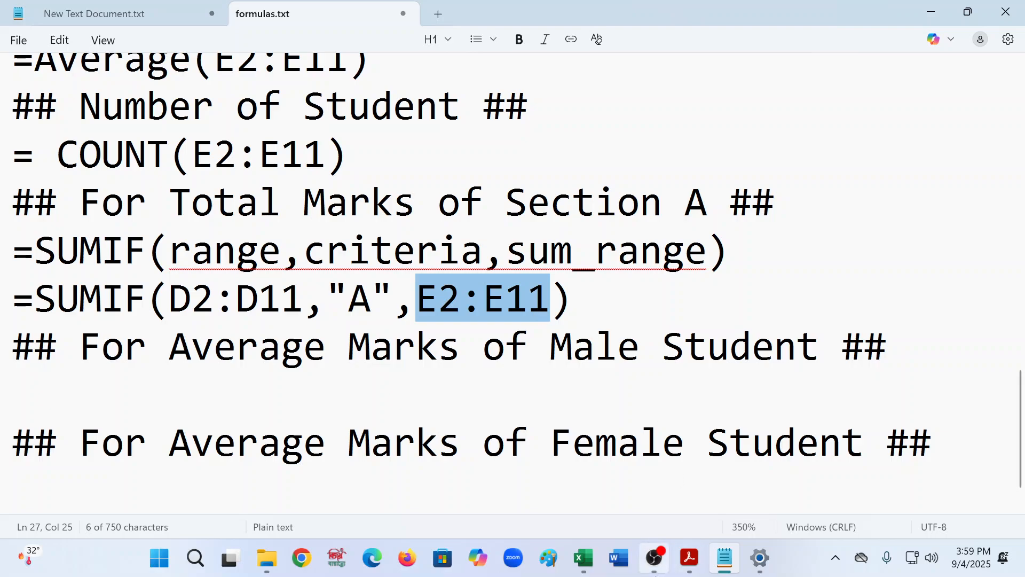
- Switch to Excel and finish the formula in M2 as =SUMIF(D2:D11,D2,E2:E11)
mouse_move(658, 550)
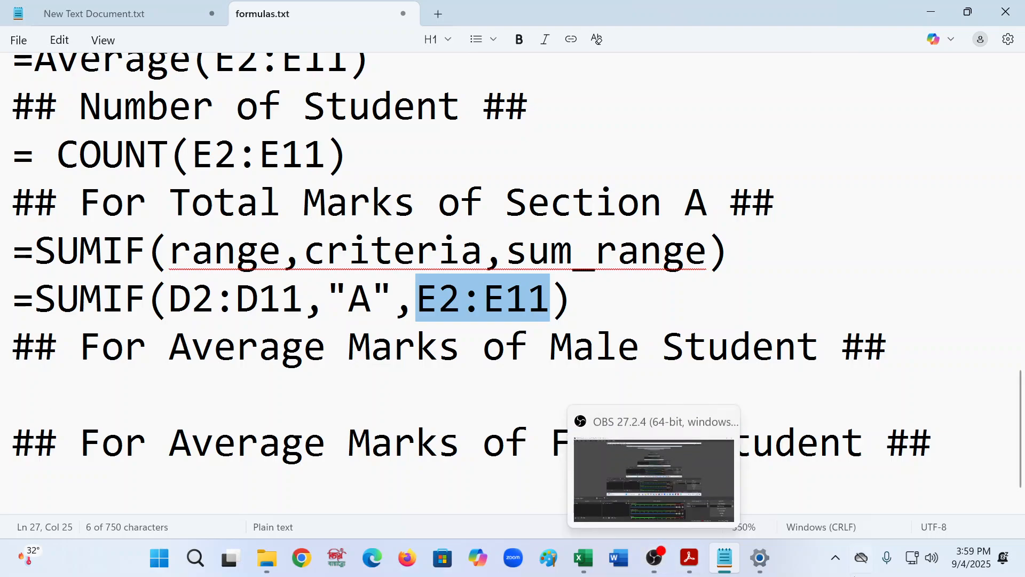
click(653, 558)
click(653, 558)
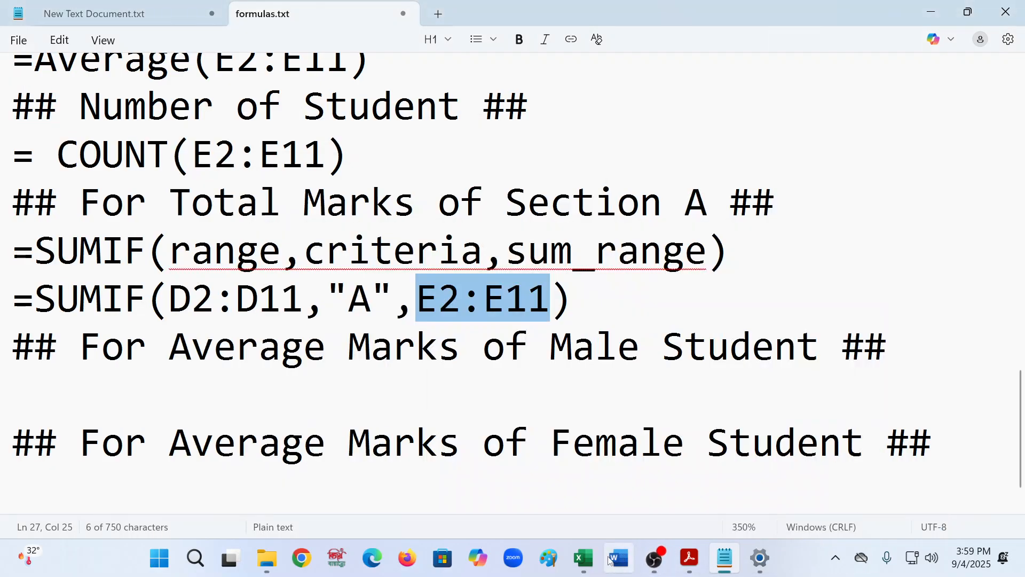
click(584, 558)
drag(710, 508, 668, 508)
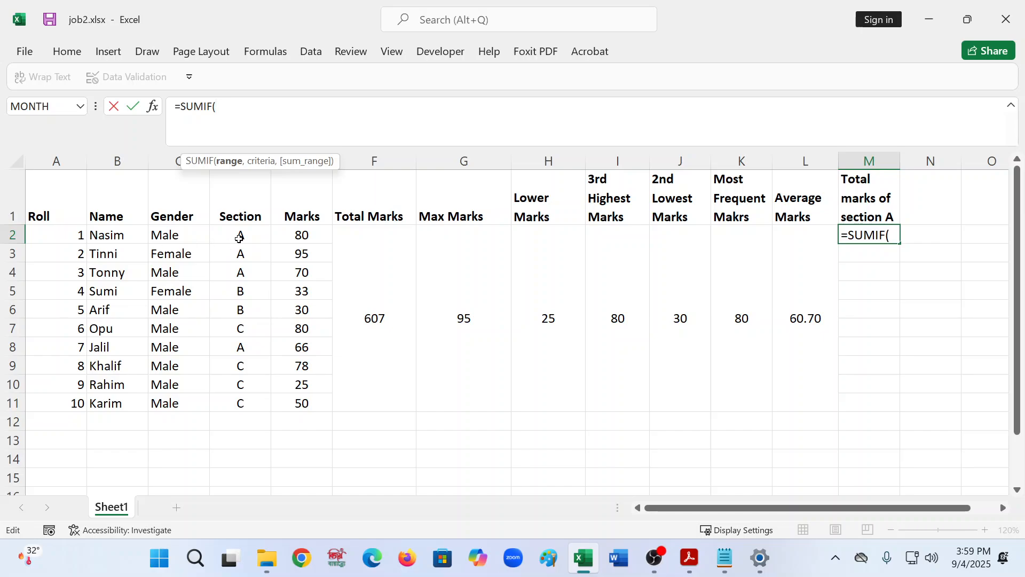
drag(242, 232, 240, 396)
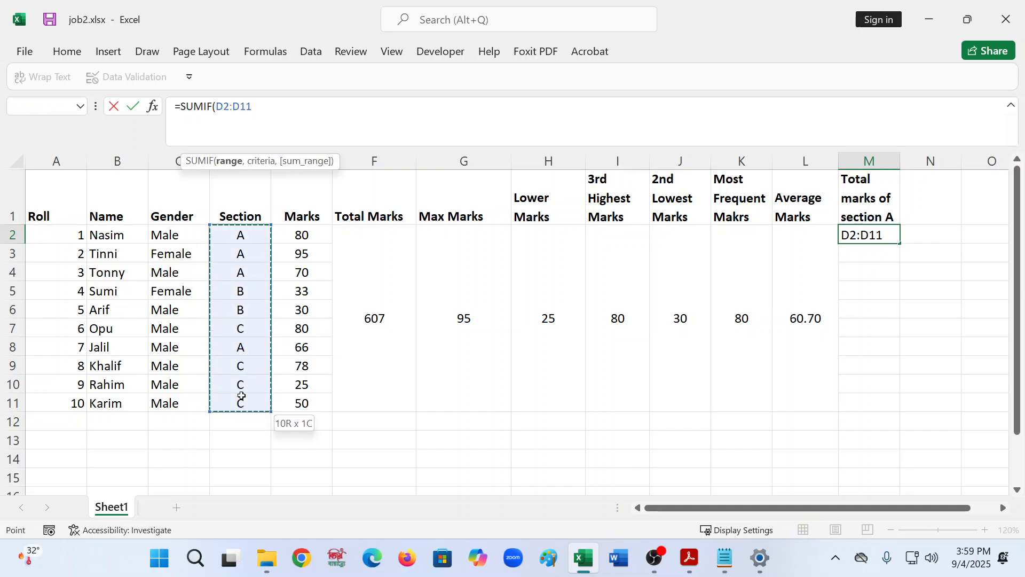
text(,)
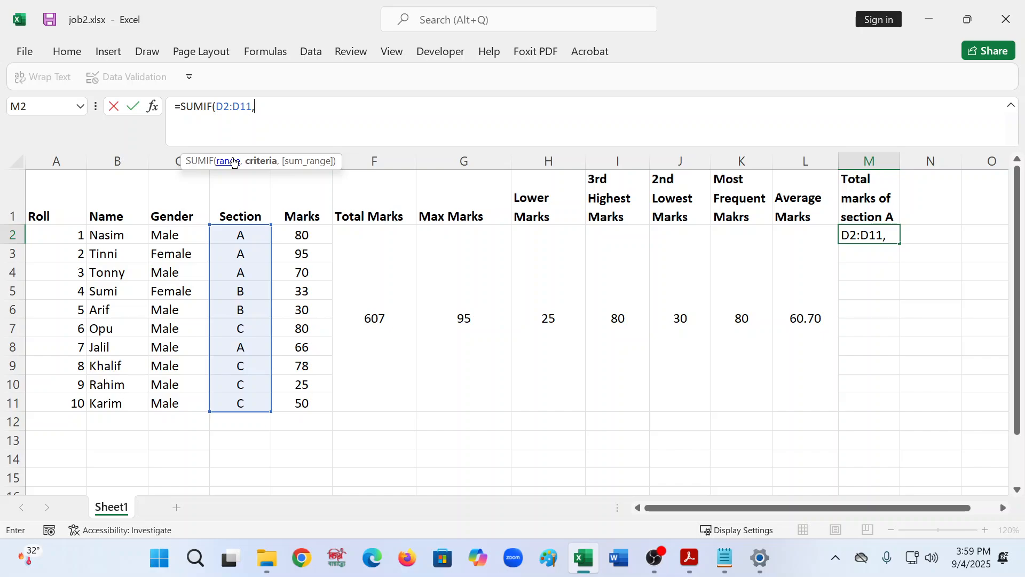
text("a")
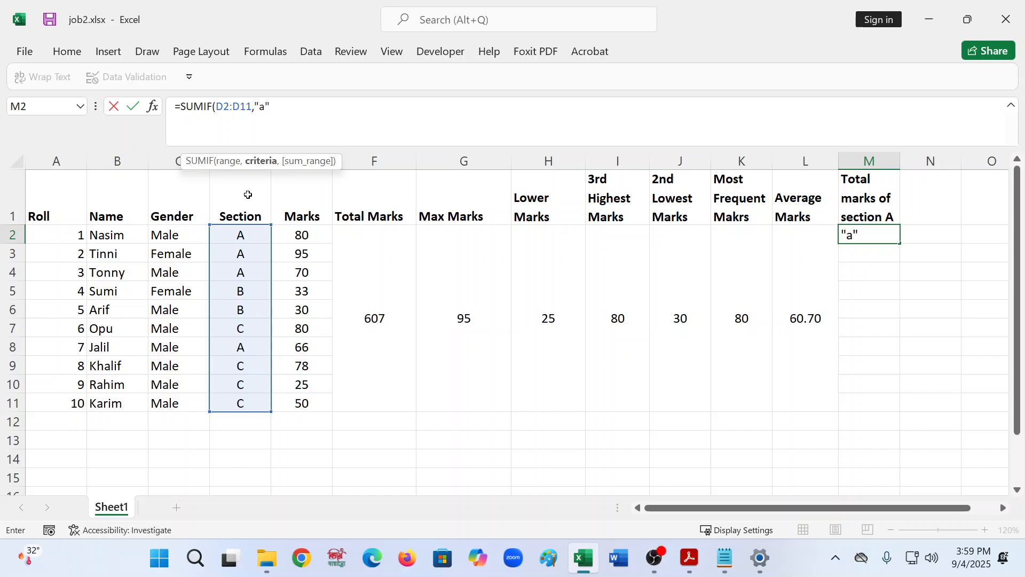
key(BackSpace)
key(BackSpace)
key(BackSpace)
click(244, 235)
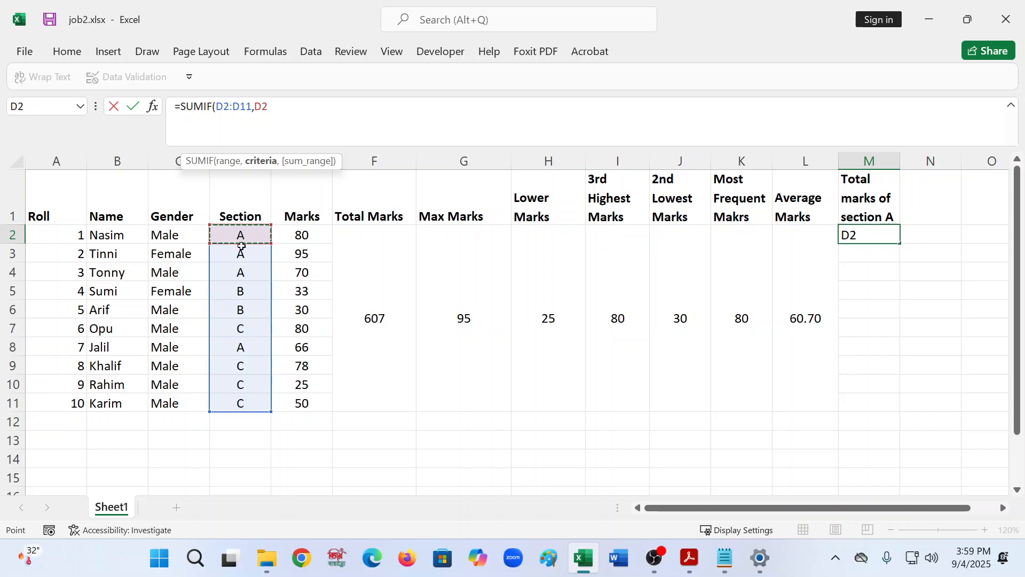
text(,)
drag(308, 234, 308, 230)
key(shift+Down)
key(shift+Down)
key(shift+Down)
key(shift+Down)
key(shift+Down)
key(shift+Down)
key(shift+Down)
key(shift+Down)
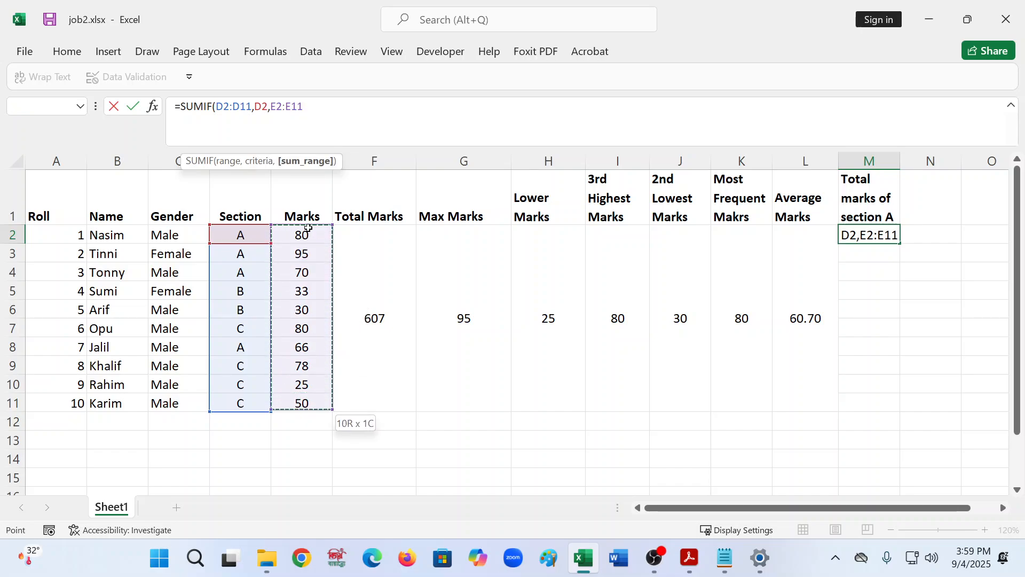
text())
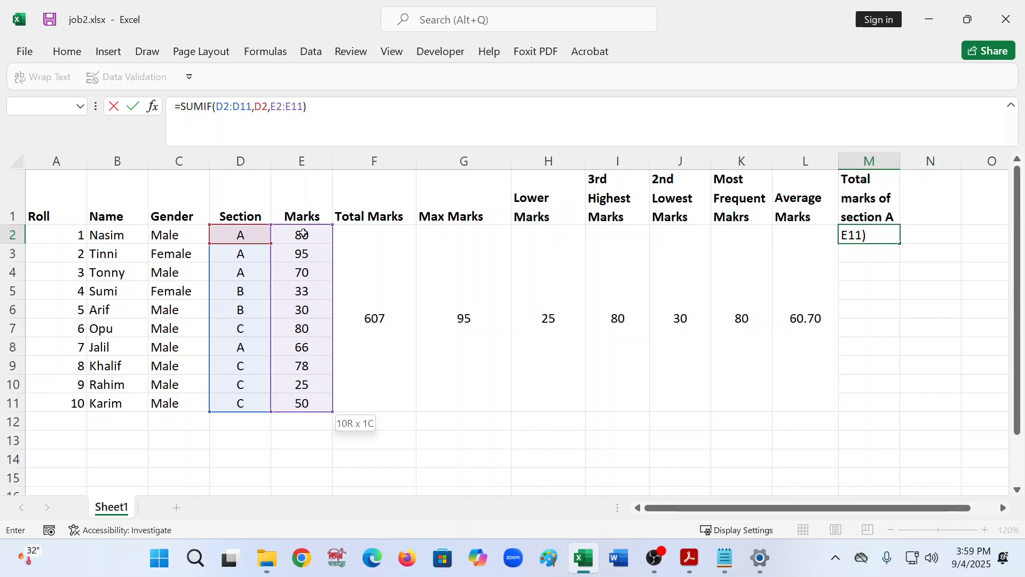
key(Return)
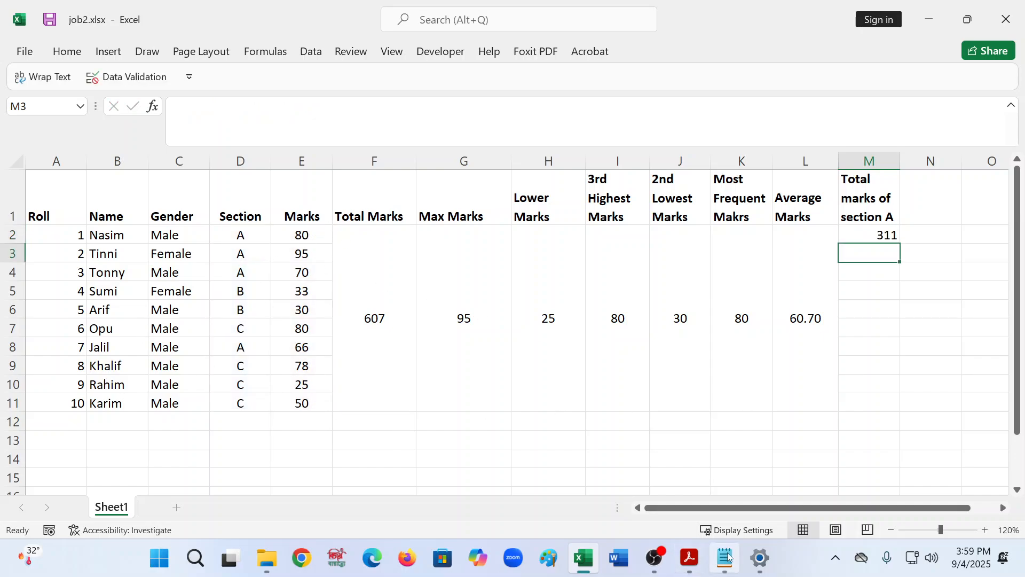
- Open the Calculator app from the Start search
mouse_move(729, 555)
click(159, 558)
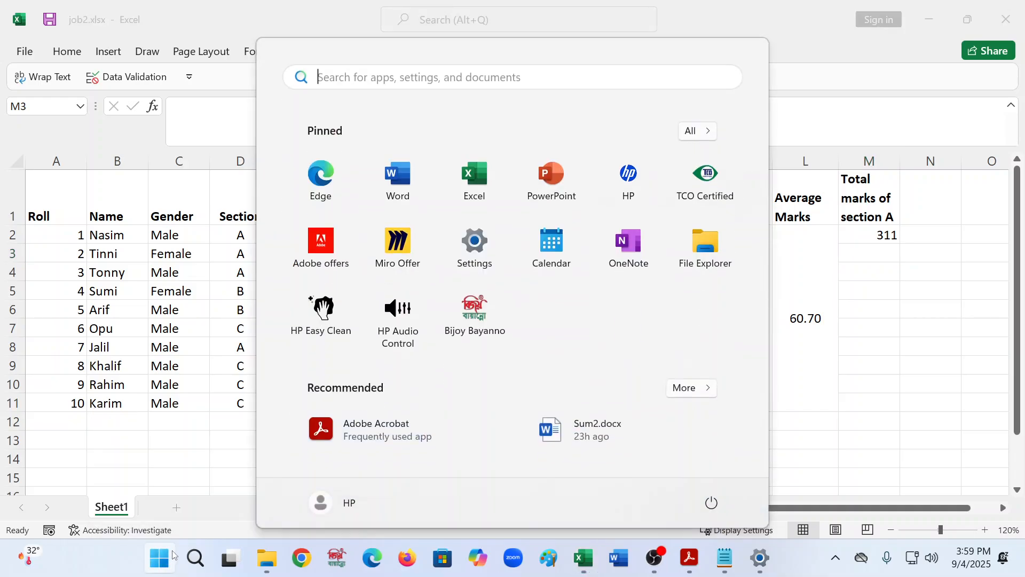
click(196, 558)
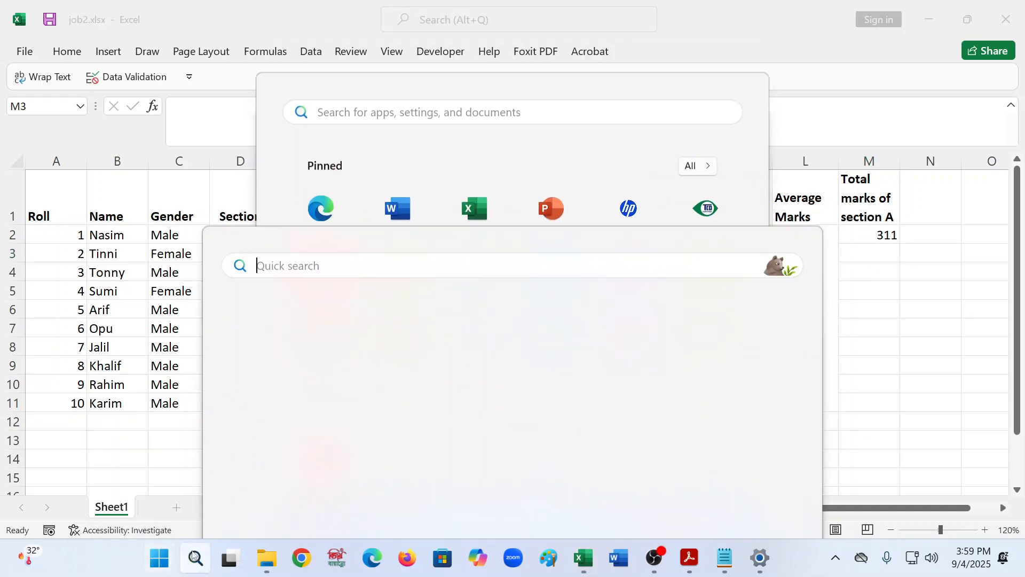
text(CAL)
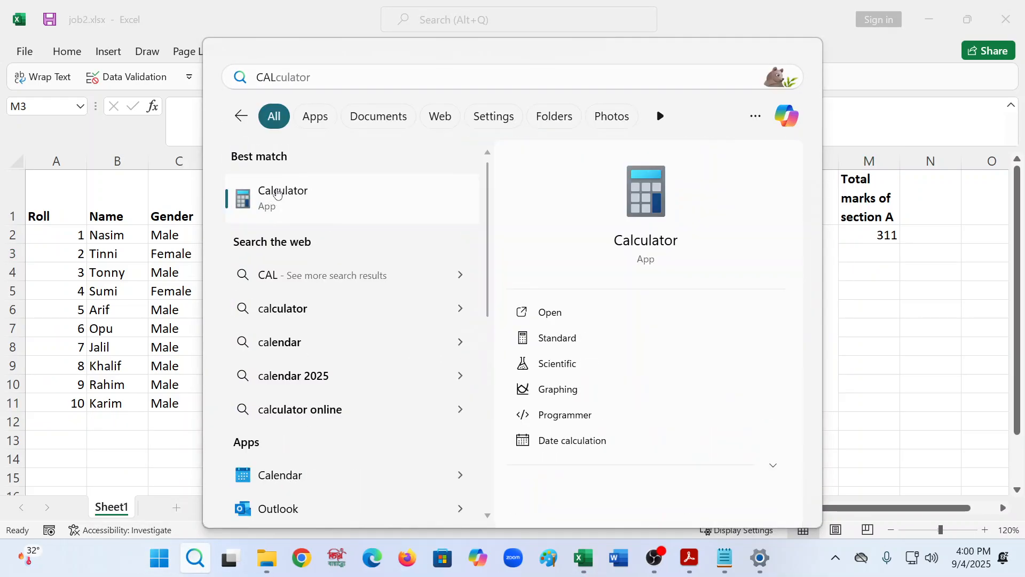
click(276, 192)
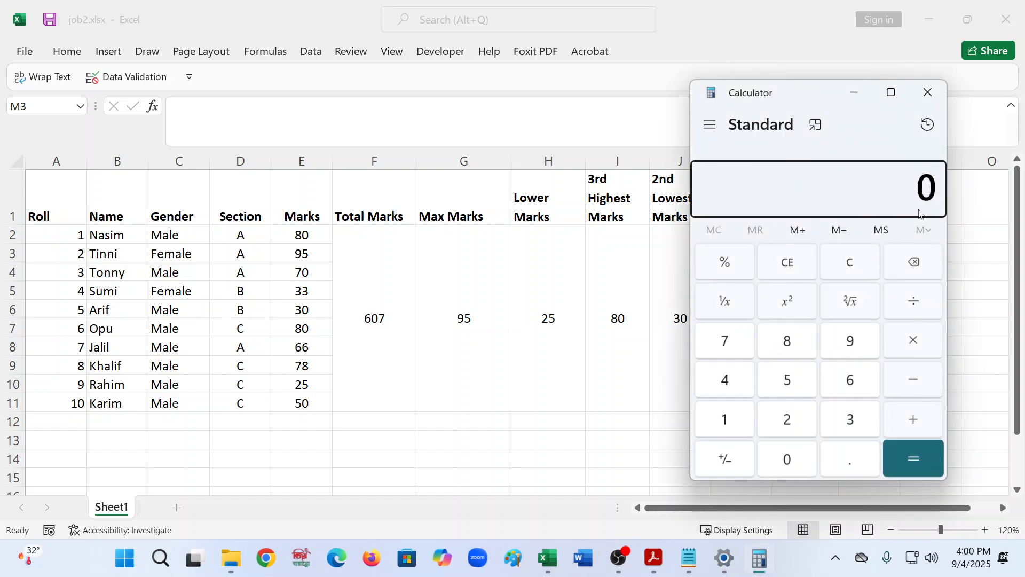
- Check the section A total by adding 80, 95, 70 and 66 in Calculator
click(789, 342)
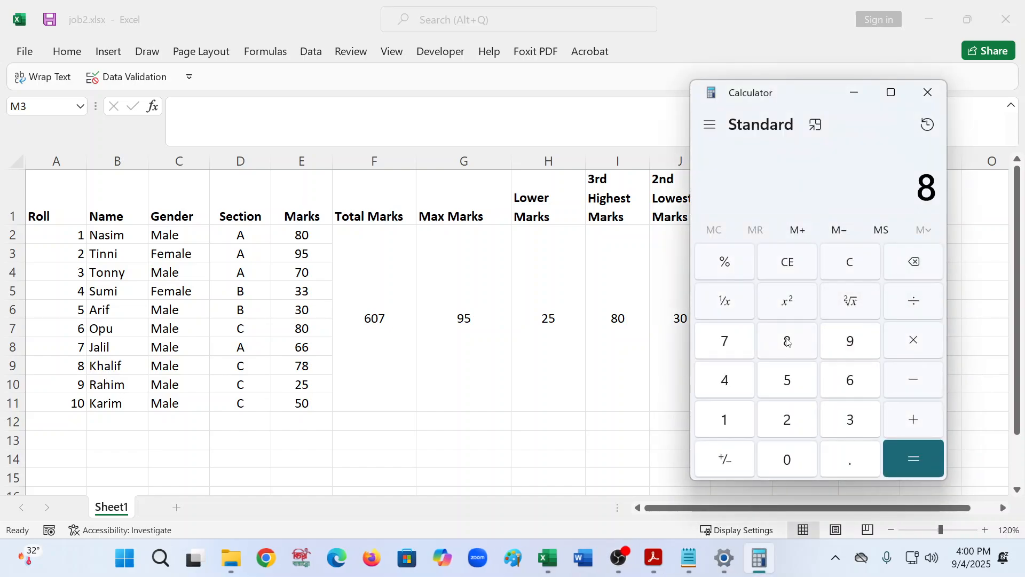
click(773, 453)
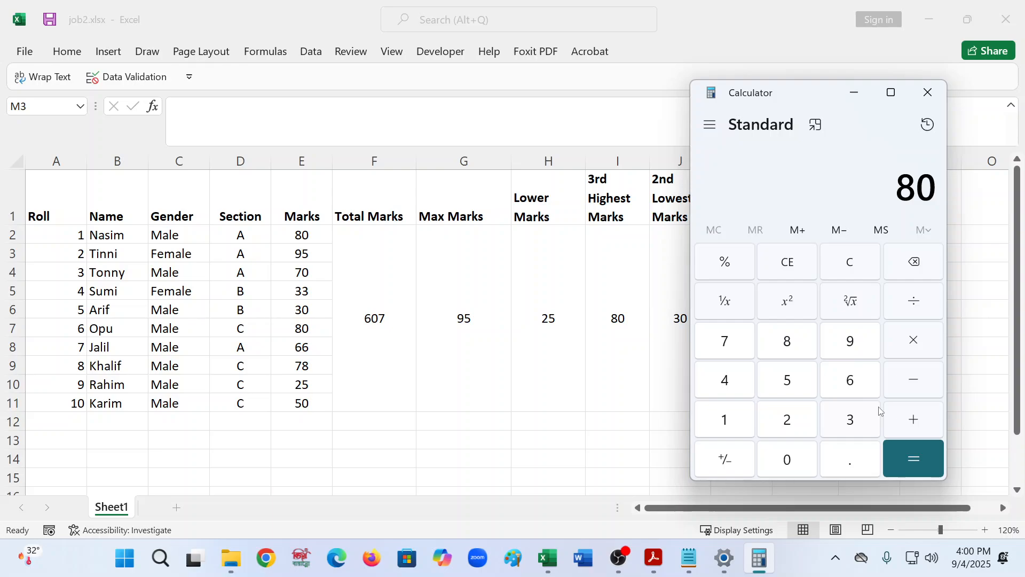
click(926, 430)
click(844, 337)
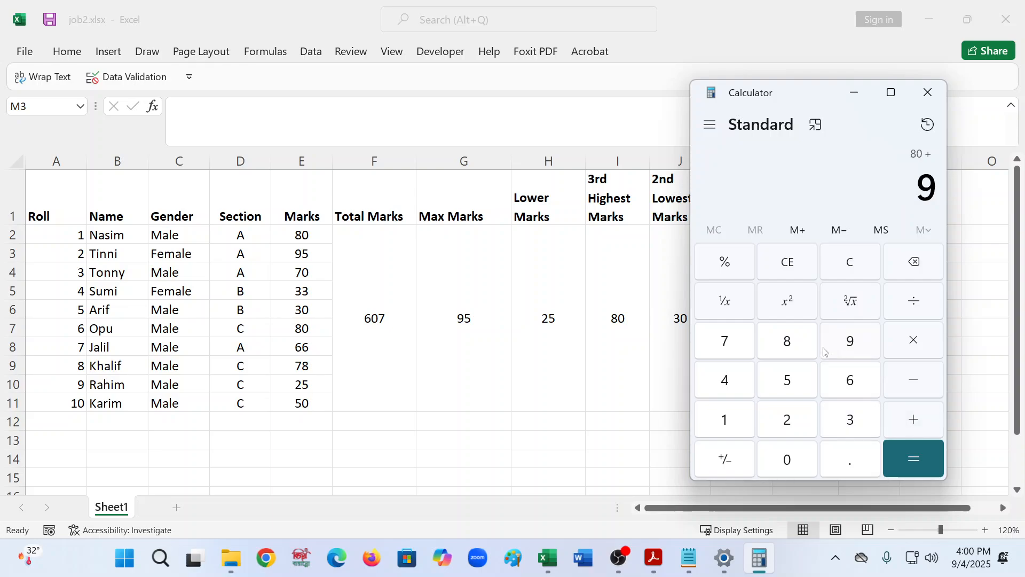
click(800, 381)
click(913, 420)
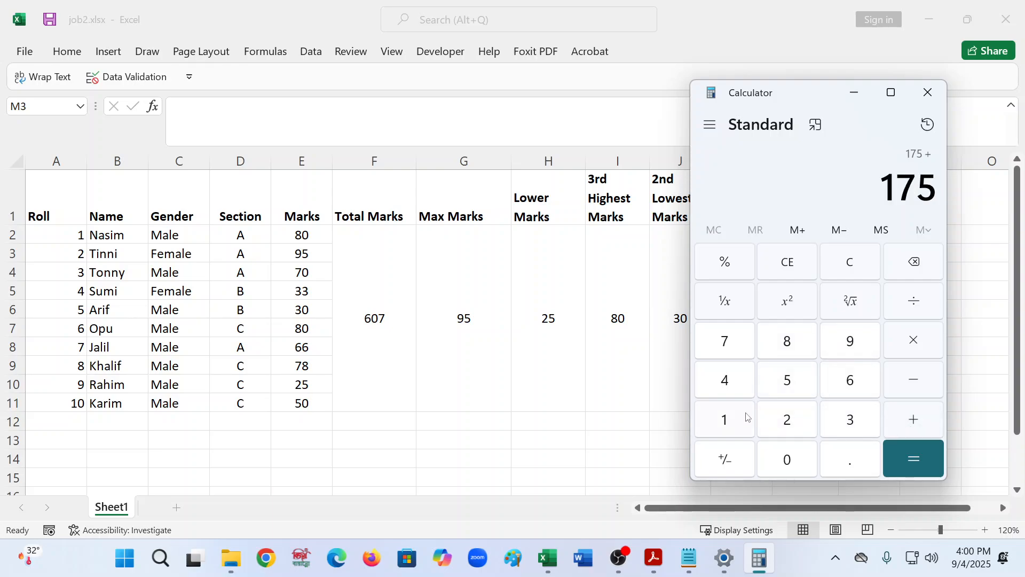
click(725, 357)
click(787, 458)
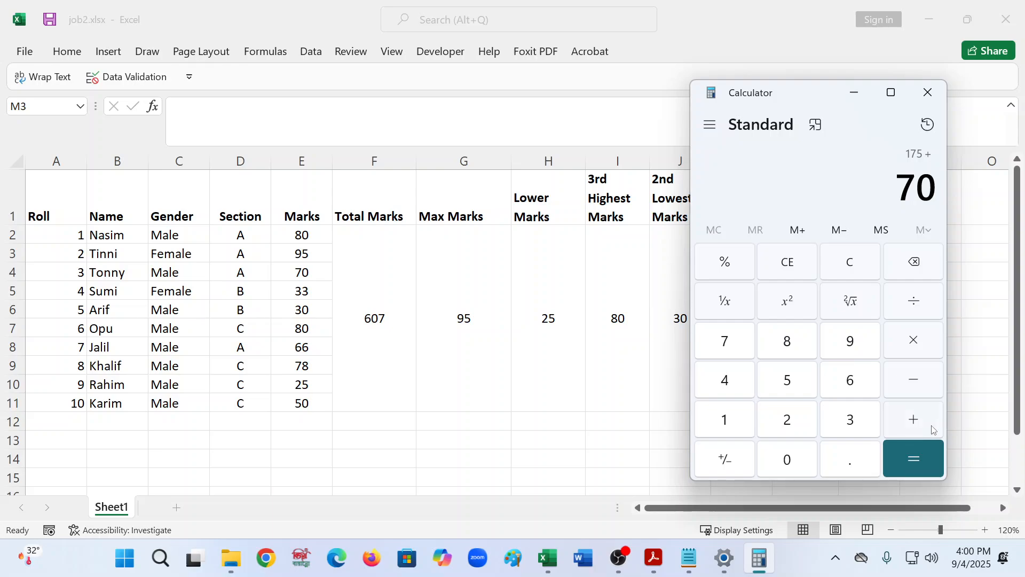
click(934, 426)
double_click(854, 391)
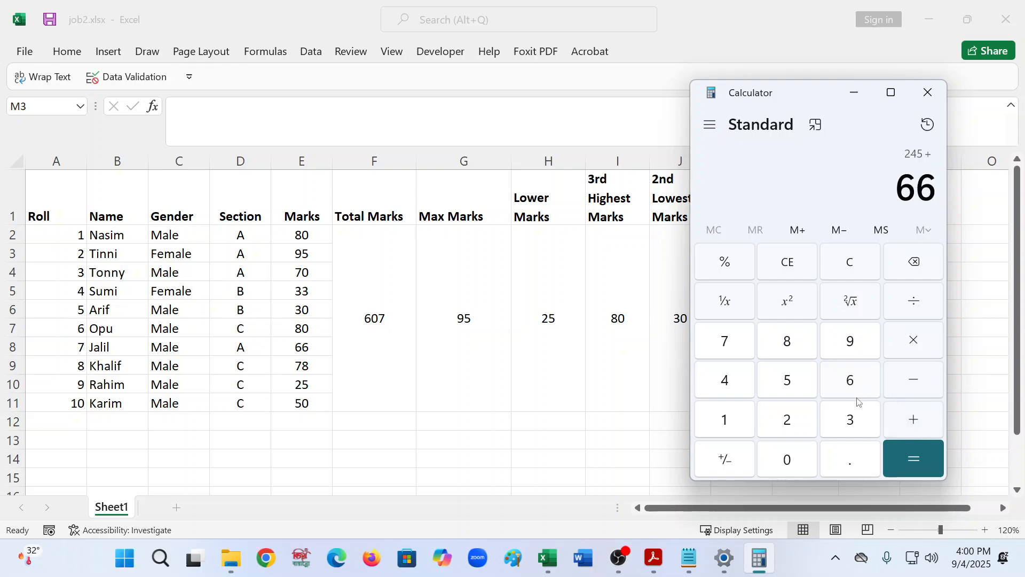
click(916, 432)
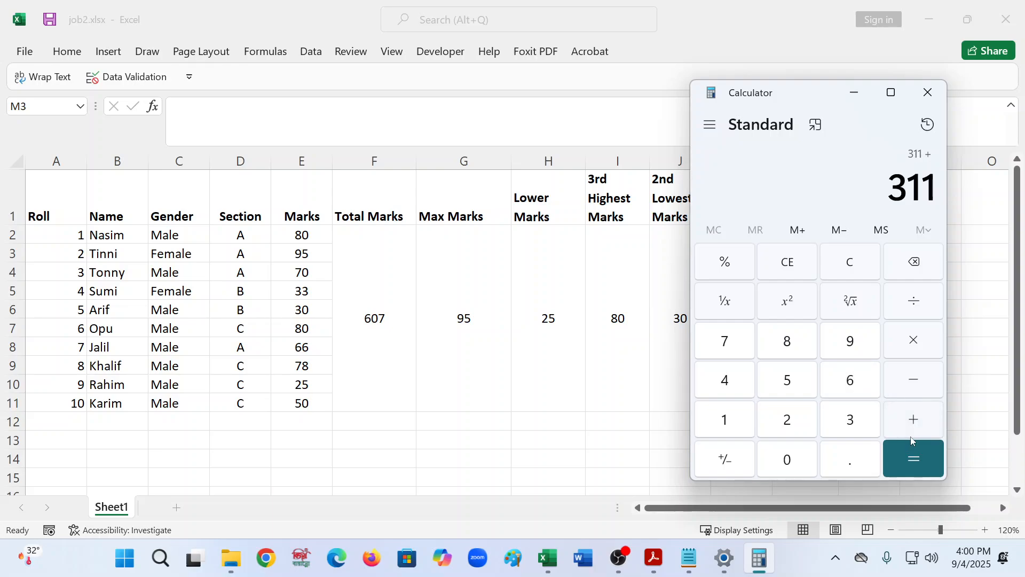
- Merge cells M2:M11 and align the section A total to the middle of the merged cell
drag(800, 99, 457, 216)
click(881, 236)
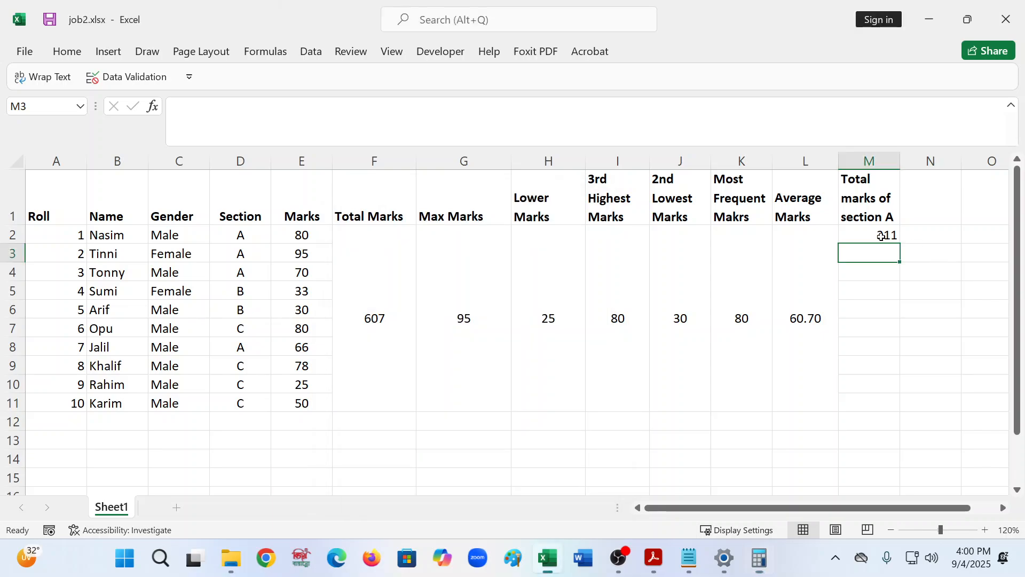
click(885, 235)
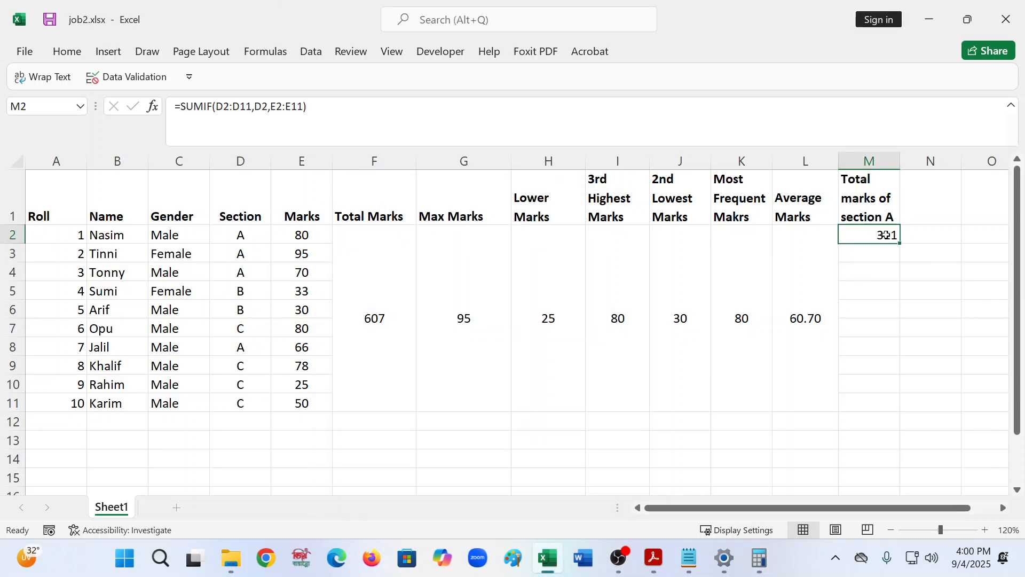
key(shift+Down)
key(shift+Down)
key(shift+Down)
key(shift+Down)
key(shift+Down)
key(shift+Down)
key(shift+Down)
key(shift+Down)
key(shift+Down)
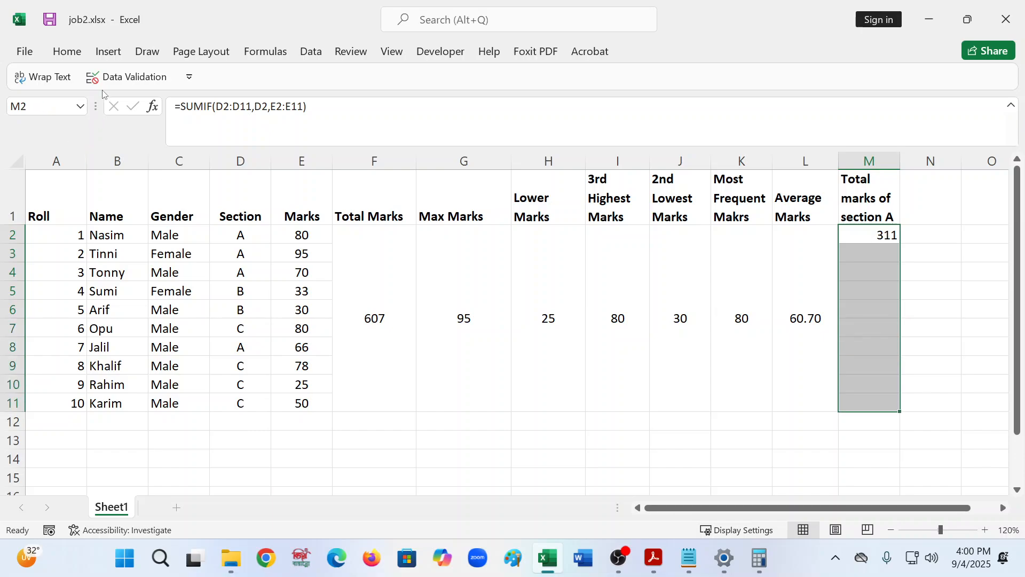
click(66, 52)
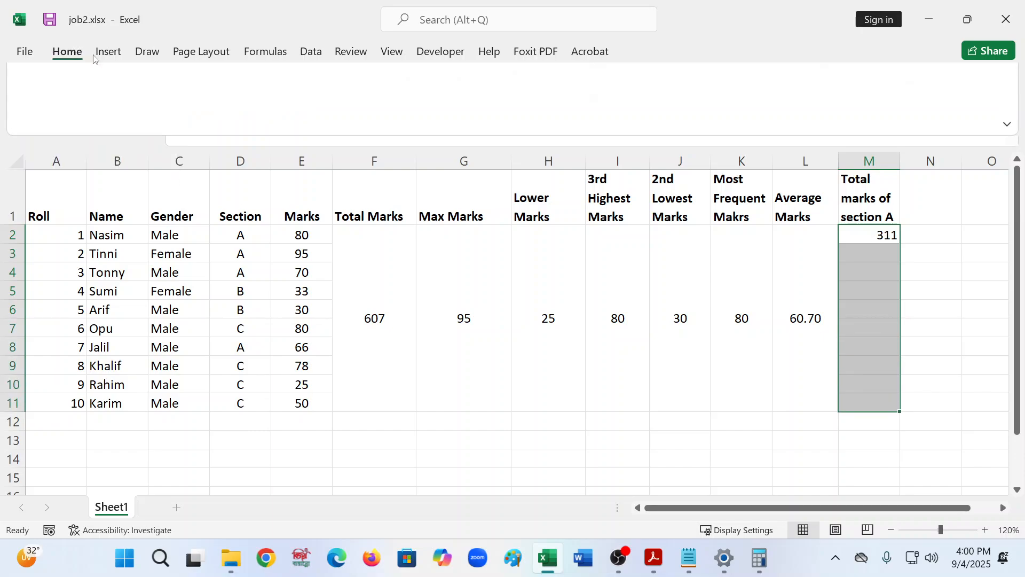
click(422, 108)
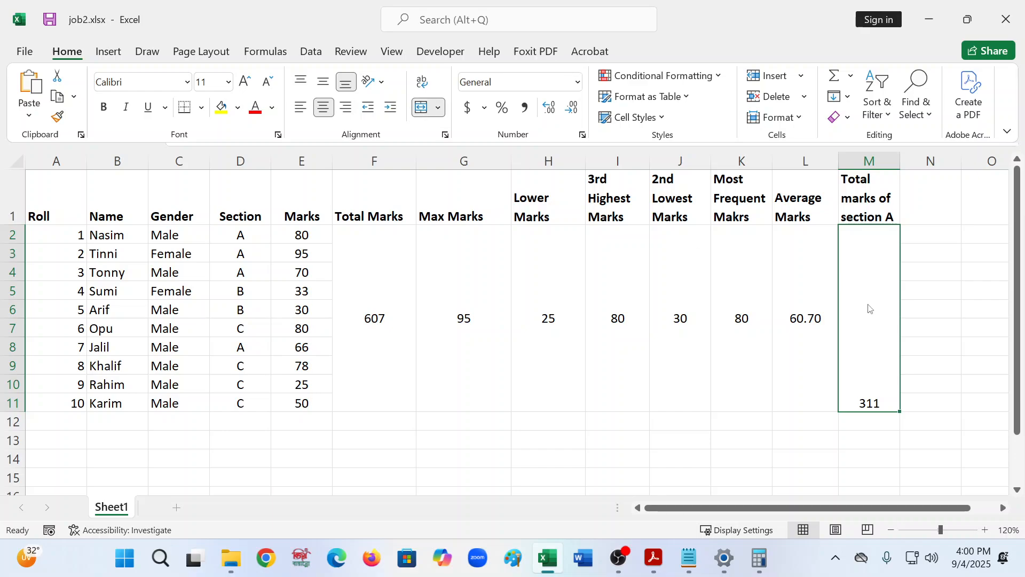
click(928, 334)
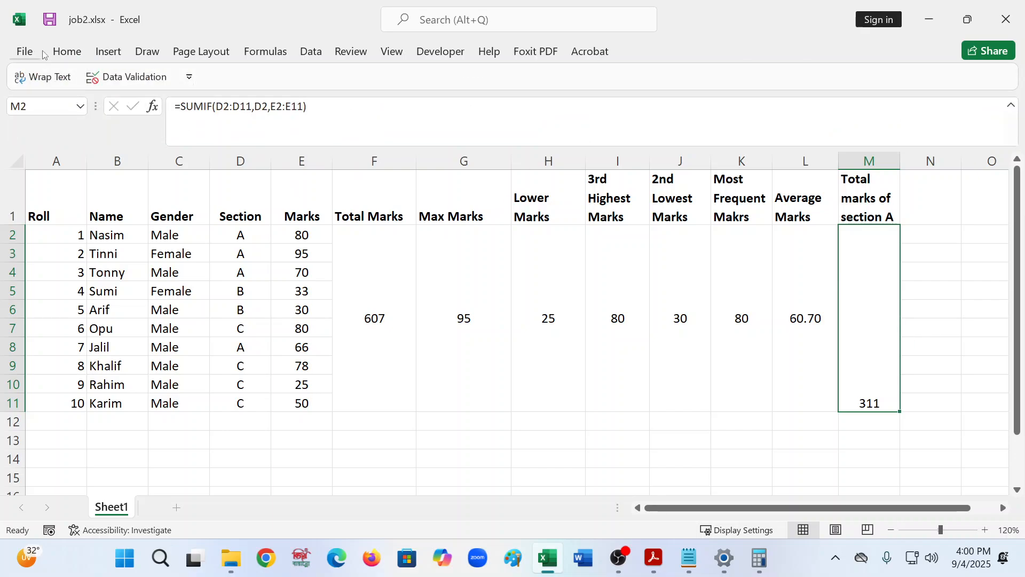
click(67, 51)
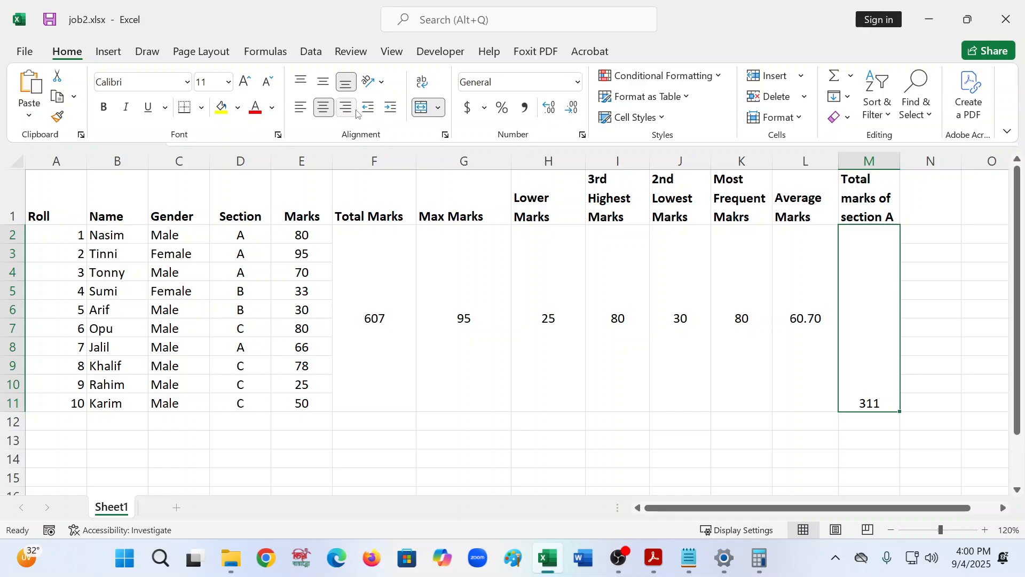
click(323, 82)
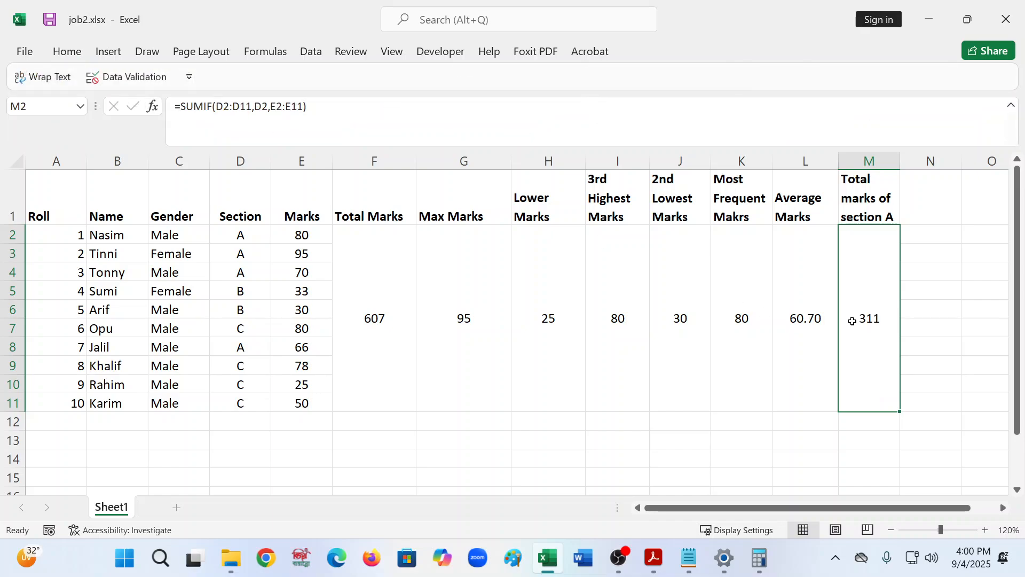
- Enter =SUM(E2,E3,E4,E8) in cell M12 to total section A marks cell by cell
drag(926, 275, 923, 284)
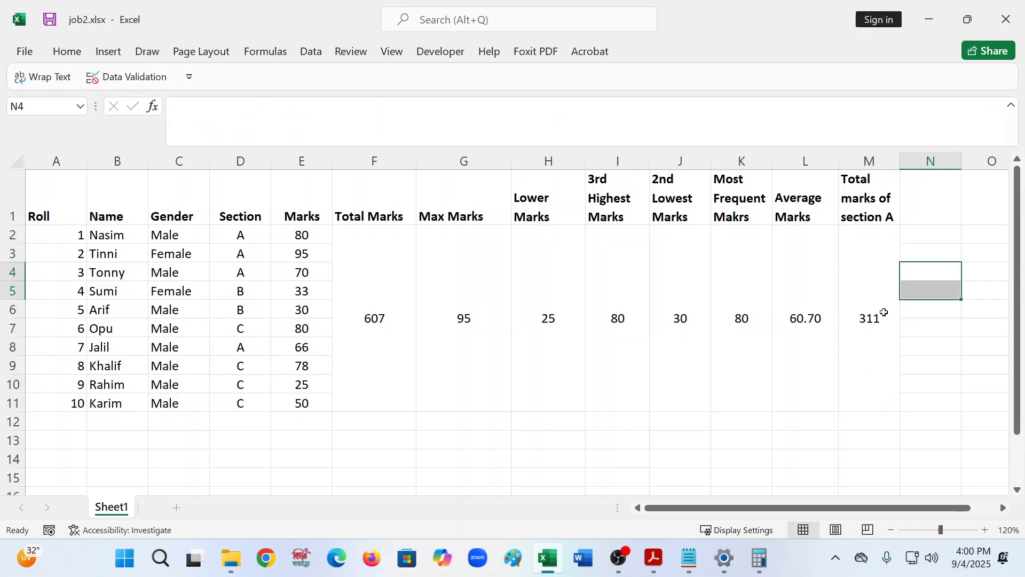
click(242, 315)
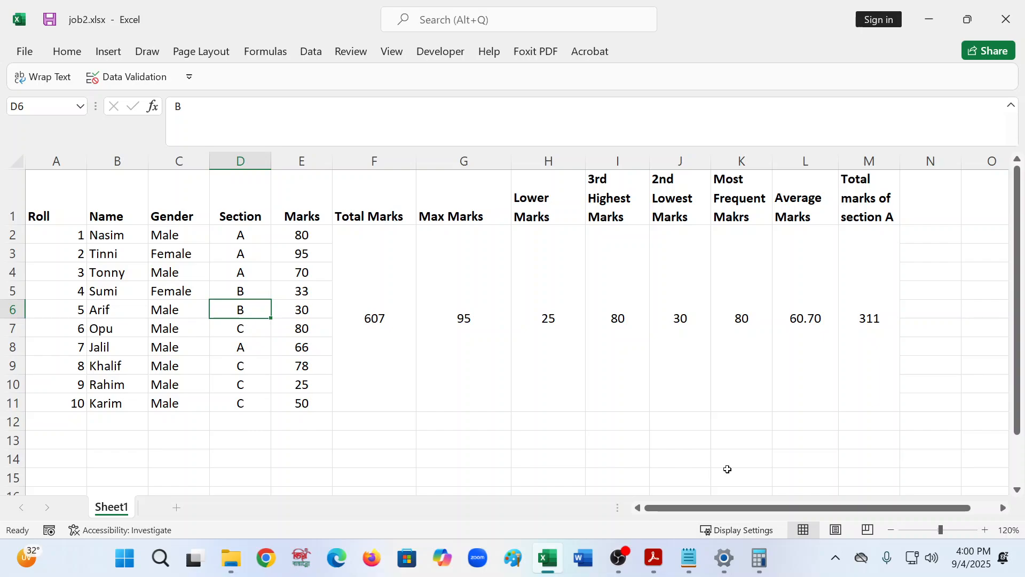
click(860, 423)
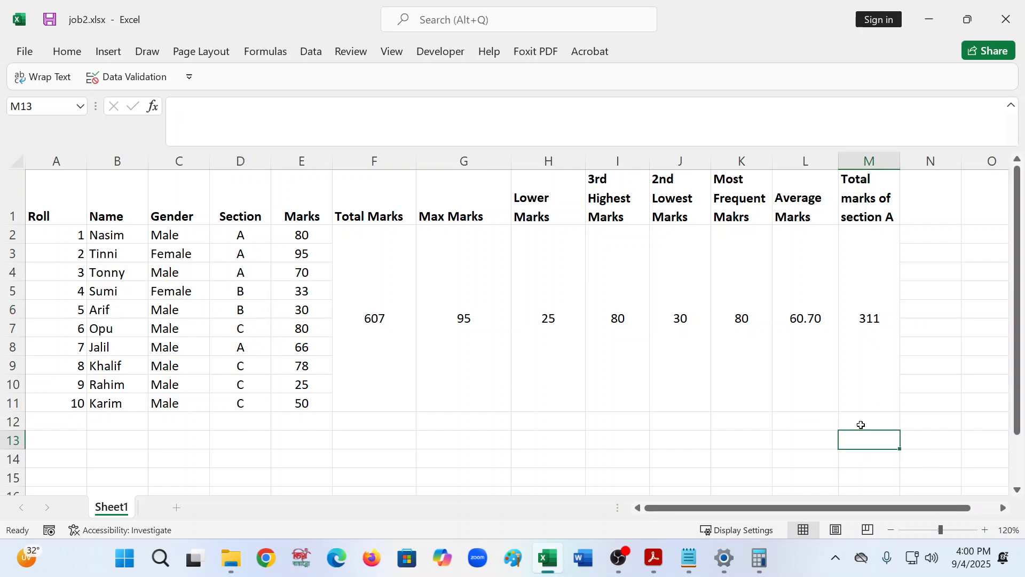
click(208, 120)
text(=S)
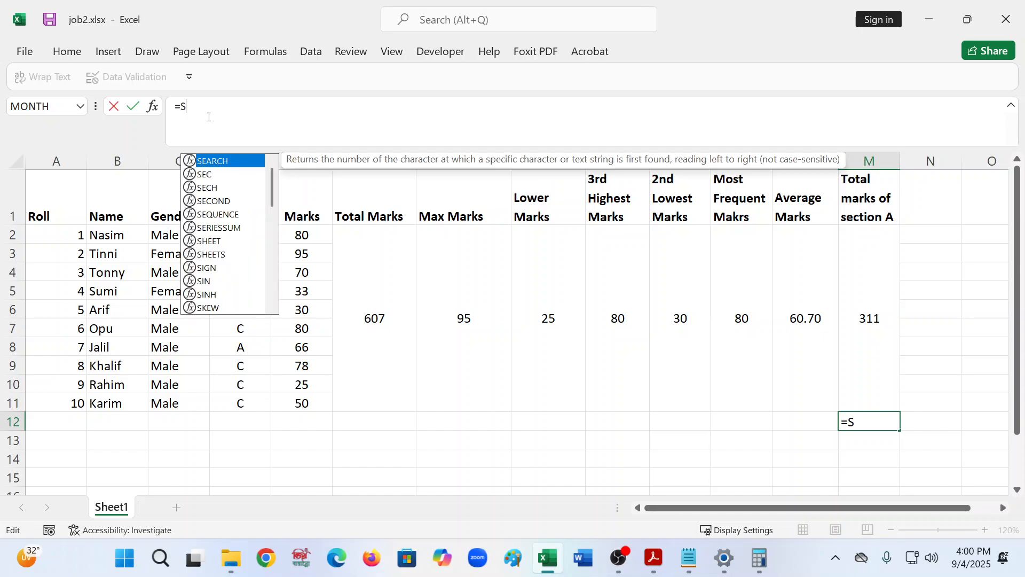
text(UM()
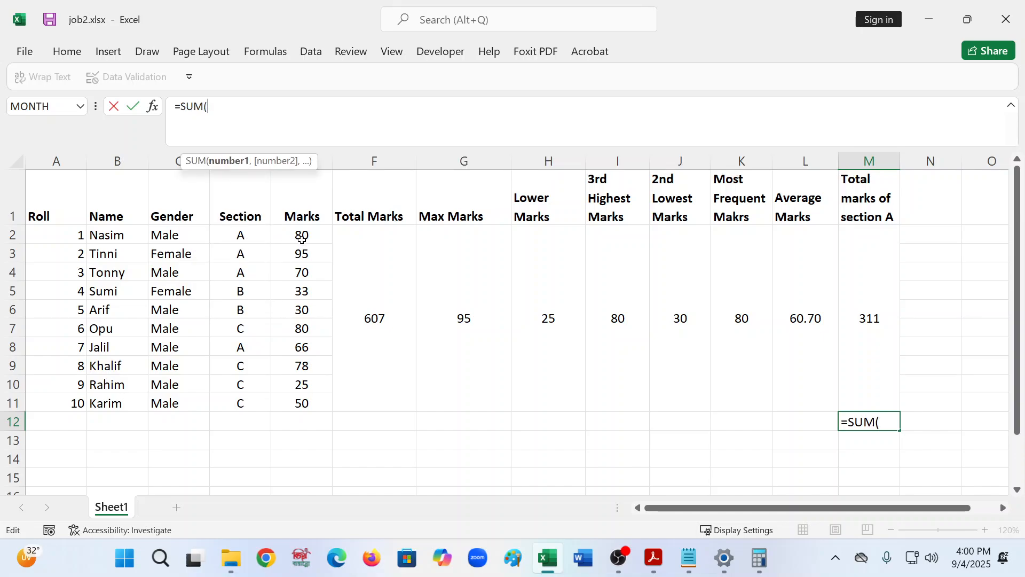
click(308, 236)
text(,)
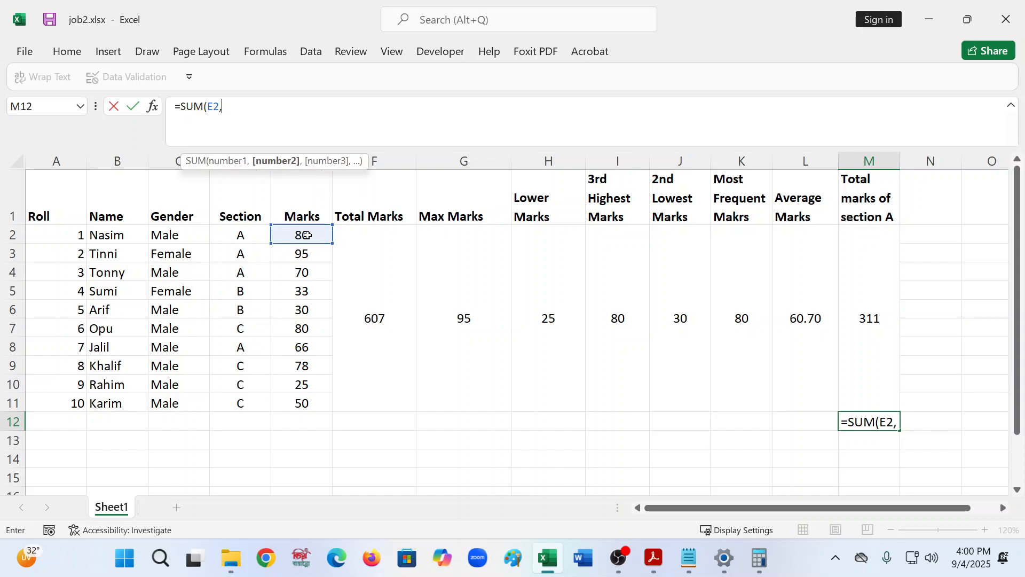
click(313, 256)
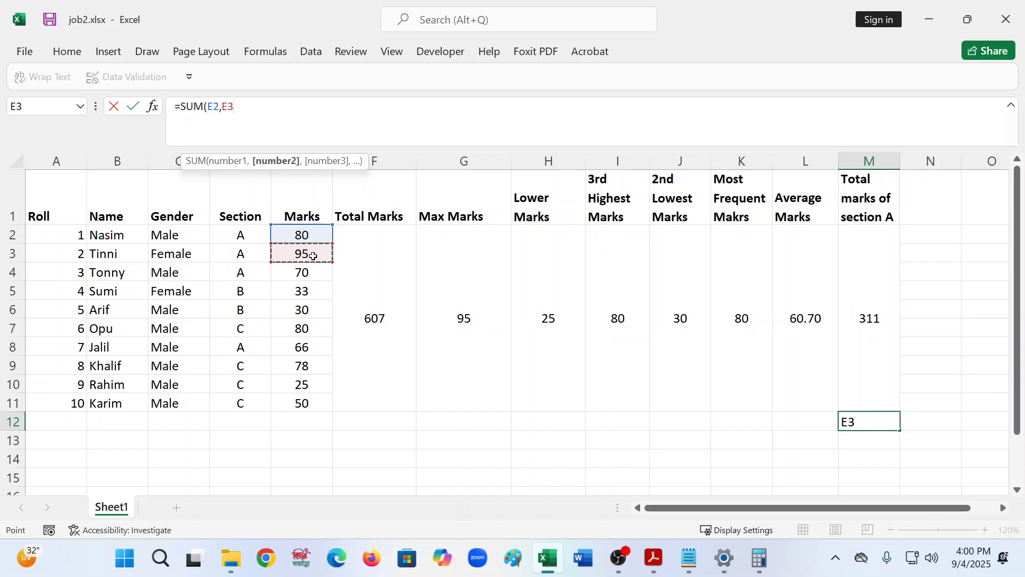
text(,)
click(313, 275)
text(,)
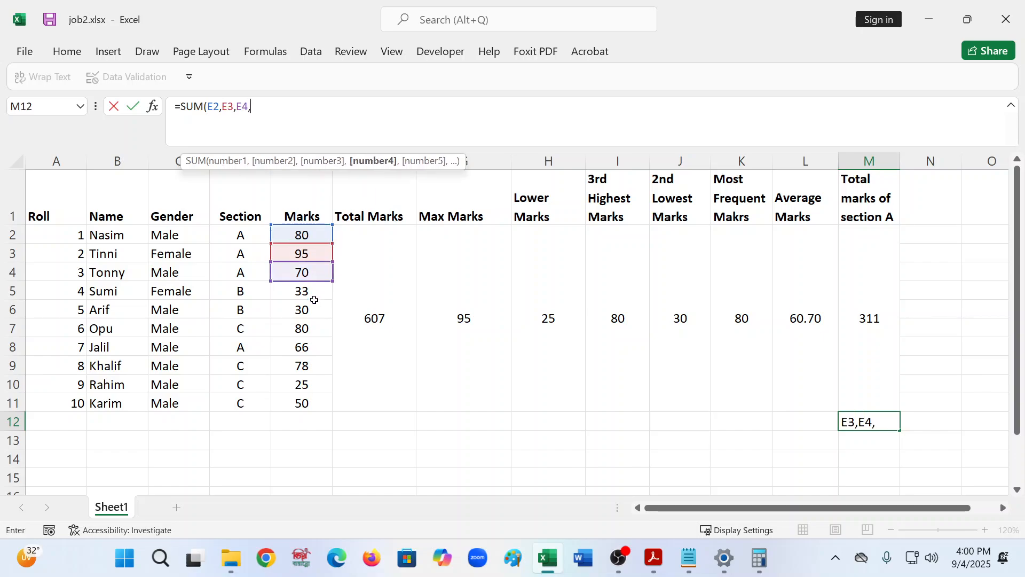
click(307, 346)
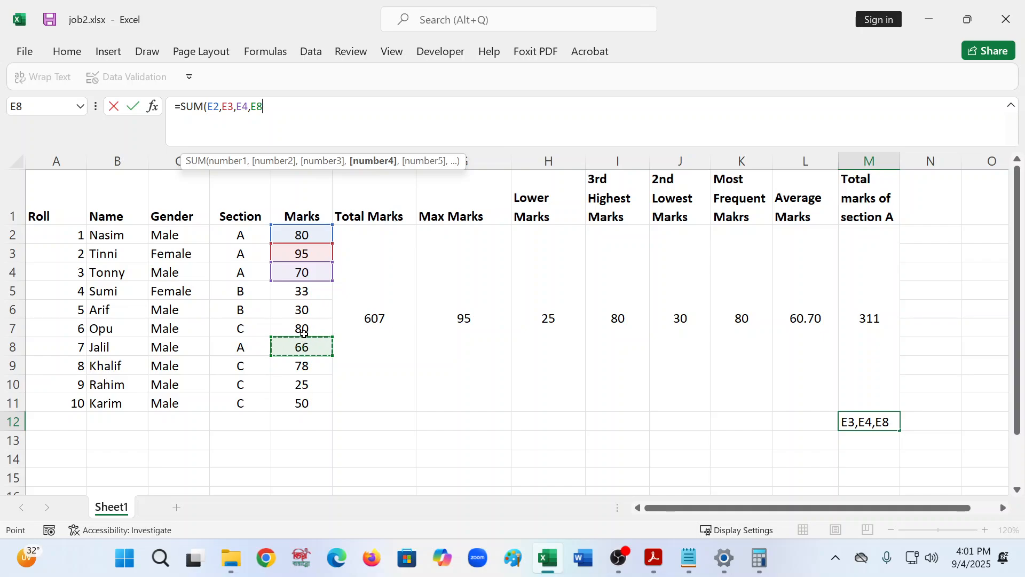
text())
key(Return)
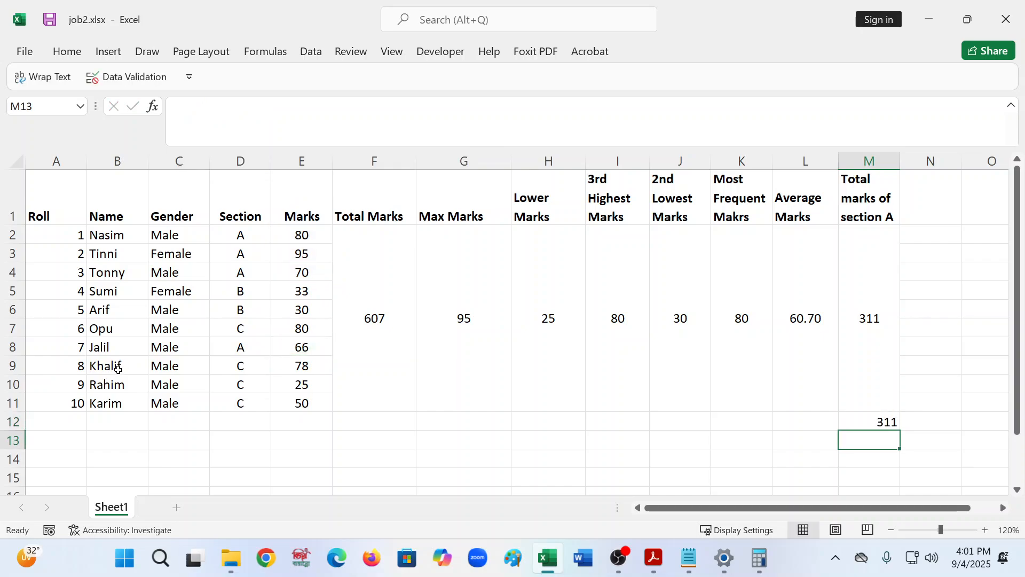
- Change the section in cell D11 to A
click(250, 405)
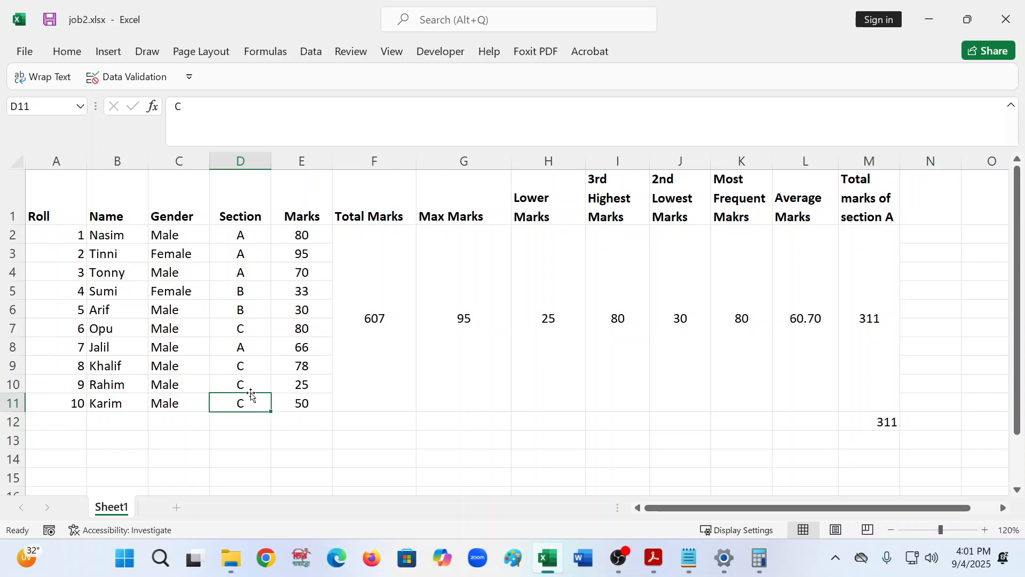
text(A)
click(262, 450)
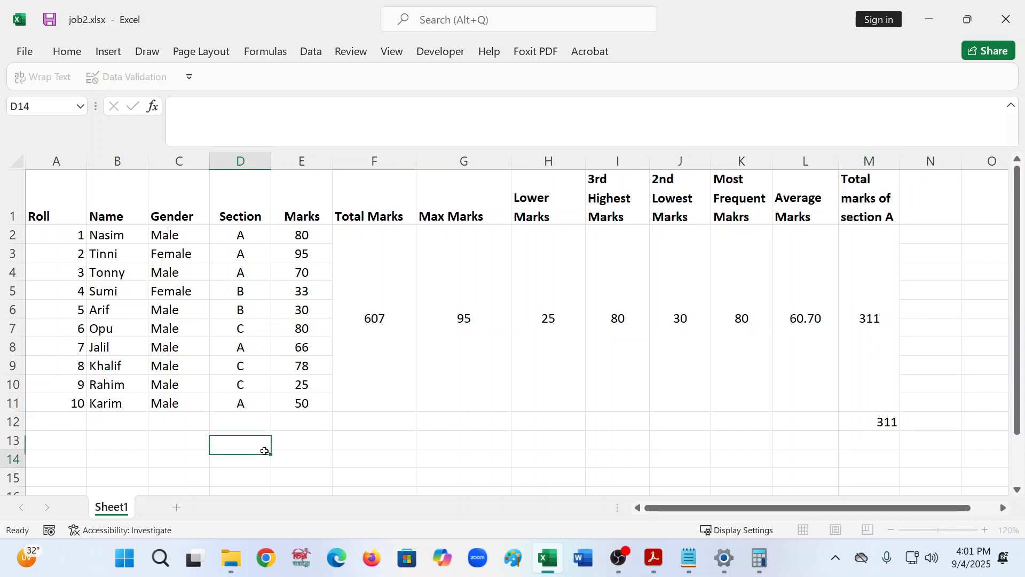
- Extend the cell-by-cell section A total in M12 to =SUM(E2,E3,E4,E8,E11)
click(865, 306)
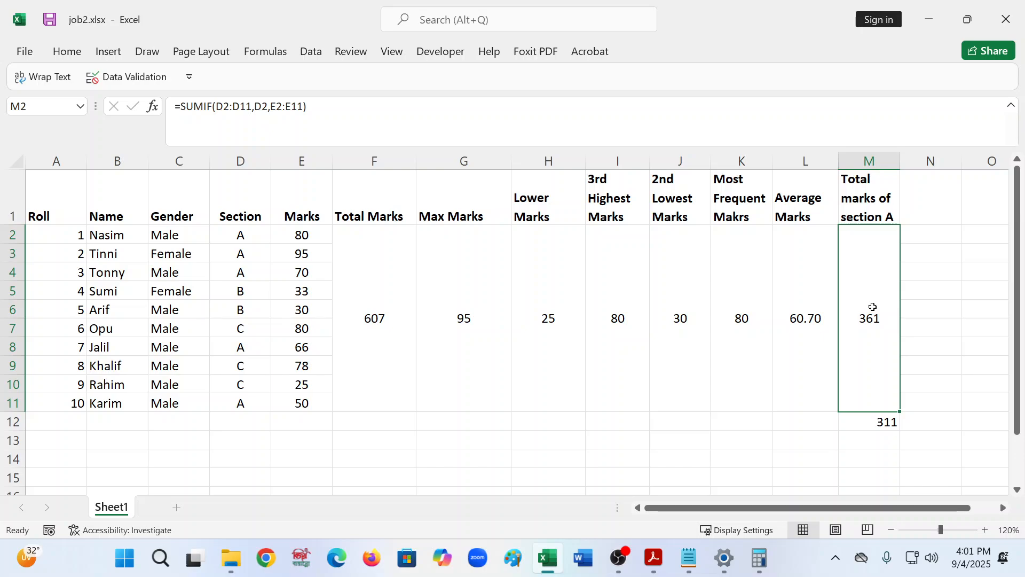
click(874, 421)
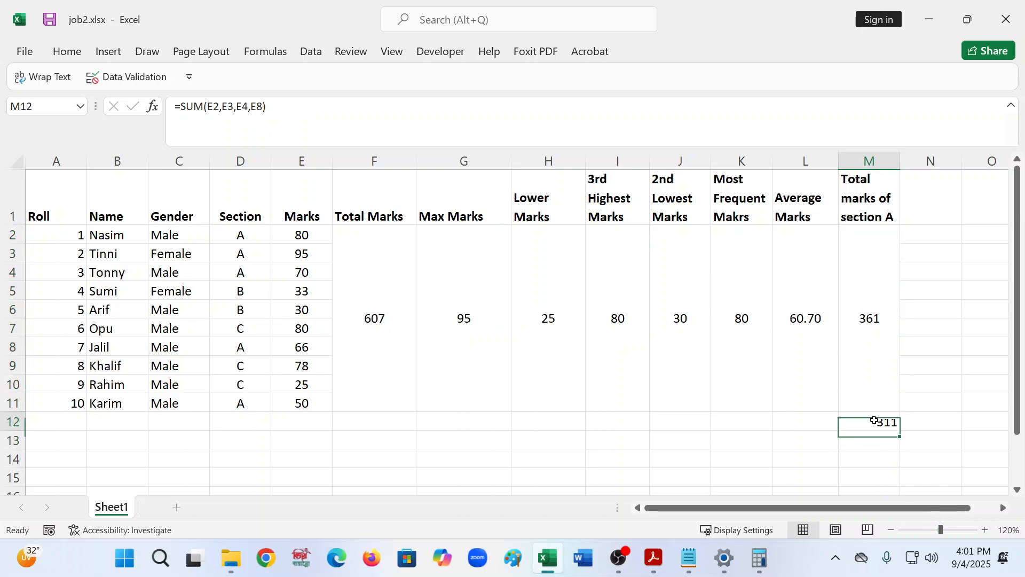
click(289, 110)
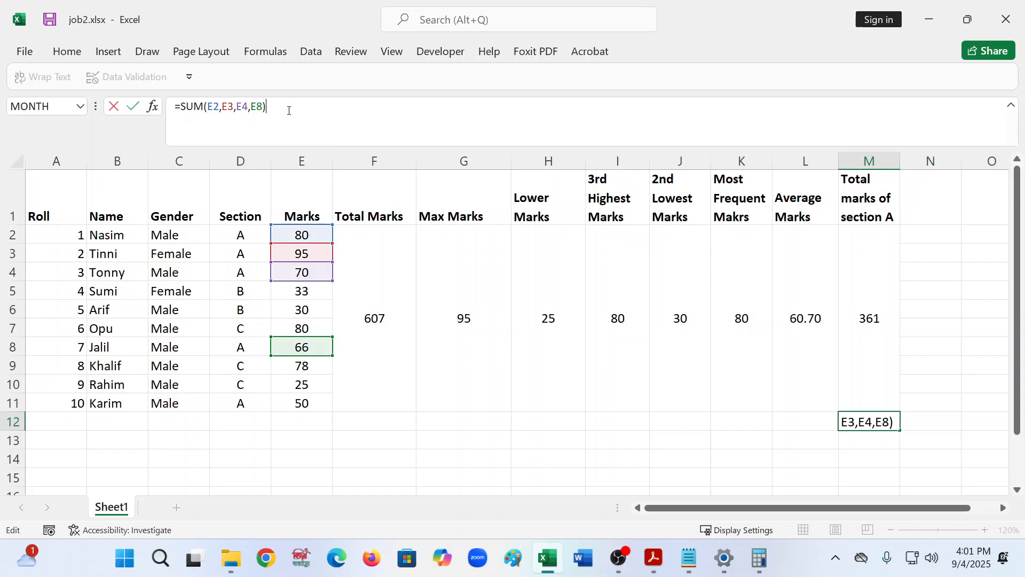
key(BackSpace)
text(,)
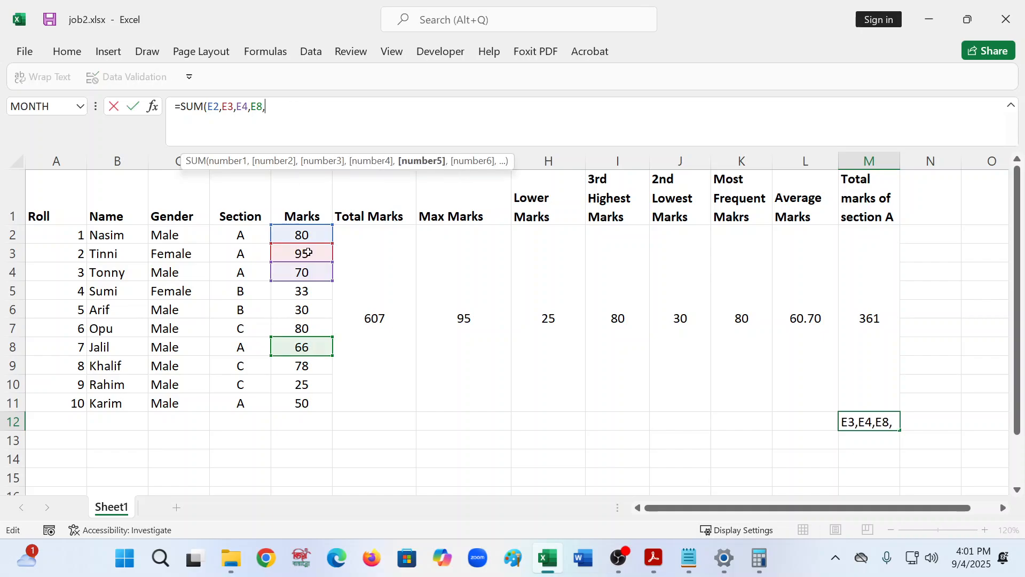
click(281, 403)
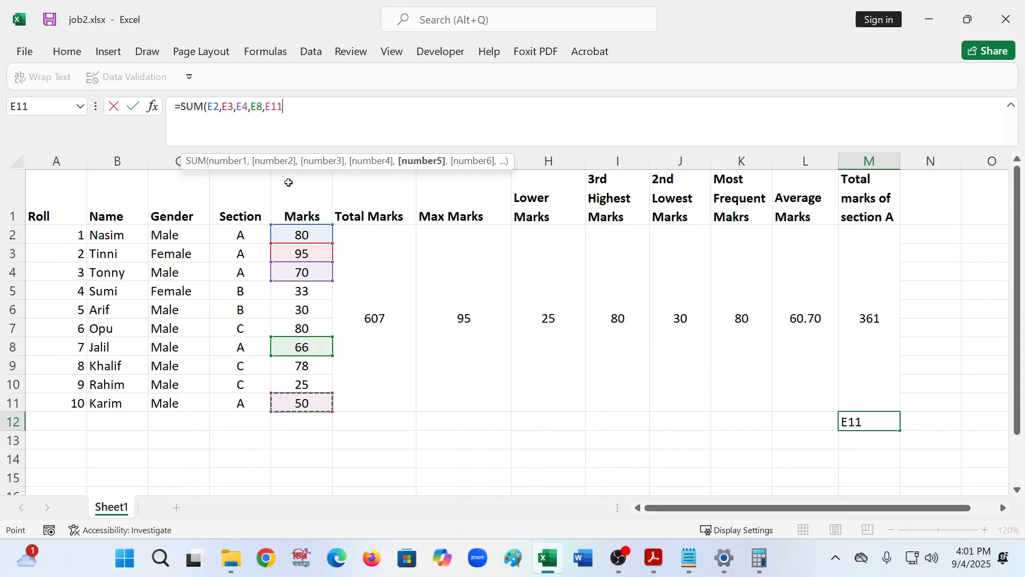
text())
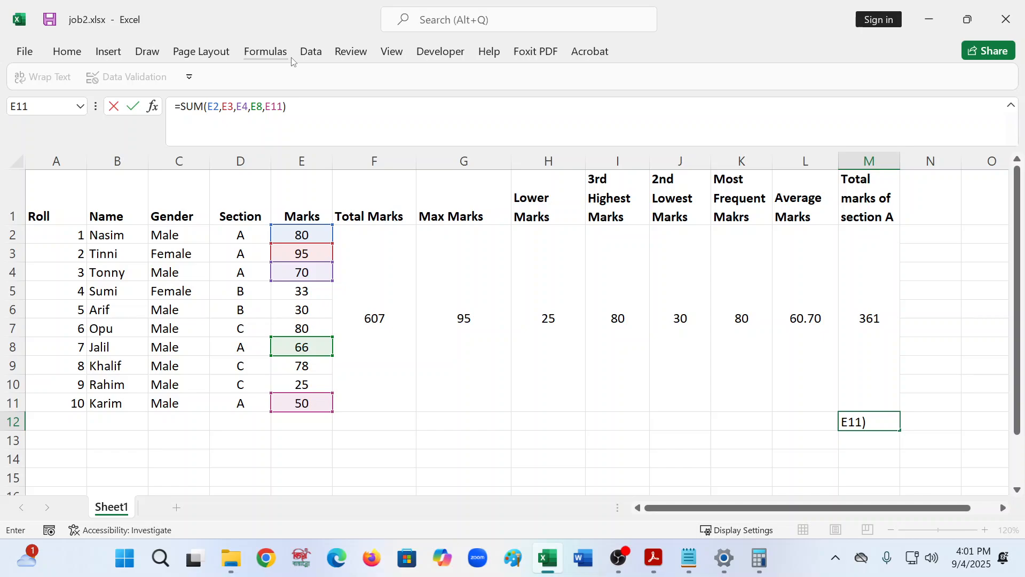
key(Return)
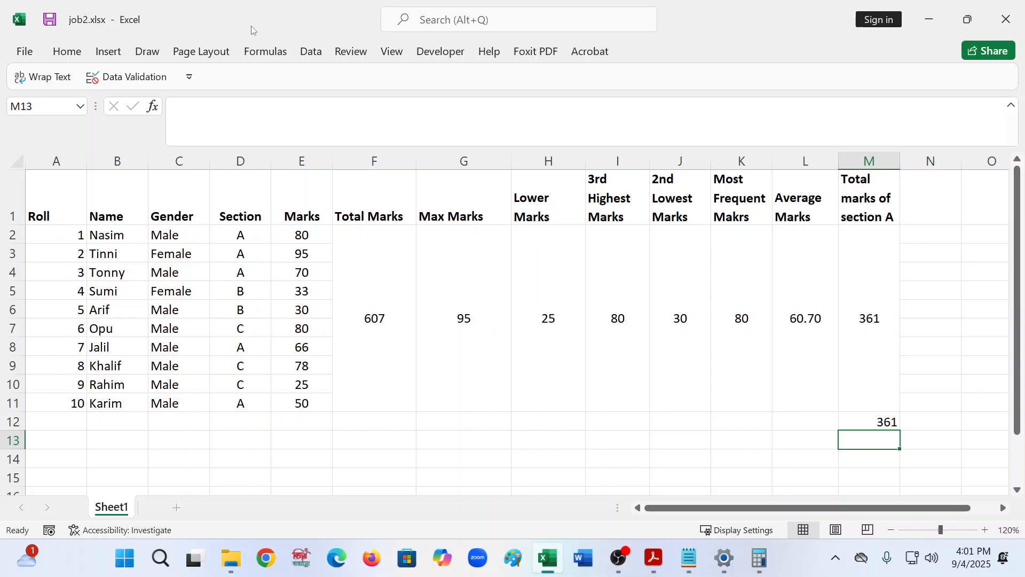
- Change the section in cell D11 to c
click(252, 403)
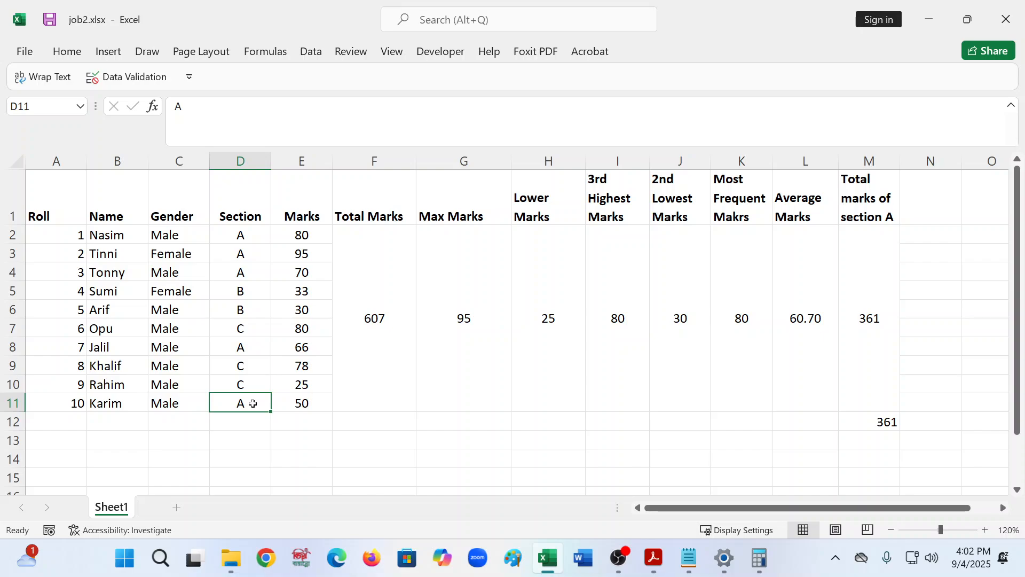
text(c)
click(232, 437)
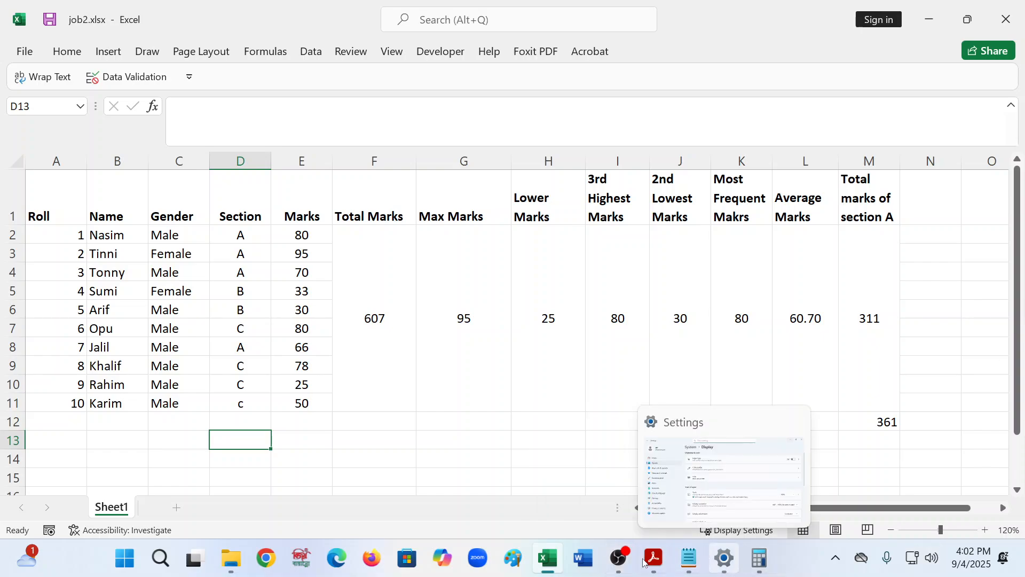
- Copy the heading text Average Marks of Male Student from formulas.txt
click(689, 558)
scroll(358, 333, down, 1)
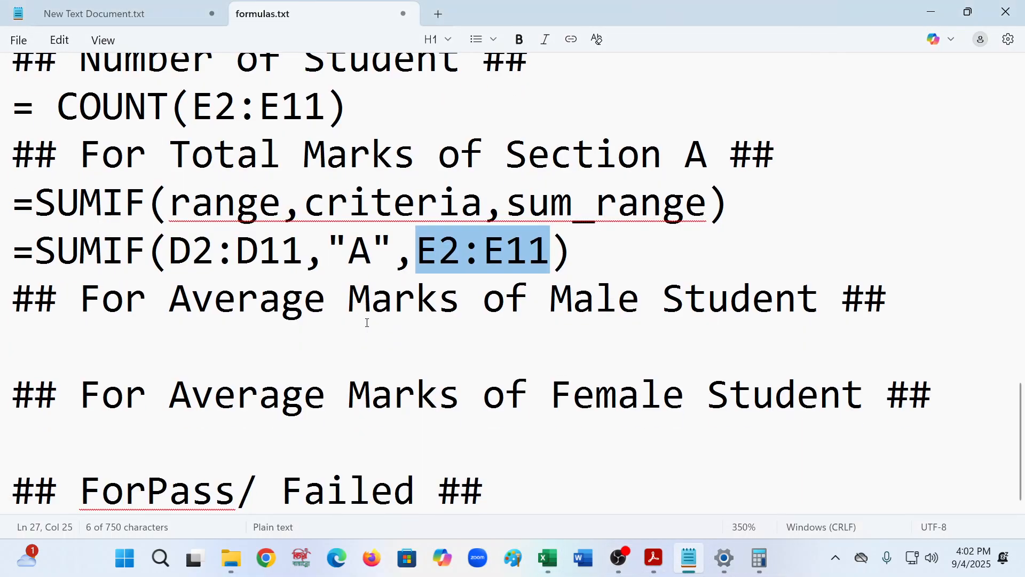
click(367, 322)
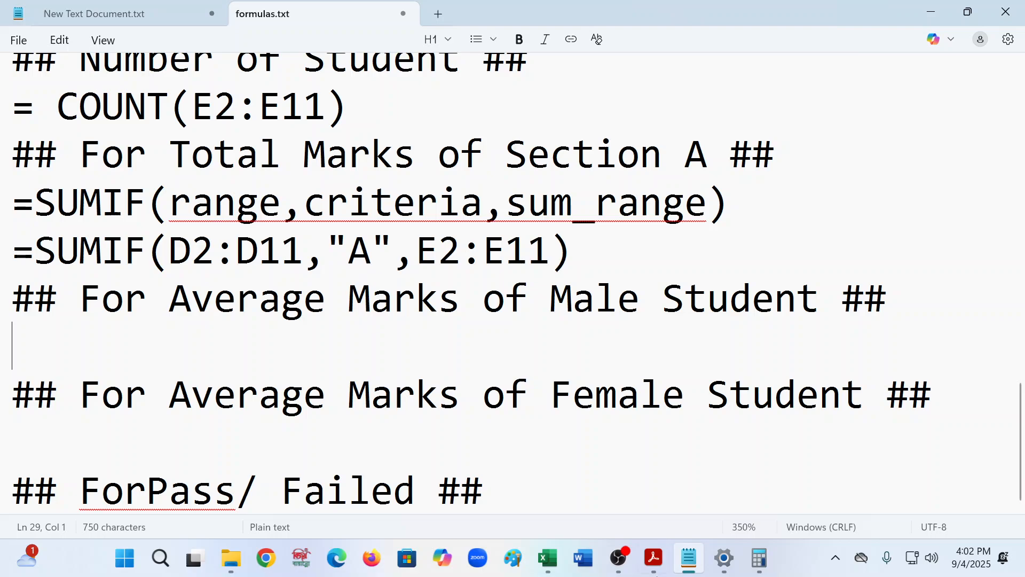
click(548, 558)
click(928, 216)
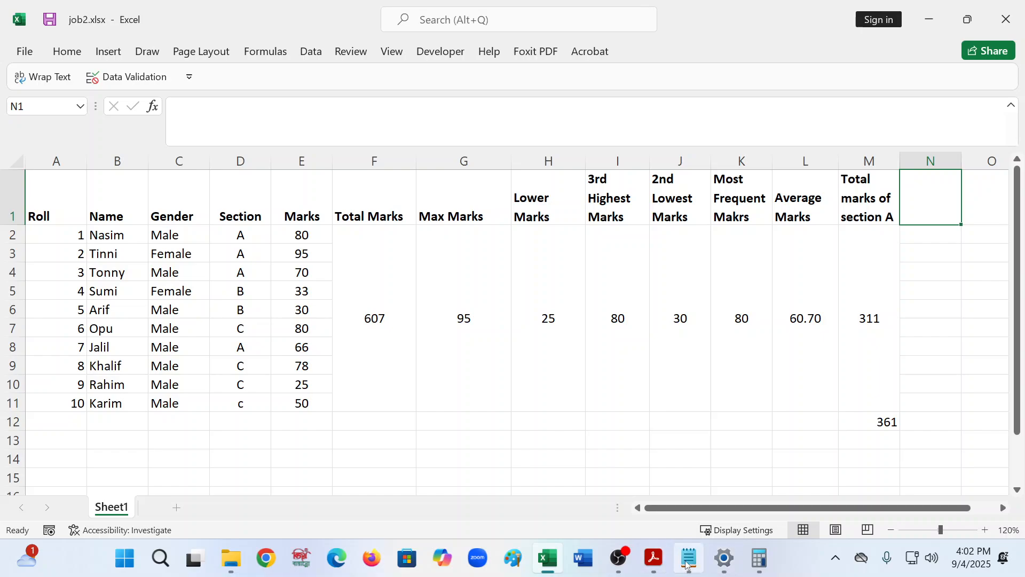
mouse_move(687, 565)
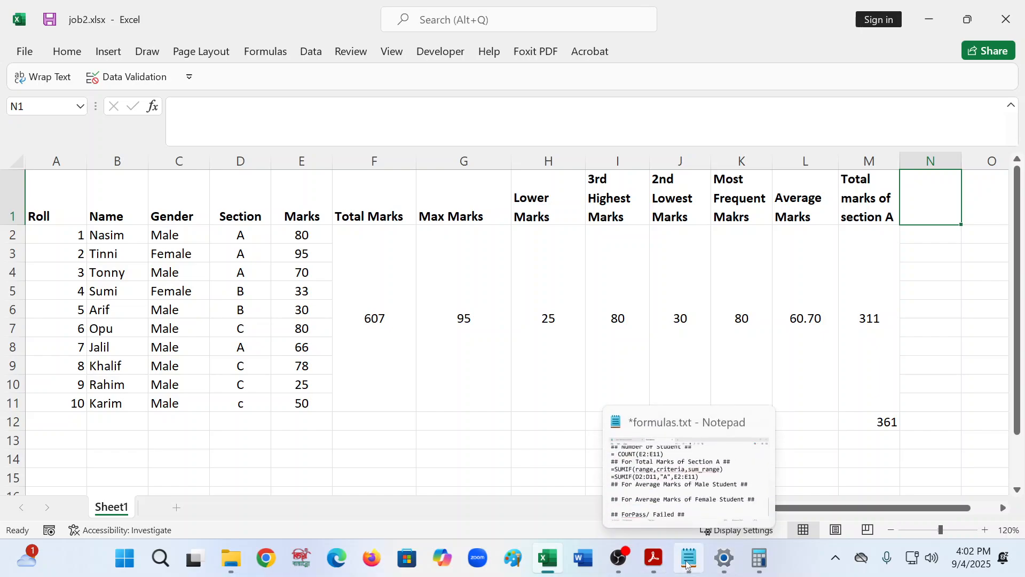
click(687, 565)
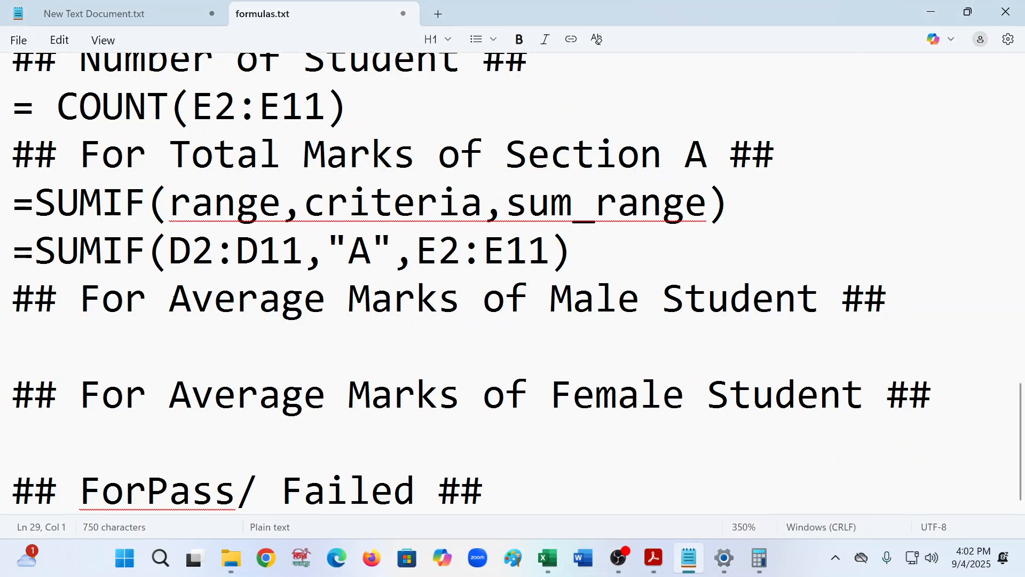
drag(170, 297, 812, 305)
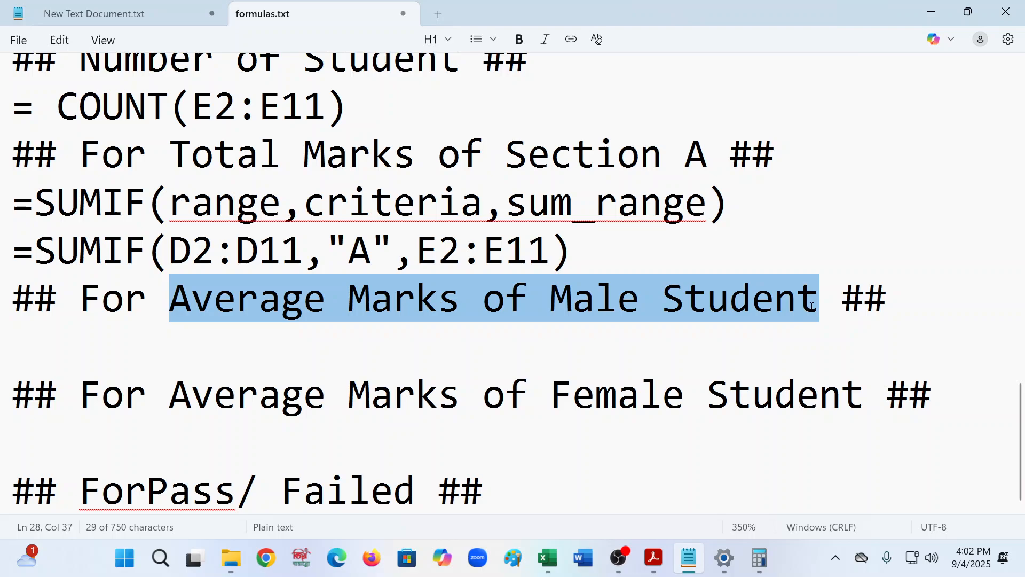
right_click(232, 304)
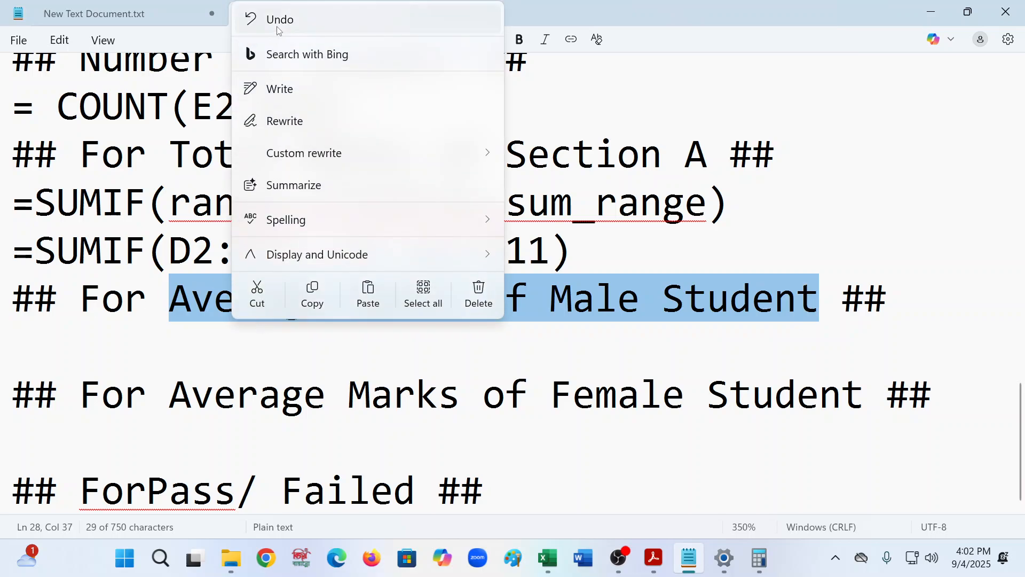
click(313, 294)
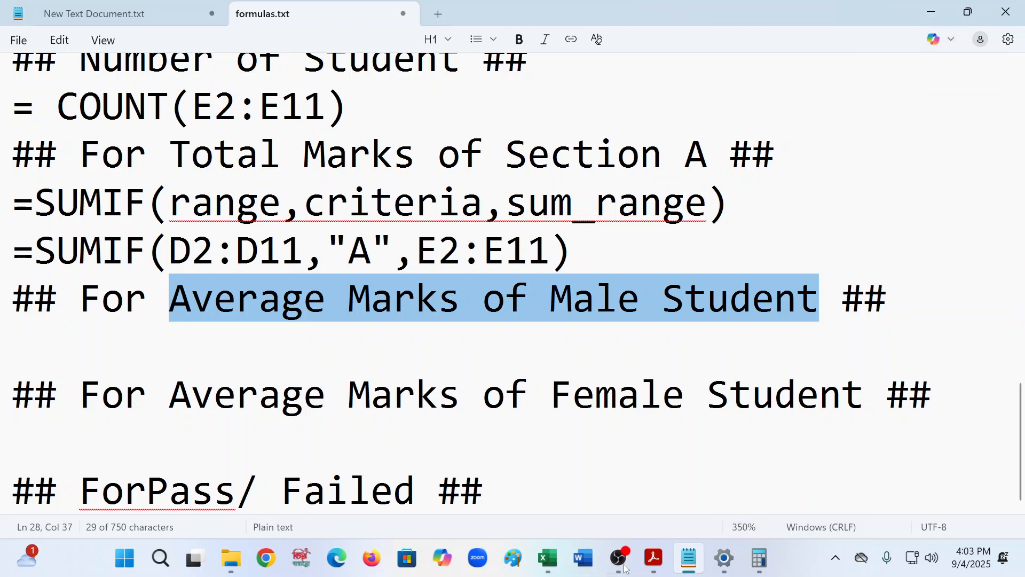
- Paste Average Marks of Male Student as the heading of cell N1
click(547, 558)
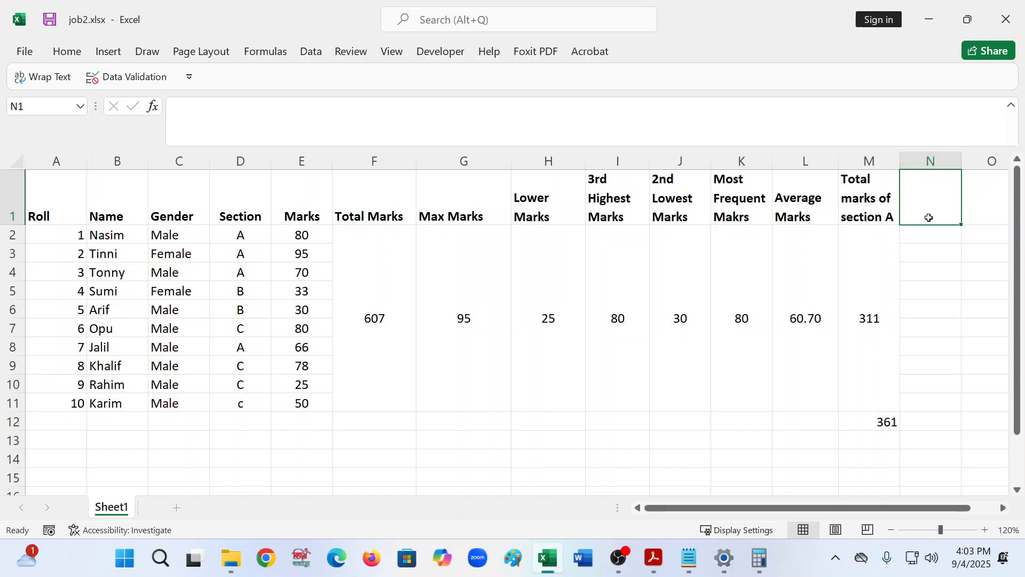
click(203, 129)
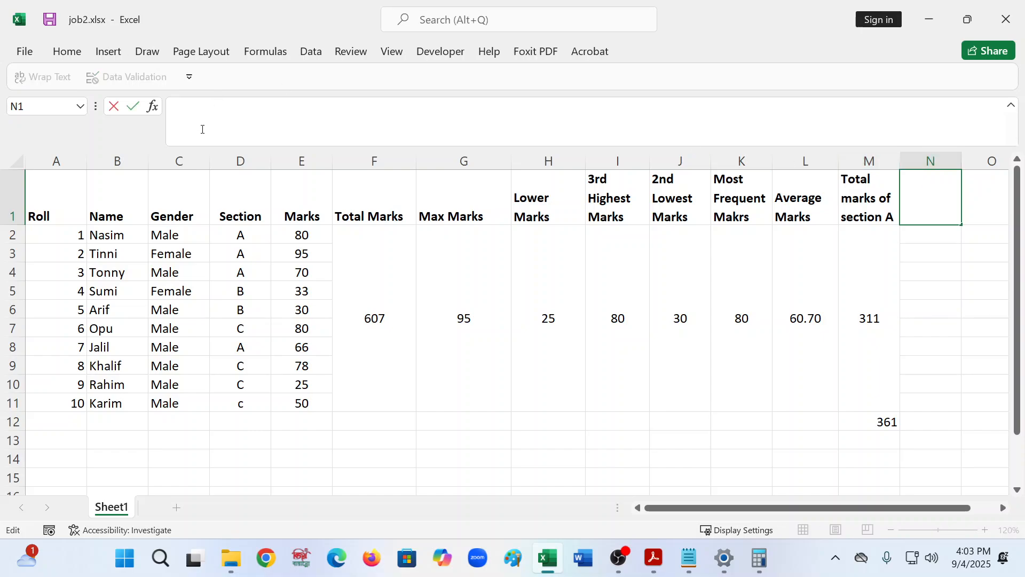
key(ctrl+v)
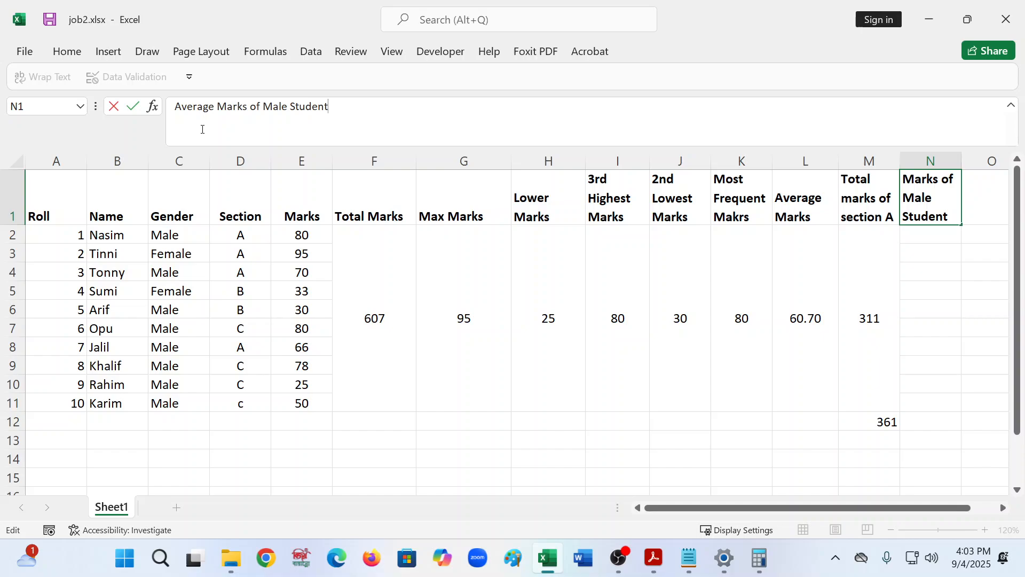
click(966, 275)
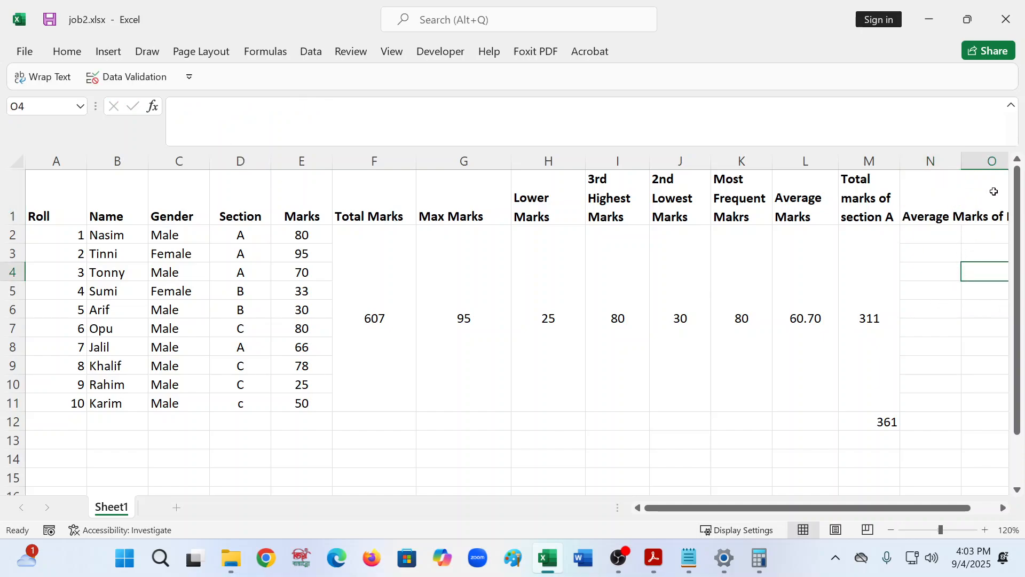
- Wrap the text of the heading in cell N1
drag(917, 510, 982, 519)
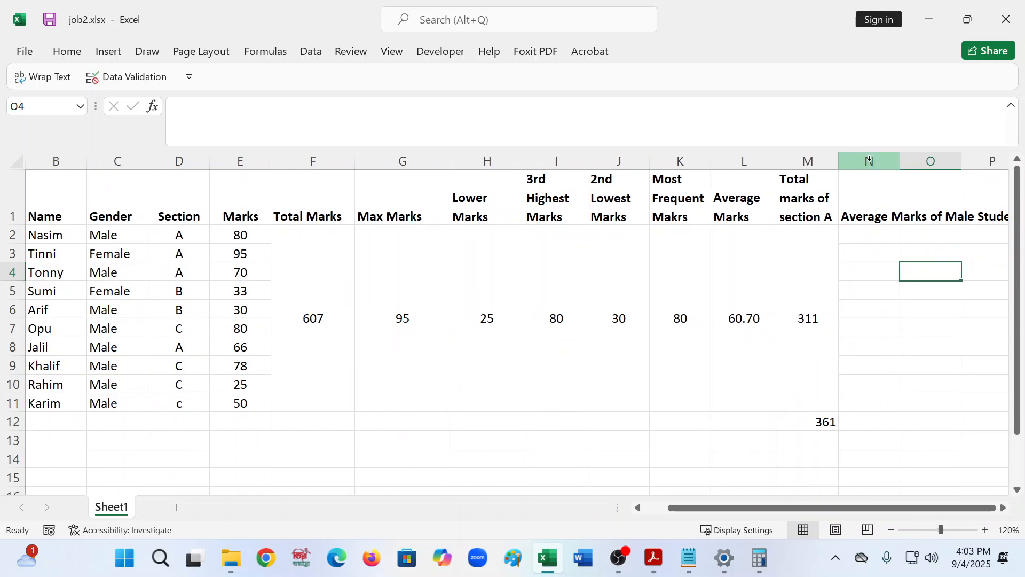
click(872, 200)
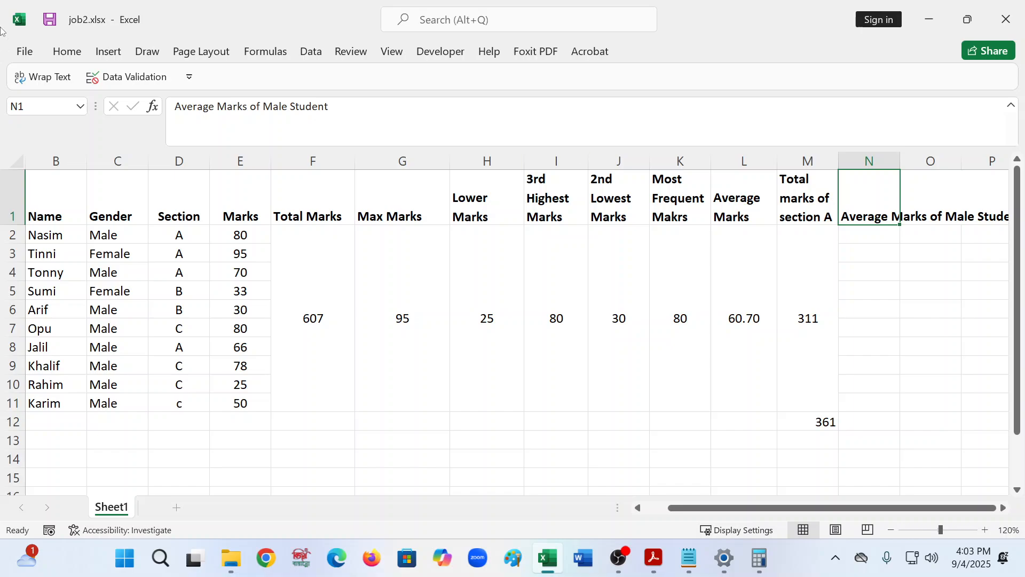
click(56, 74)
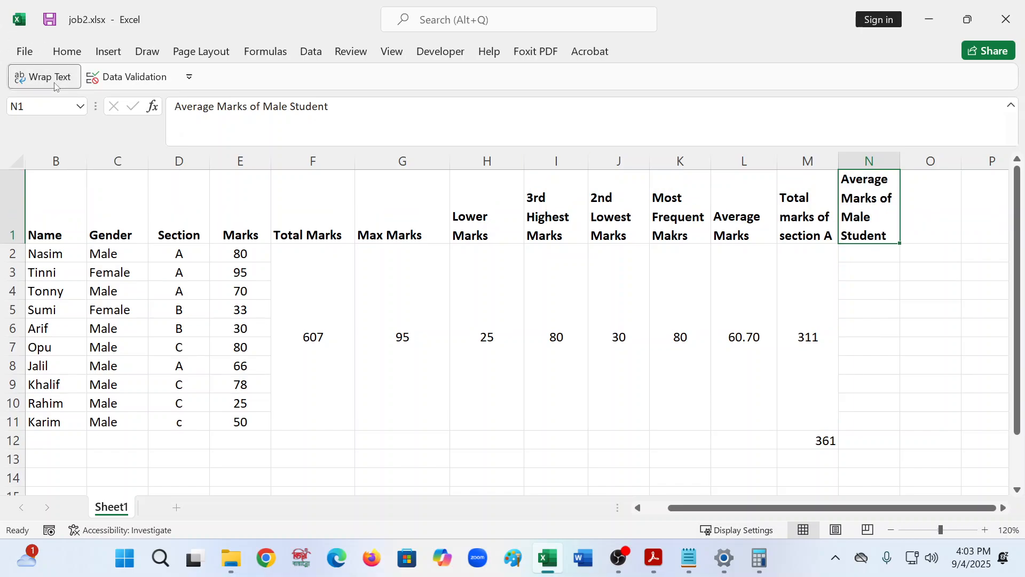
click(941, 230)
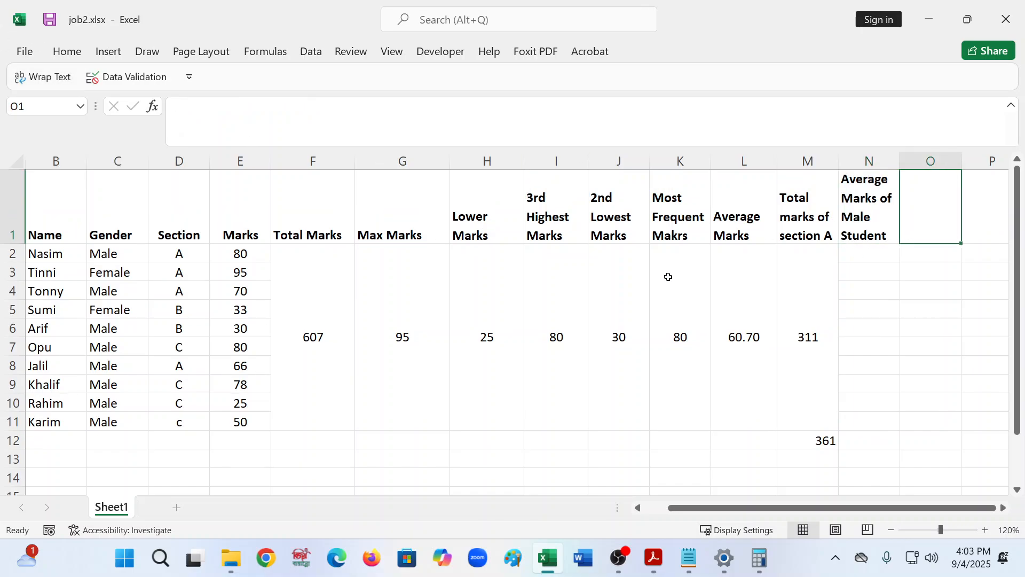
- Copy the heading text Average Marks of Female Student from formulas.txt
click(688, 558)
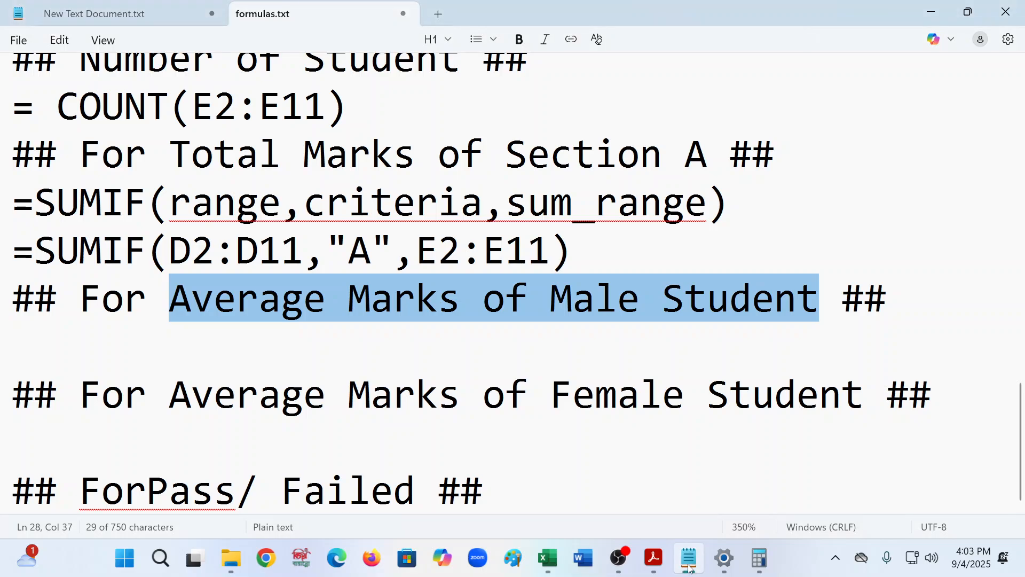
drag(191, 395, 856, 479)
click(856, 479)
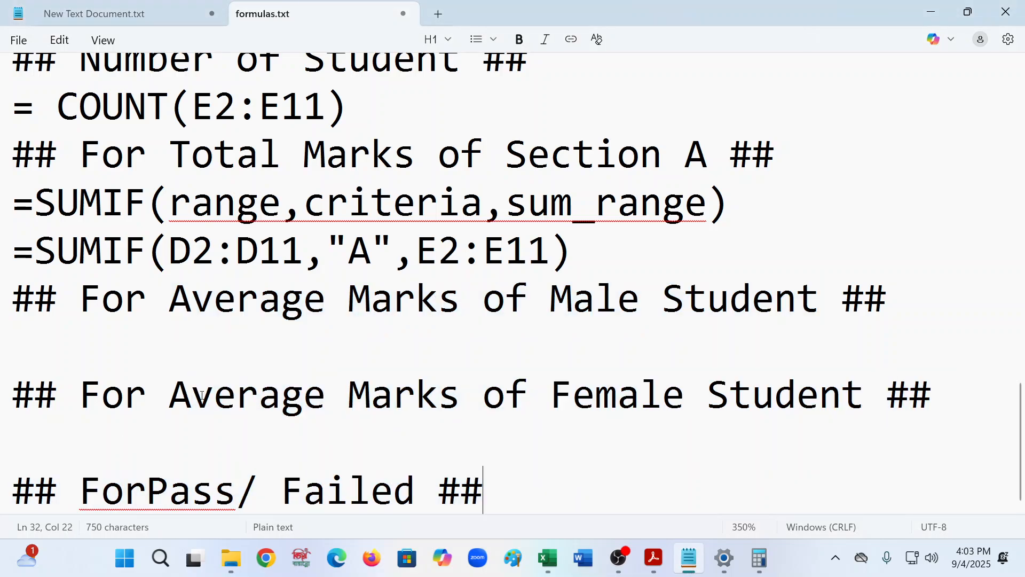
drag(174, 390, 863, 395)
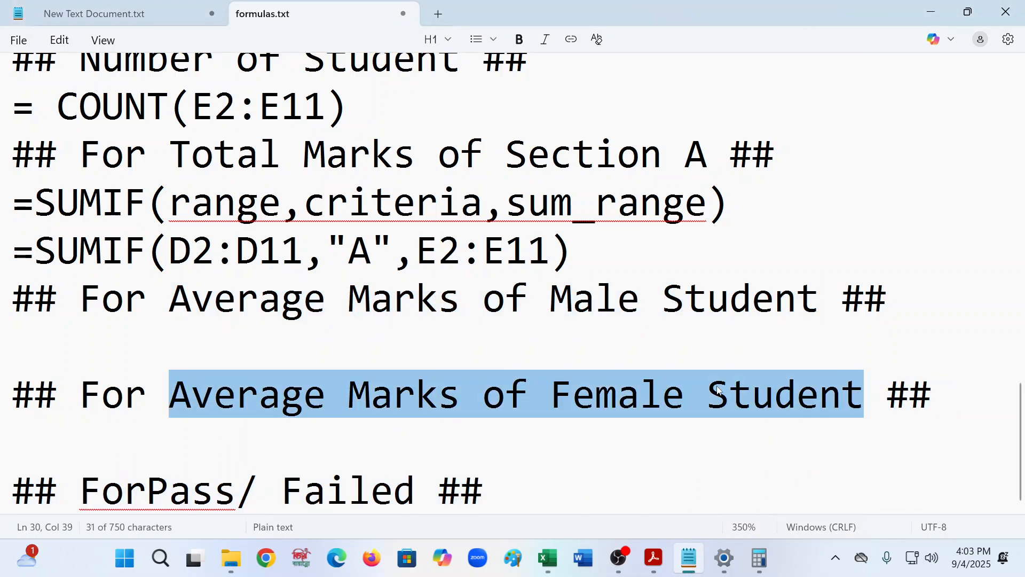
right_click(719, 390)
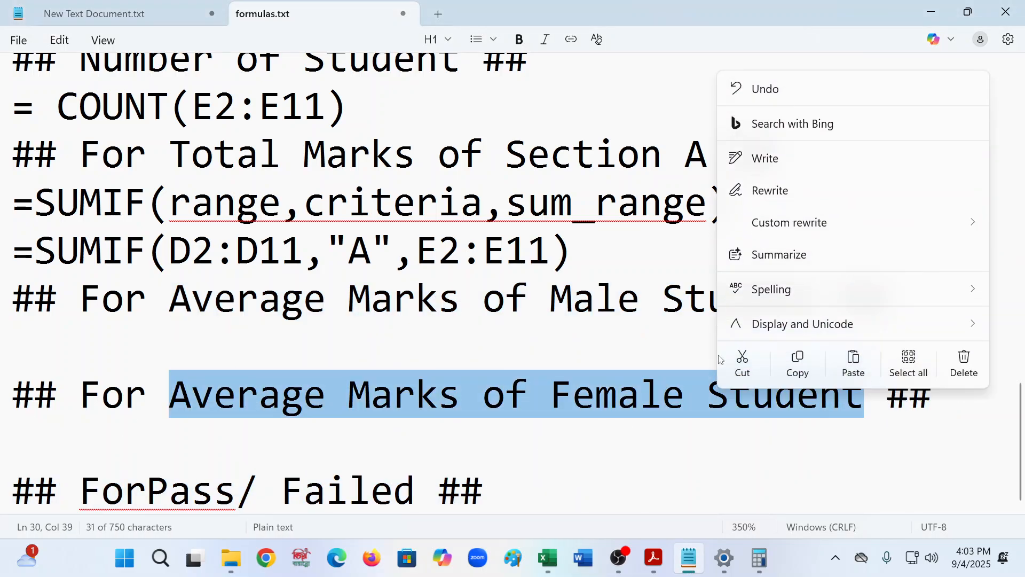
click(796, 364)
click(939, 12)
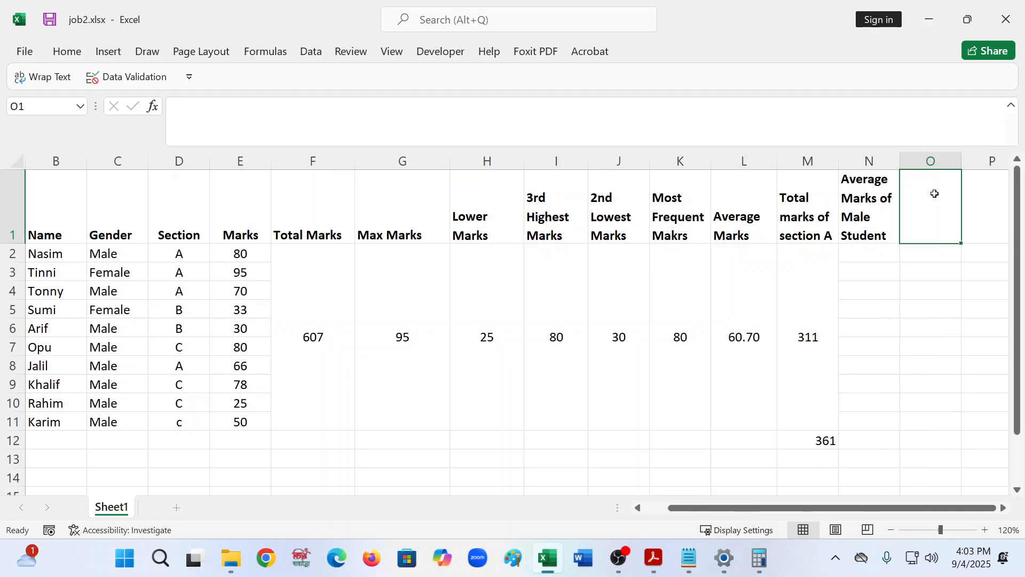
- Paste Average Marks of Female Student as the heading of cell O1
click(217, 119)
right_click(217, 119)
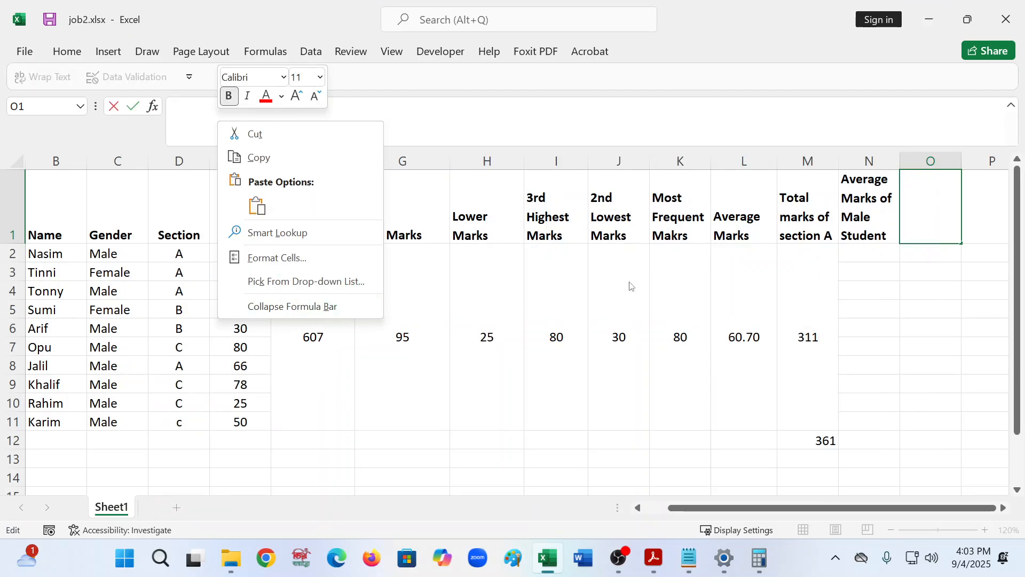
click(257, 205)
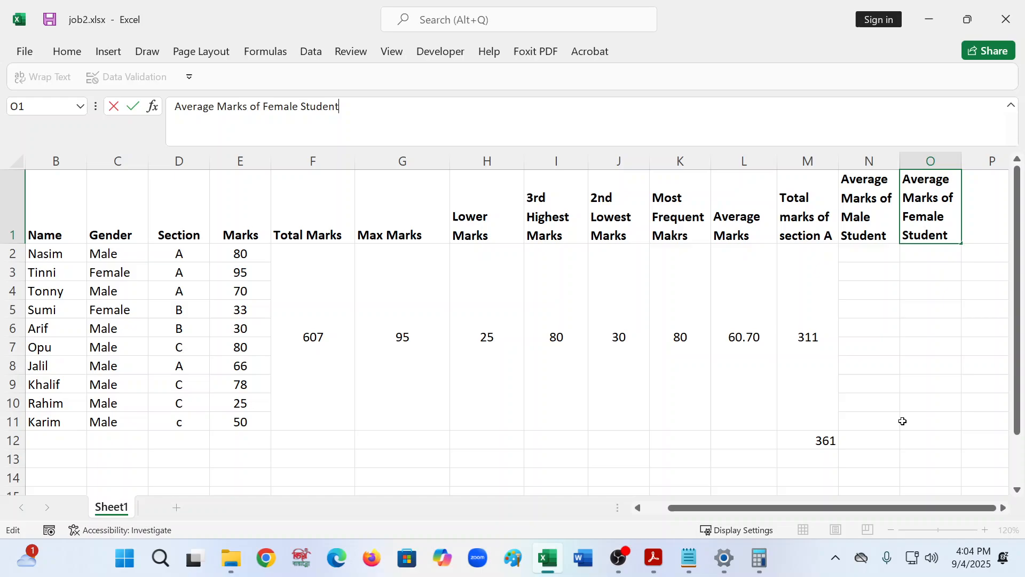
click(874, 335)
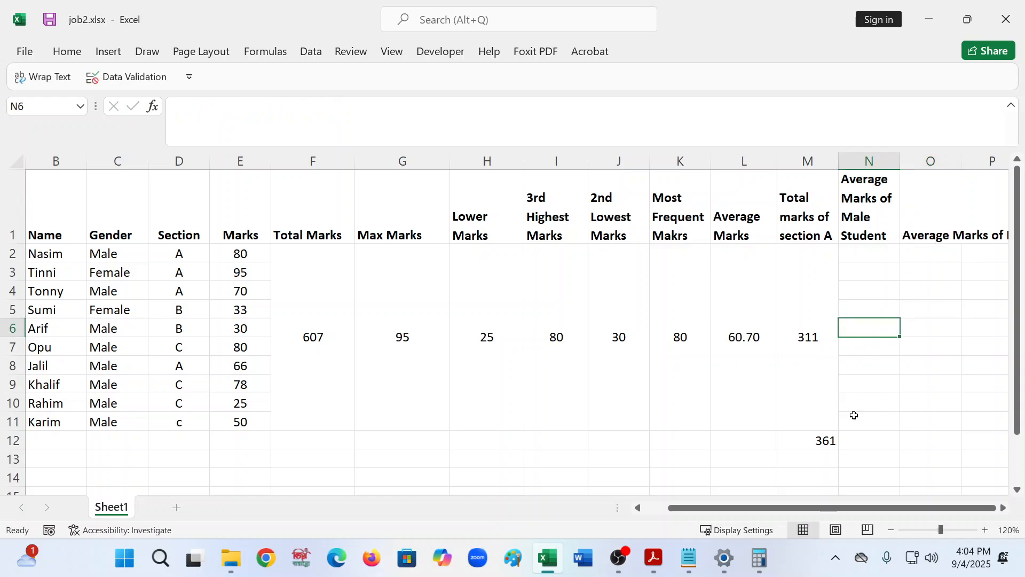
key(alt+Tab)
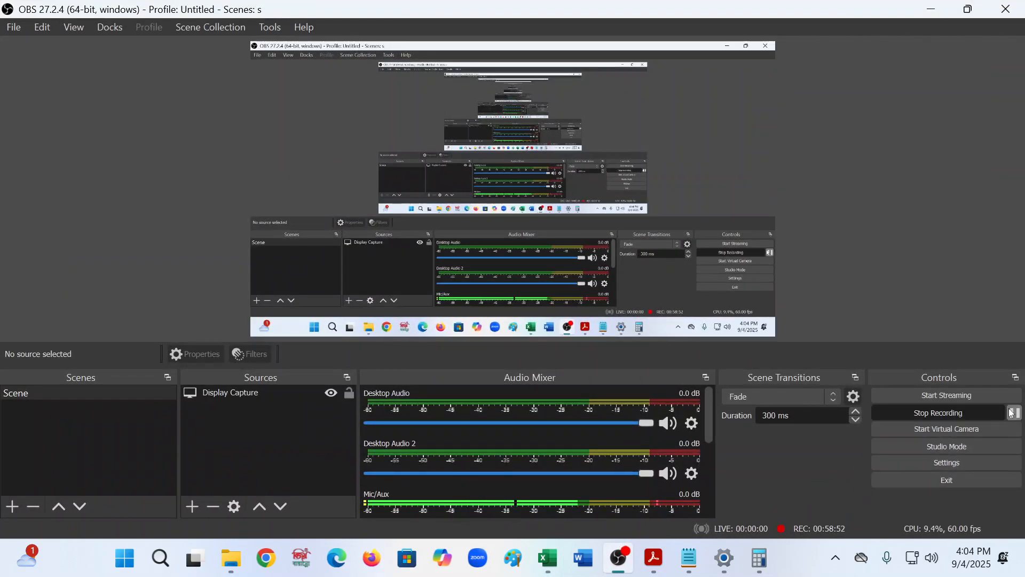
click(1013, 413)
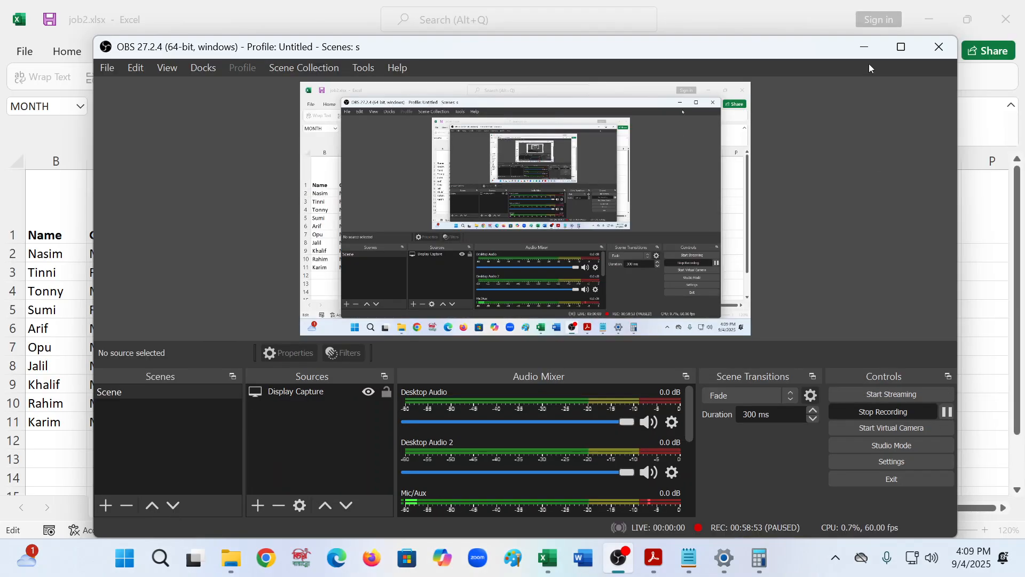
- Switch to formulas.txt and paste the SUMIF syntax line under the Average Marks of Male Student heading
click(865, 47)
click(689, 558)
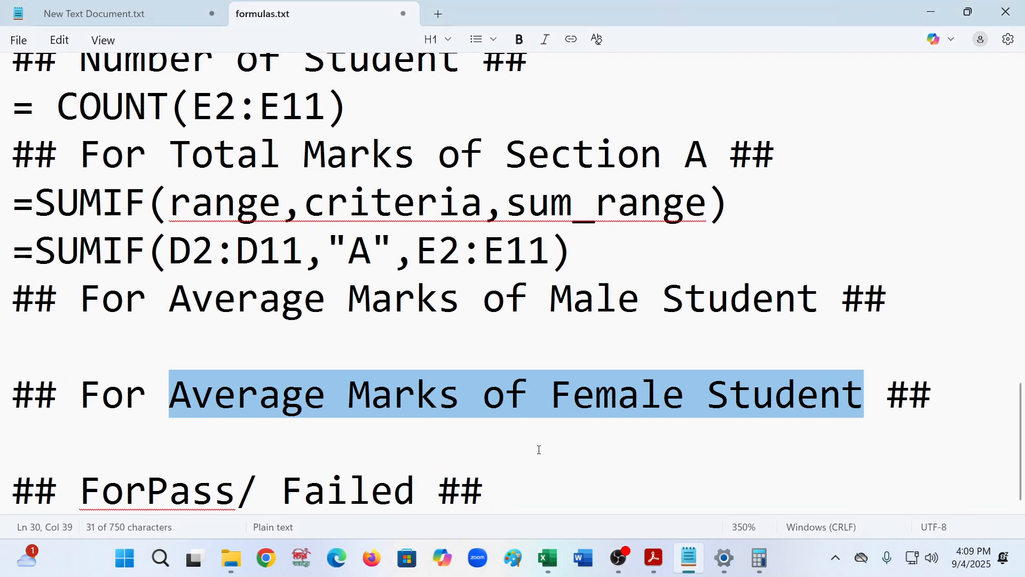
click(53, 347)
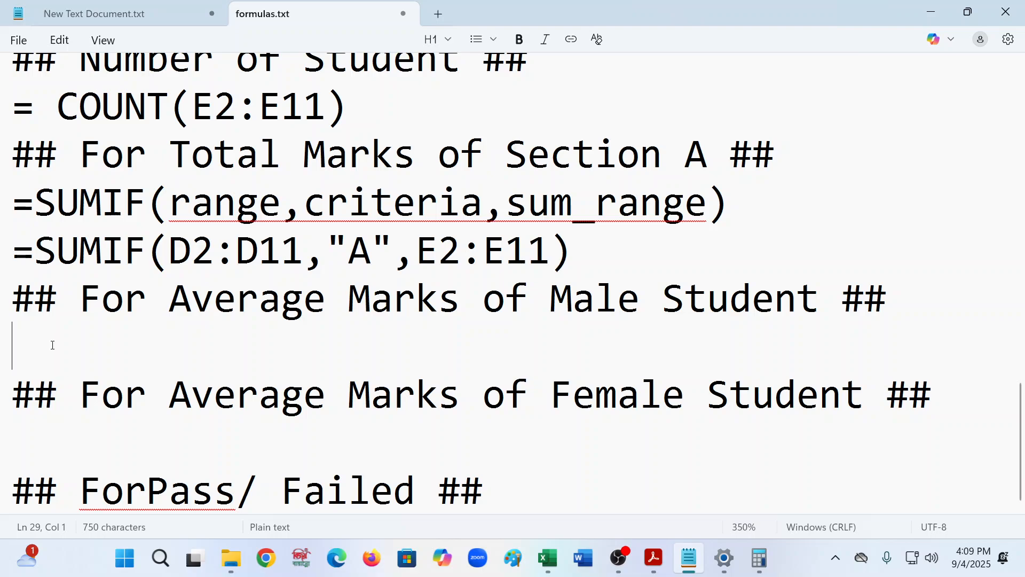
text(=)
drag(753, 211, 30, 196)
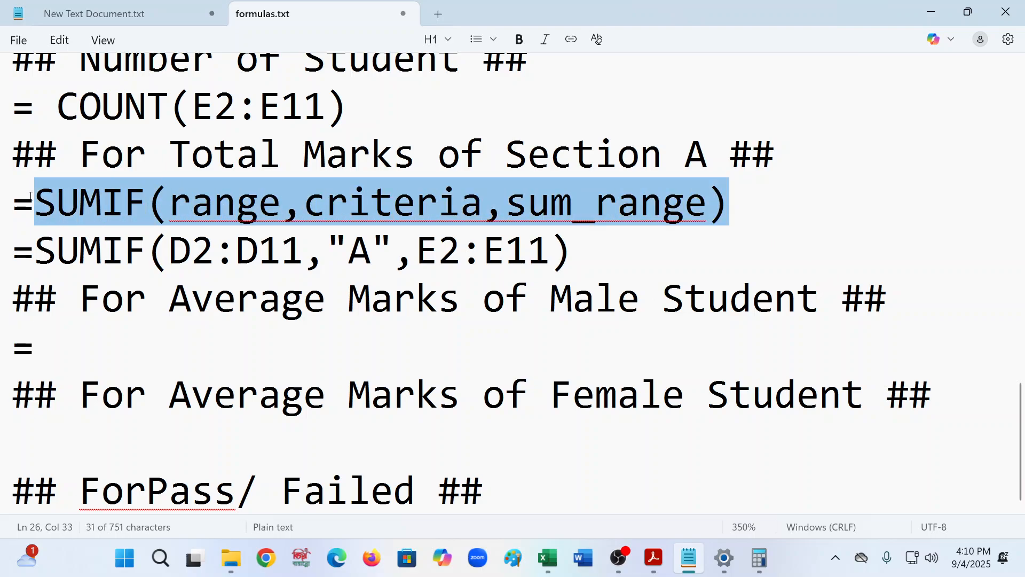
click(68, 350)
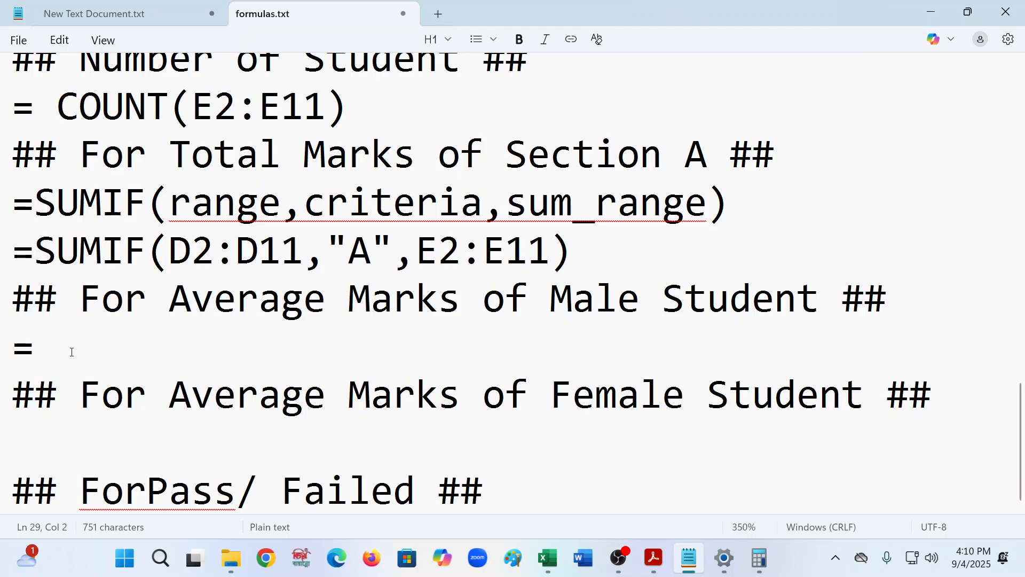
key(ctrl+v)
- Change the pasted function name to AVERAGEIF, giving =AVERAGEIF(range,criteria,sum_range)
click(133, 351)
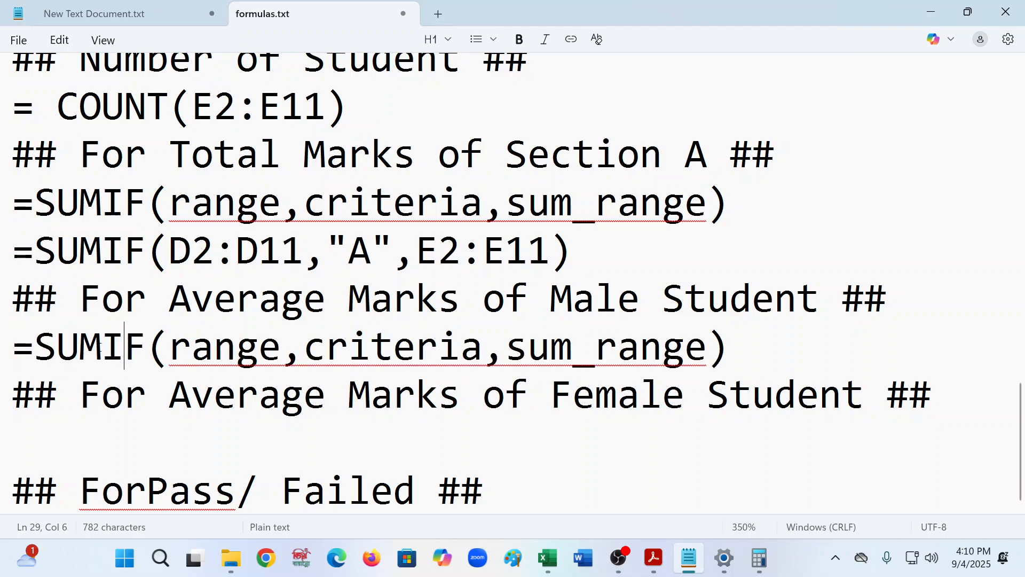
key(Left)
key(BackSpace)
key(BackSpace)
key(BackSpace)
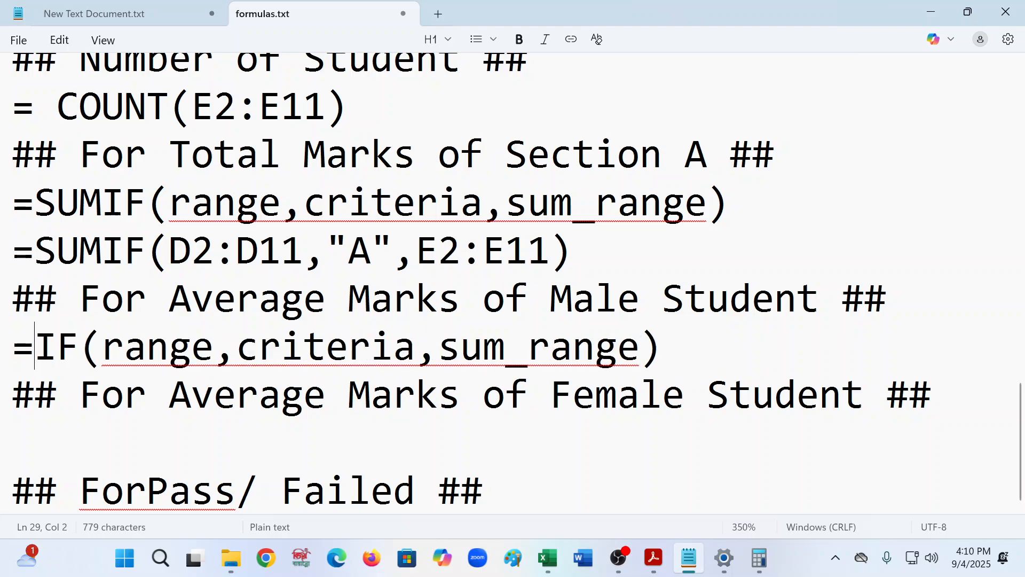
text(aV)
key(BackSpace)
key(BackSpace)
text(a)
key(BackSpace)
text(AV)
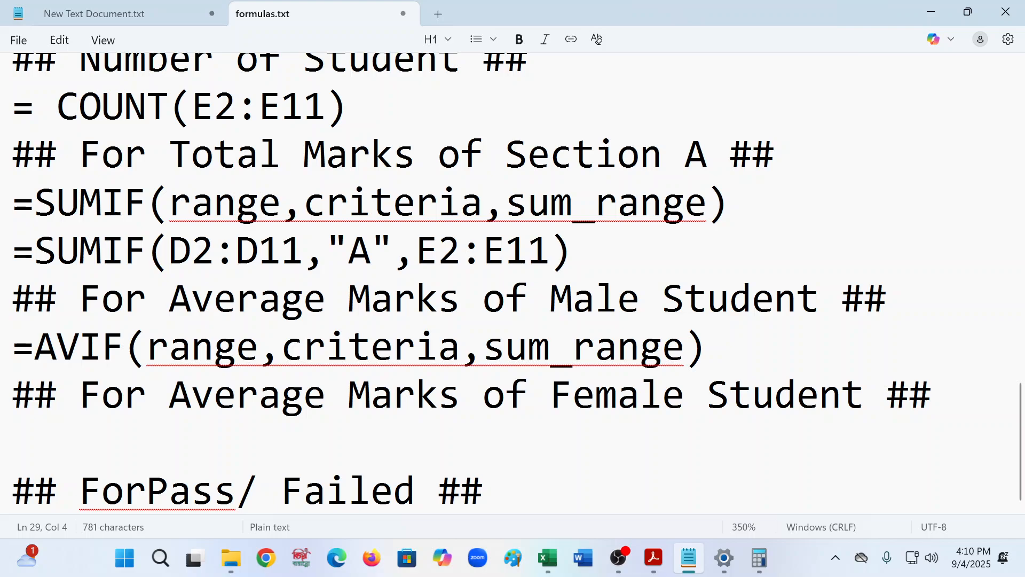
text(ERA)
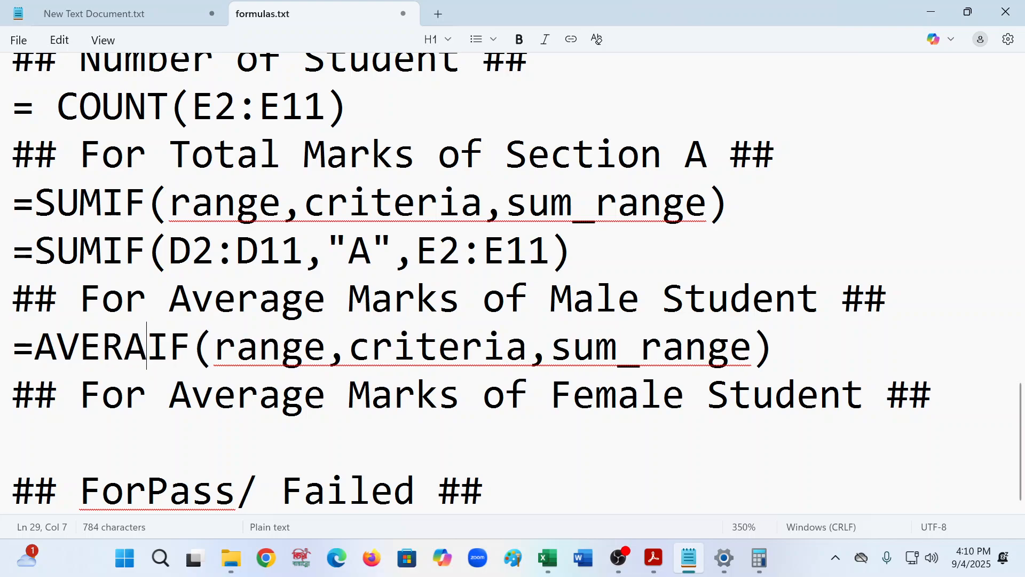
text(GE)
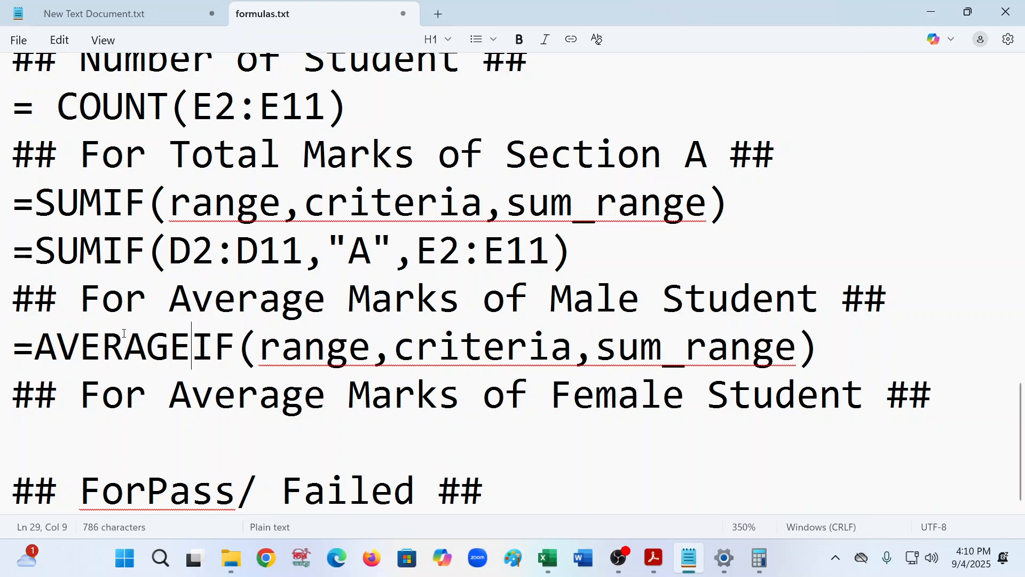
- Start a new line reading =AVERAGEIF( below the syntax line in formulas.txt
click(849, 340)
key(Return)
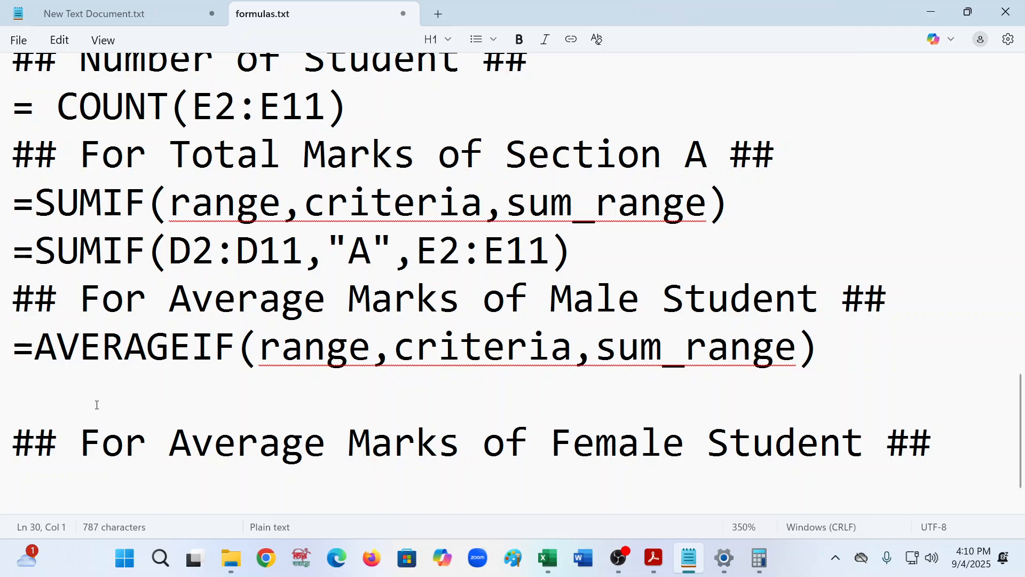
text(=)
key(BackSpace)
text(=A)
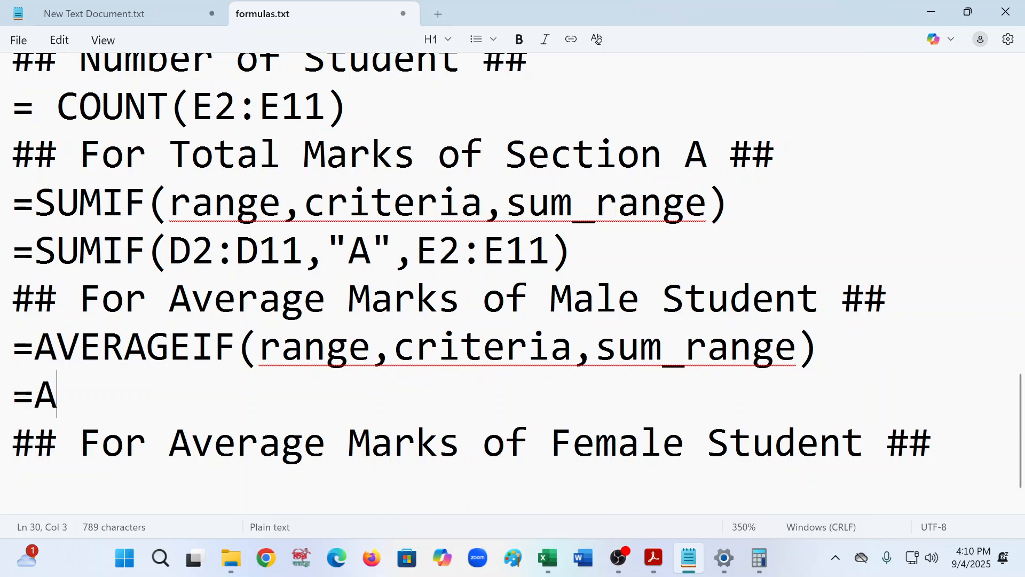
text(VERAGE)
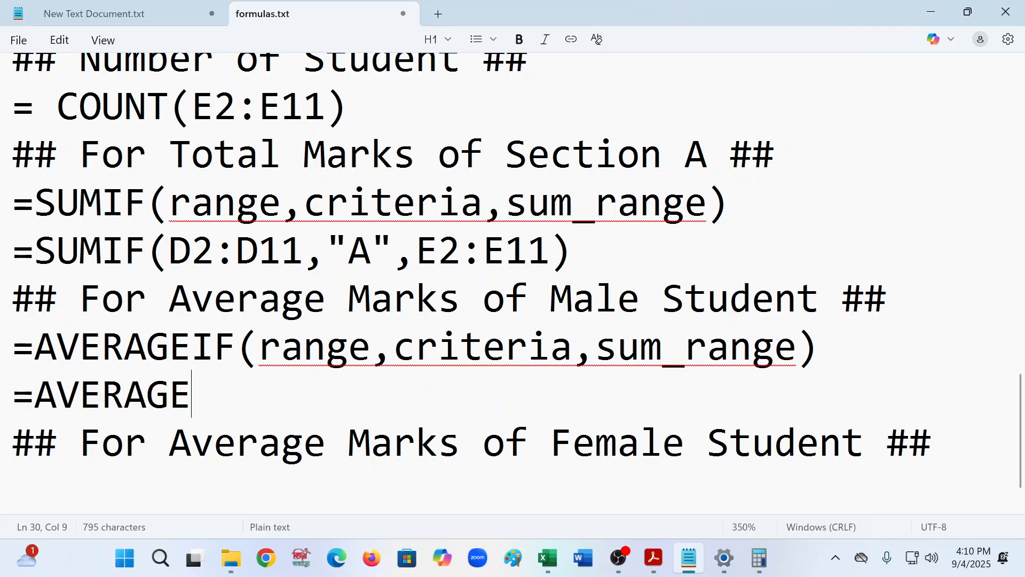
text(IF()
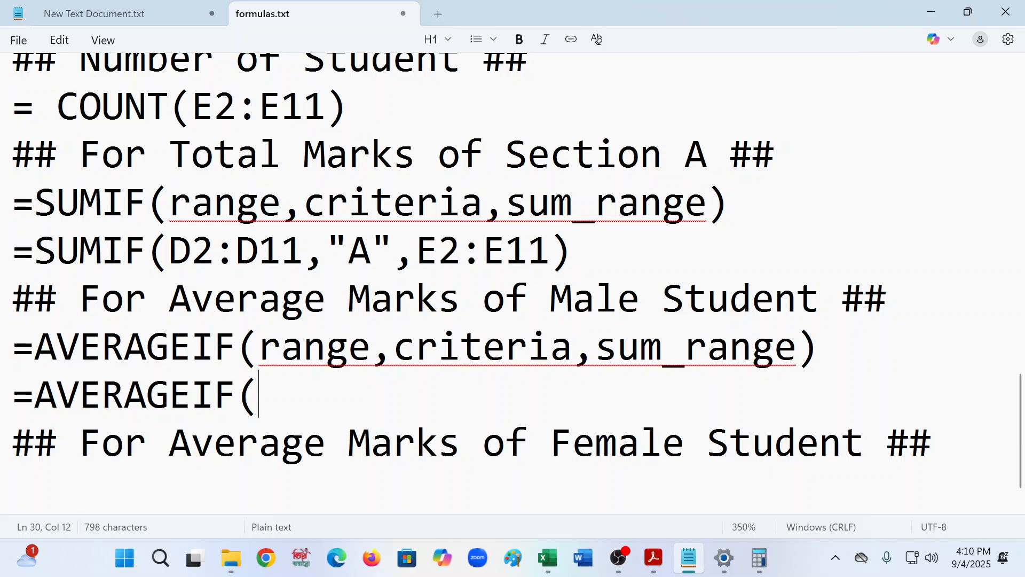
text(D)
key(BackSpace)
- Switch to Excel and confirm the SUMIF formula for the section A total in column M
click(547, 558)
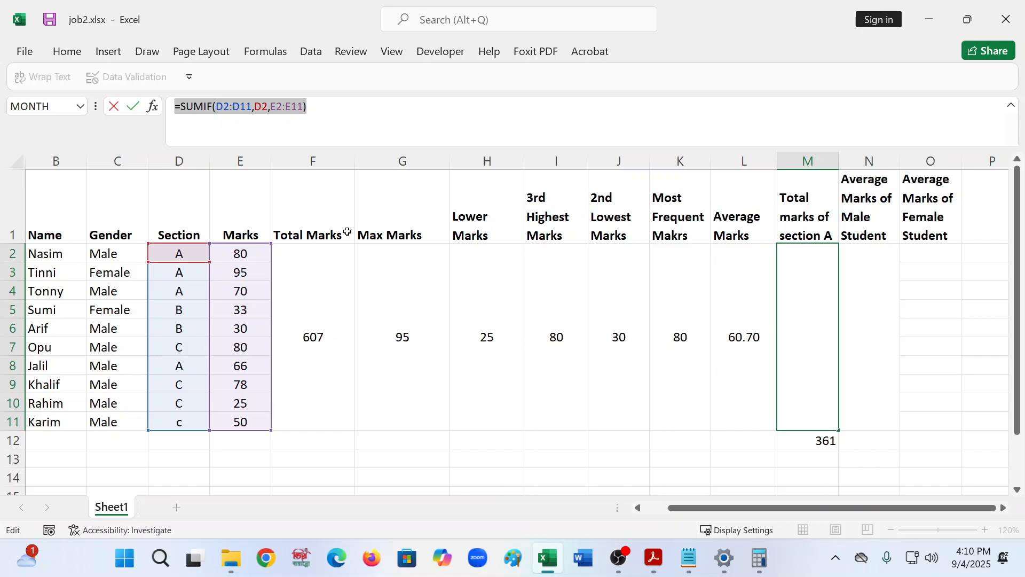
key(Return)
- In merged cell N2, start an AVERAGEIF formula using the Gender range C2:C11
click(865, 324)
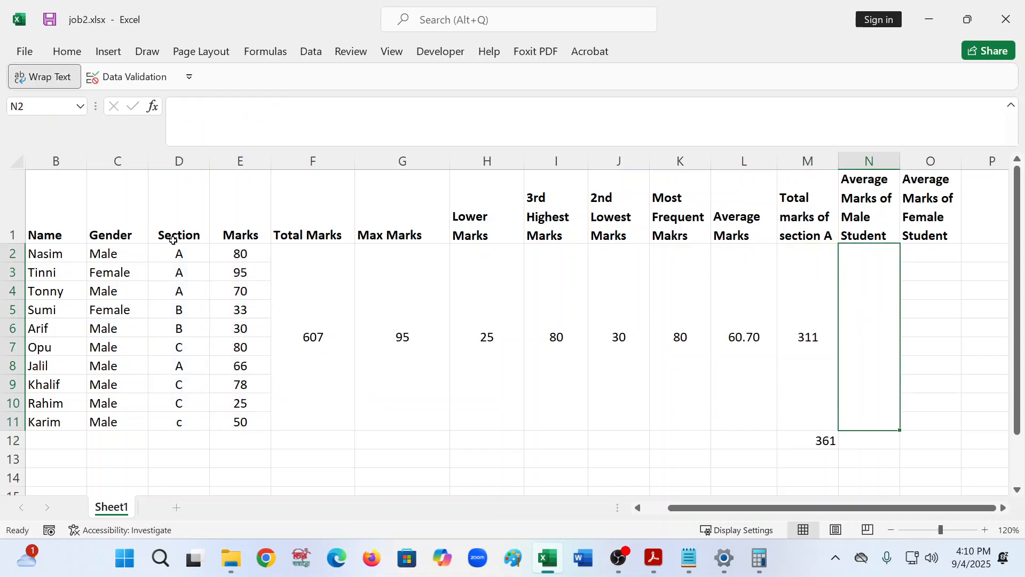
click(108, 162)
click(906, 351)
click(866, 342)
click(190, 77)
click(407, 129)
click(406, 130)
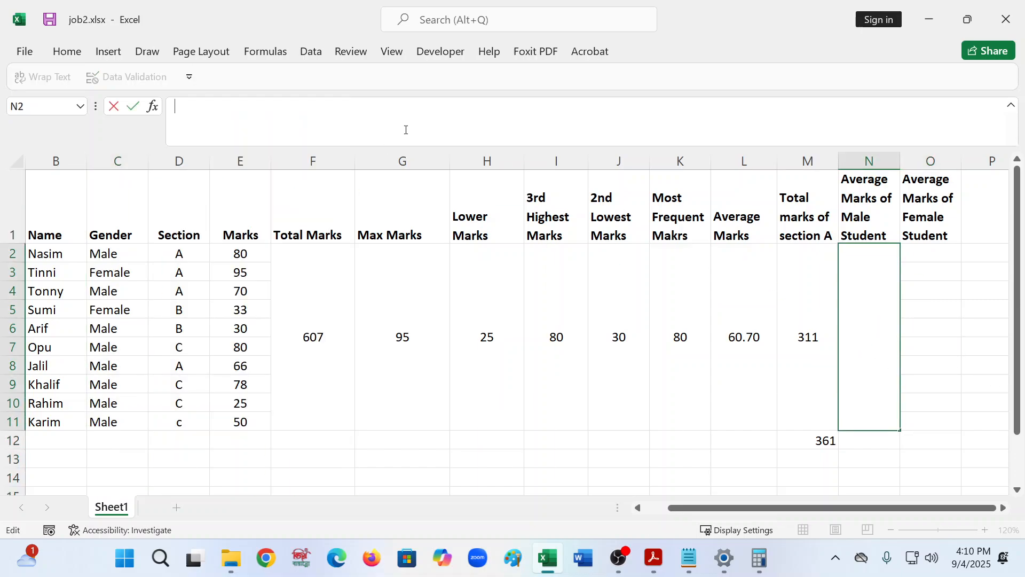
text(=AV)
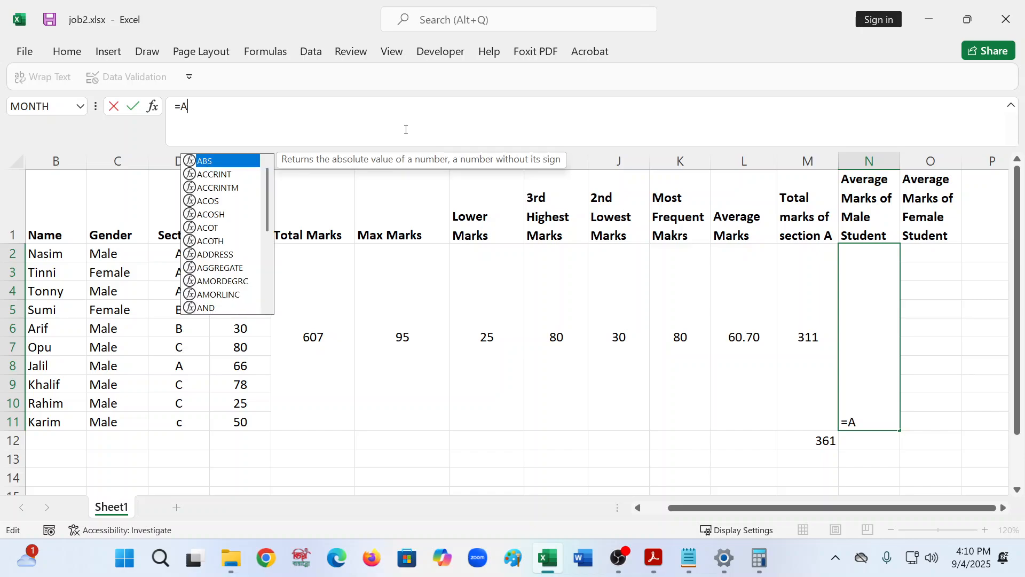
key(Down)
key(Down)
key(Down)
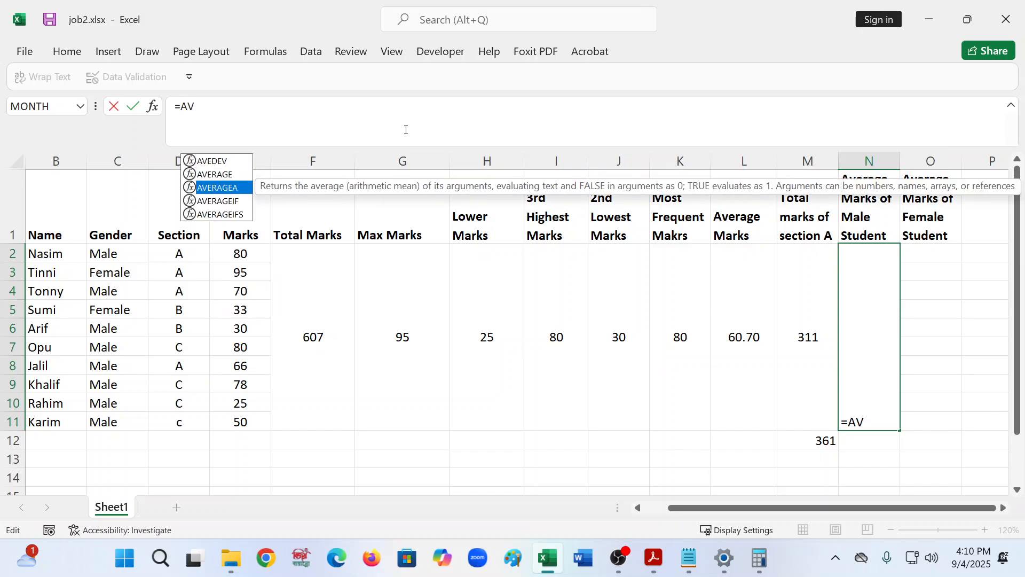
key(Tab)
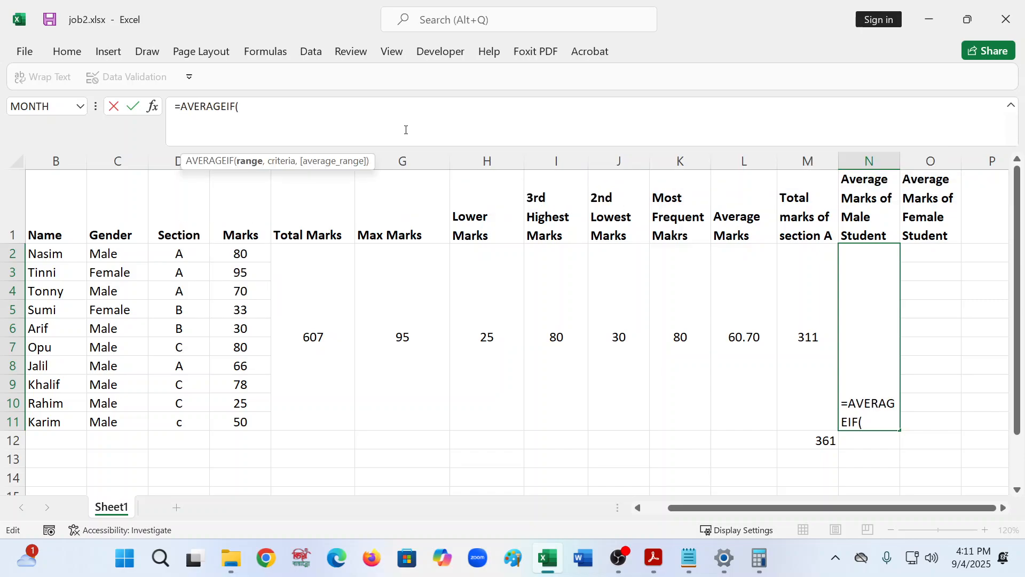
drag(107, 245, 132, 428)
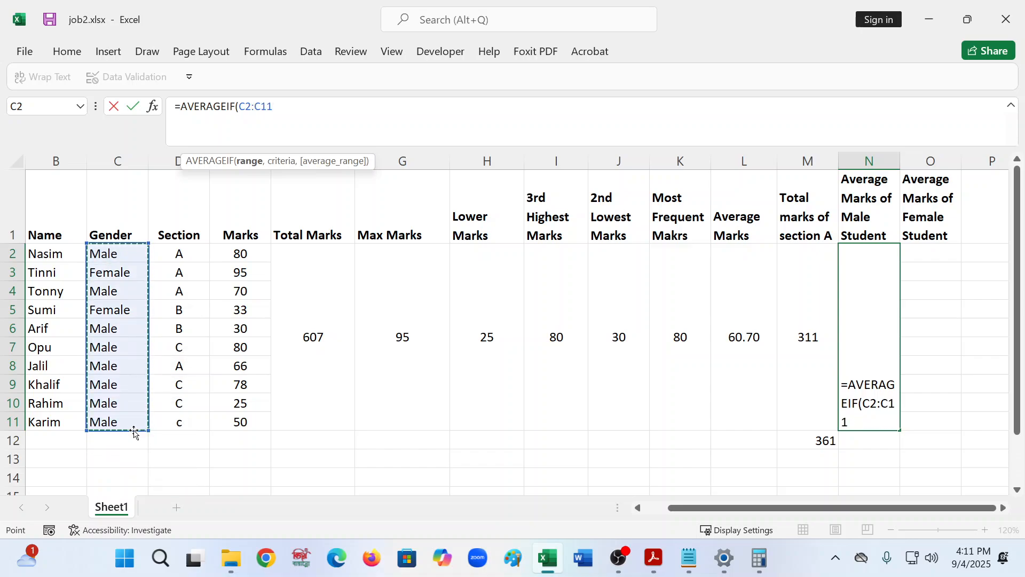
text(,)
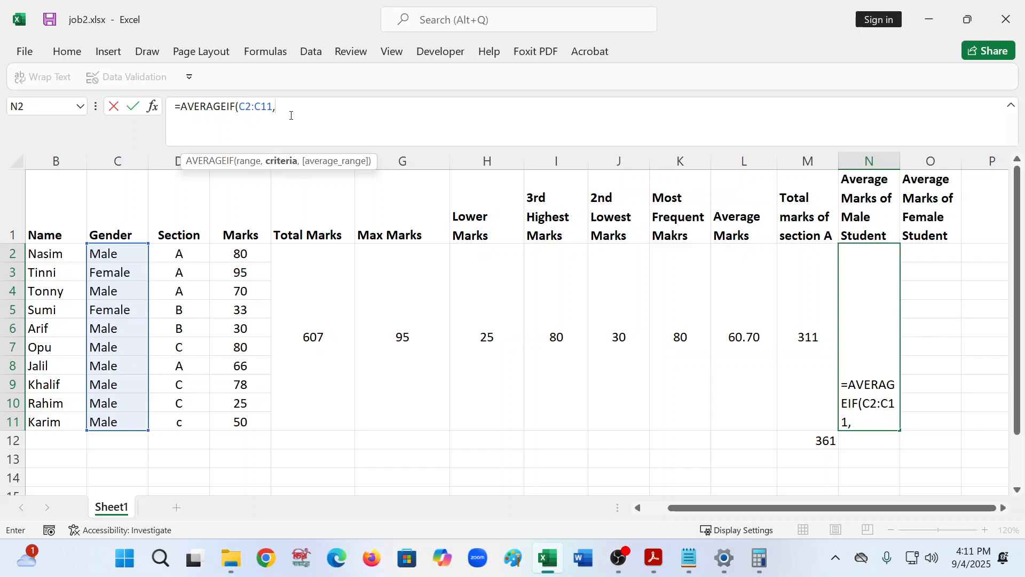
- Complete the formula with criteria "Male" and average range E2:E11, and confirm it
text("mALE)
key(BackSpace)
key(BackSpace)
key(BackSpace)
key(BackSpace)
key(BackSpace)
text("mALE)
key(BackSpace)
key(BackSpace)
key(BackSpace)
key(BackSpace)
text(Male")
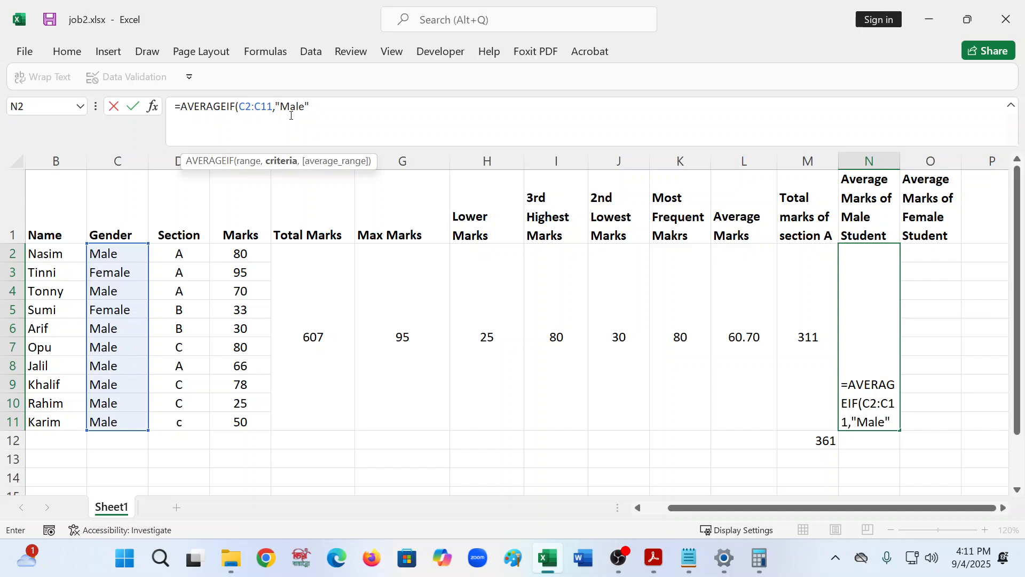
text(,)
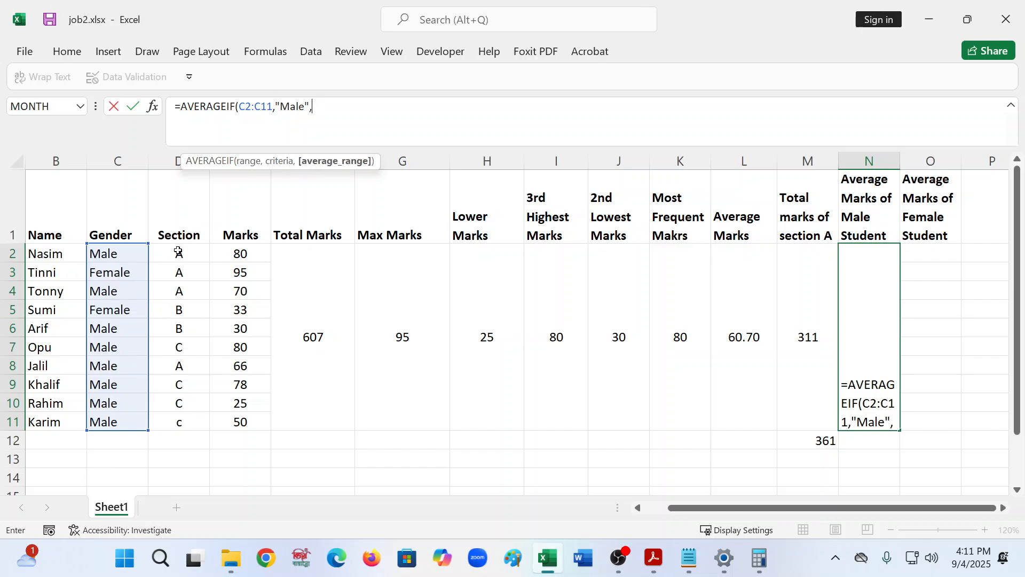
click(251, 253)
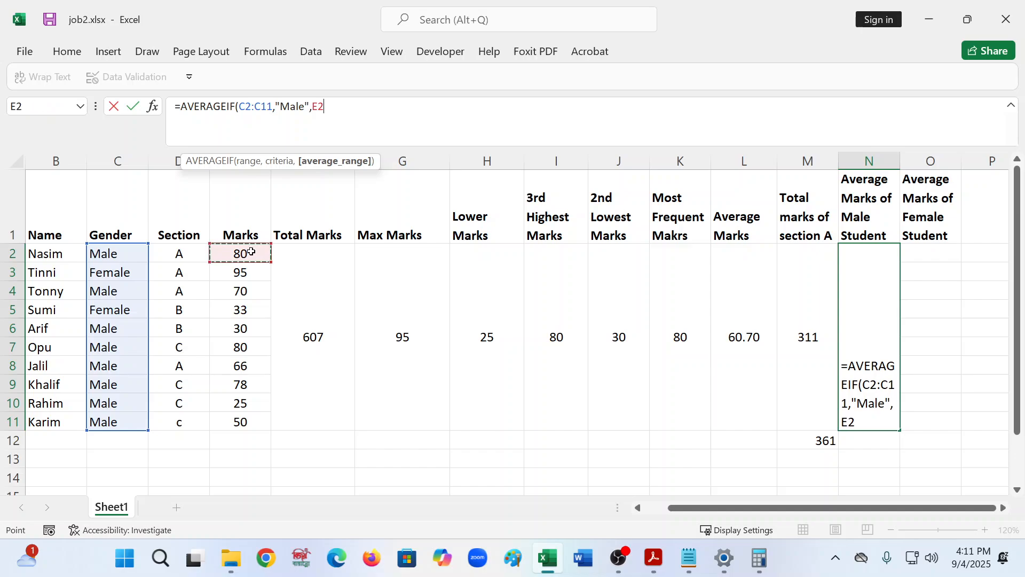
key(shift+Down)
key(shift+Down)
key(shift+Down)
key(shift+Down)
key(shift+Down)
key(shift+Down)
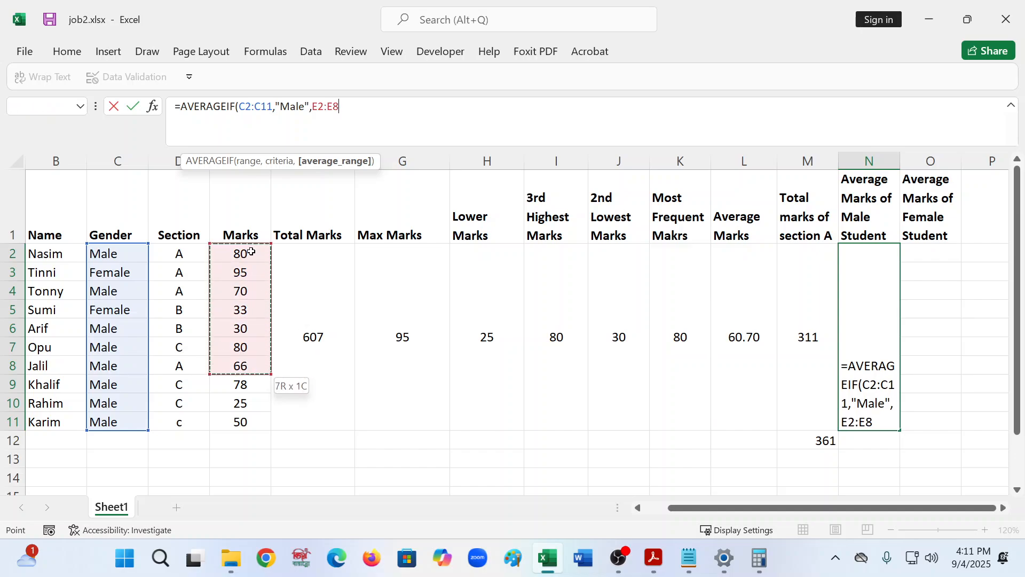
key(shift+Down)
key(shift+Down)
key(shift+Down)
text())
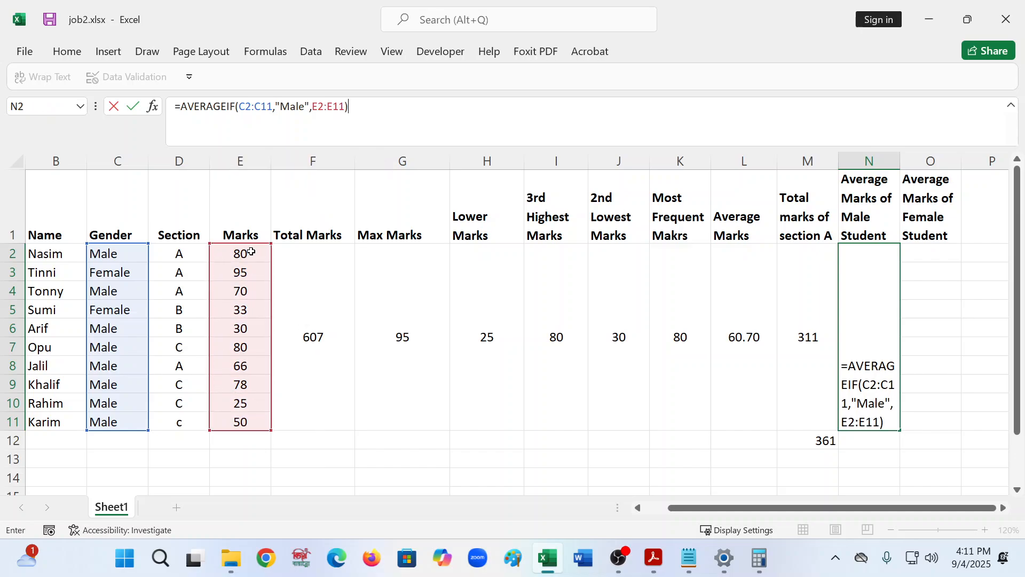
key(Return)
- Select the full AVERAGEIF formula text of cell N2 in the formula bar
click(869, 340)
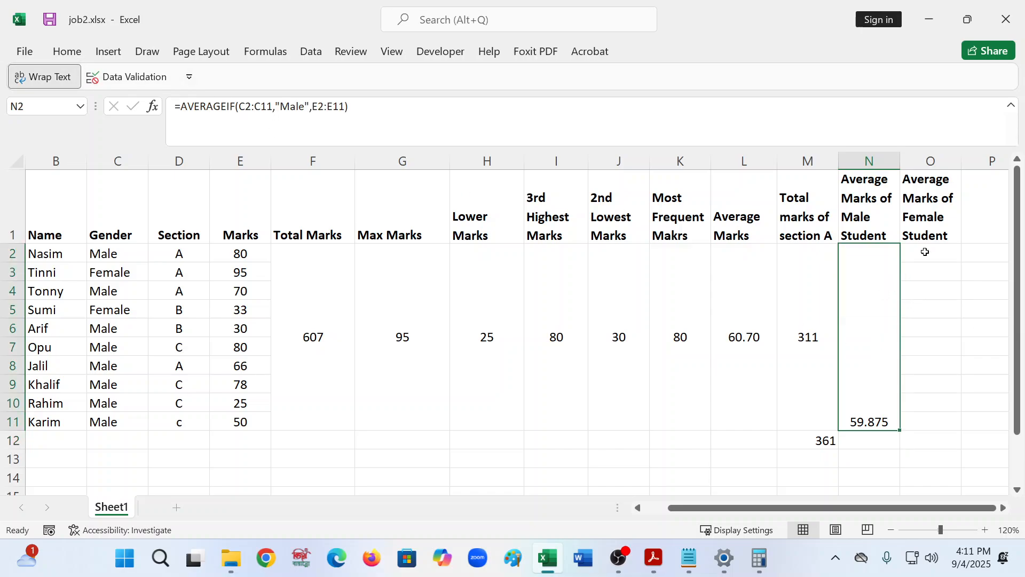
triple_click(361, 113)
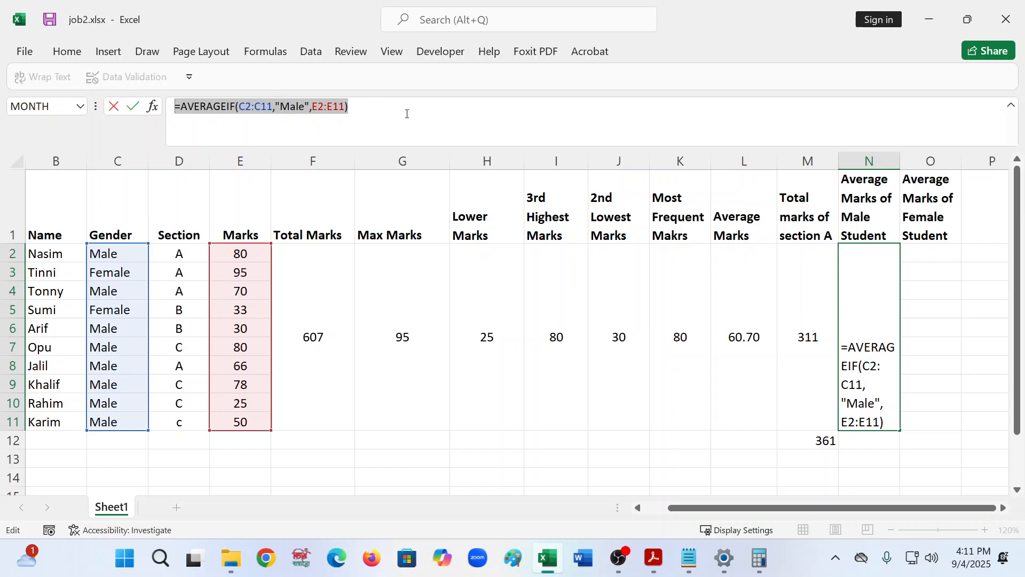
key(Return)
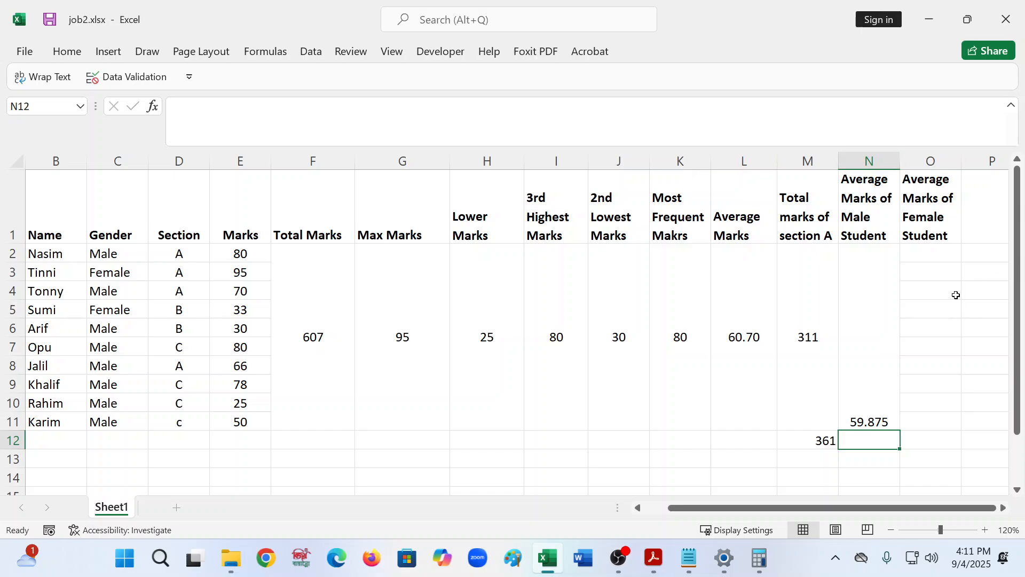
- Merge cells O2 through O11 into one cell for the female average
click(942, 256)
key(shift+Down)
key(shift+Down)
key(shift+Down)
key(shift+Down)
key(shift+Down)
key(shift+Down)
key(shift+Down)
key(shift+Down)
key(shift+Down)
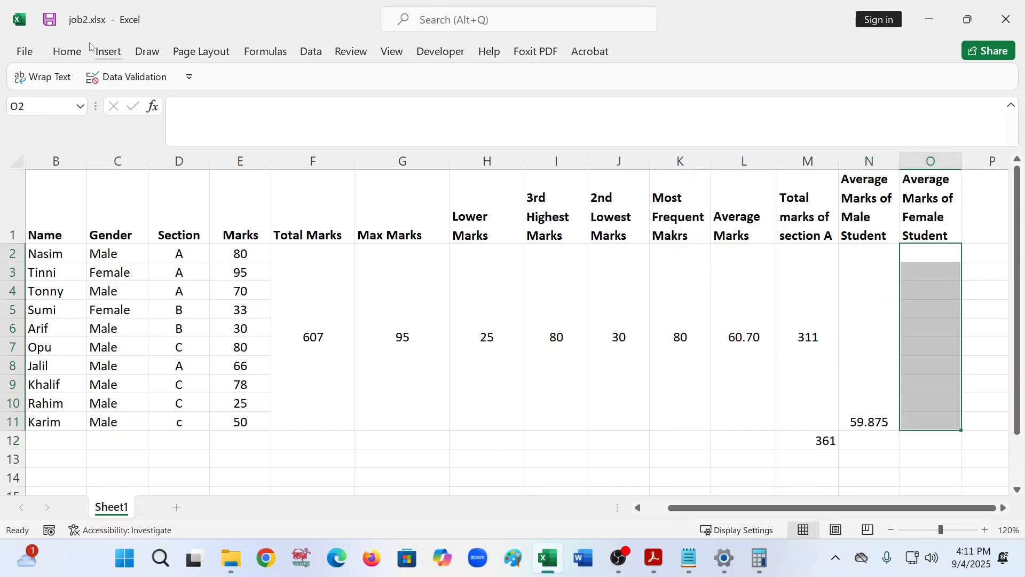
click(67, 51)
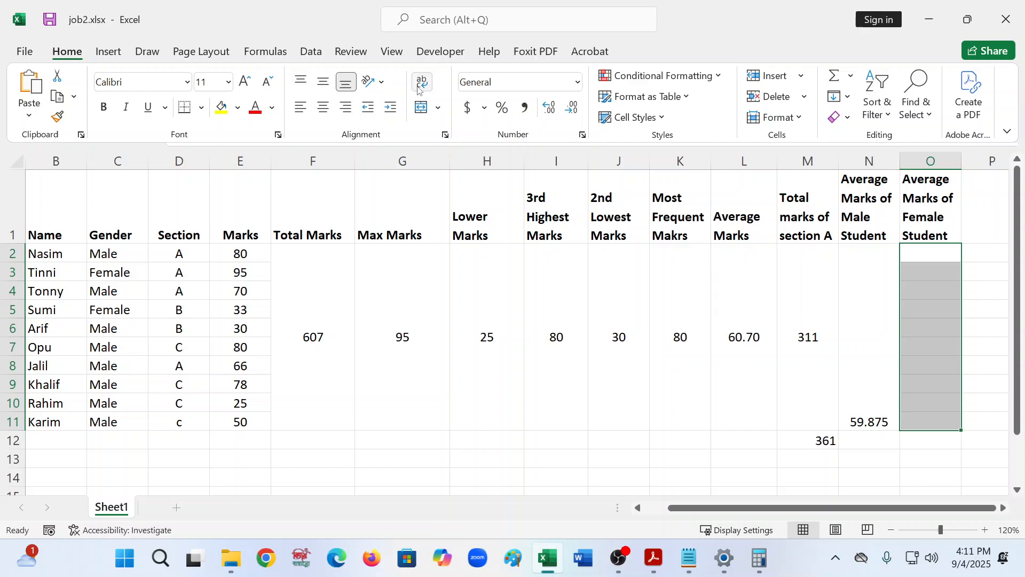
click(422, 107)
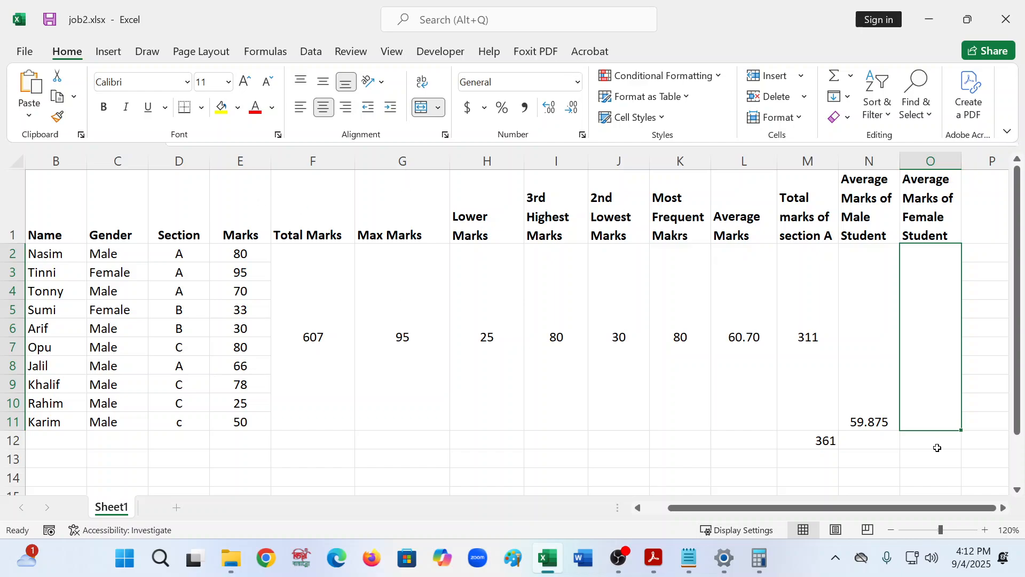
- Paste the male AVERAGEIF formula into merged cell O2 and remove the duplicated equals sign
key(ctrl+F1)
click(975, 323)
key(Left)
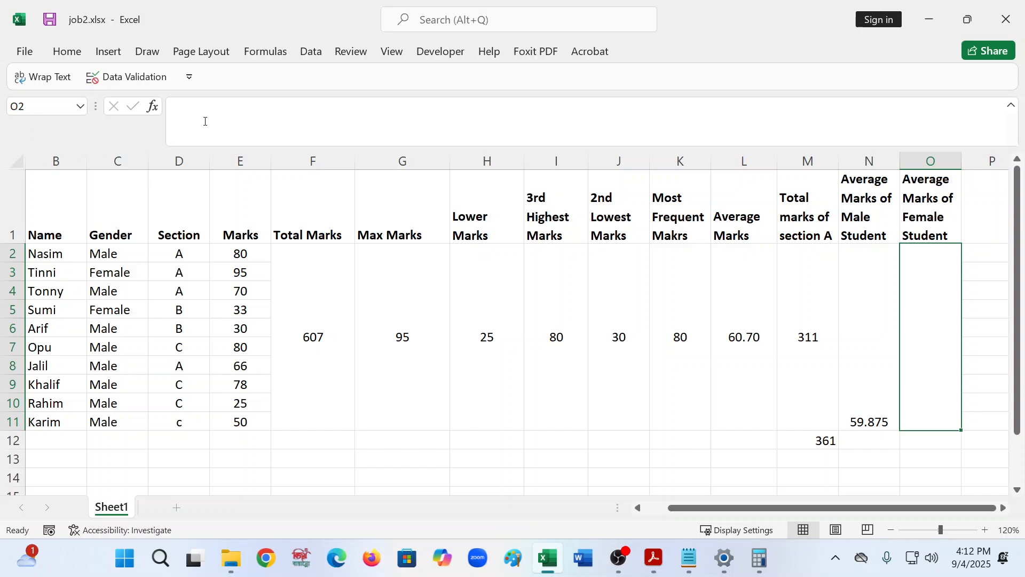
click(200, 107)
text(=)
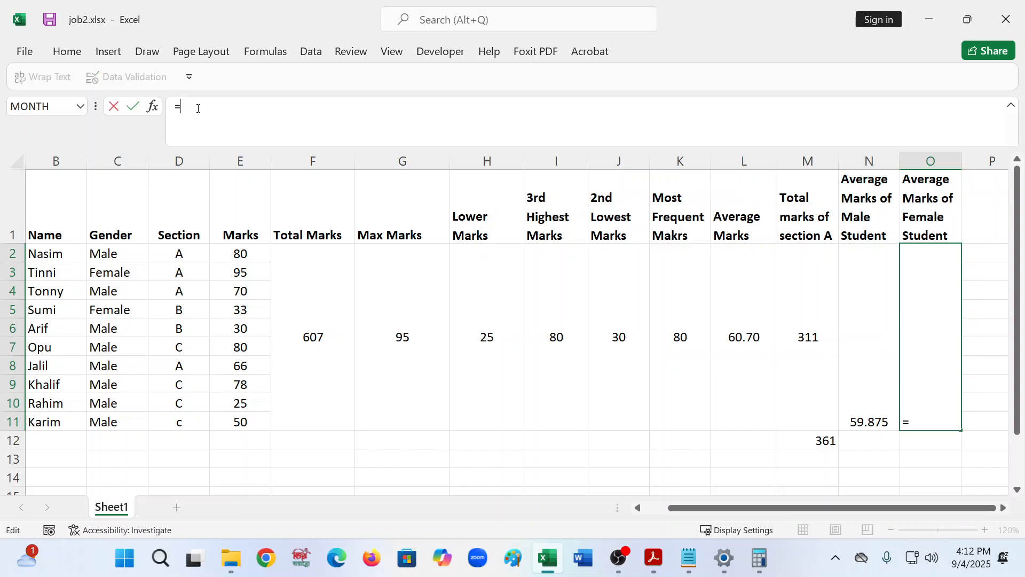
key(ctrl+v)
click(181, 107)
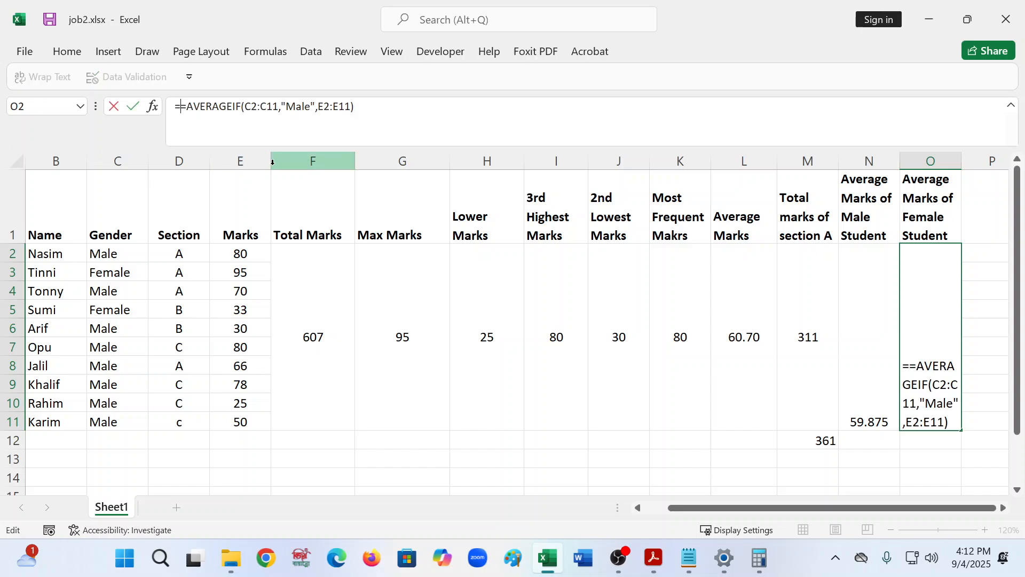
key(BackSpace)
- Change the formula's criteria from the male value to "Female" and confirm it
click(306, 107)
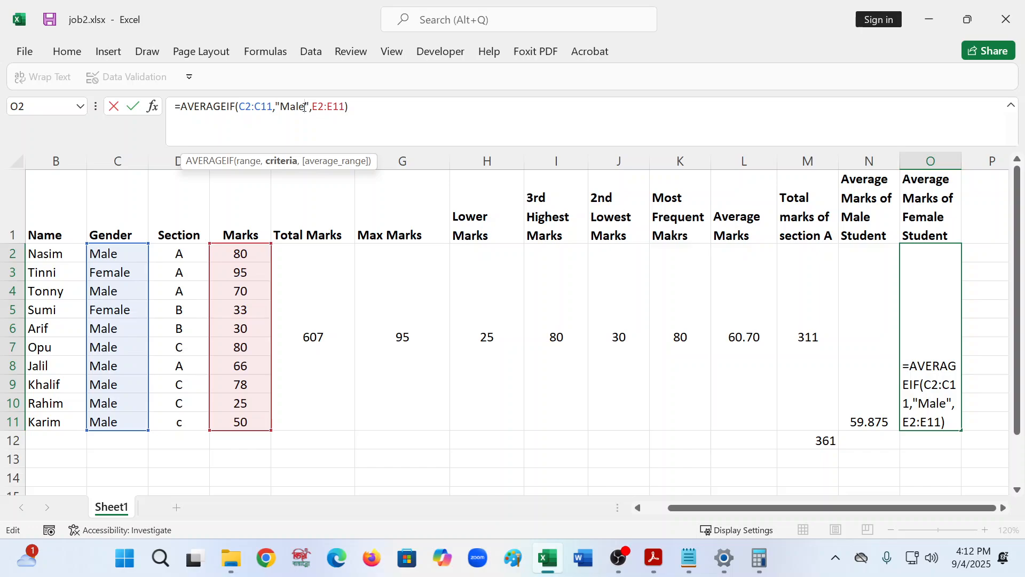
key(BackSpace)
key(BackSpace)
key(BackSpace)
key(BackSpace)
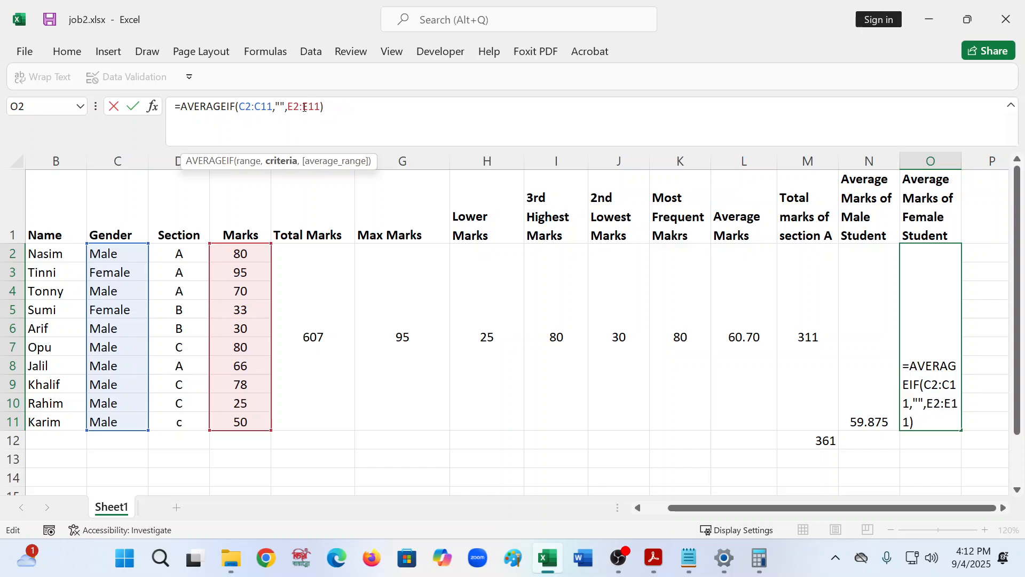
text(Feml)
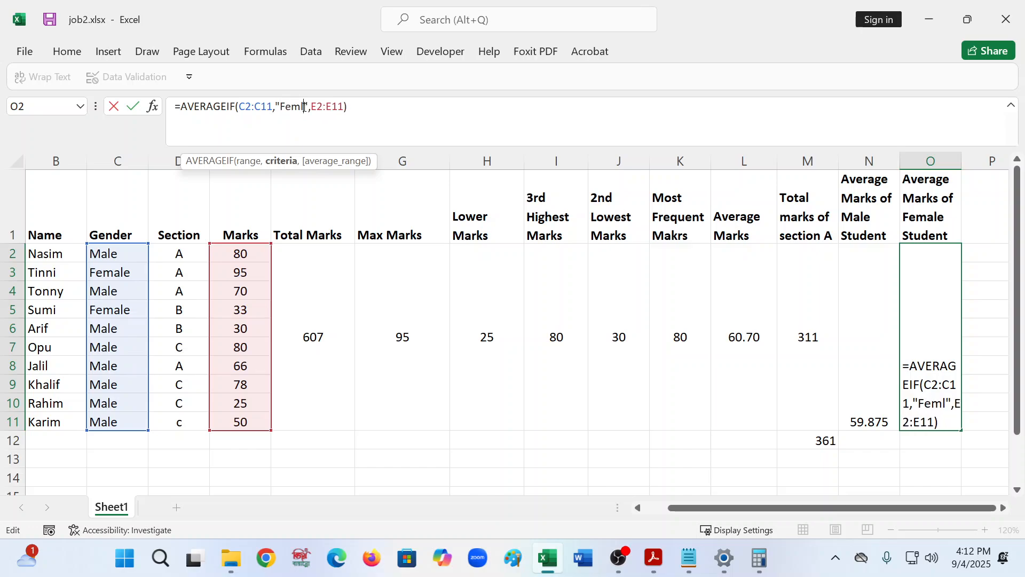
key(BackSpace)
text(ale)
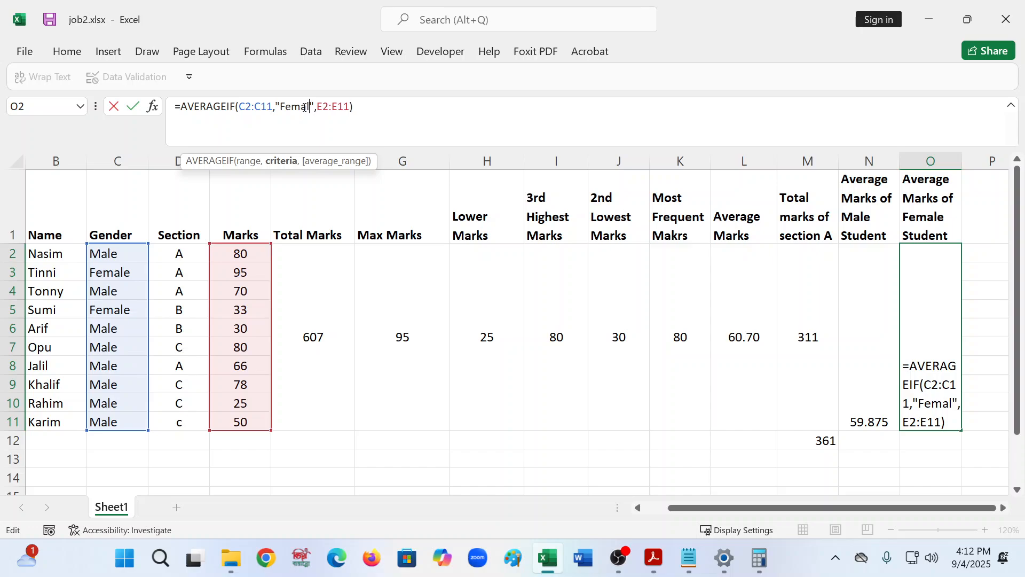
key(Return)
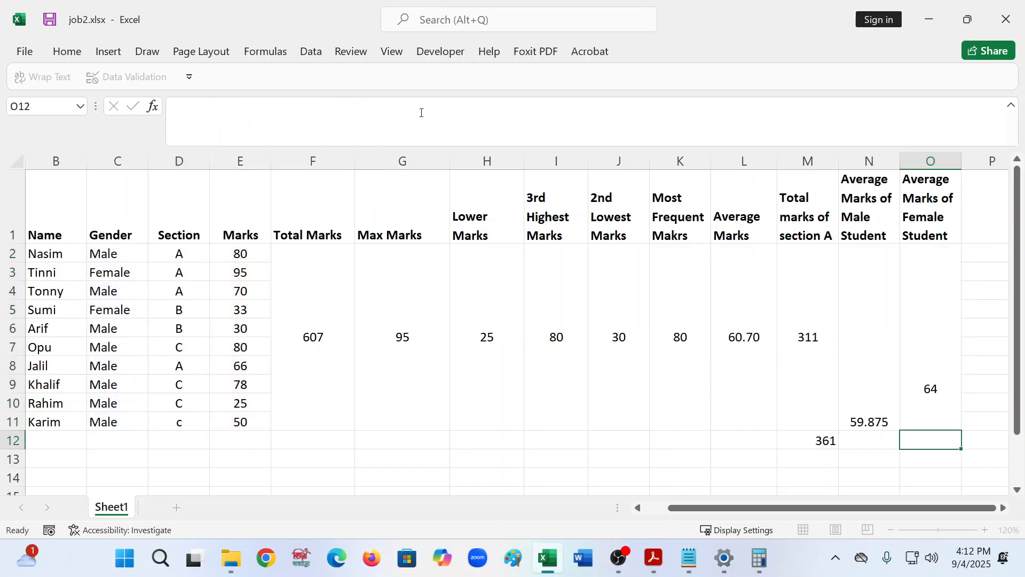
- Vertically center the male and female average results in merged cells N2 and O2
click(887, 299)
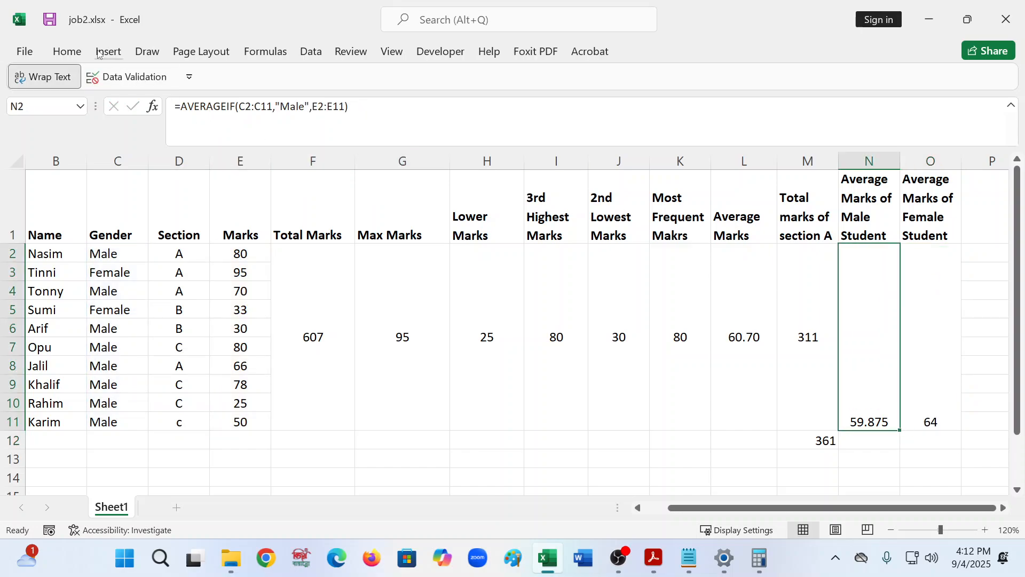
click(71, 57)
click(323, 82)
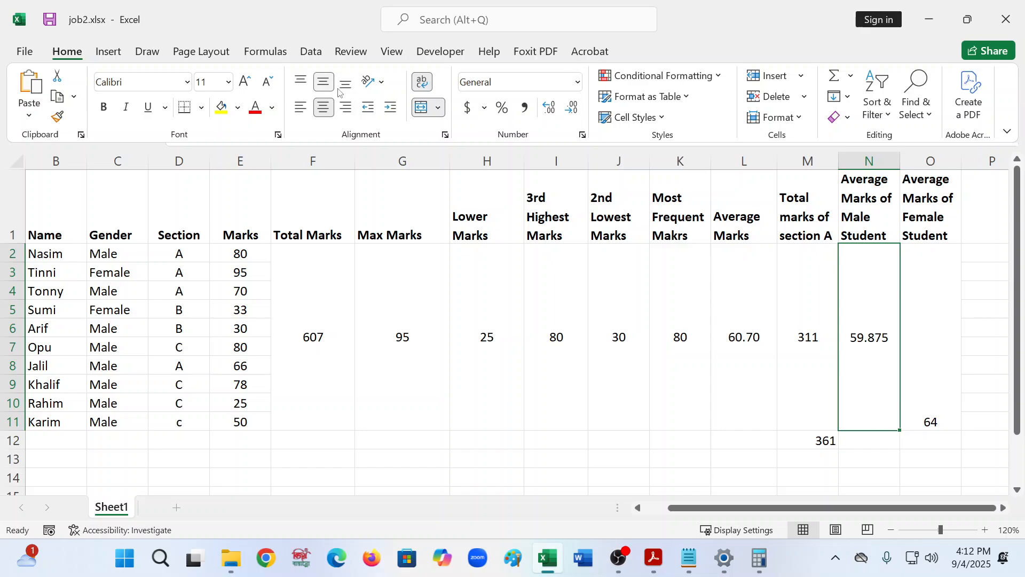
click(943, 316)
click(941, 311)
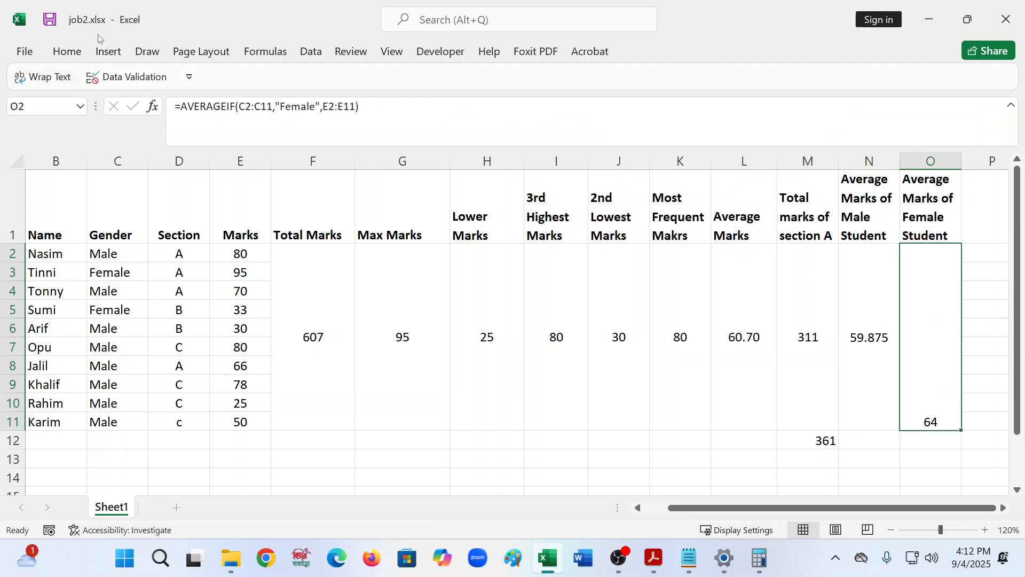
click(67, 52)
click(323, 82)
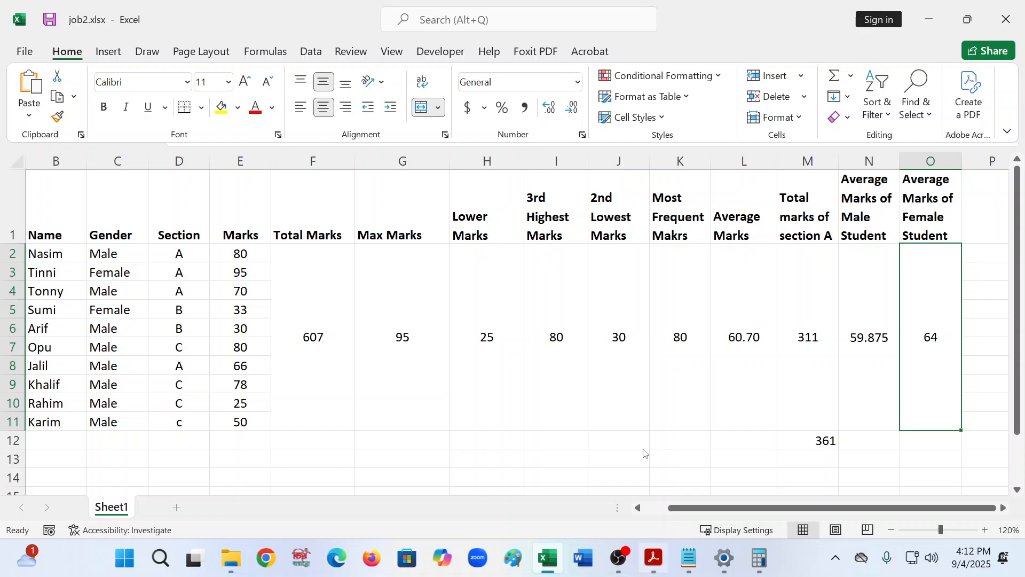
- Copy N2's AVERAGEIF formula into formulas.txt under the male average heading, replacing the unfinished line
click(862, 392)
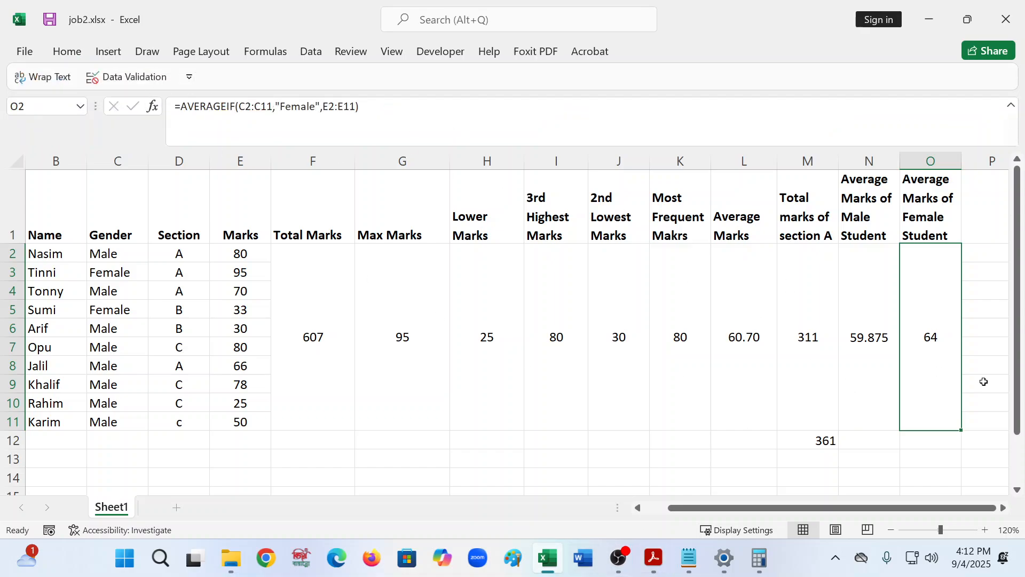
click(877, 331)
drag(369, 116, 57, 104)
key(ctrl+c)
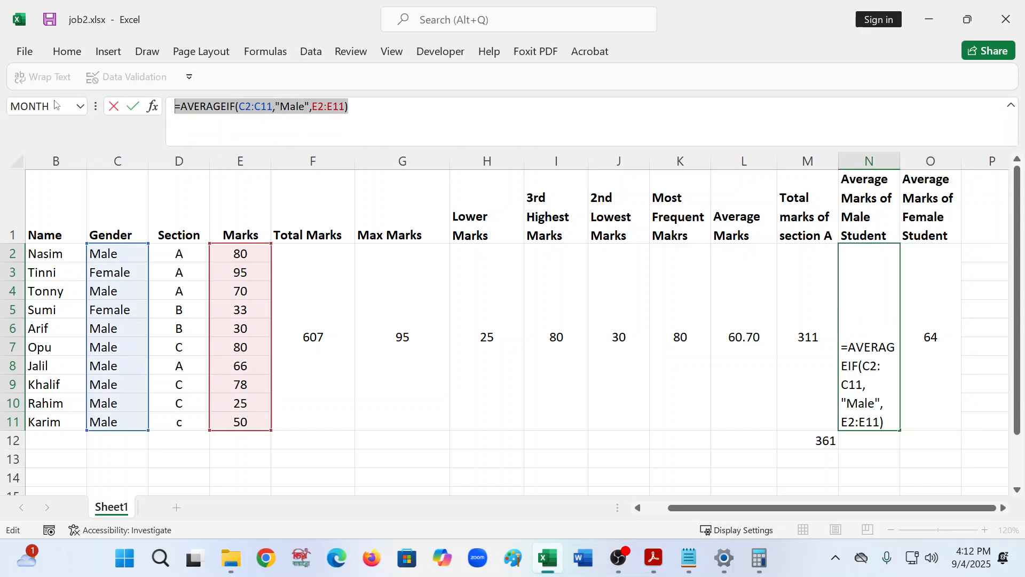
click(689, 558)
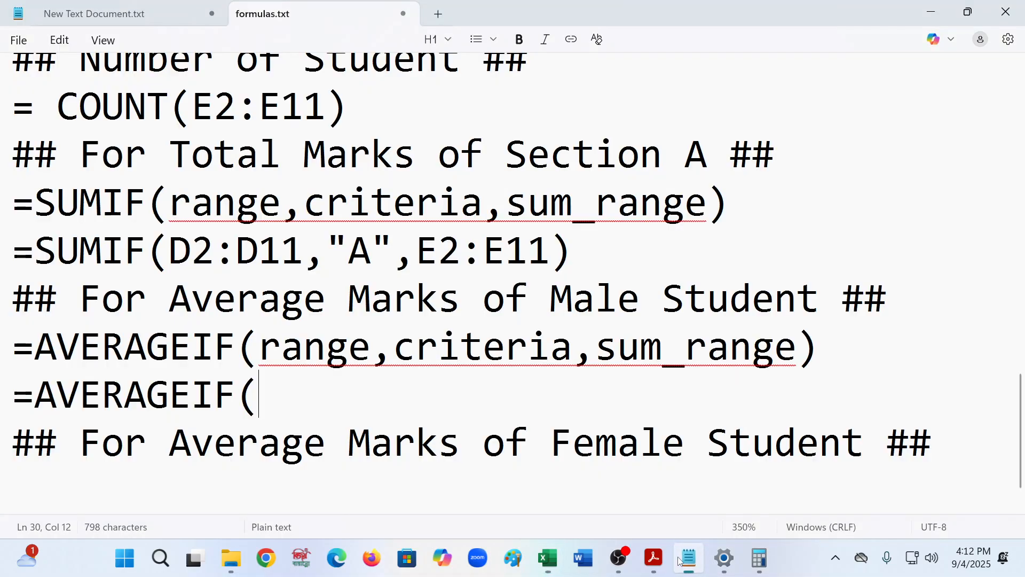
key(BackSpace)
key(BackSpace)
key(BackSpace)
key(BackSpace)
key(BackSpace)
key(BackSpace)
key(BackSpace)
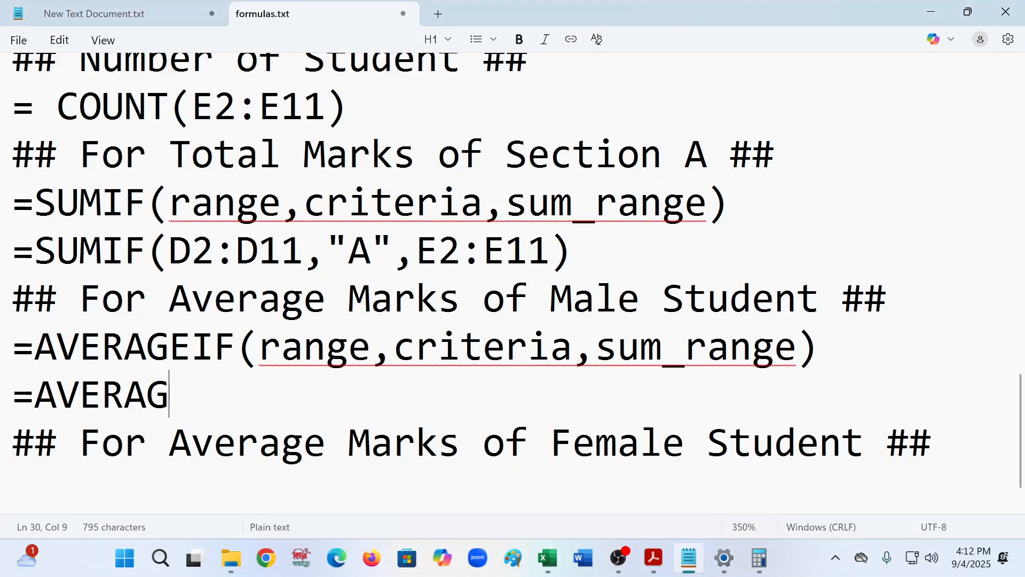
key(BackSpace)
key(BackSpace)
key(BackSpace)
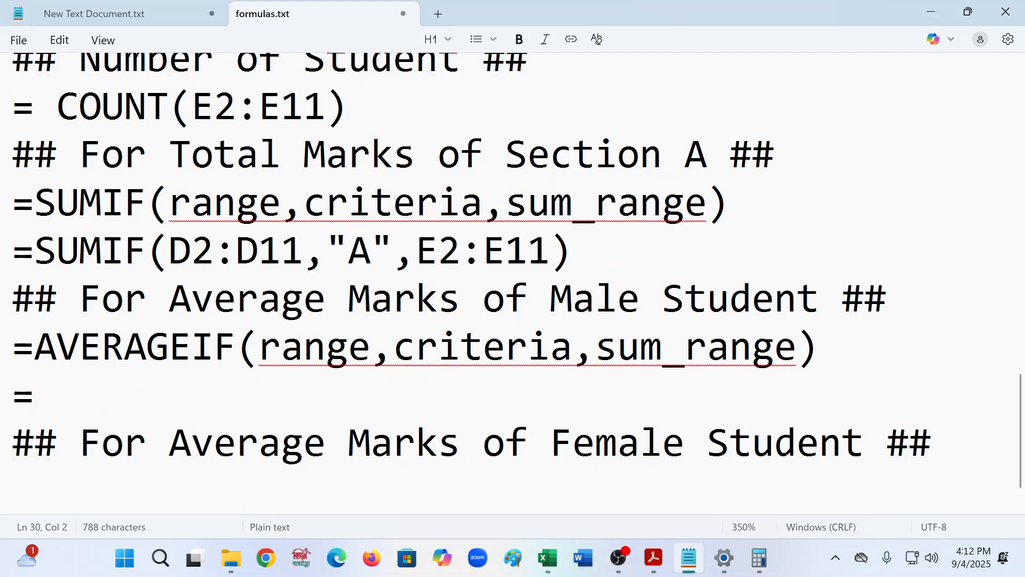
key(ctrl+v)
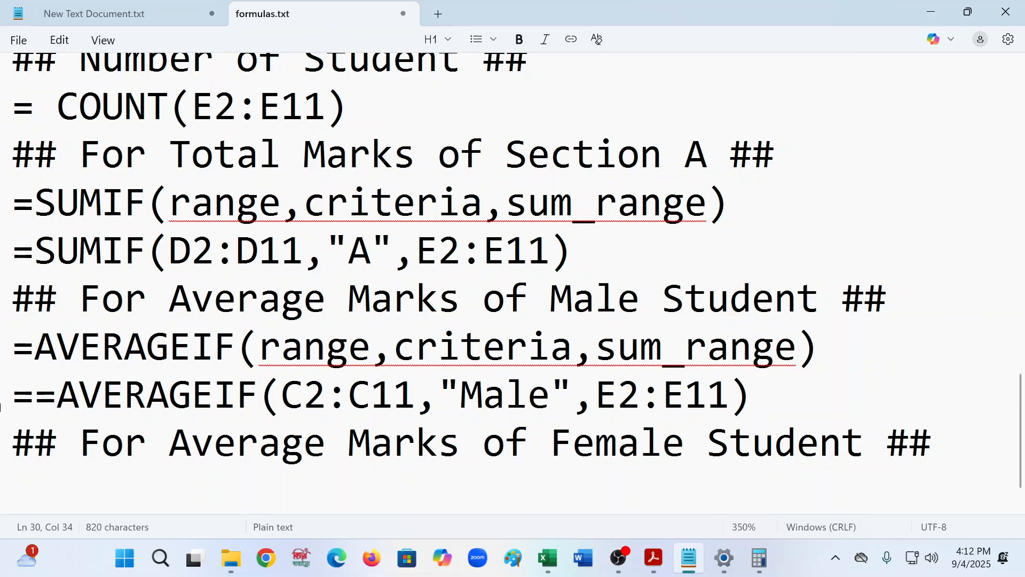
click(32, 396)
key(BackSpace)
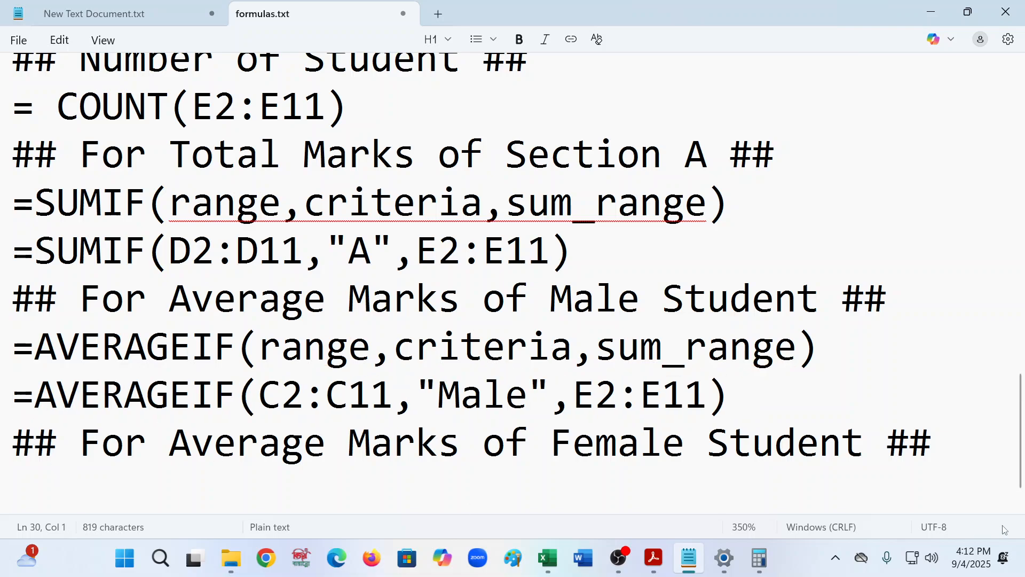
- Duplicate the male formula line under the female average heading and change its criteria to "Female"
drag(750, 395, 16, 401)
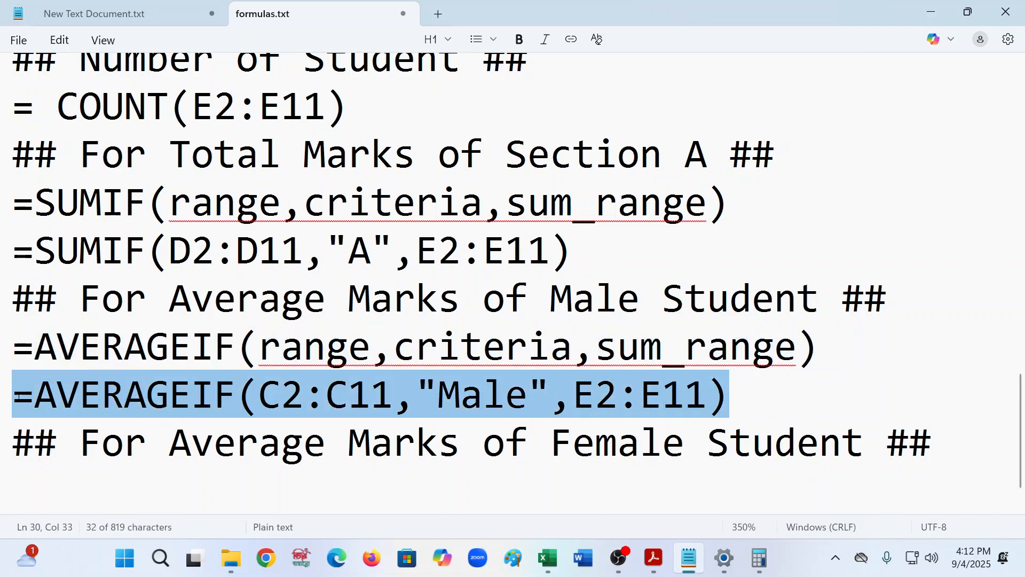
key(ctrl+c)
click(27, 470)
key(ctrl+v)
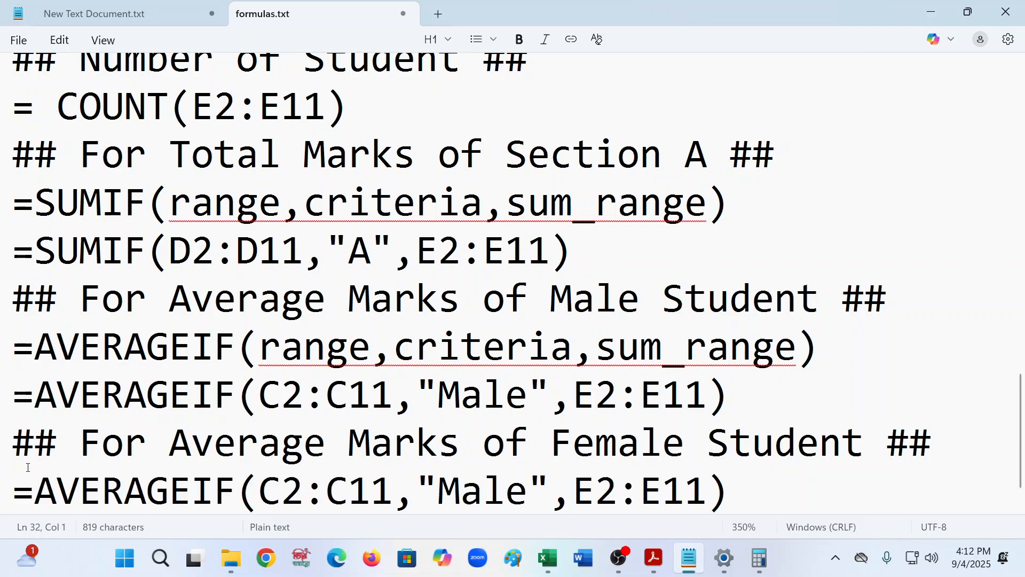
click(483, 488)
key(BackSpace)
key(BackSpace)
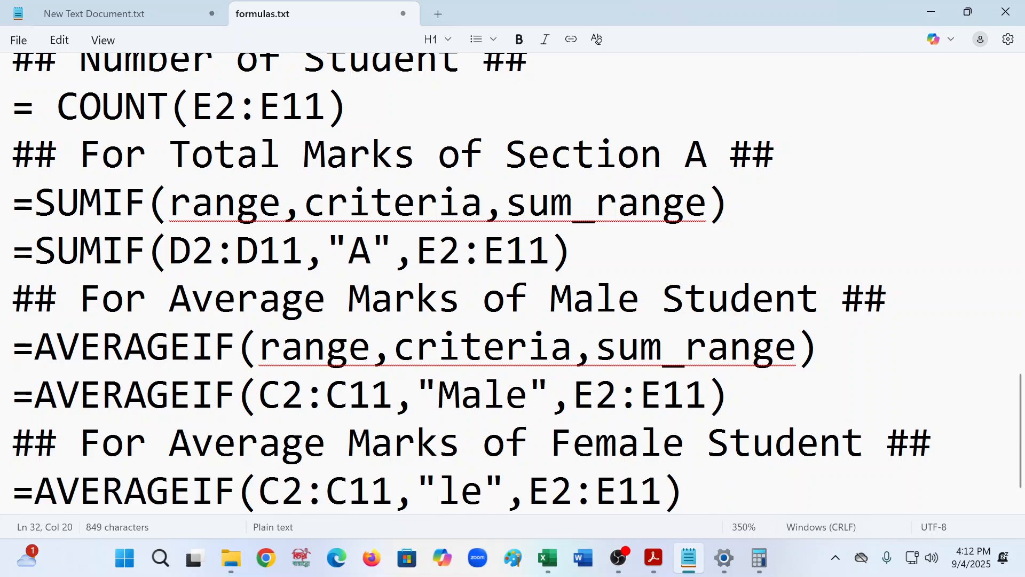
text(F)
text(ema)
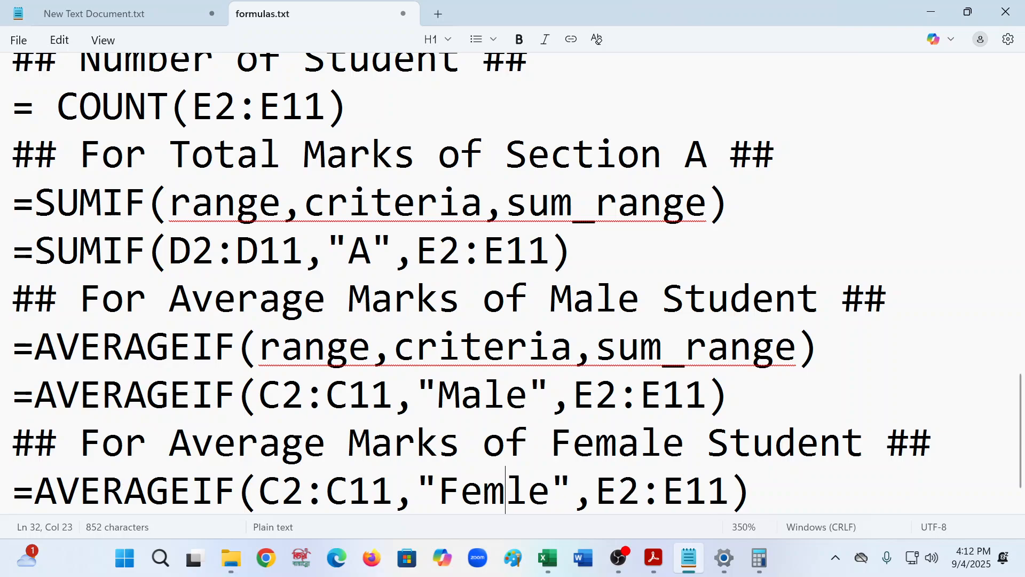
- Add a new line below the Pass/ Failed heading and save formulas.txt
scroll(518, 500, down, 1)
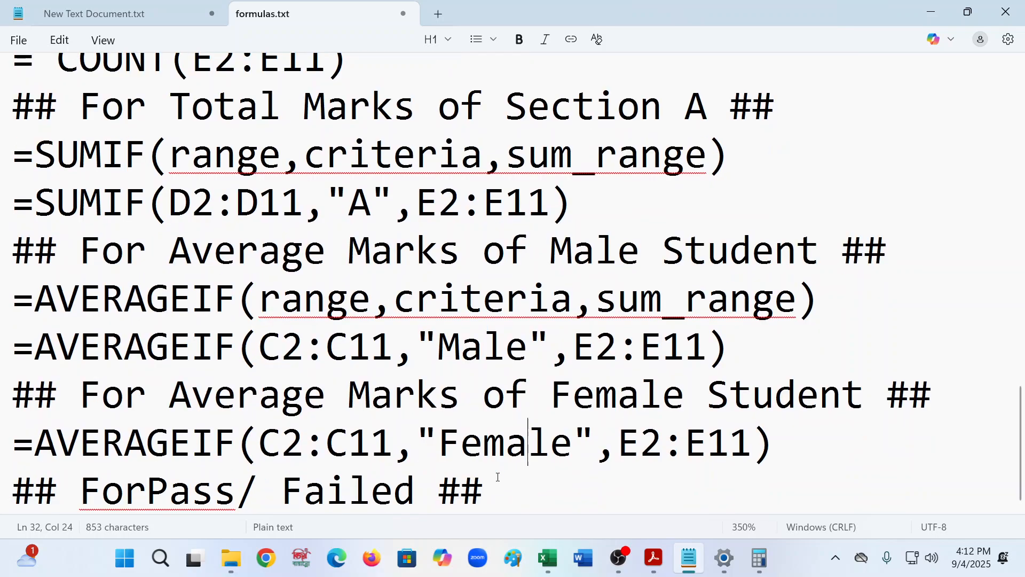
click(518, 500)
key(Return)
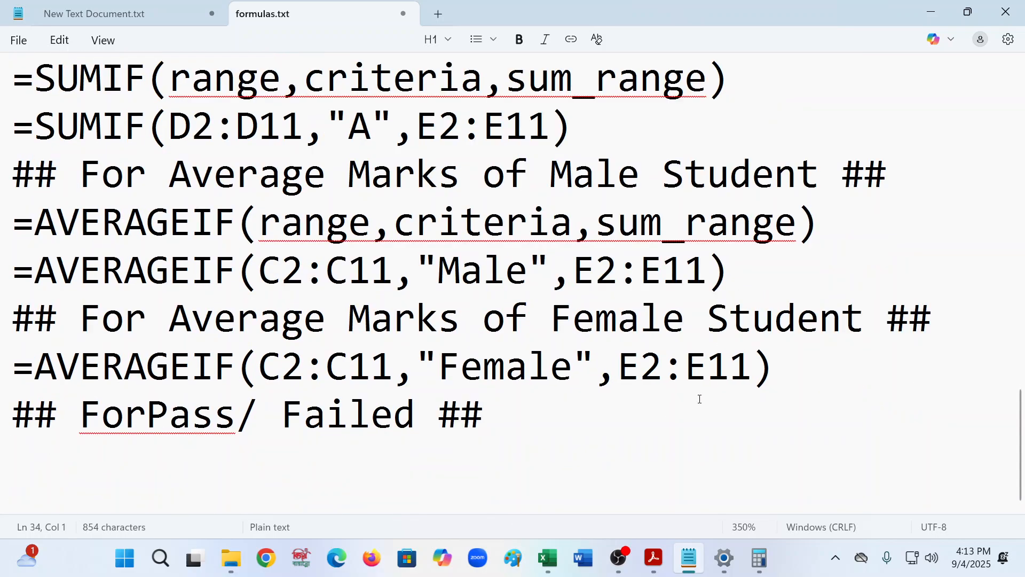
key(ctrl+s)
- Back in the workbook, enter the column heading Pass/Fail in cell P1
click(563, 565)
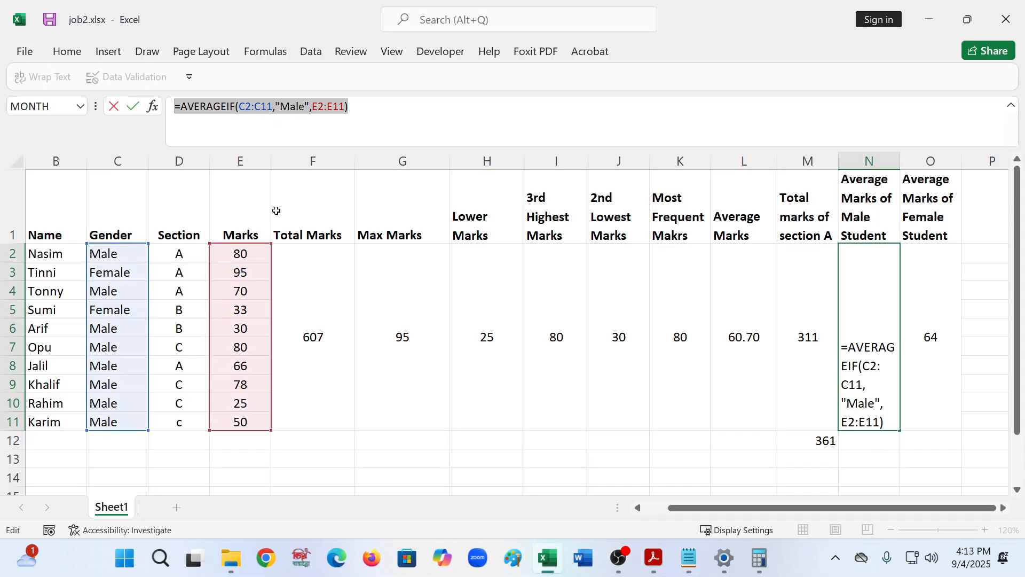
key(Return)
click(873, 268)
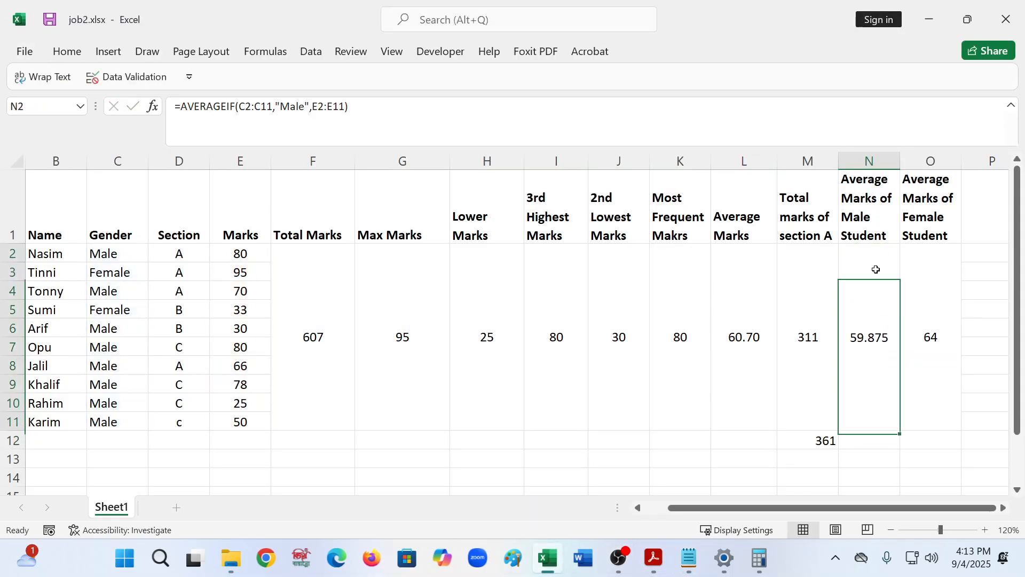
click(988, 247)
click(997, 208)
text(Pa)
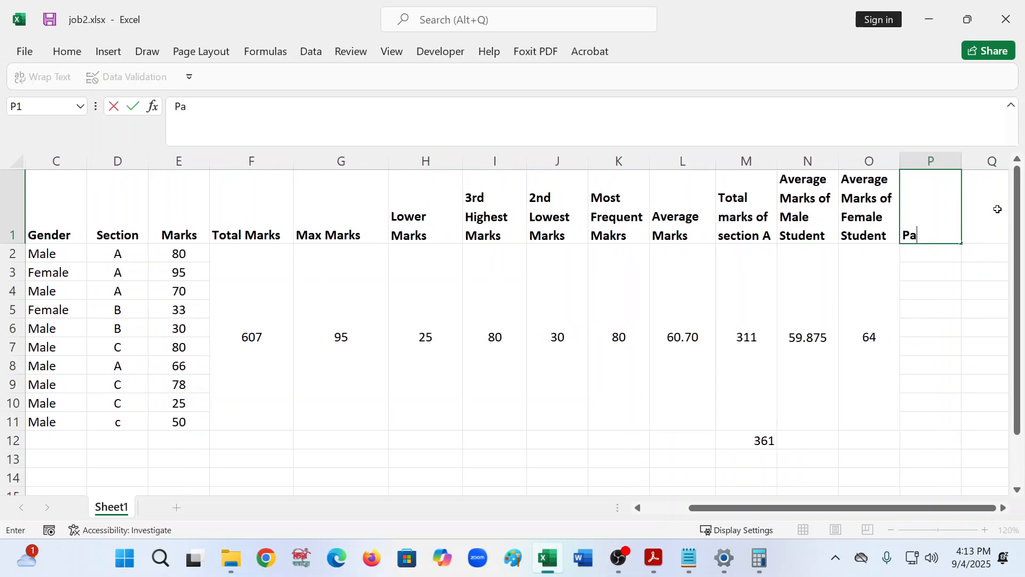
text(ss/Fail)
click(923, 350)
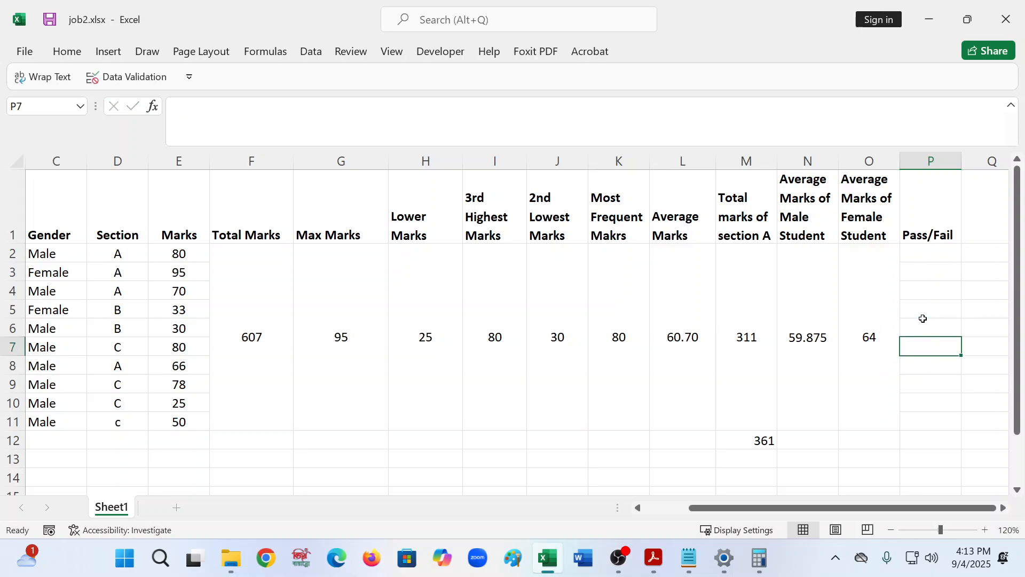
- Center the Pass/Fail heading horizontally and vertically in its cell
click(941, 209)
click(67, 51)
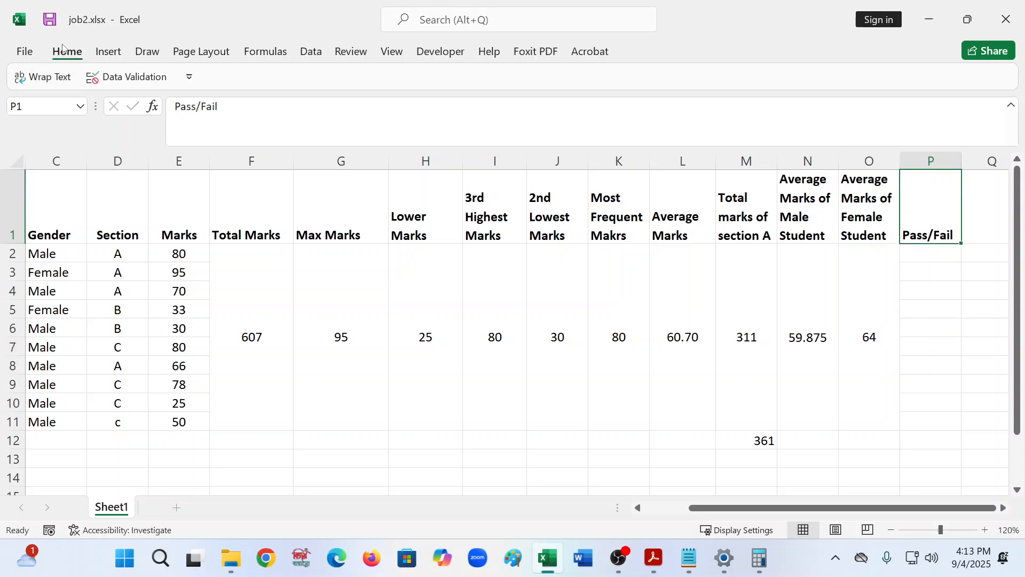
click(323, 107)
click(323, 81)
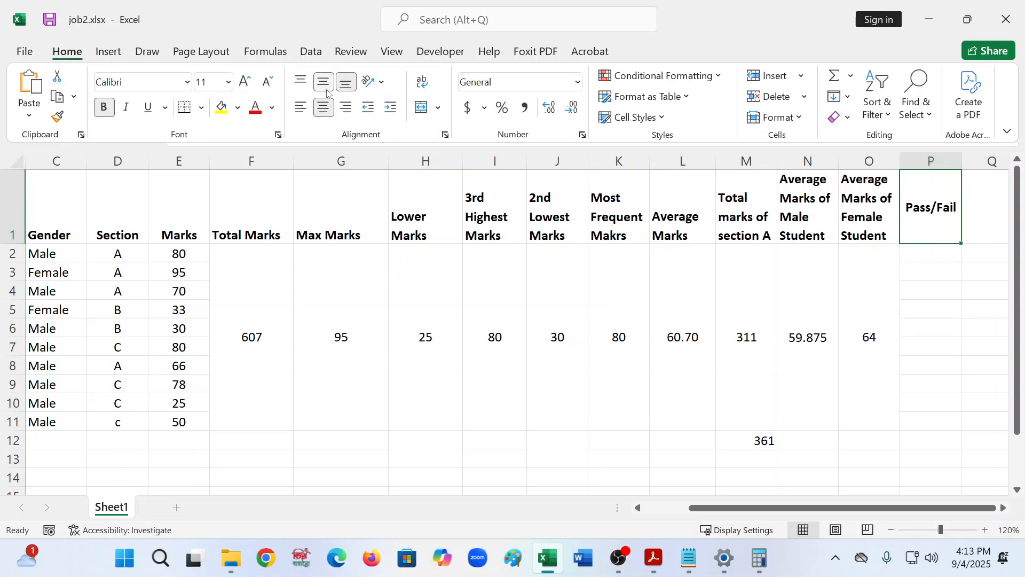
- Read the Pass/Fail status task in the excel_practice_combined PDF
click(940, 255)
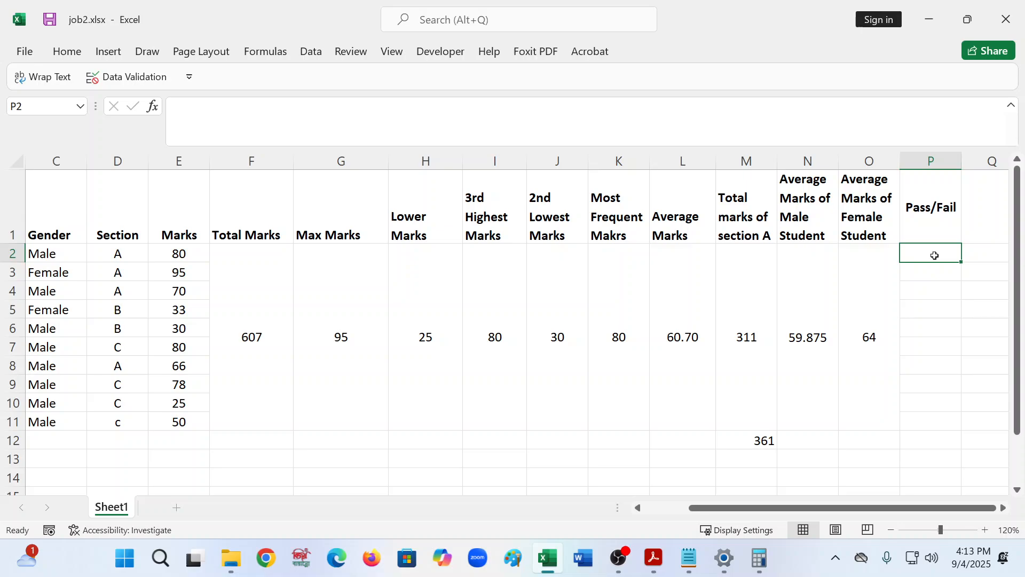
click(677, 561)
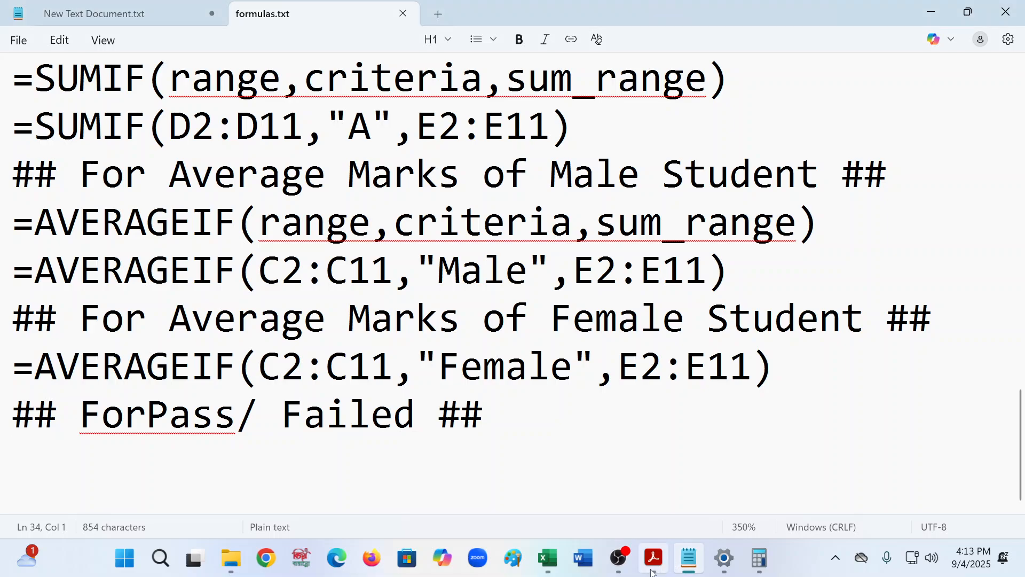
mouse_move(653, 570)
click(663, 455)
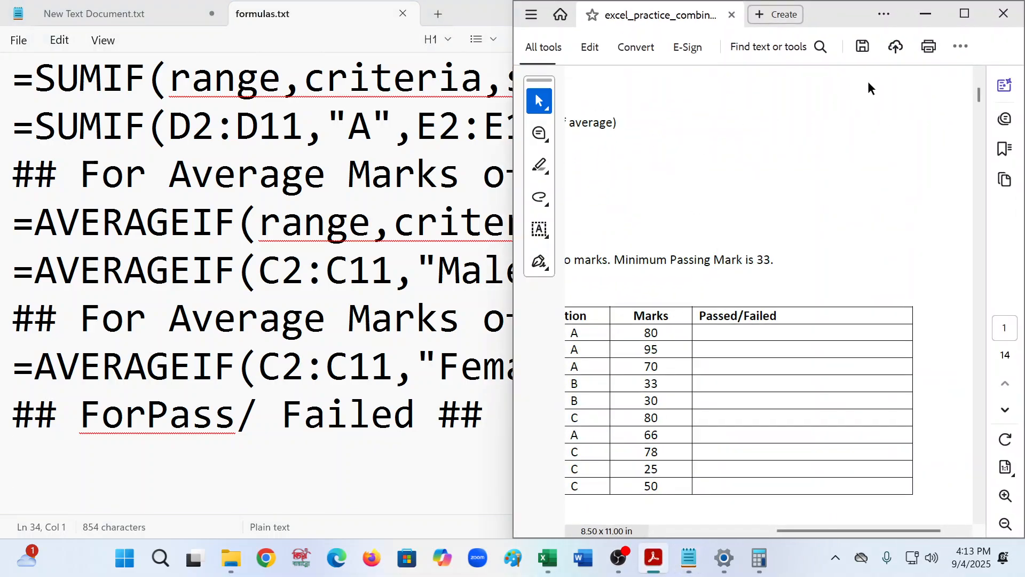
click(964, 13)
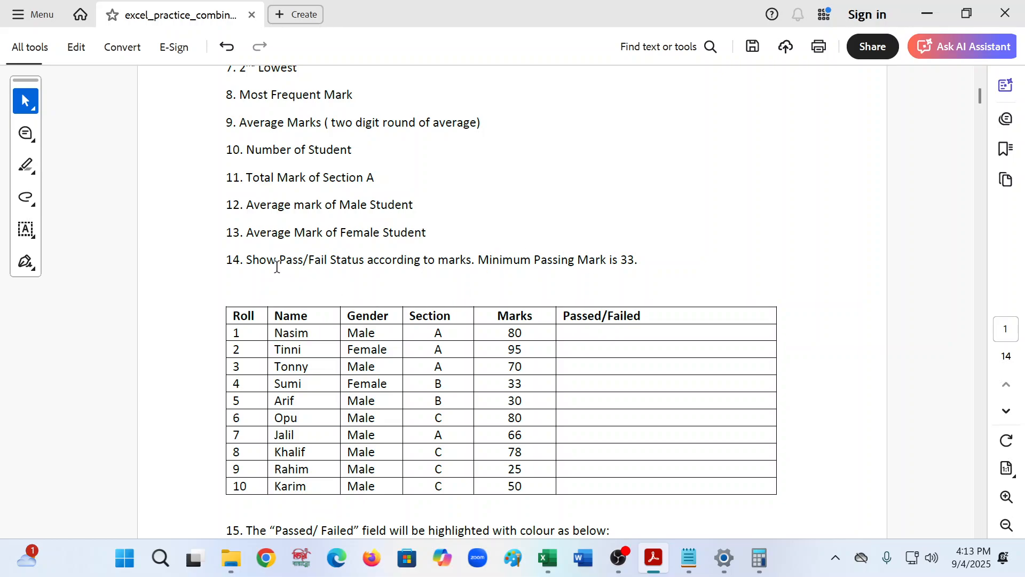
scroll(277, 266, down, 3)
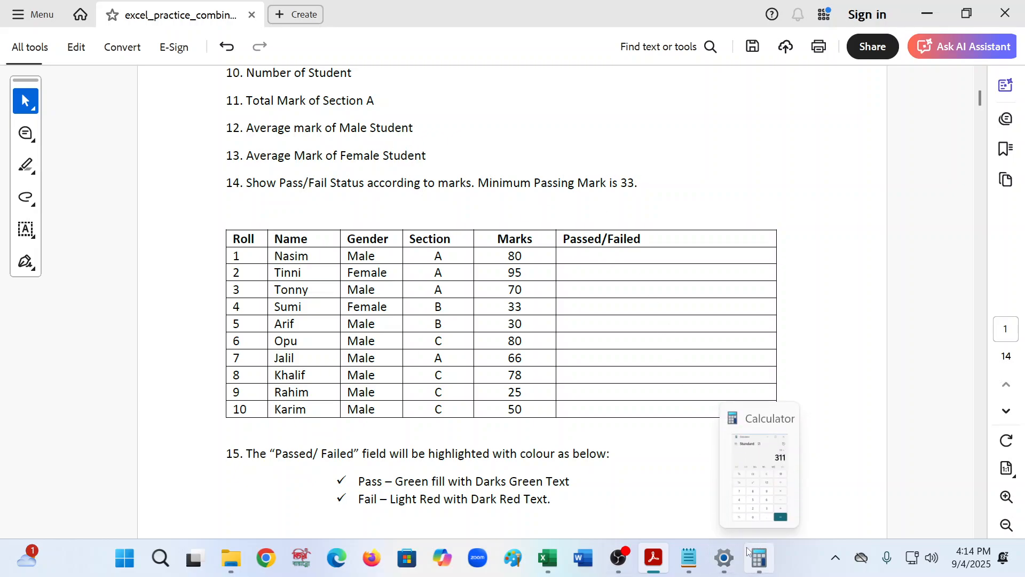
mouse_move(651, 564)
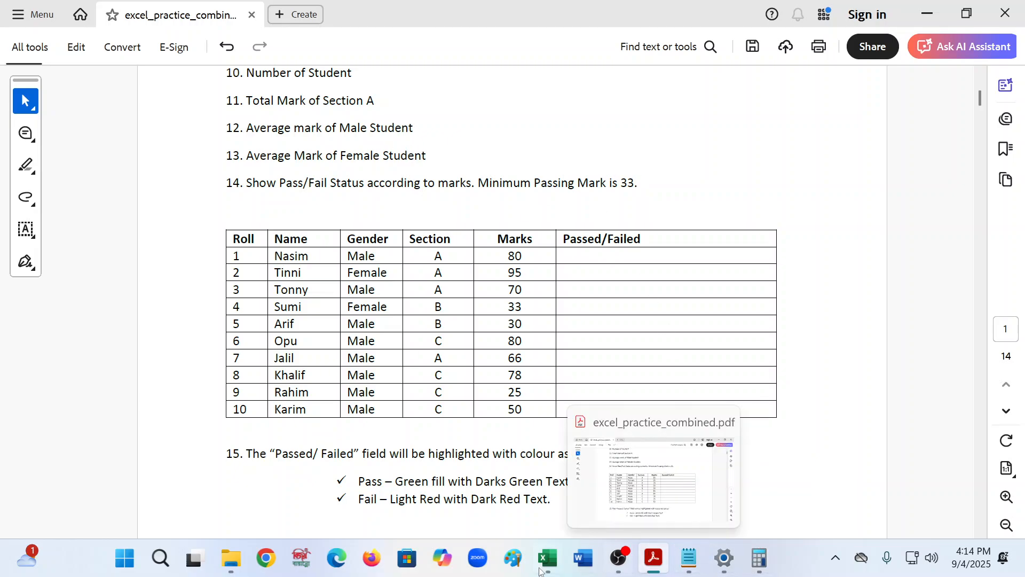
click(548, 558)
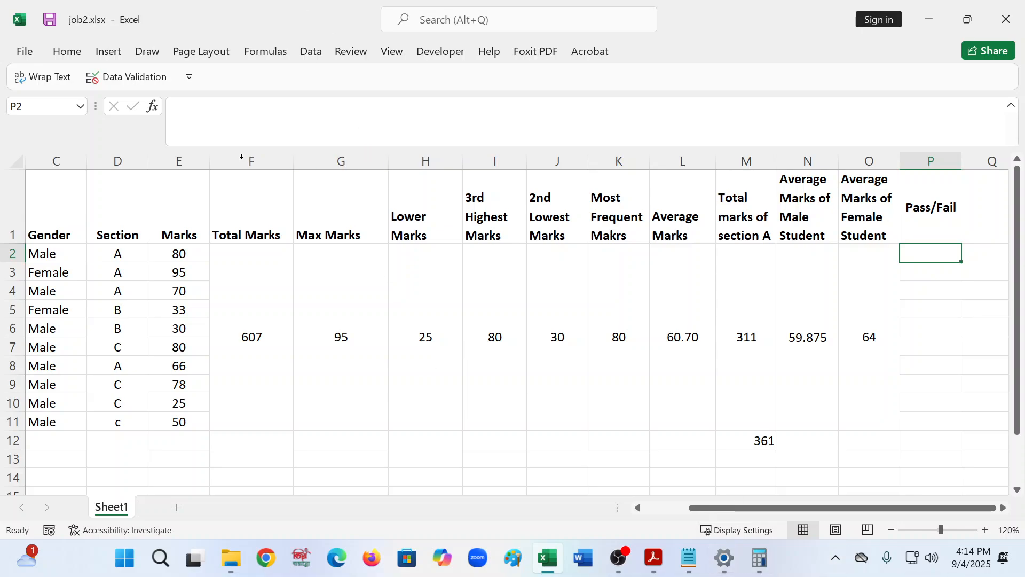
- In cell P2, start an IF formula for the pass/fail status
click(189, 134)
text(=)
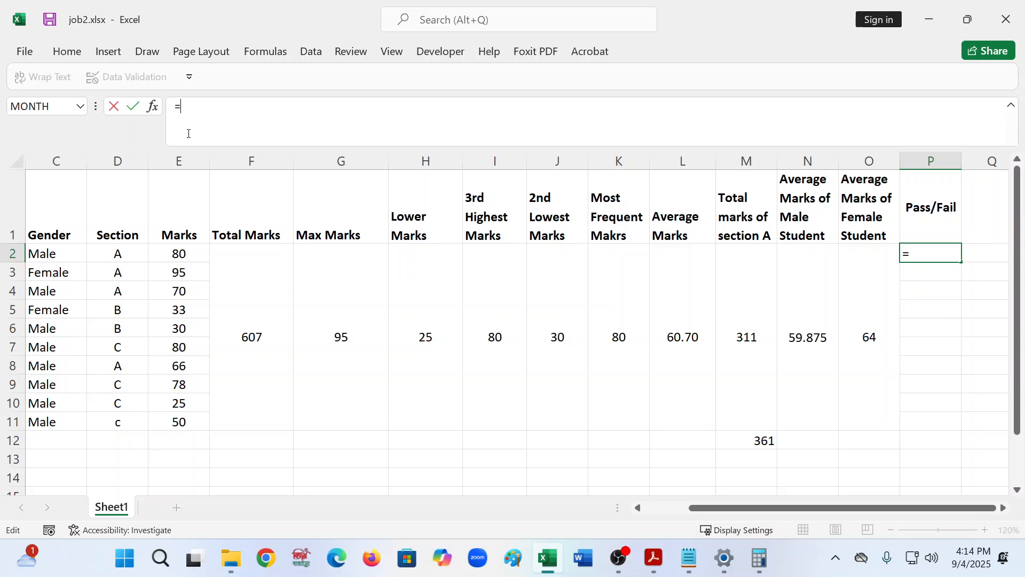
text(if()
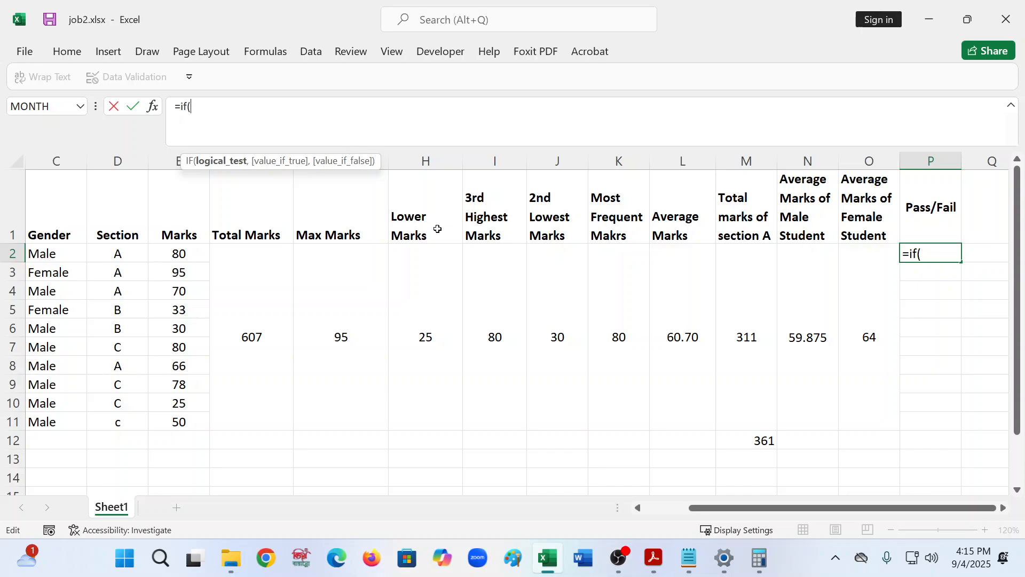
- Switch to the formulas.txt notes and write the IF syntax line =if(logical test,true,false) under the Pass/Failed heading
click(689, 558)
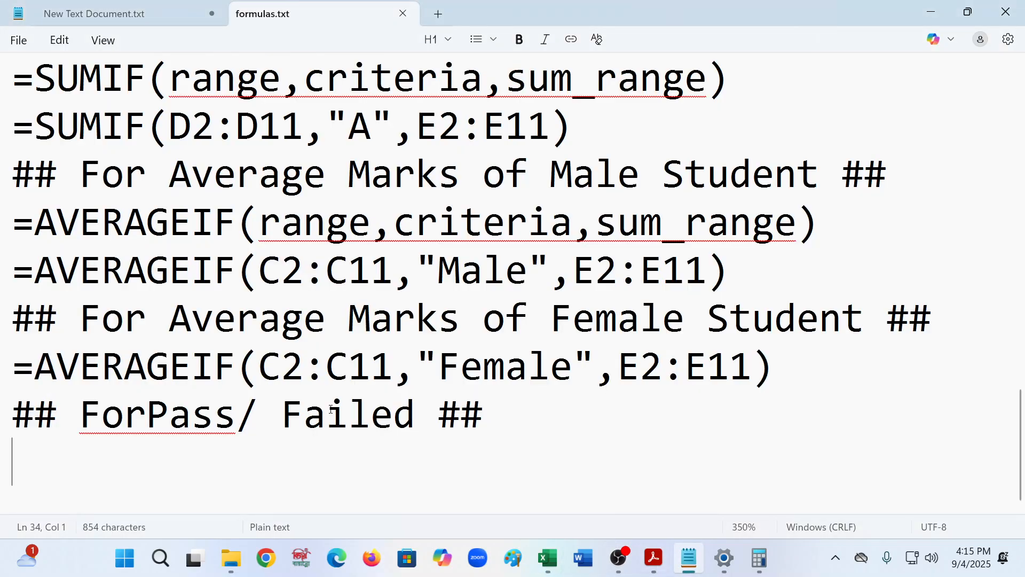
text(=if))
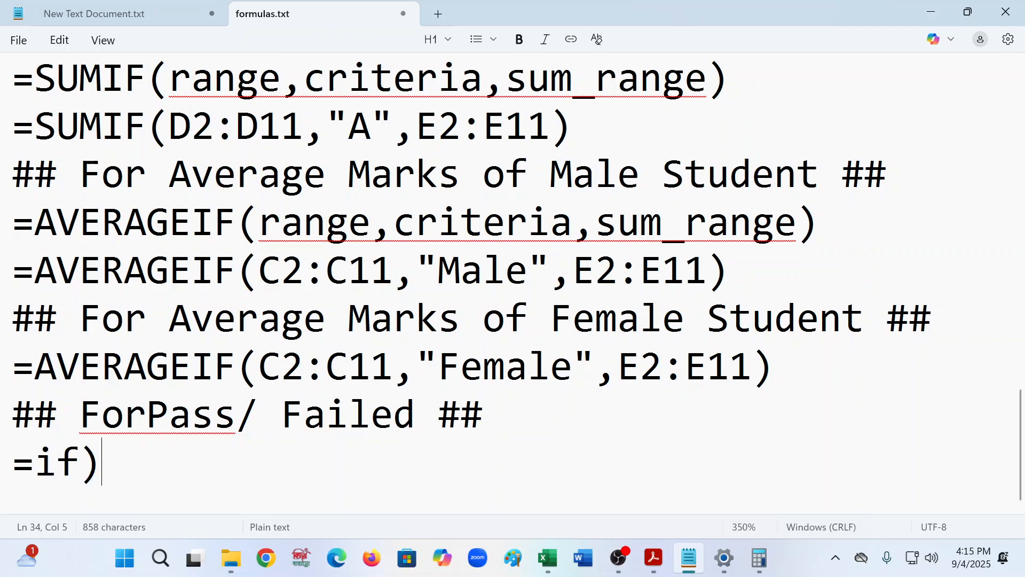
key(BackSpace)
text((logi)
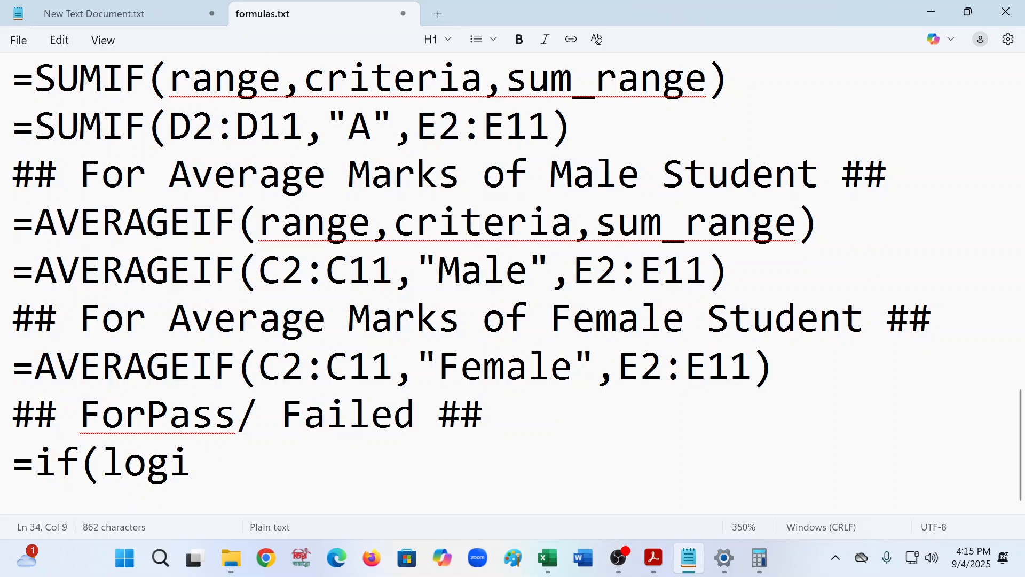
text(cal t)
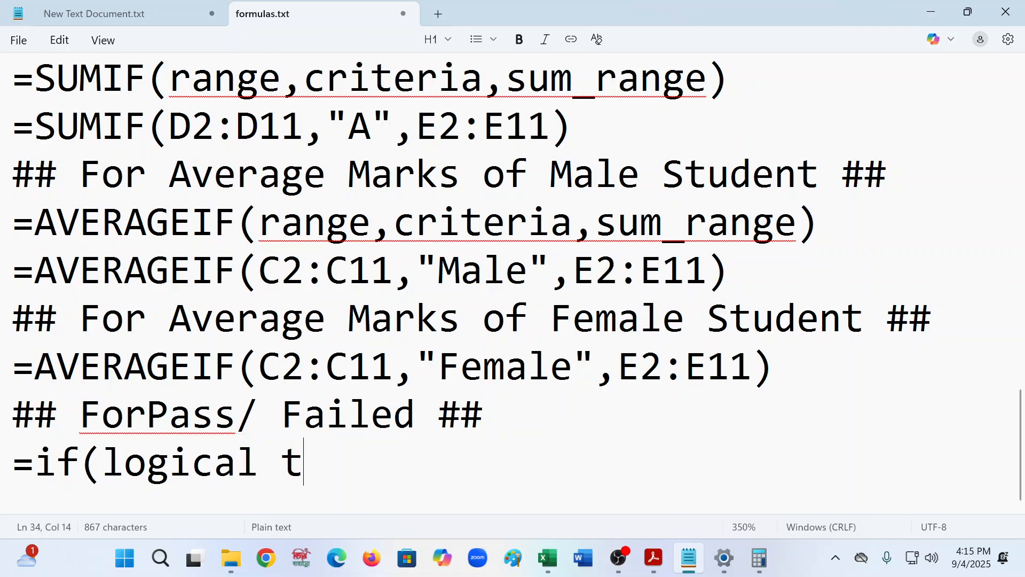
text(esr)
key(BackSpace)
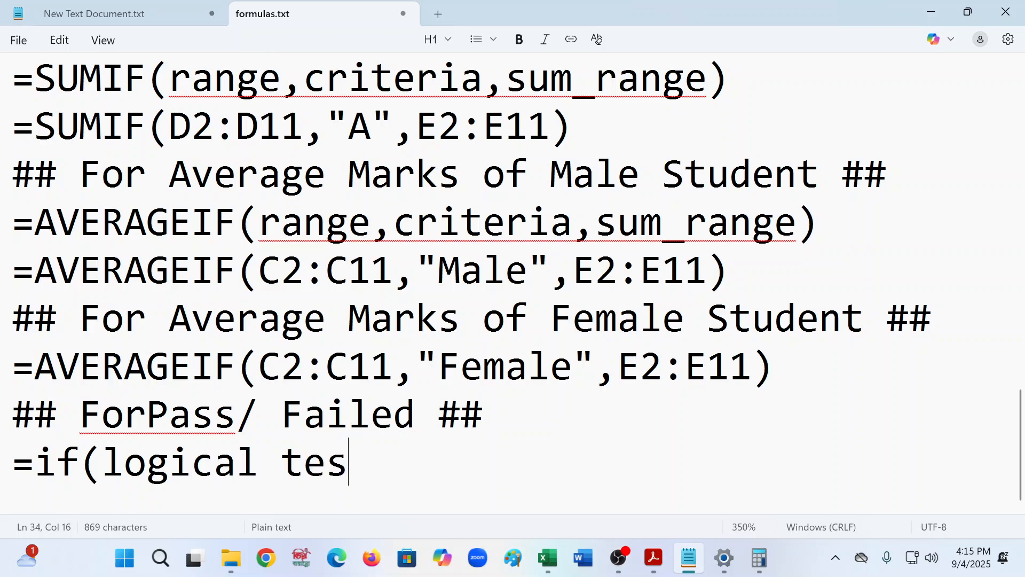
text(t,)
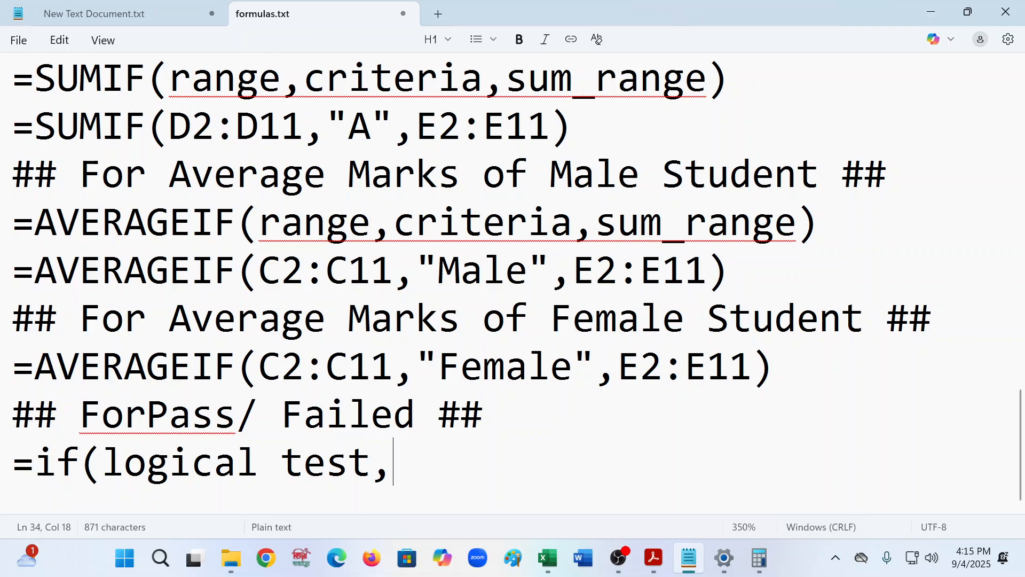
text(tr)
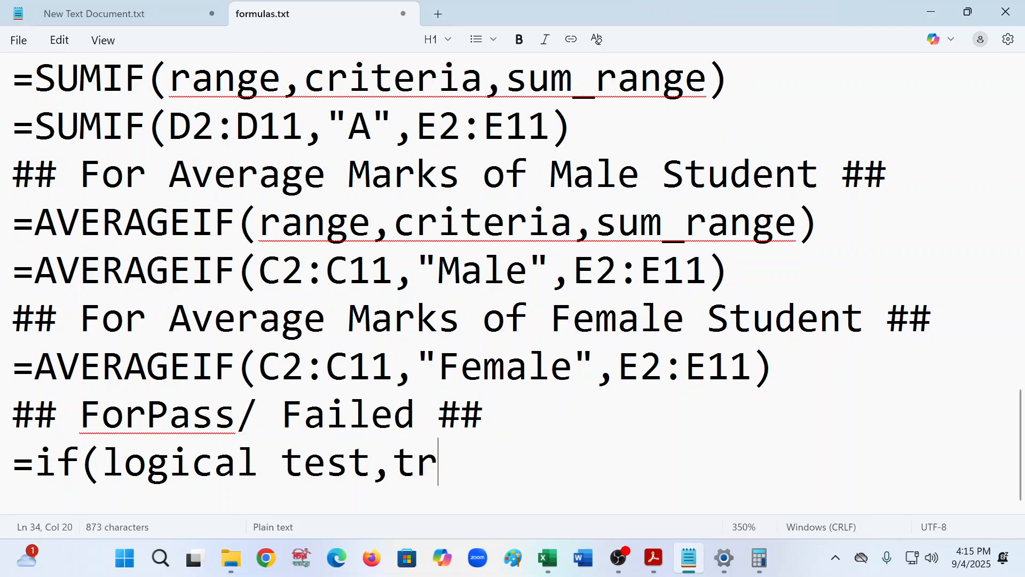
text(ue,f)
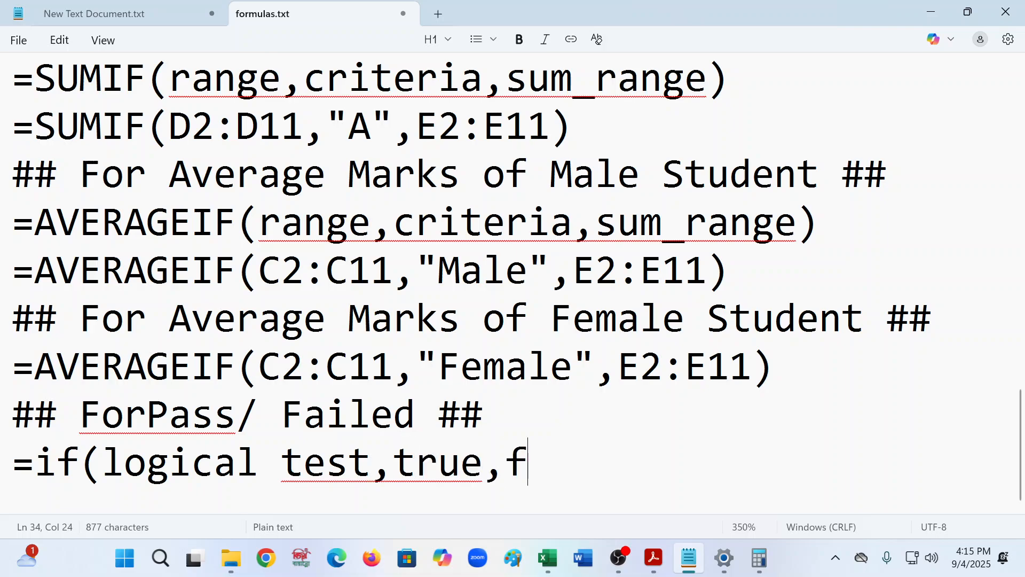
text(alse))
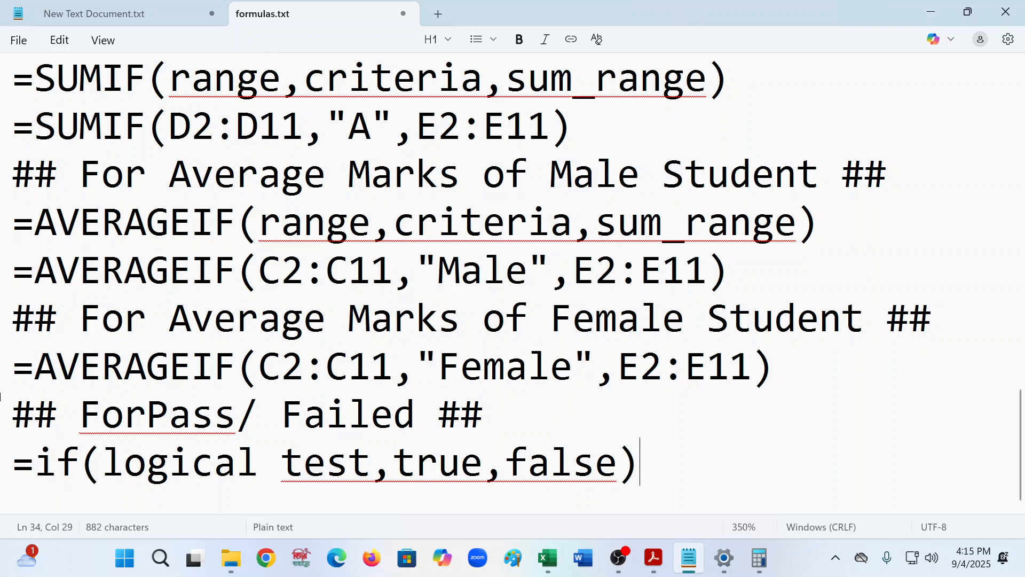
key(Return)
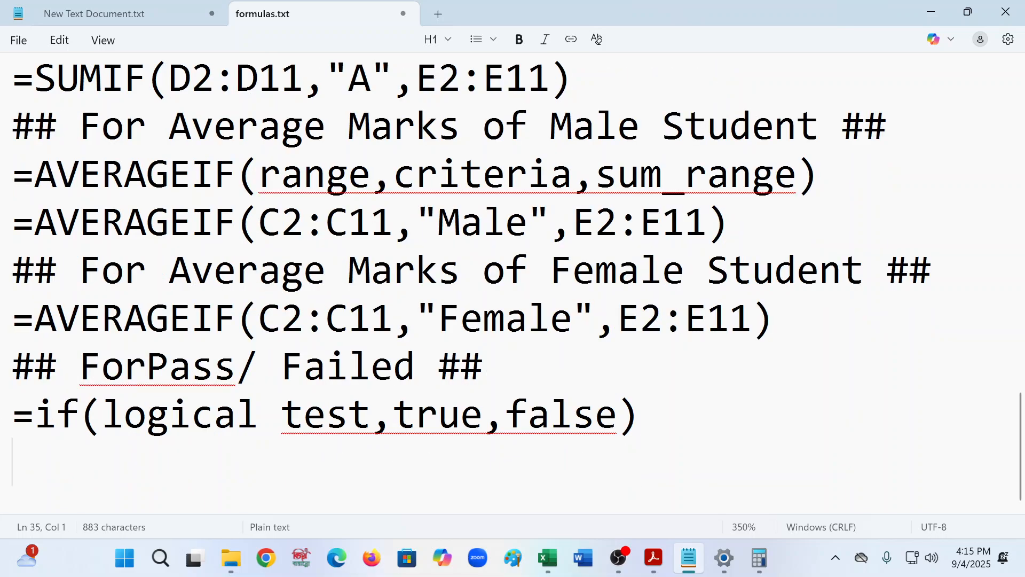
- Write the example formula =if(e2>=33,pass,fail) on the next line of the notes
text(=if)
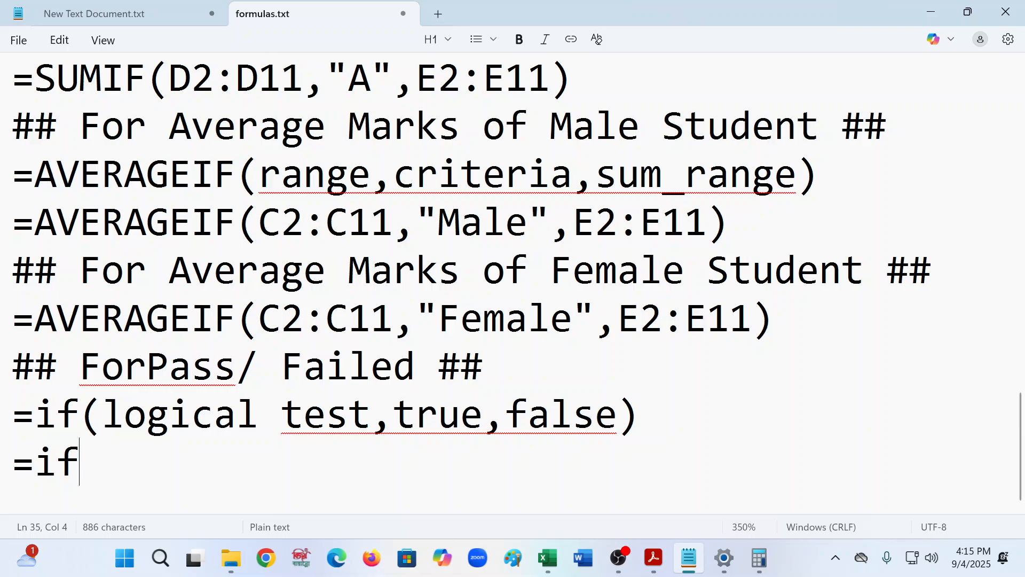
text(()
text(e2)
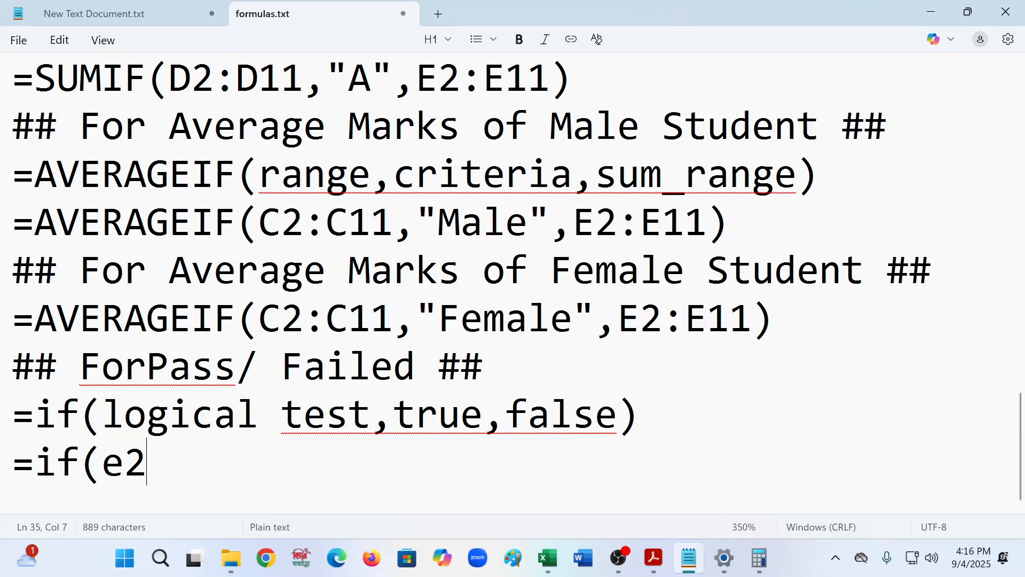
text(>=)
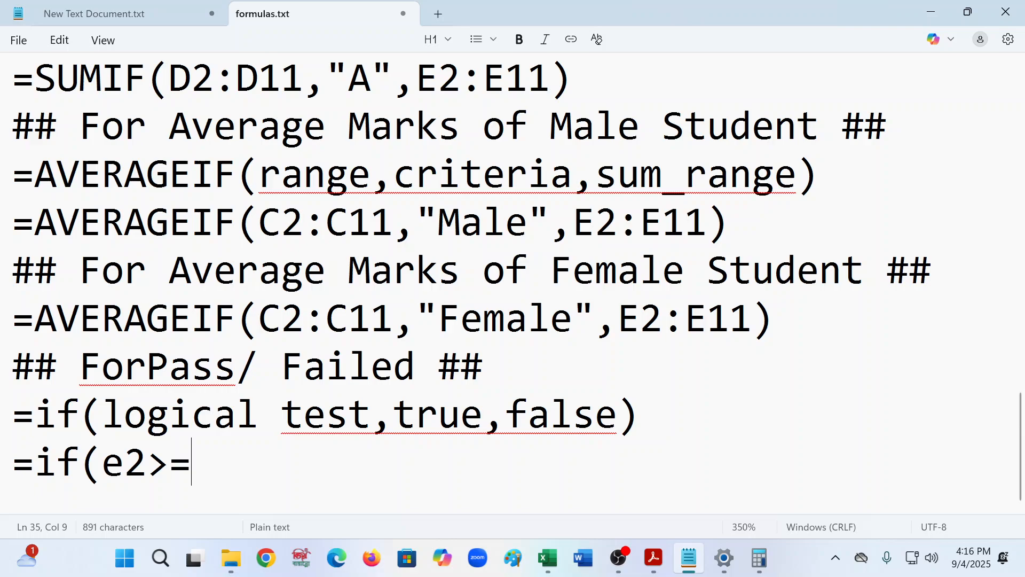
text(33)
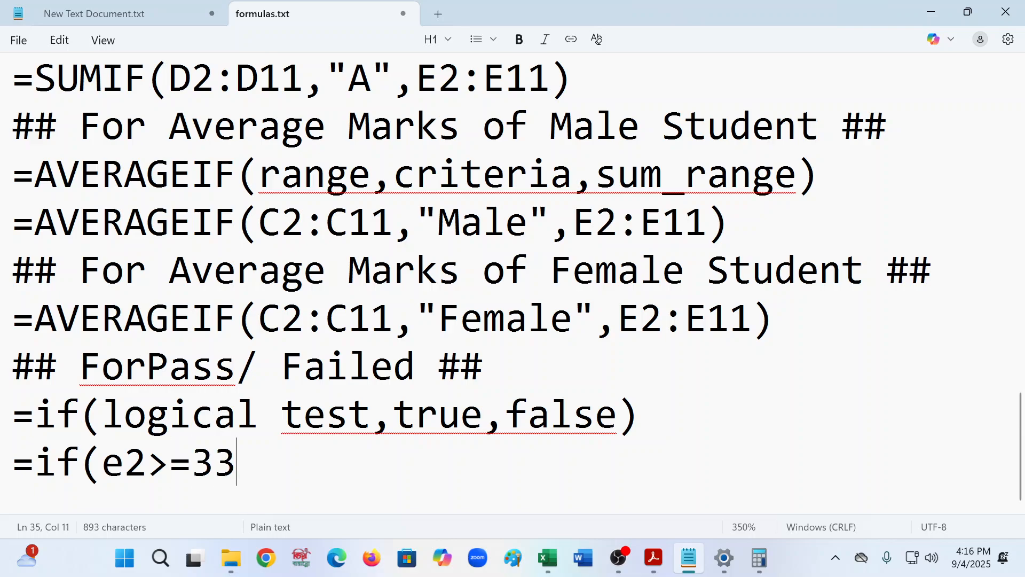
text(,)
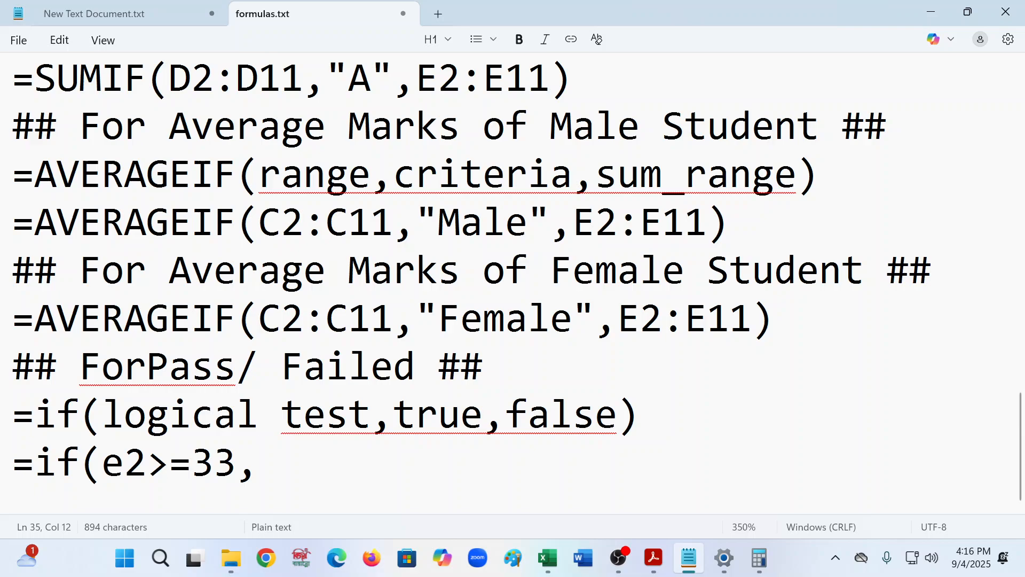
text(pass)
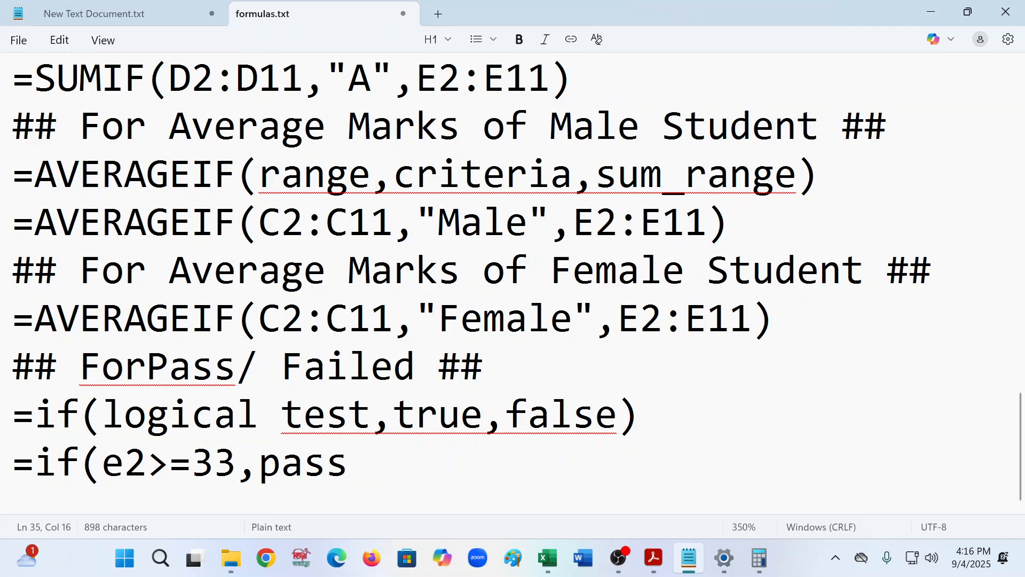
text(,fail))
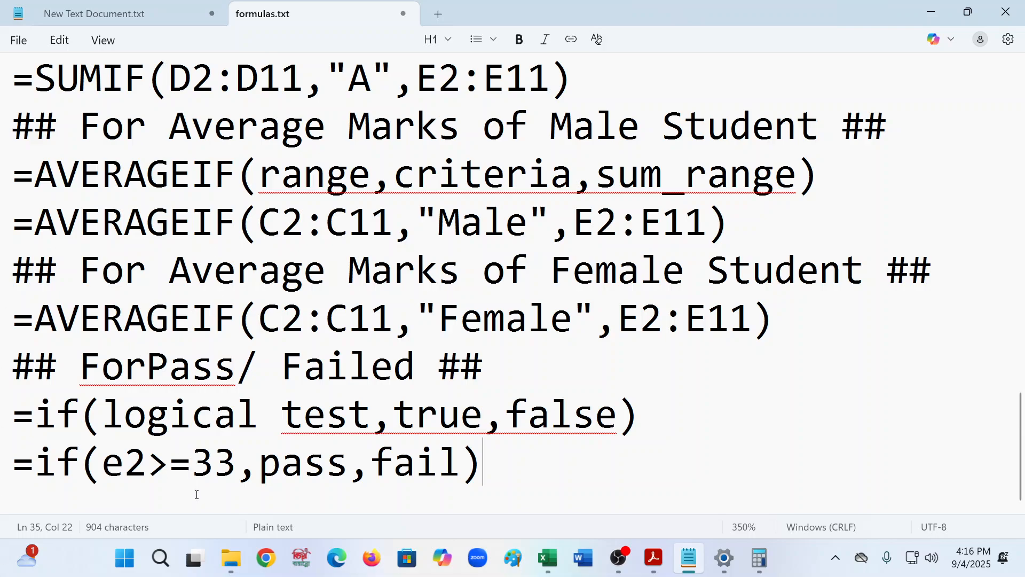
- Wrap pass and fail in double quotes in the example formula and select the finished formula line
drag(269, 464, 342, 469)
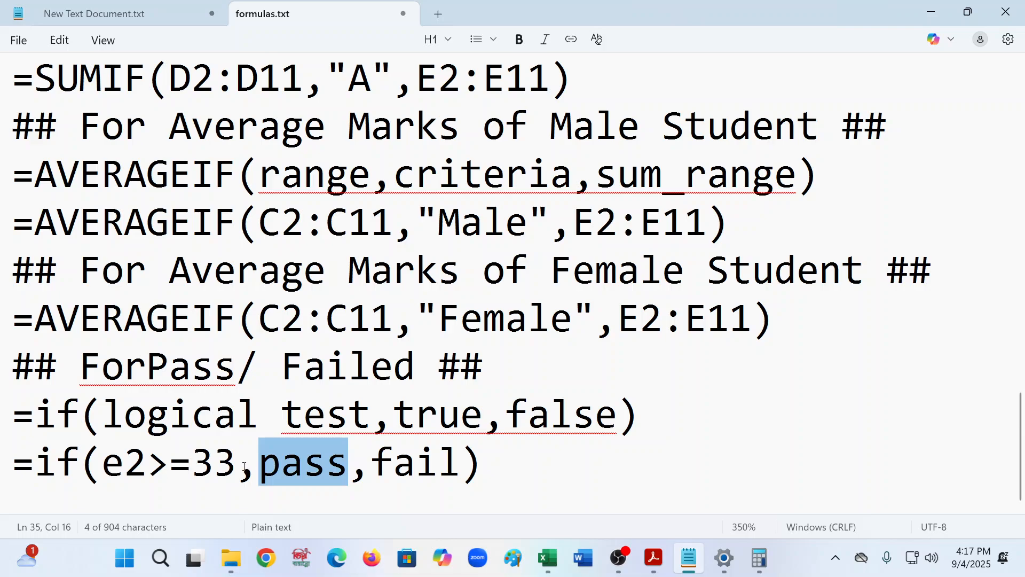
click(269, 475)
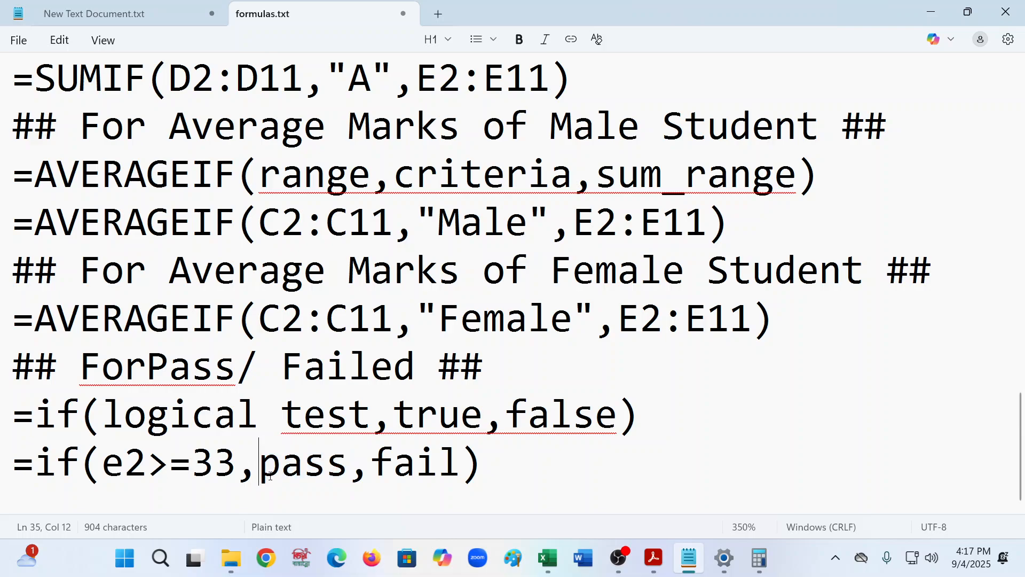
text("")
key(BackSpace)
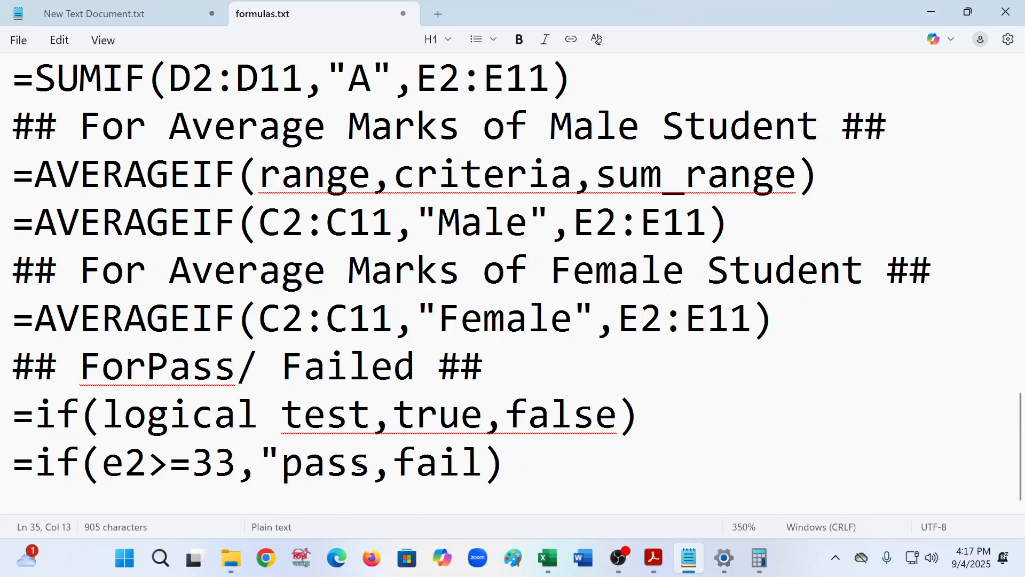
click(365, 465)
text(")
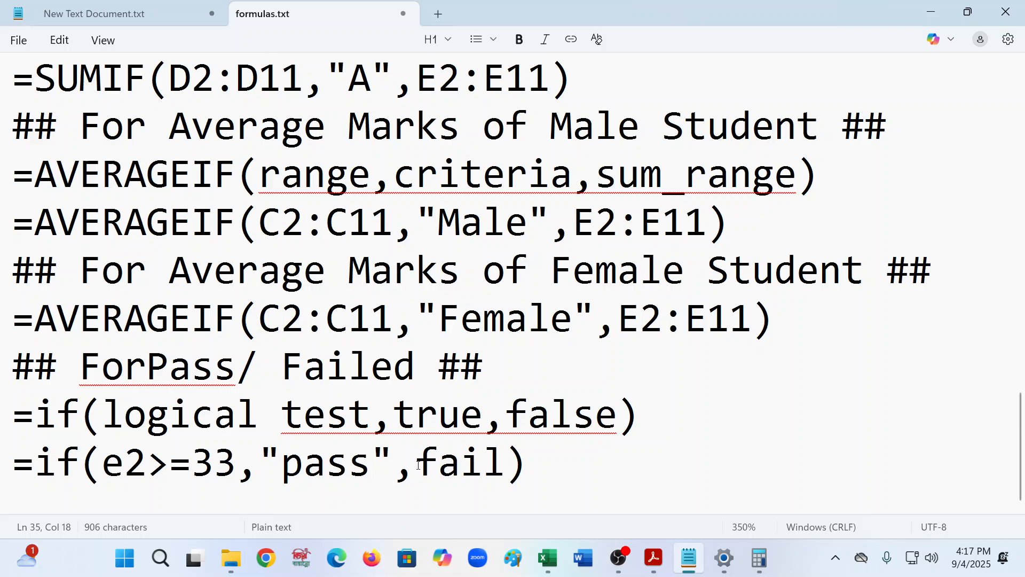
click(419, 465)
text(")
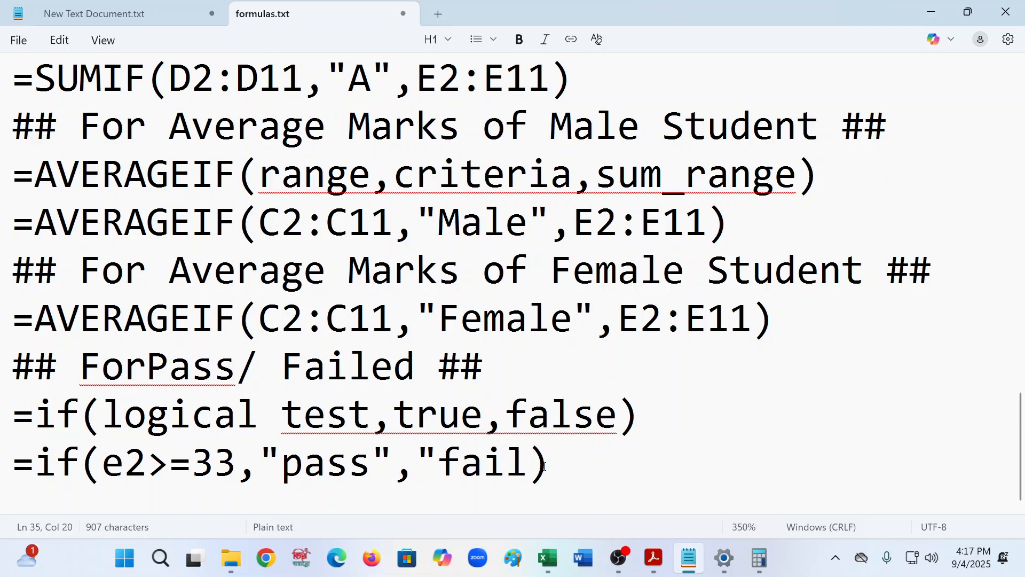
click(533, 465)
text(")
drag(592, 472, 2, 475)
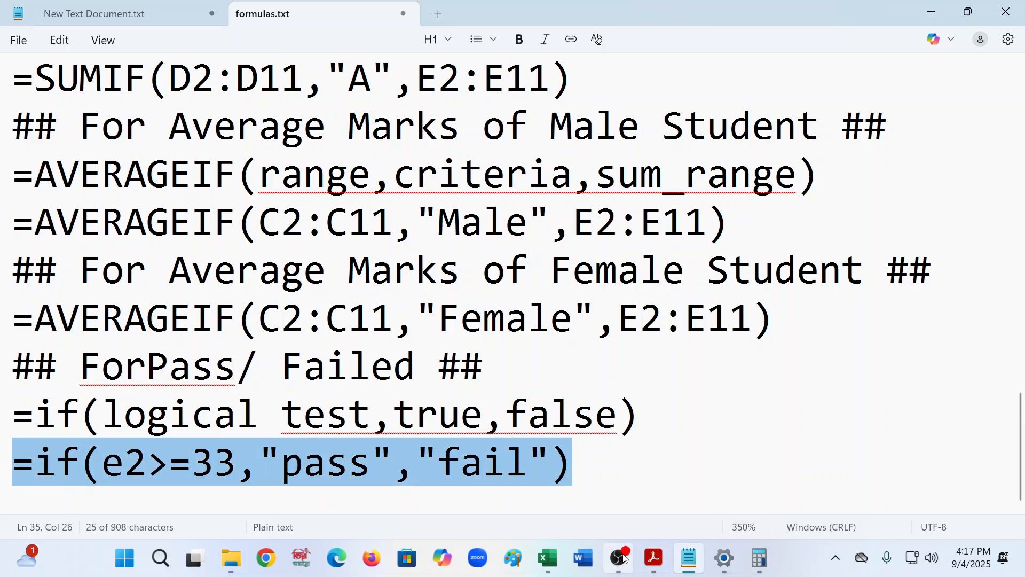
- Switch to the workbook and enter =if(E2>=33,pass,fail) in P2, picking E2 as the marks cell
click(550, 568)
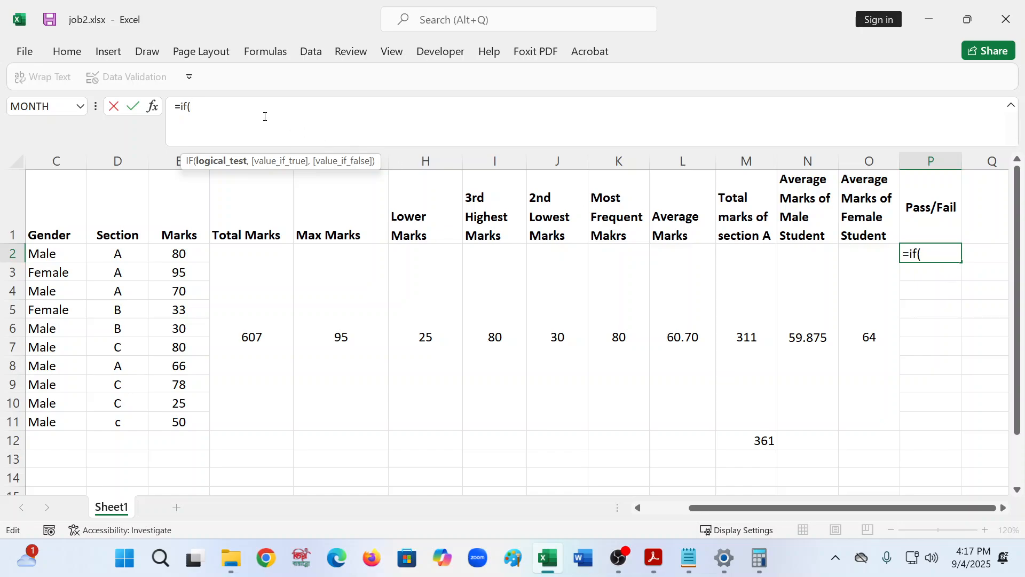
click(176, 254)
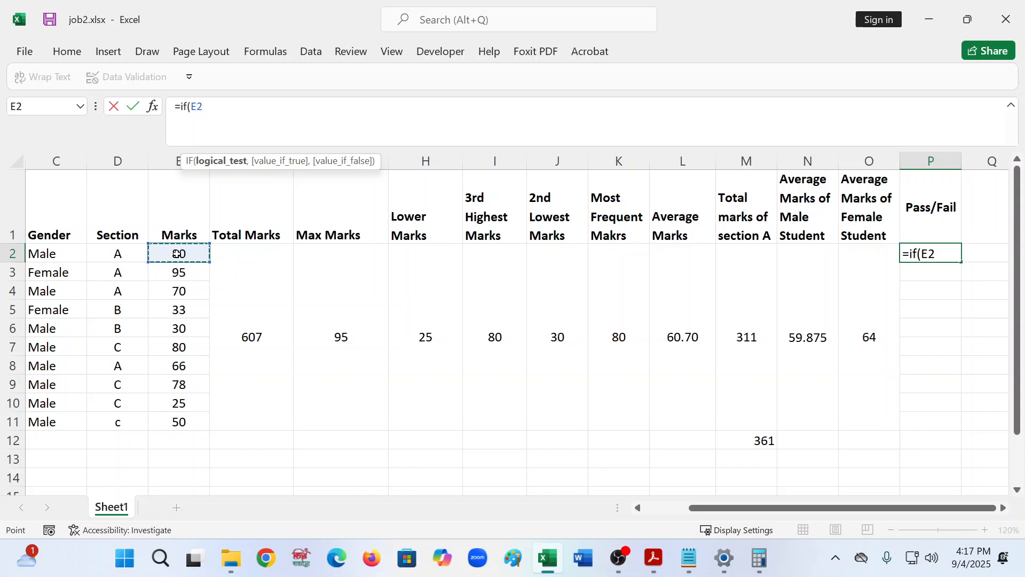
text(>=33)
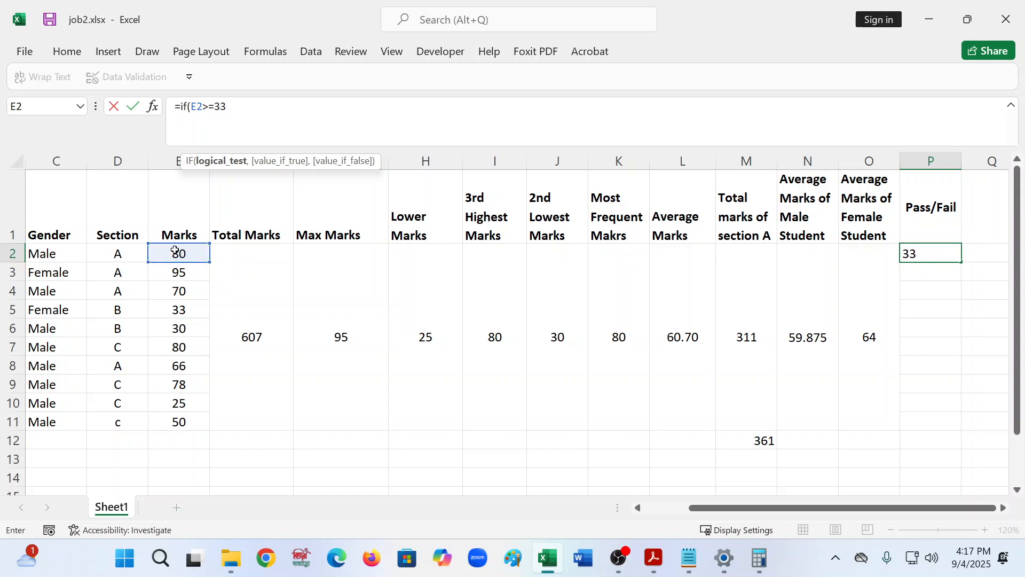
text(,pass)
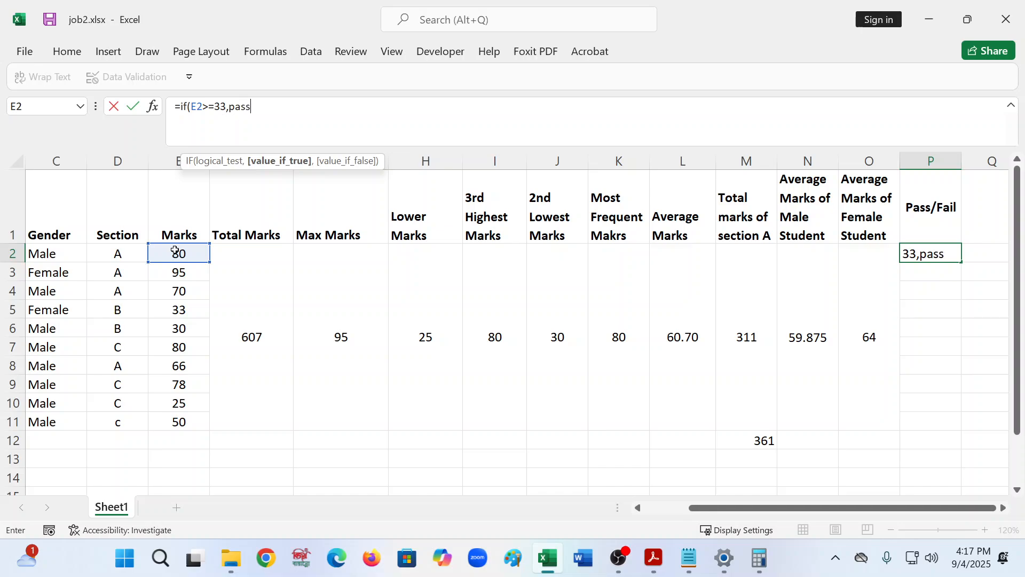
text(,fa)
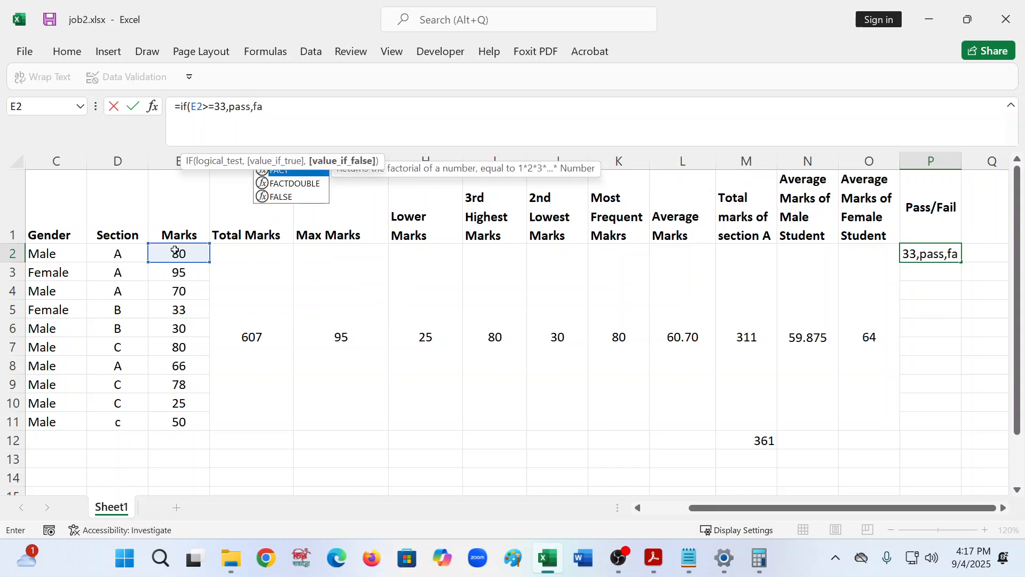
text(il))
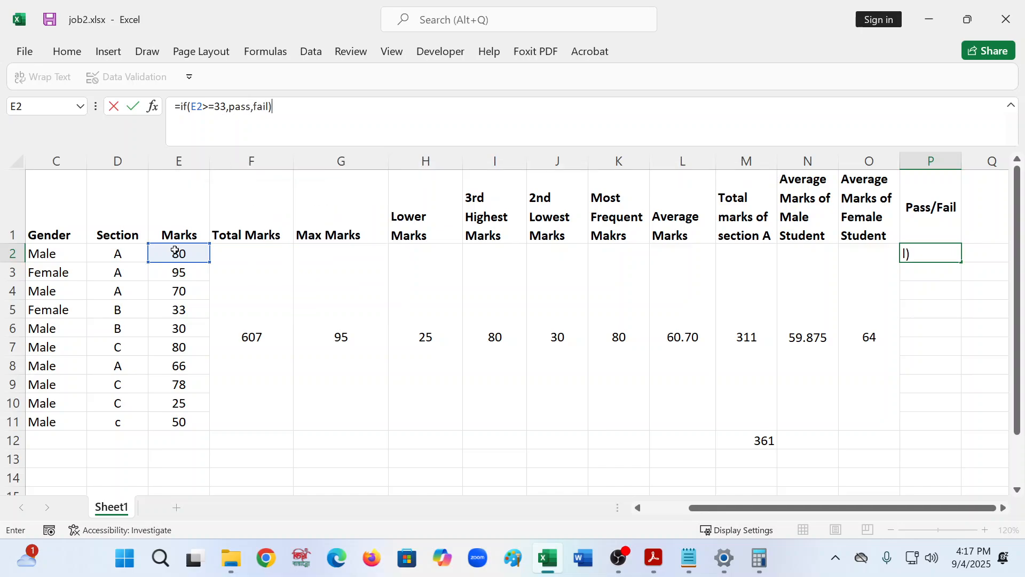
key(Return)
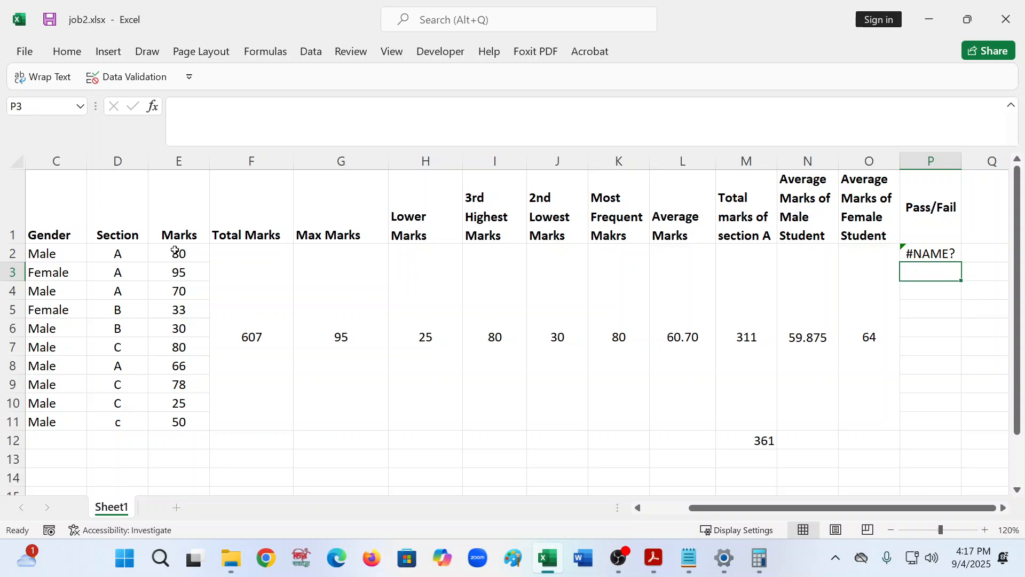
- Edit the formula in P2 to wrap pass and fail in double quotes, giving =IF(E2>=33,"pass","fail")
click(949, 253)
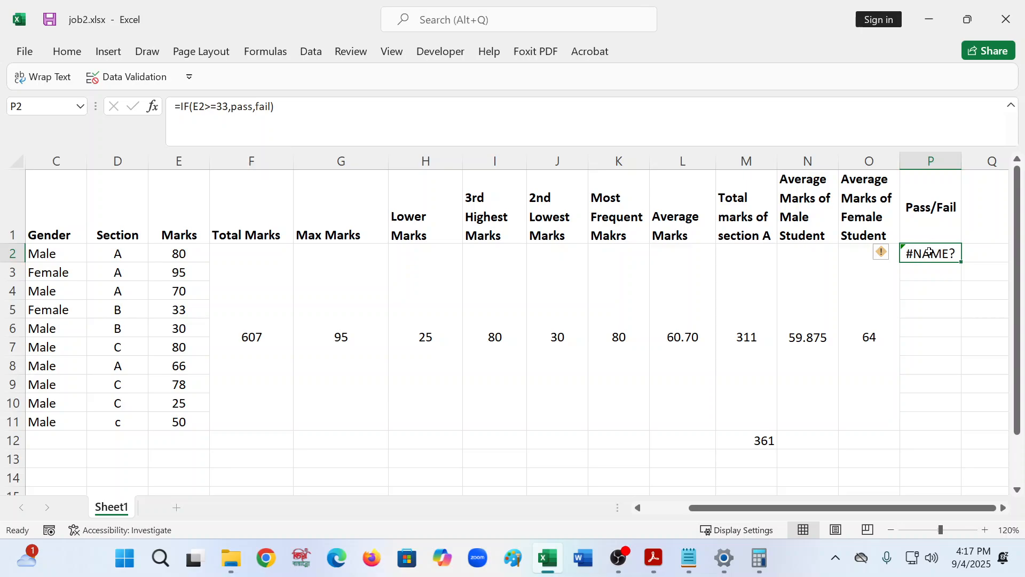
click(232, 110)
drag(232, 110, 253, 110)
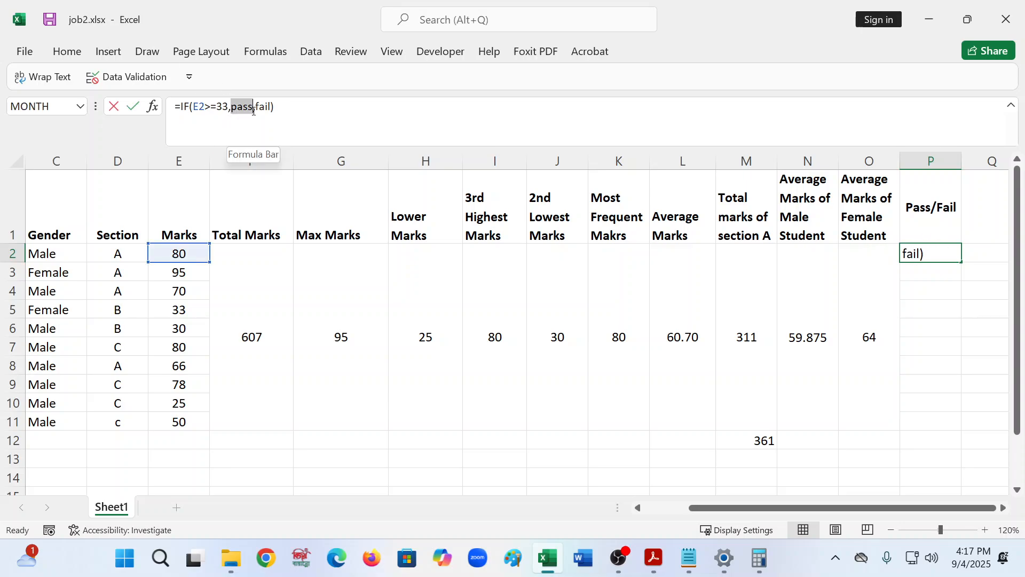
click(231, 110)
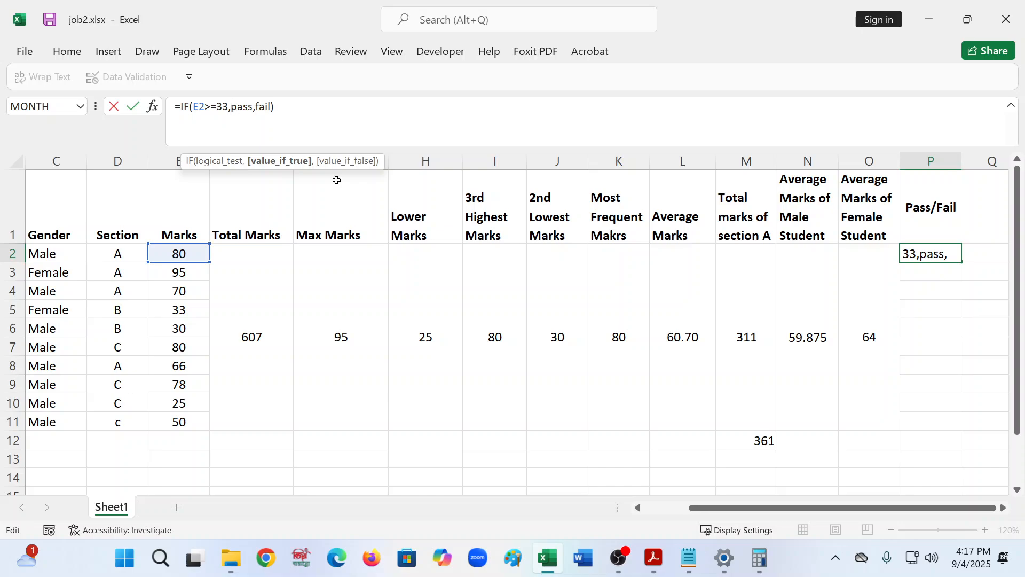
text(")
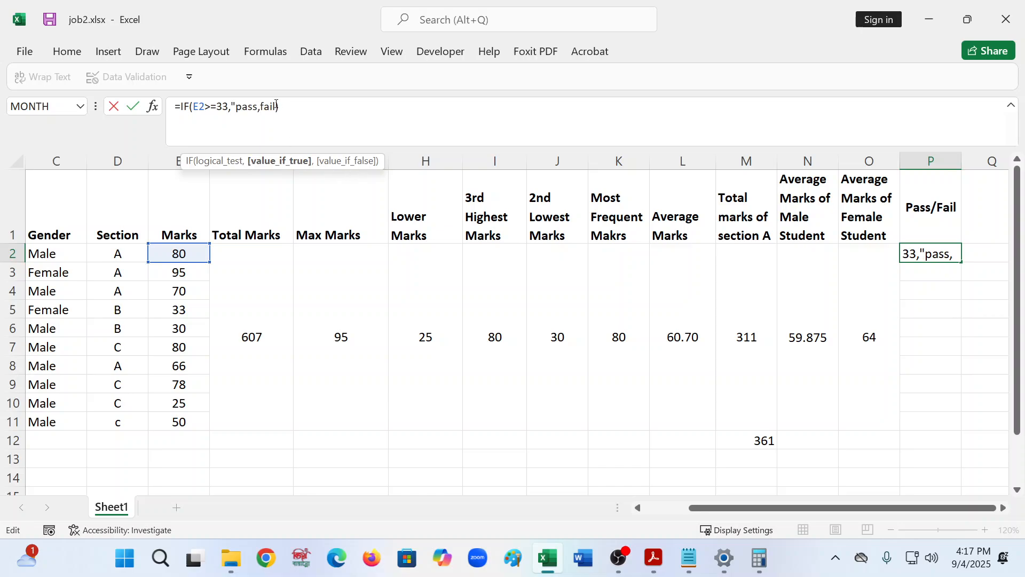
key(Right)
key(Right)
key(Right)
key(Right)
text(")
click(266, 108)
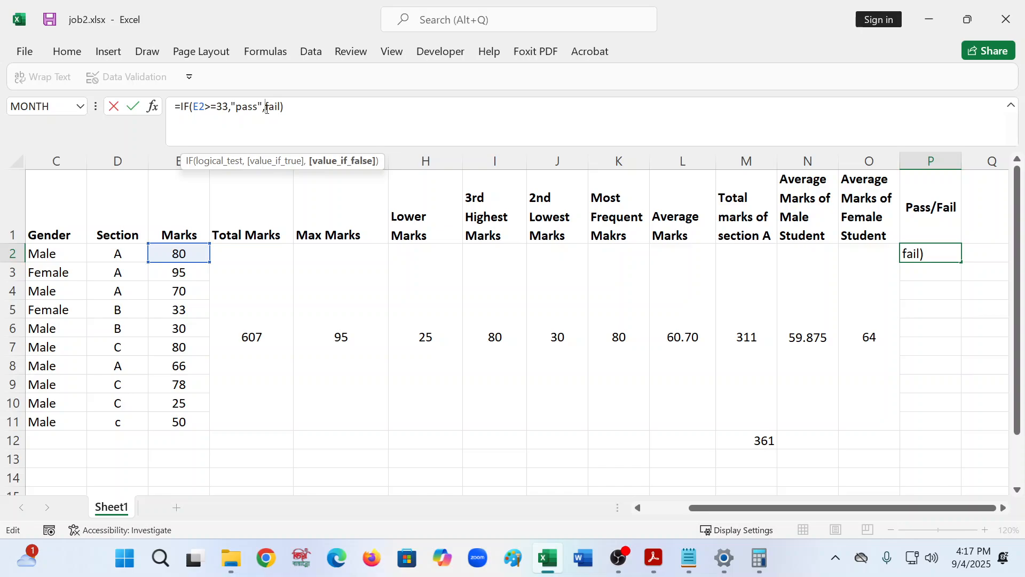
text(")
click(287, 109)
text(")
click(338, 110)
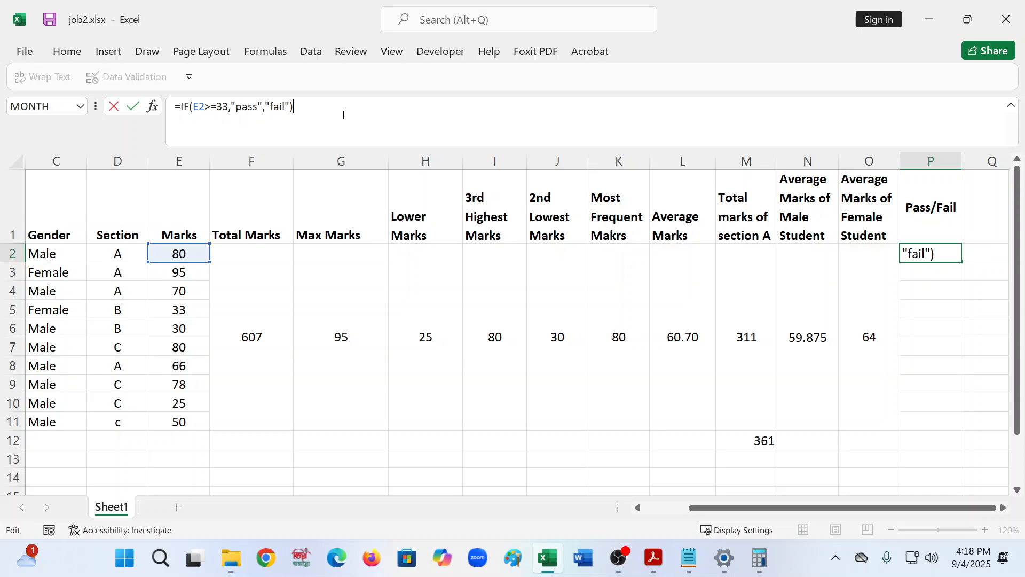
key(Return)
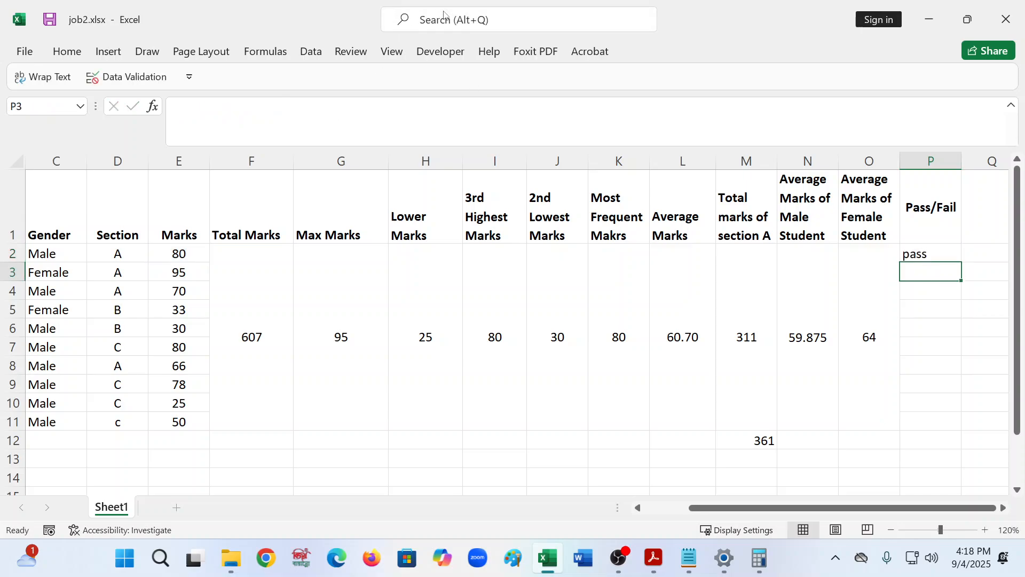
- Fill the Pass/Fail formula from P2 down through P11 for all students
click(954, 253)
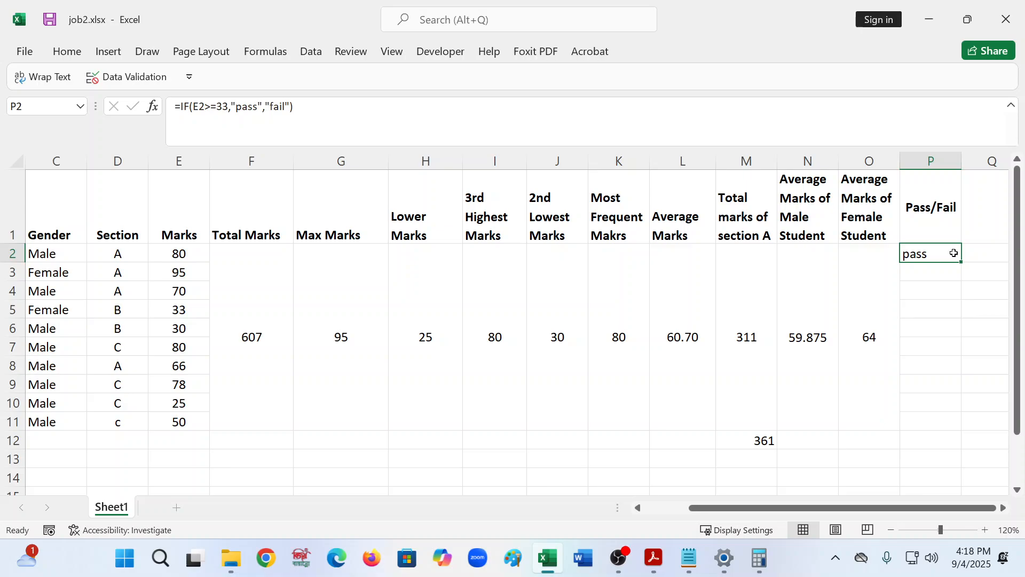
click(926, 269)
click(927, 255)
drag(964, 263, 954, 429)
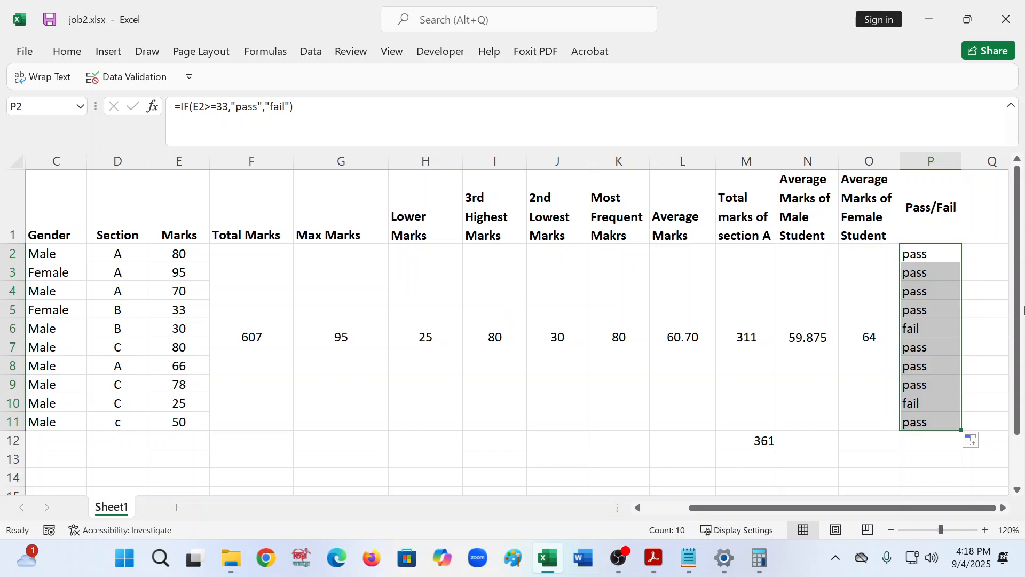
click(949, 302)
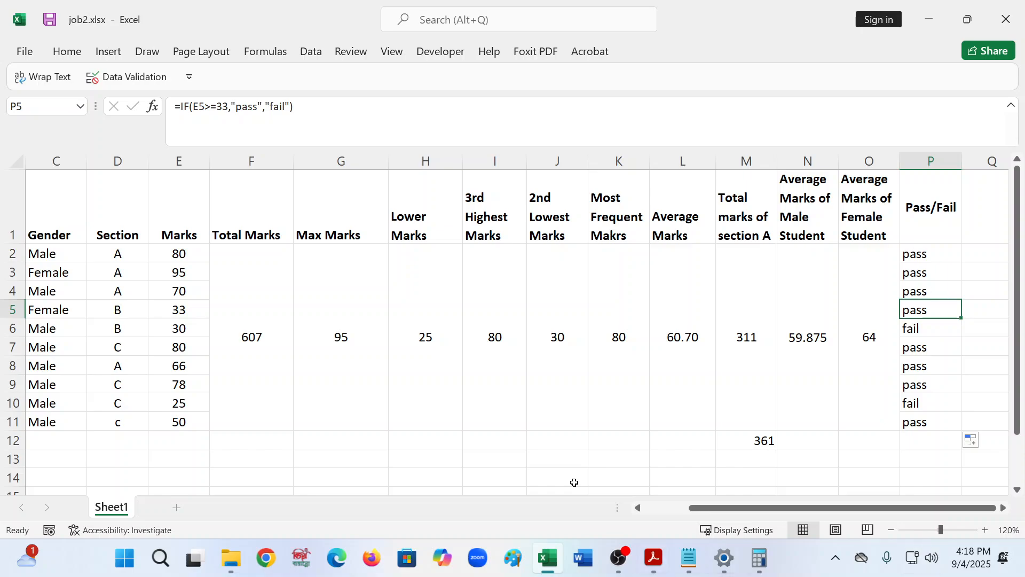
- Review the formula notes and the exercise PDF's colour requirements for the Passed/Failed field
click(688, 555)
scroll(651, 480, up, 1)
click(625, 451)
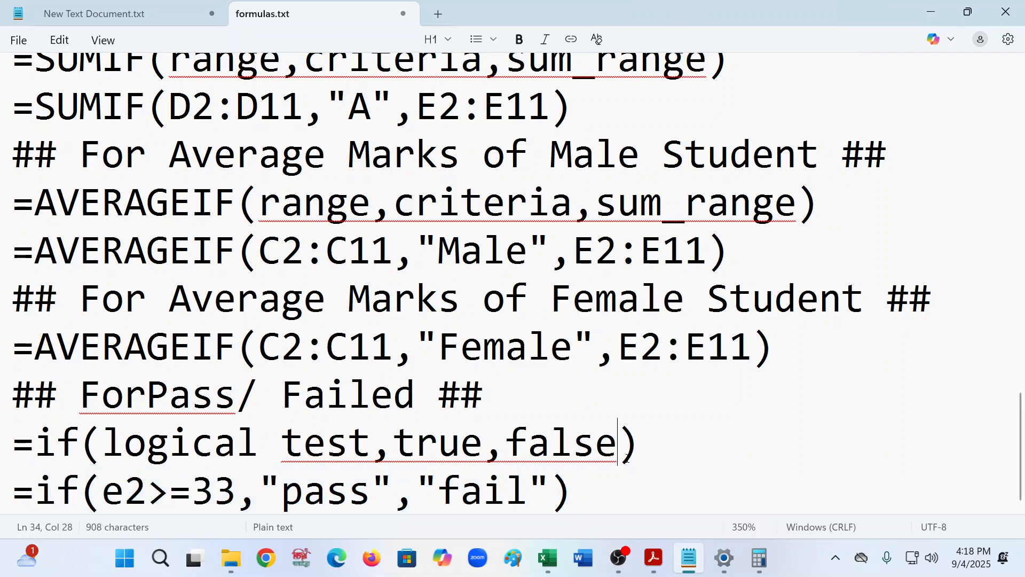
click(931, 14)
click(950, 254)
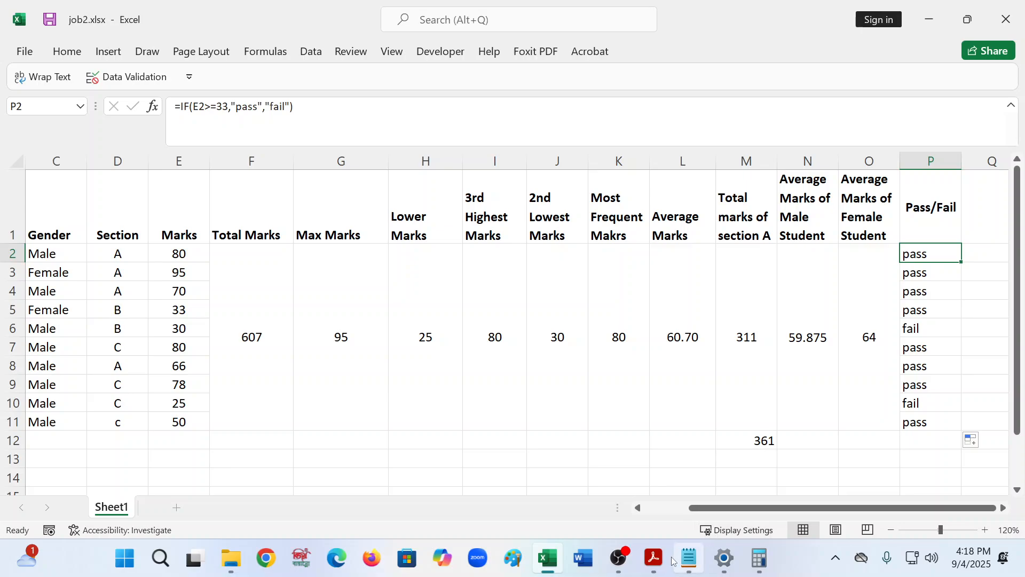
click(654, 558)
scroll(488, 437, down, 3)
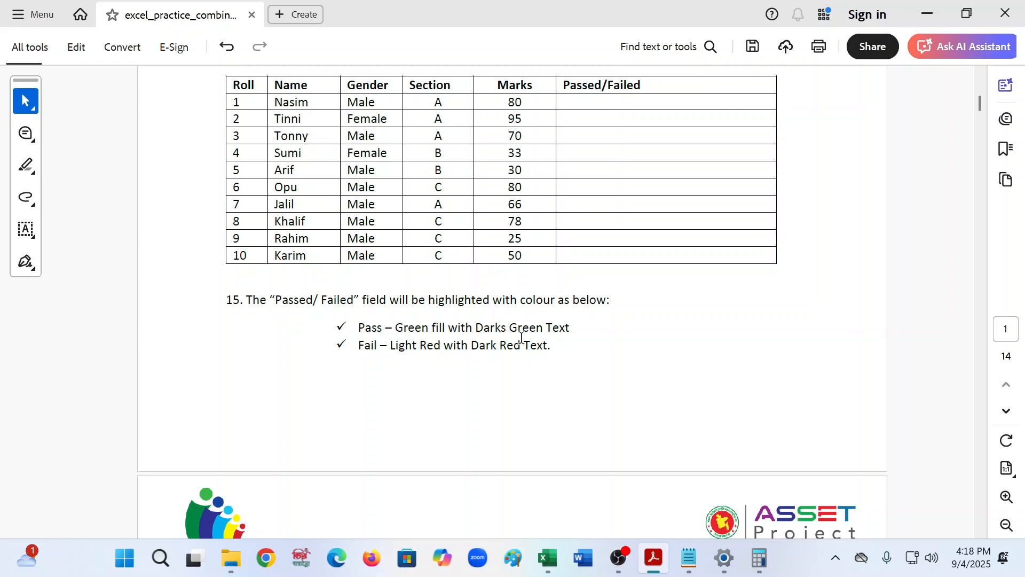
click(921, 15)
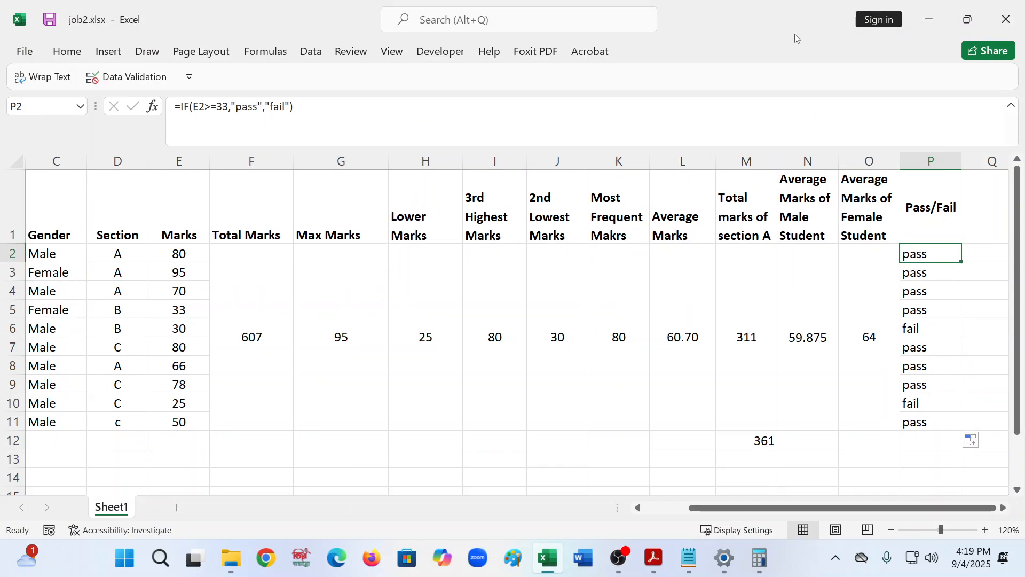
scroll(876, 284, down, 2)
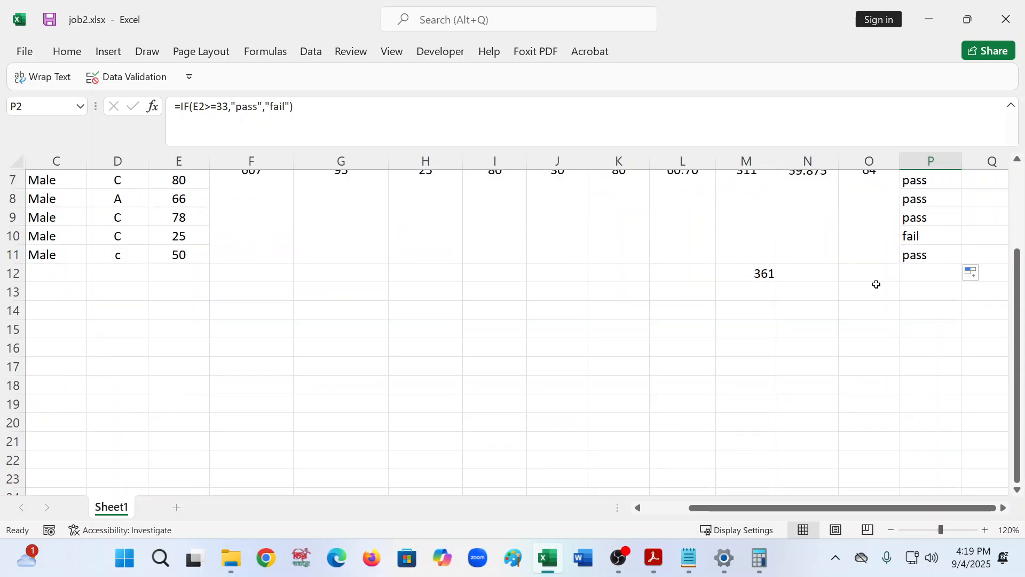
scroll(877, 283, up, 2)
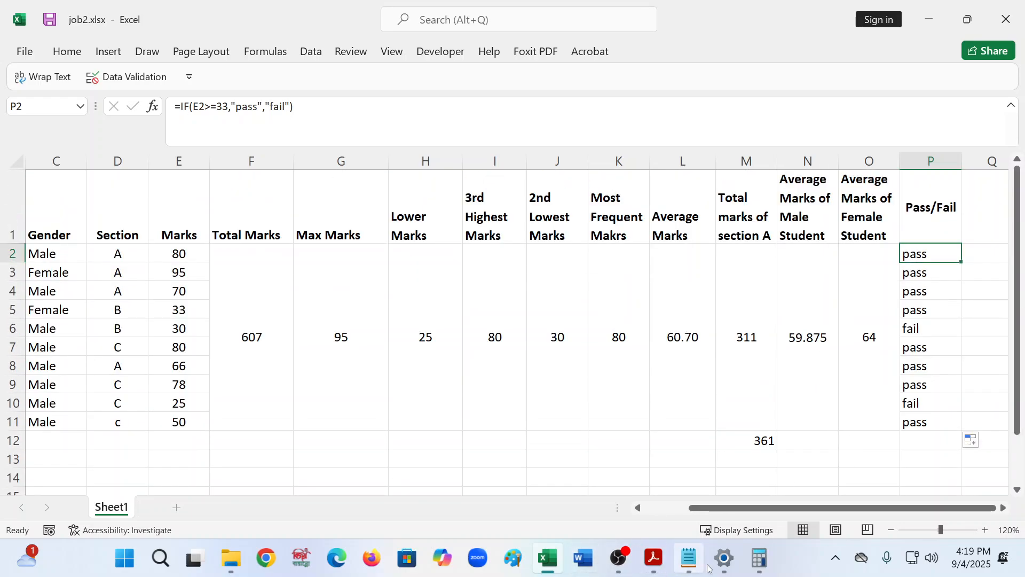
- Switch to formulas.txt and add a heading line "## to highlight pass /fail" under the IF example
click(689, 558)
click(580, 491)
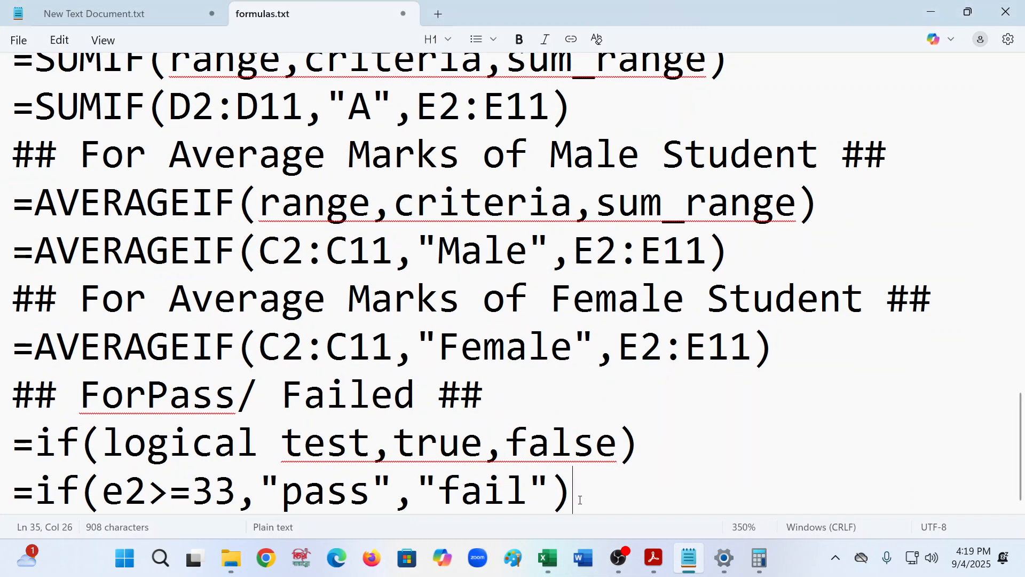
key(Return)
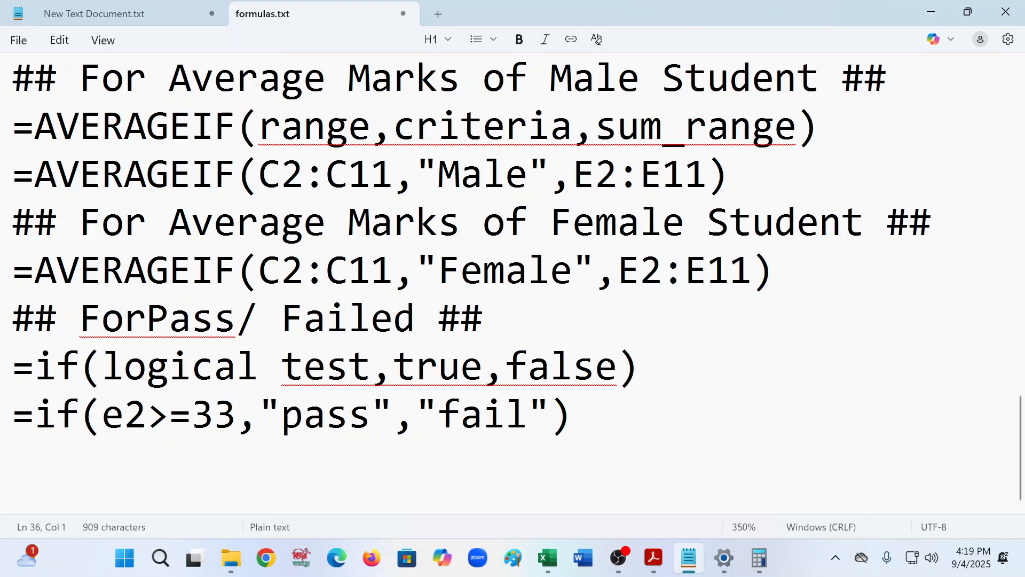
text(## t)
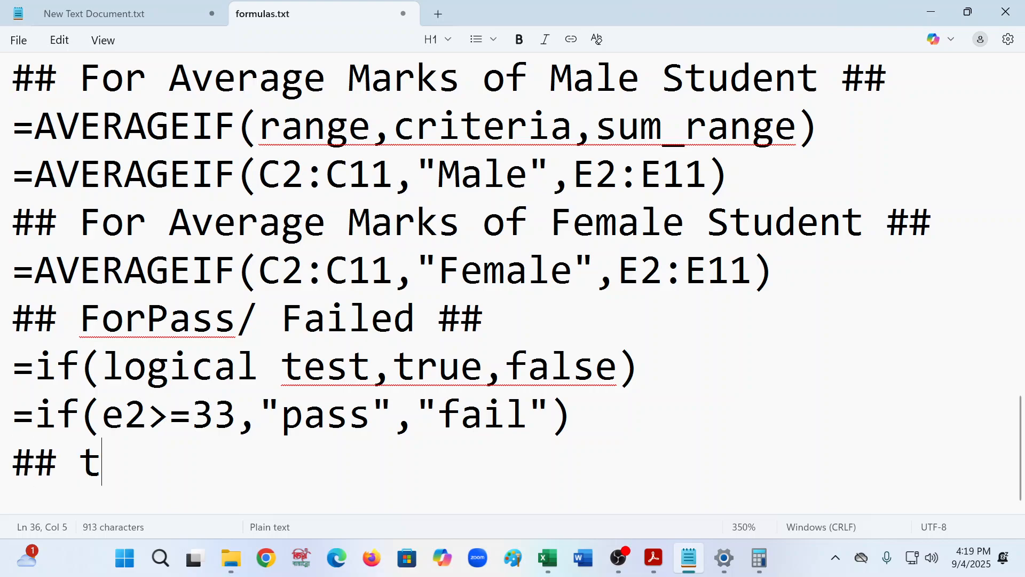
text(o h)
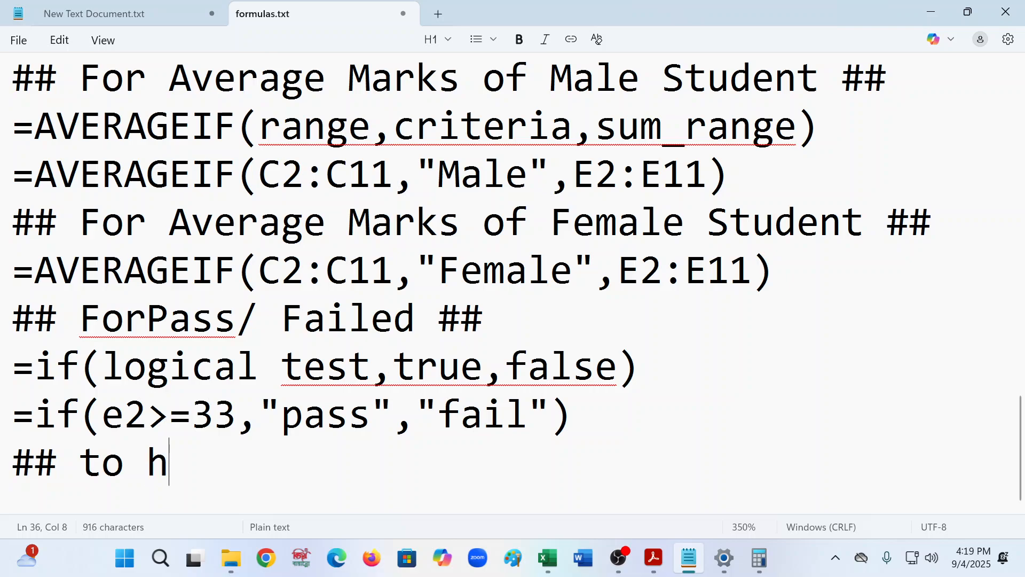
text(ighli)
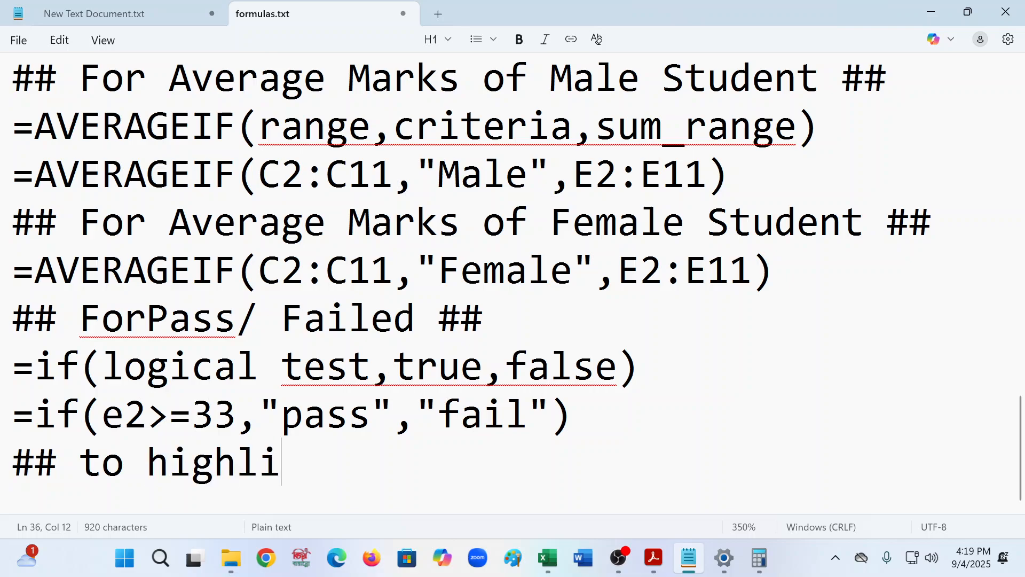
text(ght p)
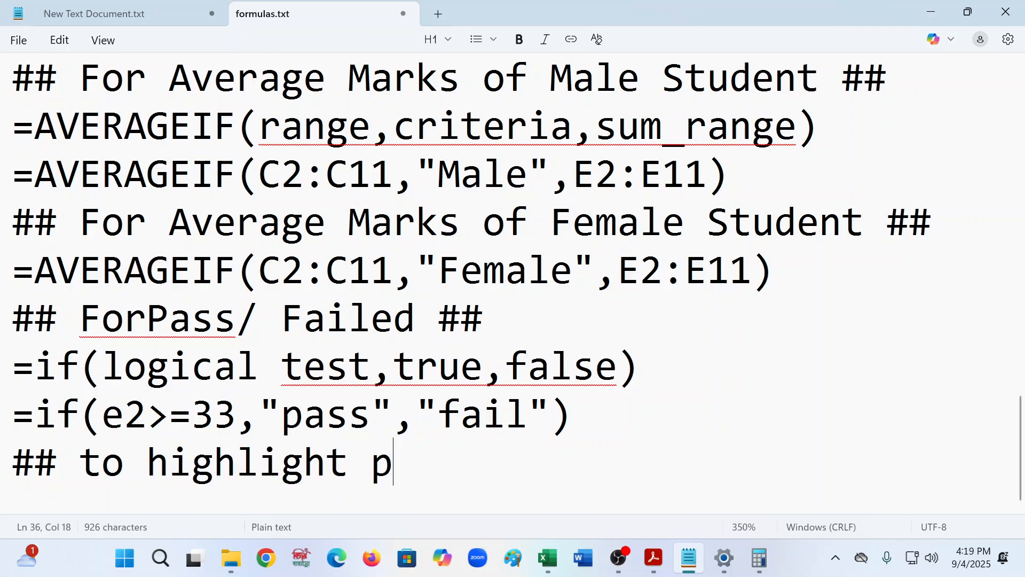
text(ass /fail)
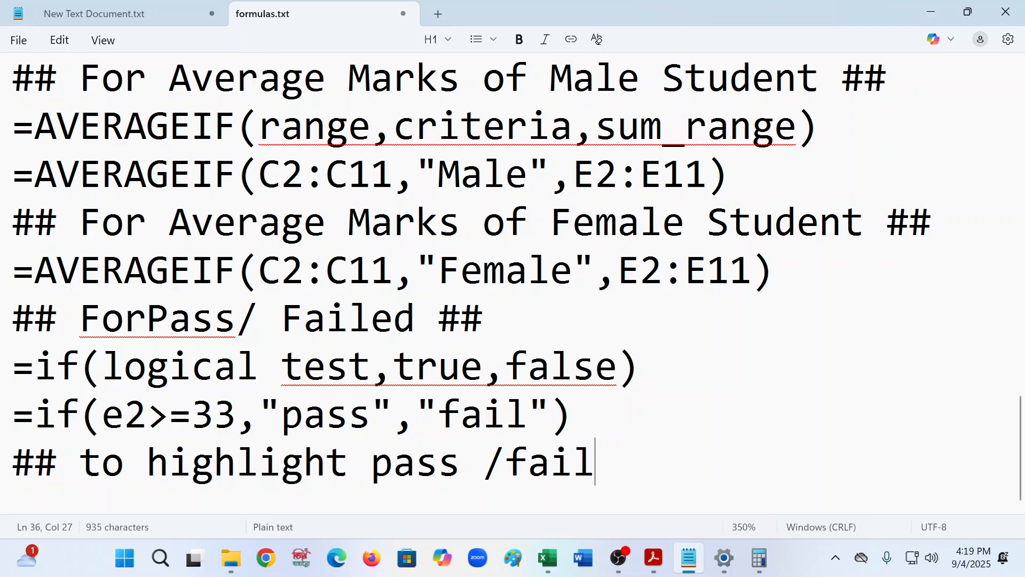
key(Return)
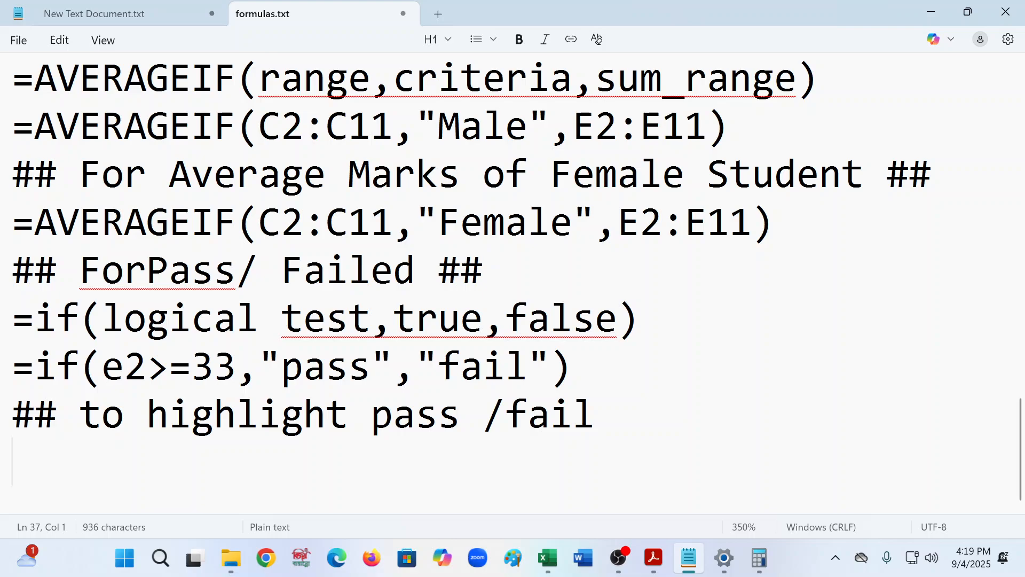
- Append ": We will use conditional formatting" to the highlight heading line in the notes
click(620, 423)
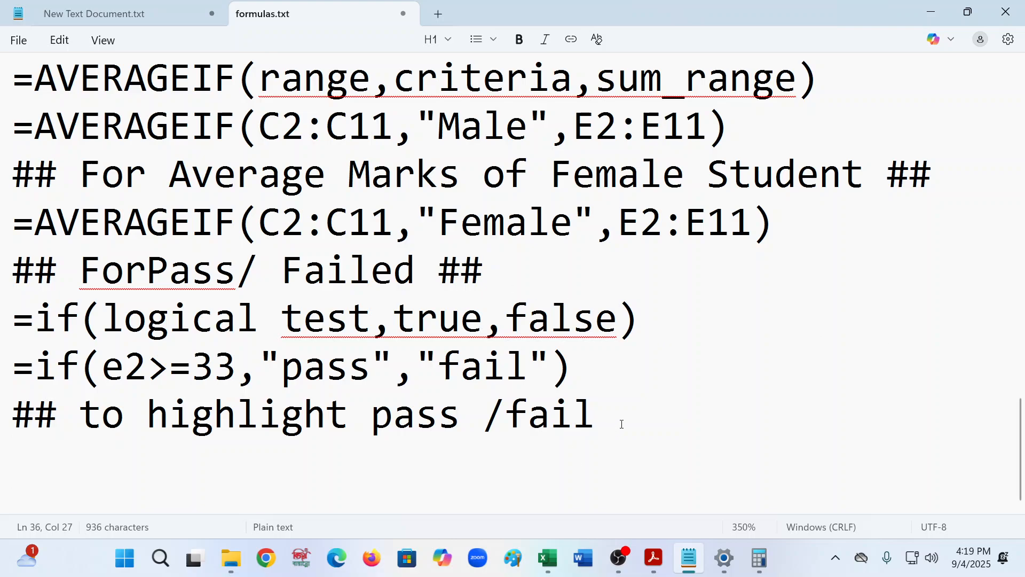
text(: We )
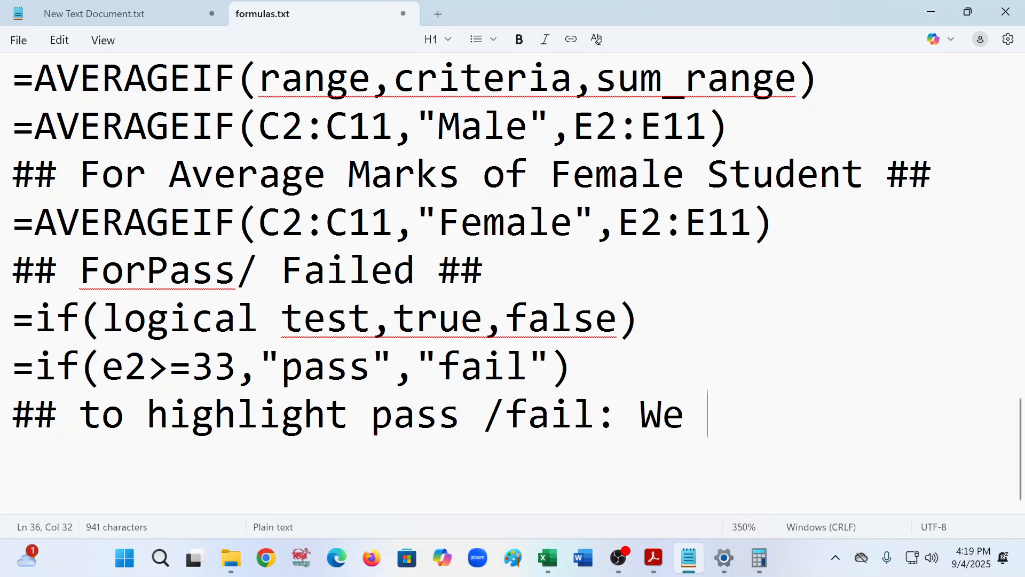
text(will )
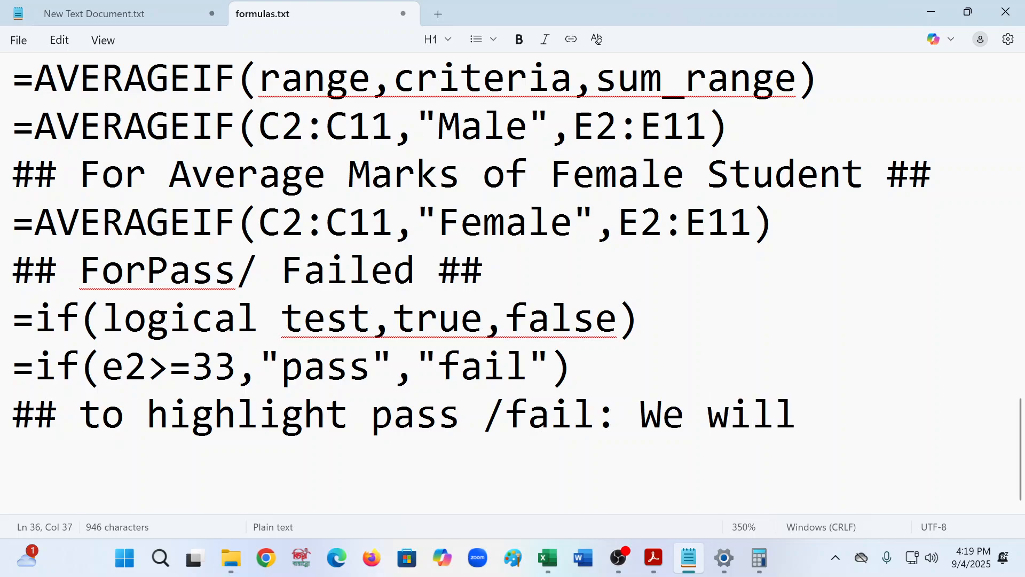
text(use con)
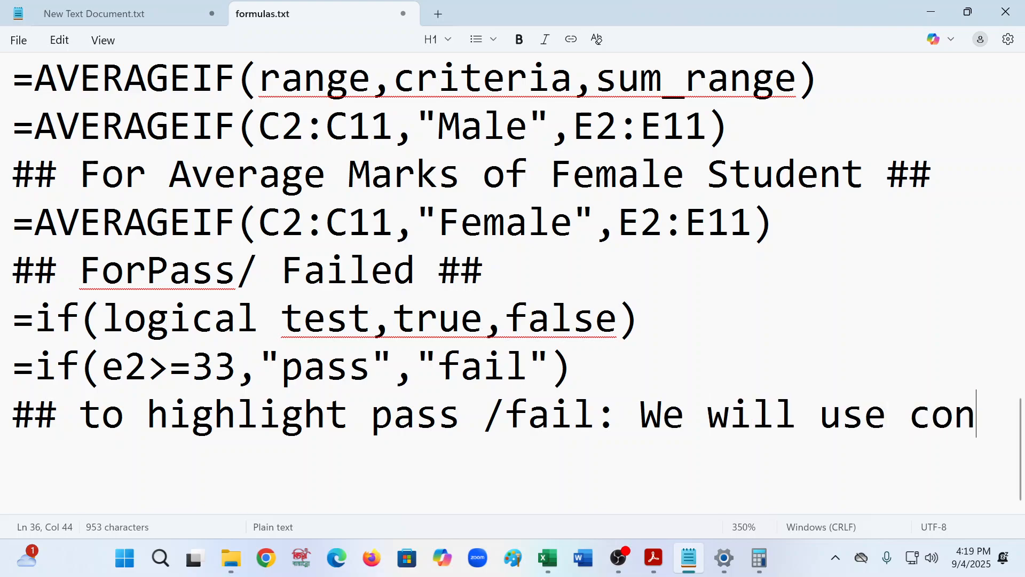
text(ditional )
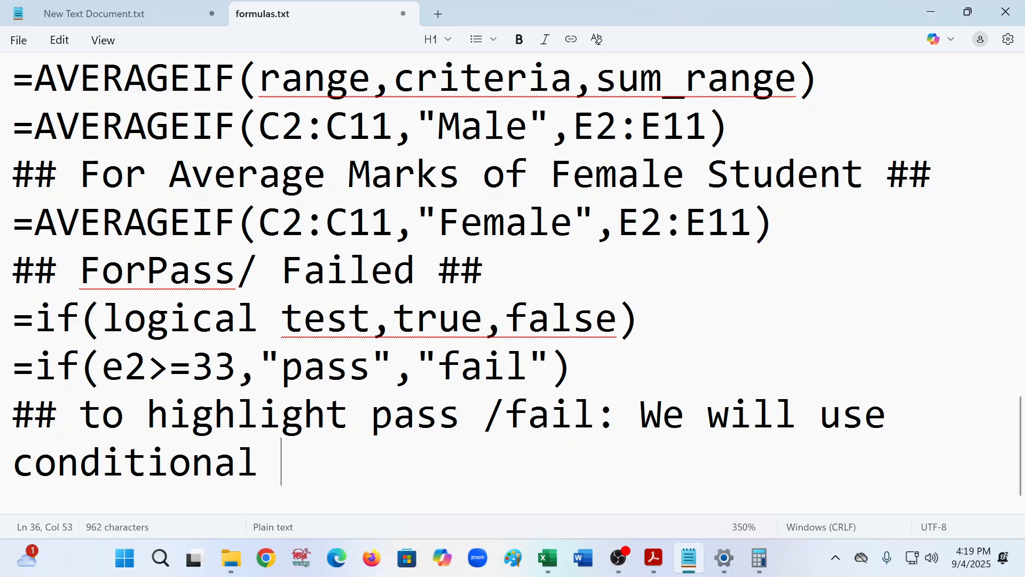
text(formatii)
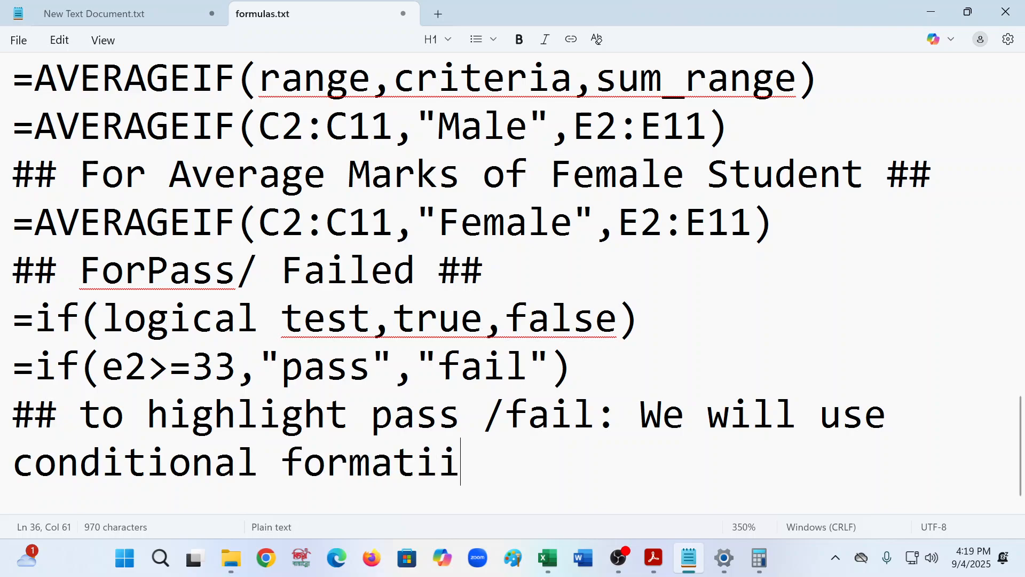
key(BackSpace)
key(BackSpace)
text(ting)
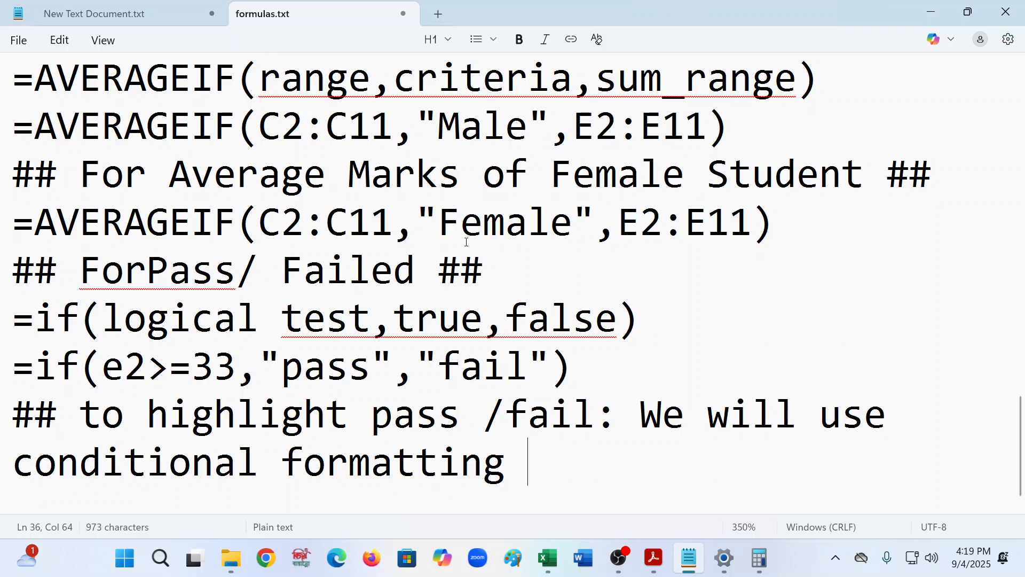
key(Return)
- Return to the marks sheet and add a Text That Contains rule formatting "pass" with Green Fill with Dark Green Text in P2
click(936, 15)
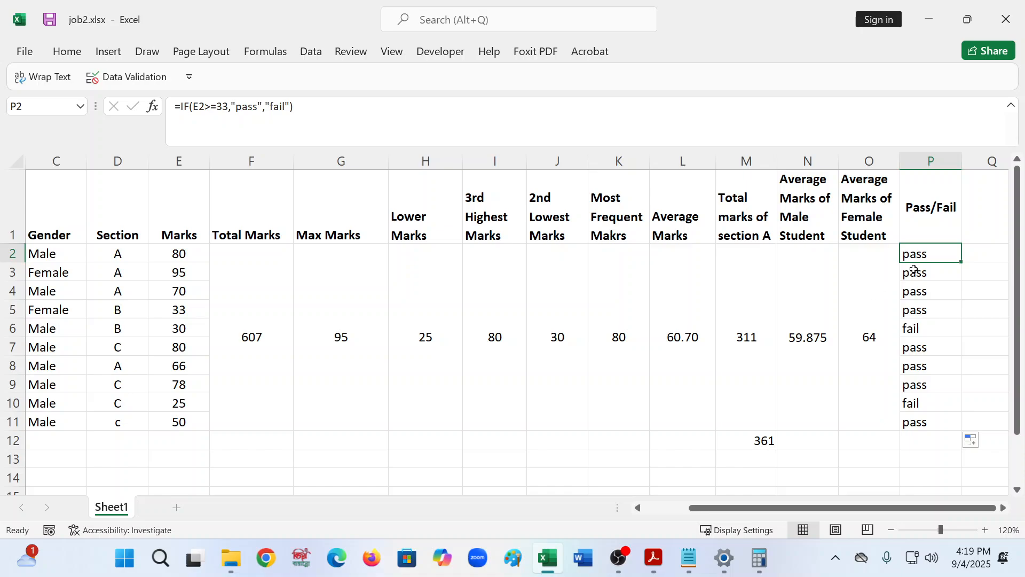
click(941, 301)
click(921, 254)
click(995, 322)
click(933, 252)
click(68, 52)
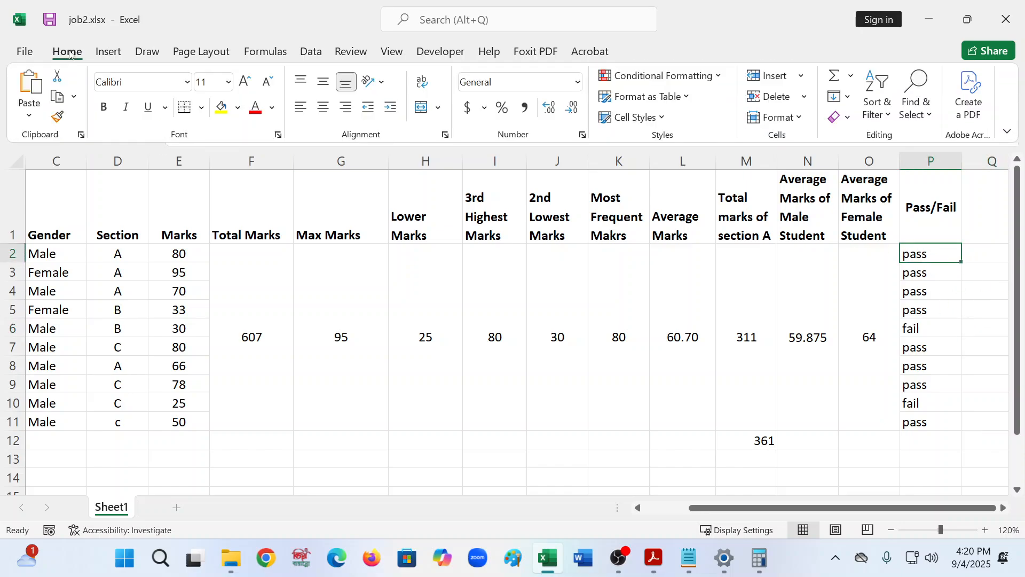
click(708, 81)
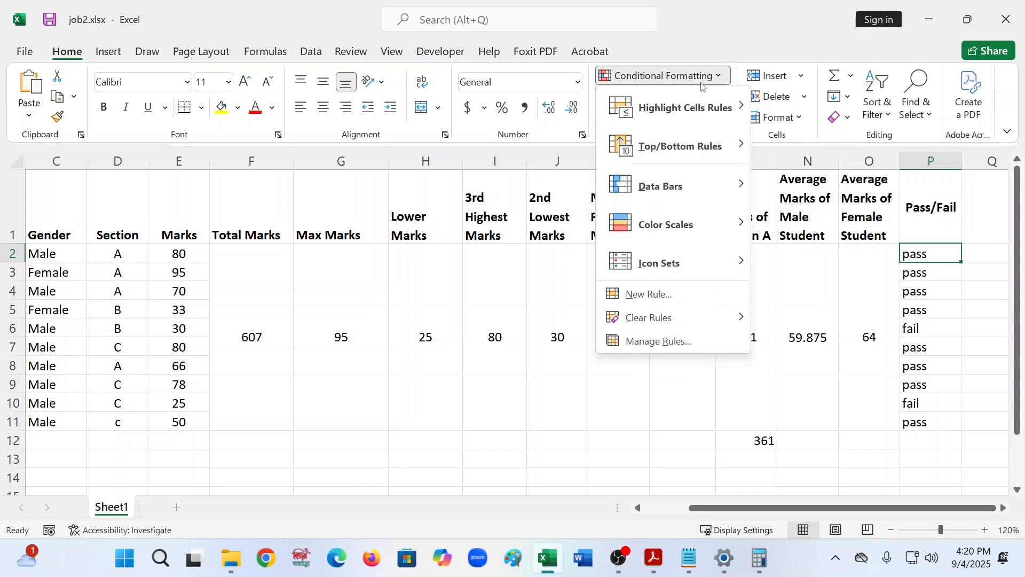
mouse_move(674, 109)
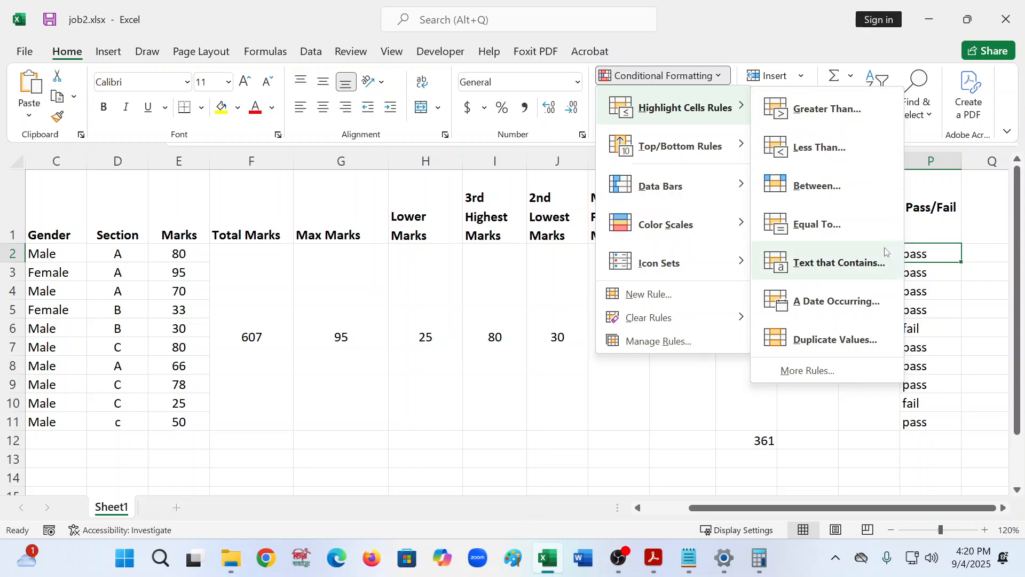
click(844, 270)
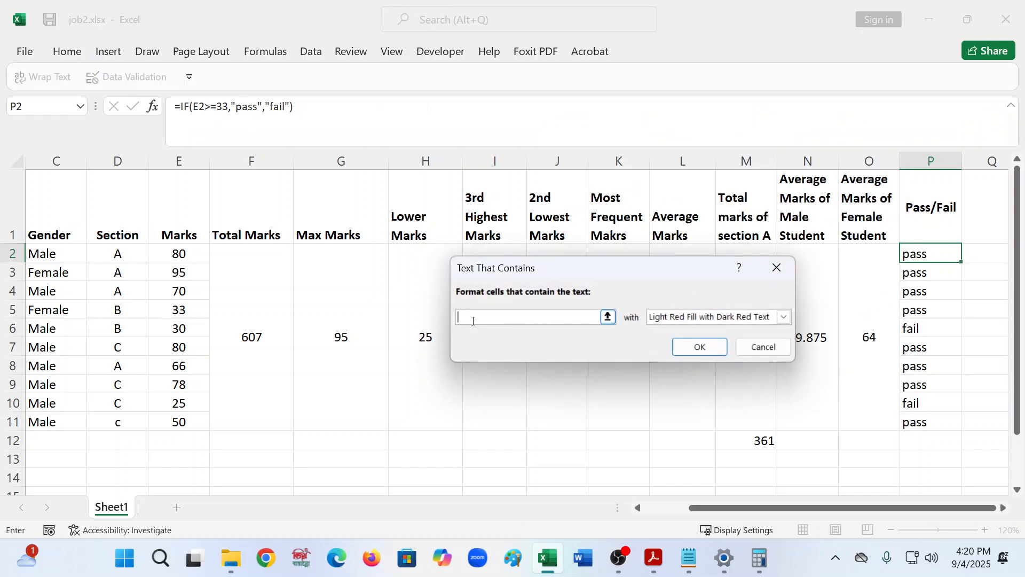
text(pass)
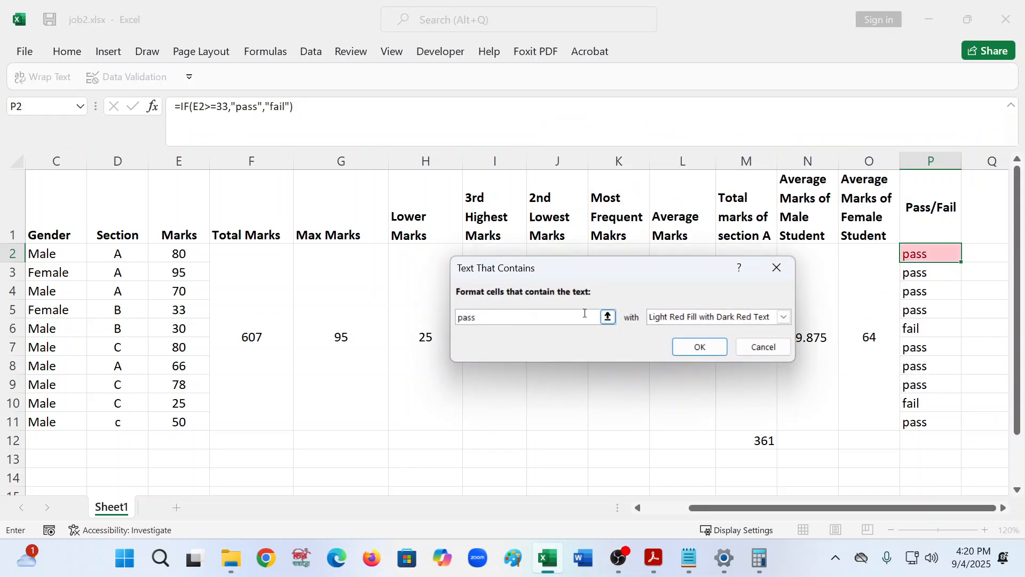
click(688, 319)
click(694, 352)
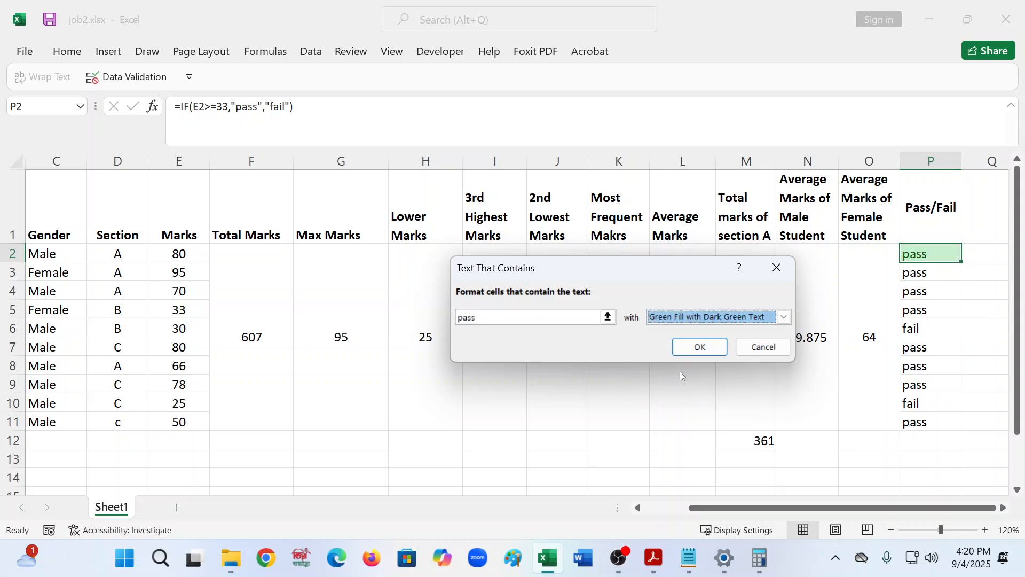
click(697, 348)
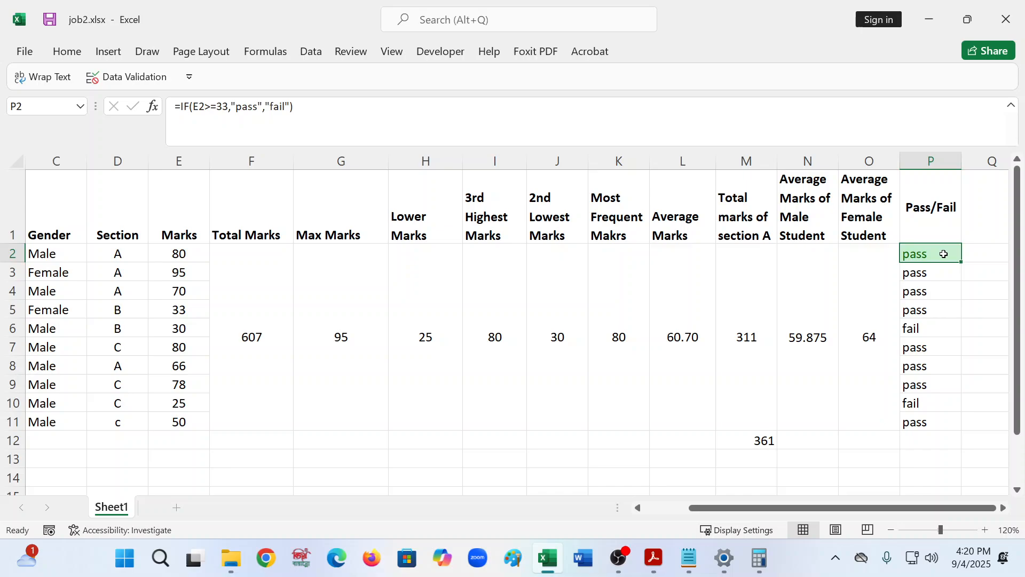
- Add a second Text That Contains rule formatting "Fail" with Light Red Fill with Dark Red Text
click(63, 52)
click(662, 75)
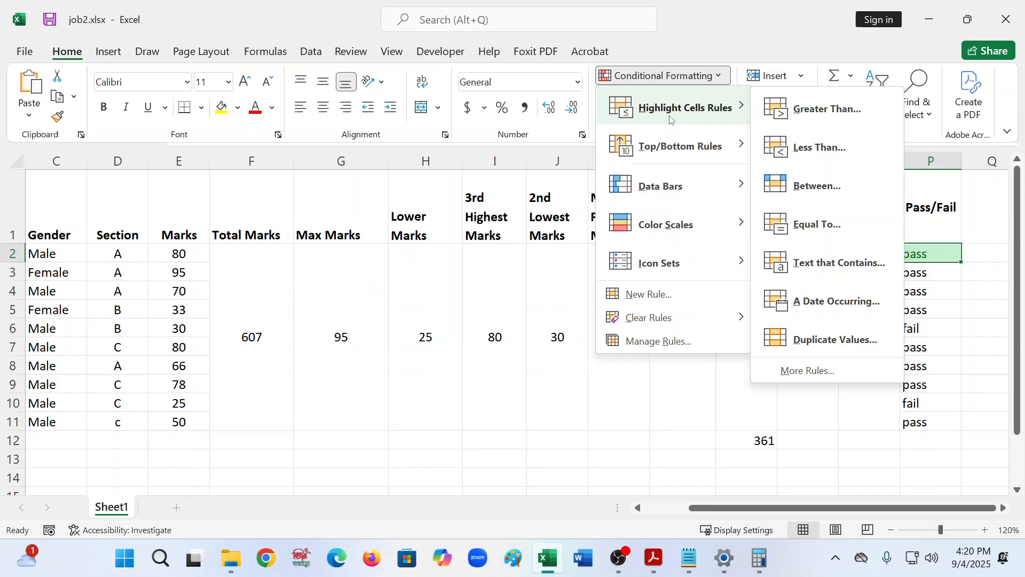
click(850, 263)
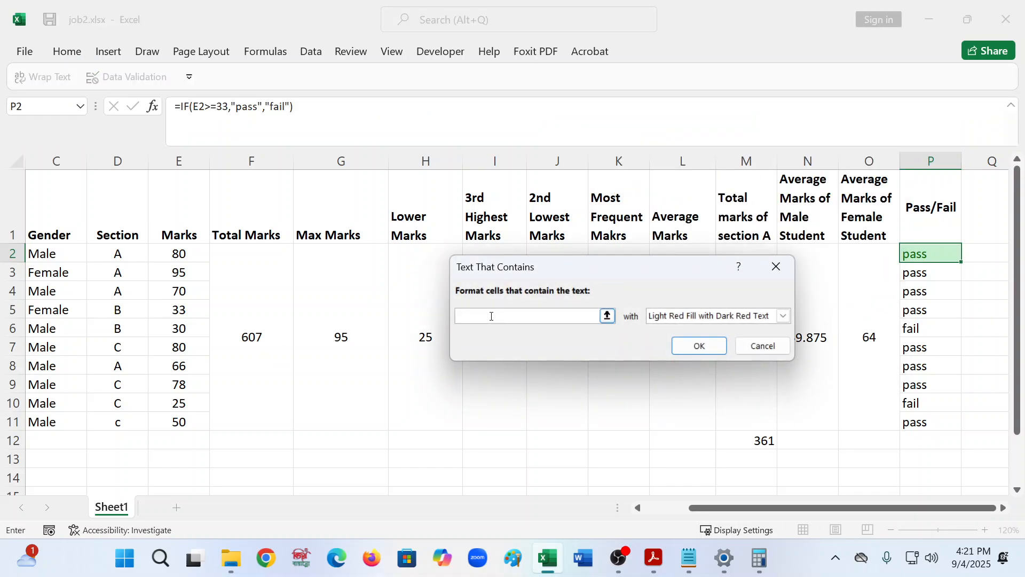
text(Fail)
click(785, 316)
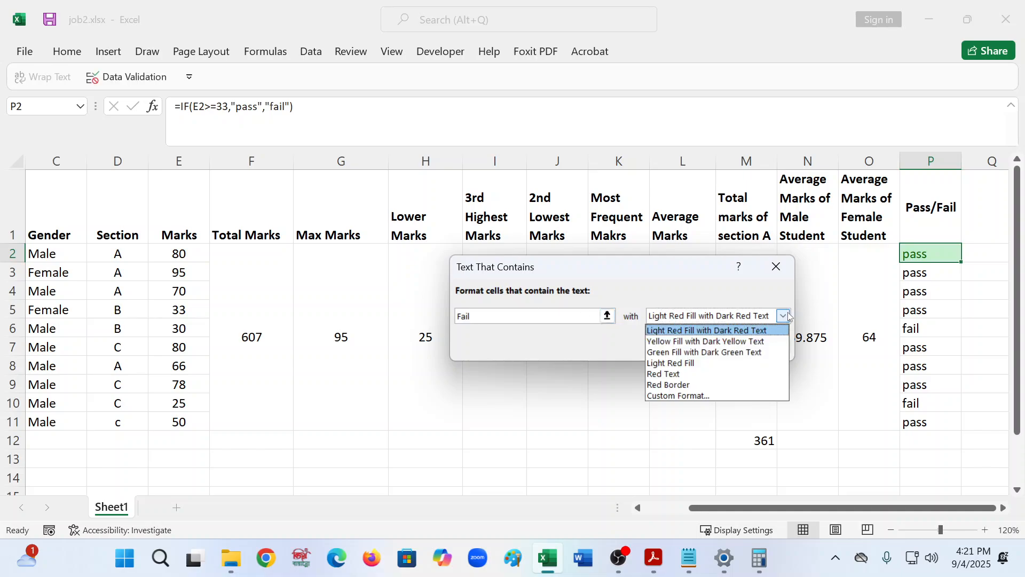
click(674, 331)
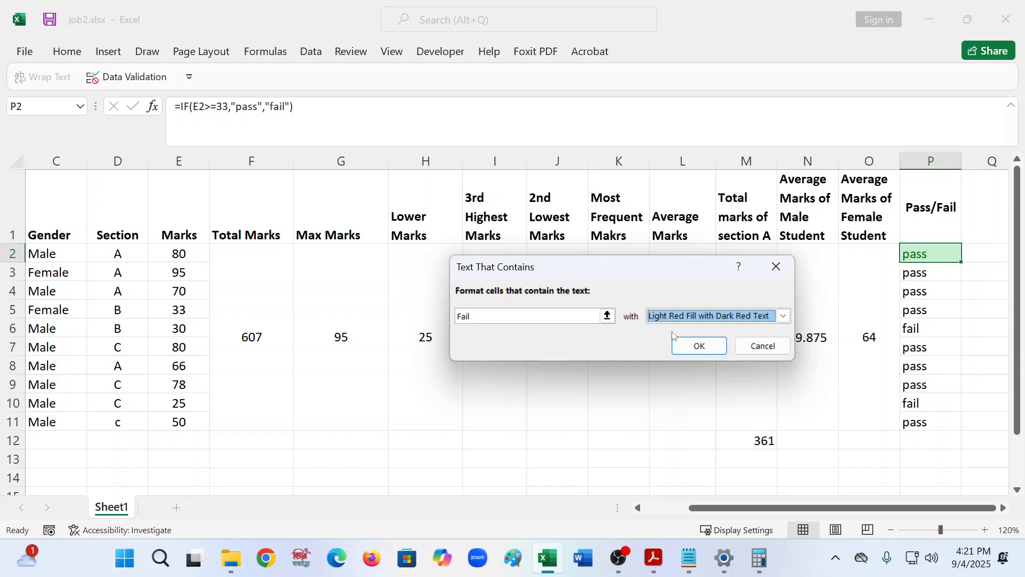
click(700, 345)
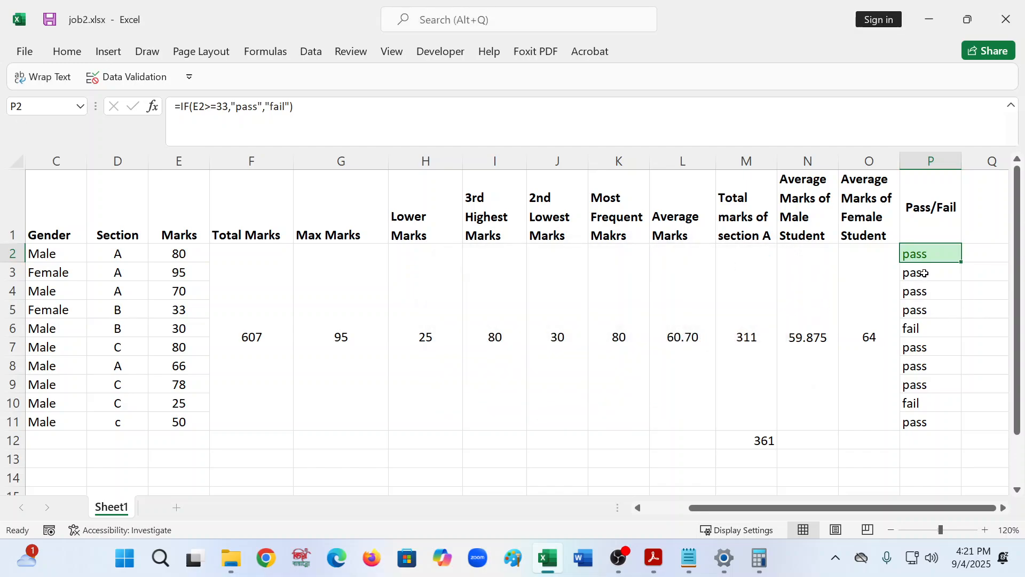
- Fill P2 down through P11 so the pass/fail highlighting covers all students
click(940, 301)
click(944, 254)
drag(963, 261, 948, 422)
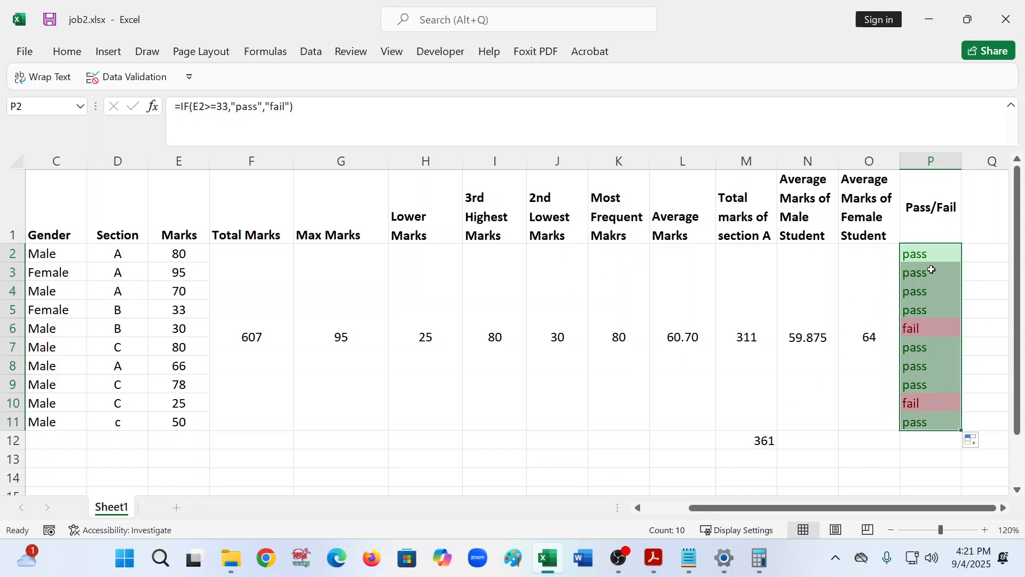
- Enter "pass" in Q2 and give that cell a green fill colour
click(985, 252)
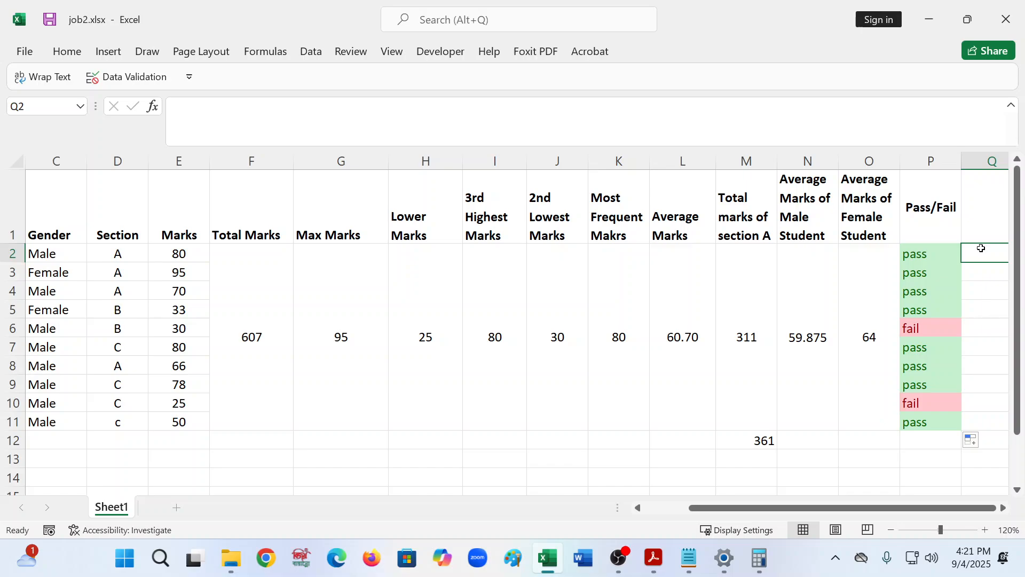
text(pass)
click(918, 287)
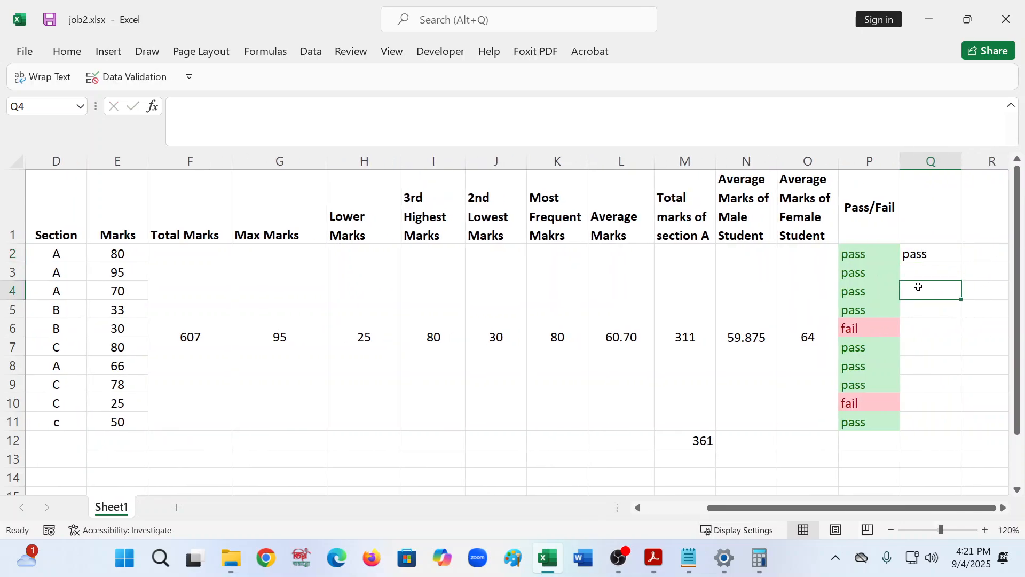
click(932, 261)
click(67, 52)
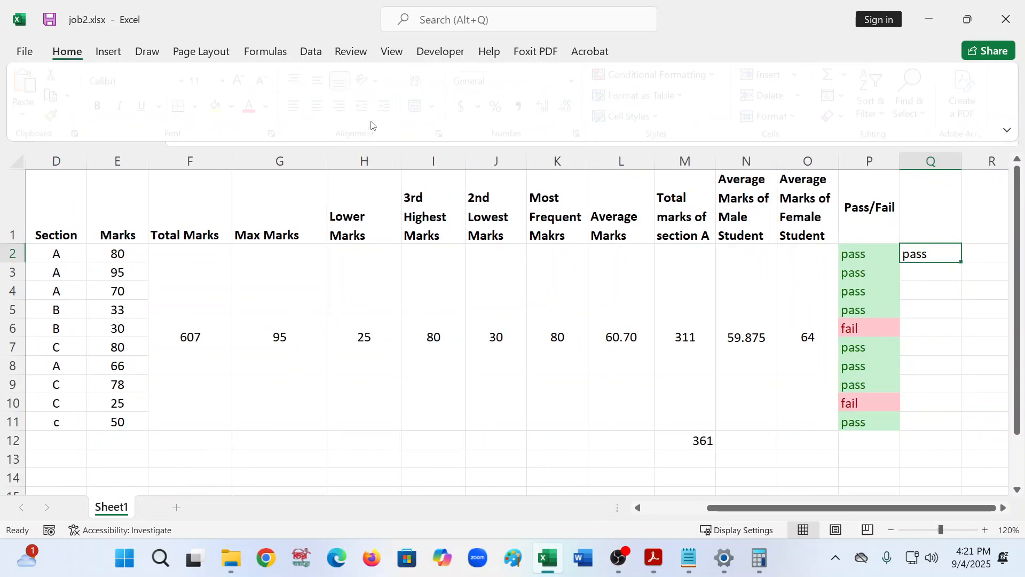
click(222, 108)
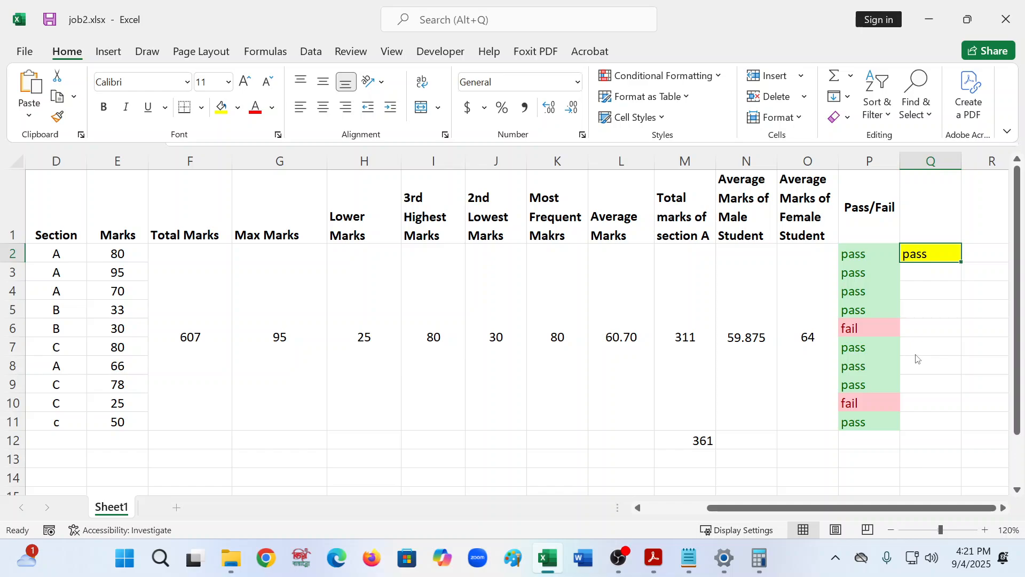
click(238, 107)
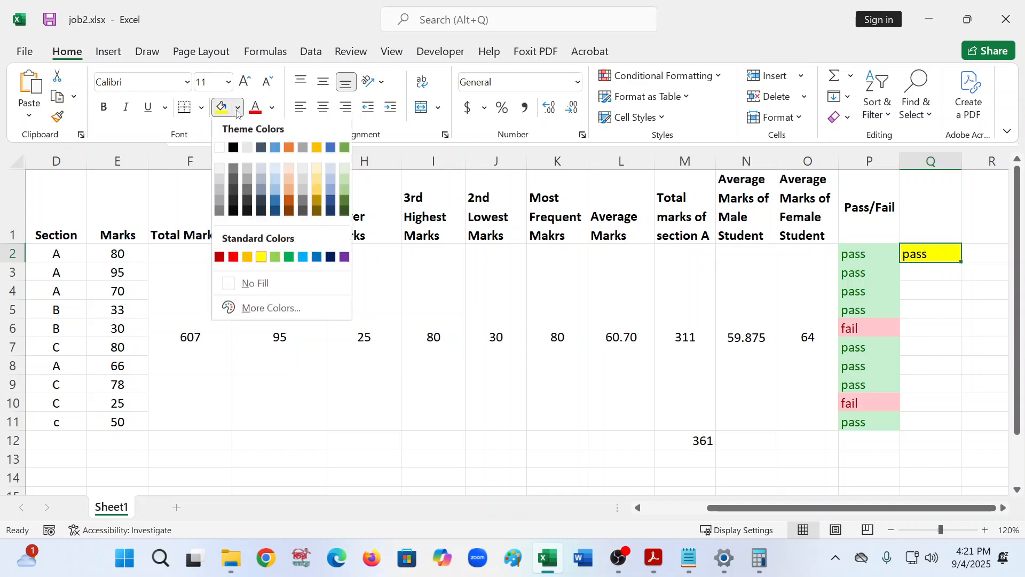
click(345, 148)
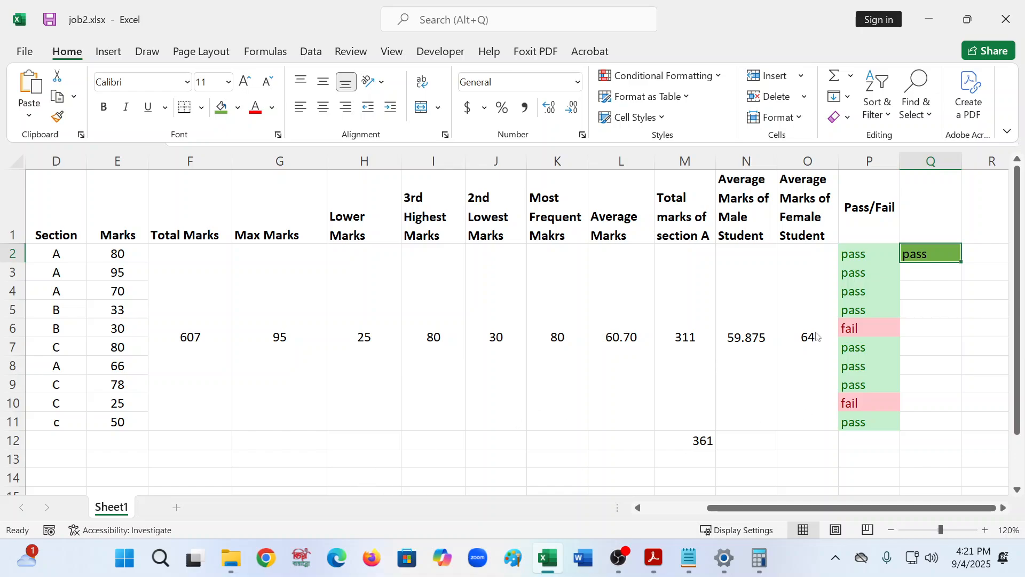
- Change the mark in E5 to 39 to test the Pass/Fail result
key(ctrl+F1)
click(131, 297)
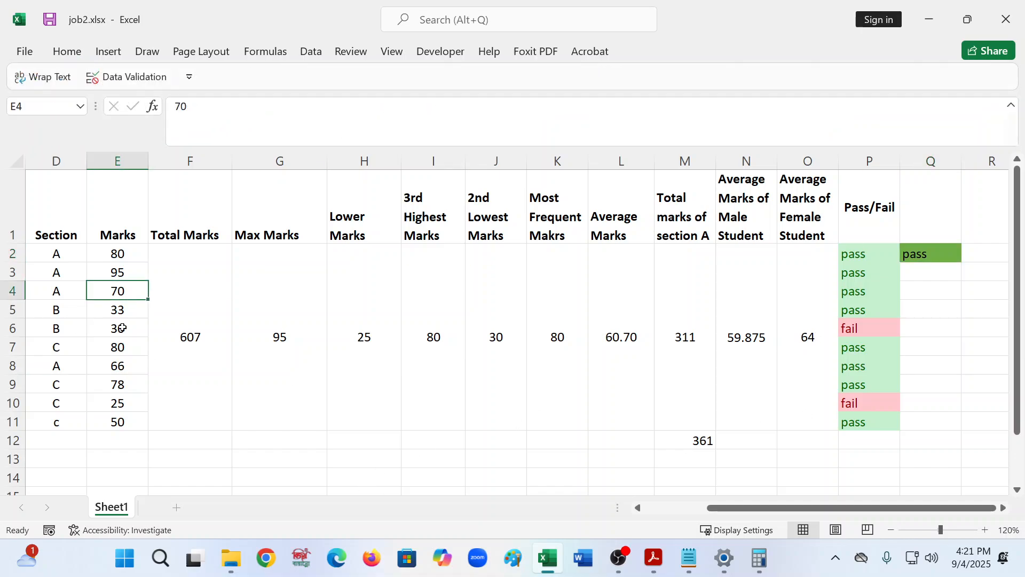
click(125, 312)
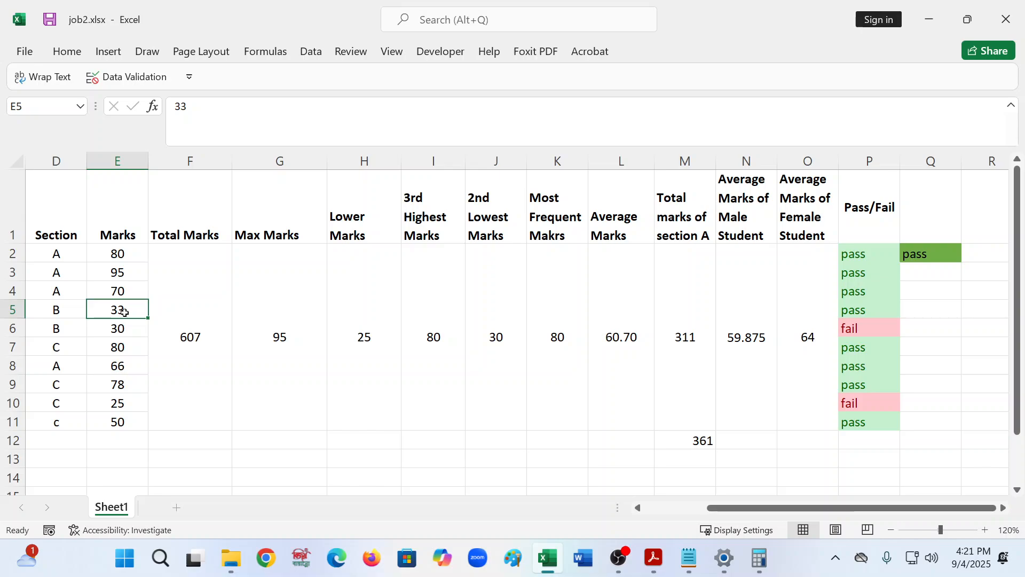
text(39)
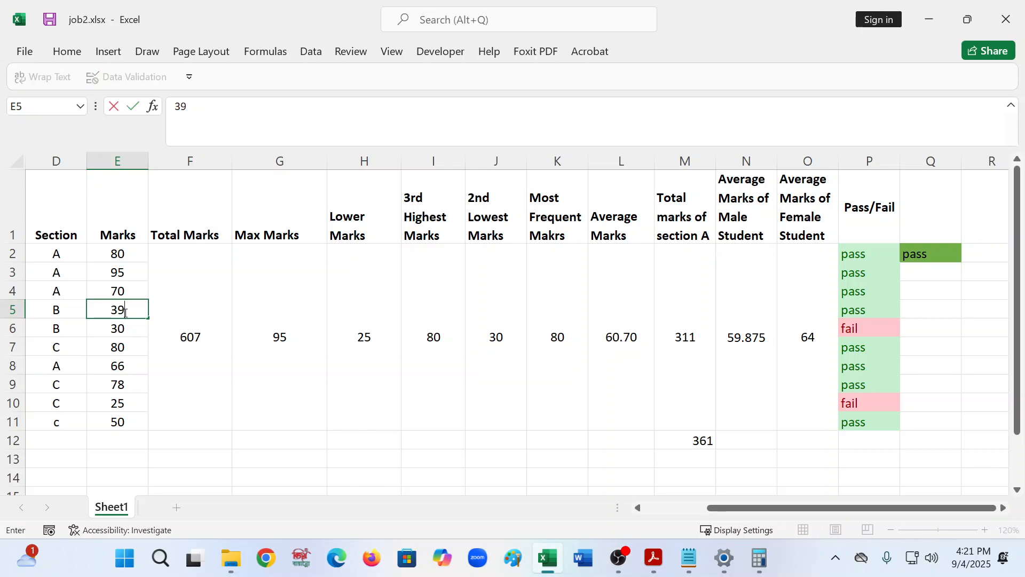
key(Return)
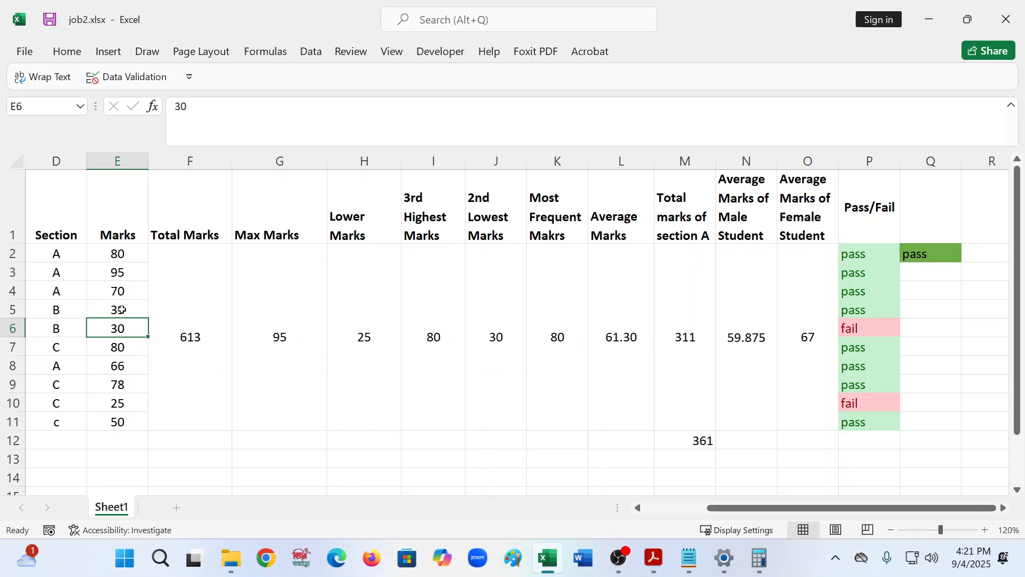
- Set the mark in E5 back to 33
click(124, 313)
click(118, 329)
click(123, 303)
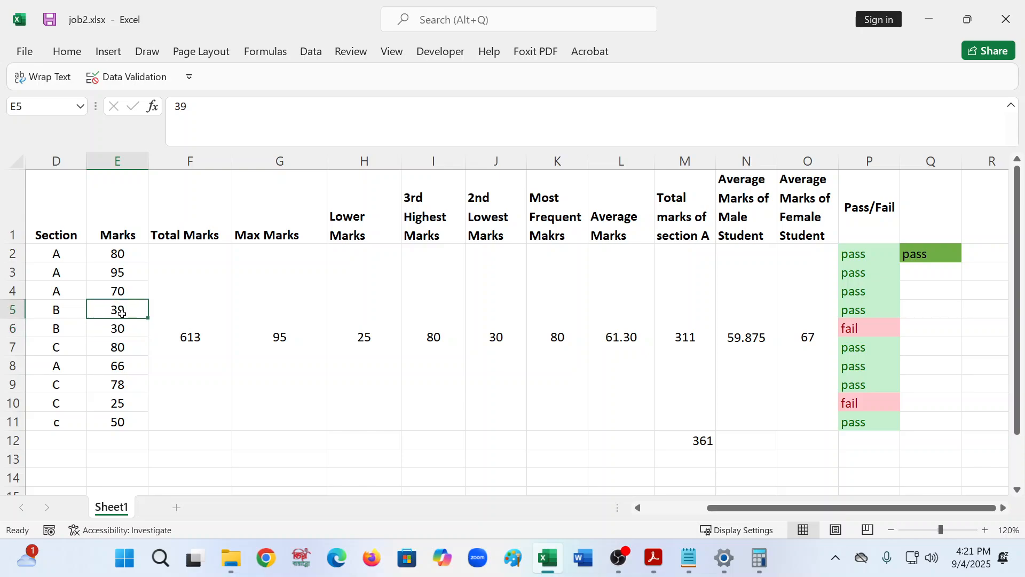
text(33)
key(Return)
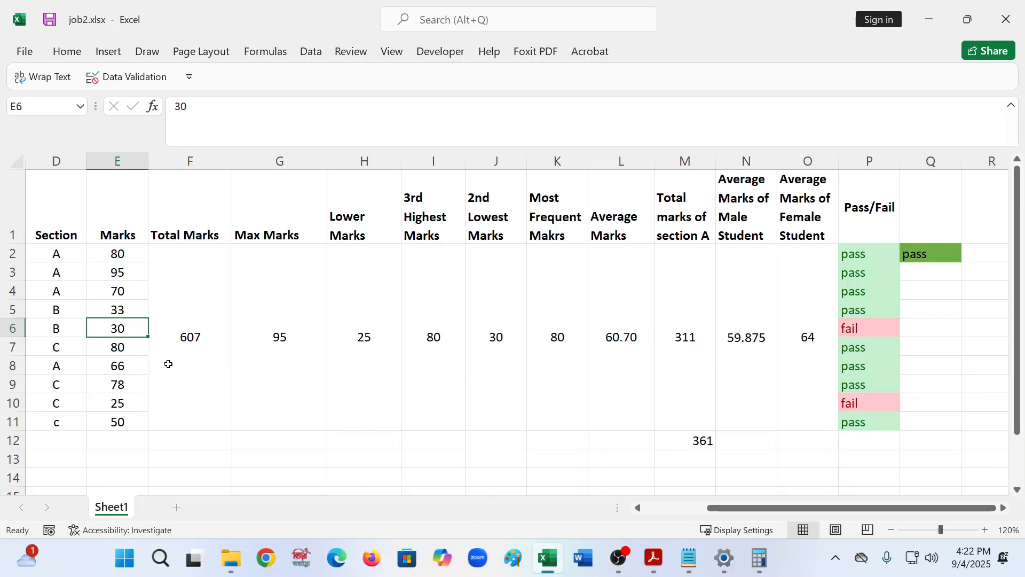
- Change the mark in E6 to 78 to test the Pass/Fail highlighting
text(78)
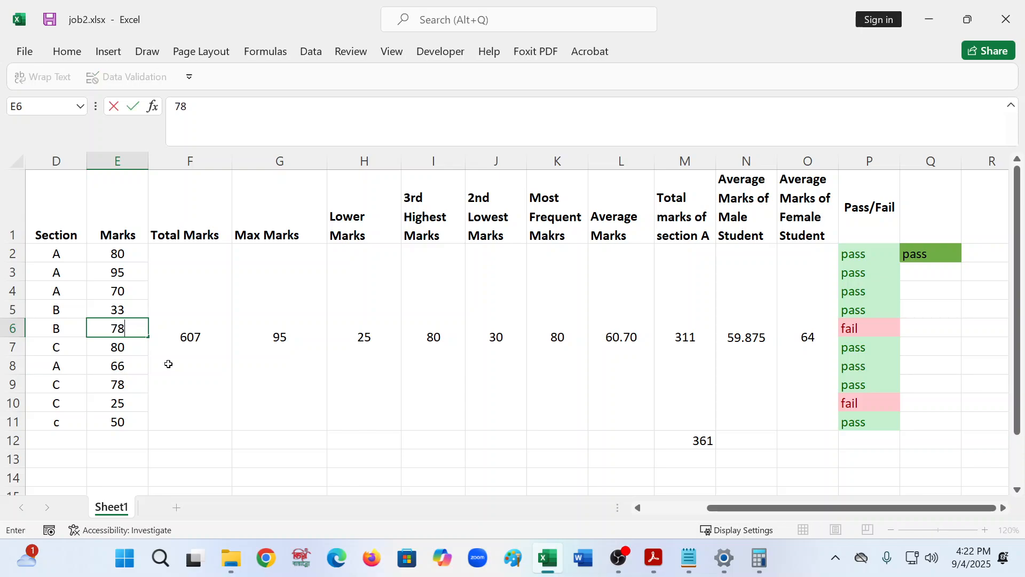
key(Return)
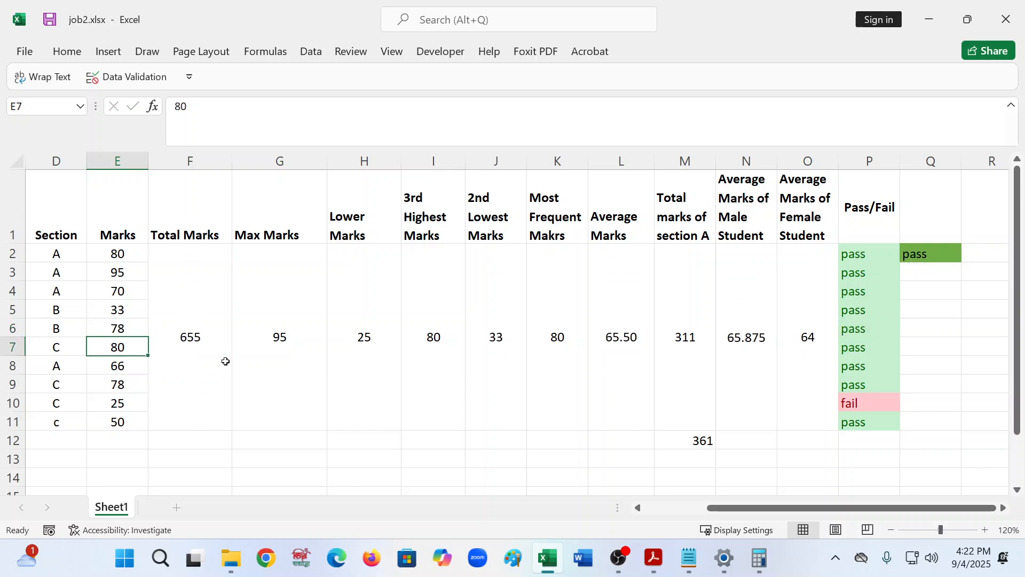
click(943, 255)
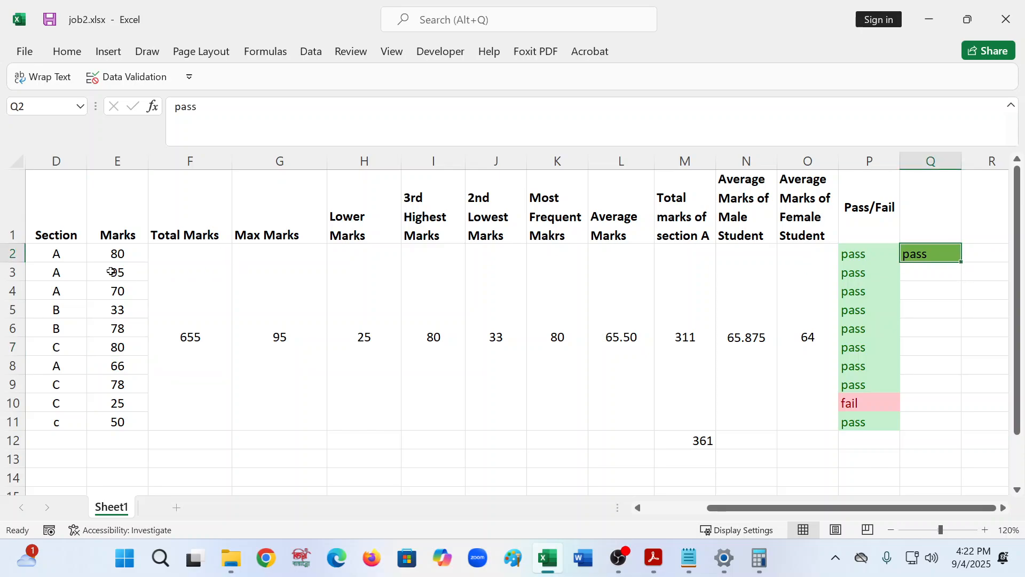
- Change the mark in E2 to 25 to test the Pass/Fail highlighting
click(112, 254)
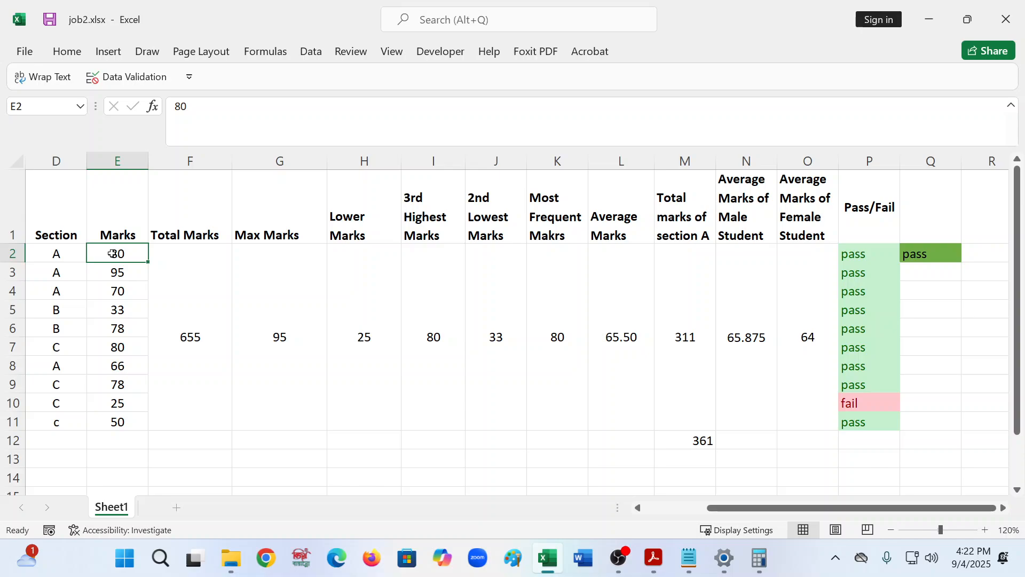
text(5)
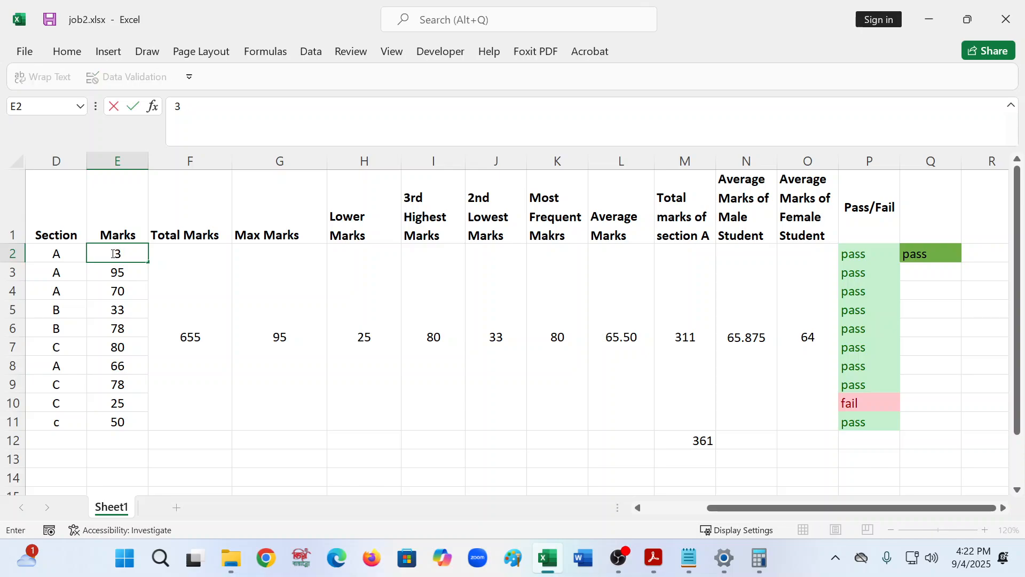
key(BackSpace)
text(25)
key(Return)
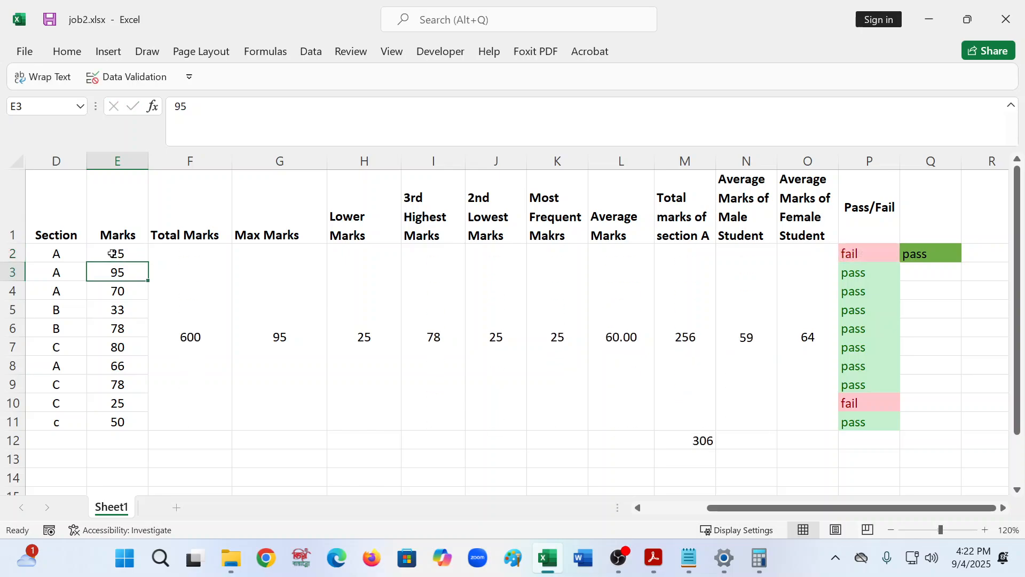
- Clear the sample text from cell Q2
click(865, 255)
click(924, 259)
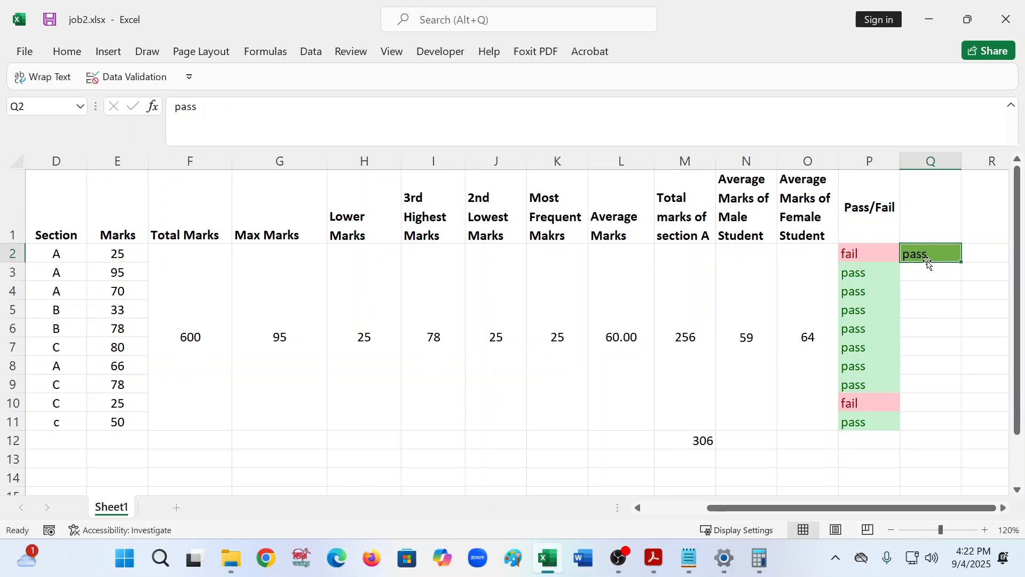
key(Delete)
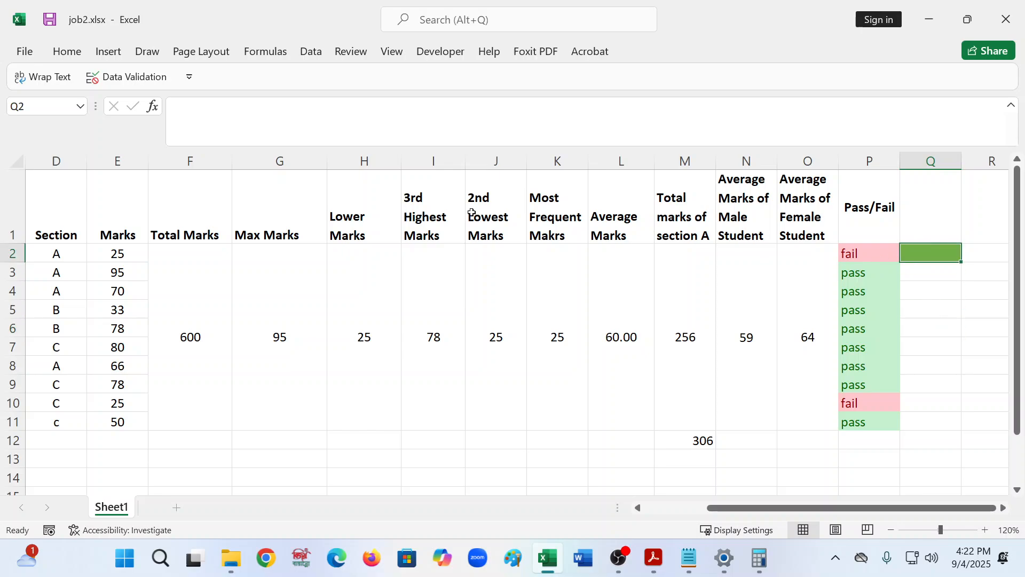
click(67, 54)
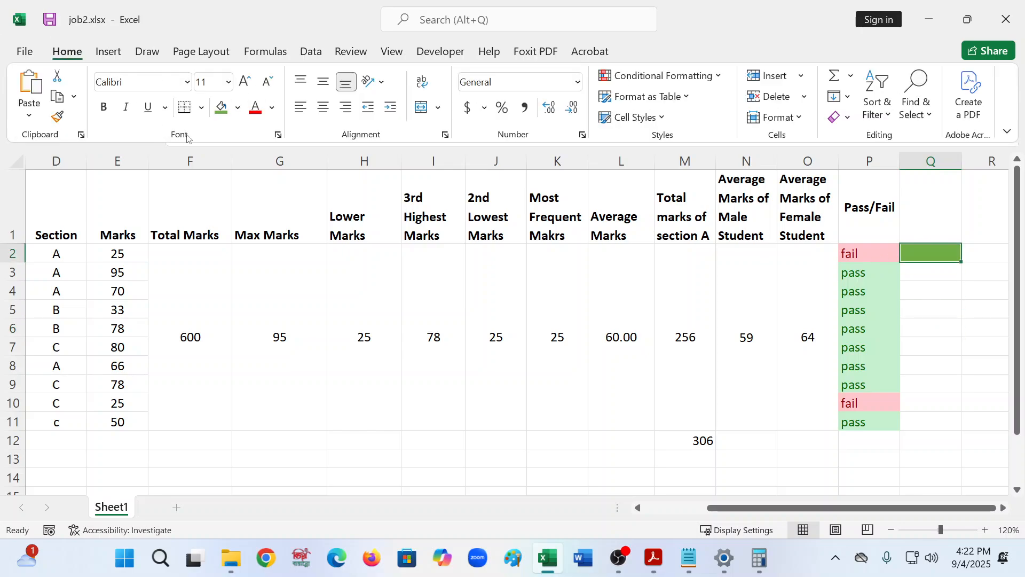
- Remove the fill colour from cell Q2 and enter pass in it
click(238, 107)
click(220, 148)
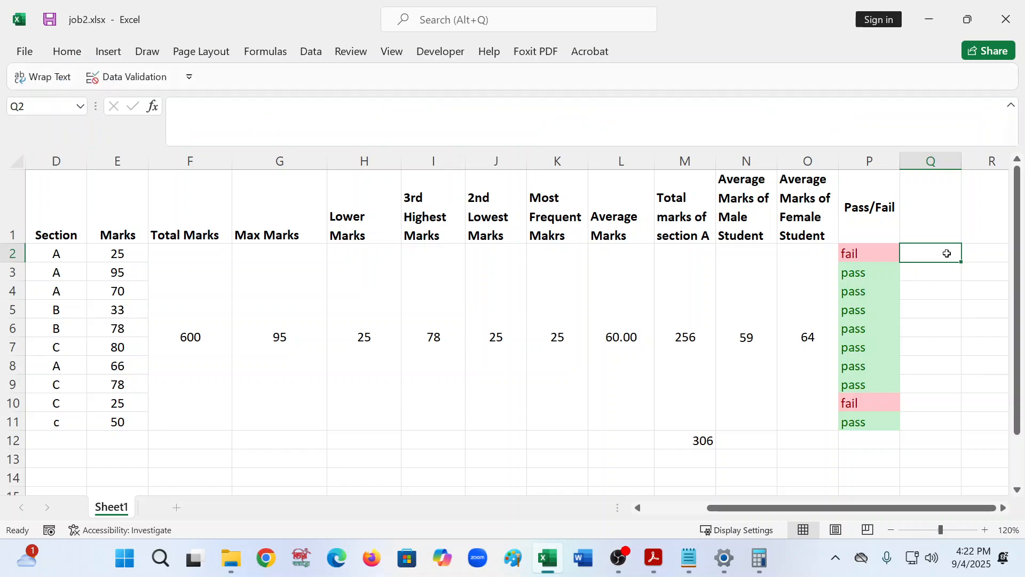
text(pass)
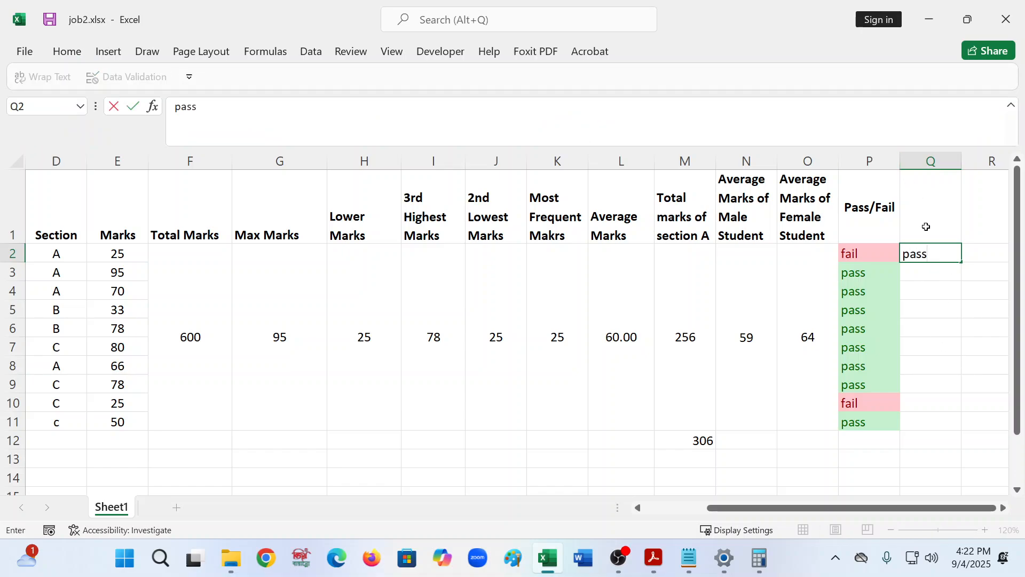
click(975, 302)
click(941, 251)
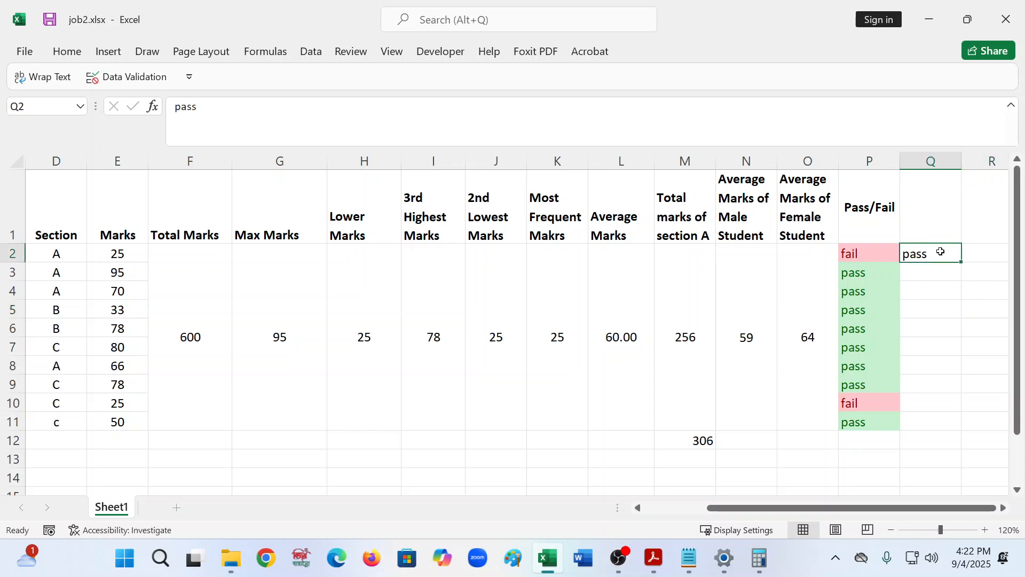
- Add a Text that Contains conditional format on Q2 for pass using Green Fill with Dark Green Text
click(67, 51)
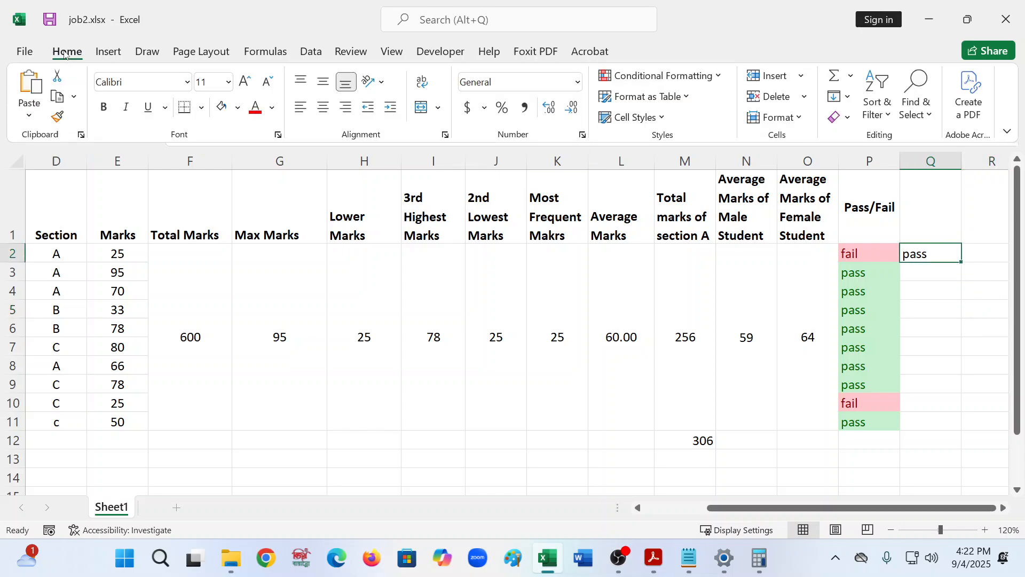
click(715, 79)
mouse_move(689, 109)
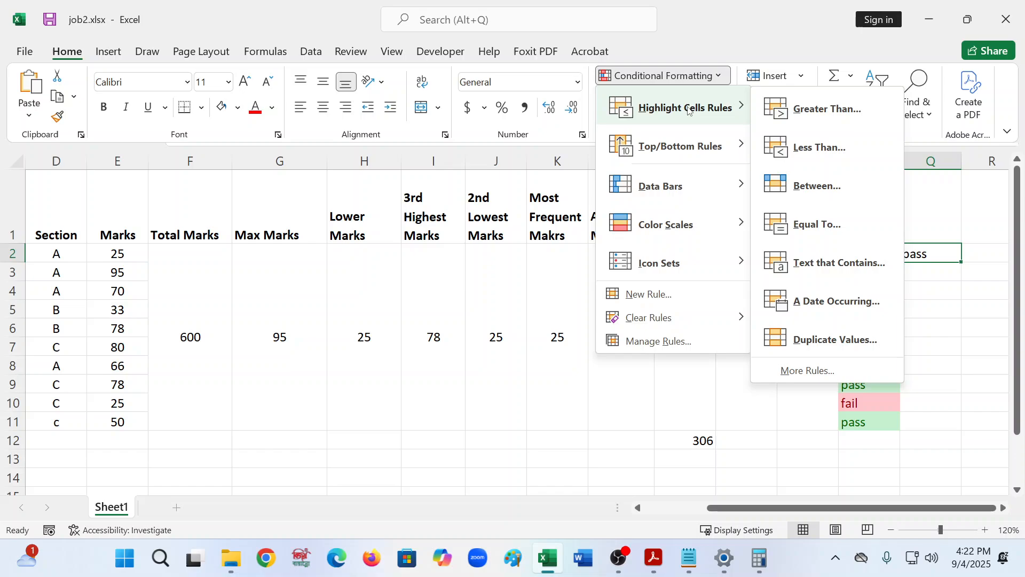
click(817, 269)
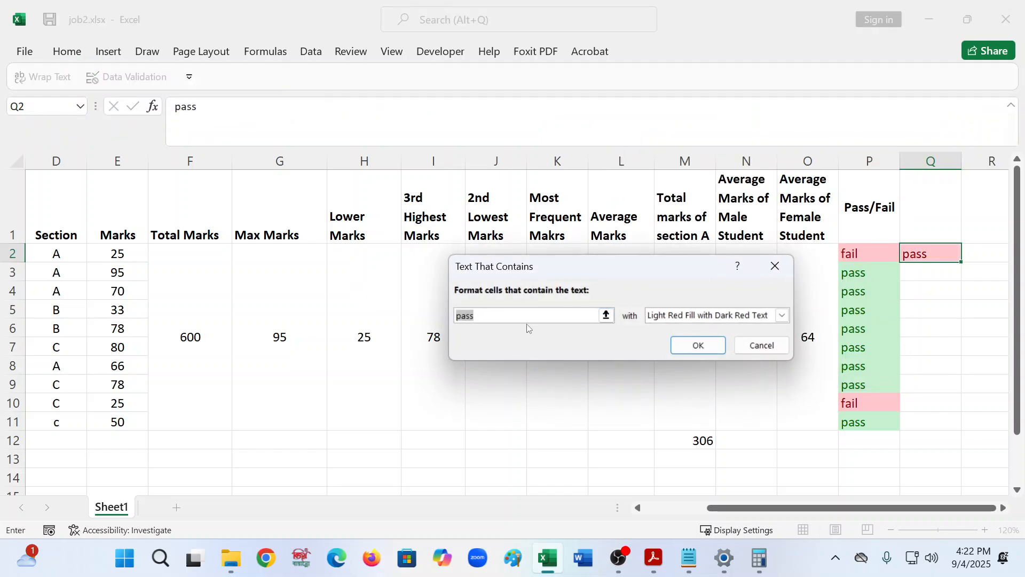
click(782, 316)
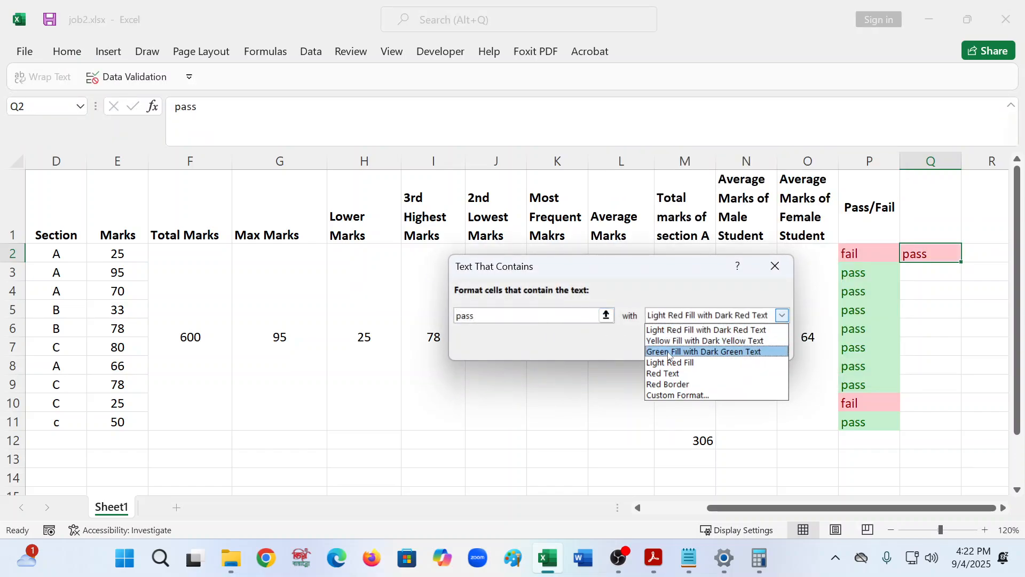
click(694, 350)
click(691, 347)
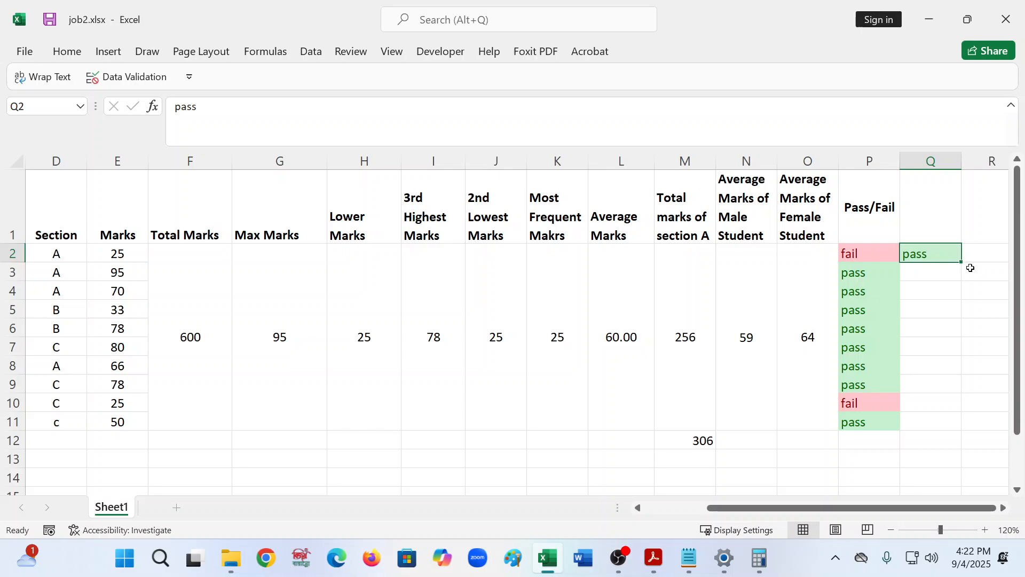
- Add a Text that Contains conditional format on Q2 for fail using Yellow Fill with Dark Yellow Text
click(67, 51)
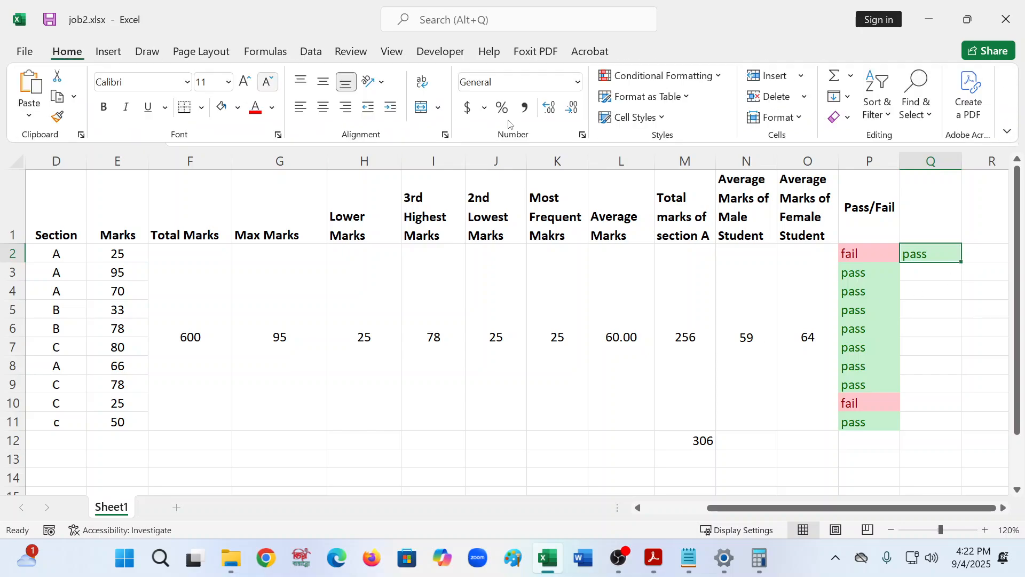
click(654, 83)
mouse_move(694, 105)
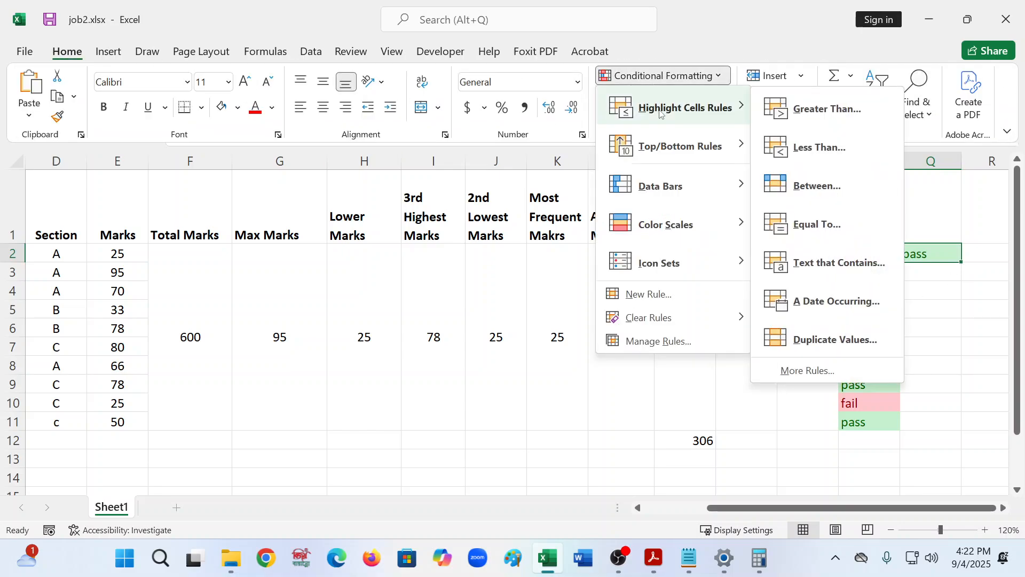
click(853, 263)
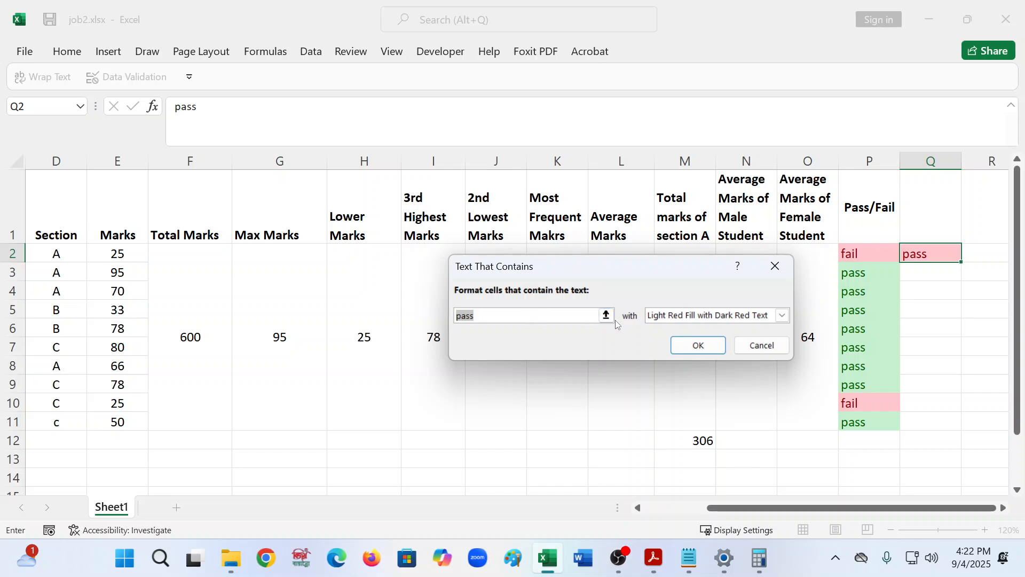
click(689, 319)
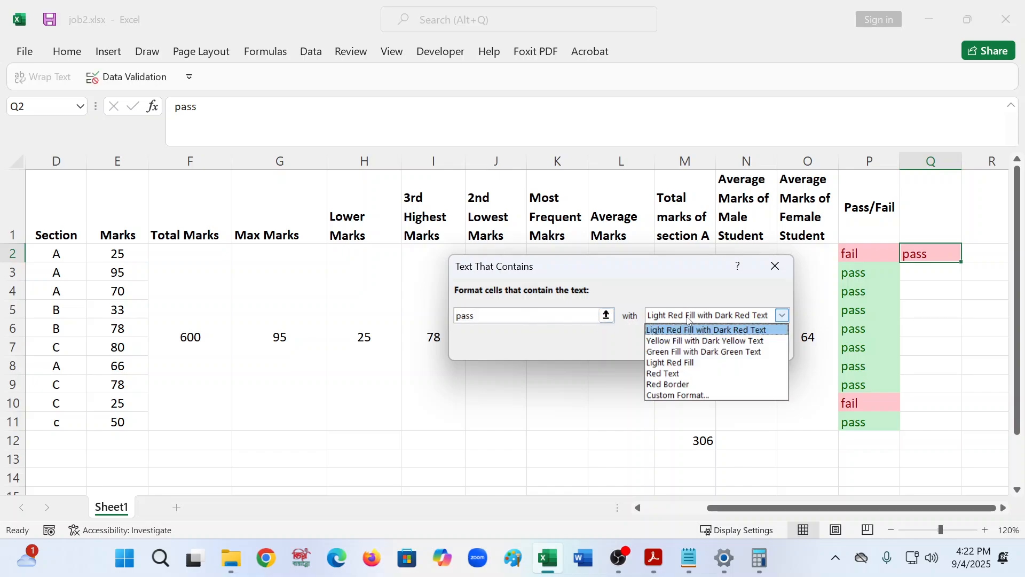
click(514, 319)
click(512, 319)
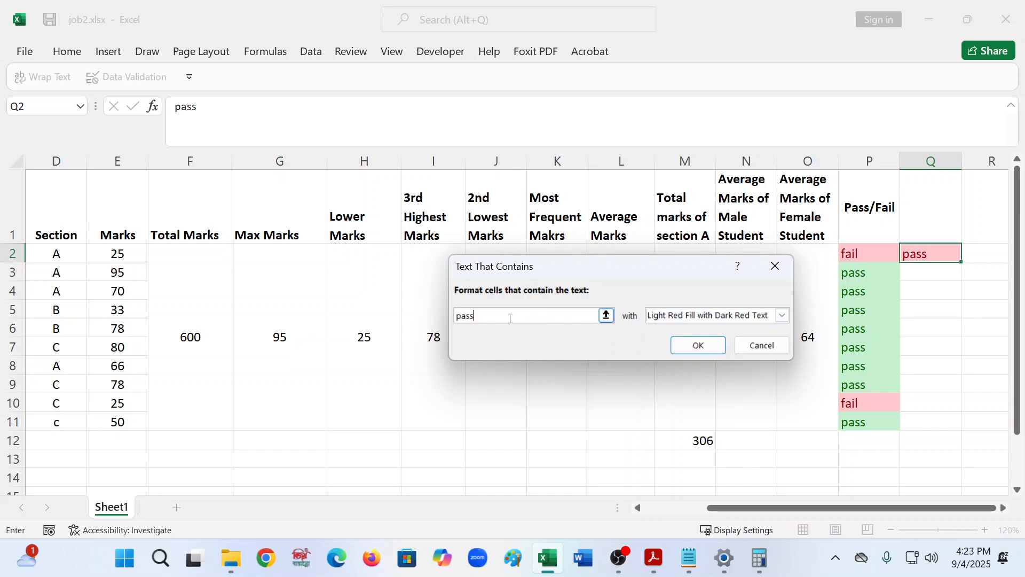
key(BackSpace)
key(BackSpace)
key(BackSpace)
text(d)
click(674, 315)
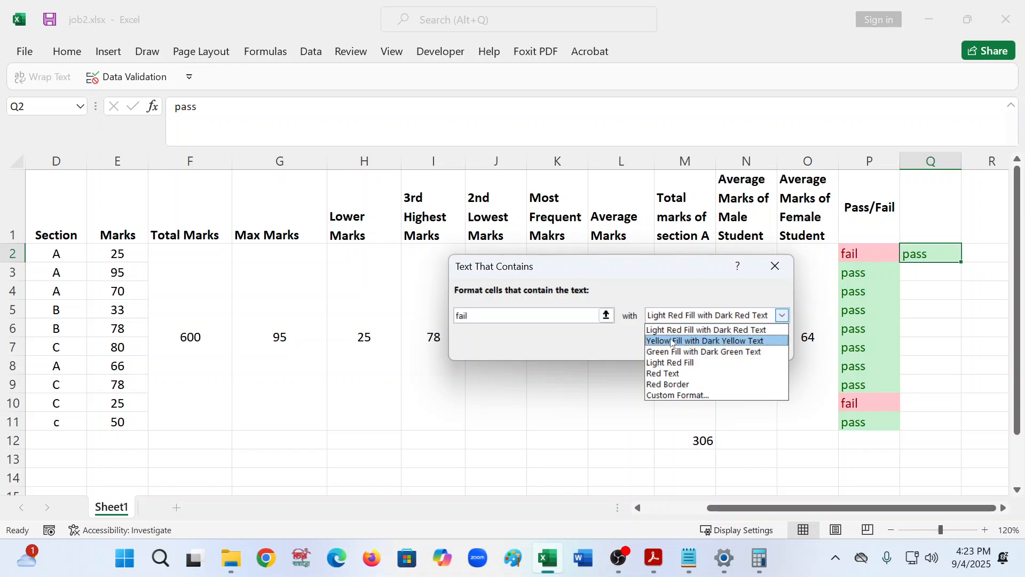
click(672, 342)
click(704, 348)
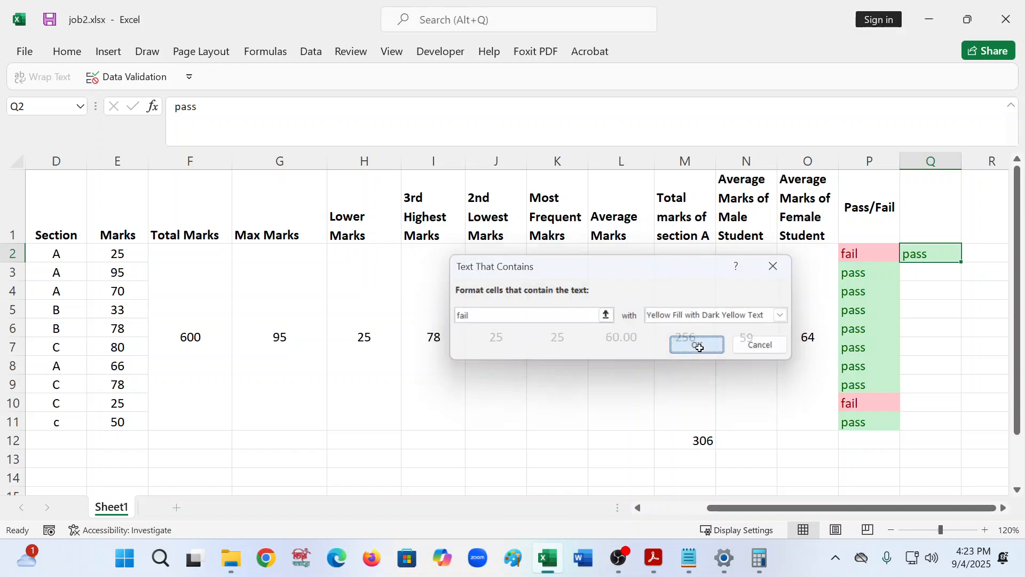
- Enter fail in cell Q2 to test the new highlighting
click(934, 303)
click(936, 259)
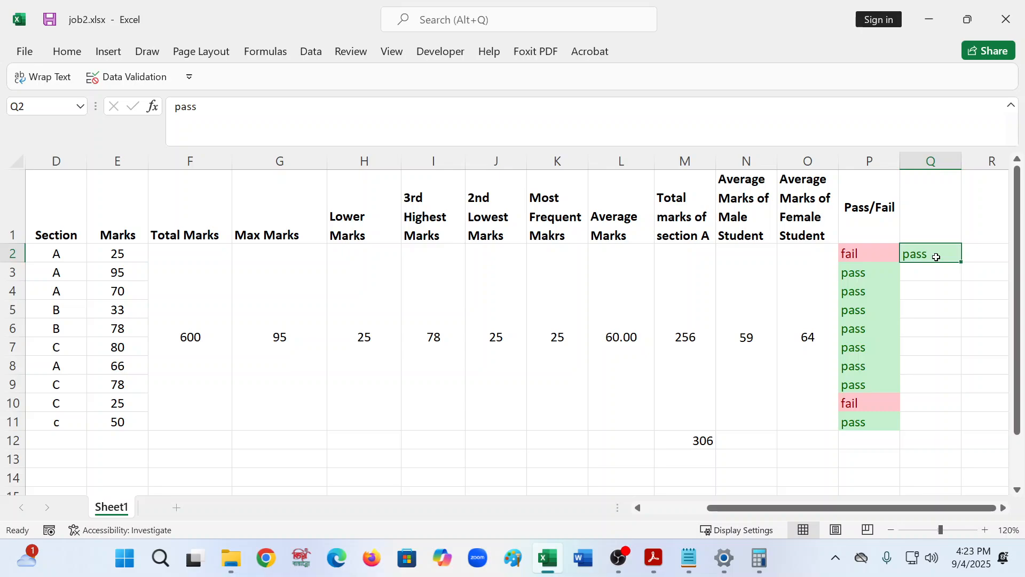
text(fail)
key(Return)
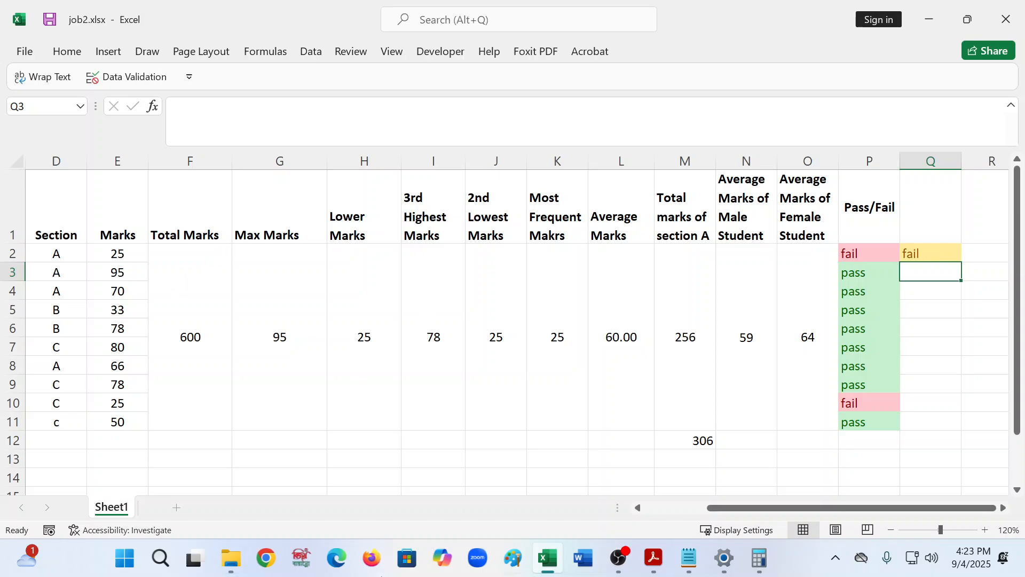
- Switch to Notepad's formulas.txt and write the note Home Tab>>Conditional Formatting>>Highlight Cell Rules>> Text that contains
click(689, 558)
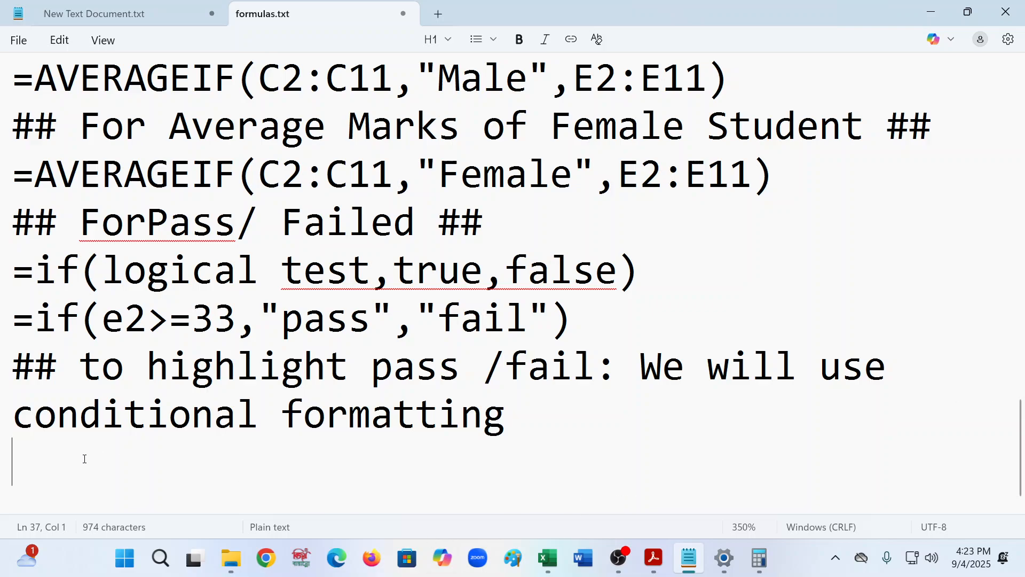
text(Hom)
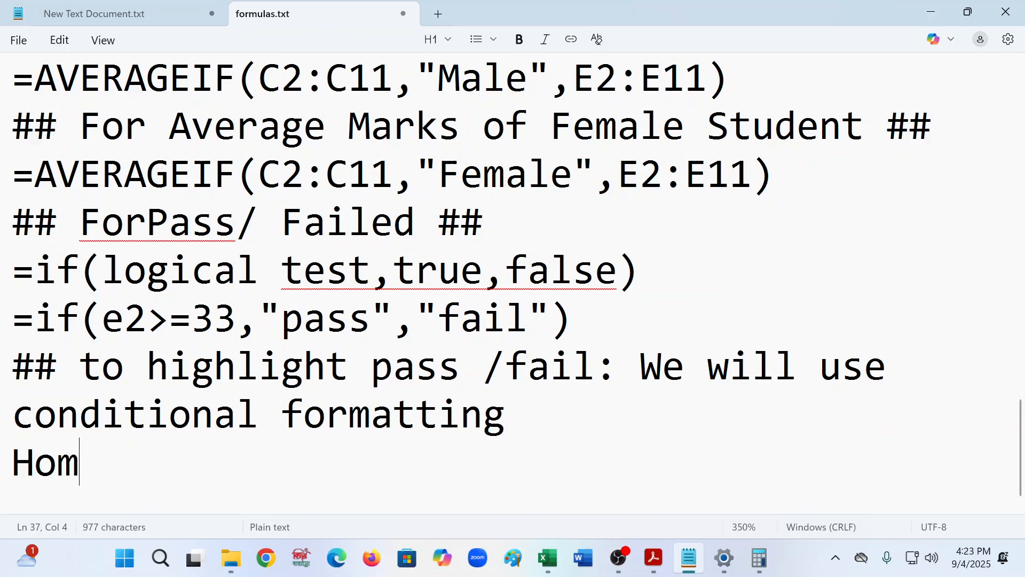
text(e Ta)
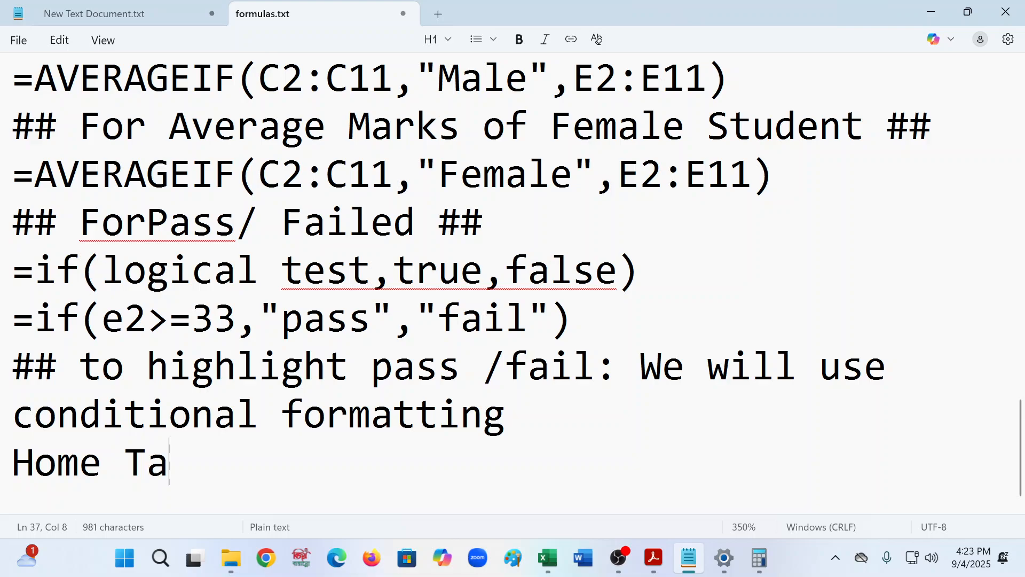
text(b>>)
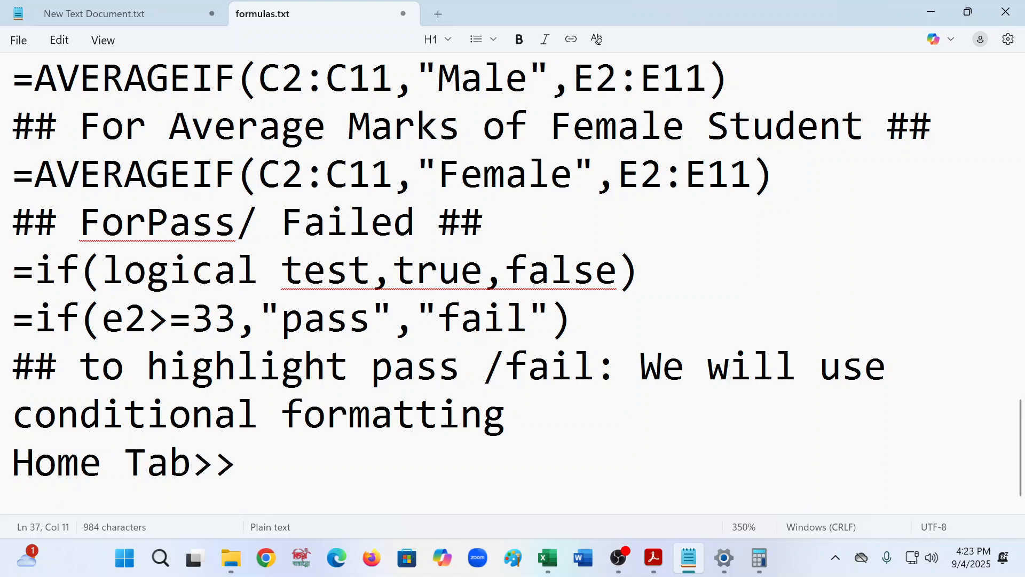
text(C)
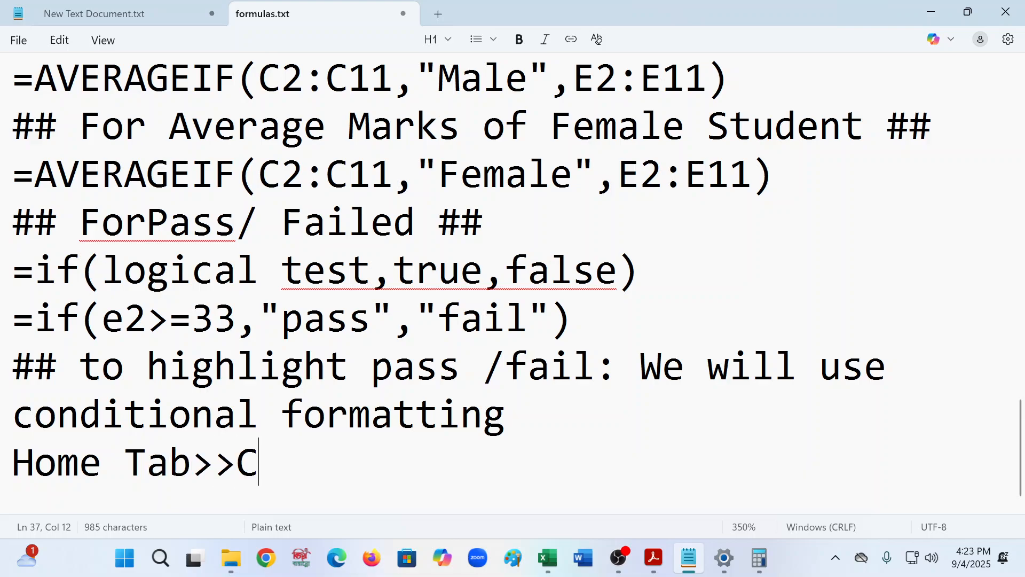
text(ondi)
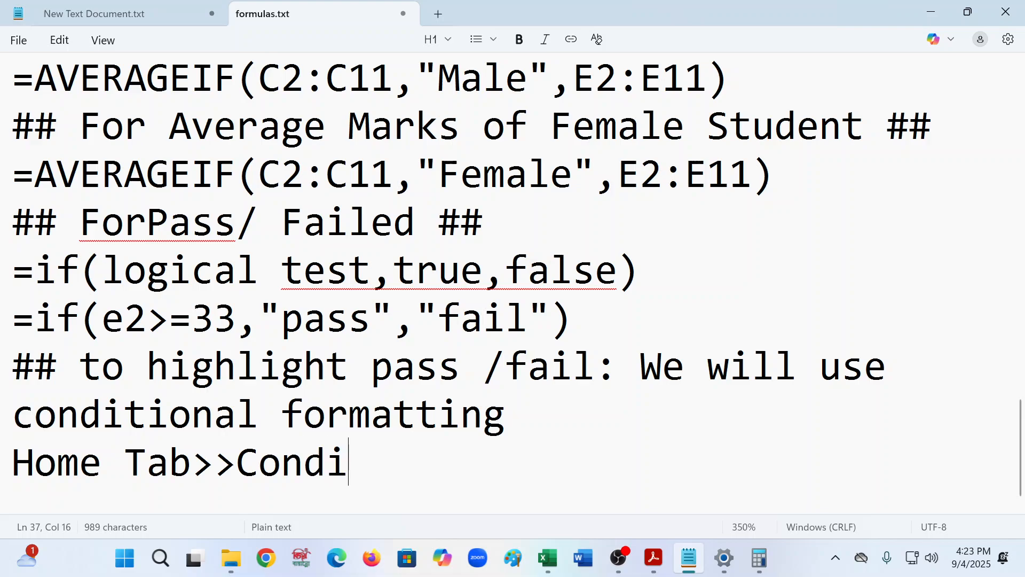
text(tional F)
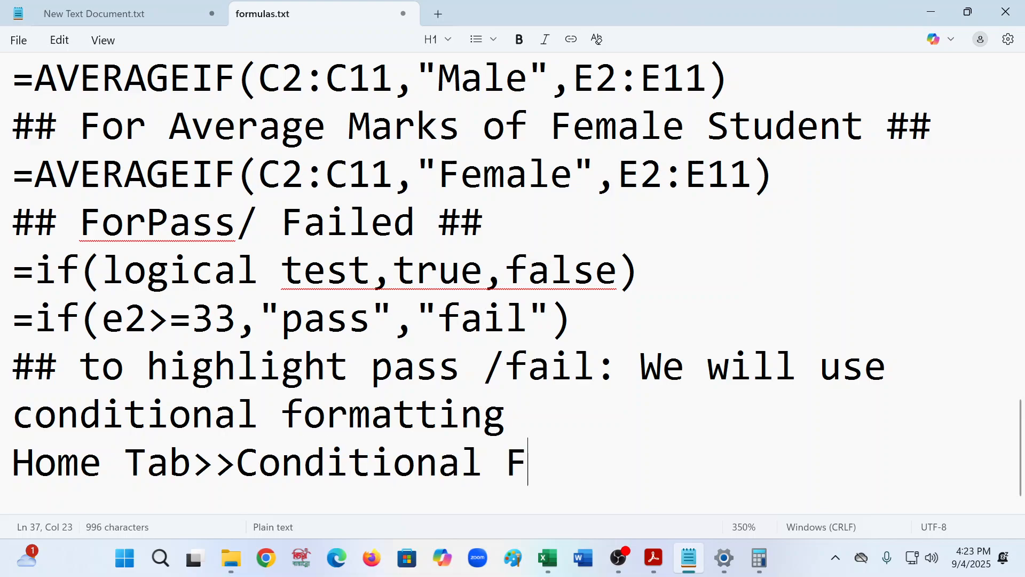
text(ormatting)
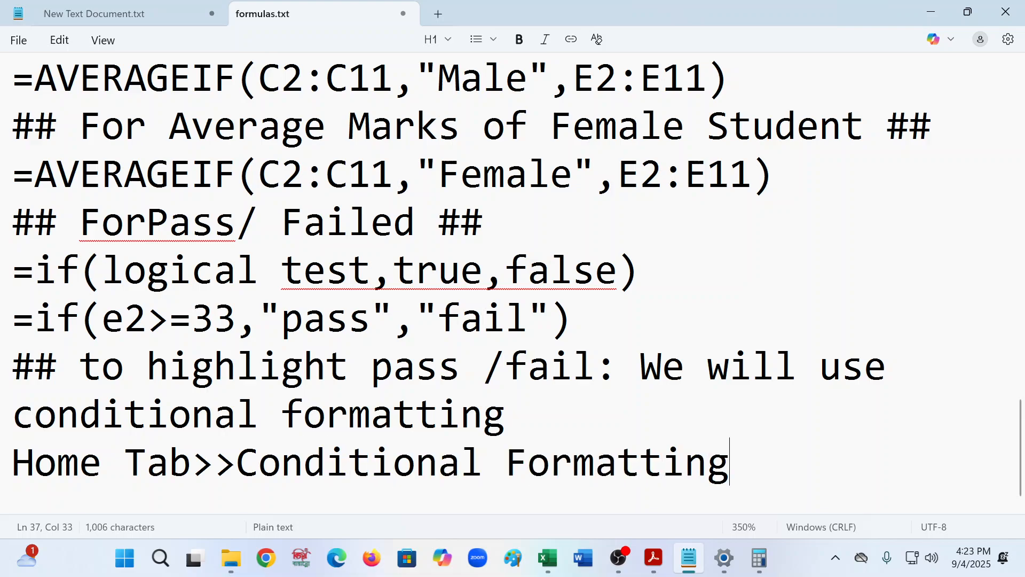
text(>>Hig)
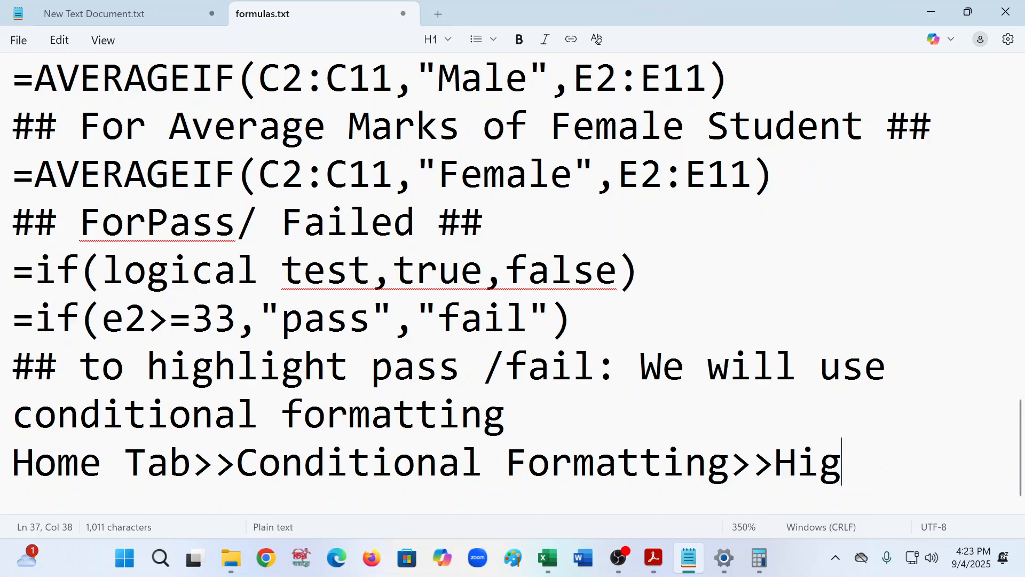
text(hlight)
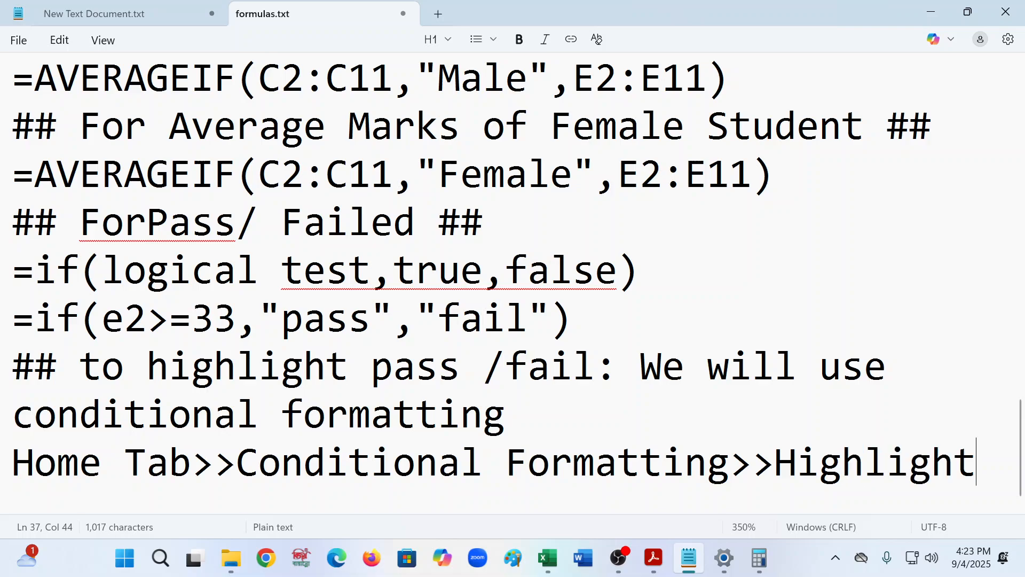
text( Cel)
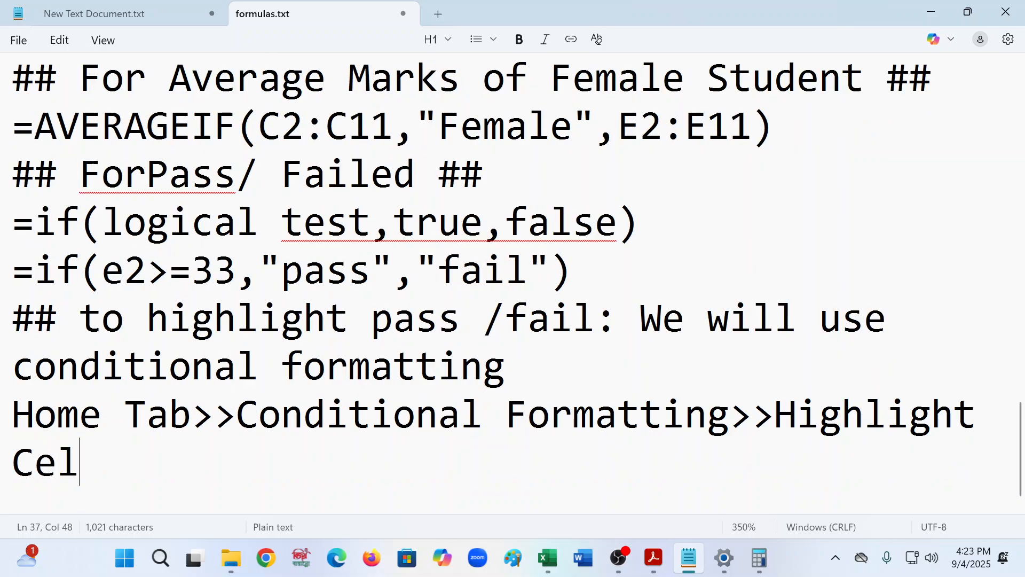
text(l Ru)
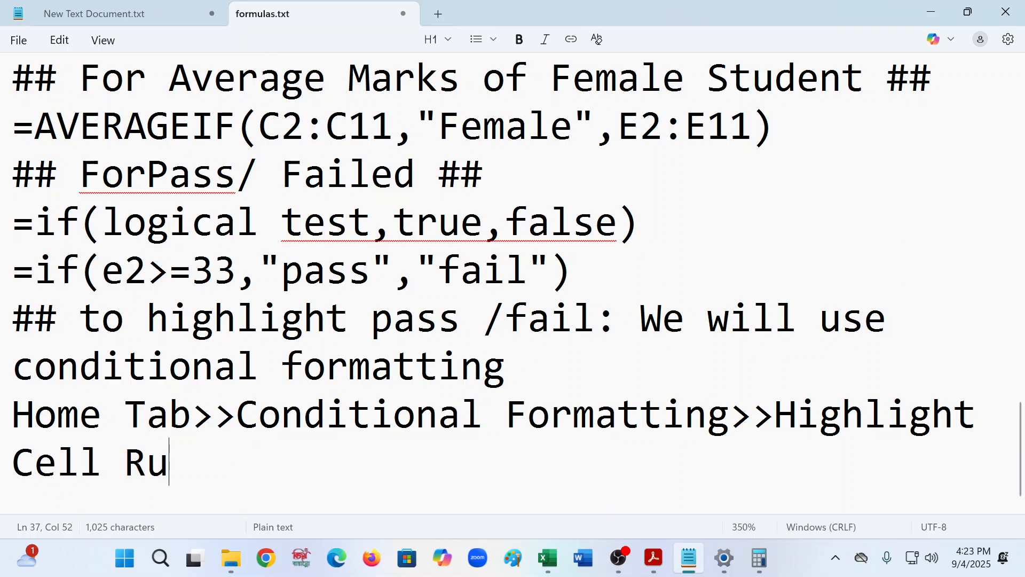
text(les>> )
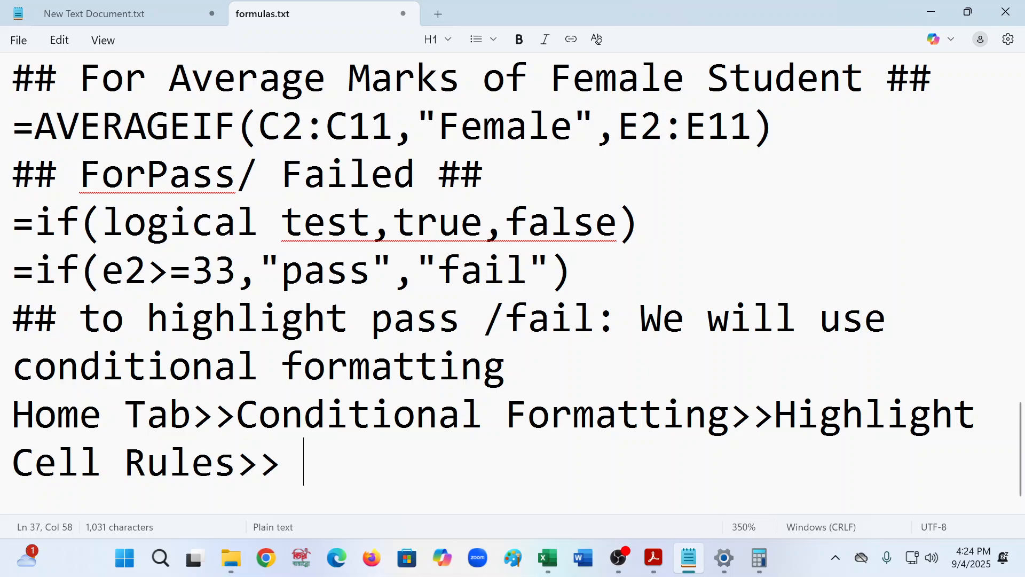
text(Text )
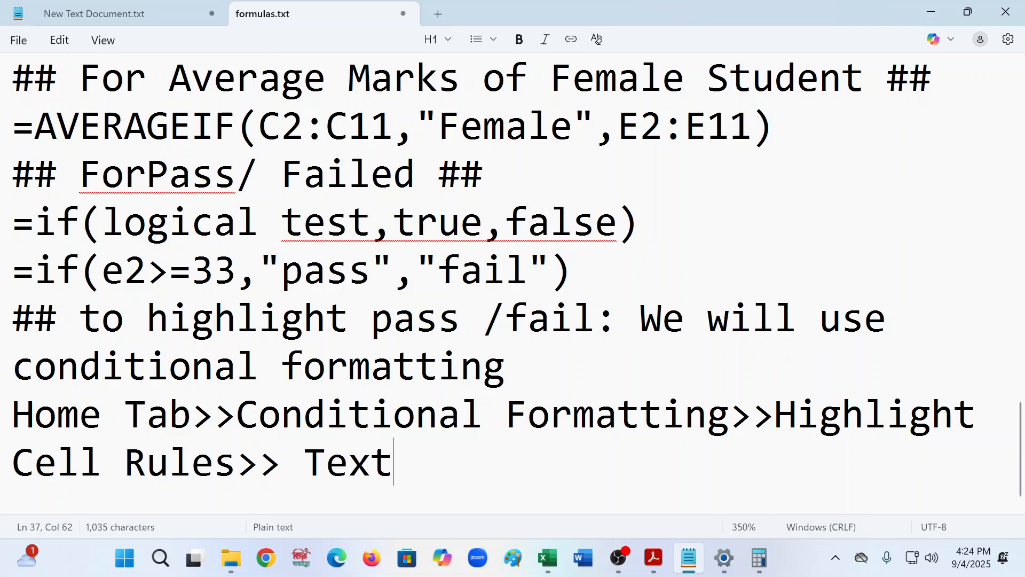
text(that )
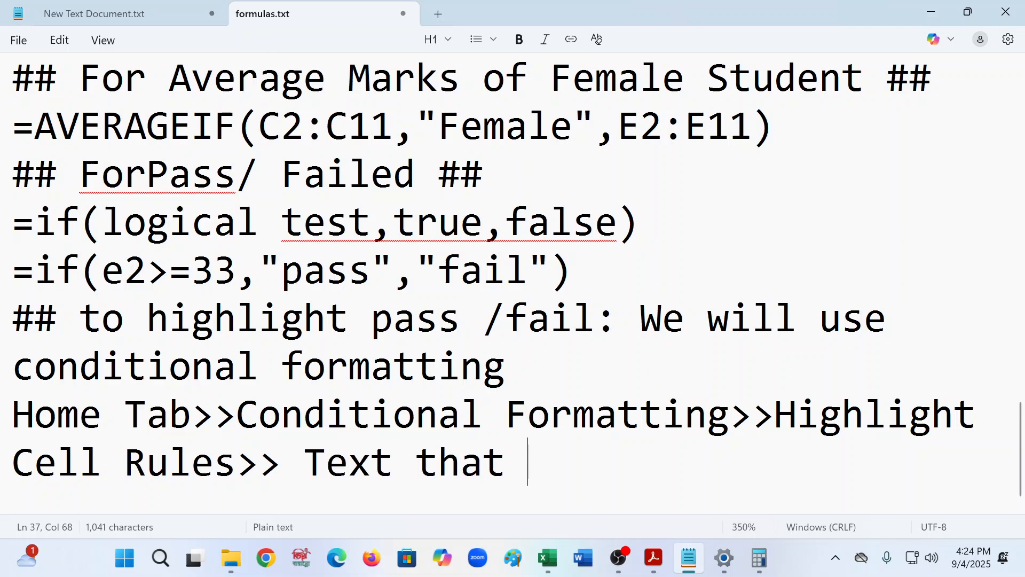
text(contains)
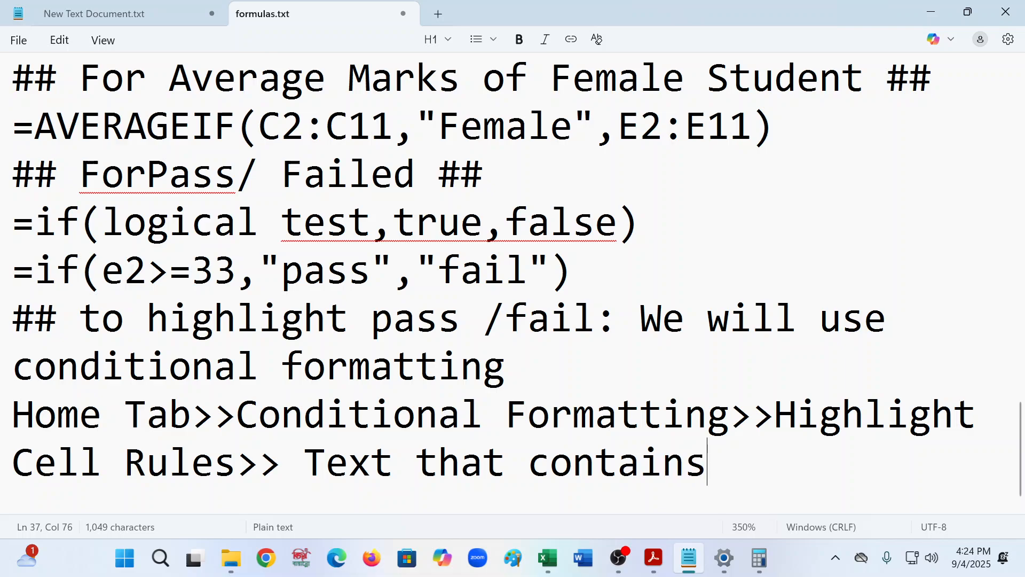
text(>> C)
- Add the note line pass>> green colour below the Text that contains>> line in formulas.txt
key(BackSpace)
key(Return)
text(pa)
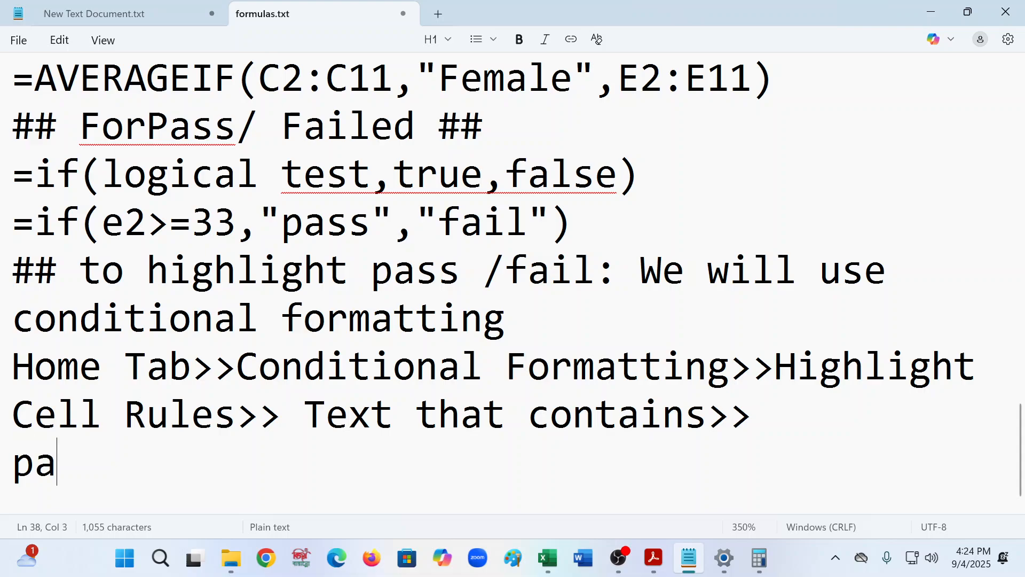
text(ss>> )
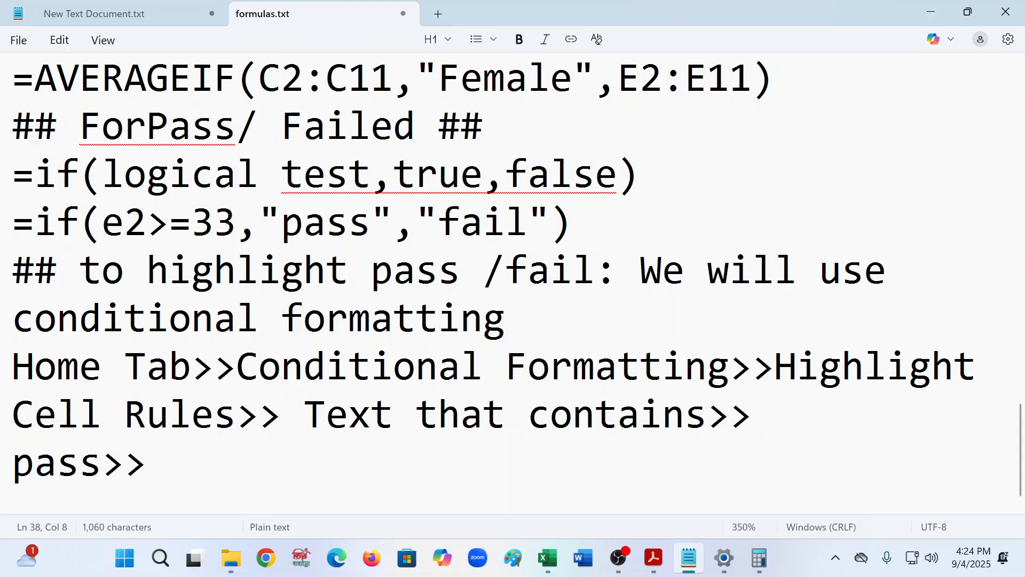
text(gree)
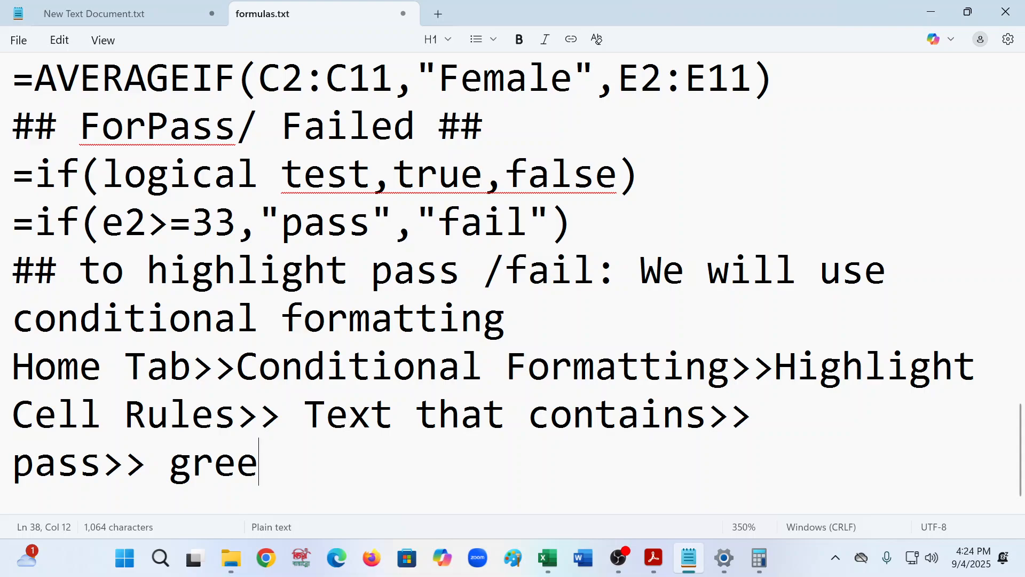
text(n colo)
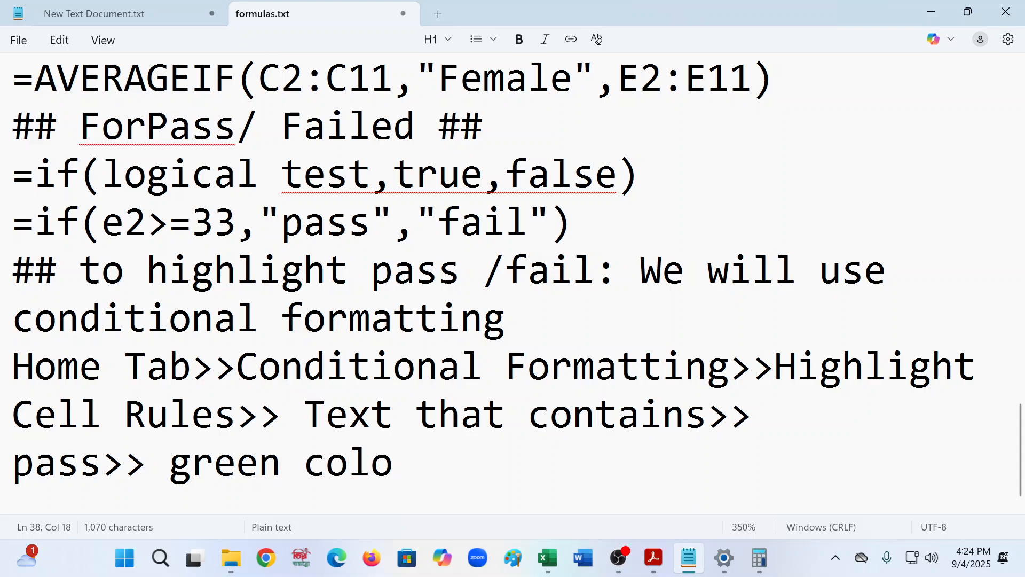
text(ur)
key(Return)
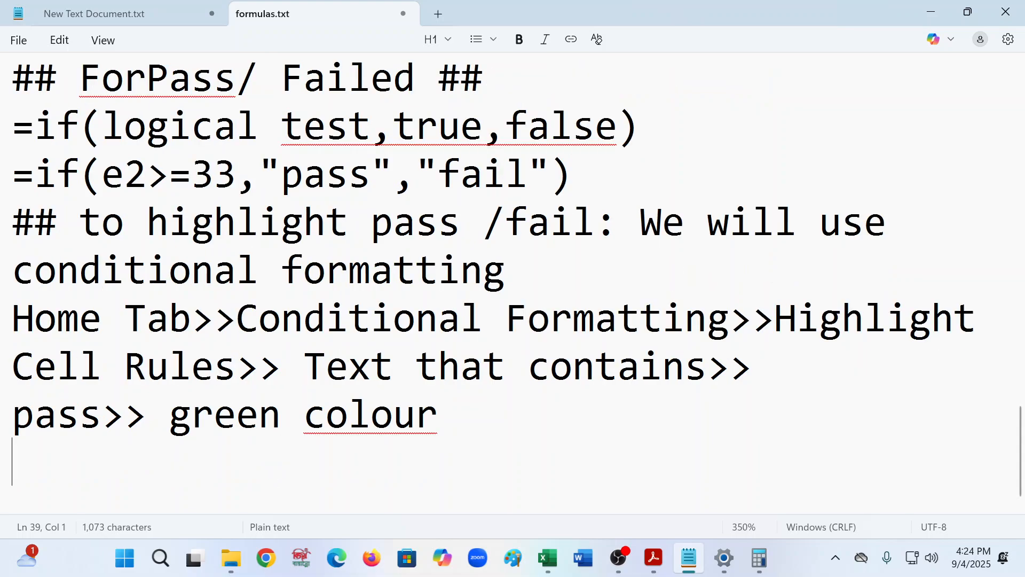
- Add the note line fail>> red colour beneath the pass line
text(d)
key(BackSpace)
text(fail)
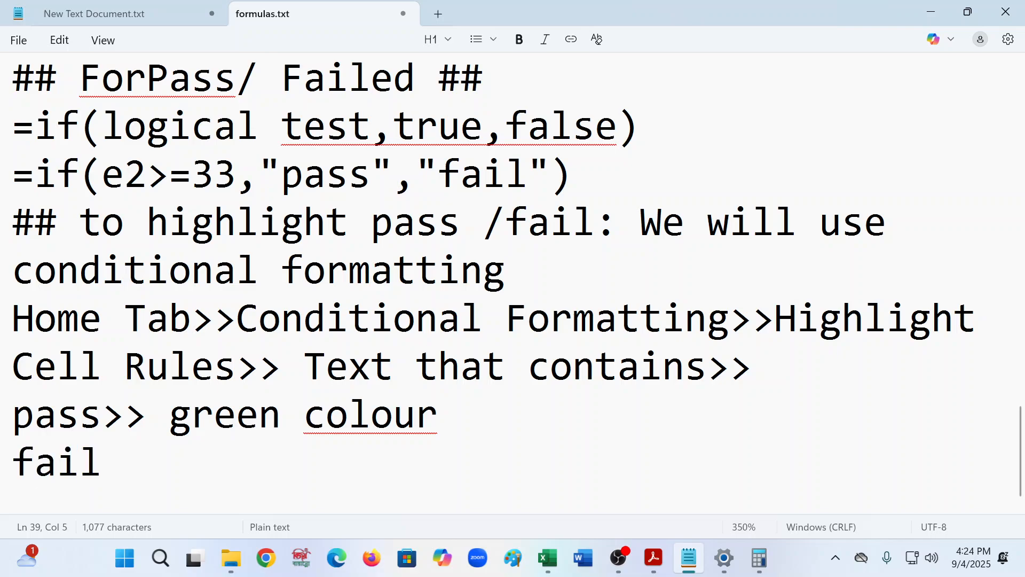
text(>> red )
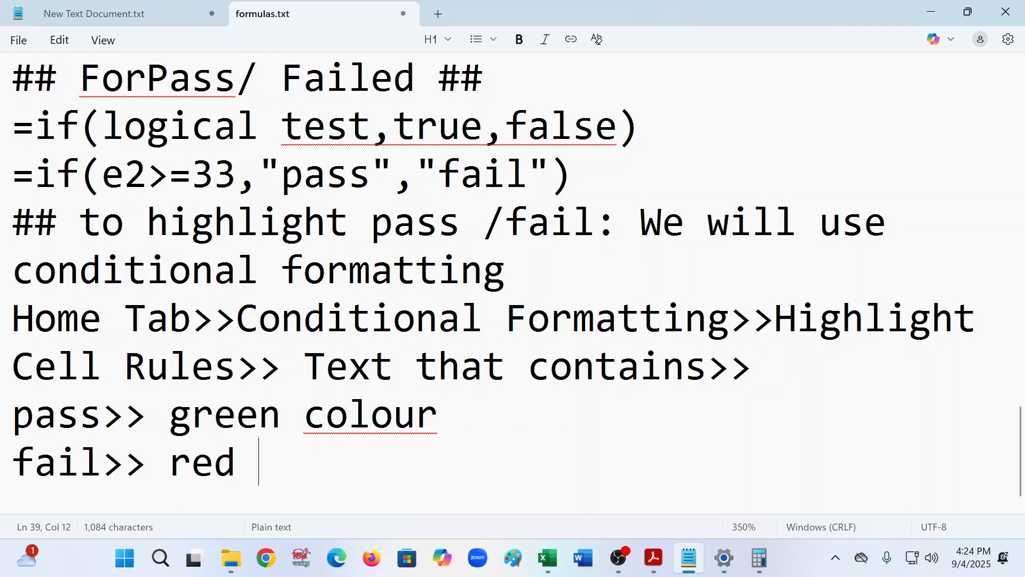
text(colour)
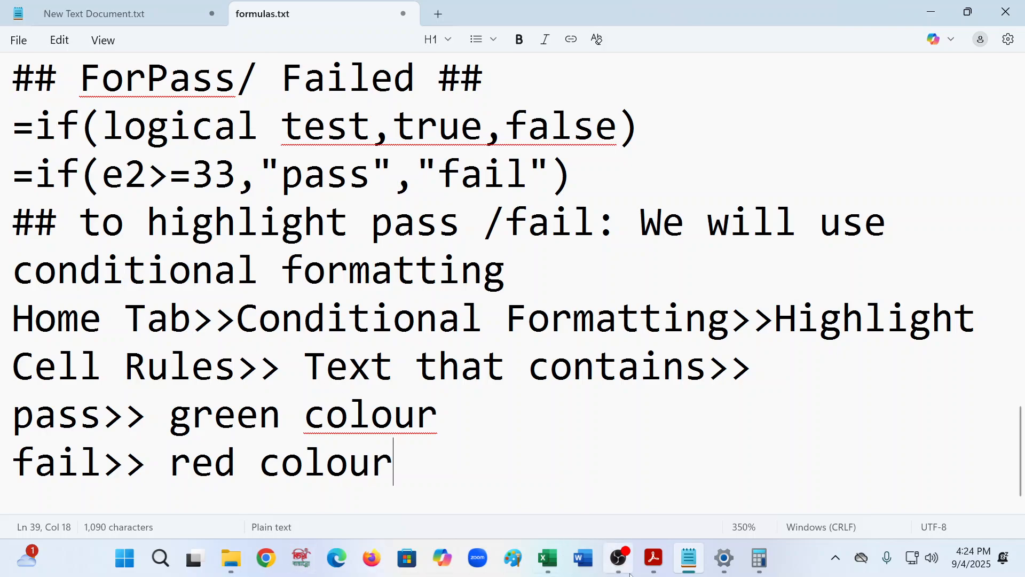
- In the workbook, open the Text That Contains dialog for cell P2 to review its fields and close it without changes
click(548, 558)
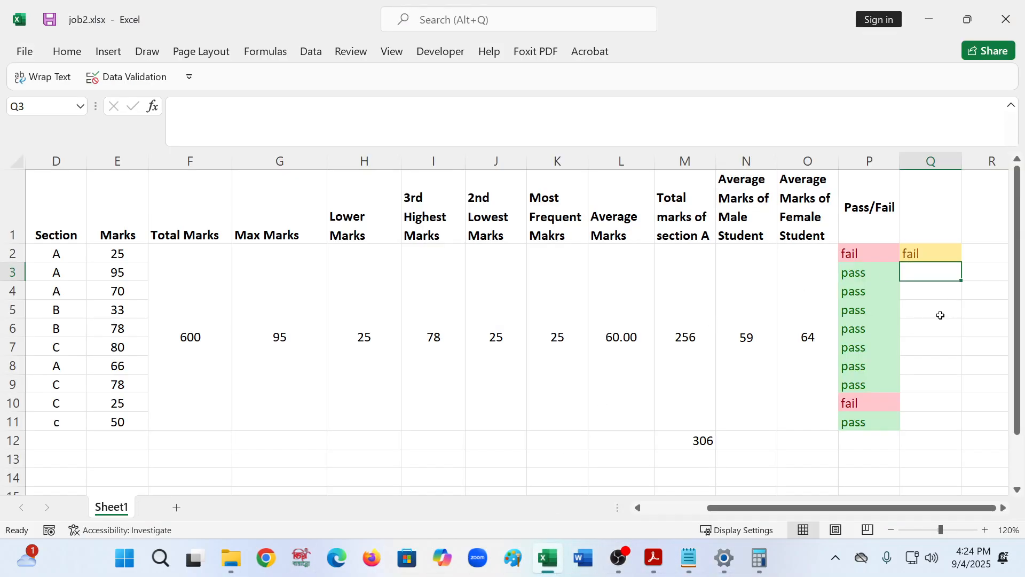
click(845, 255)
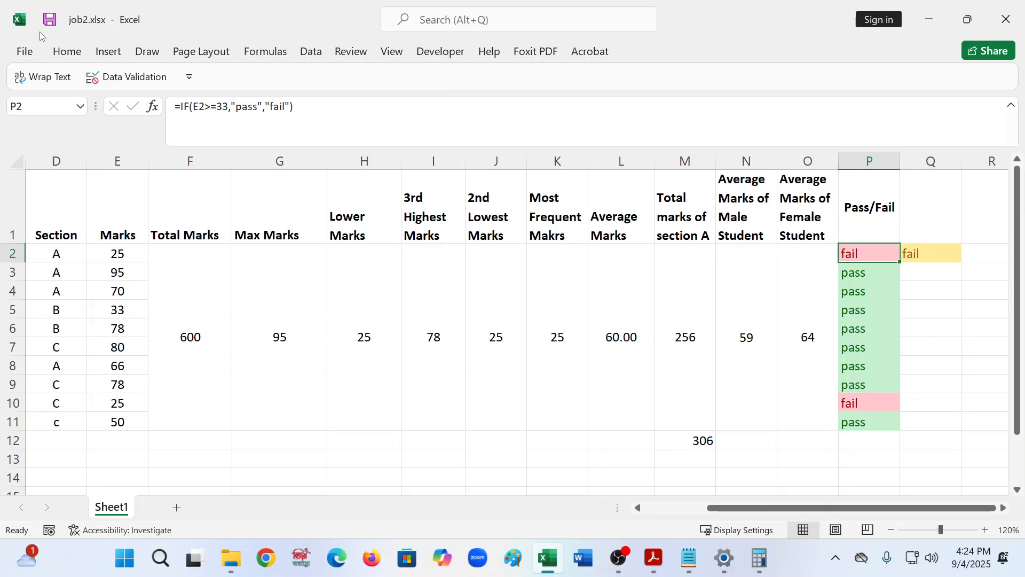
click(65, 52)
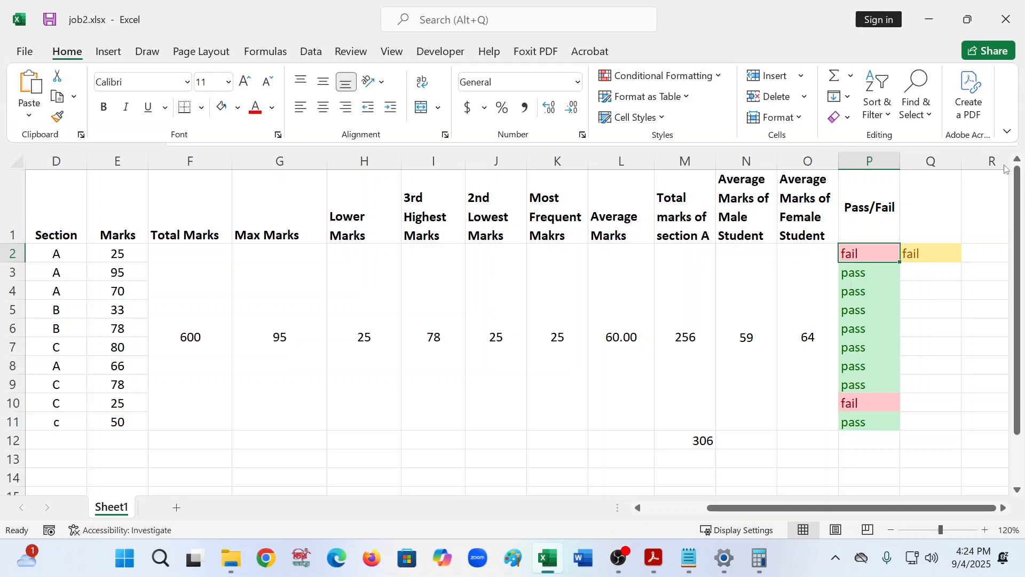
click(712, 76)
mouse_move(689, 108)
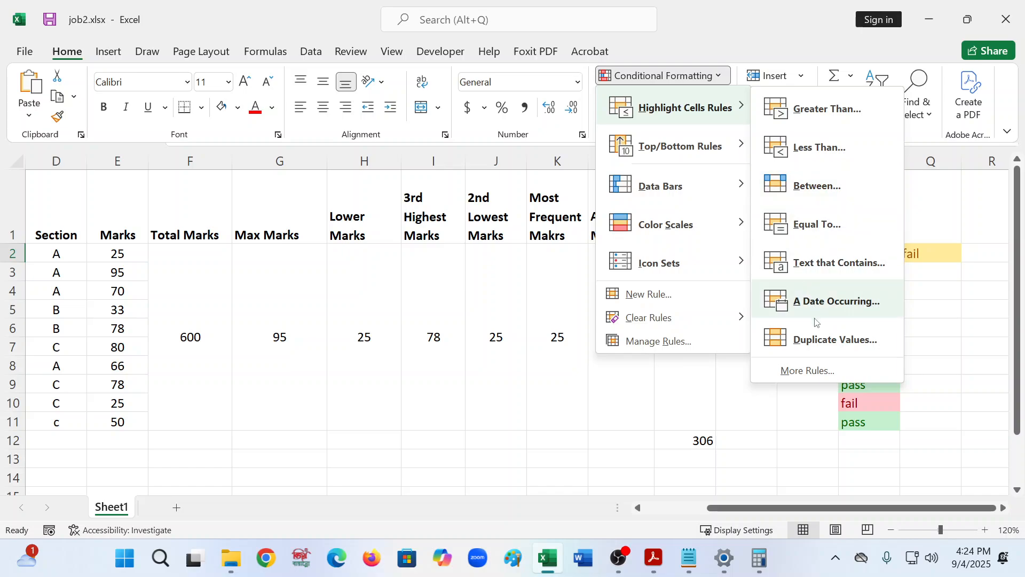
click(810, 274)
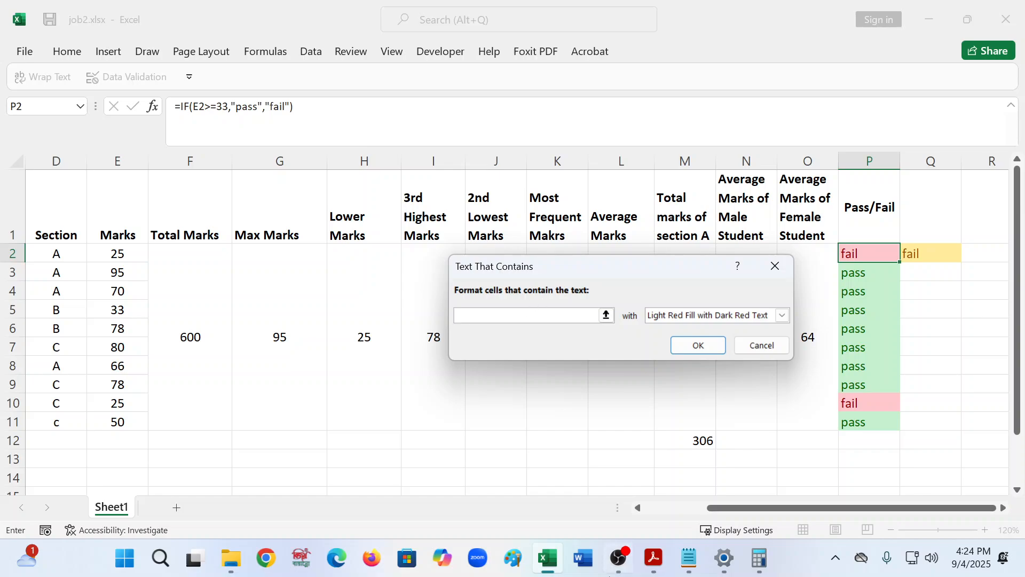
click(776, 266)
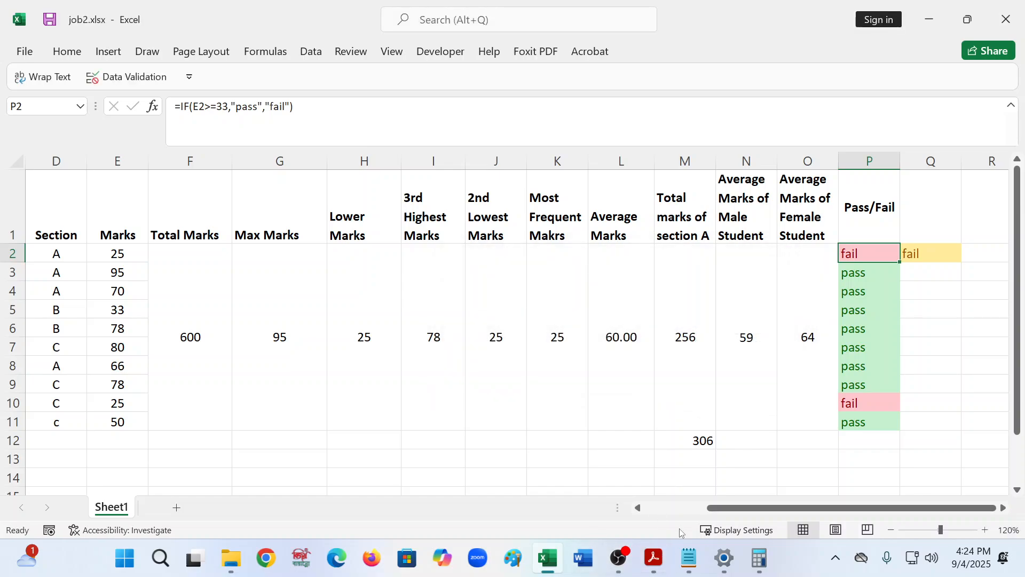
- Back in formulas.txt, insert the line Format text that contains field>> before the pass and fail lines
click(681, 552)
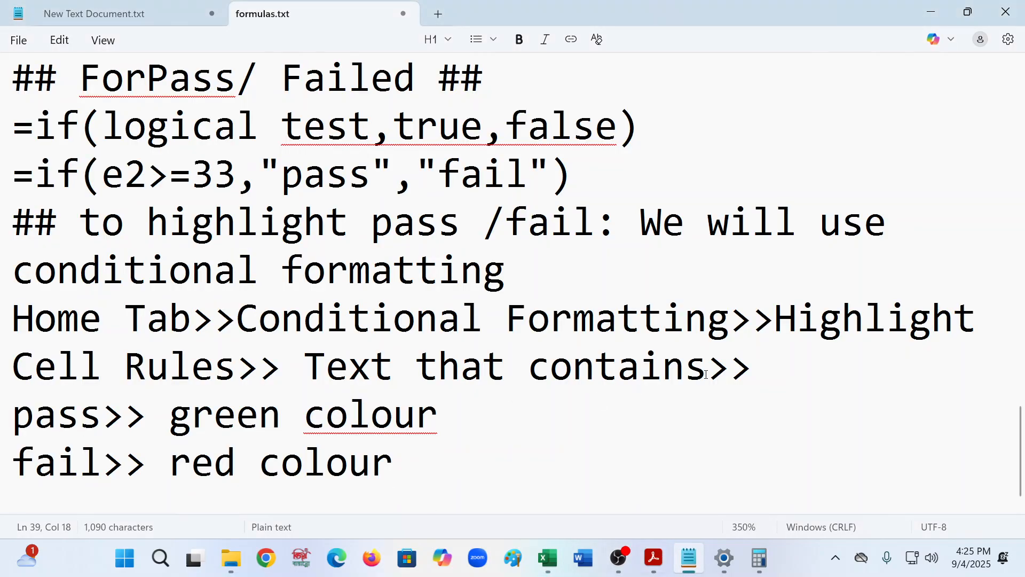
click(829, 371)
key(Return)
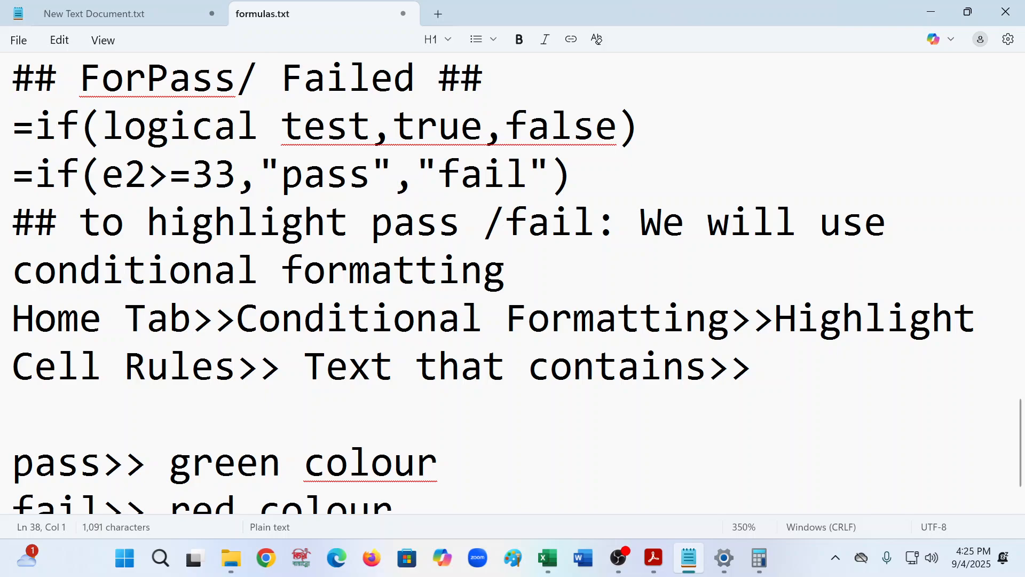
text(Fot)
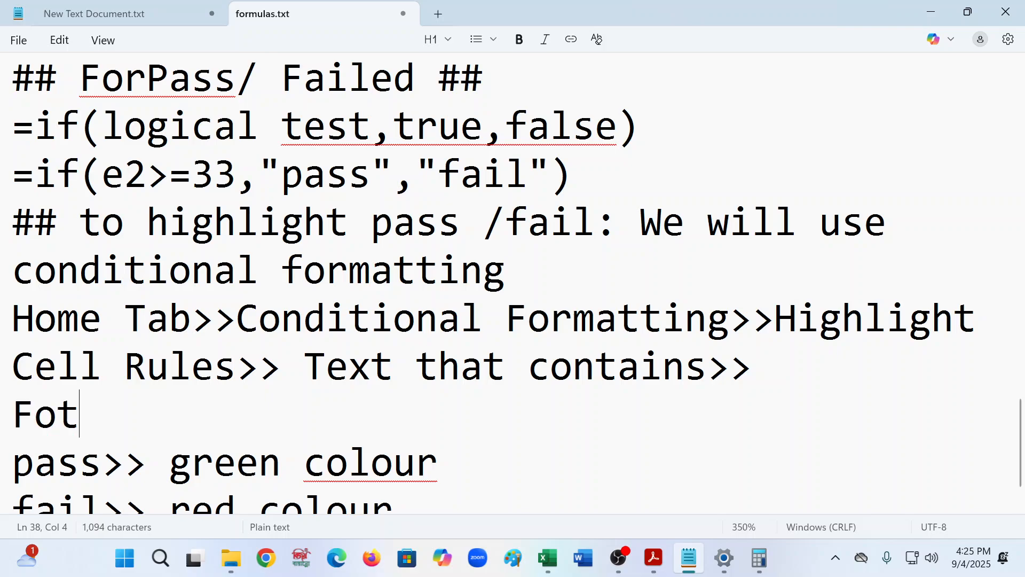
key(BackSpace)
text(rmat )
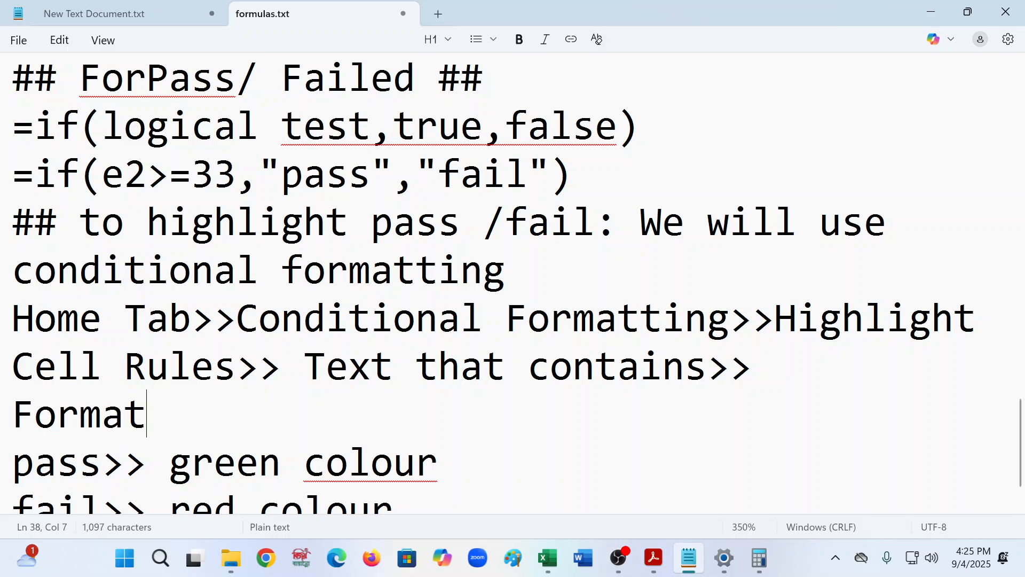
text(text)
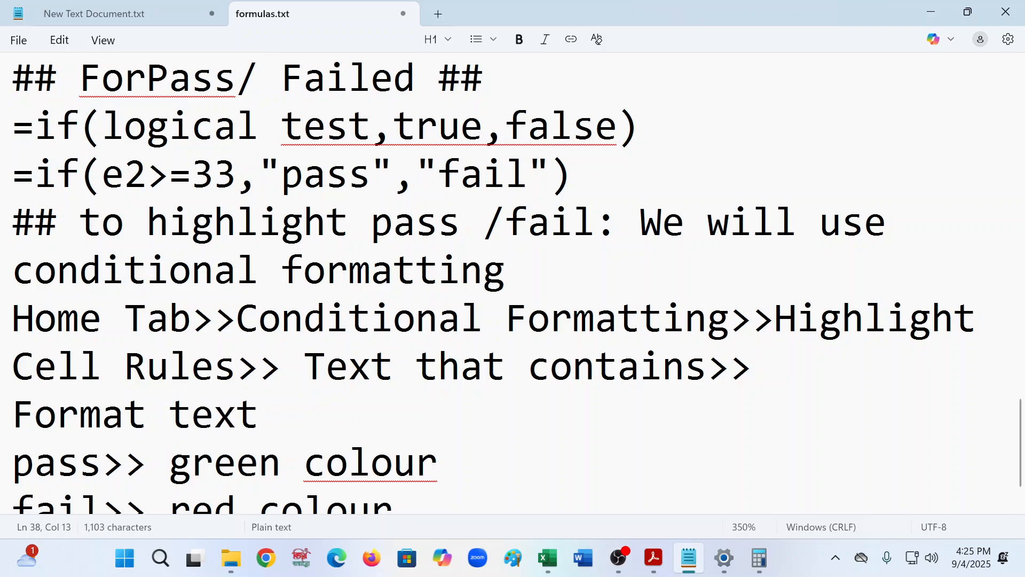
text( that )
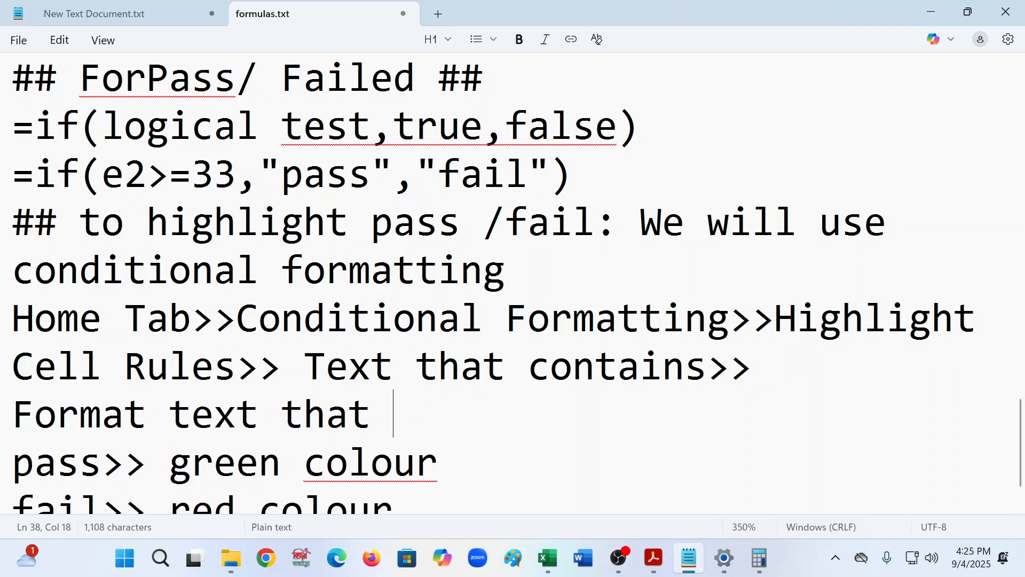
text(contain)
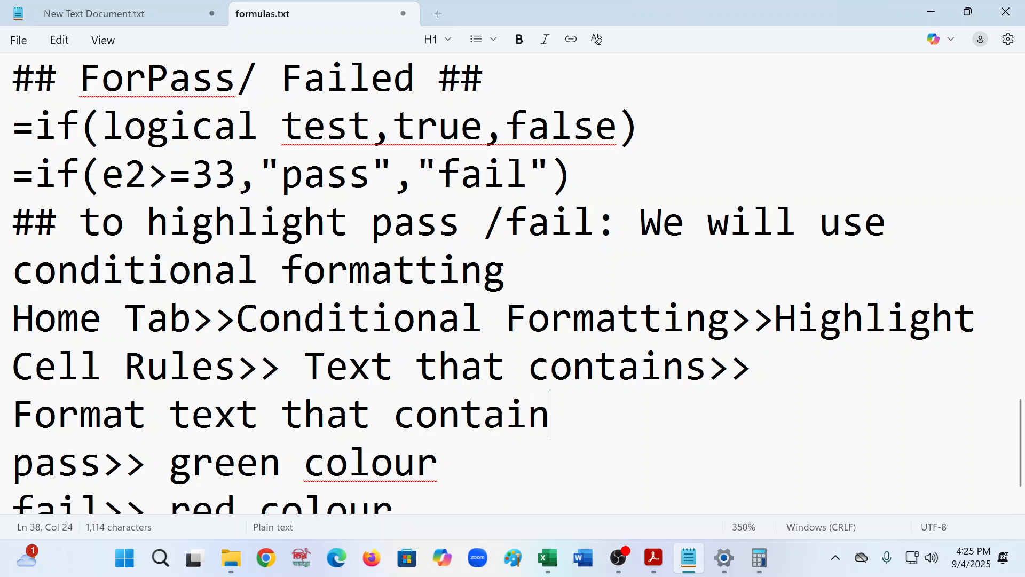
text(s f)
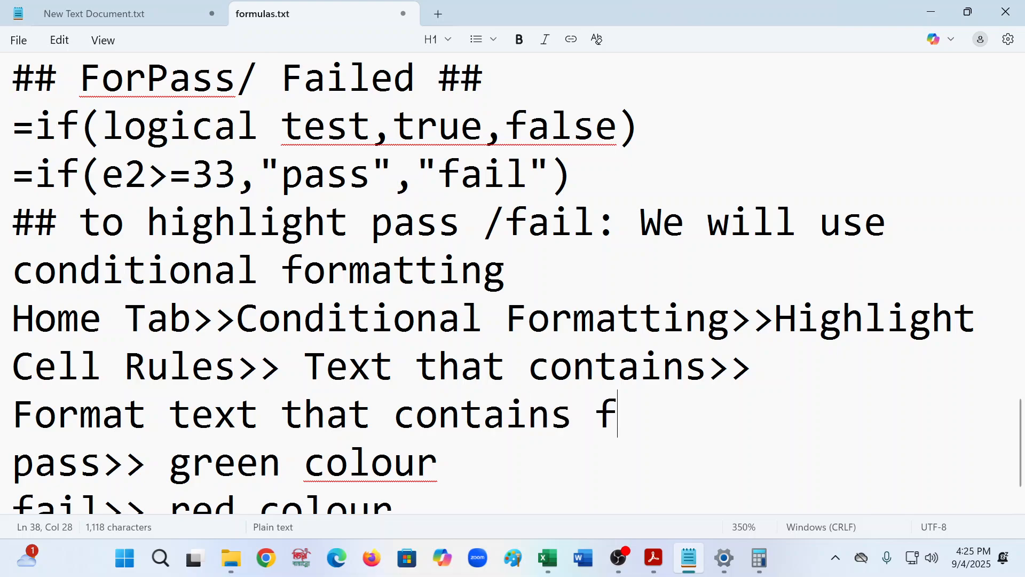
text(ield)
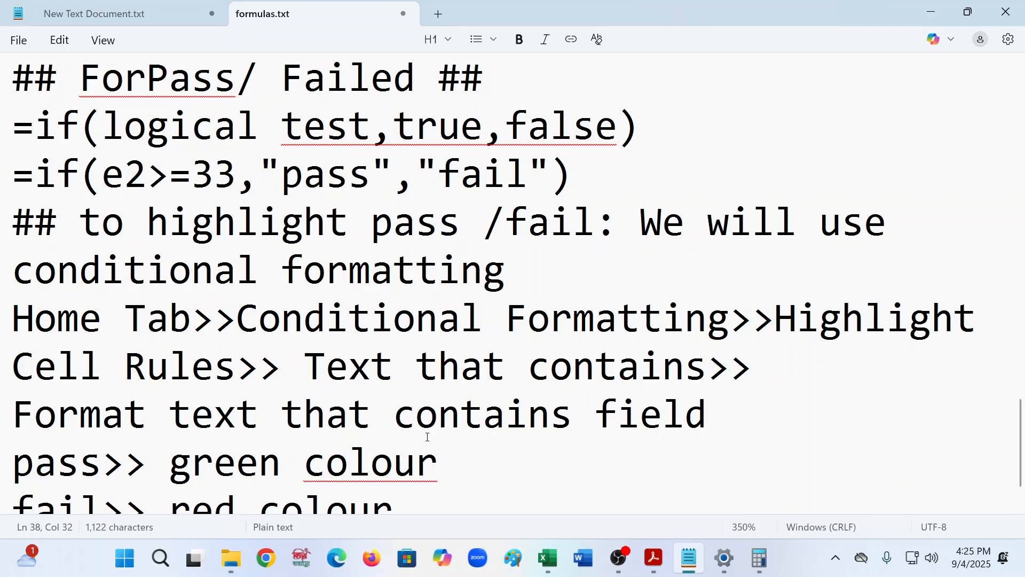
text(>>)
- Save formulas.txt and return to the job2.xlsx workbook
scroll(724, 422, up, 12)
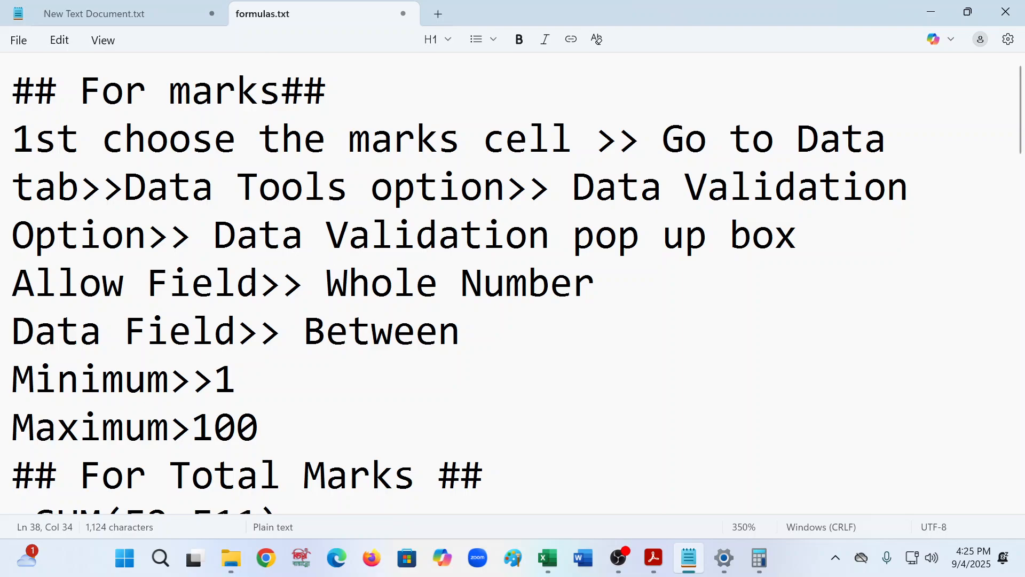
click(214, 283)
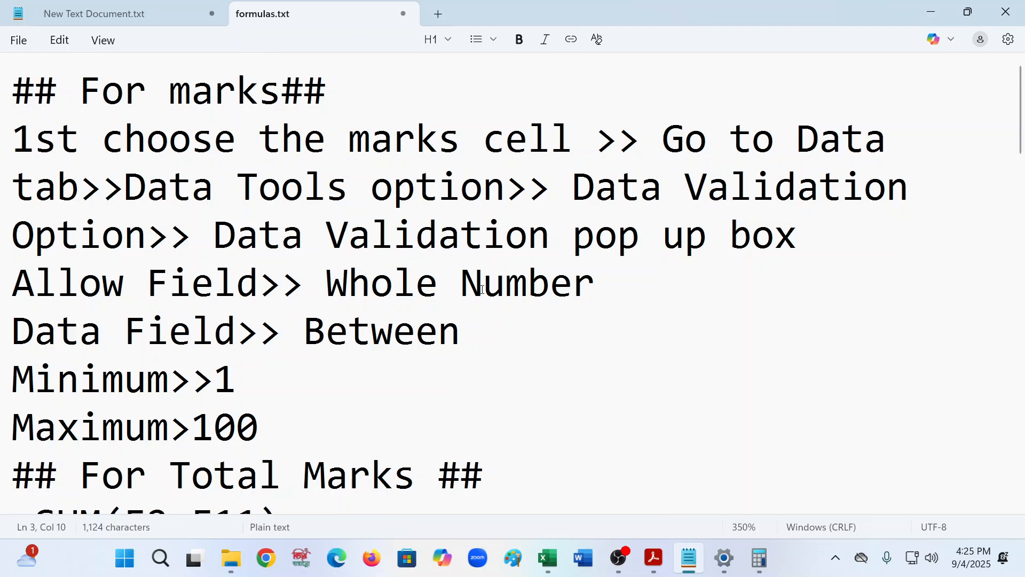
key(ctrl+s)
scroll(482, 290, down, 12)
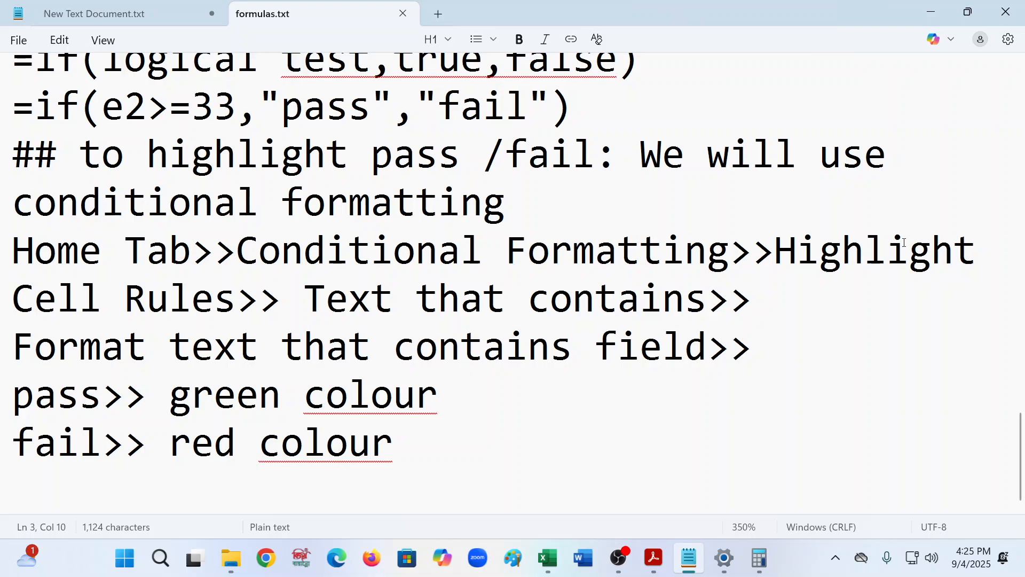
click(931, 12)
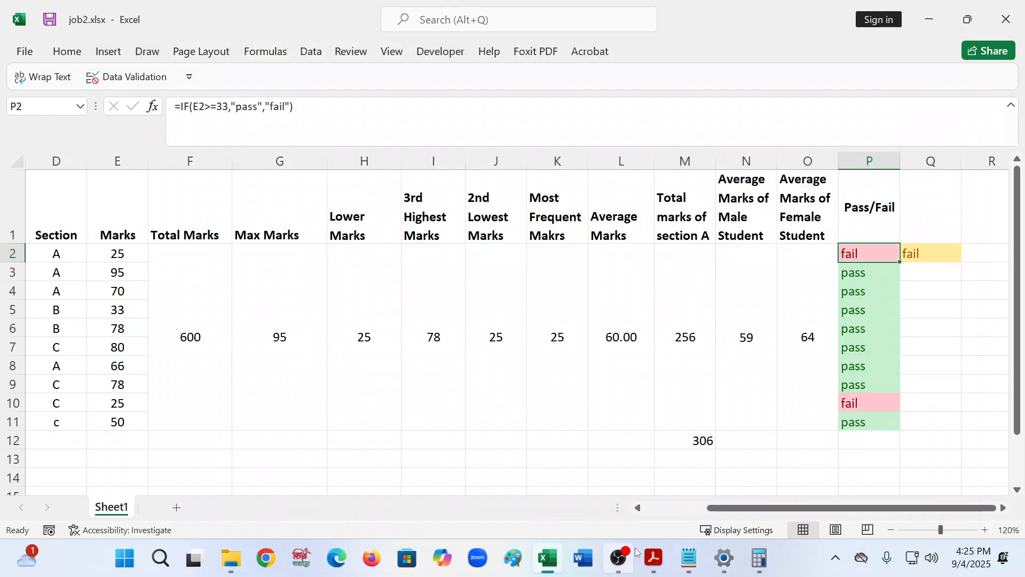
mouse_move(618, 555)
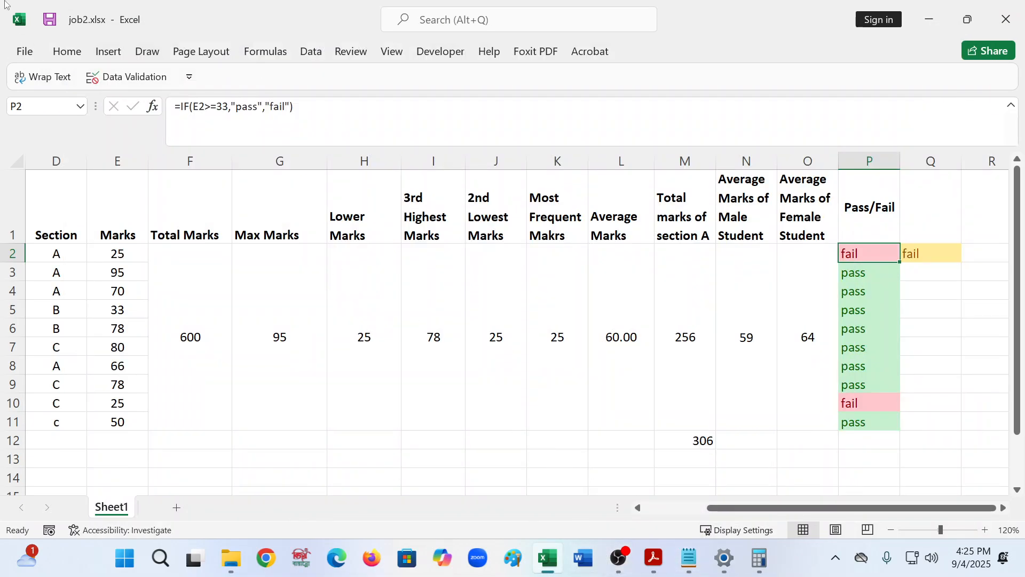